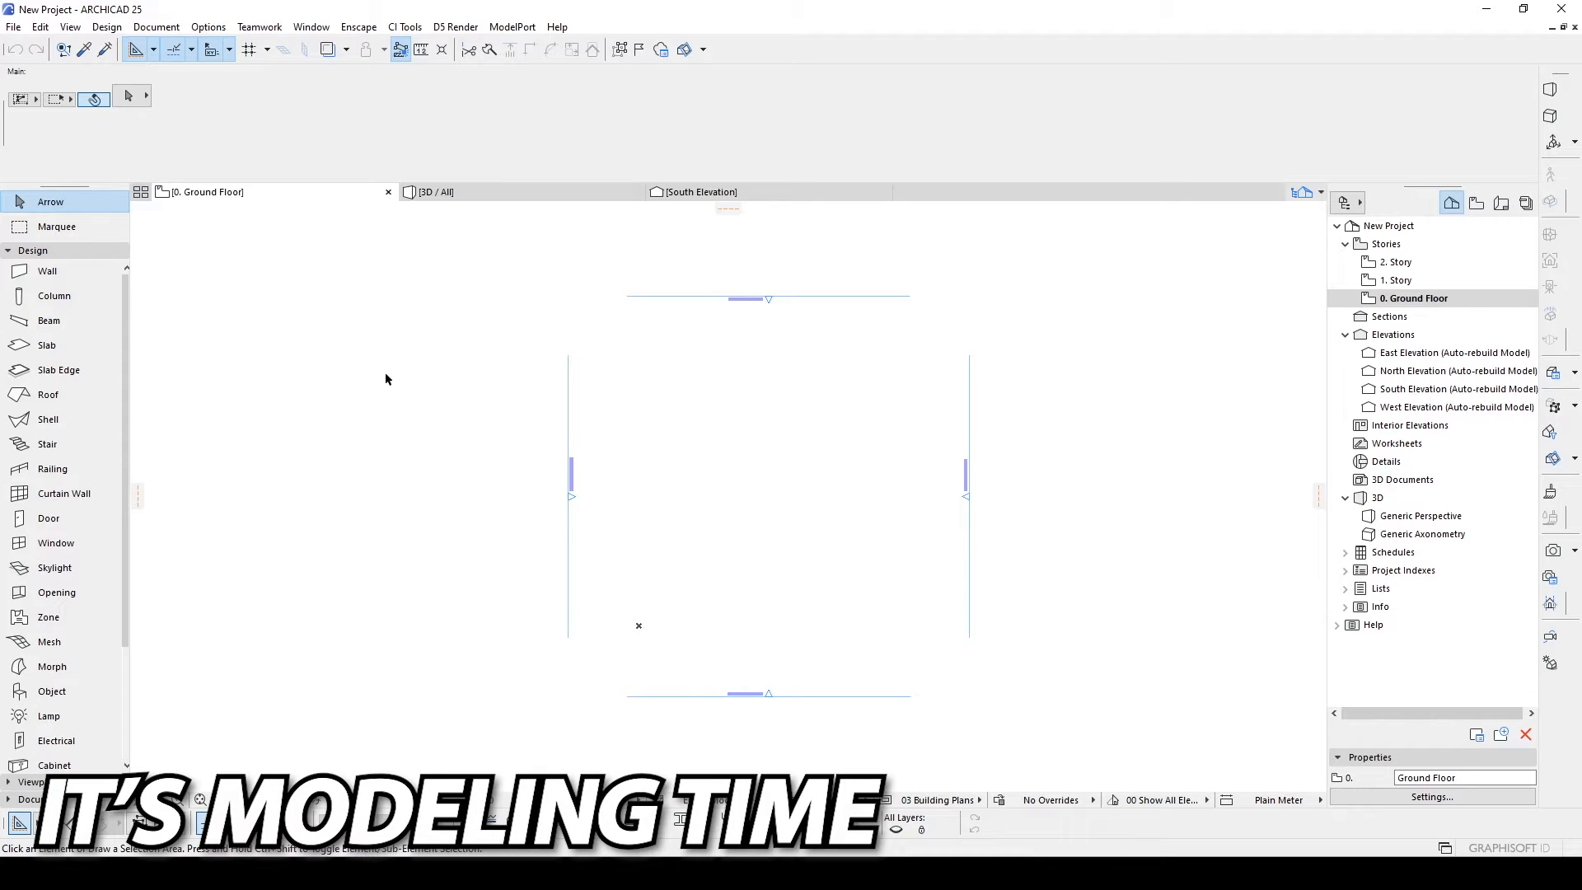
Confirm the project's working units with centimeter as the length unit and no length decimals.
click(208, 27)
mouse_move(274, 245)
click(443, 224)
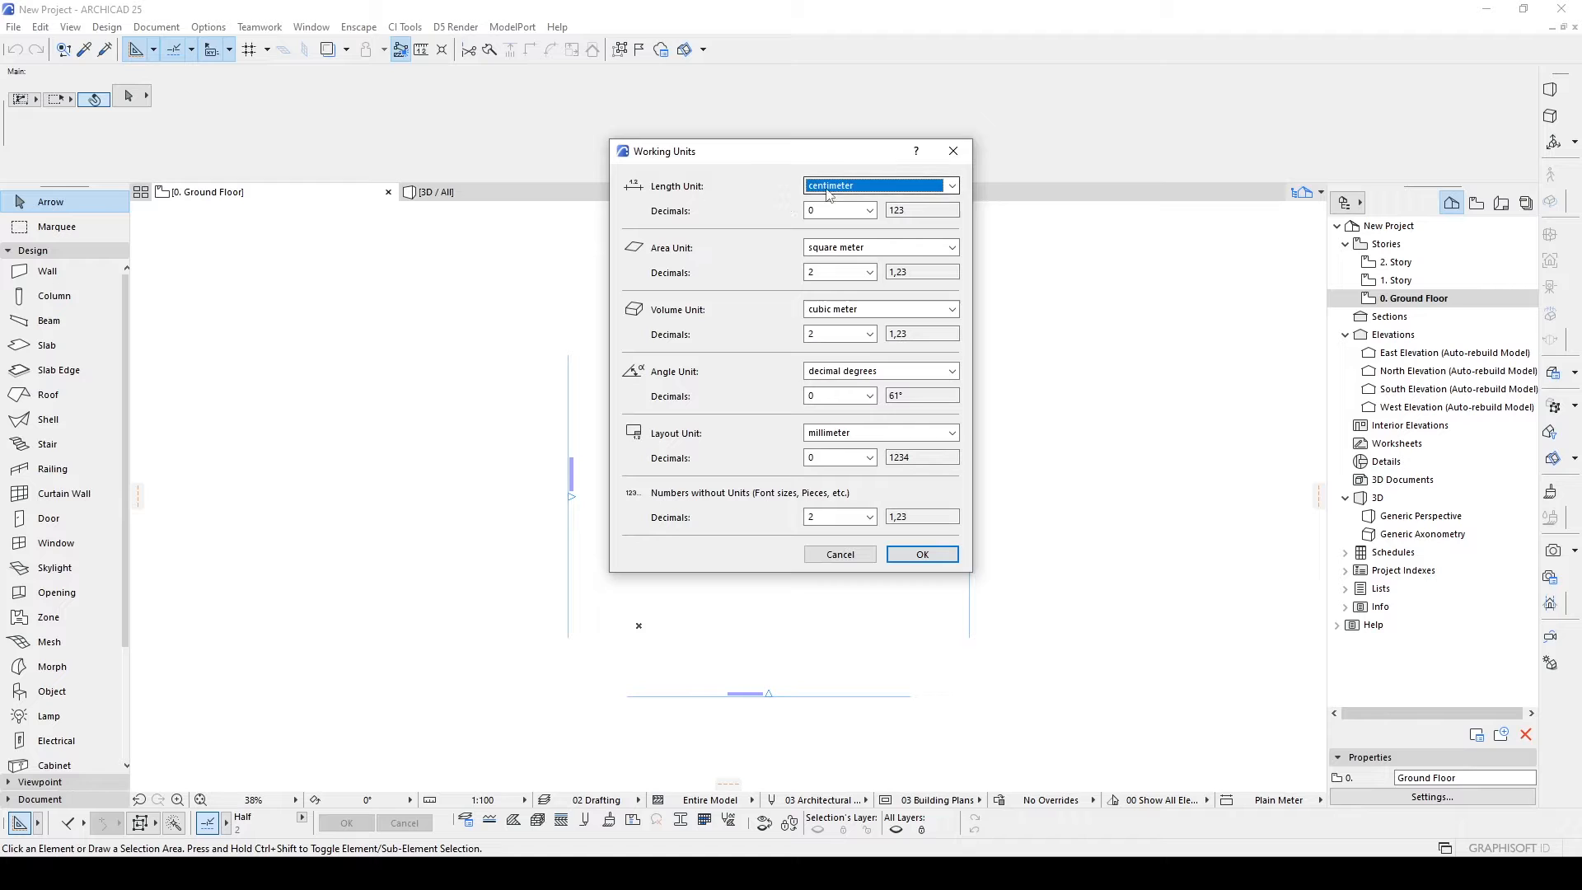
click(920, 554)
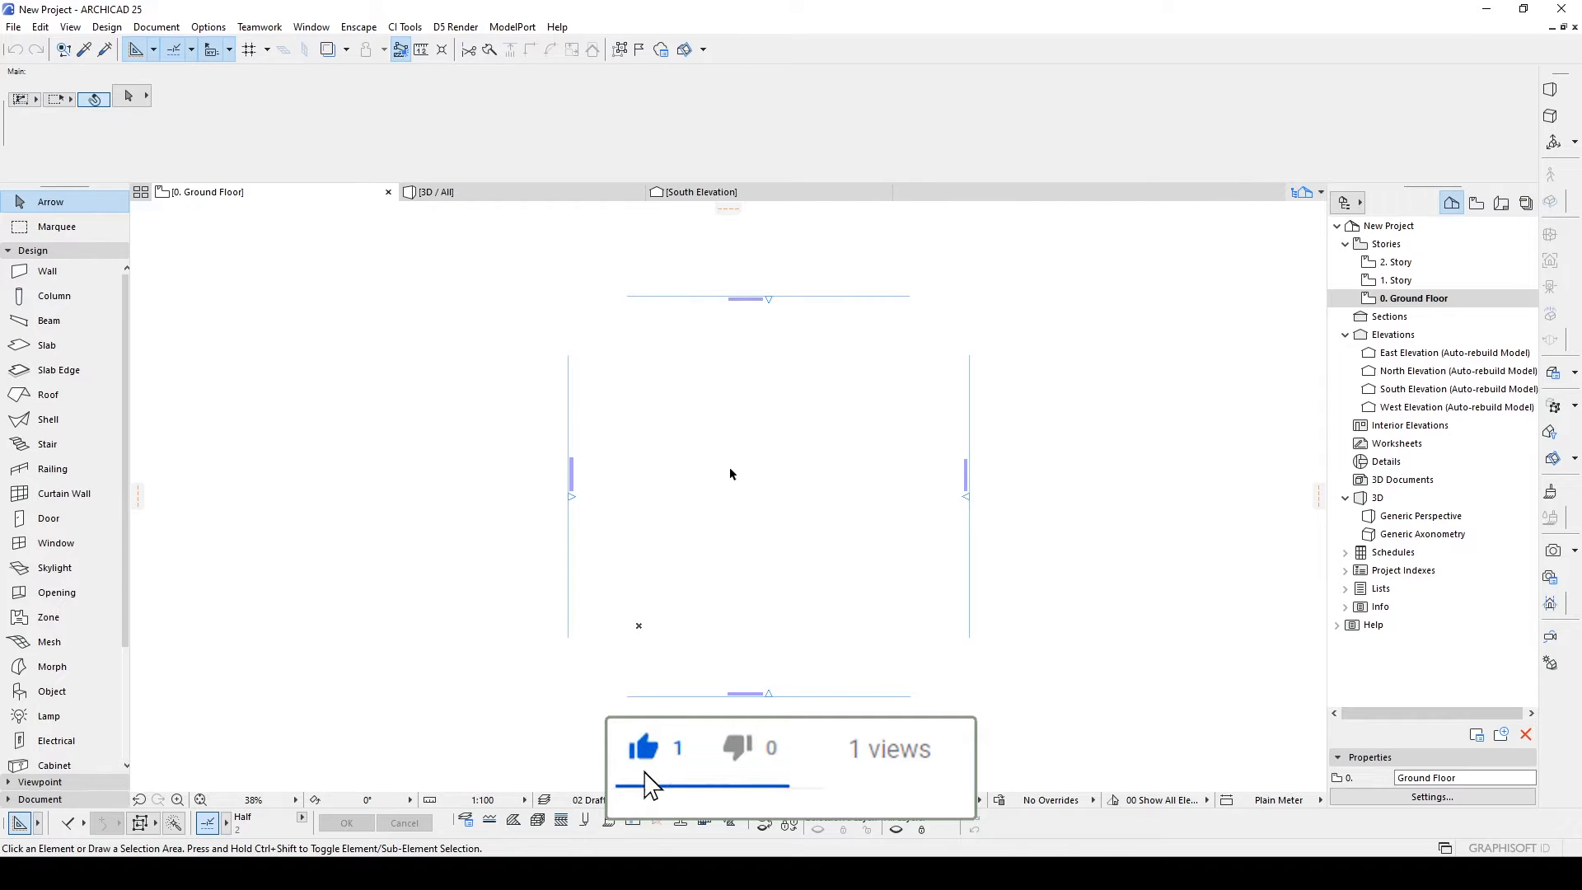
Set up the Wall tool with an outside-face reference line, the generic structural material and a 25 cm thickness.
click(47, 273)
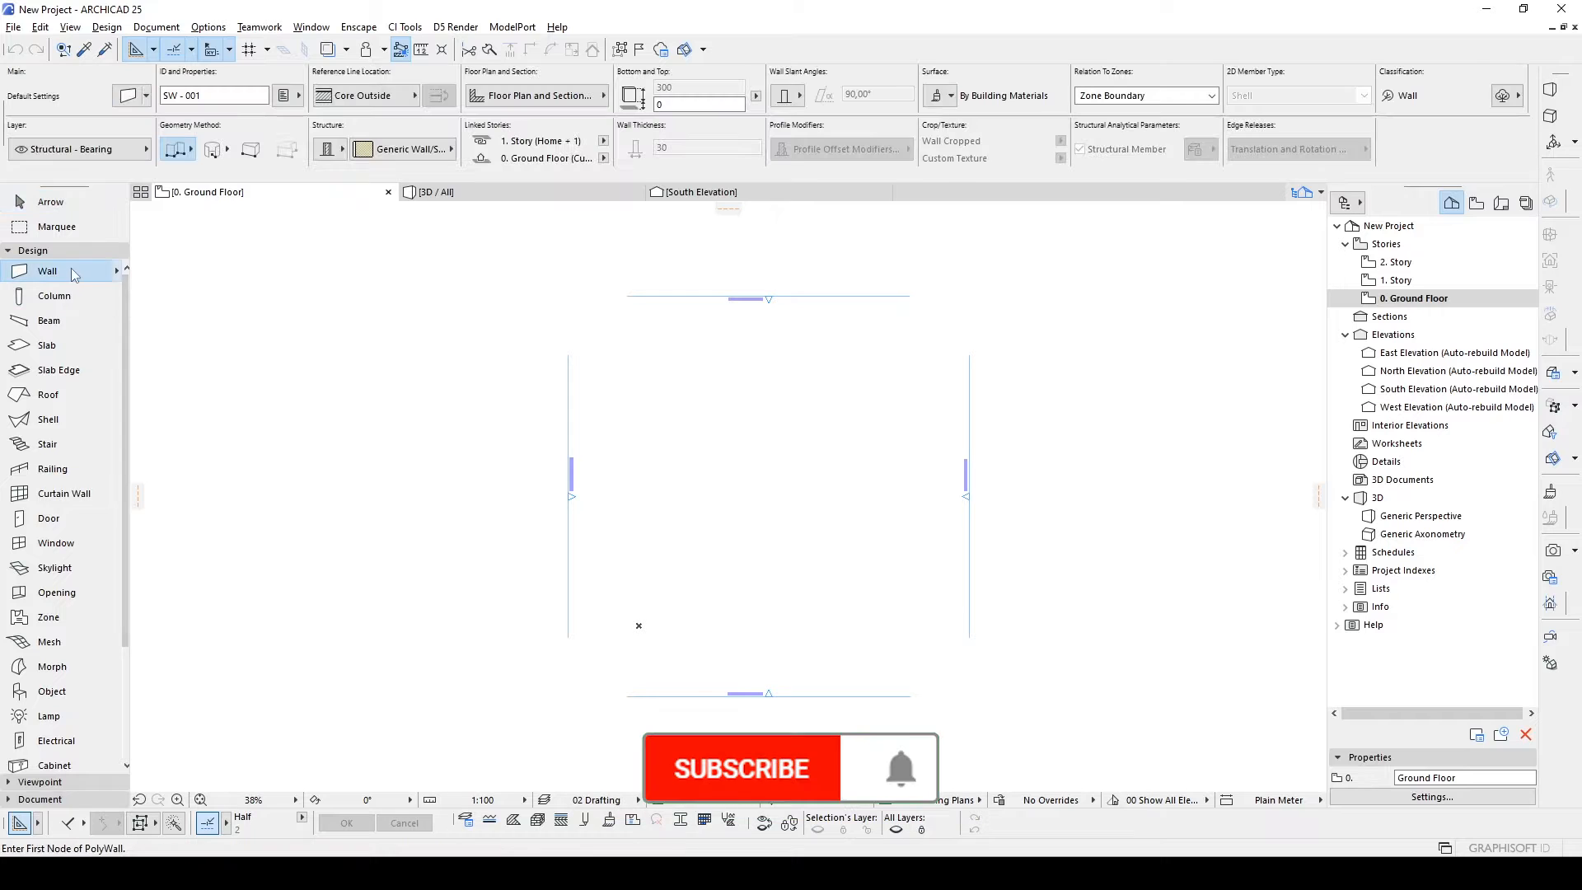
click(328, 150)
click(357, 153)
click(692, 148)
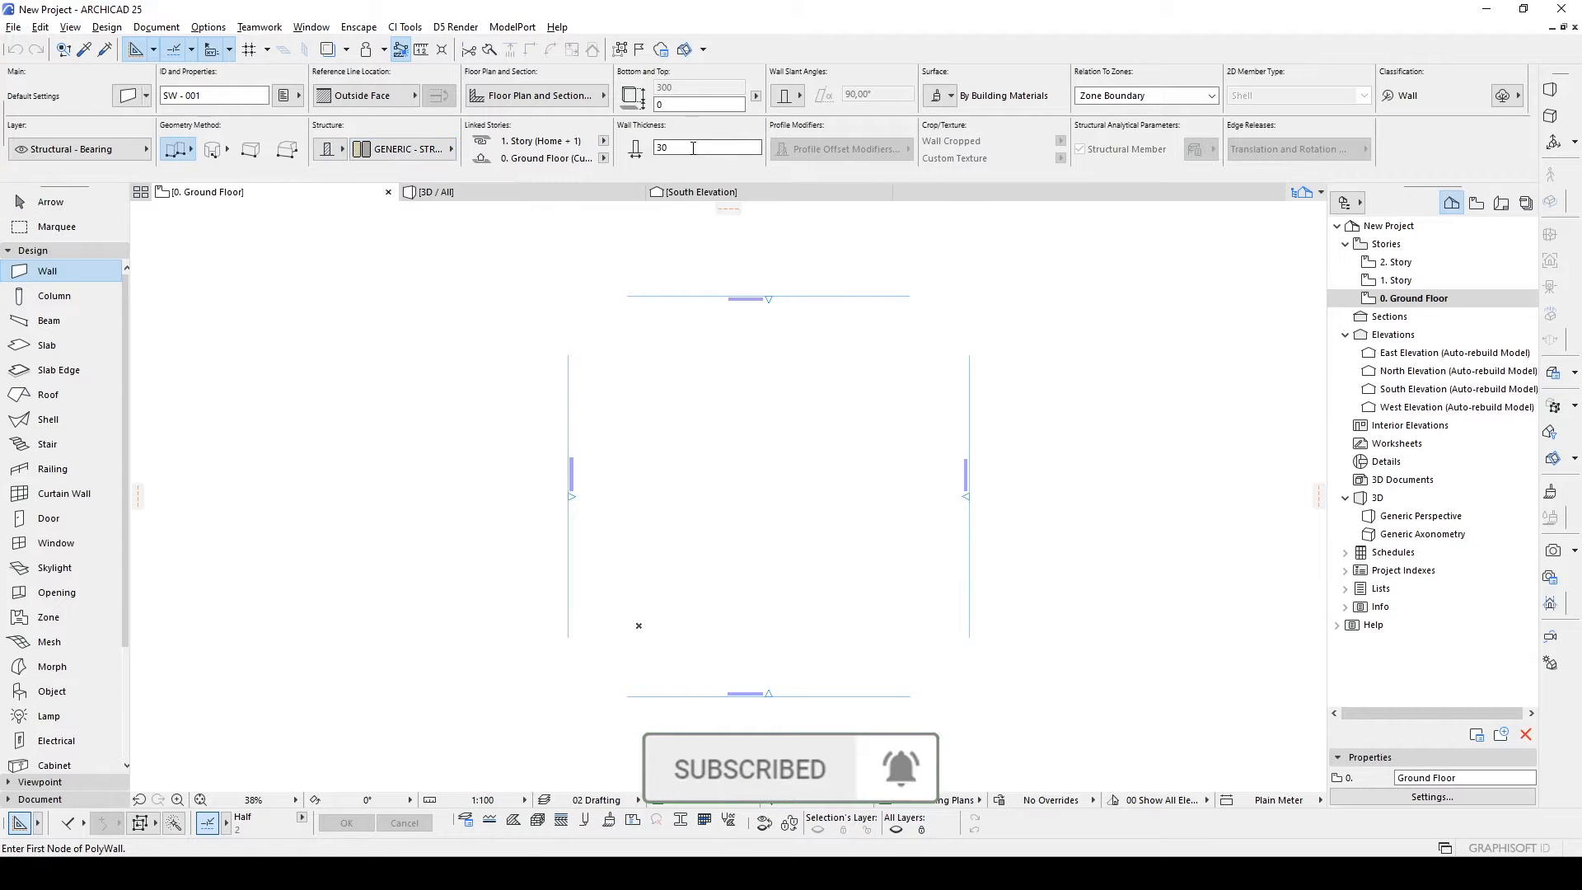
middle_drag(749, 389, 750, 389)
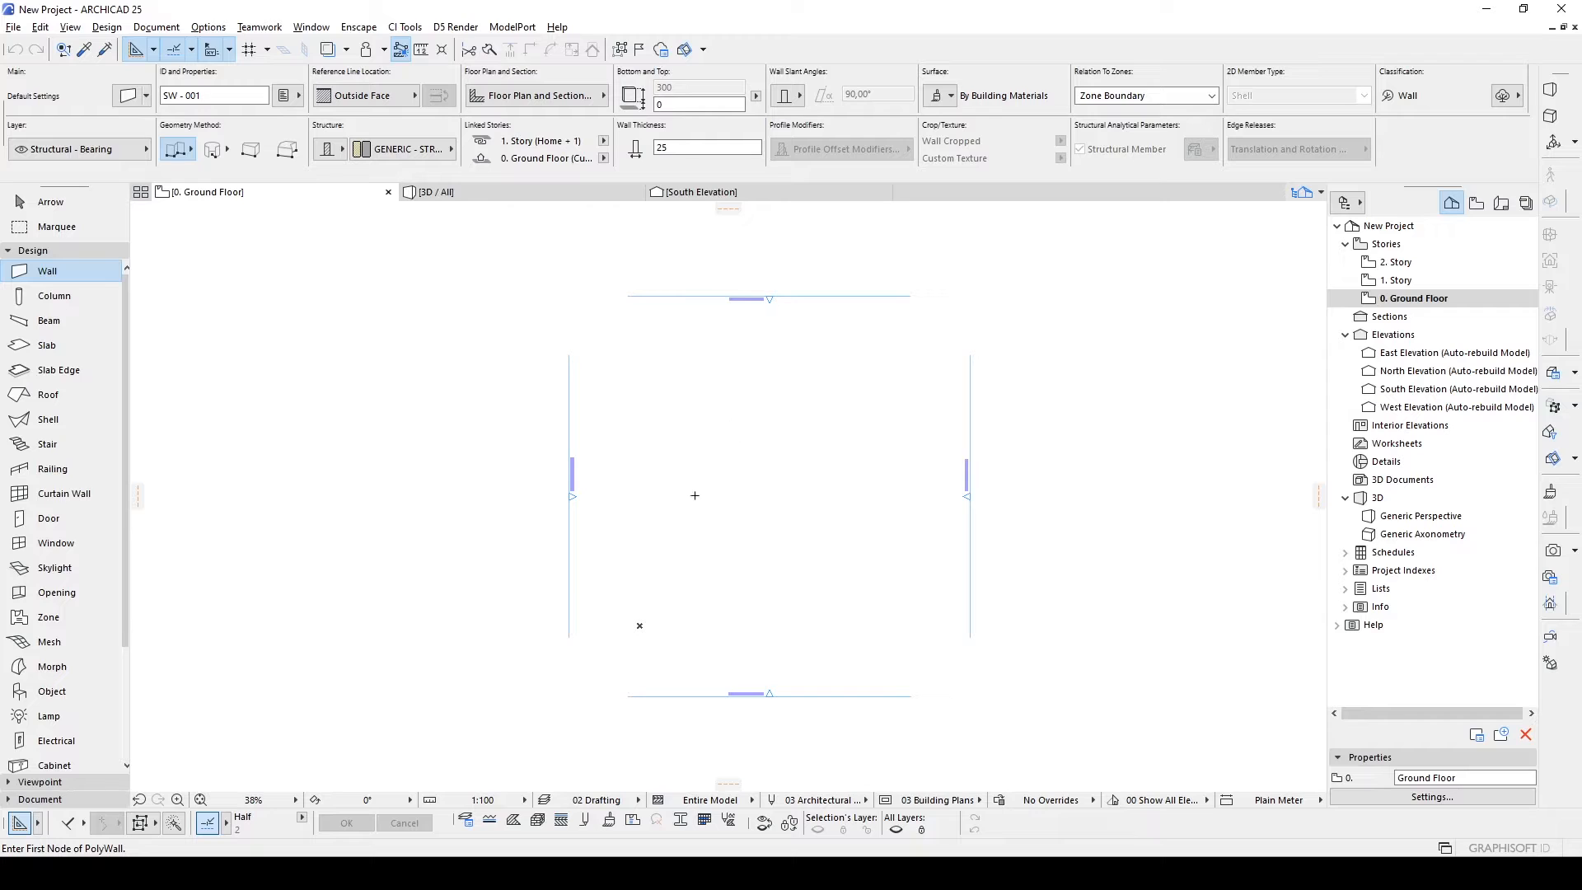
Draw a 1000 cm horizontal wall between the elevation markers as the building's south side.
click(661, 530)
scroll(748, 534, up, 5)
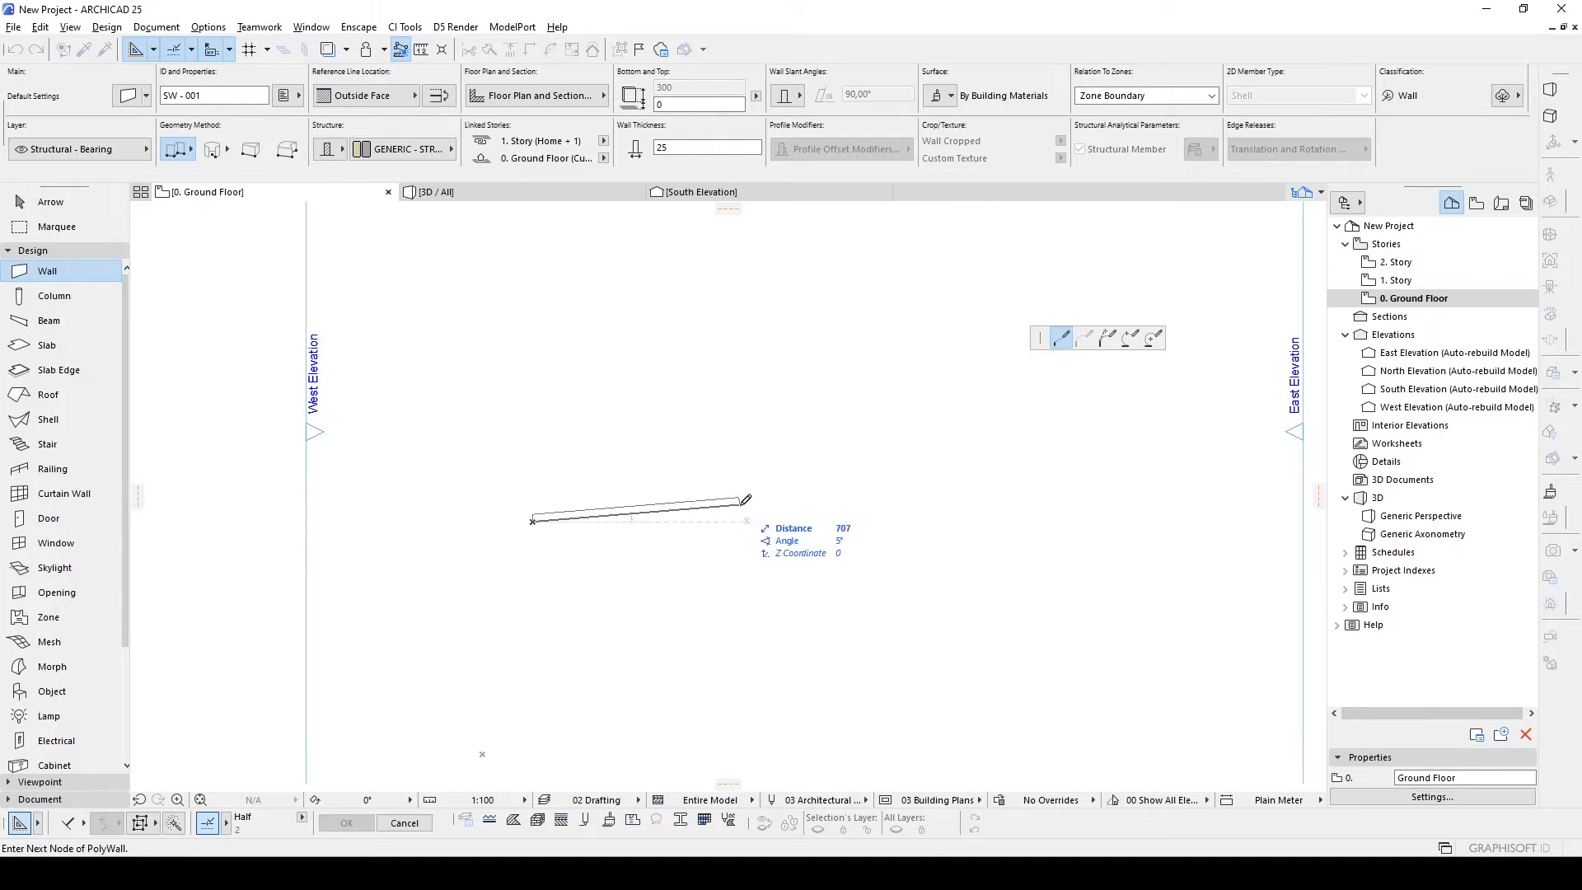
key(Tab)
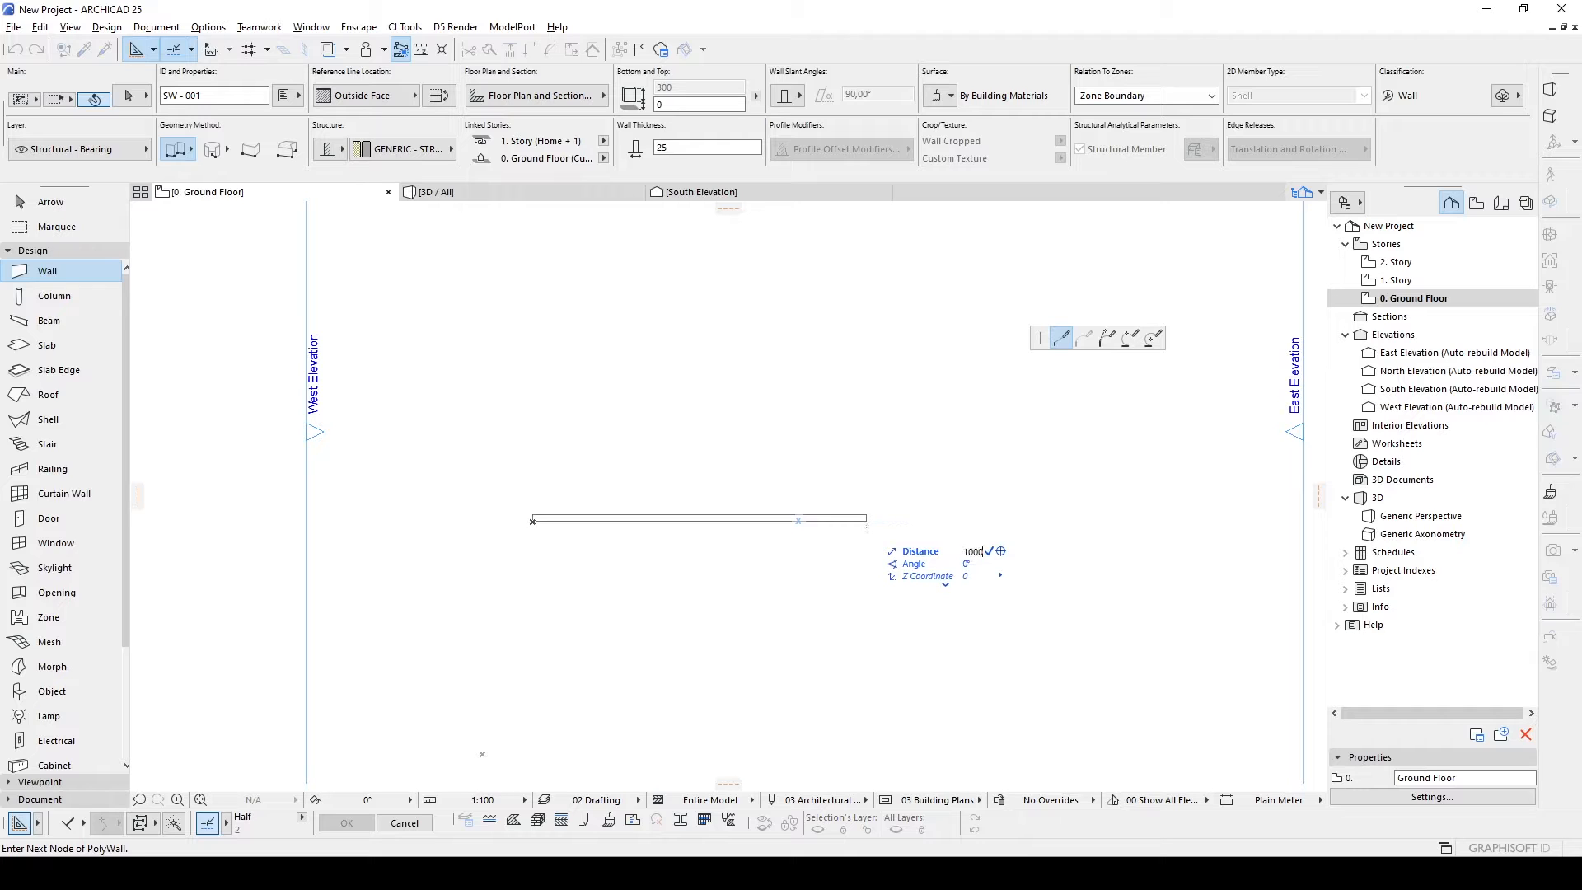
key(Return)
scroll(865, 505, down, 2)
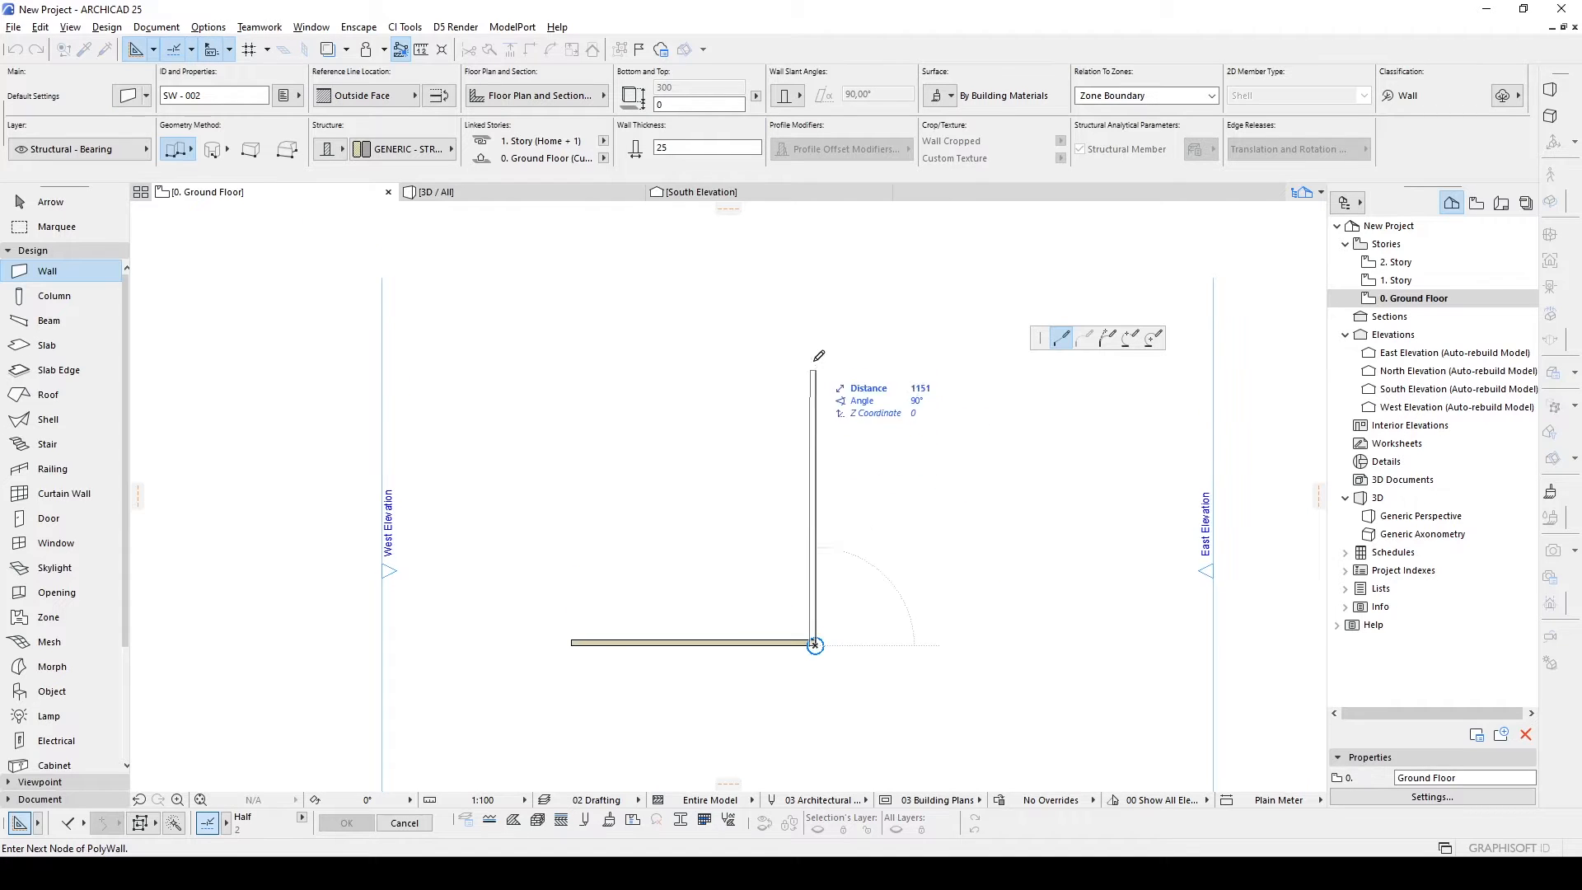
Complete the rectangular wall outline by adding the east, north and west walls and closing it at the start point.
click(814, 302)
click(571, 302)
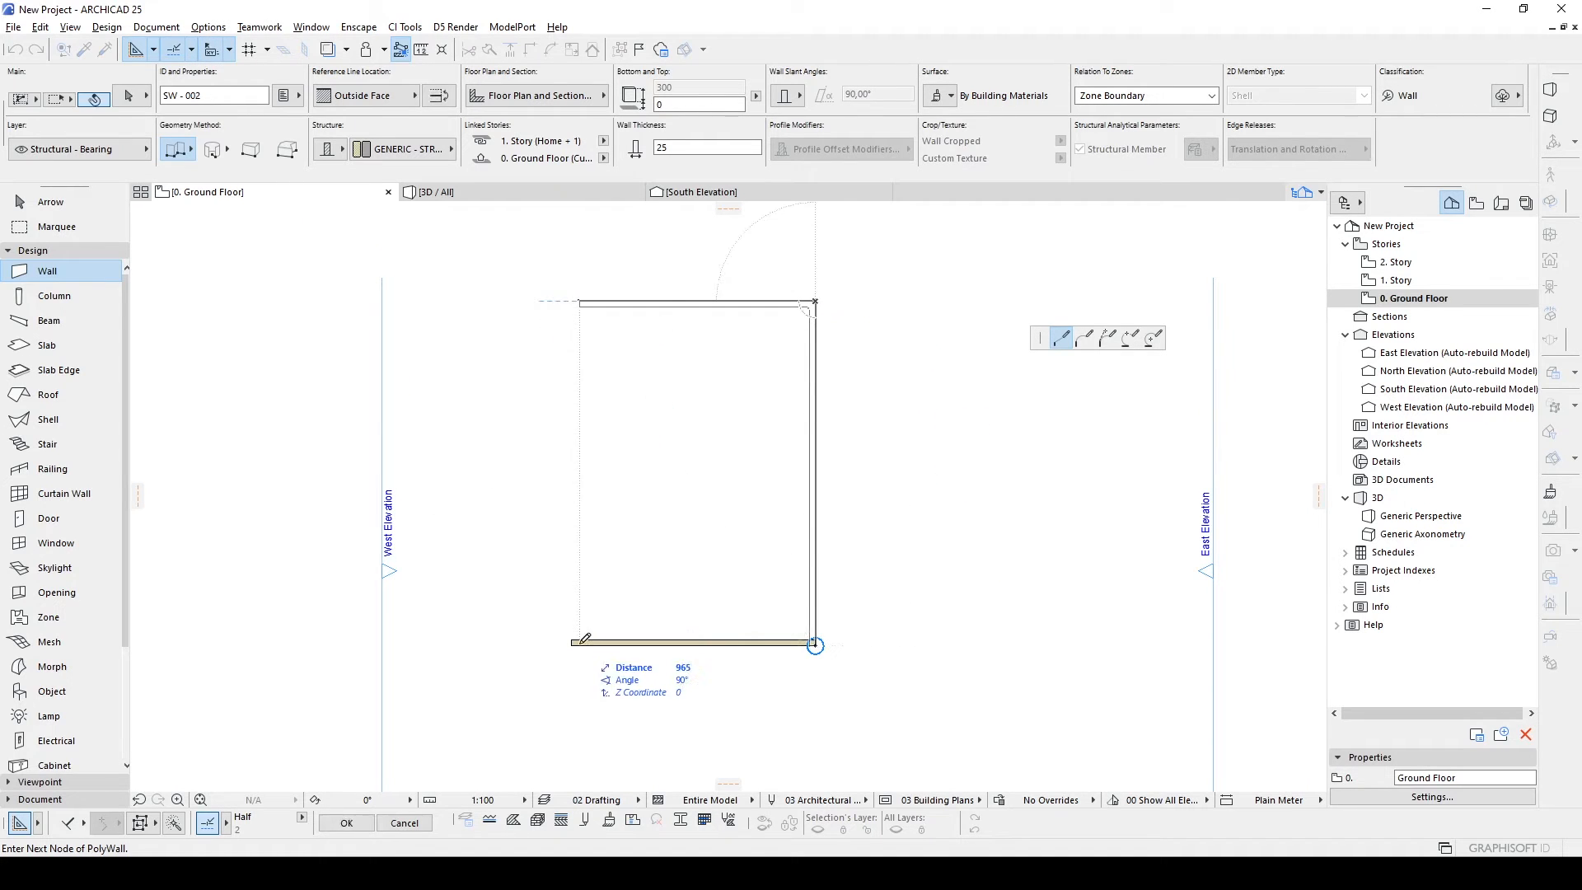
click(572, 645)
click(572, 645)
key(Escape)
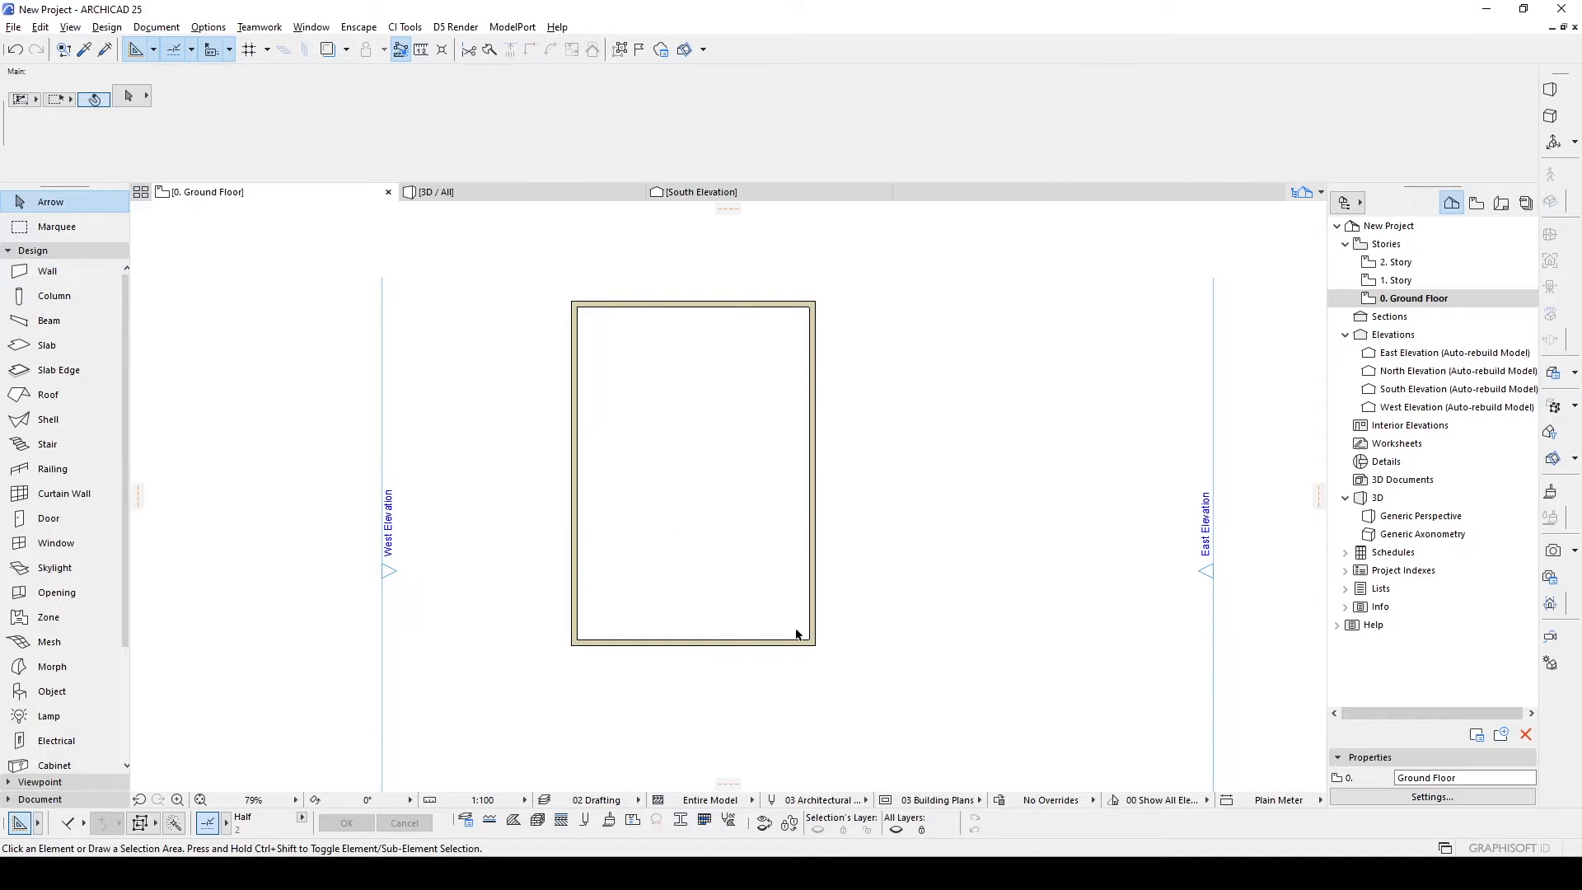
Copy the east exterior wall 400 cm into the building as a vertical interior wall.
middle_drag(745, 640, 778, 596)
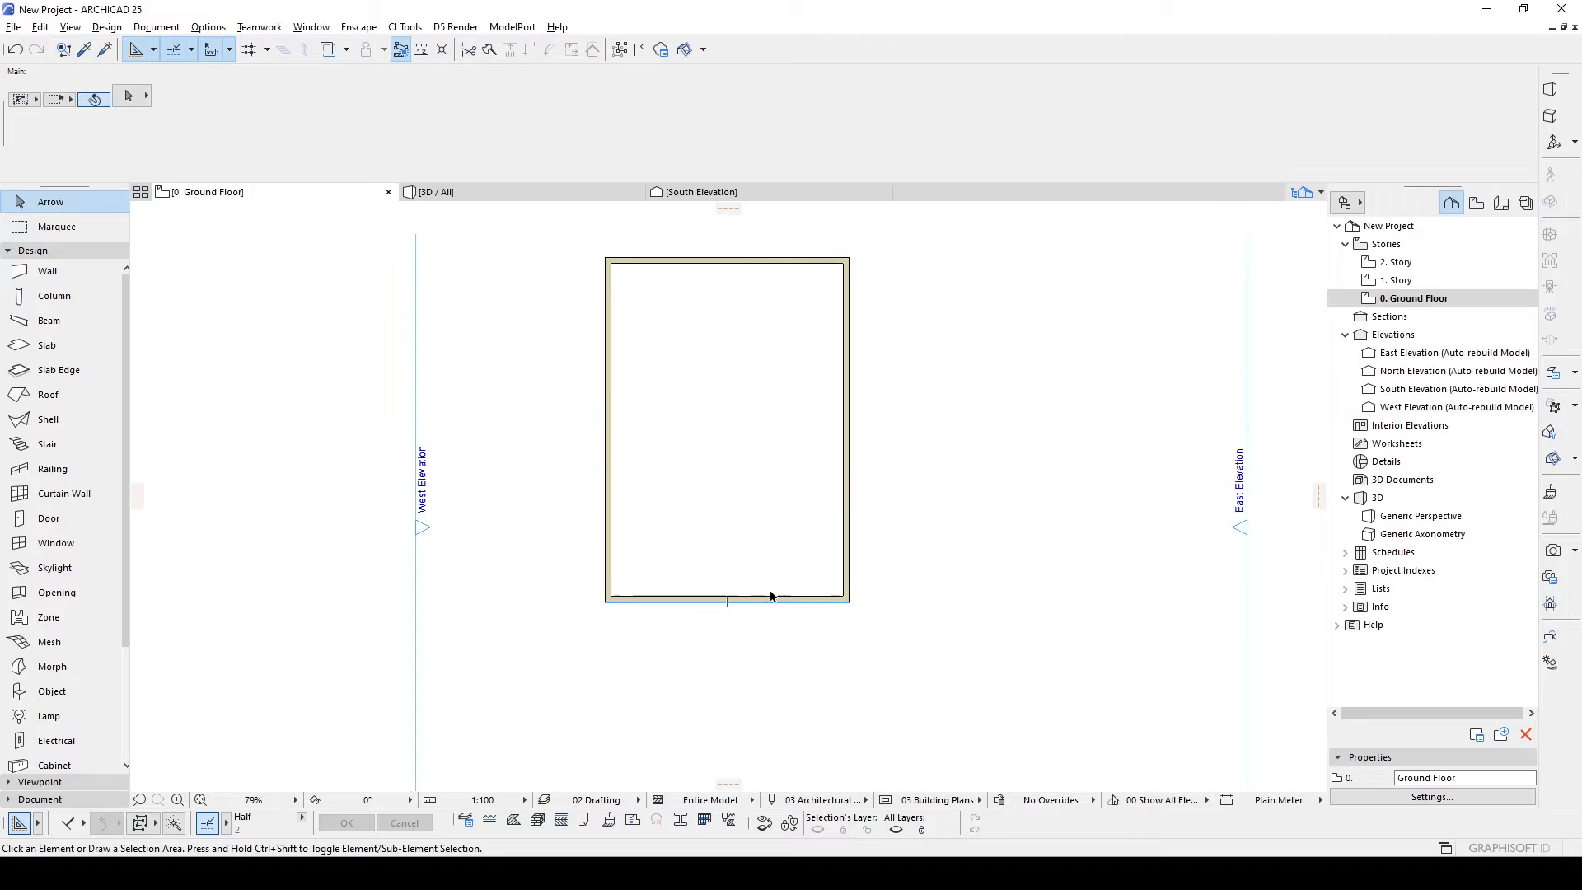
scroll(771, 593, up, 1)
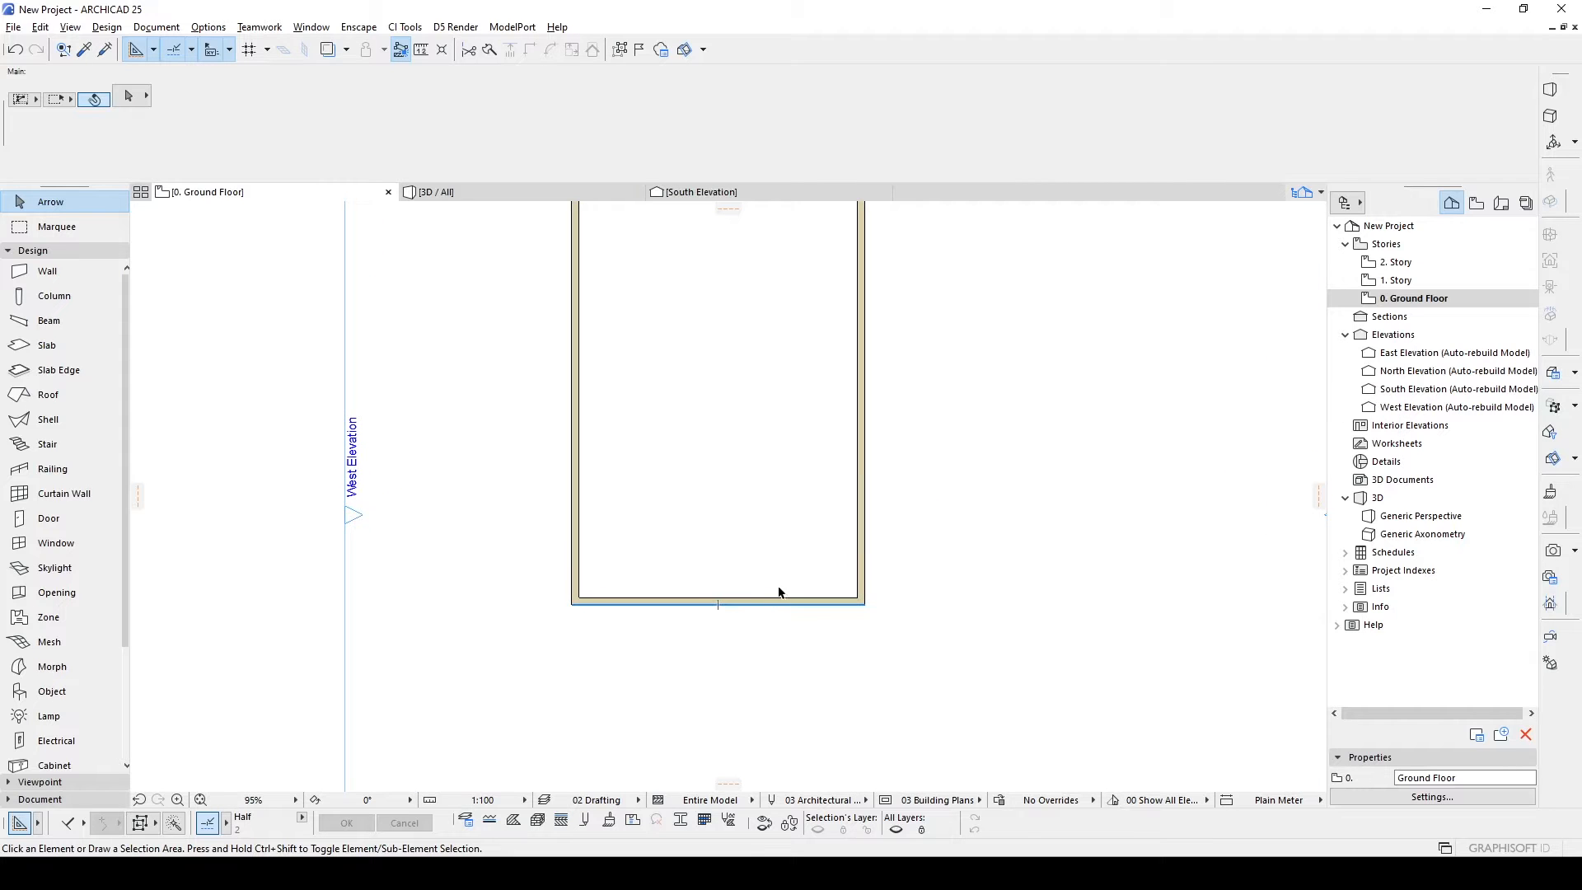
click(857, 575)
click(885, 589)
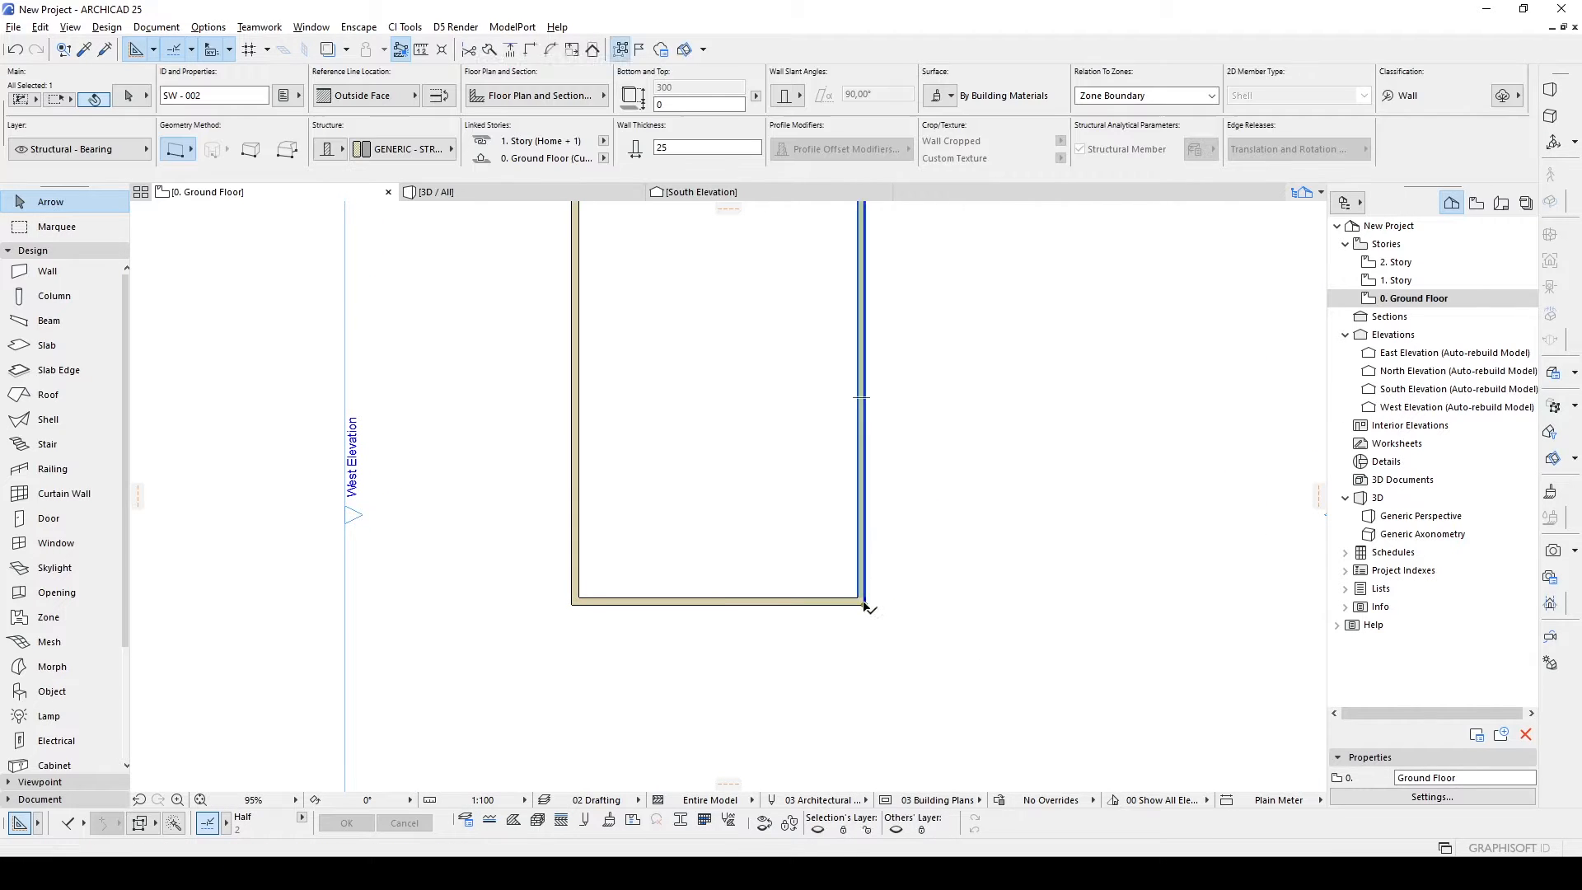
key(alt+g)
click(863, 595)
key(ctrl+shift+d)
click(864, 563)
key(Tab)
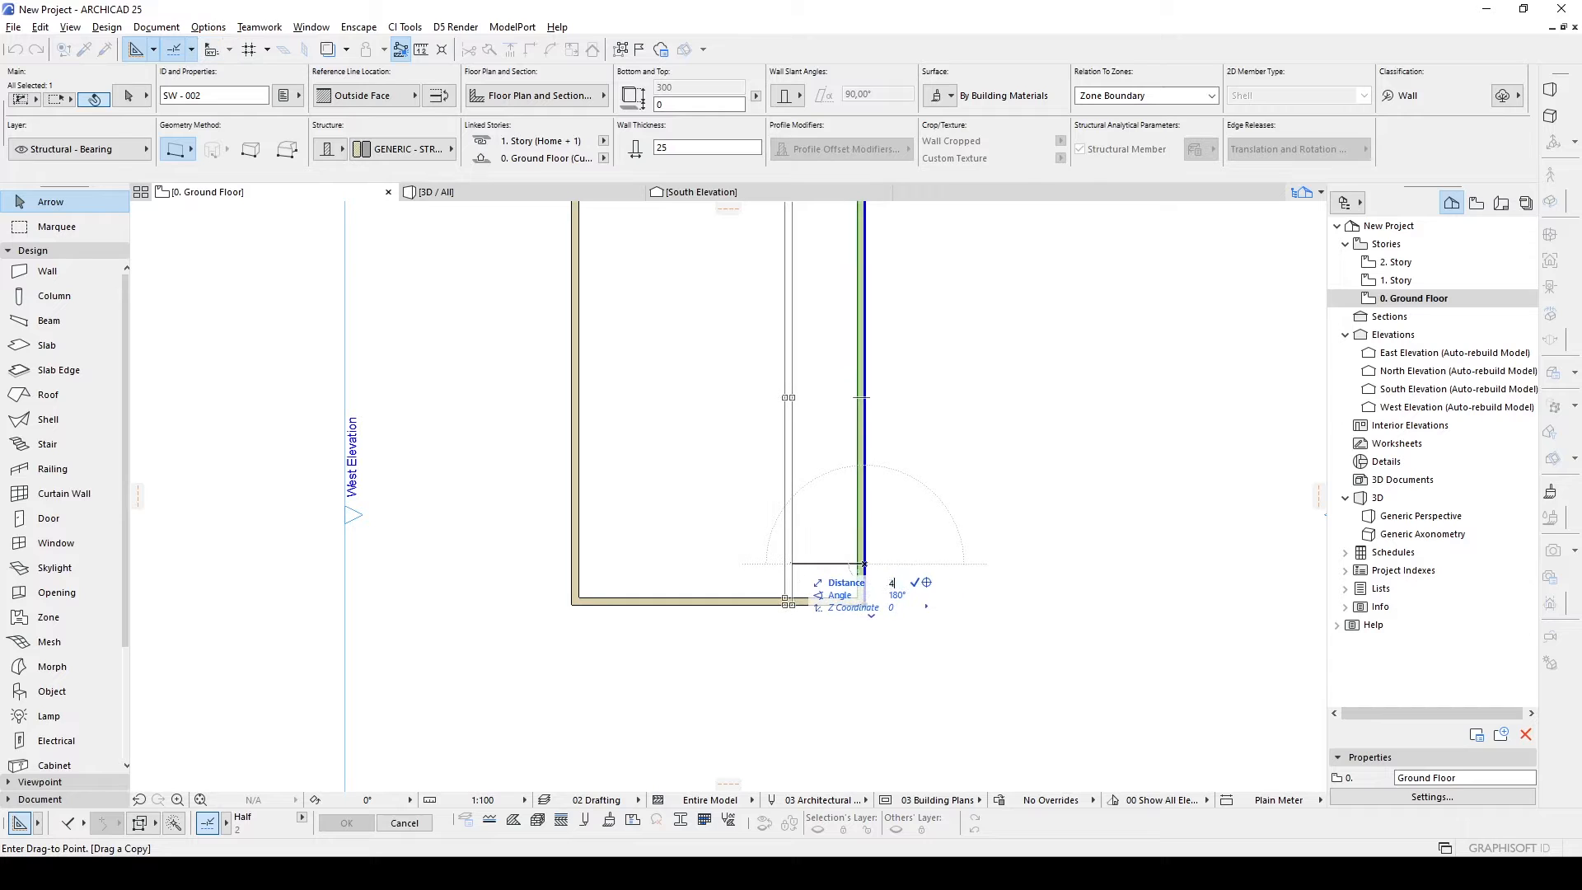
text(400)
key(Return)
key(Escape)
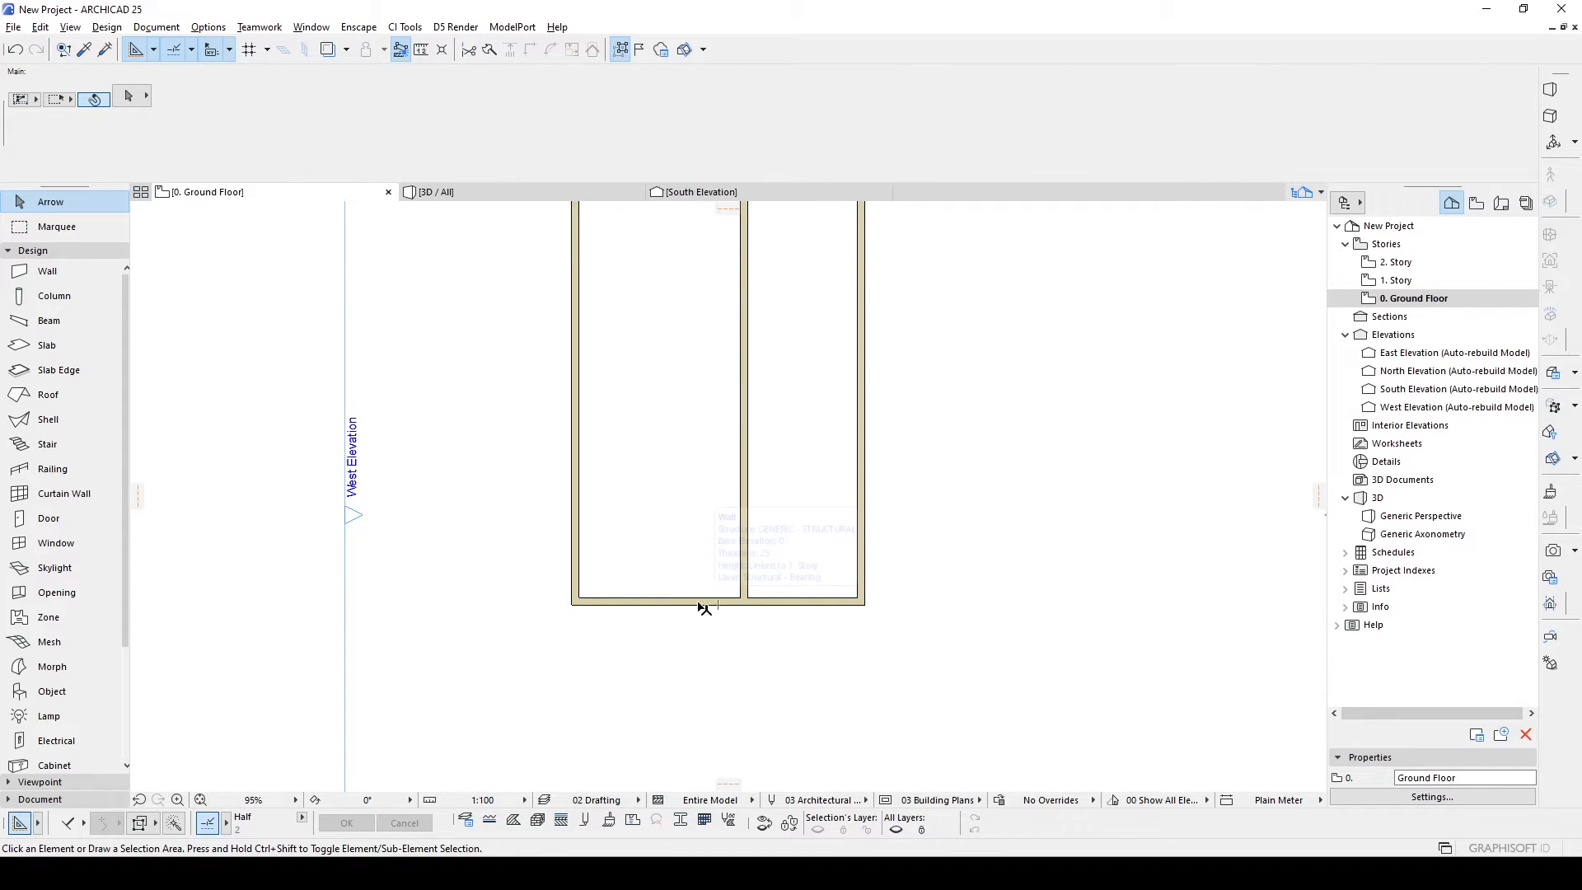
Draw a horizontal partition from the vertical interior wall to the east exterior wall, using the interior wall's settings.
scroll(594, 486, down, 2)
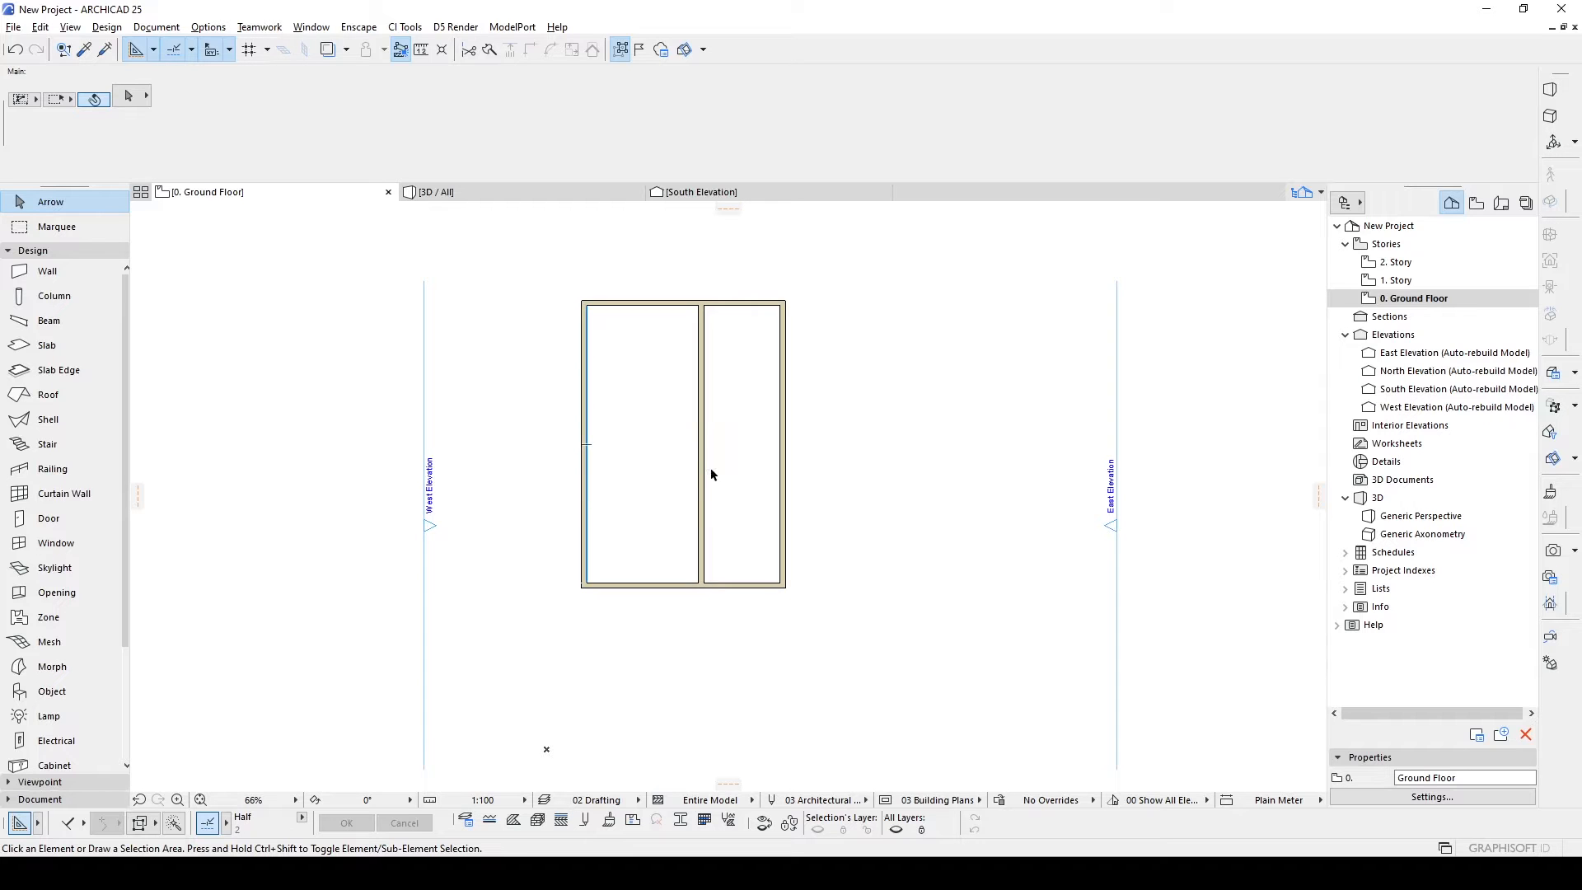
alt+click(705, 467)
scroll(699, 495, up, 3)
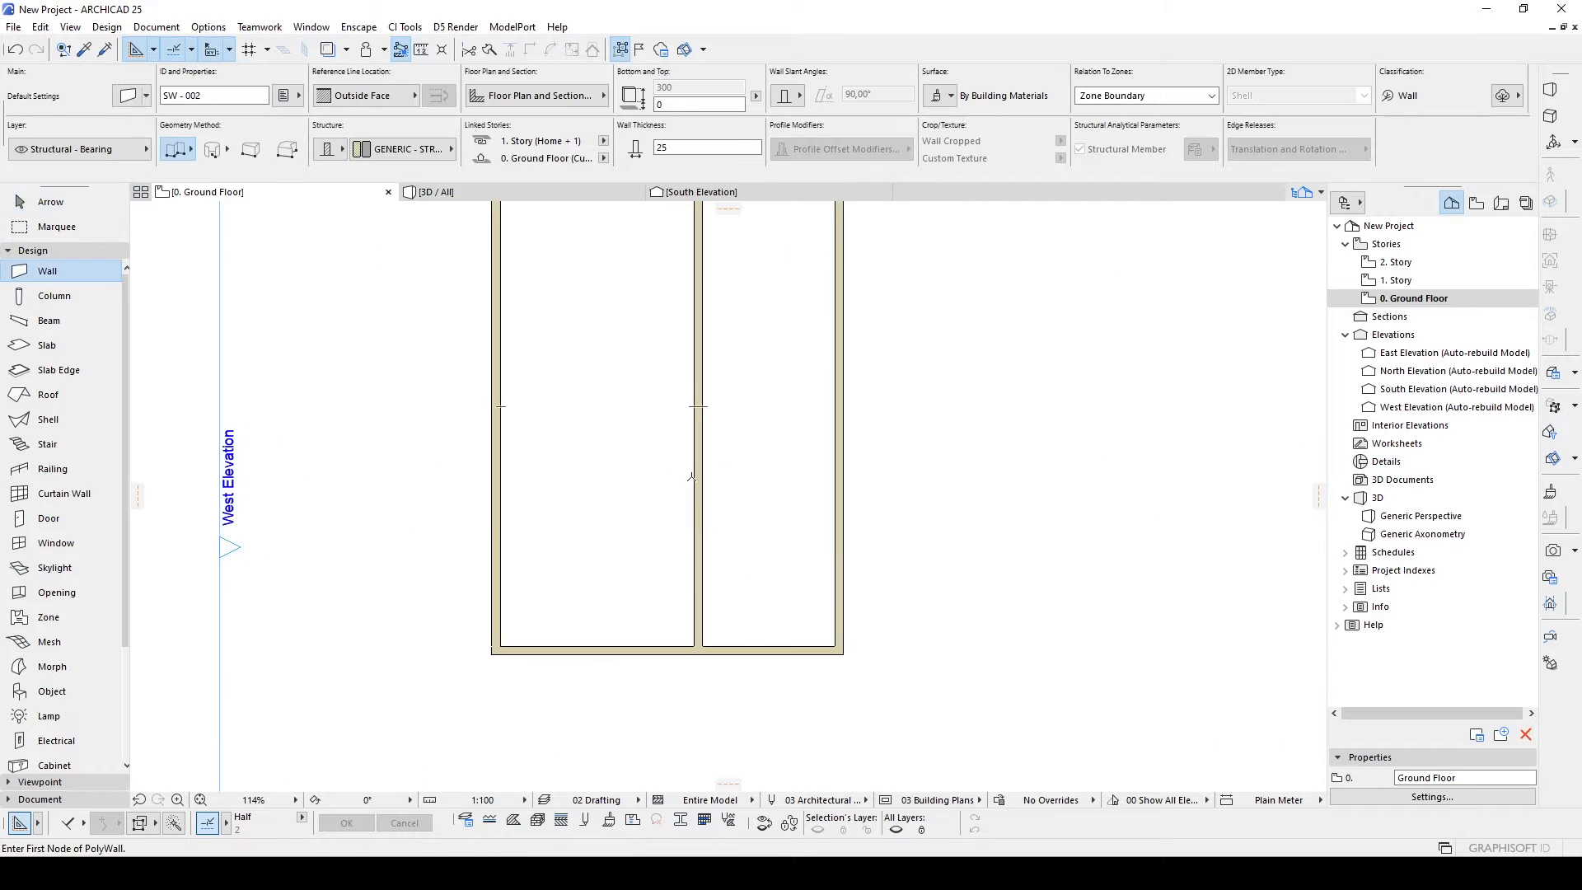
click(693, 476)
double_click(836, 476)
key(Escape)
Trim away the part of the vertical interior wall that lies north of the horizontal partition.
scroll(688, 423, down, 1)
scroll(683, 428, down, 1)
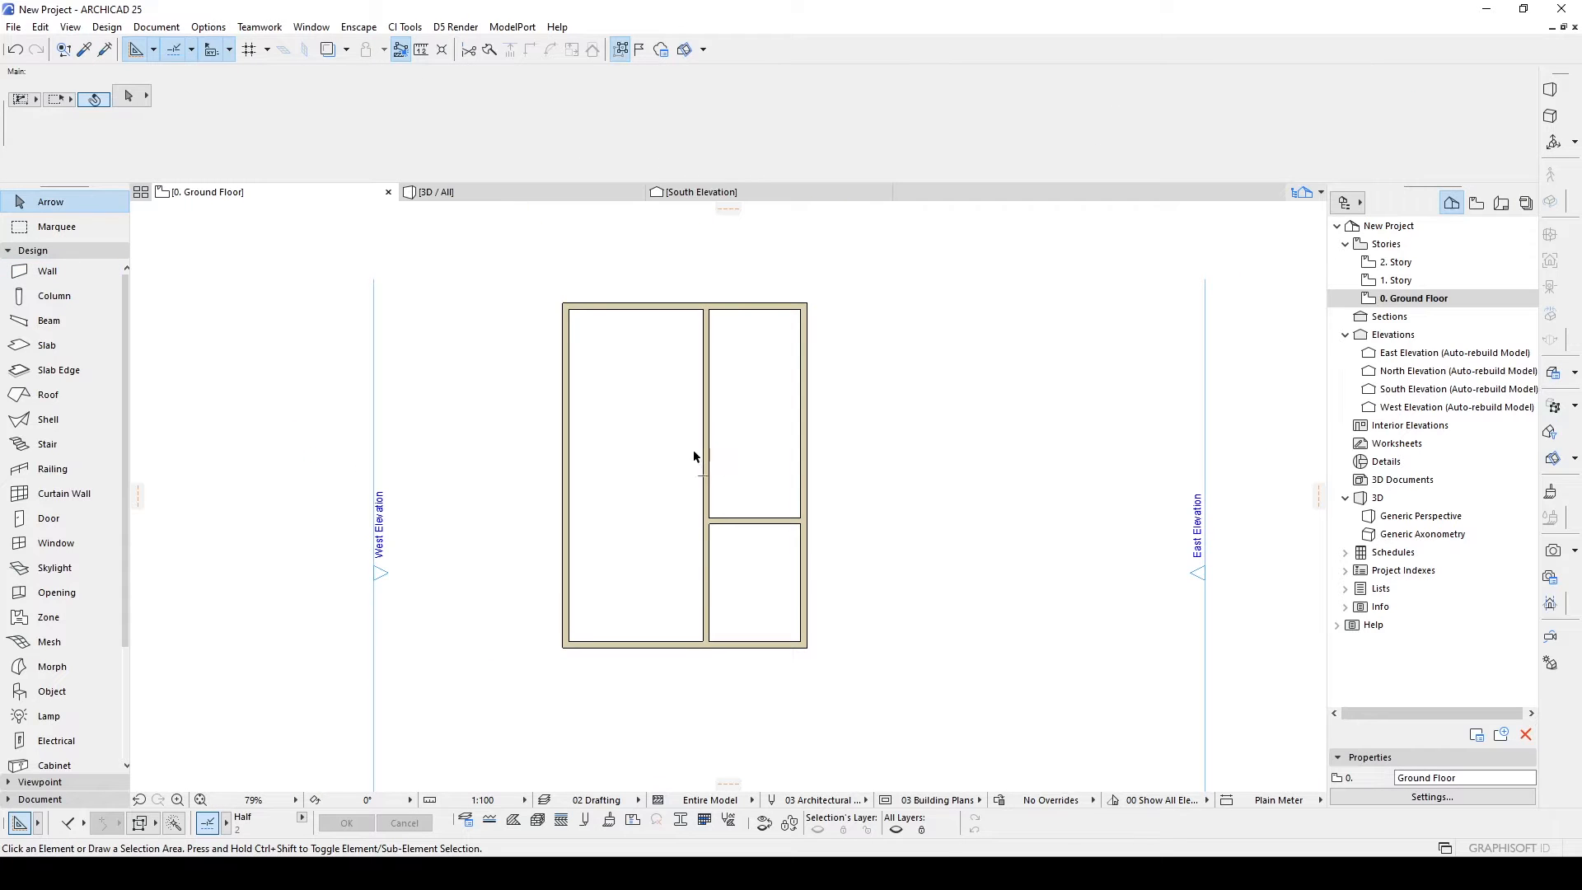
ctrl+click(707, 452)
middle_drag(707, 452, 712, 422)
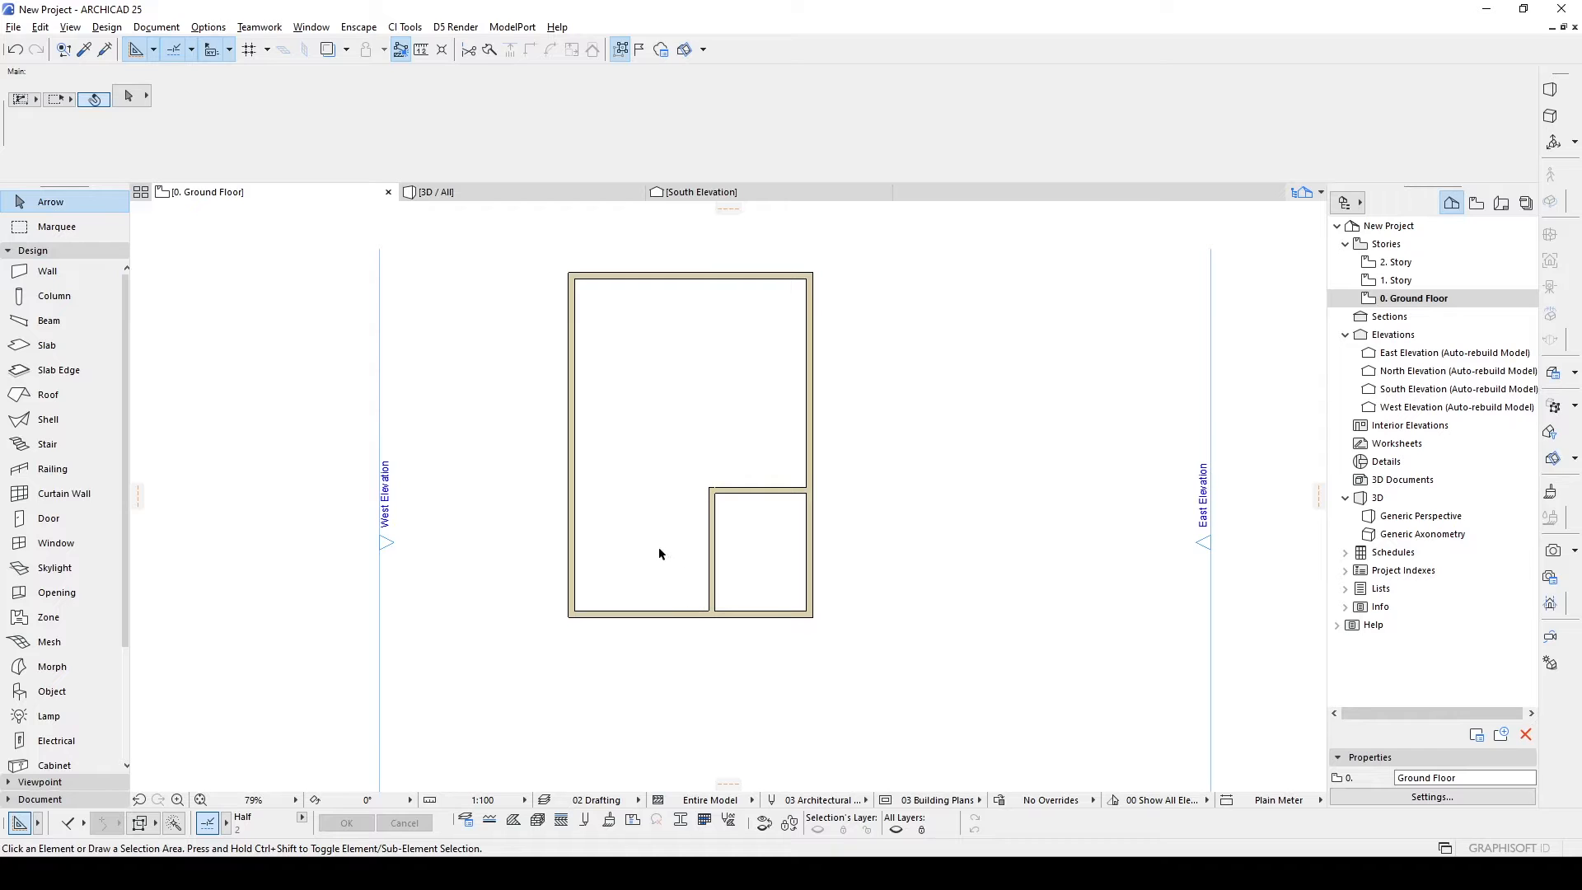
Split the south exterior wall by inserting a node west of the interior wall.
scroll(666, 587, up, 2)
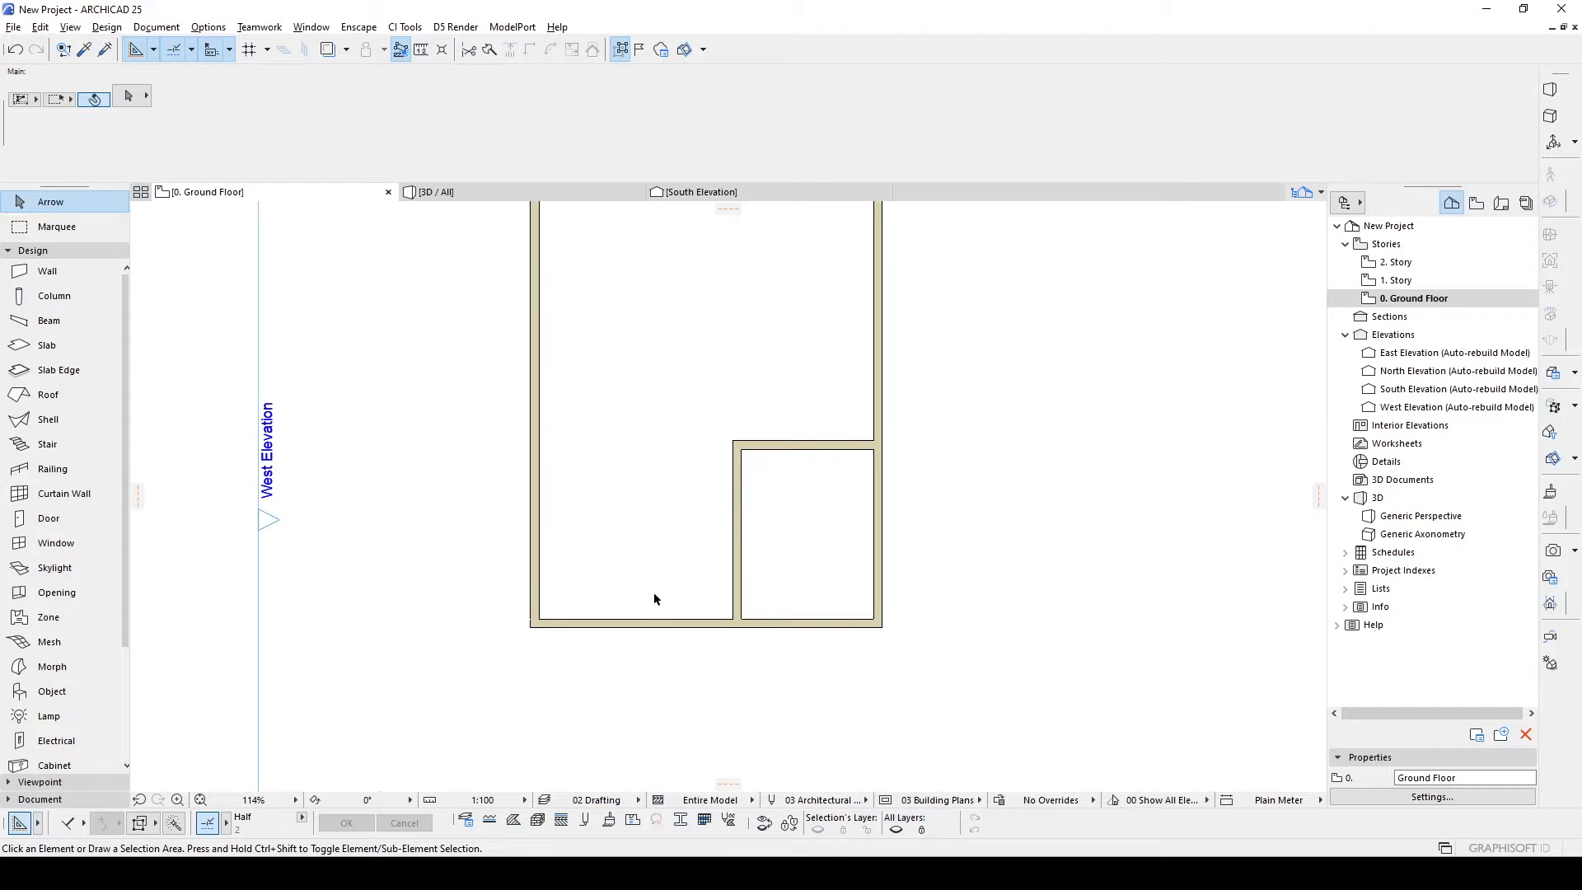
click(650, 630)
click(651, 626)
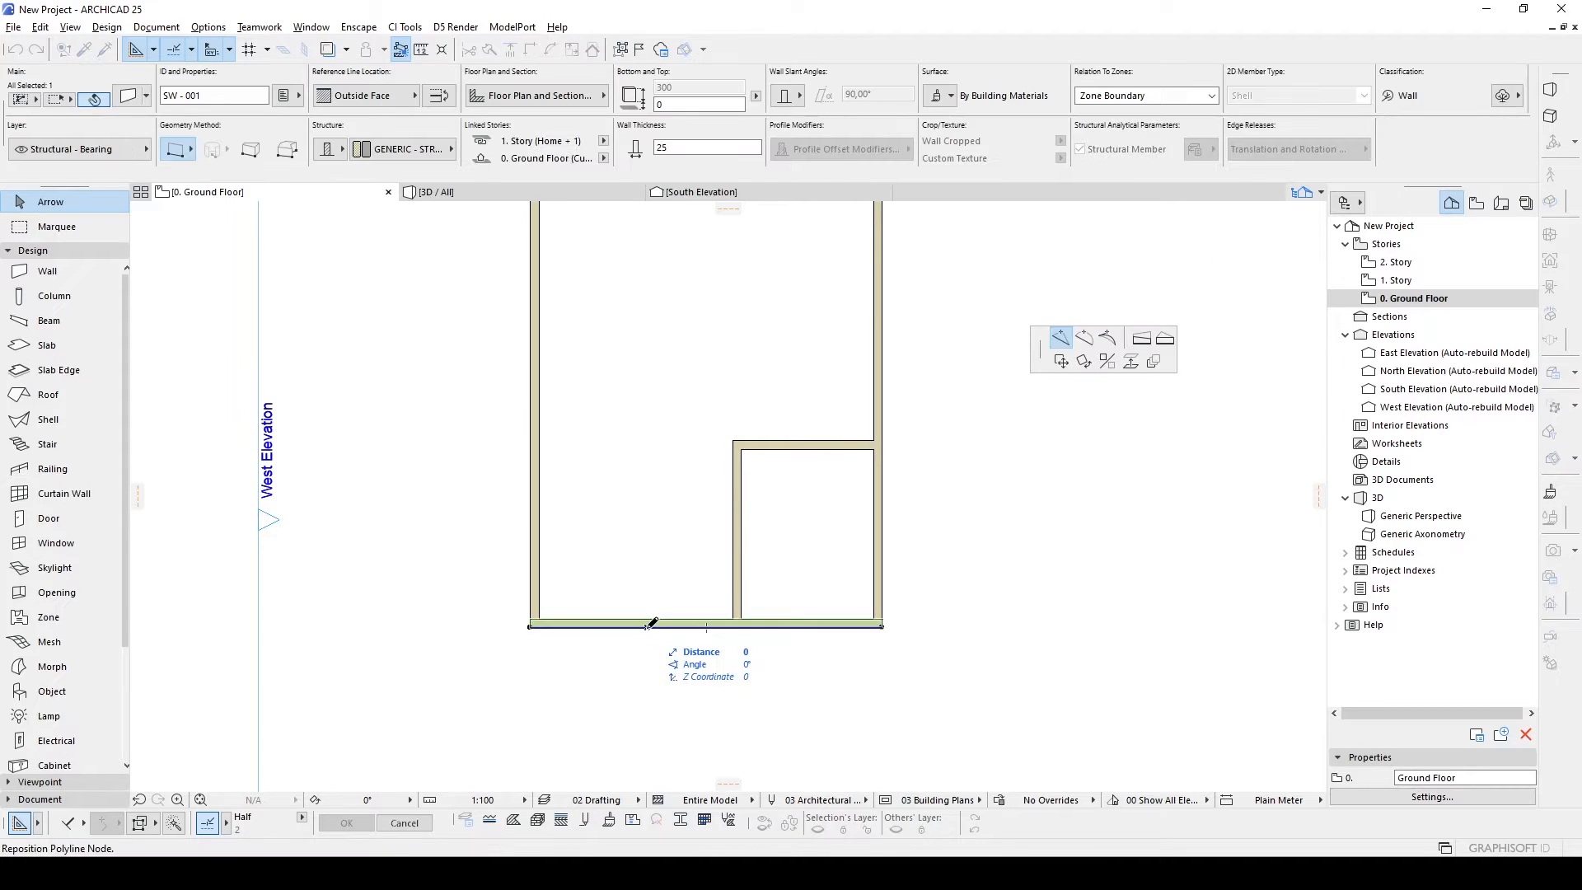
click(648, 626)
middle_drag(541, 586, 651, 631)
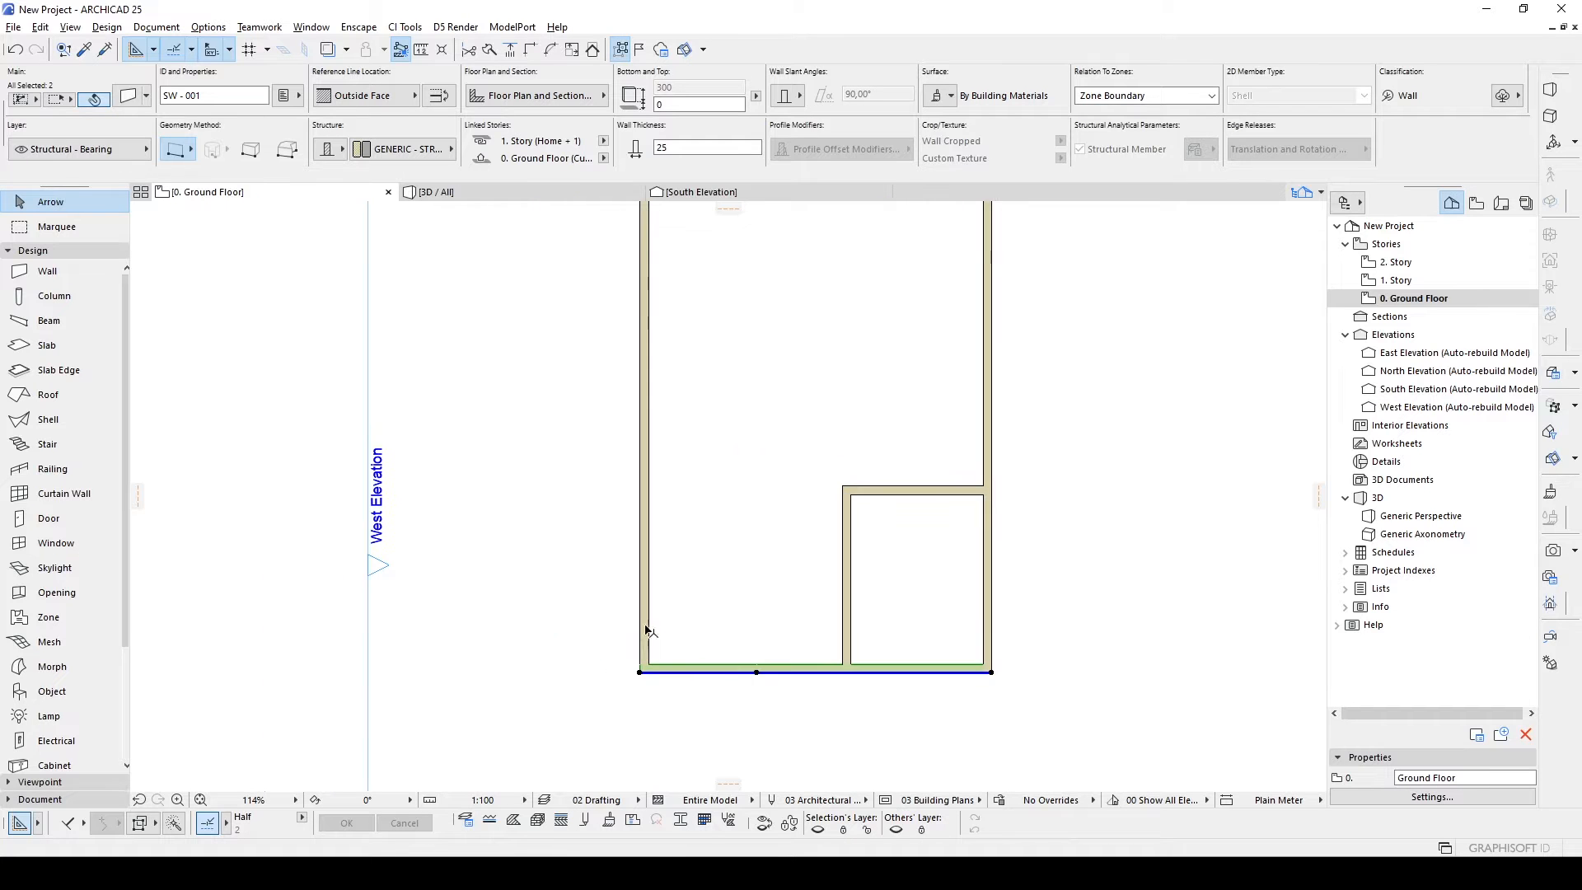
Offset the southwest section of the south wall inward about 136 cm together with the west wall, forming a corner recess.
shift+click(643, 614)
scroll(635, 608, up, 2)
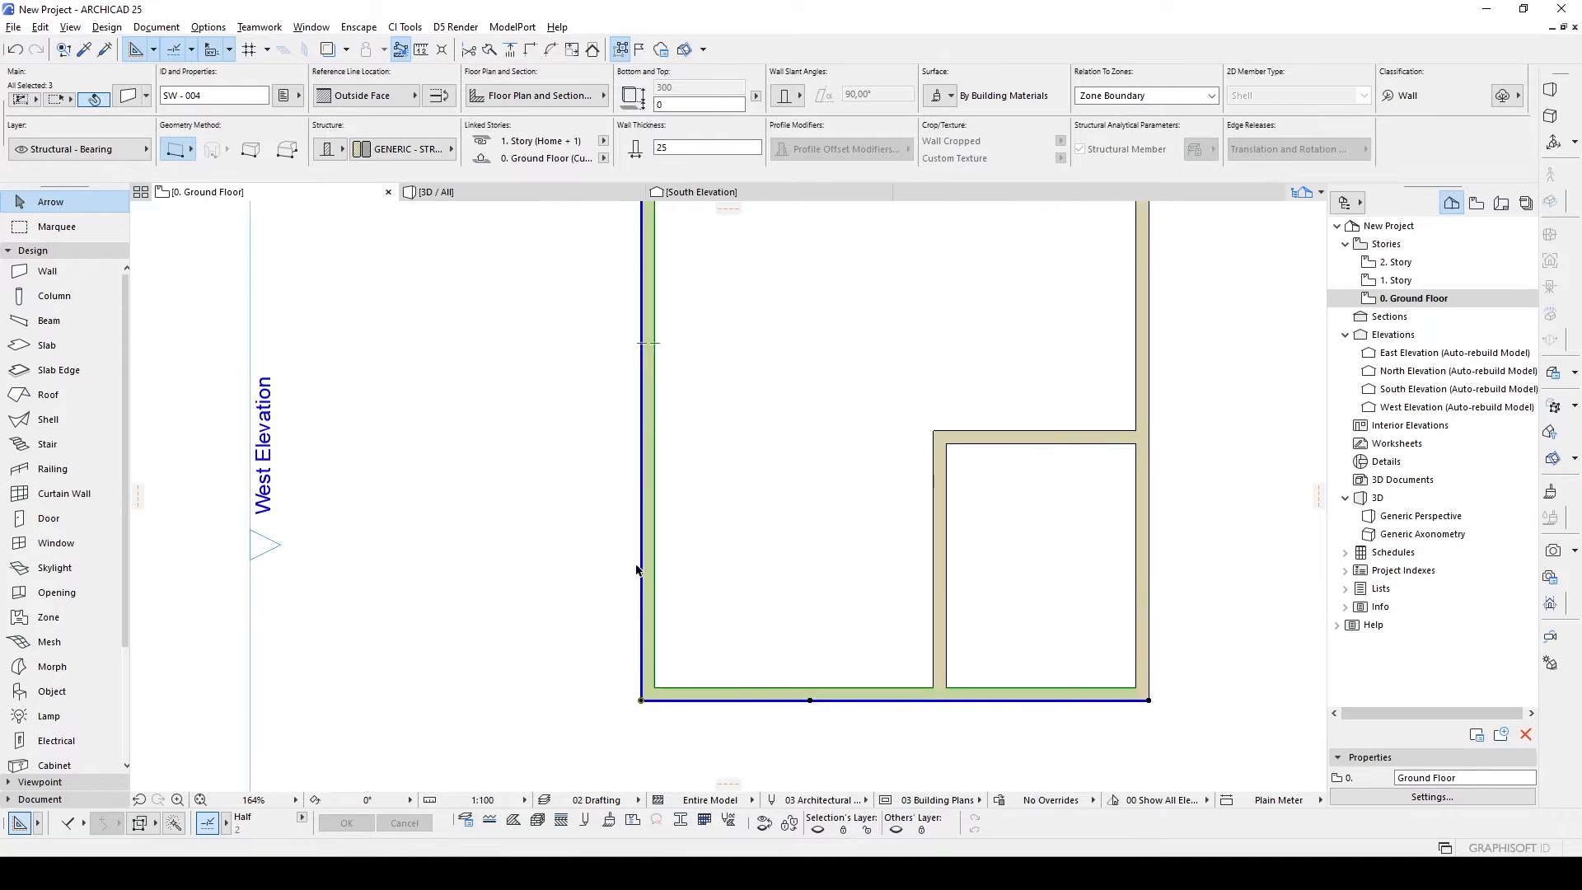
click(751, 701)
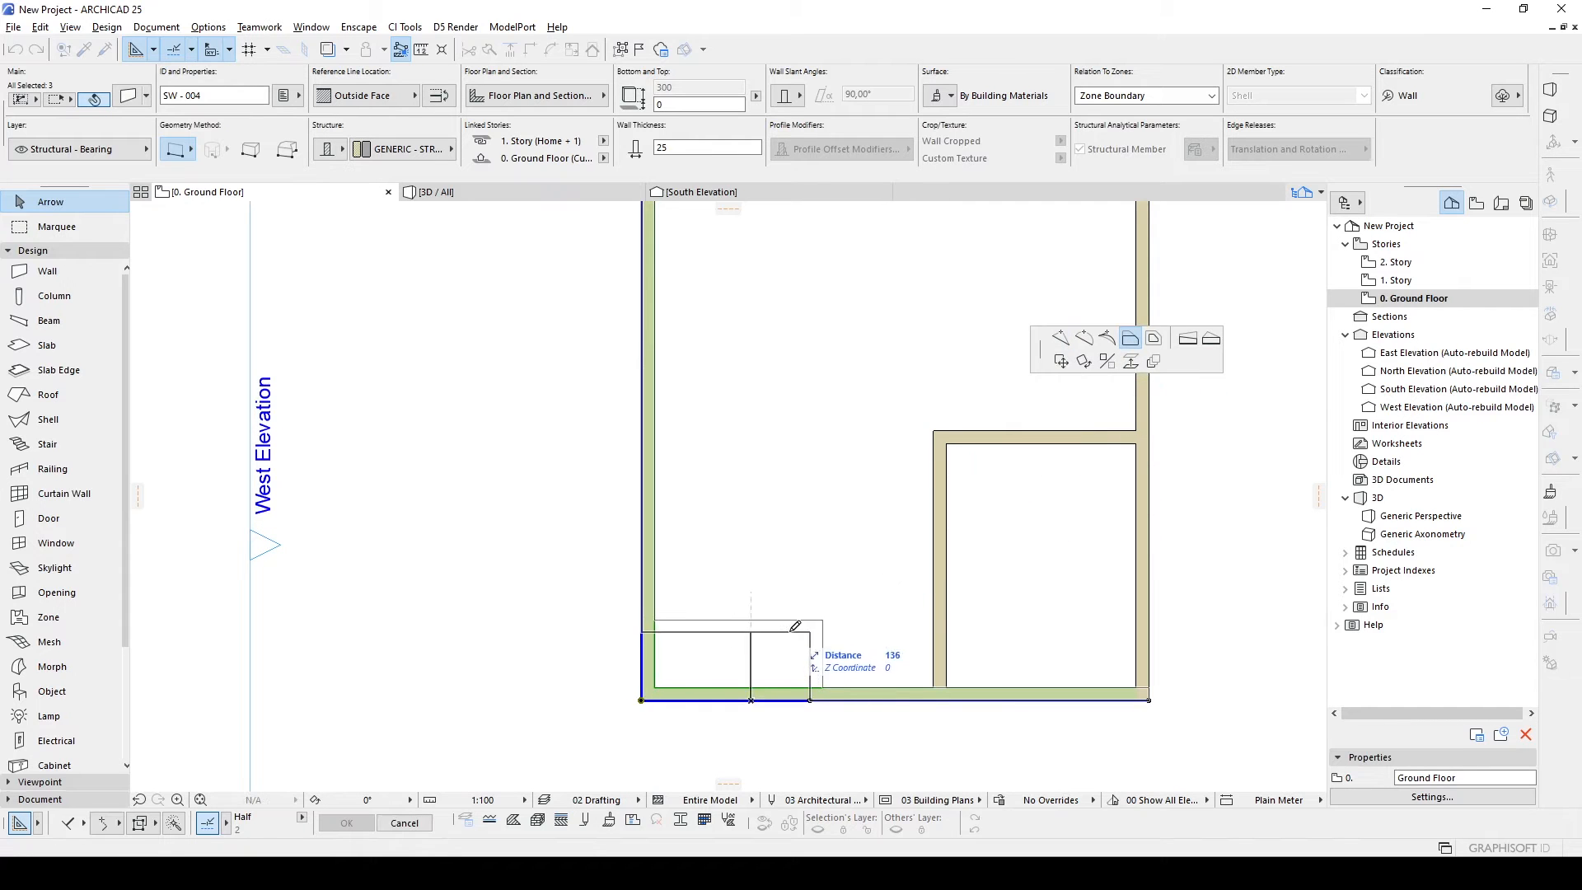
click(820, 632)
click(639, 670)
scroll(671, 646, down, 3)
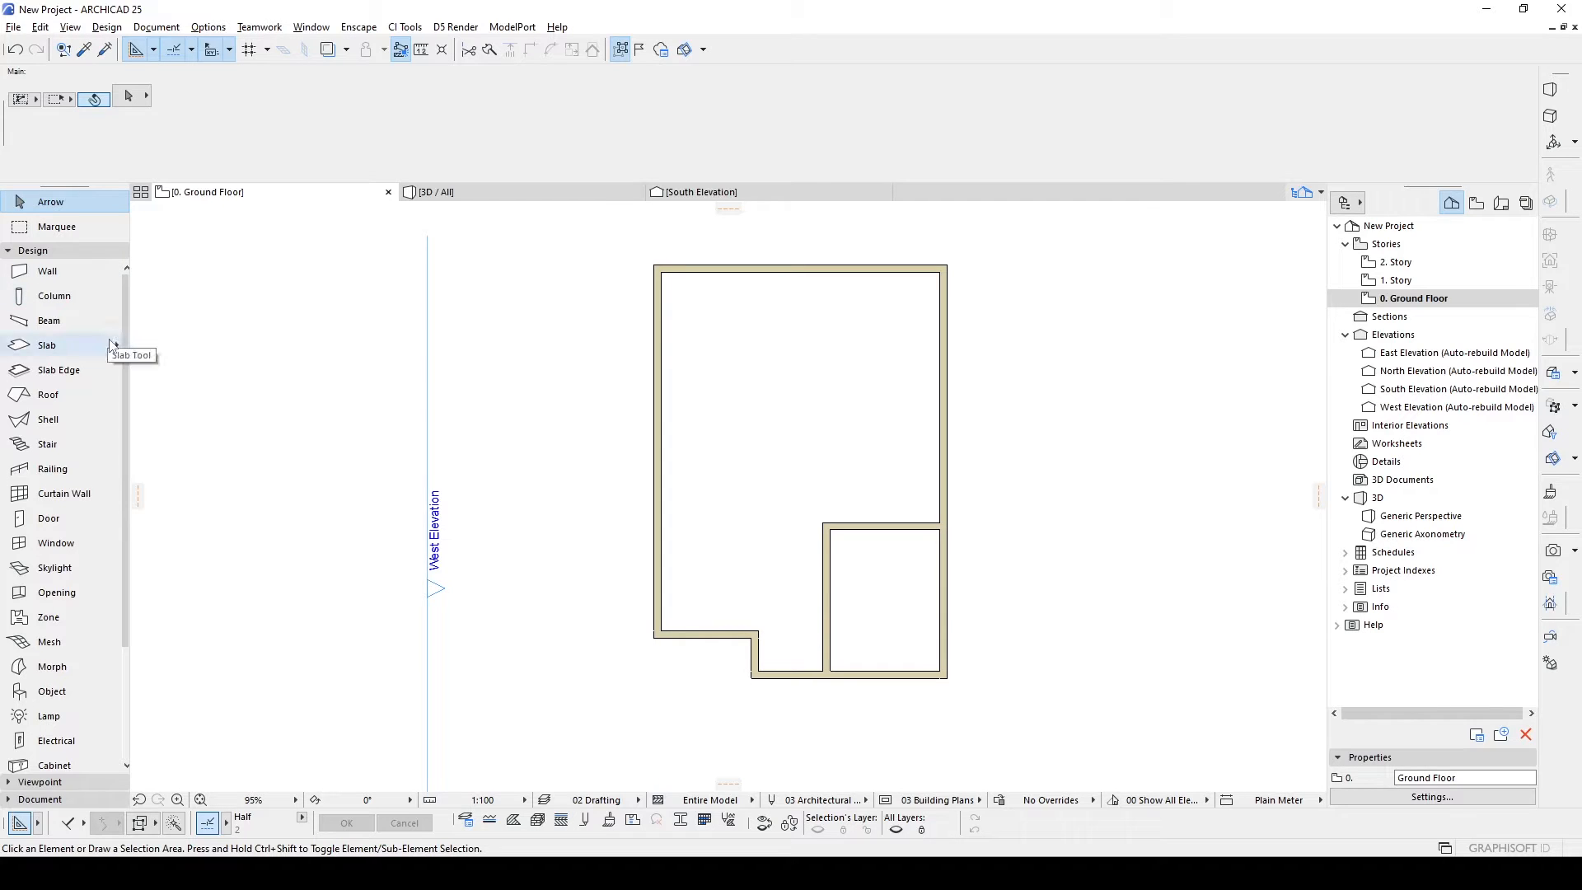
Set the default hinged Door 25 to use the Style 59 door leaf.
click(50, 517)
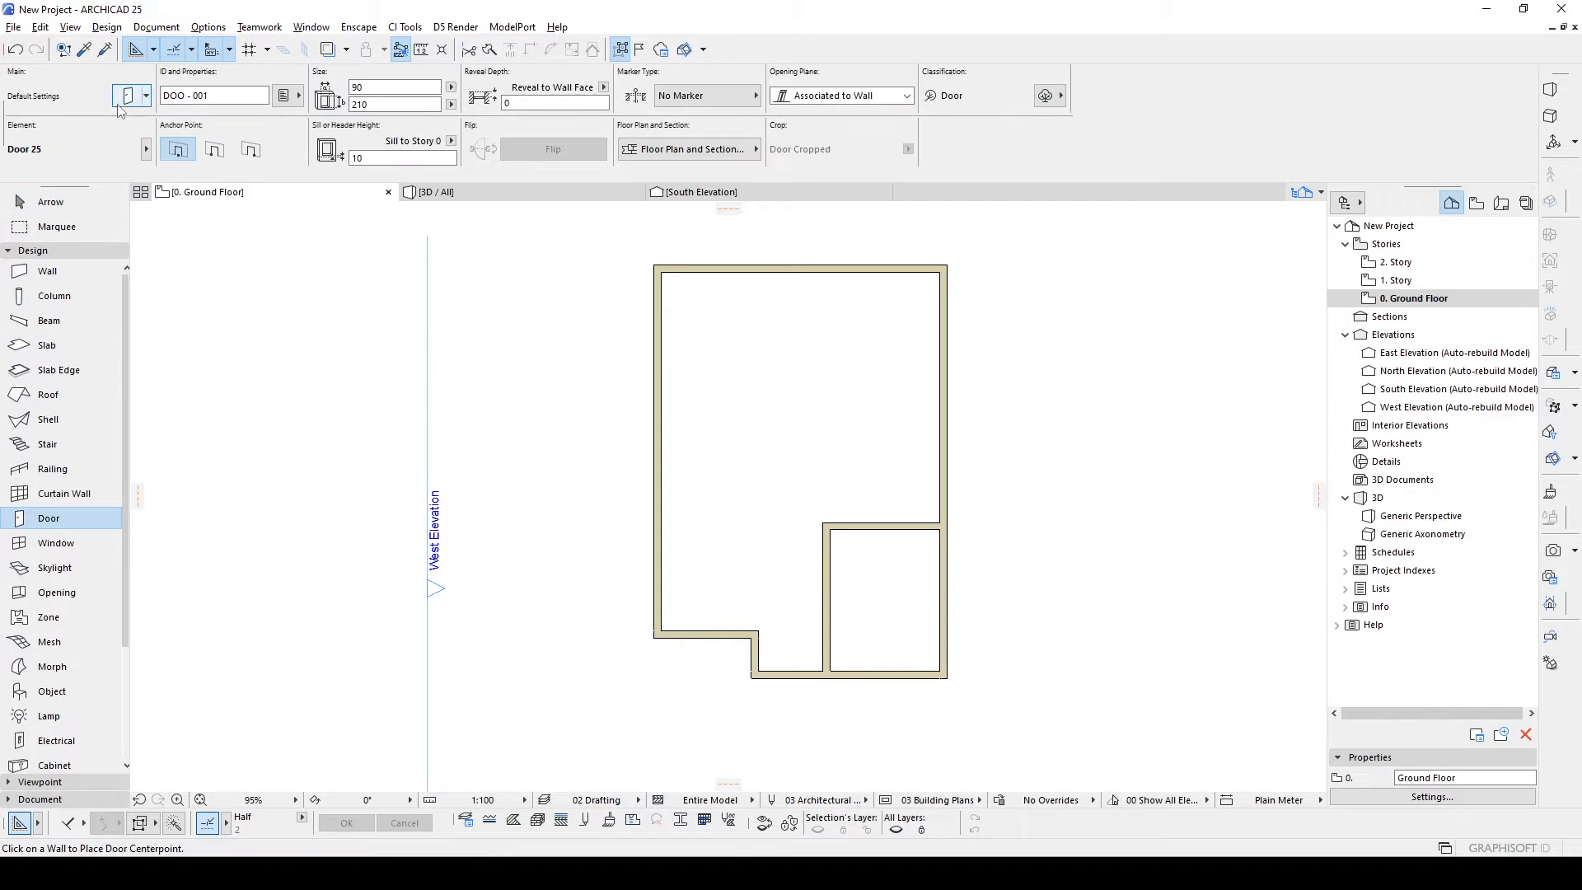
key(ctrl+t)
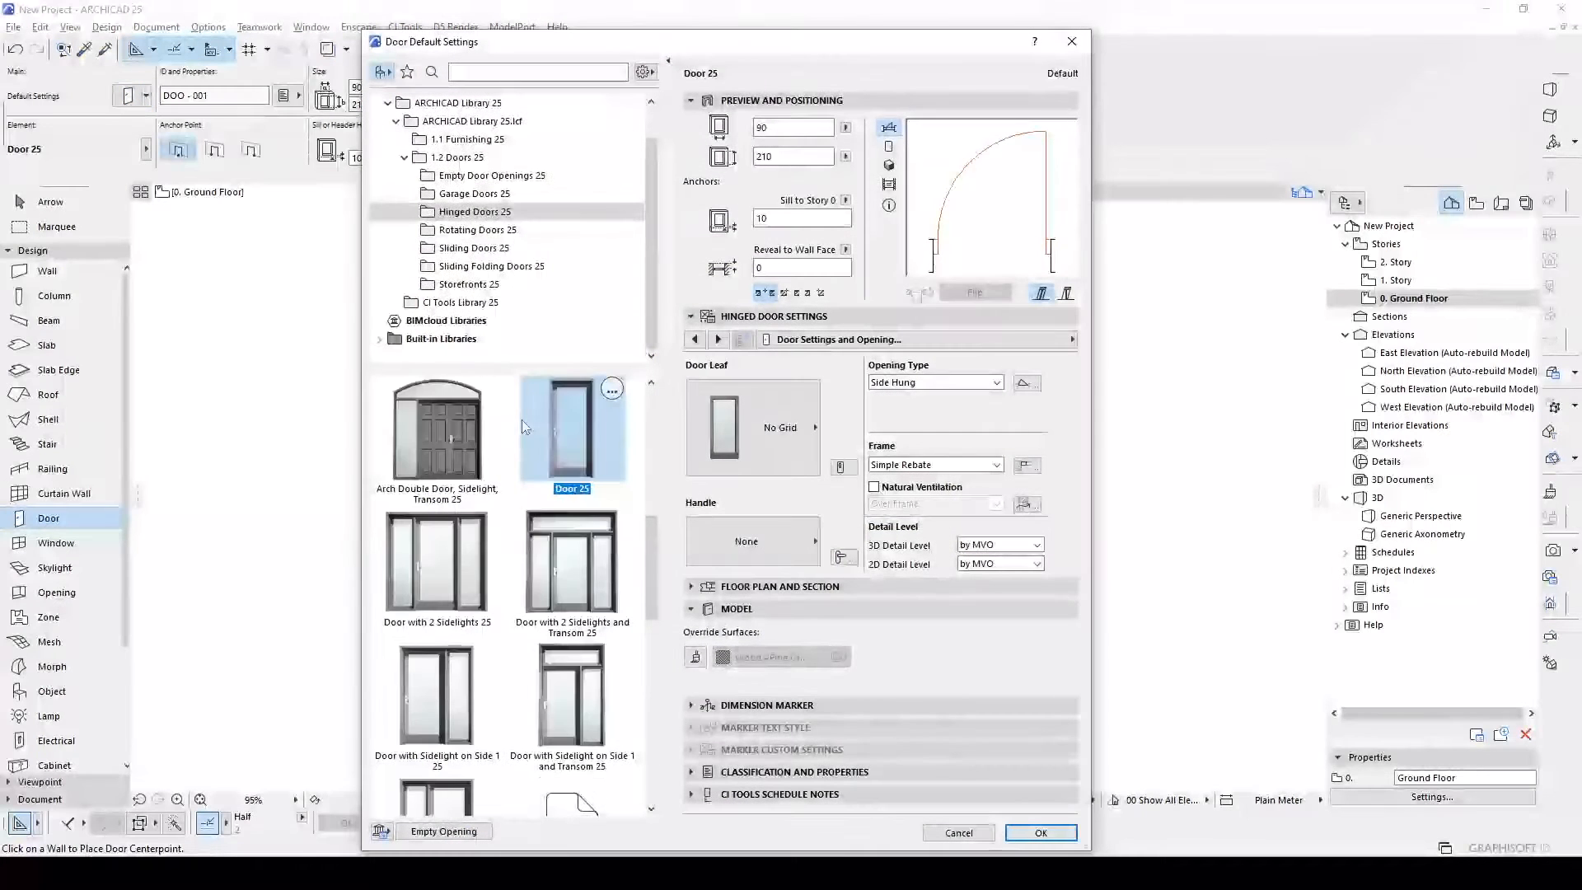
click(750, 429)
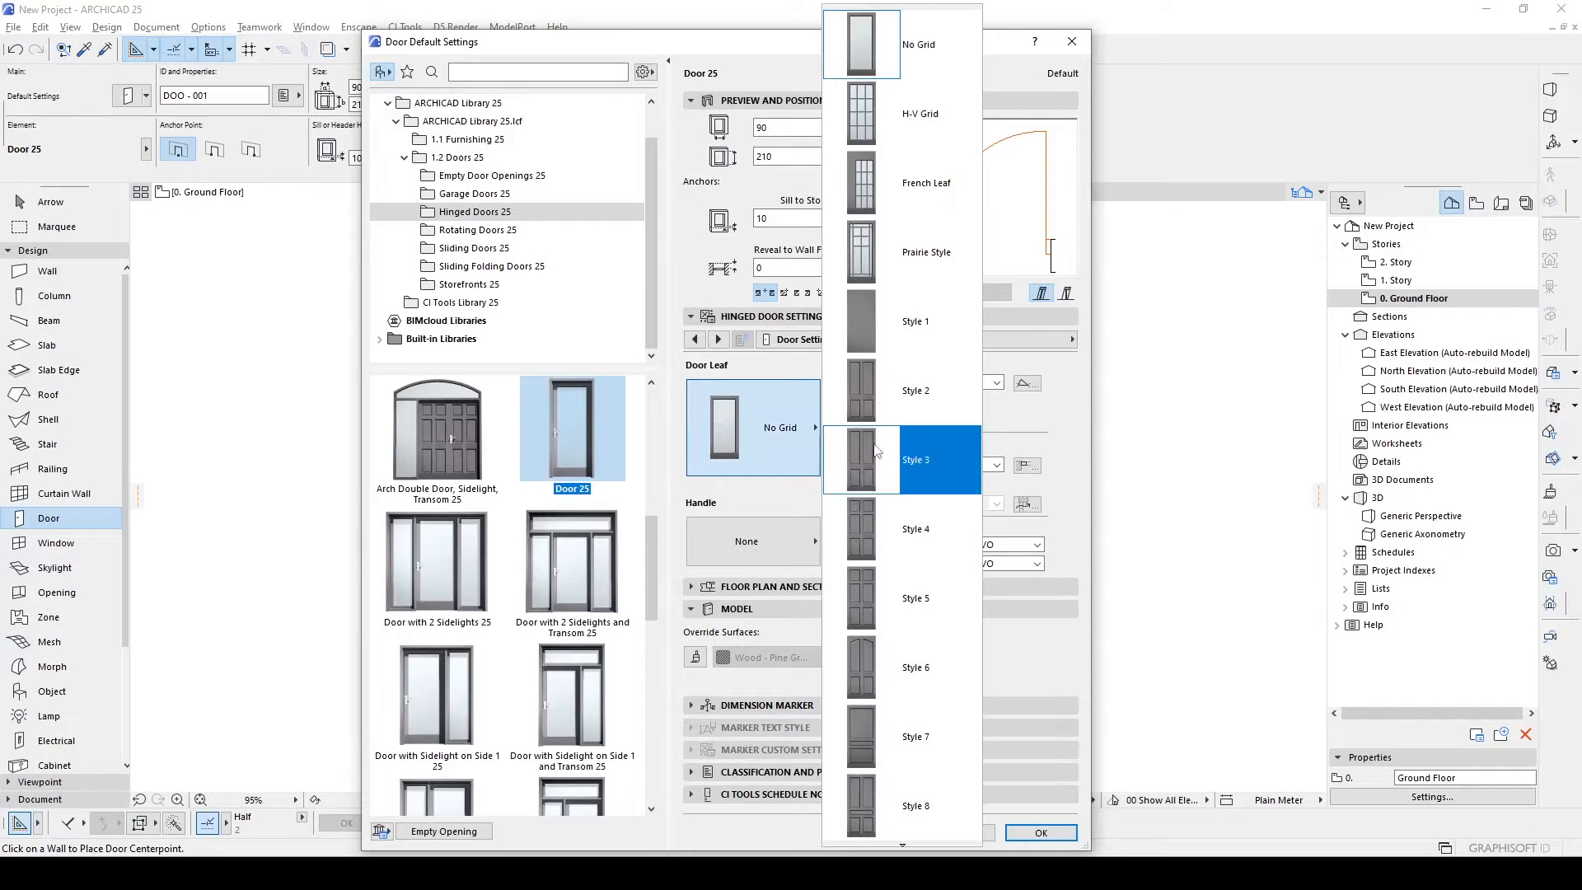
scroll(898, 461, down, 8)
scroll(898, 468, down, 9)
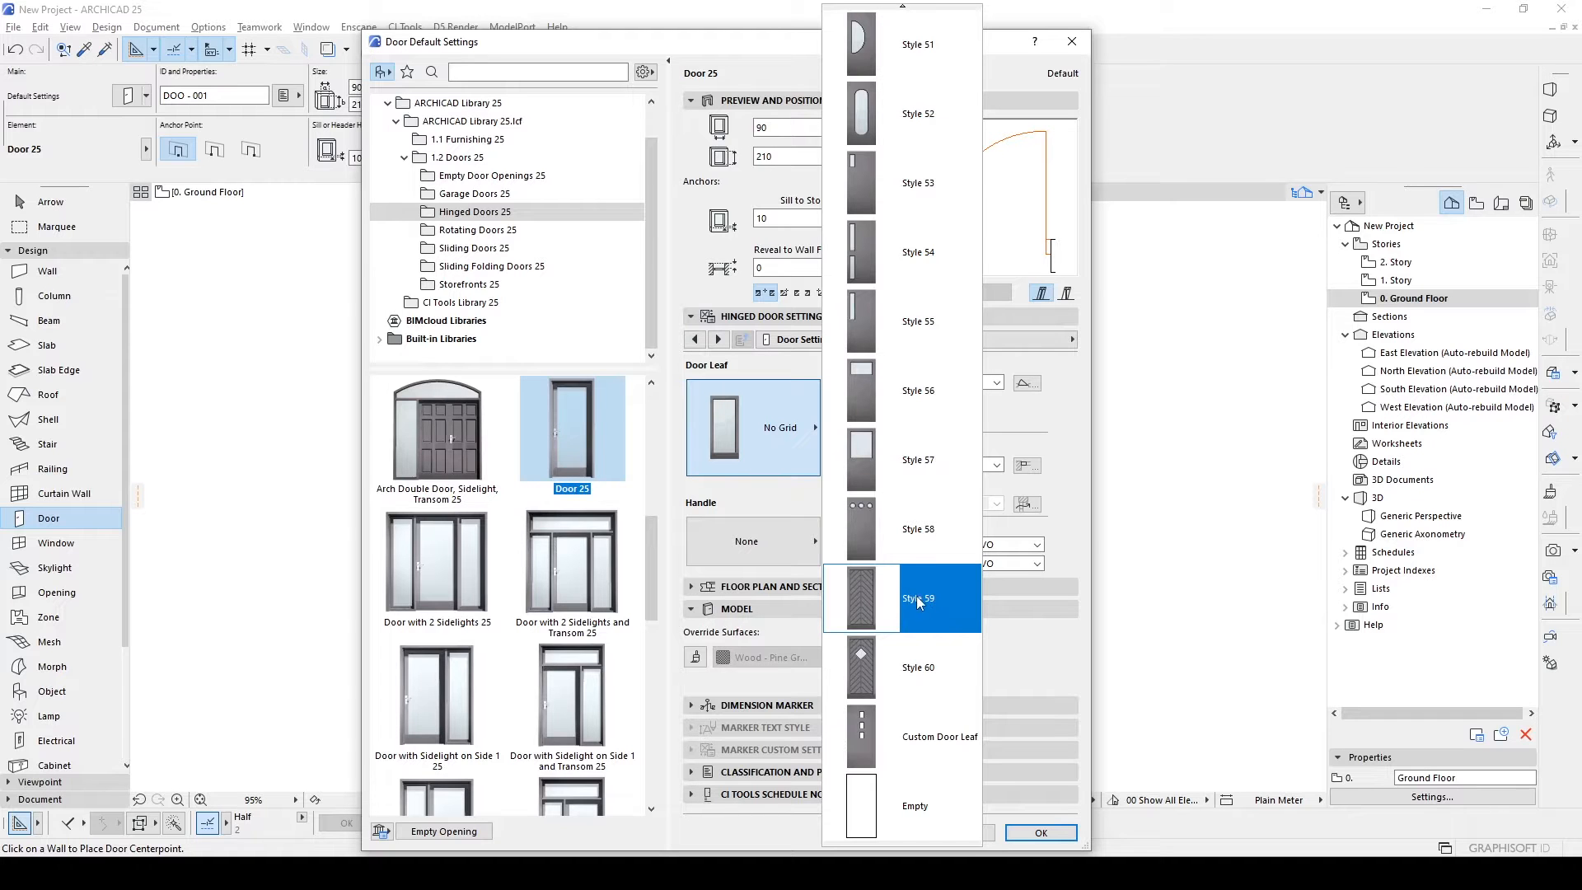
click(922, 601)
click(1034, 834)
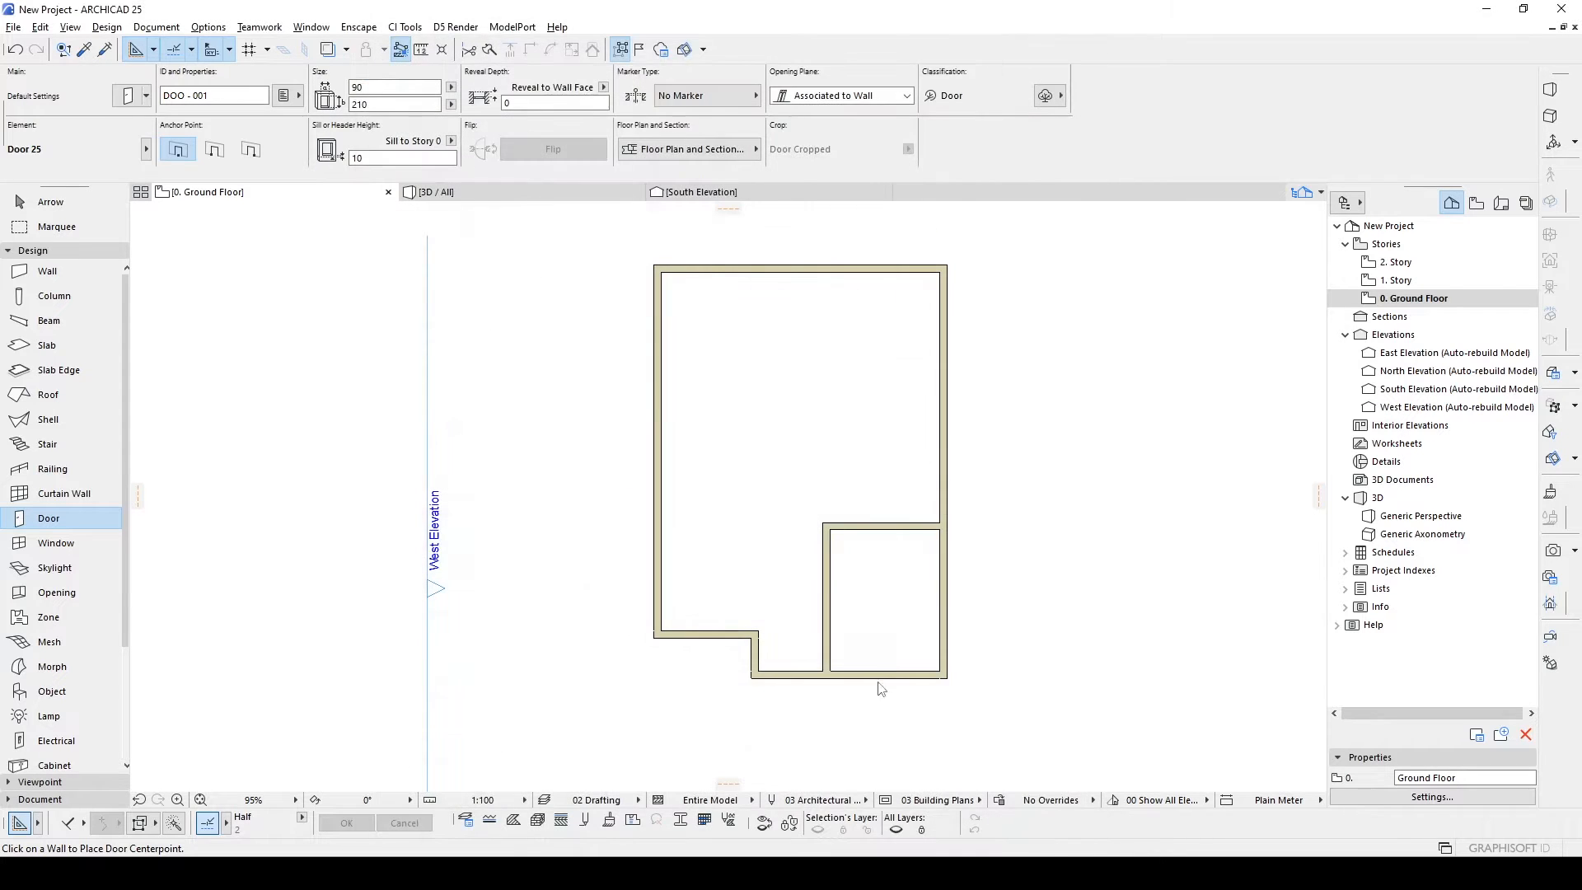
Set the door size to 100 cm wide and 220 cm high.
double_click(394, 87)
text(100)
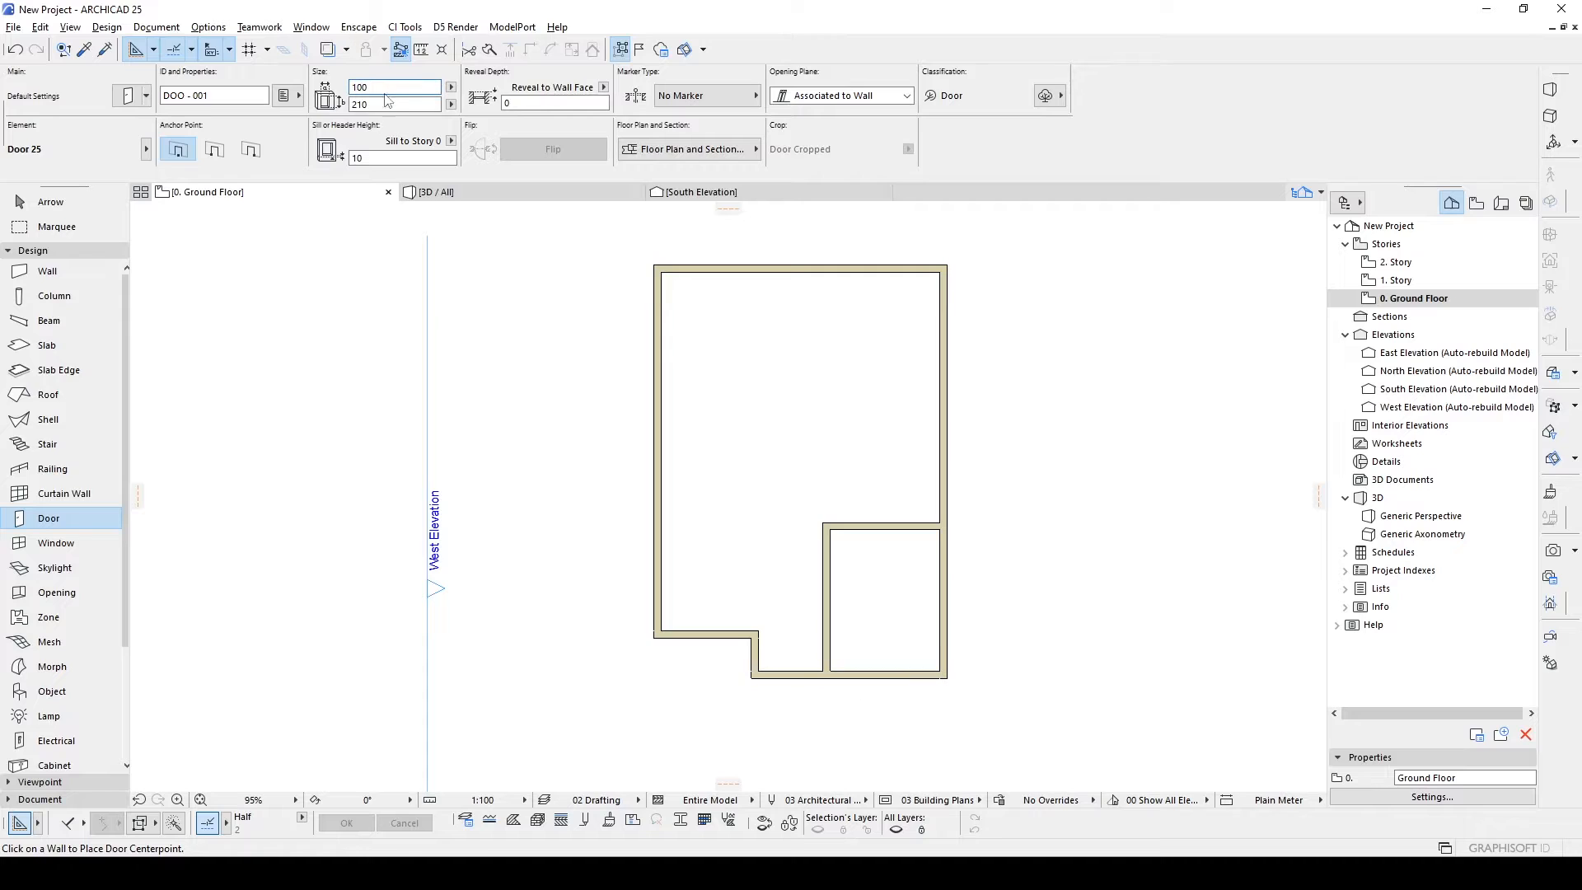
double_click(383, 103)
Place the entrance door in the short south wall between the corner recess and the interior wall, opening inward.
middle_drag(753, 537, 744, 489)
scroll(802, 610, up, 3)
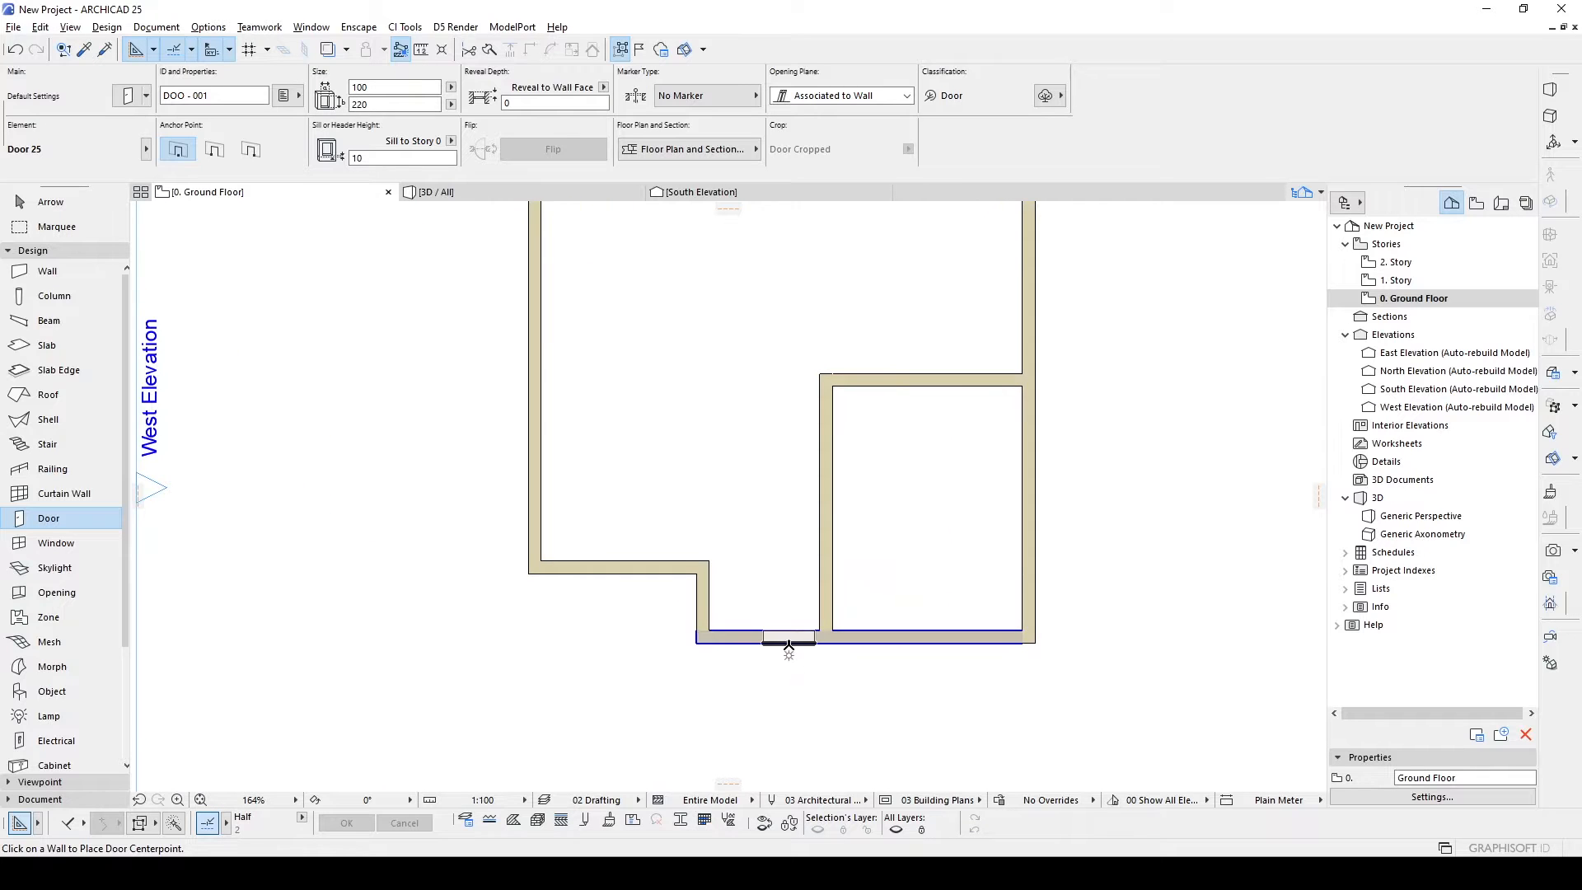
click(787, 637)
click(922, 524)
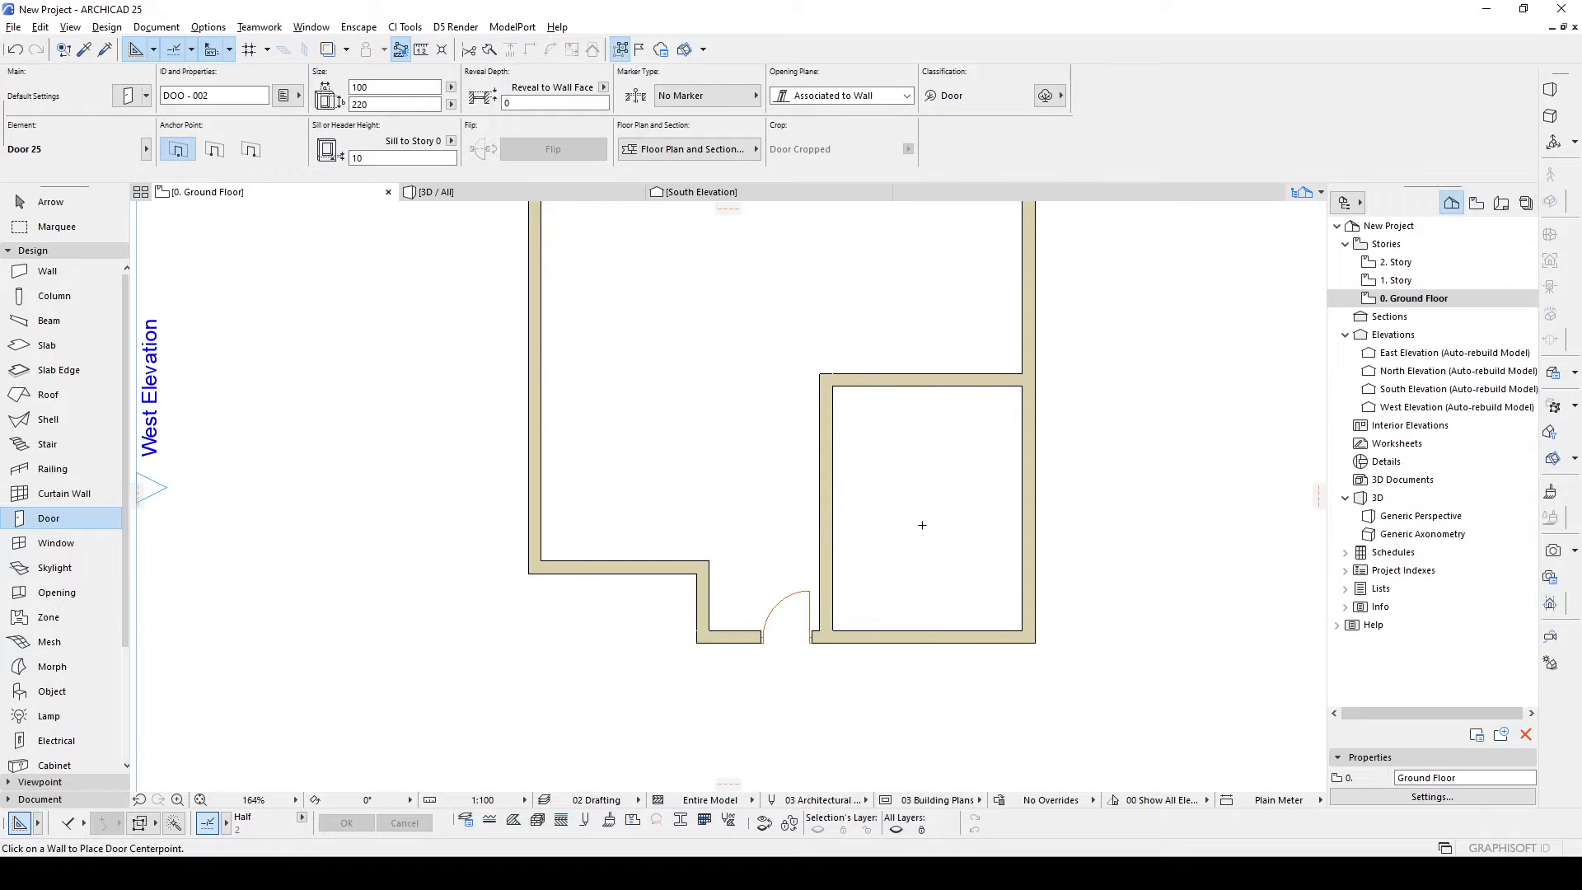
key(Escape)
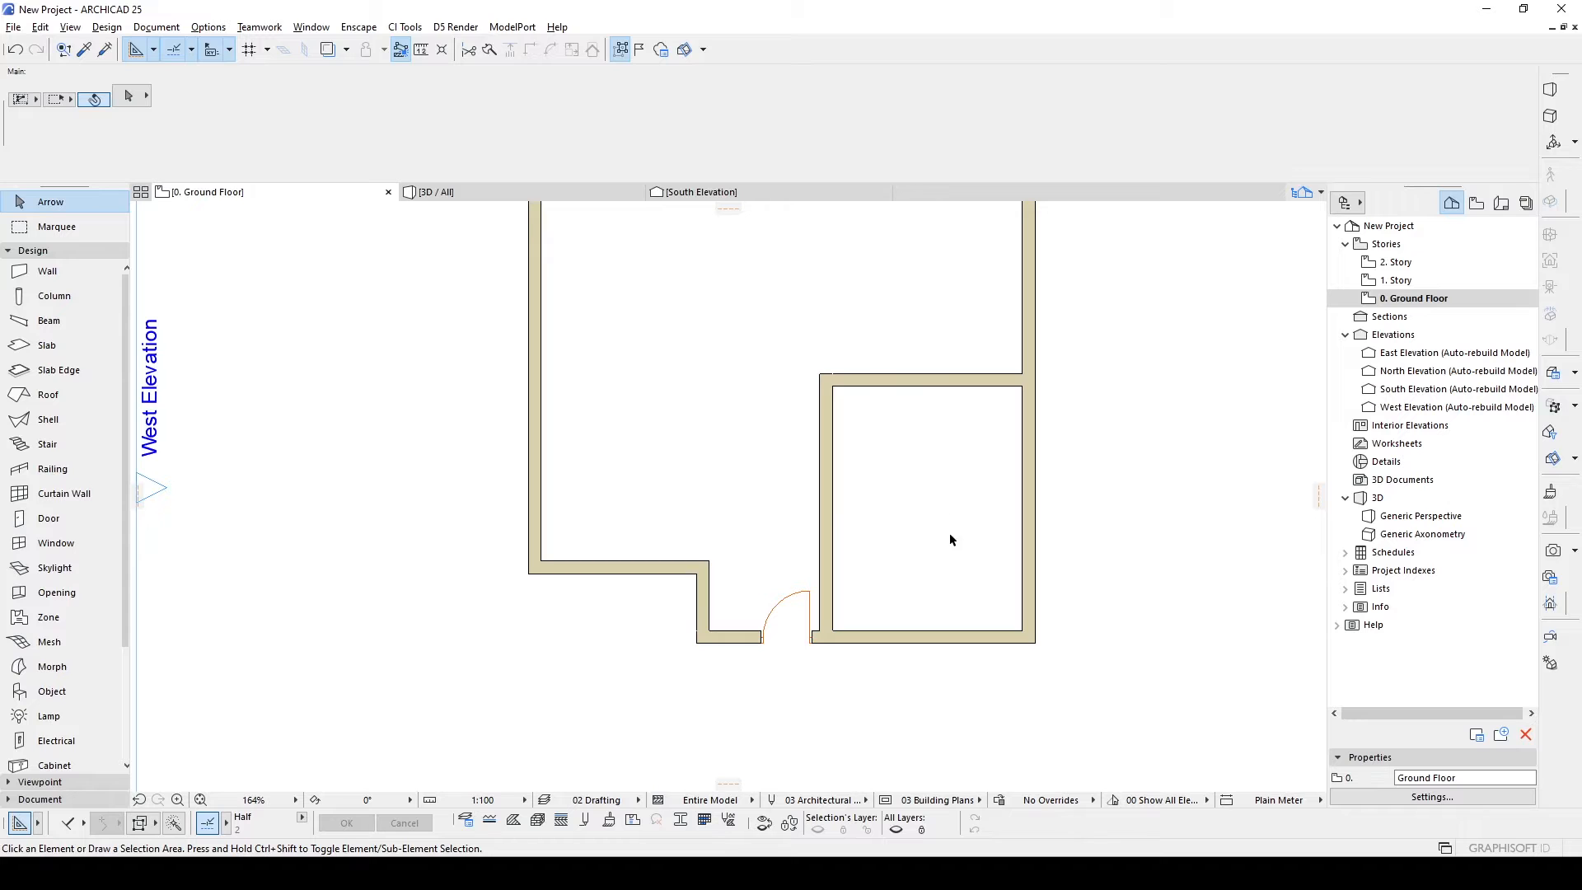
Place a Vertical Sliding Garage Door 25 from the garage doors library in the south wall of the southeast room.
click(50, 517)
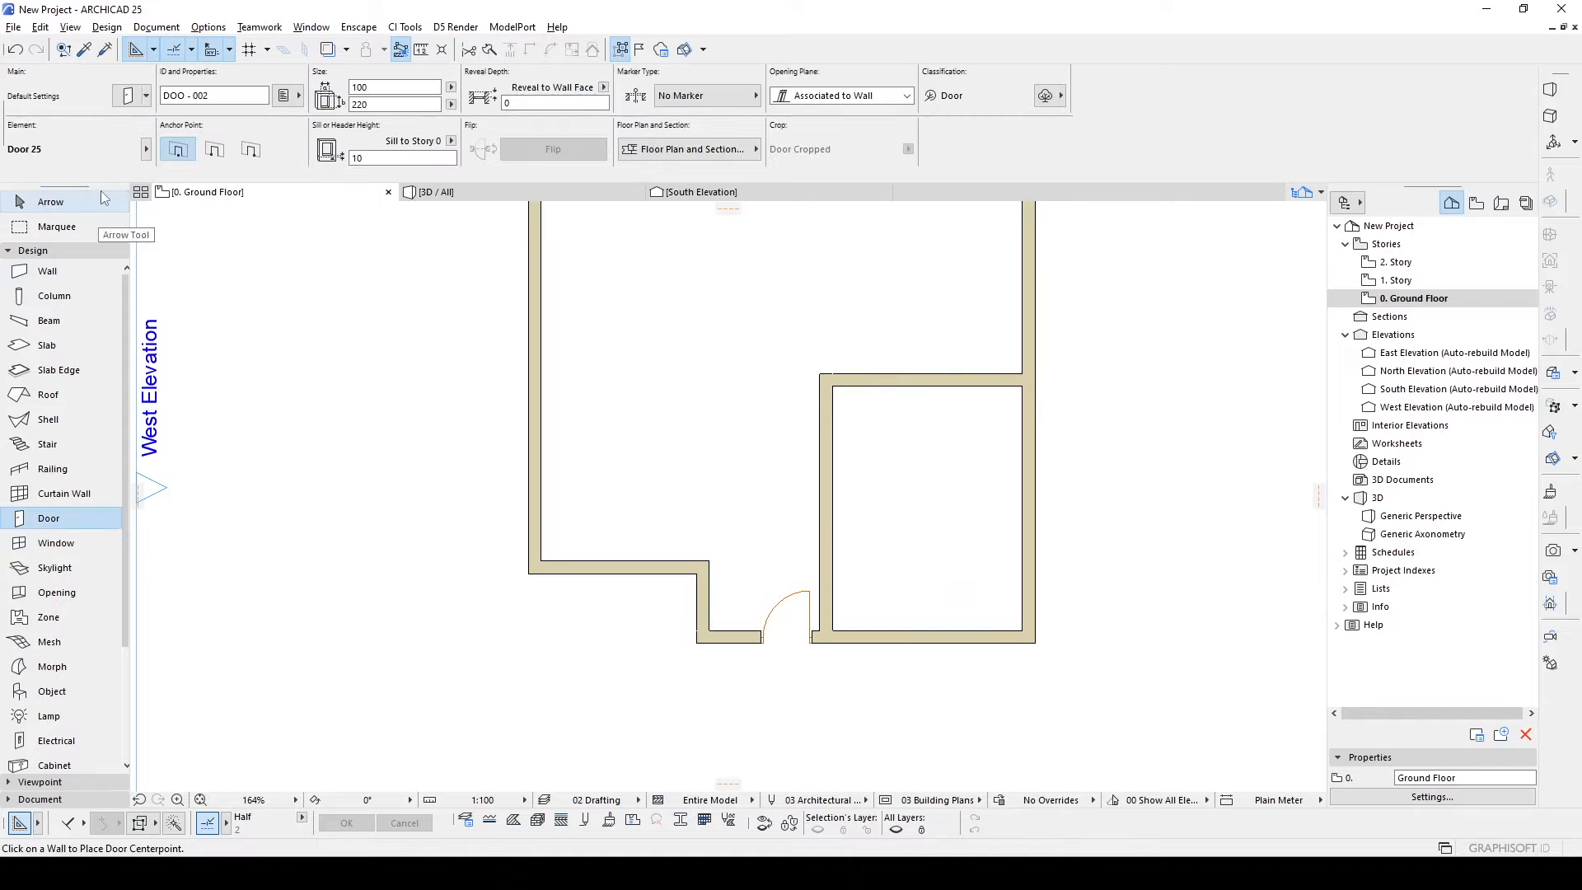
click(126, 96)
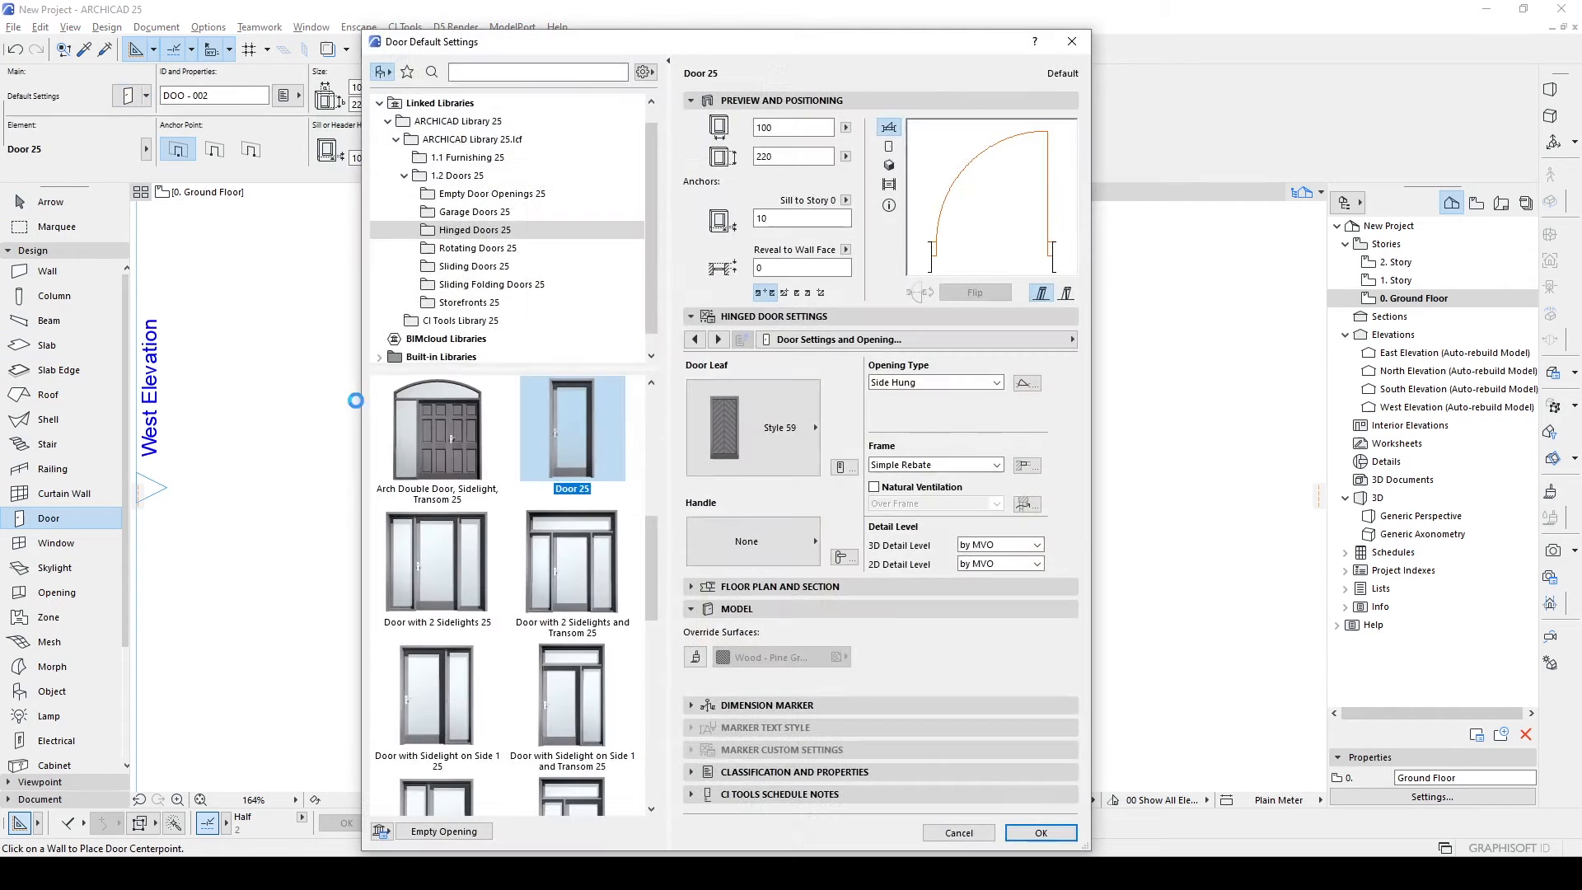
click(459, 214)
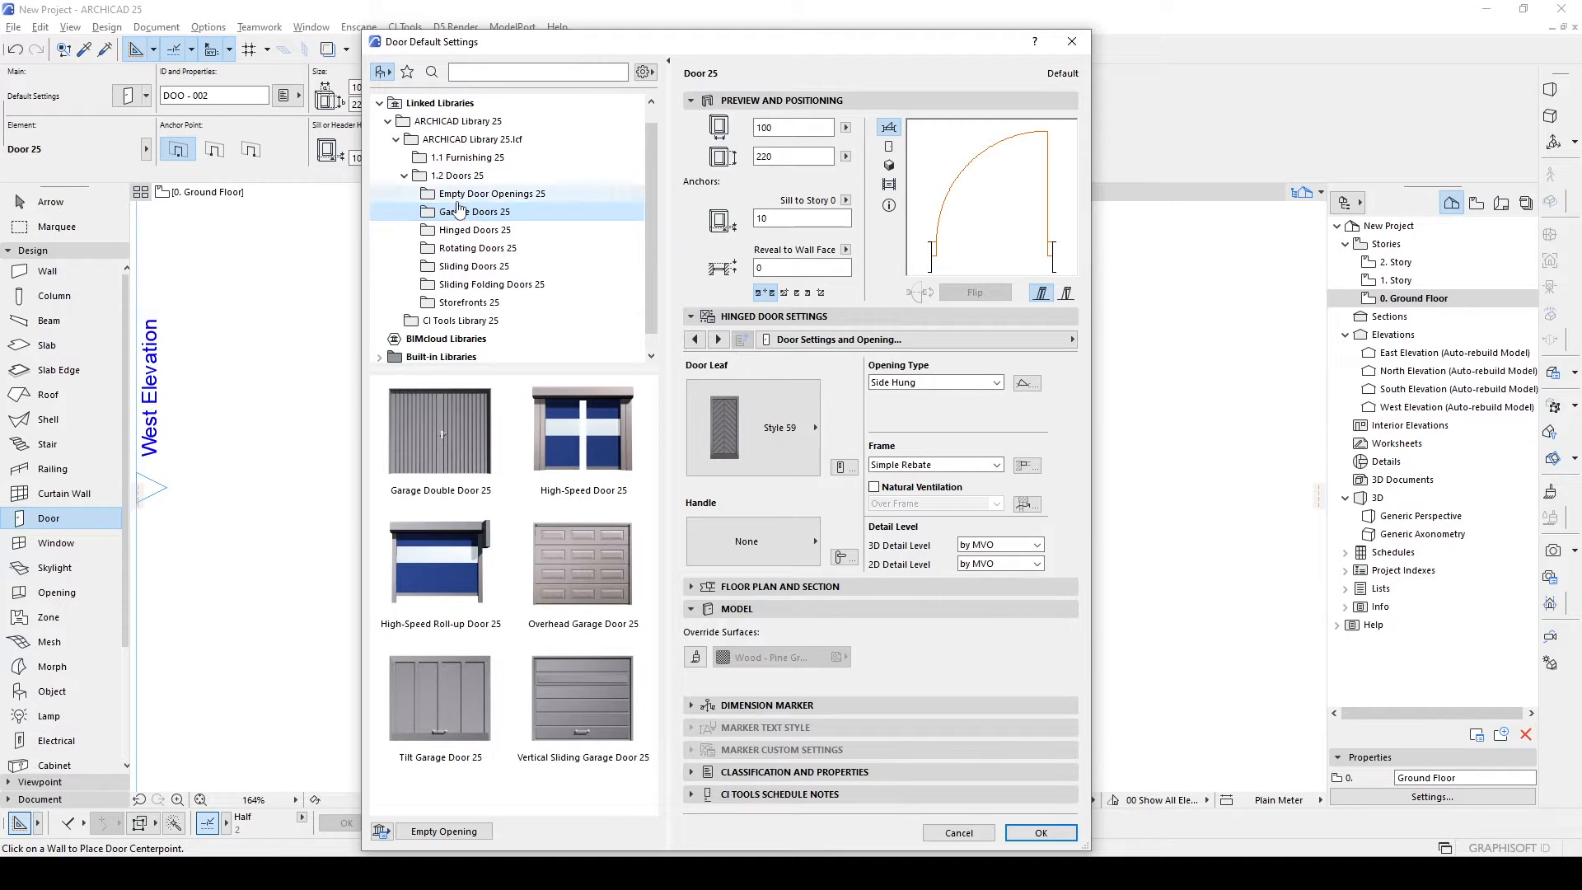
click(562, 700)
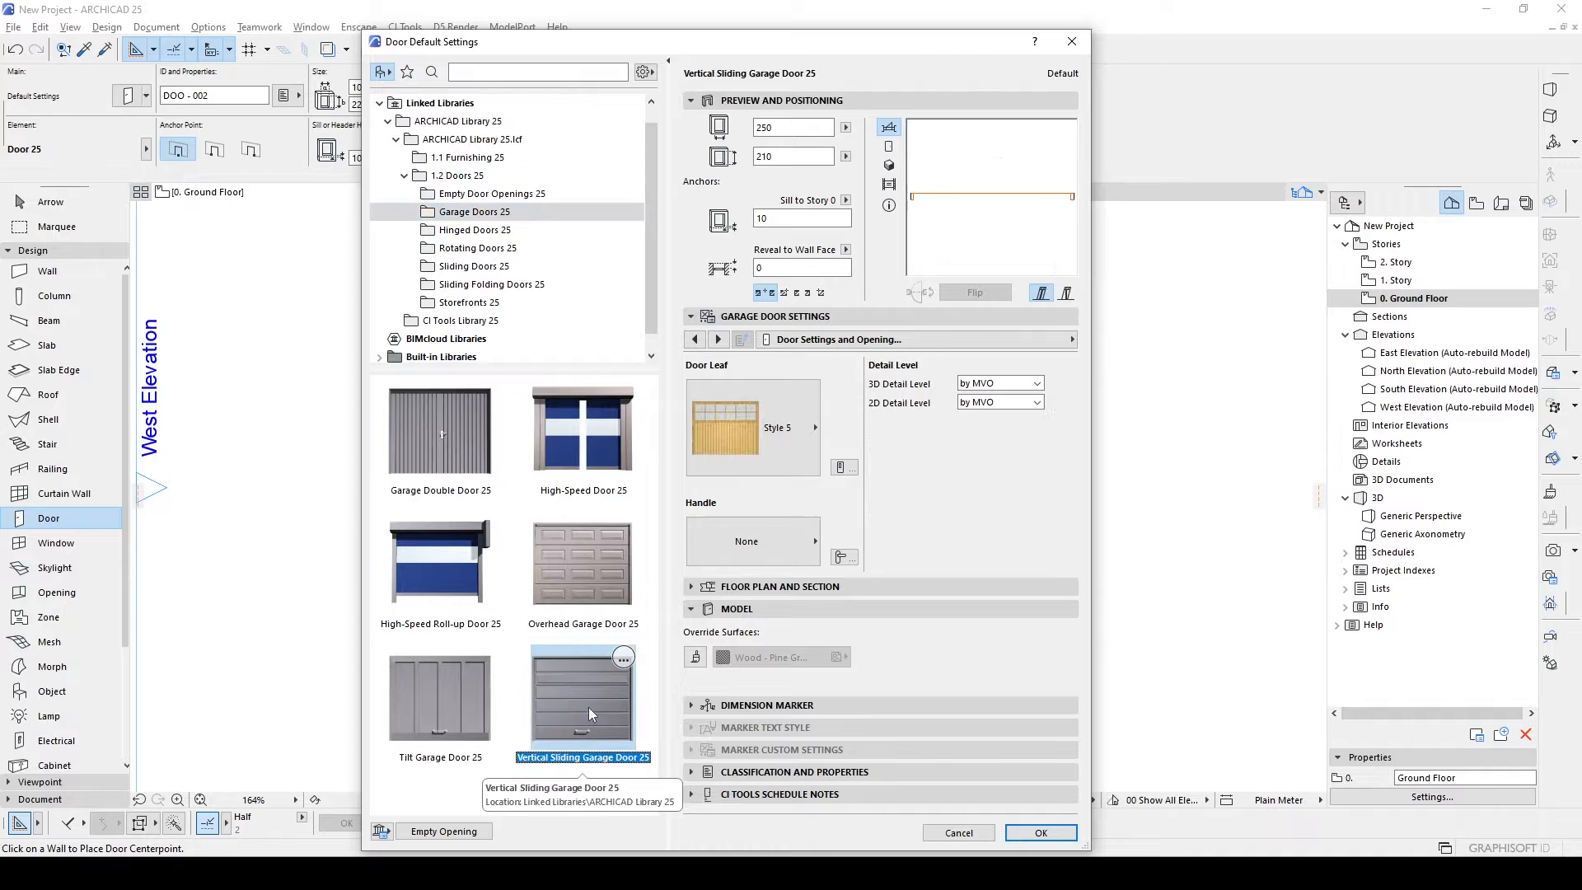
click(1040, 832)
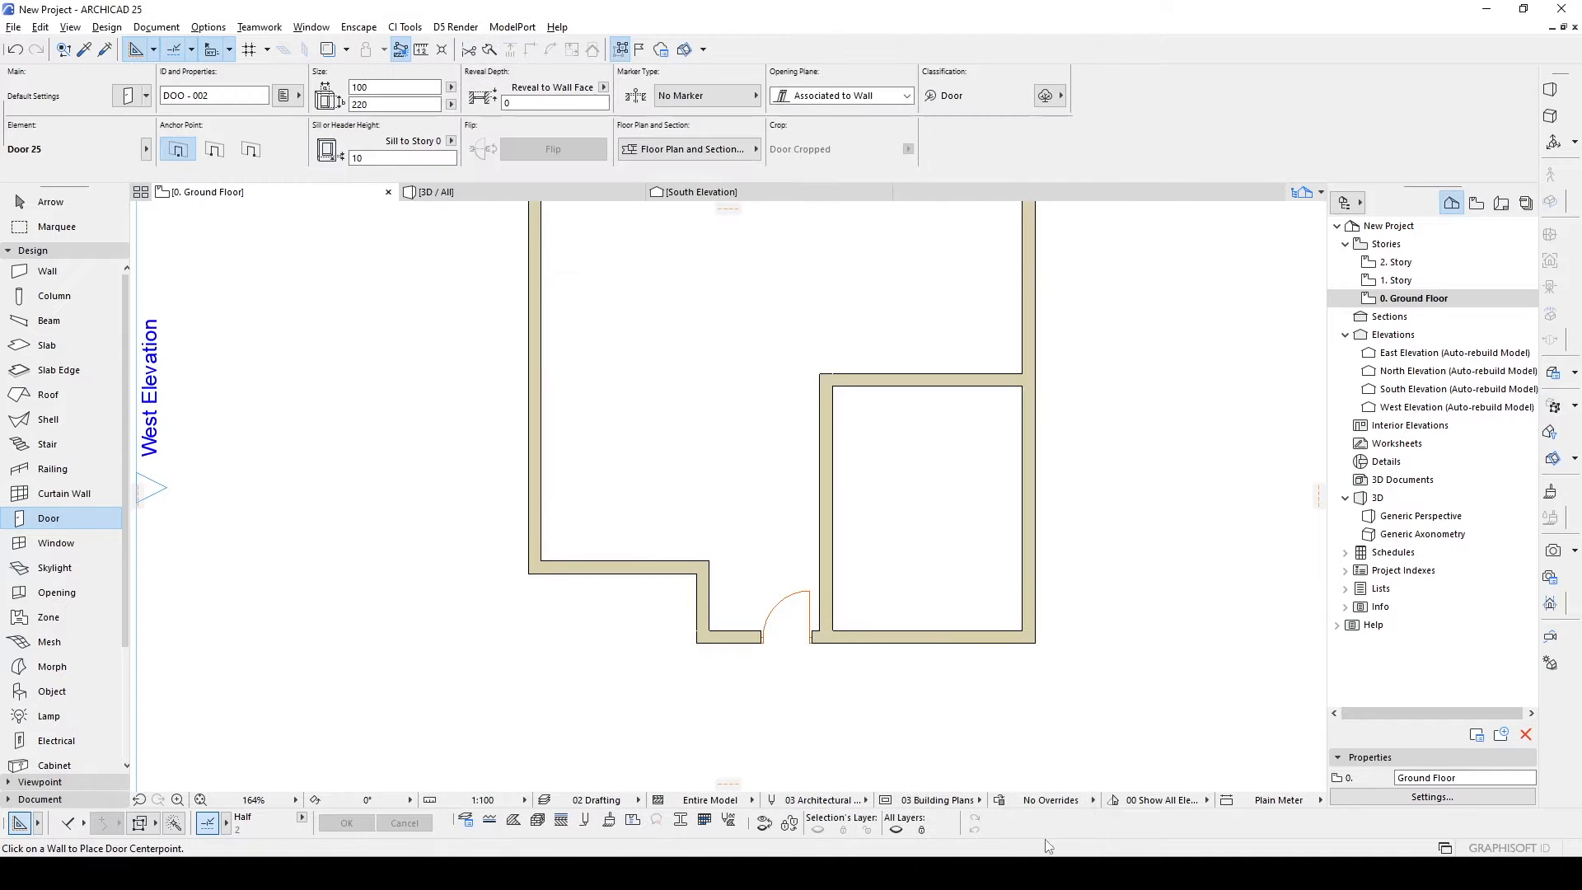
click(929, 645)
click(964, 504)
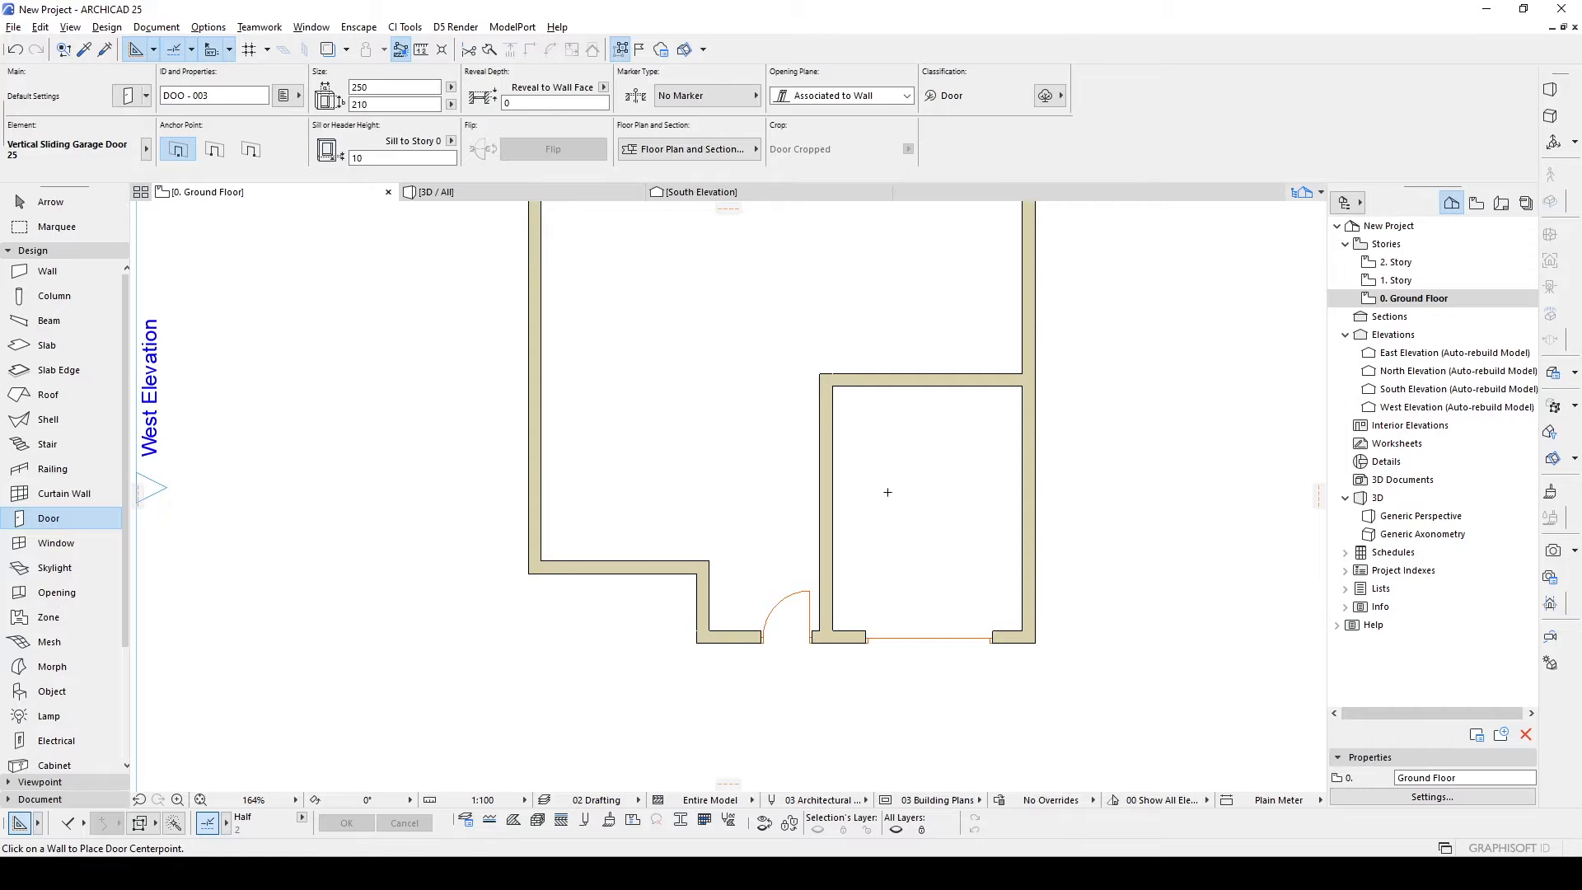
key(Escape)
Insert a new node in the north wall, aligned vertically with the inner corner of the southwest recess.
scroll(887, 491, down, 3)
middle_drag(911, 490, 870, 567)
scroll(870, 567, down, 2)
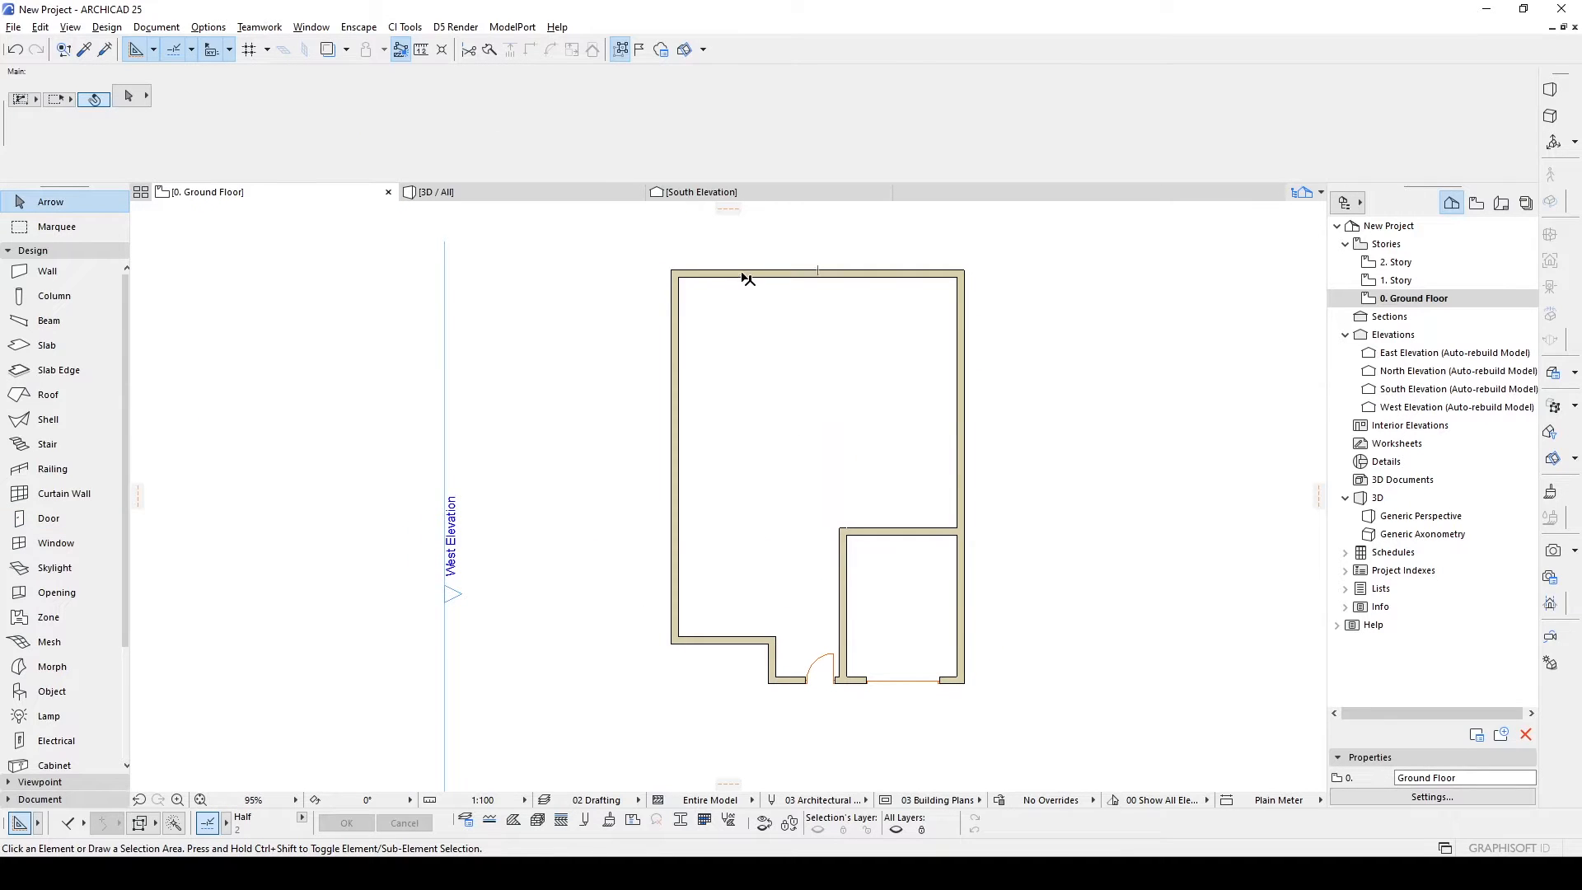
click(747, 279)
click(745, 275)
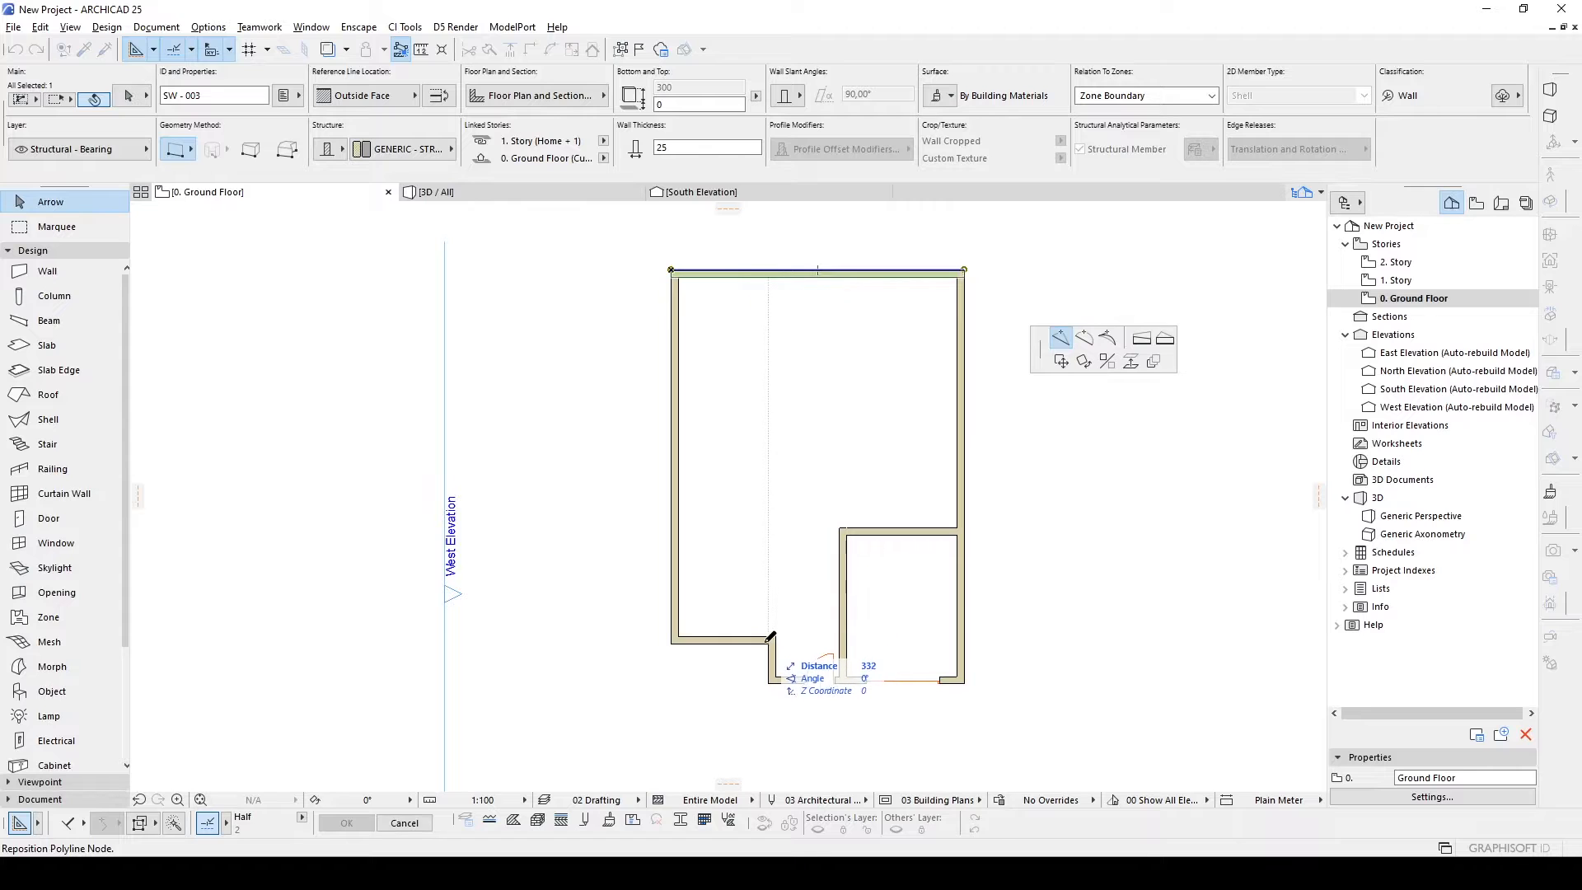
click(767, 641)
Offset the northwest section of the north wall inward together with the west wall, forming a second corner recess.
shift+click(677, 295)
click(694, 271)
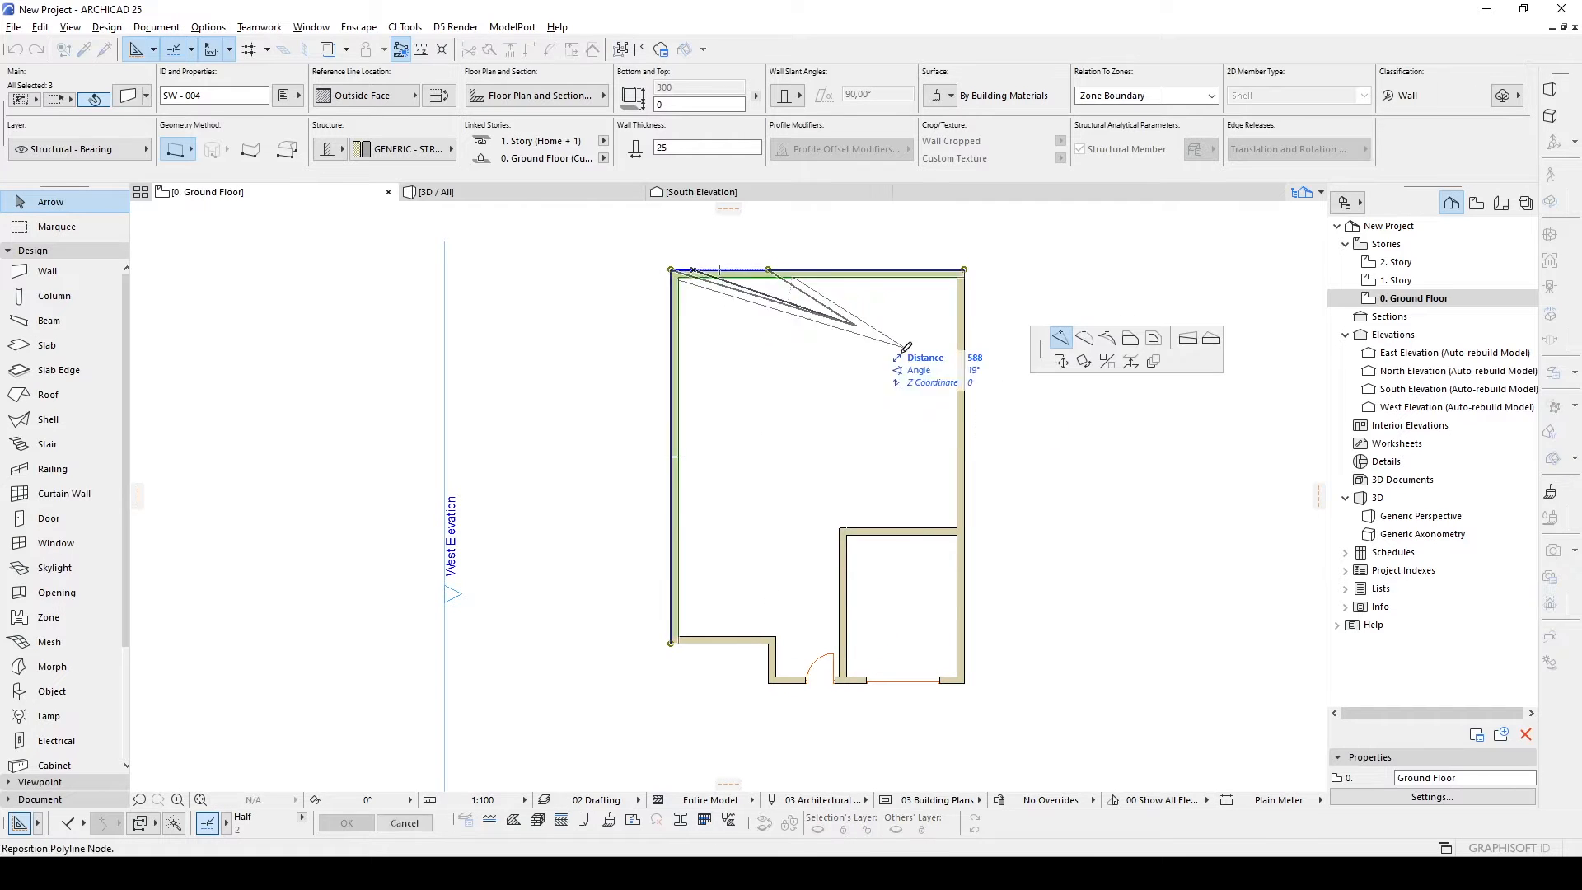
click(1130, 338)
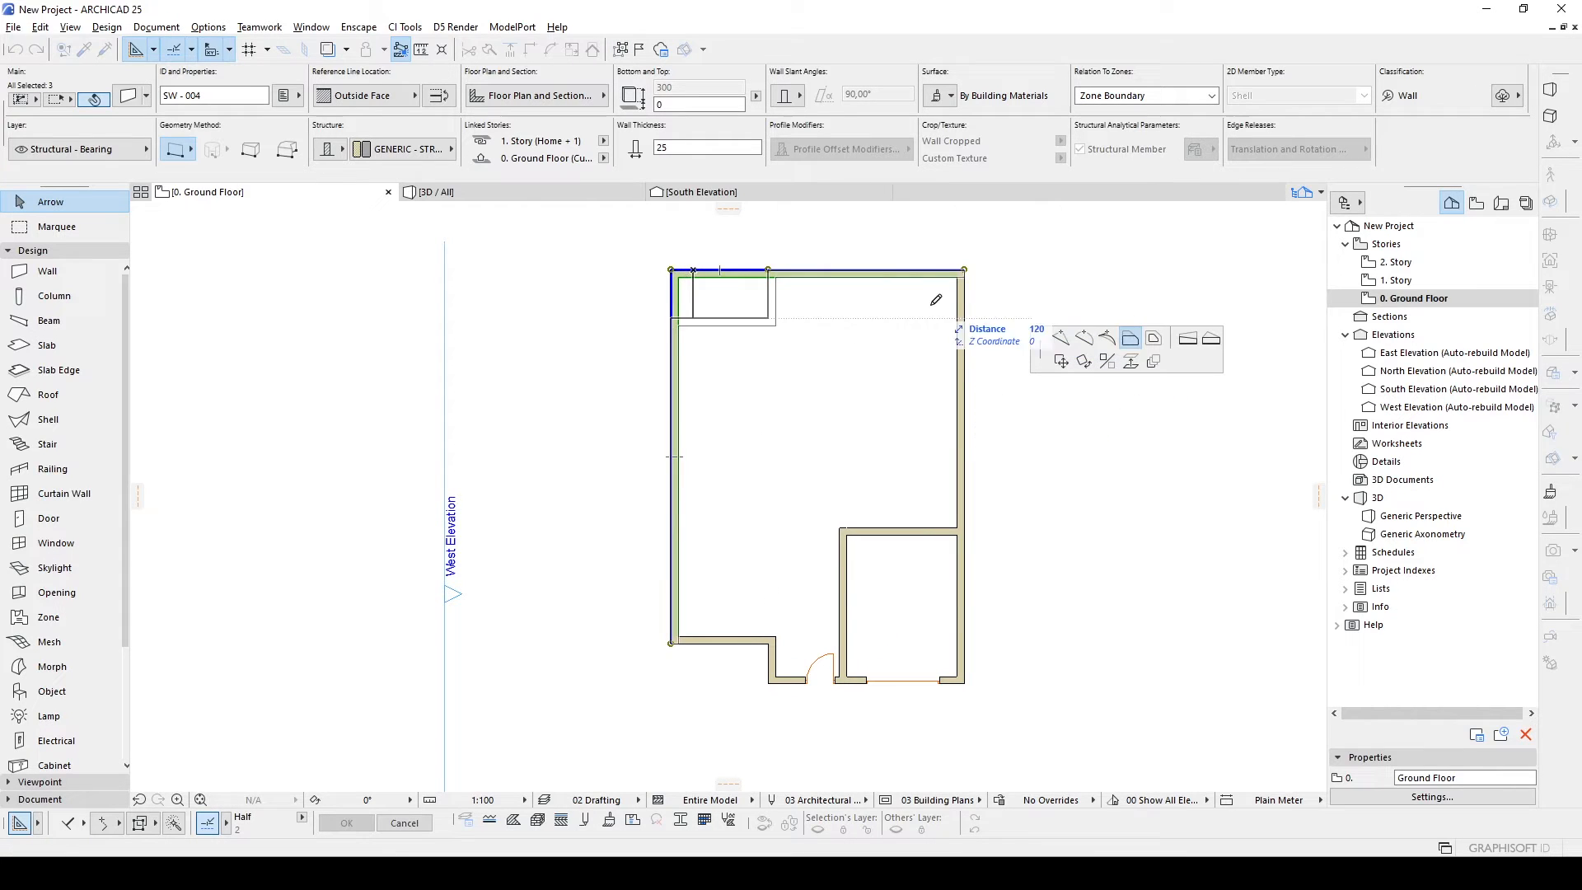
click(746, 297)
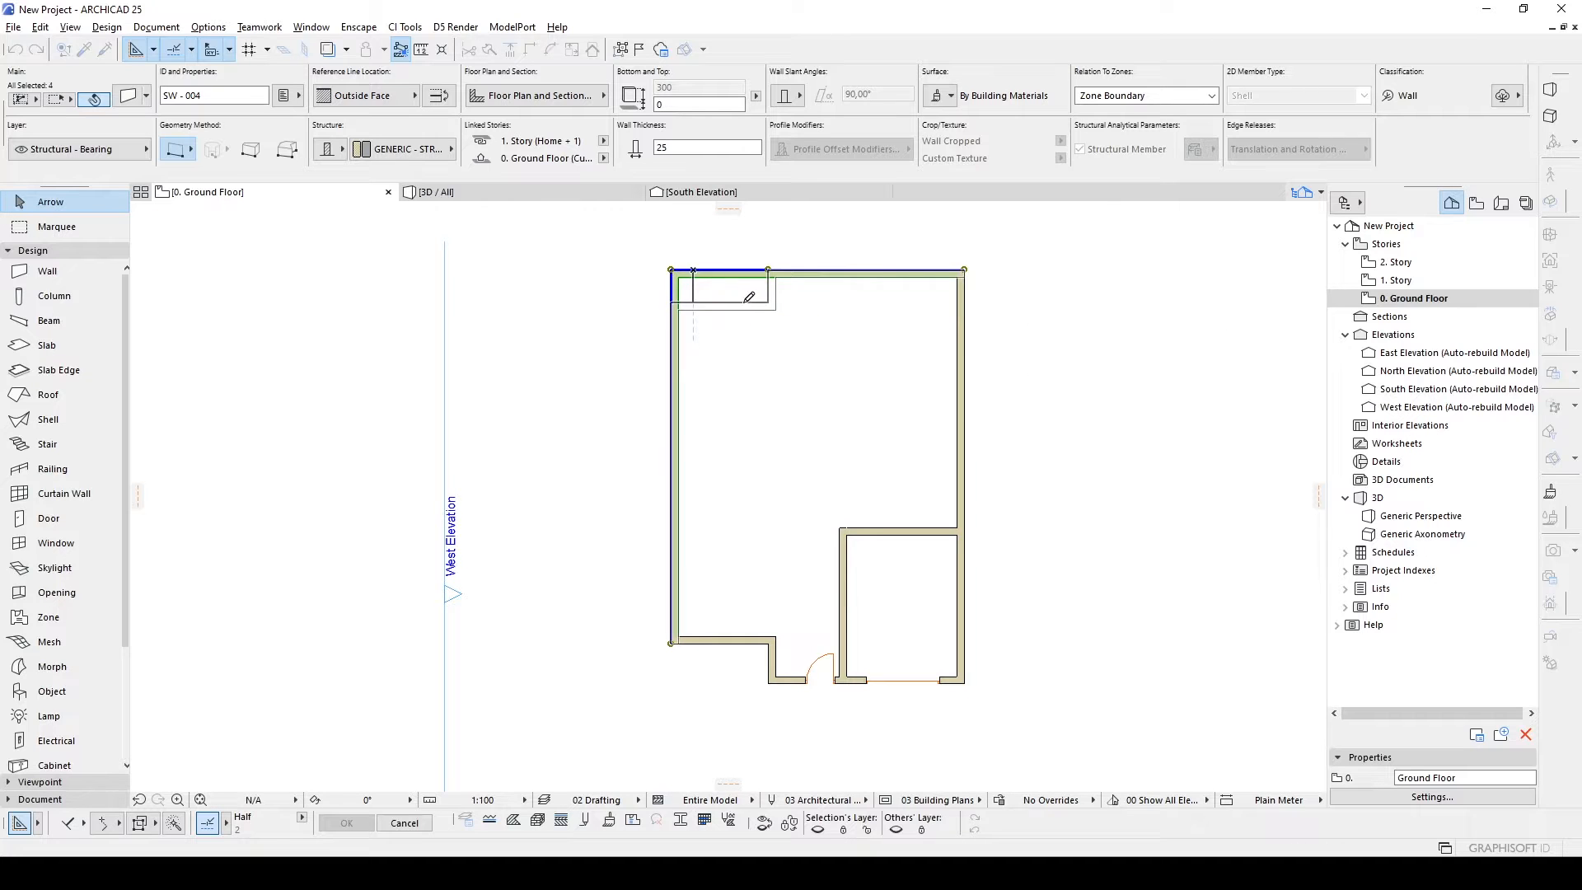
click(767, 286)
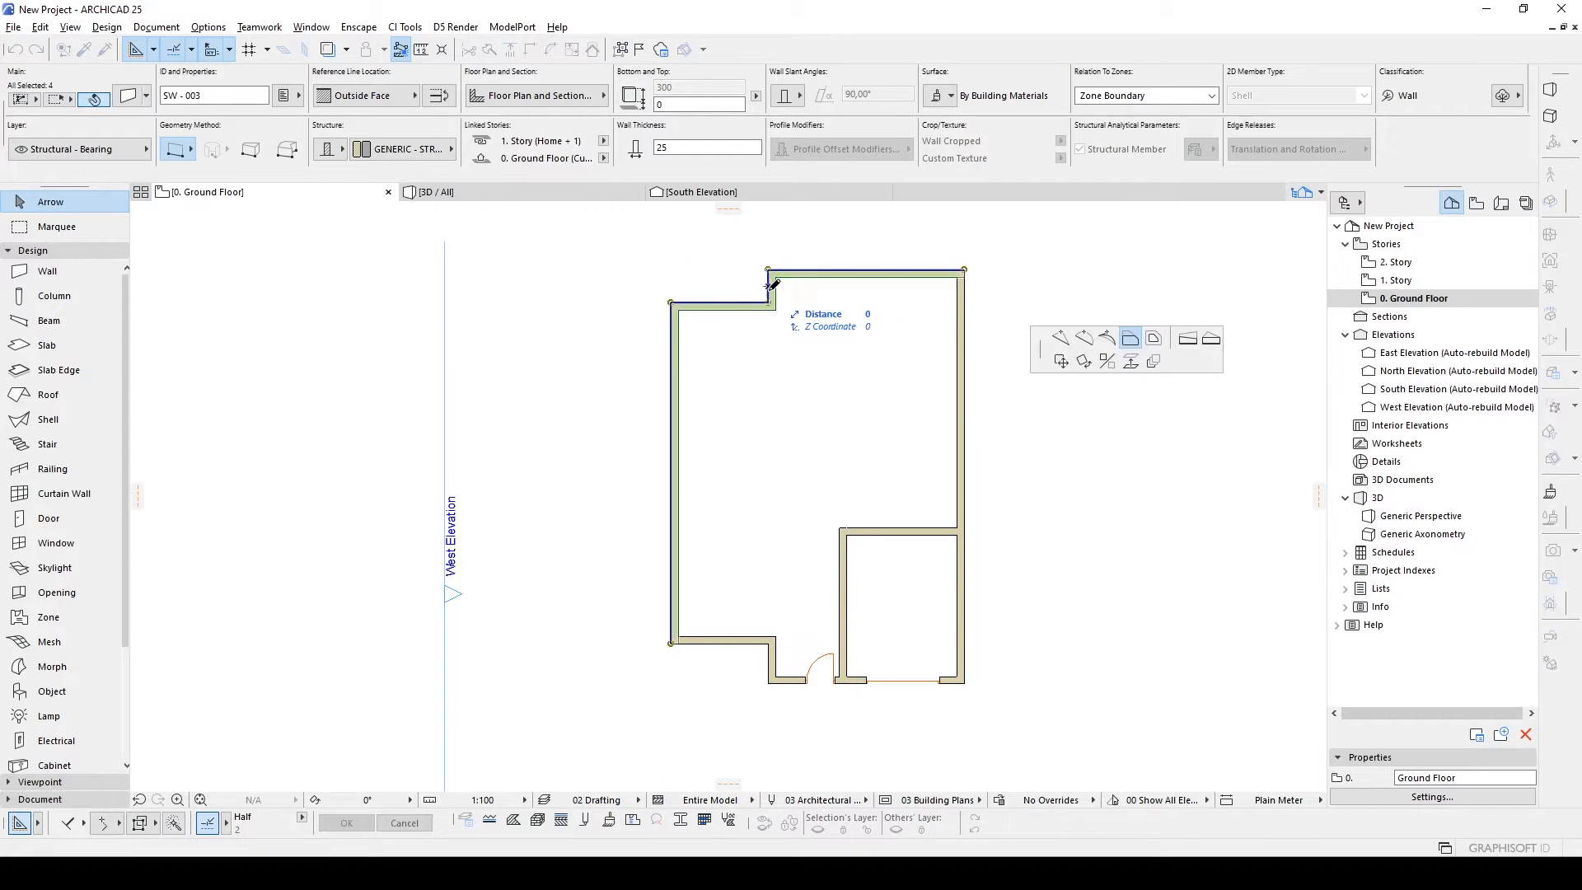
click(767, 643)
click(1061, 481)
scroll(1013, 344, down, 1)
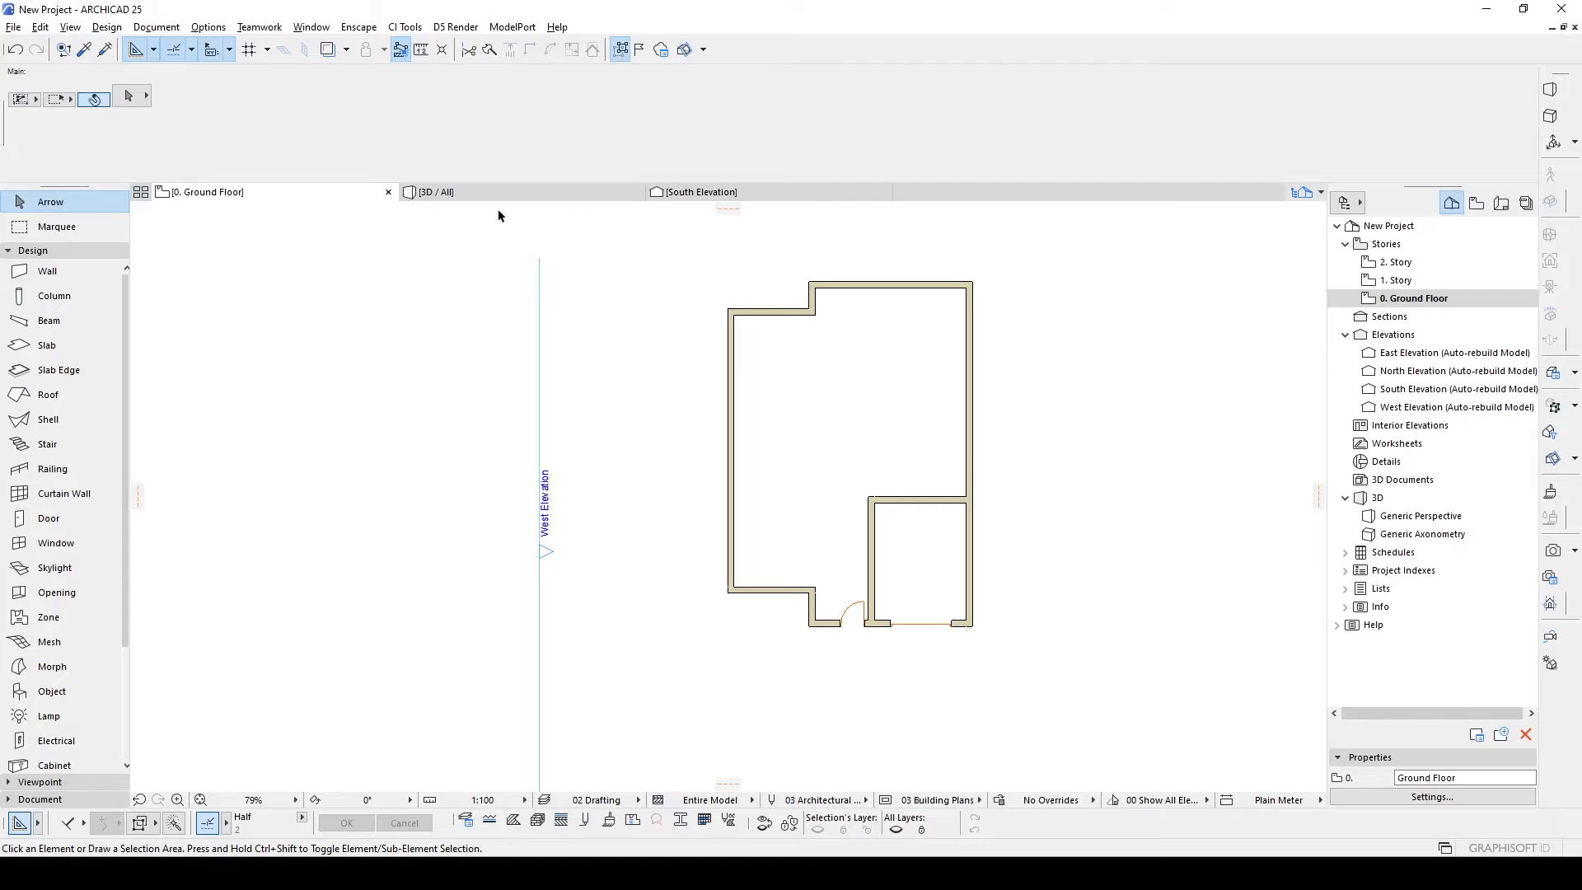
In the 3D view, set the height to next story to 330 for the ground floor and story 1.
click(476, 192)
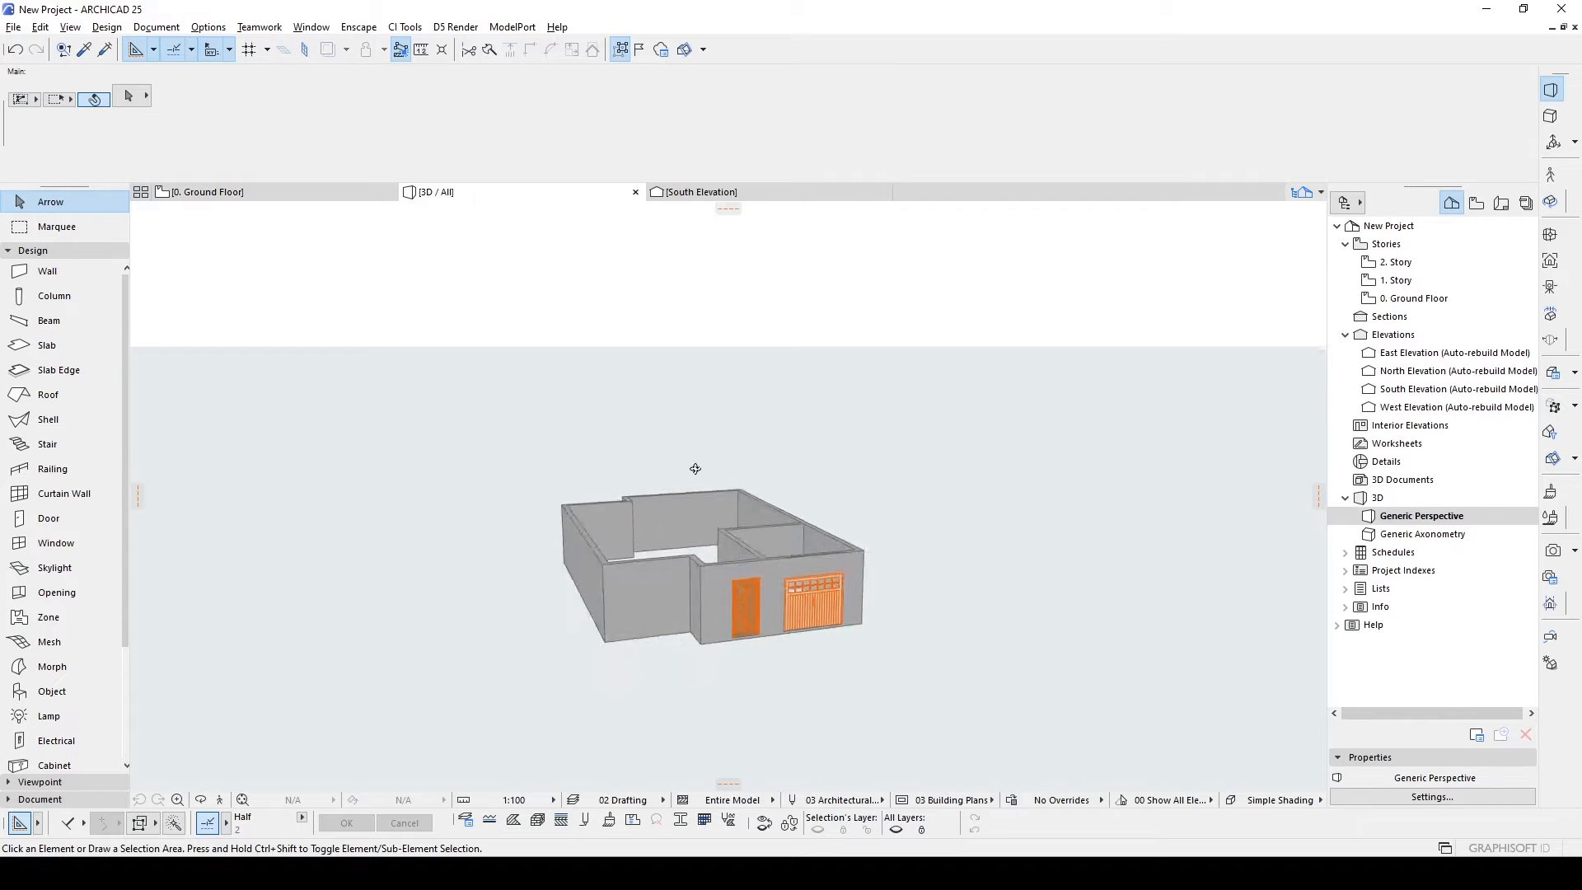
right_click(1413, 300)
click(1425, 525)
click(967, 363)
text(330)
key(Up)
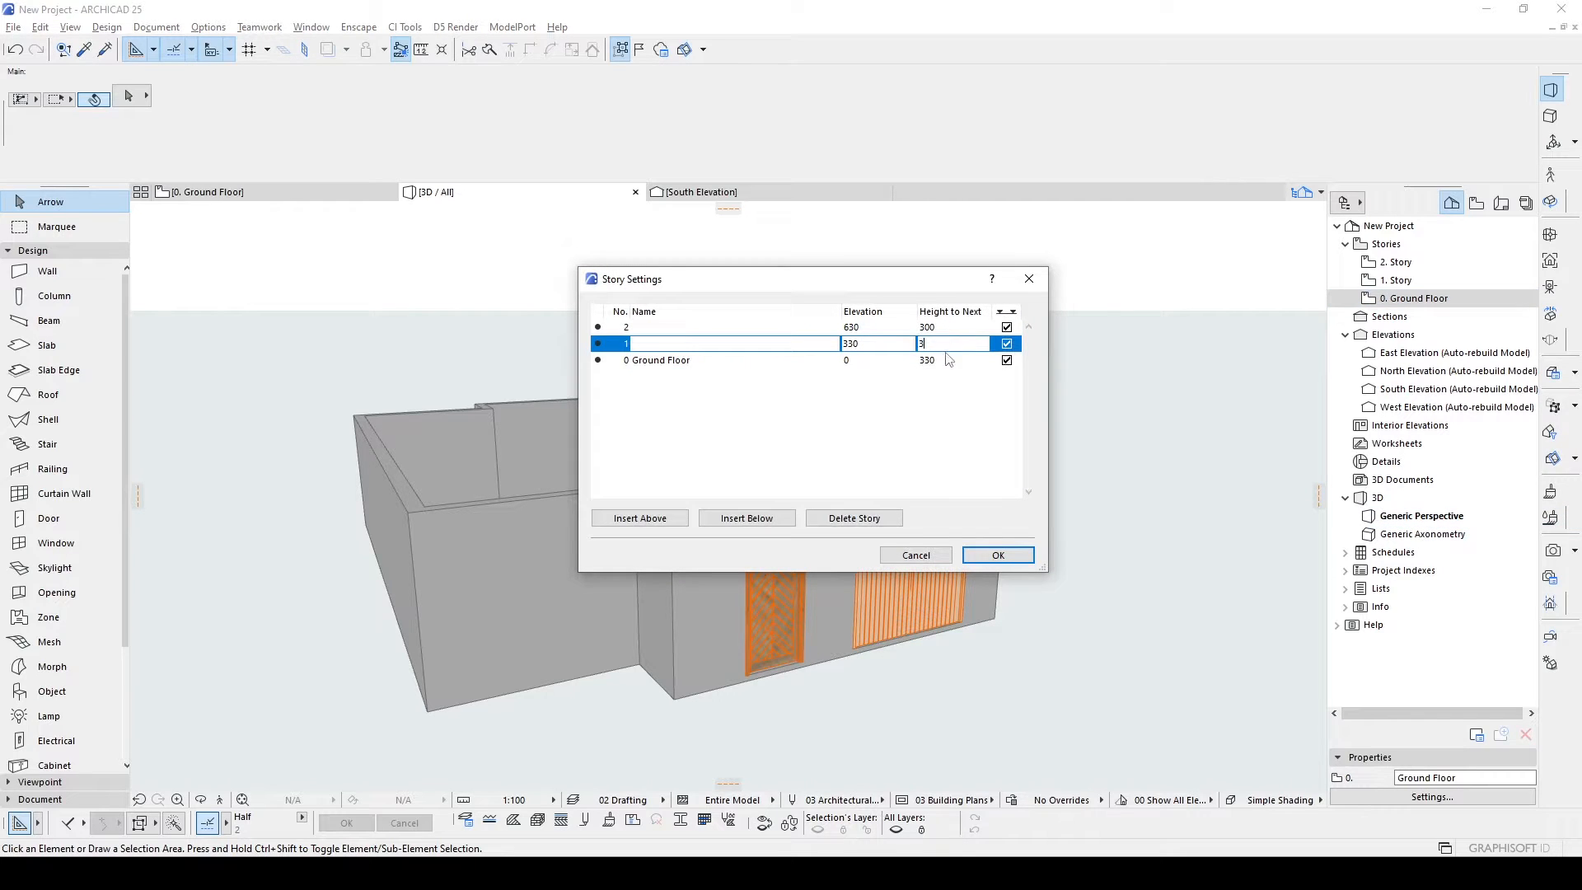
key(Up)
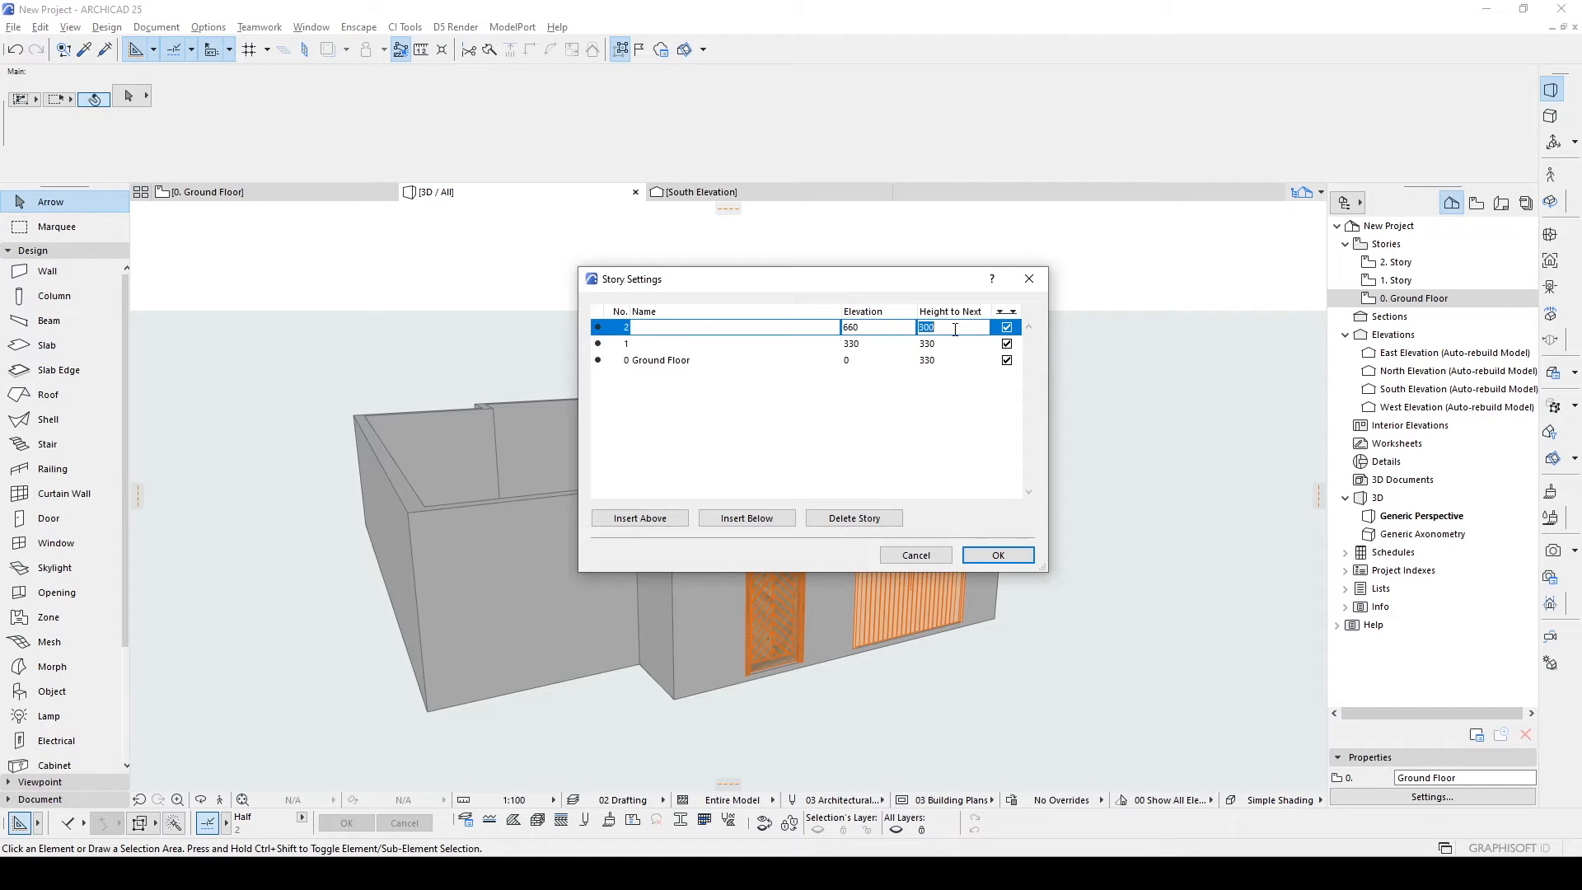
click(998, 555)
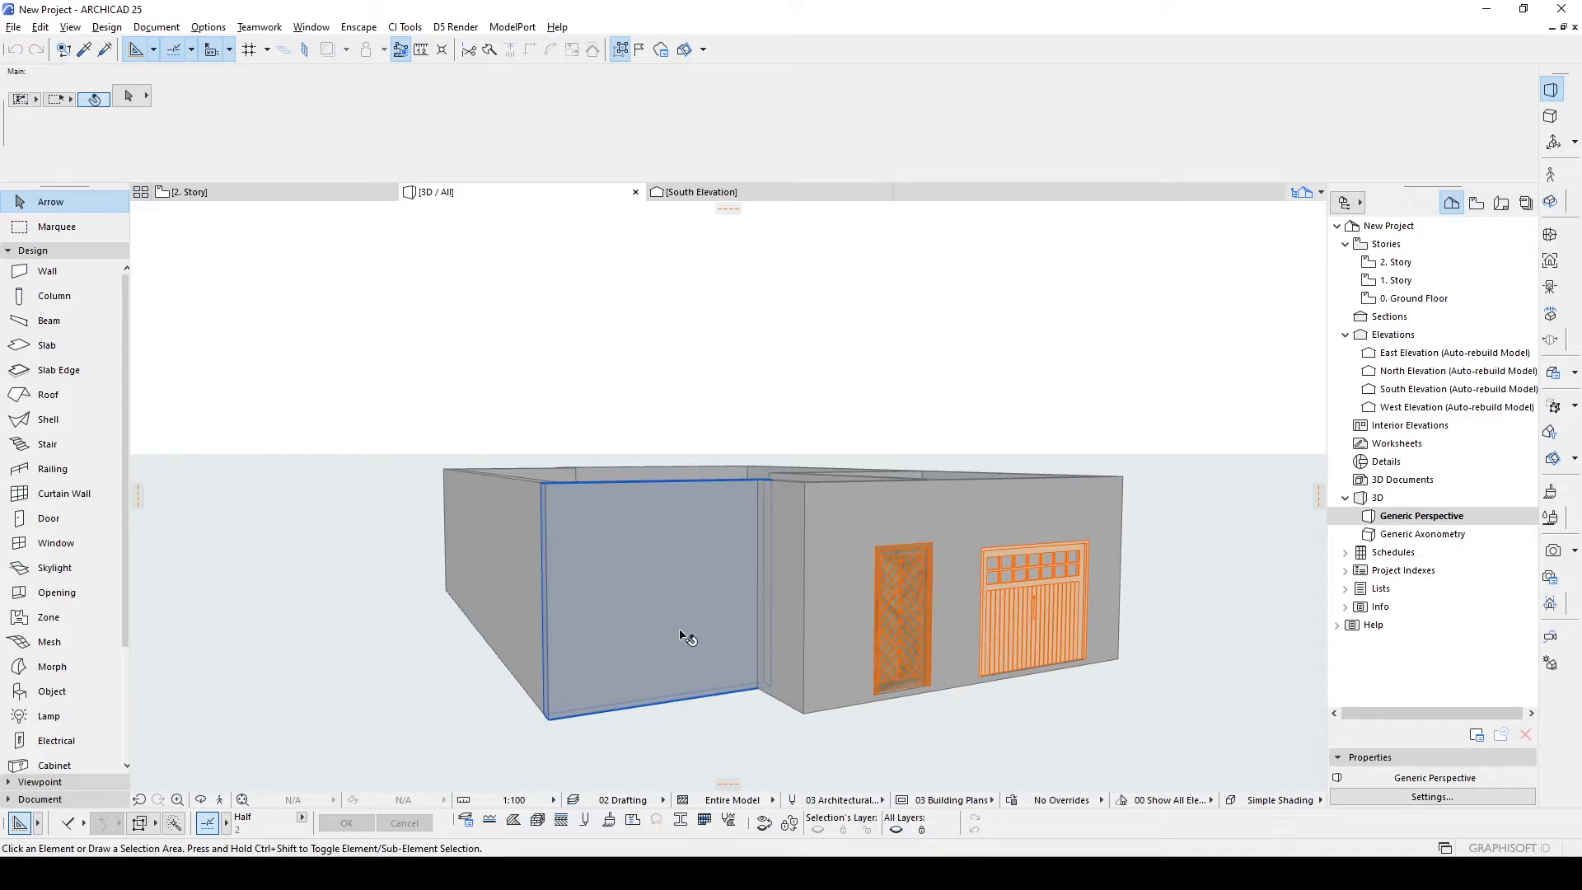
Open the South Elevation with the current view settings from its marker on the ground floor plan.
shift+middle_drag(649, 623, 916, 628)
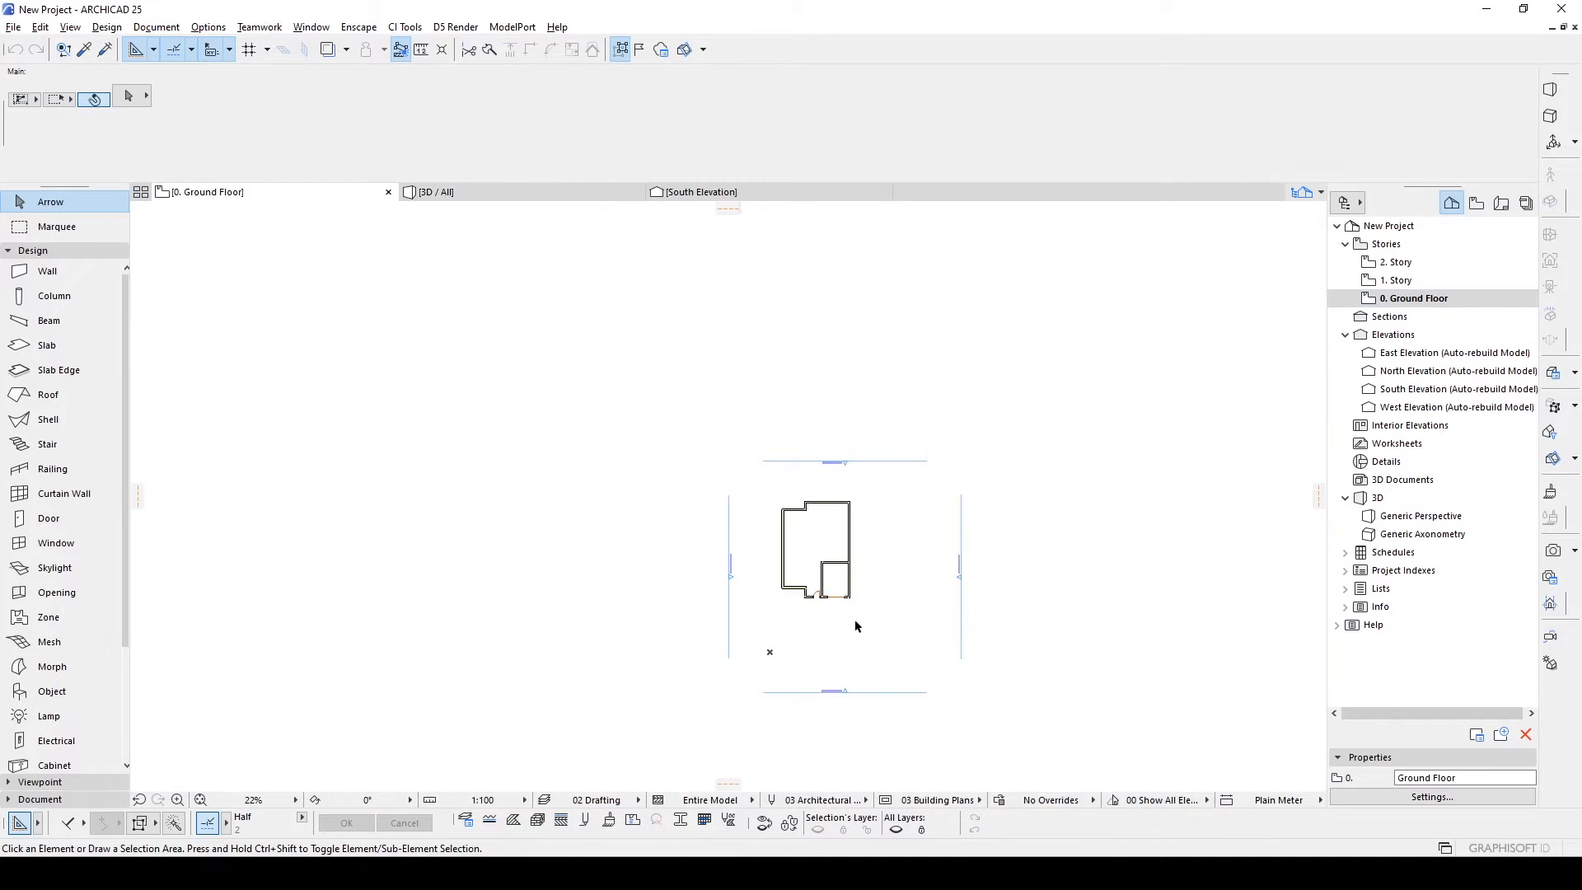
scroll(853, 626, up, 6)
click(792, 619)
right_click(771, 519)
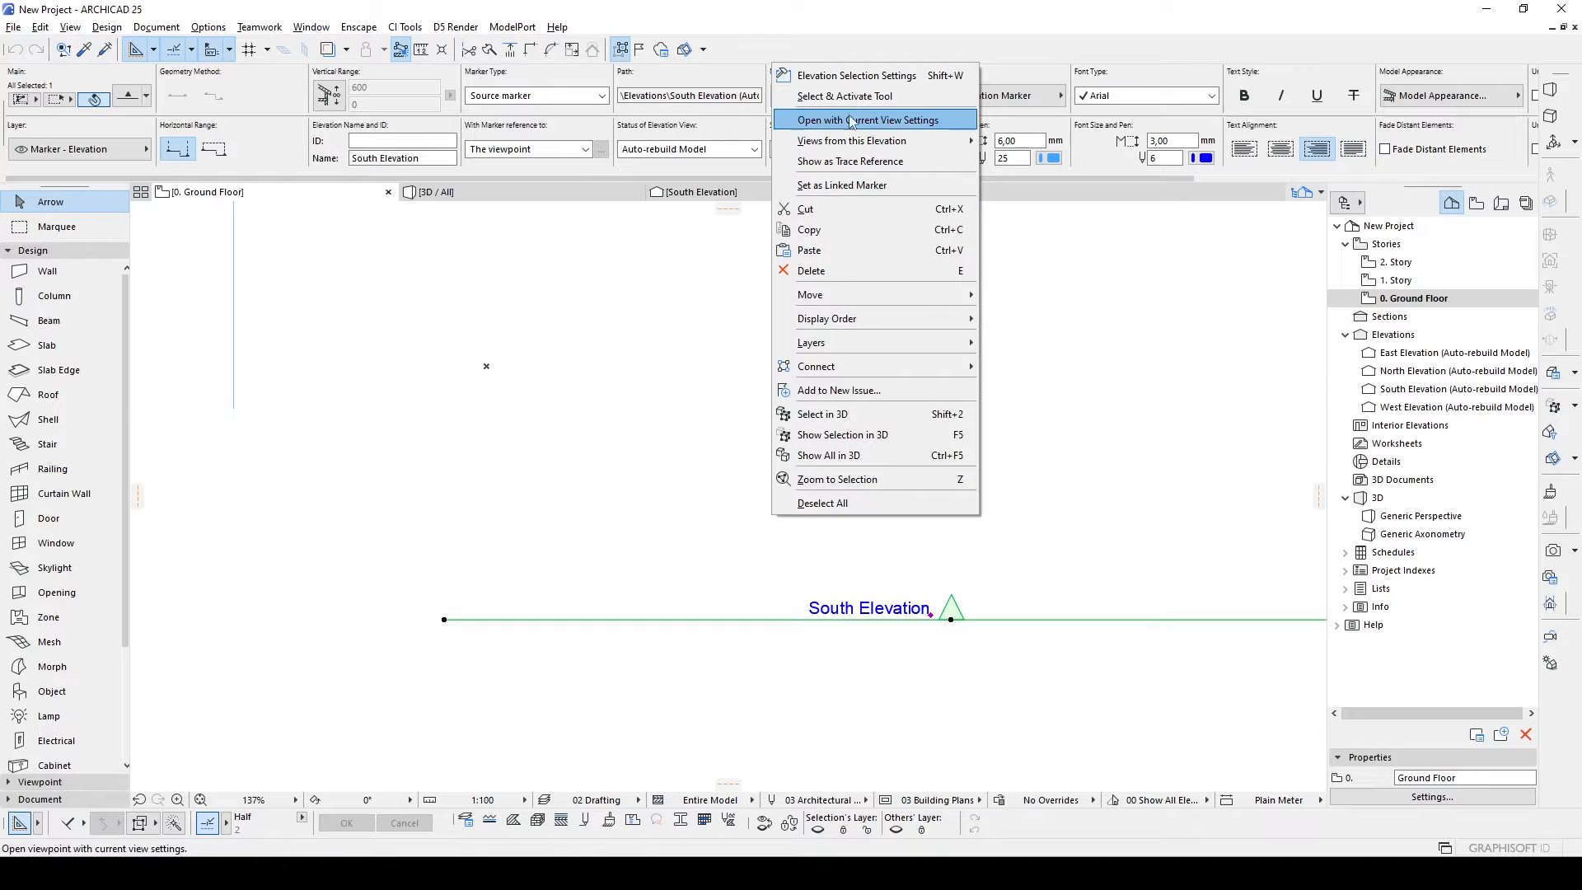
click(824, 120)
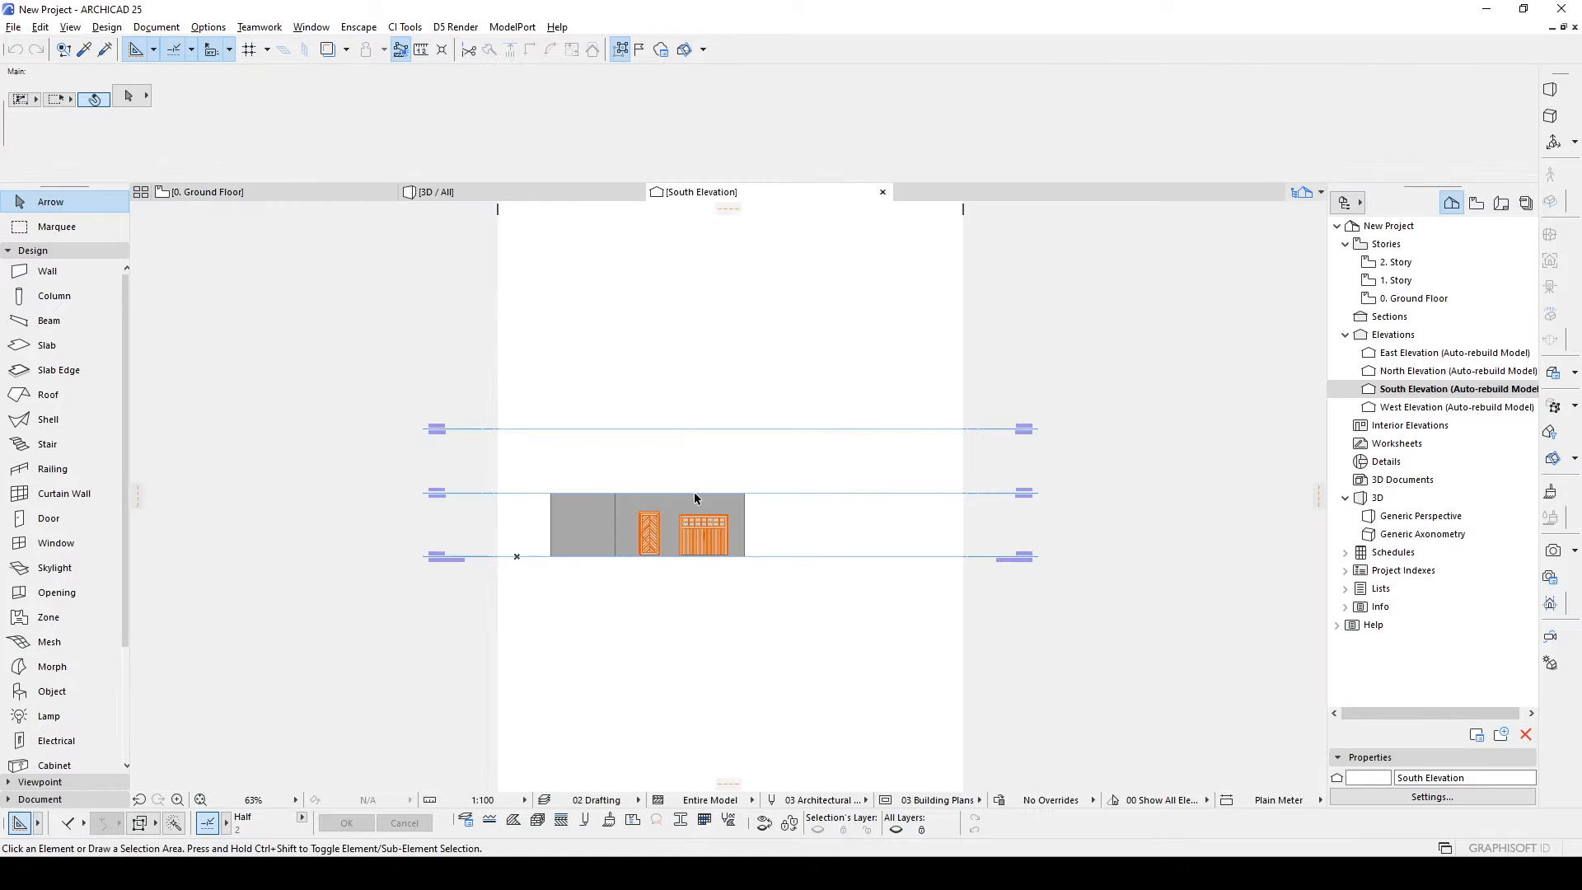
Set the sill height of both the garage door and the entrance door to 0.
scroll(554, 540, up, 2)
scroll(554, 541, up, 2)
middle_drag(554, 540, 741, 611)
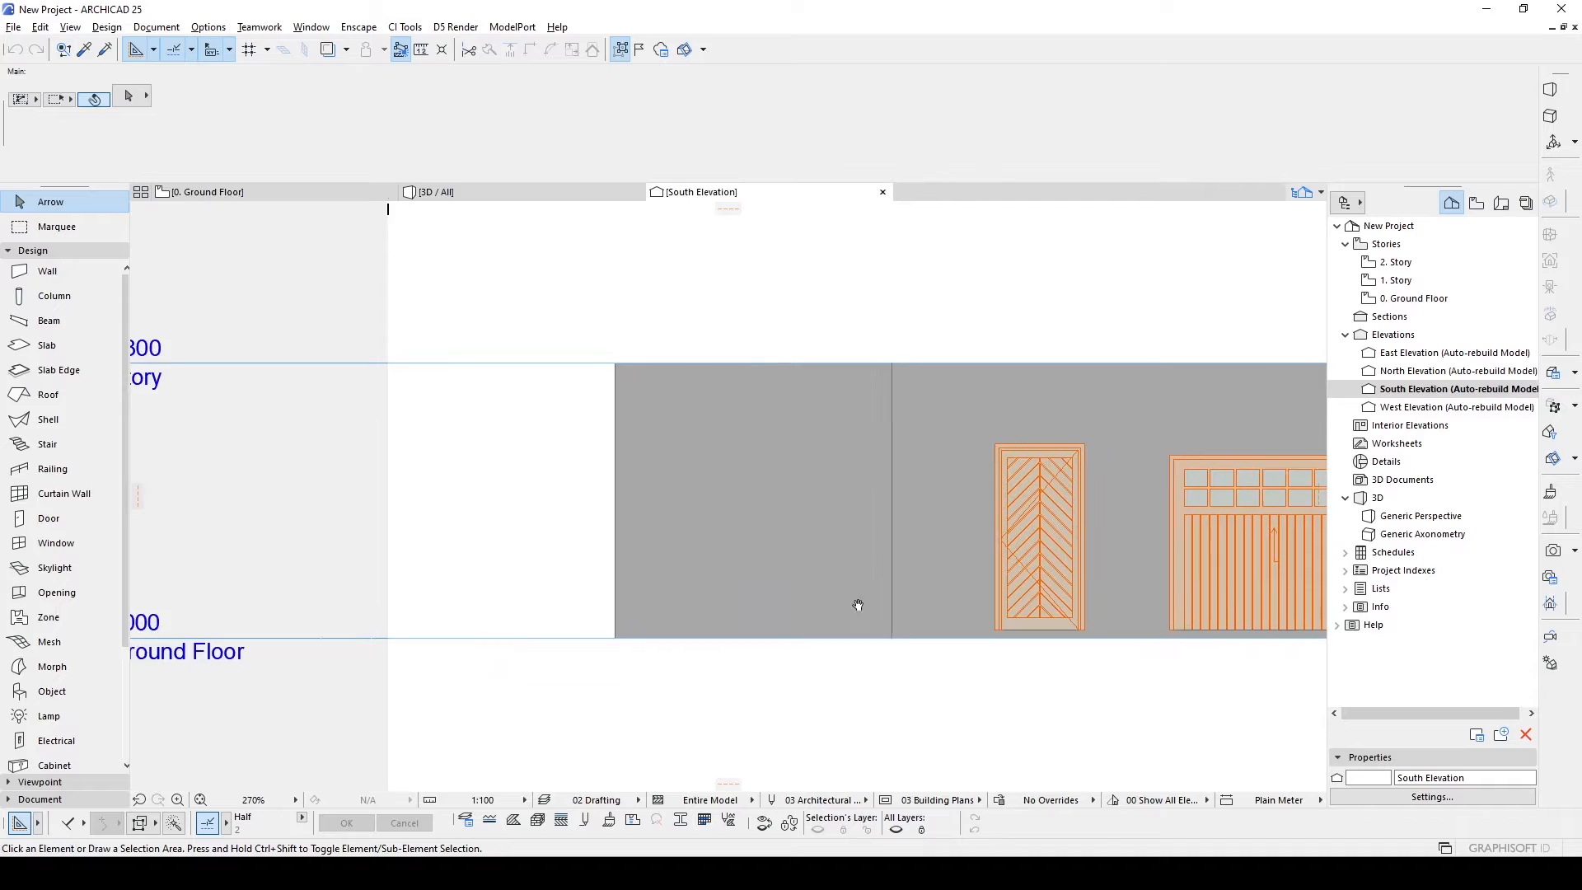
middle_drag(879, 607, 564, 583)
click(880, 571)
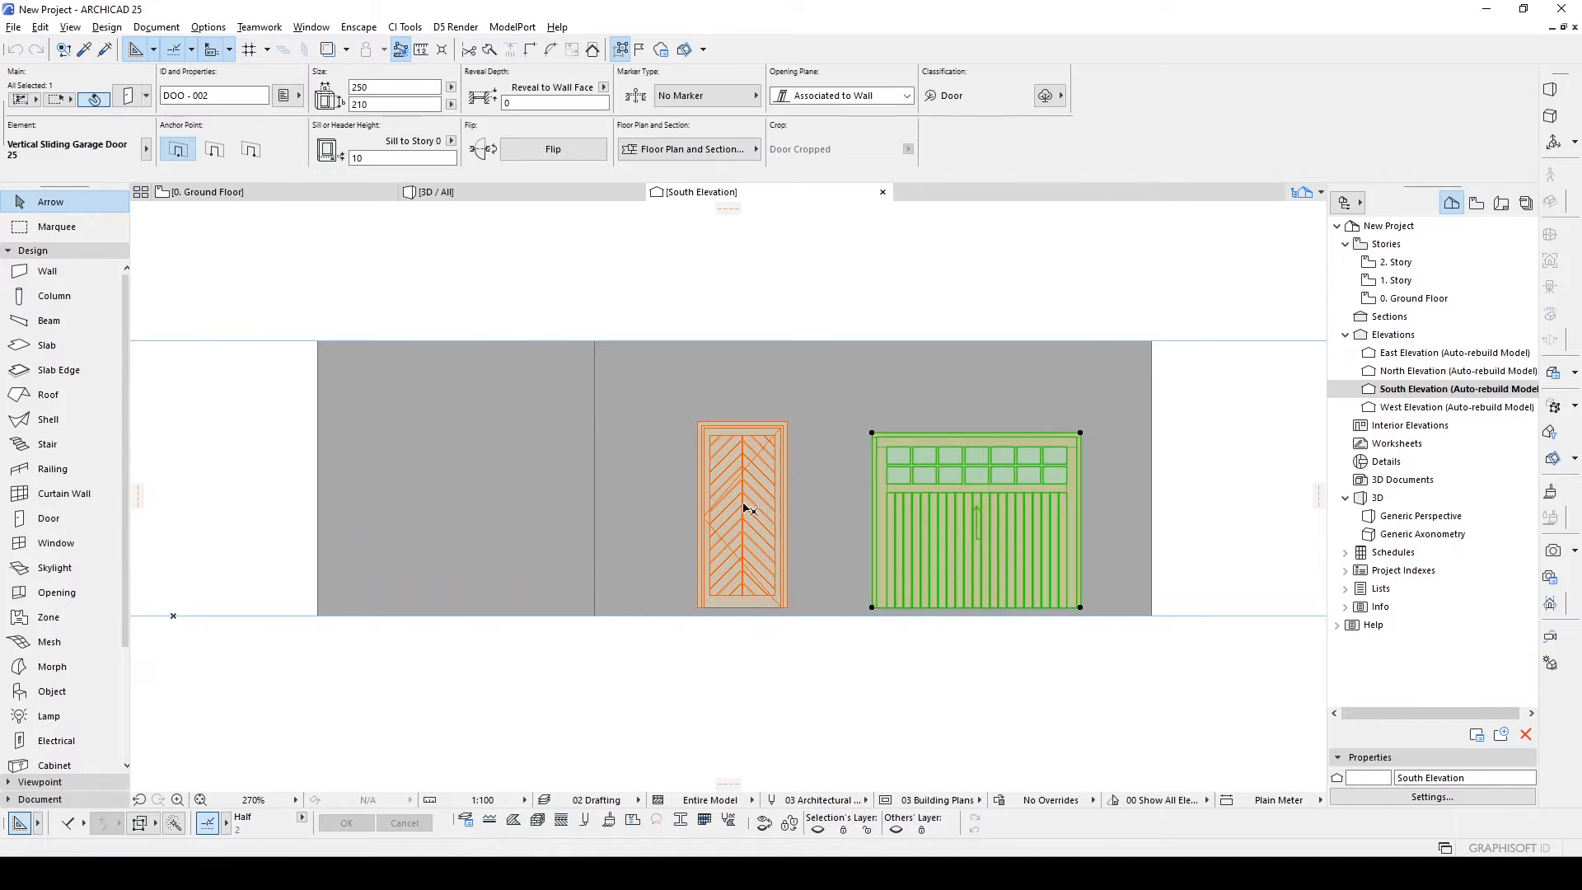
shift+click(733, 510)
click(393, 159)
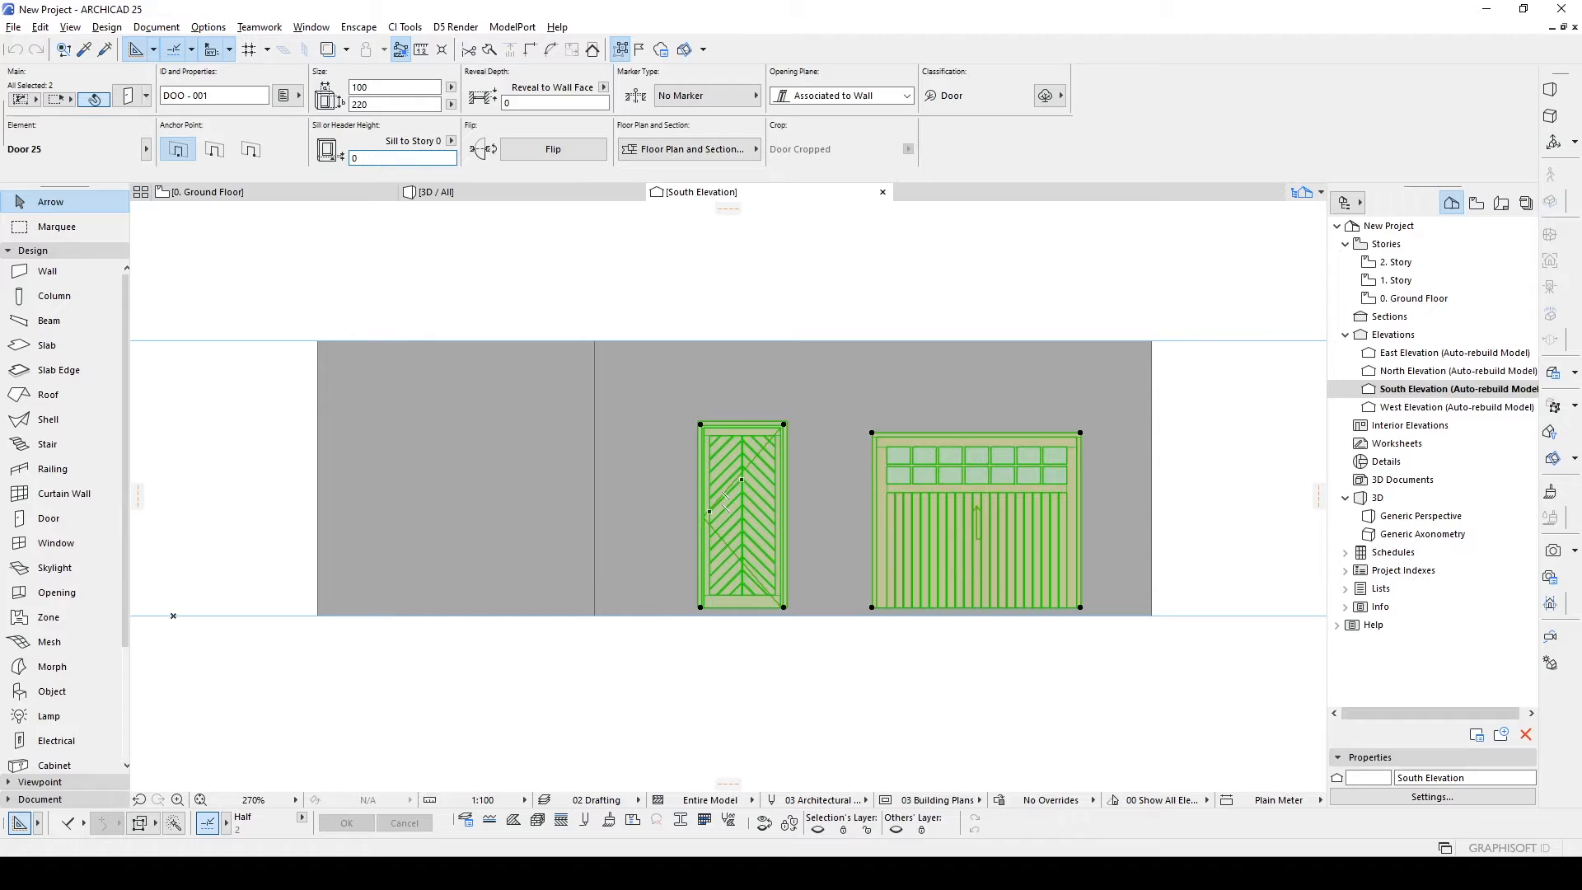
key(Return)
click(389, 280)
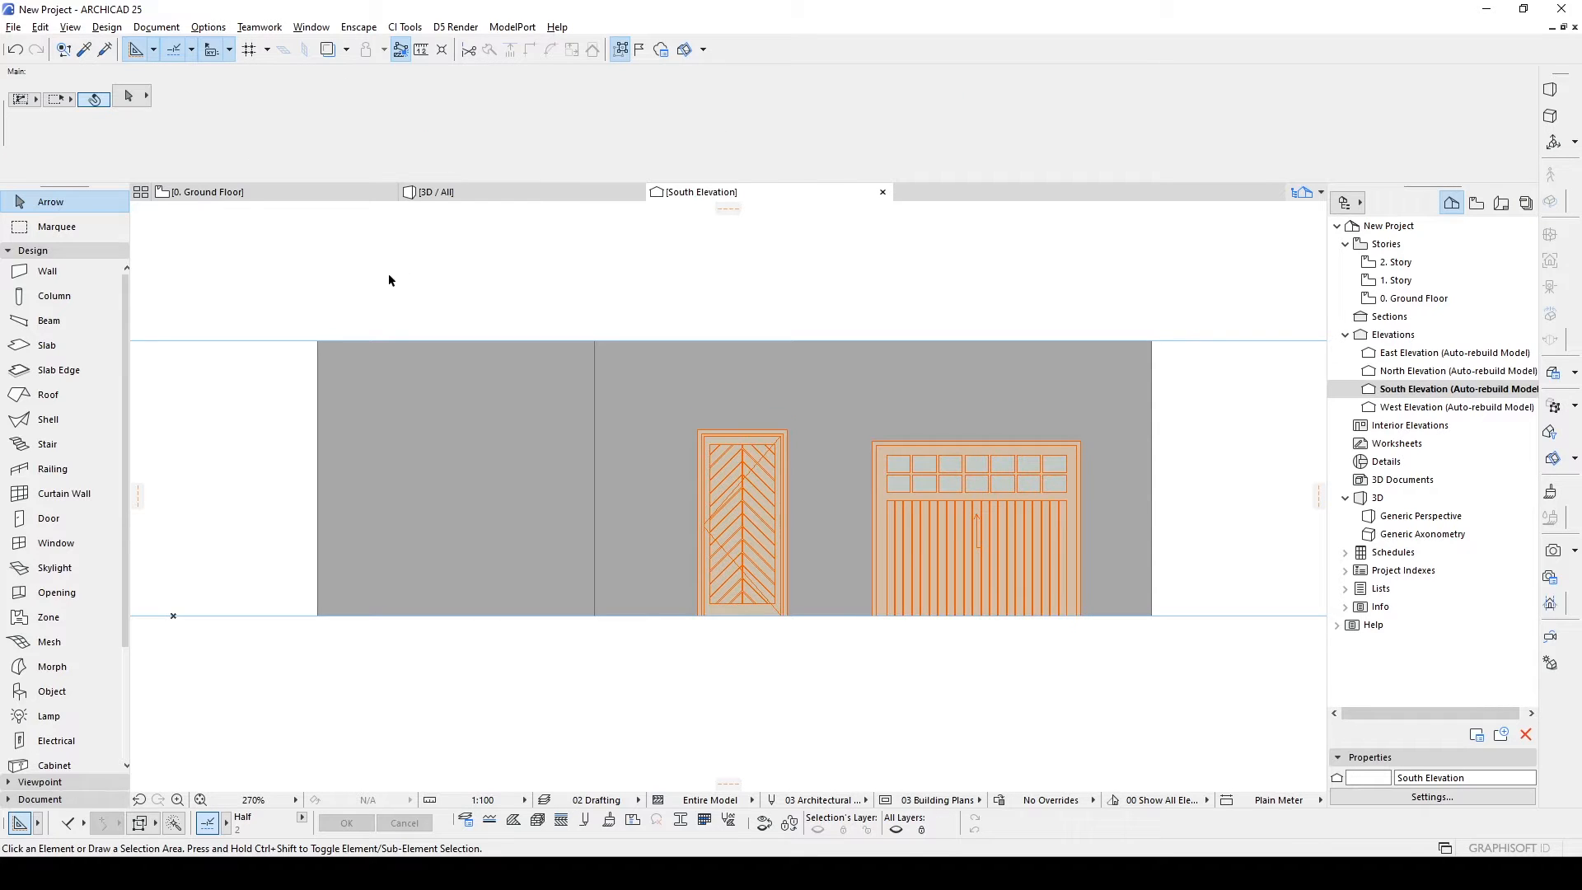
Draw a horizontal pen 1 guide line from the entrance door's upper west corner past the building's west edge, in front of the walls.
key(l)
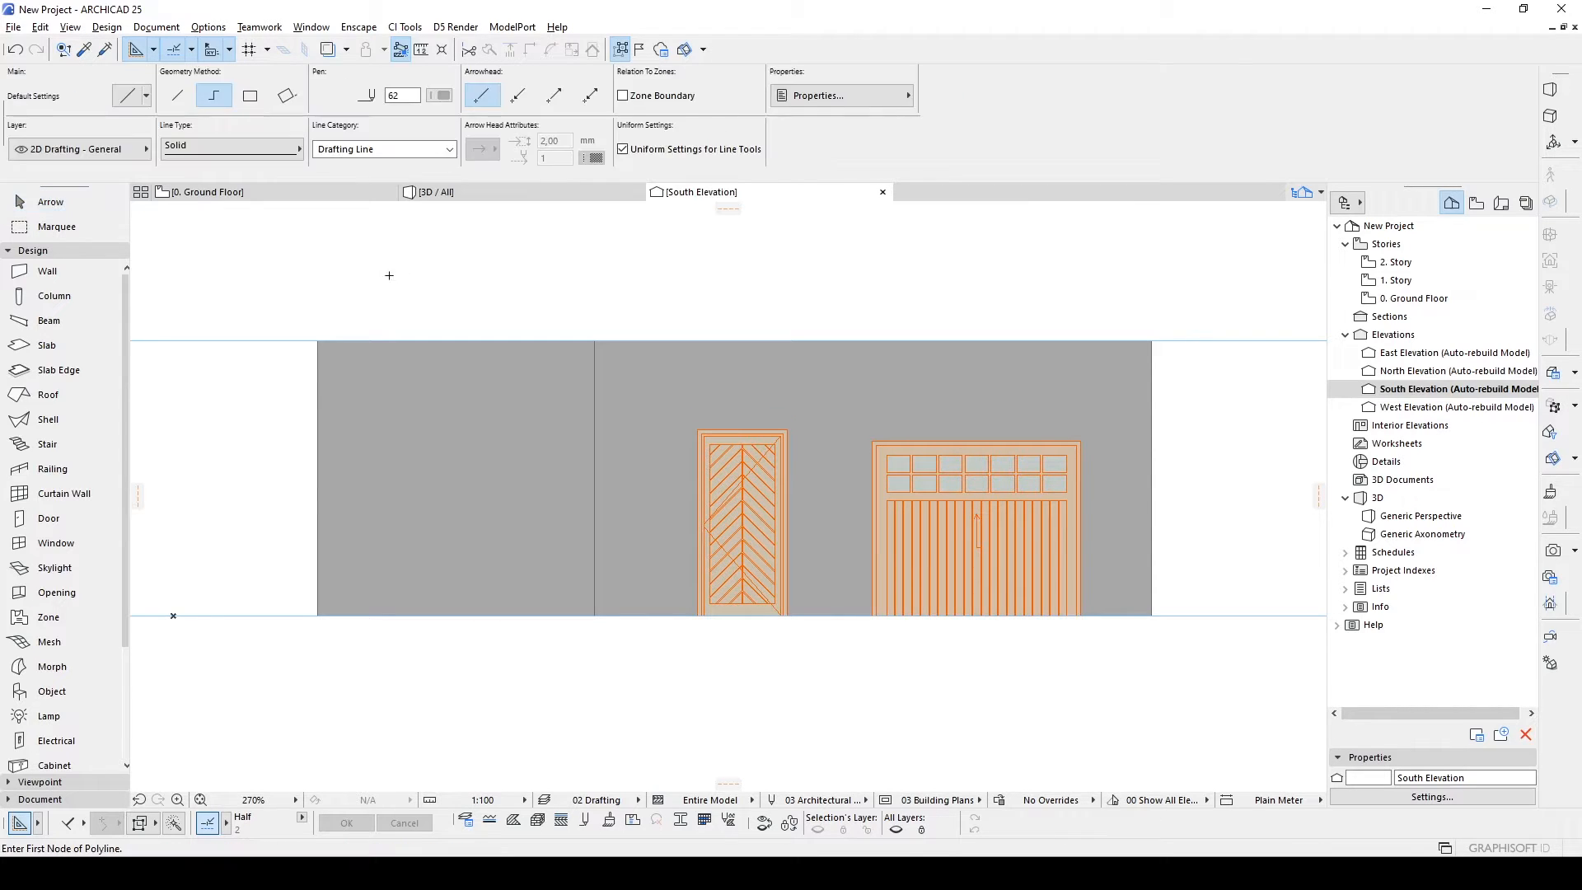
click(699, 437)
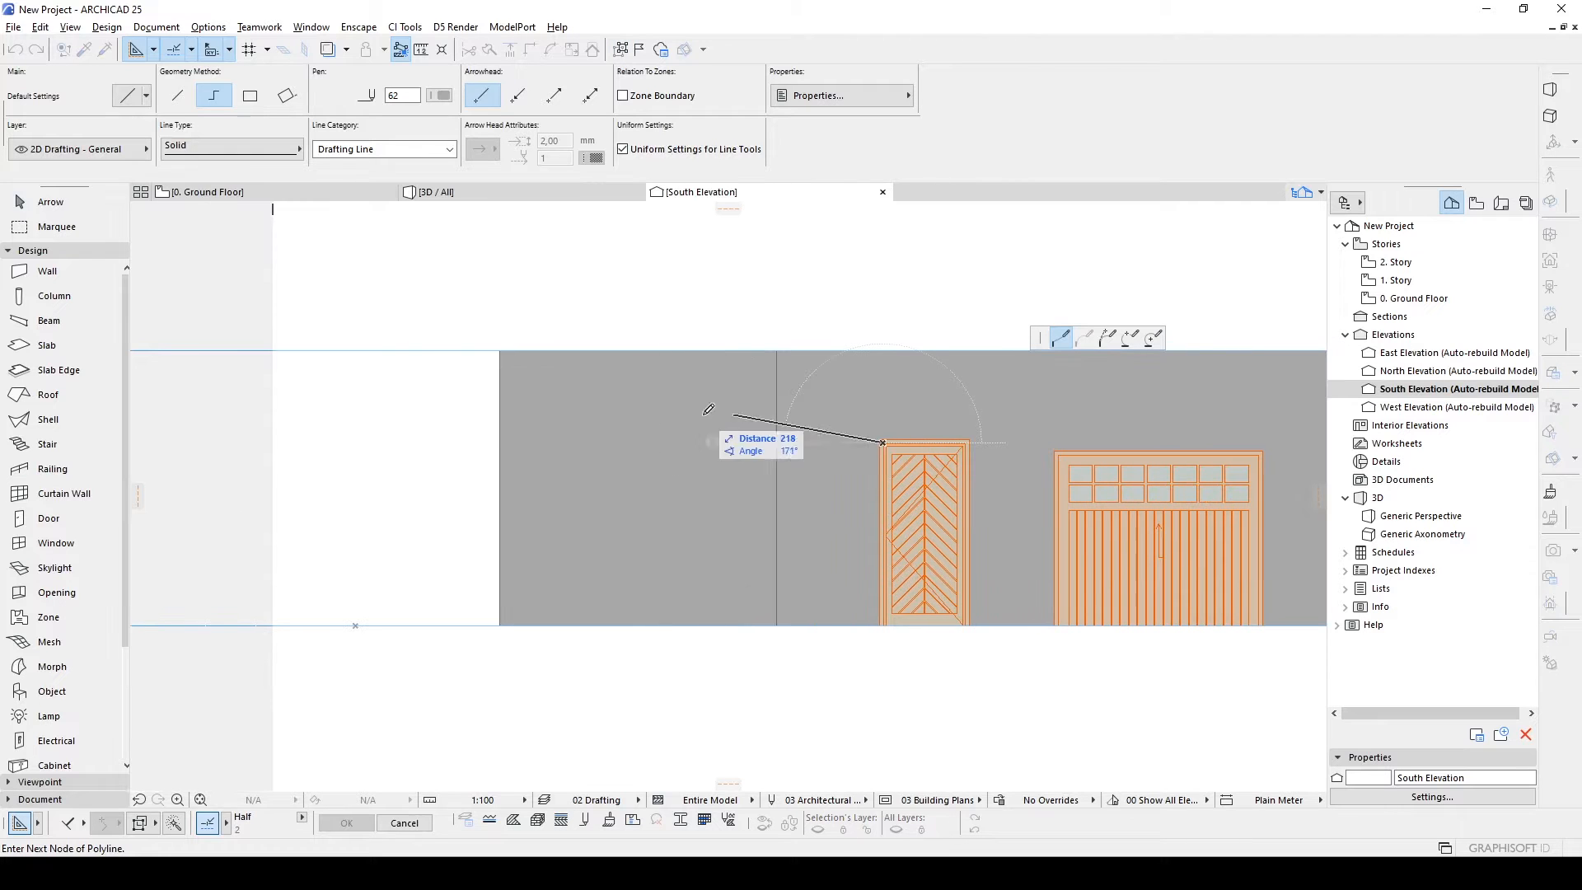
double_click(439, 442)
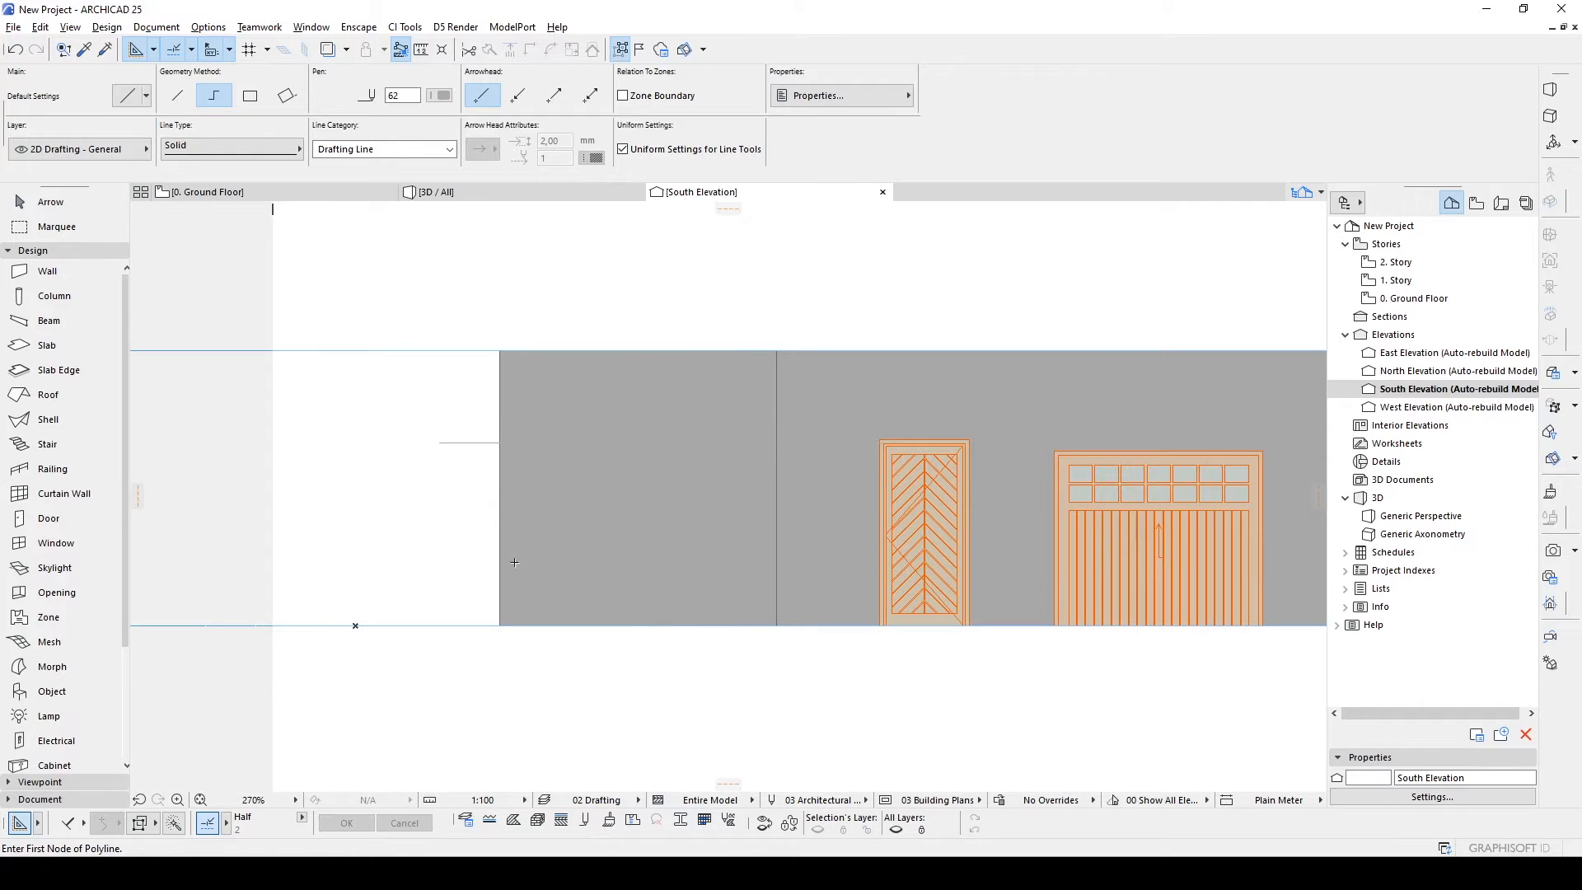
key(Escape)
click(466, 444)
key(Return)
key(Escape)
Draw a vertical guide line along the building's west edge, from just below the wall top to below ground level.
key(w)
click(498, 362)
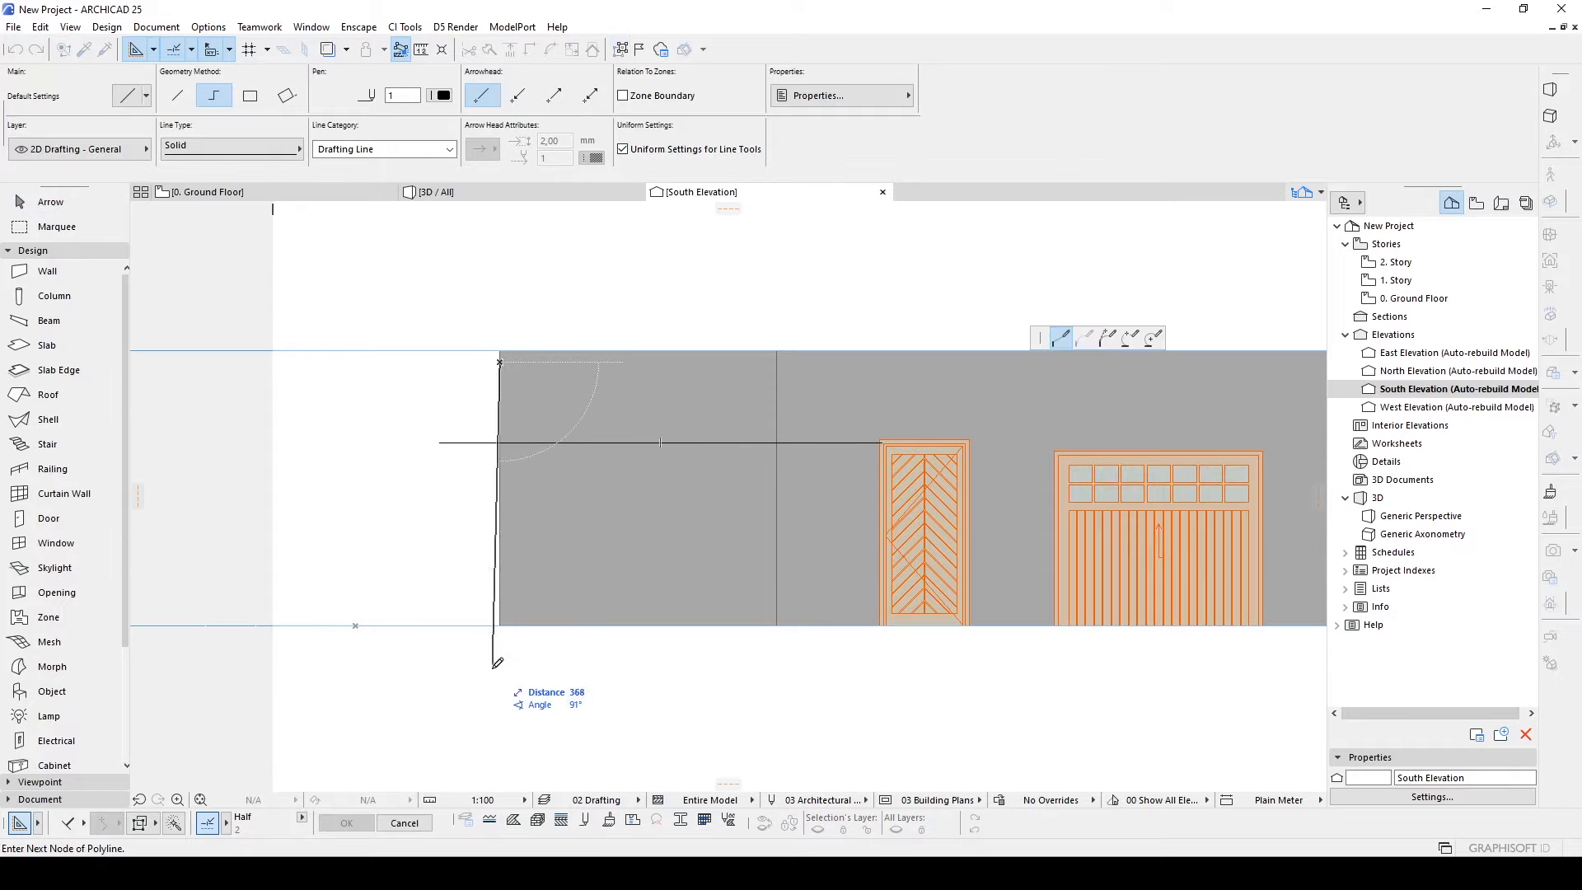
double_click(499, 686)
key(Escape)
Drag a copy of the west edge's vertical guide line 100 cm to the east.
click(499, 656)
key(ctrl+shift+d)
click(385, 513)
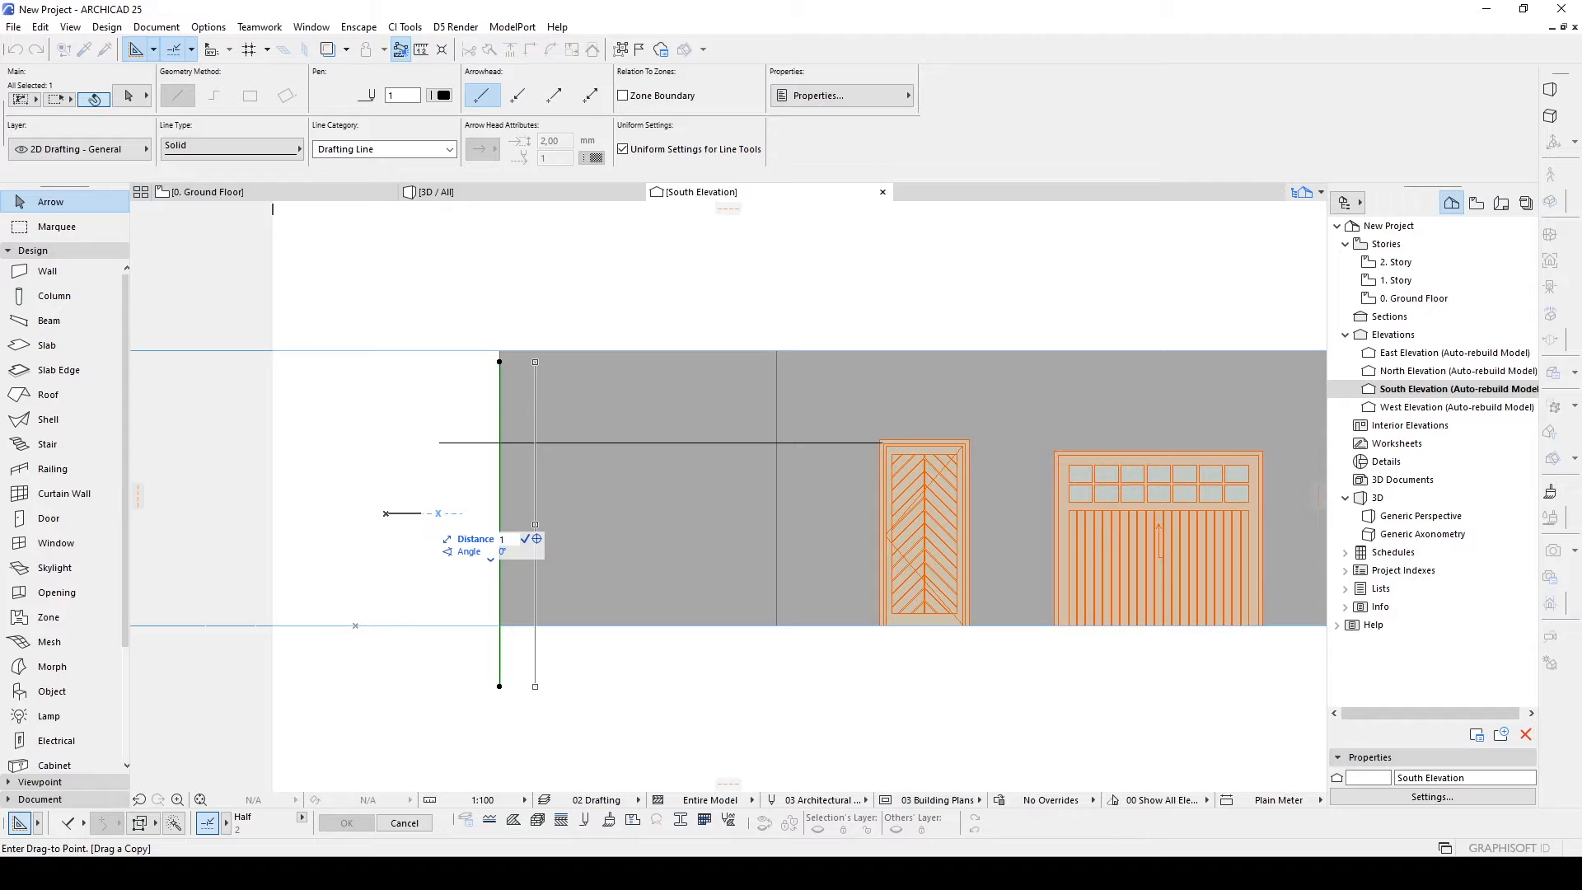
text(100)
key(Return)
Move the copied vertical guide line back west, halfway toward the building's west edge.
scroll(585, 532, down, 2)
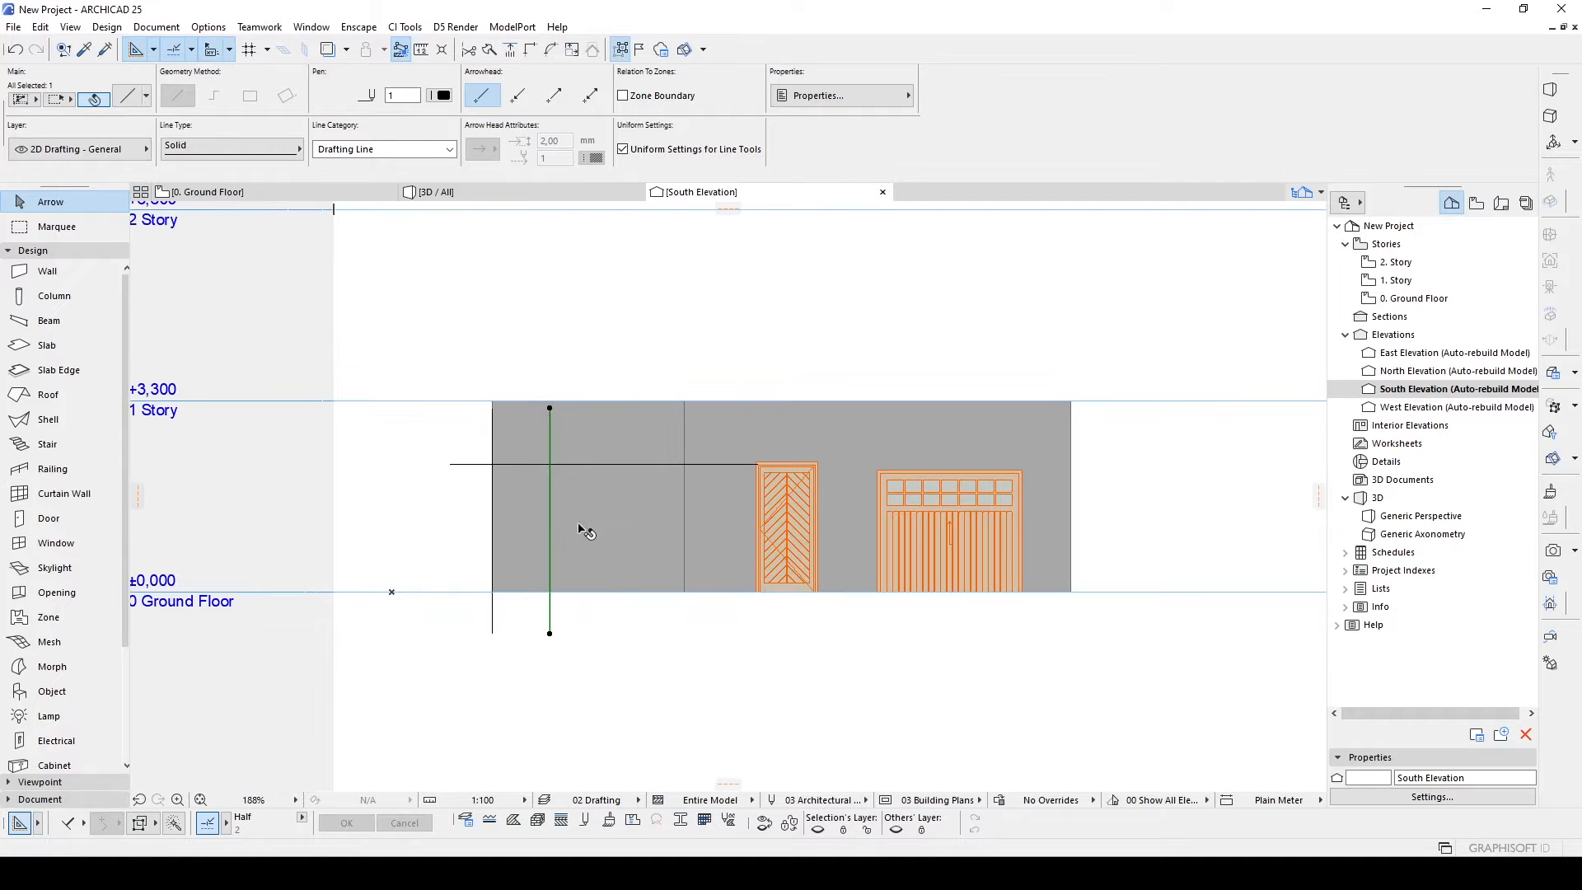
key(ctrl+d)
click(625, 632)
key(Return)
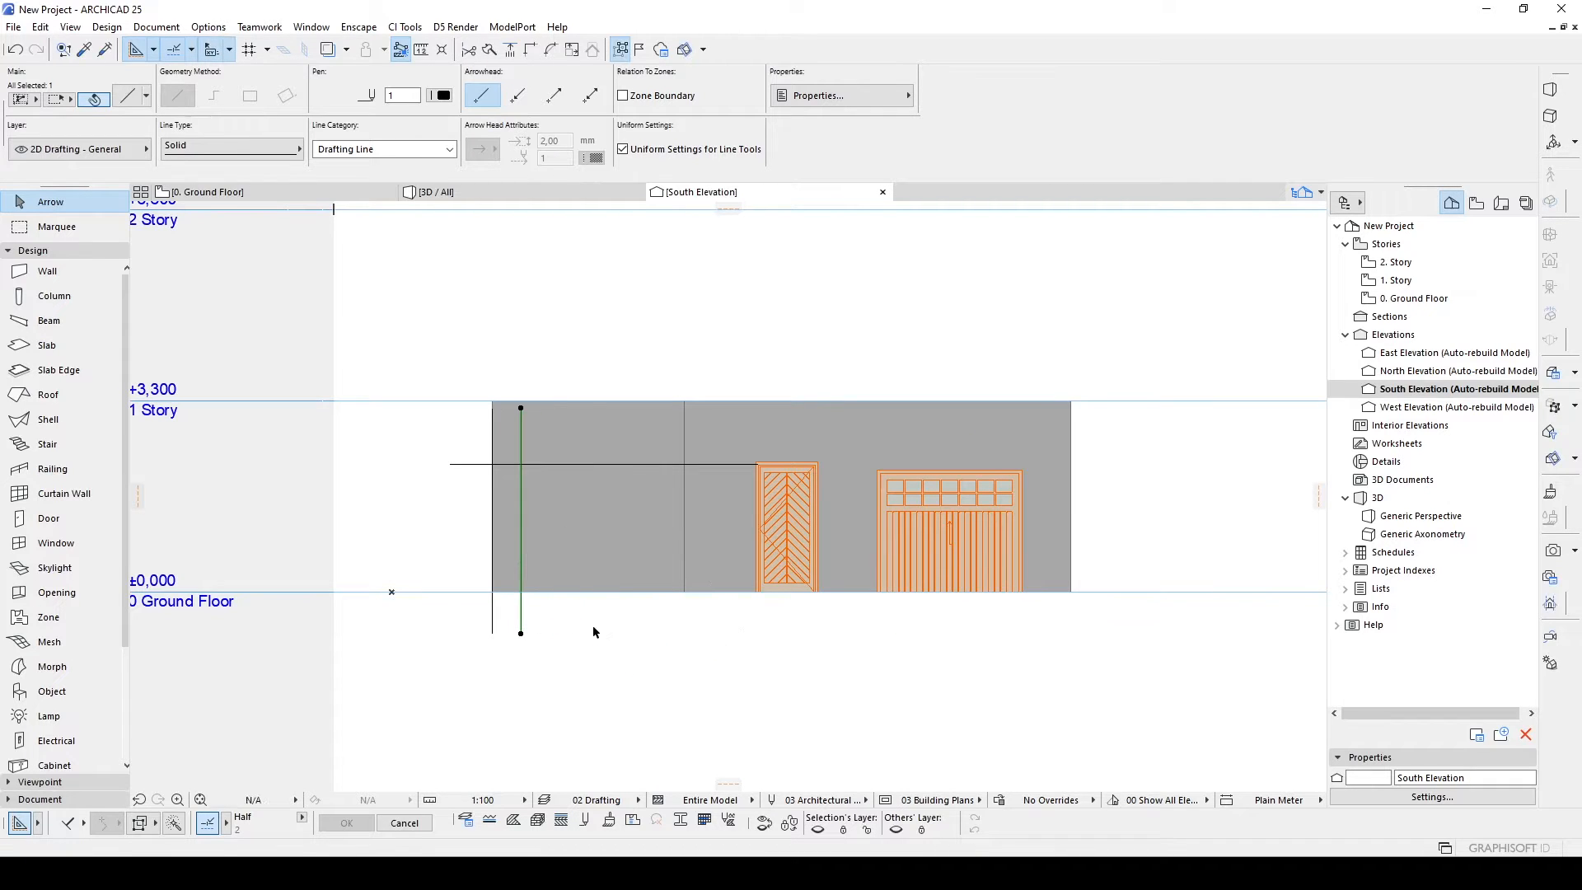
key(Escape)
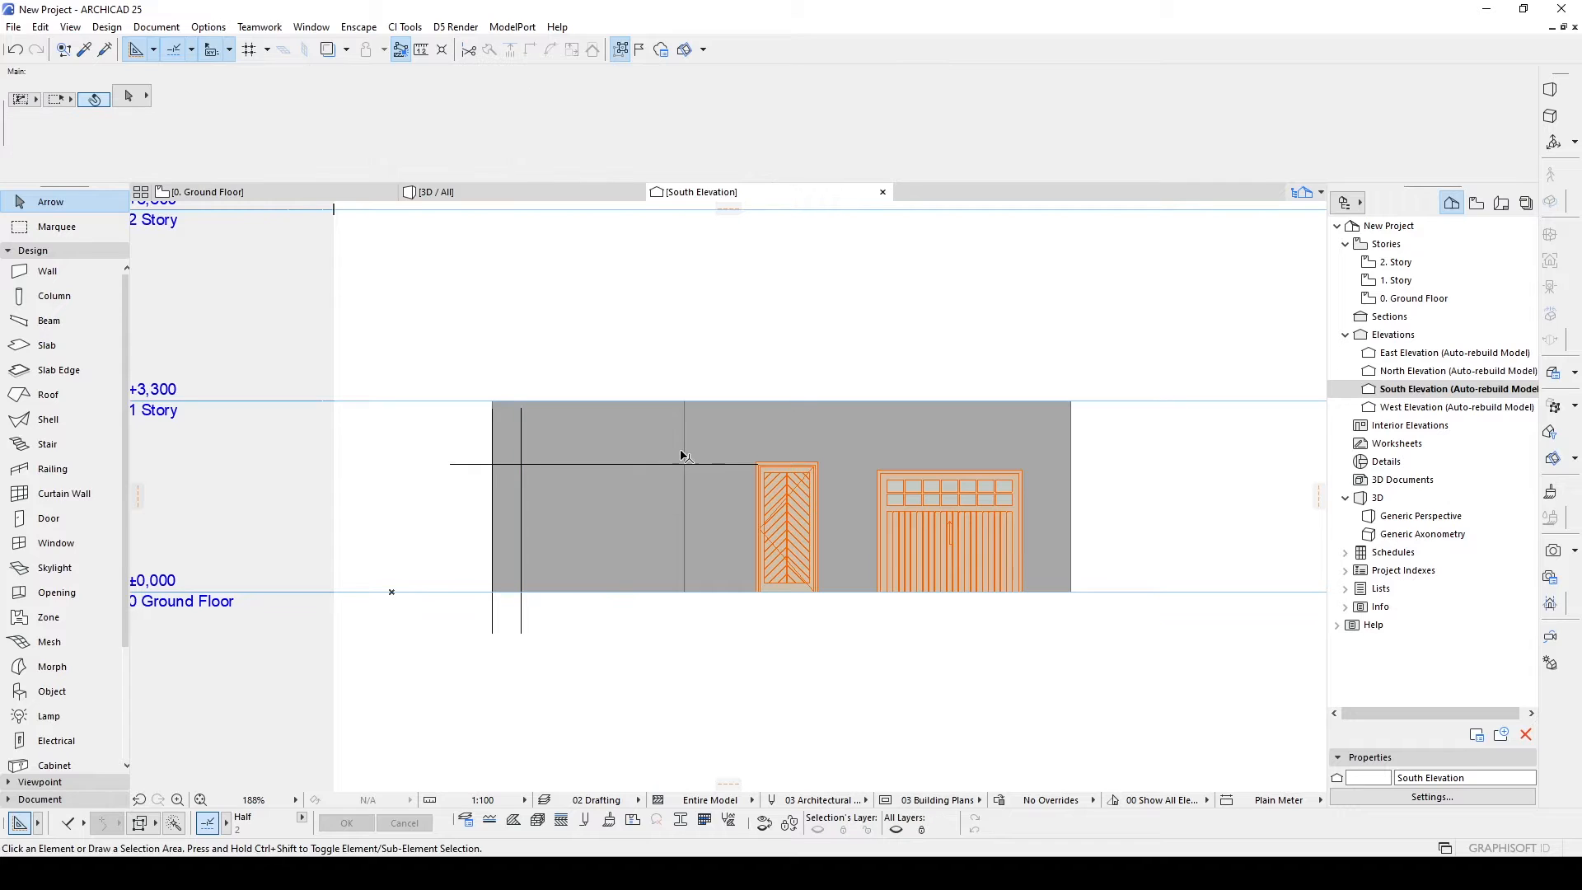
Draw a vertical guide line down the recess corner edge west of the entrance door, reusing the existing guide line's settings.
alt+click(521, 469)
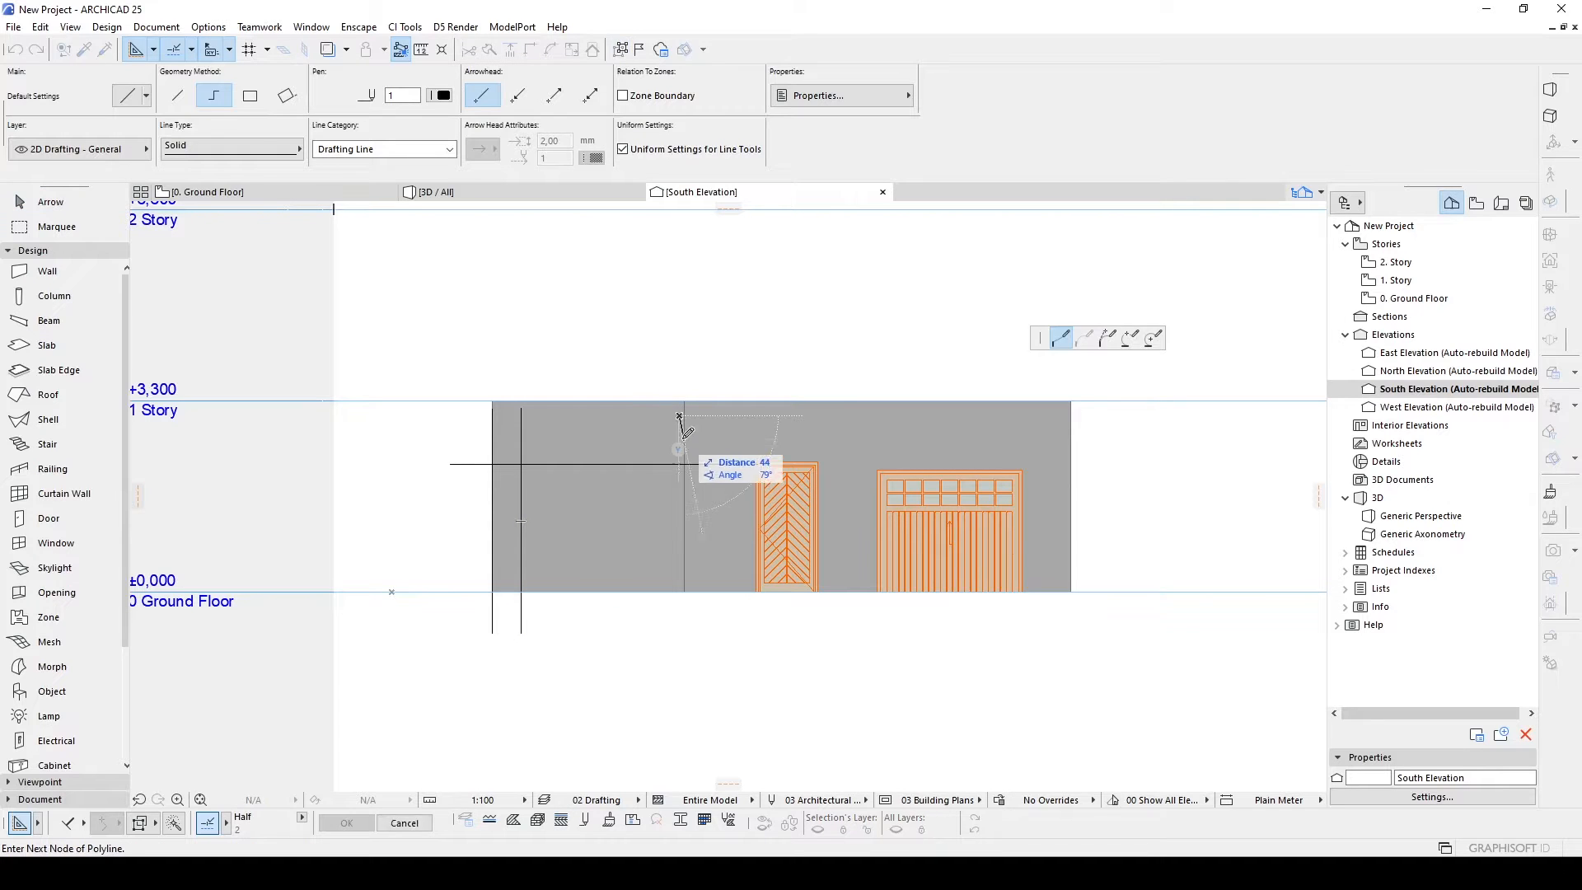
double_click(683, 638)
key(Escape)
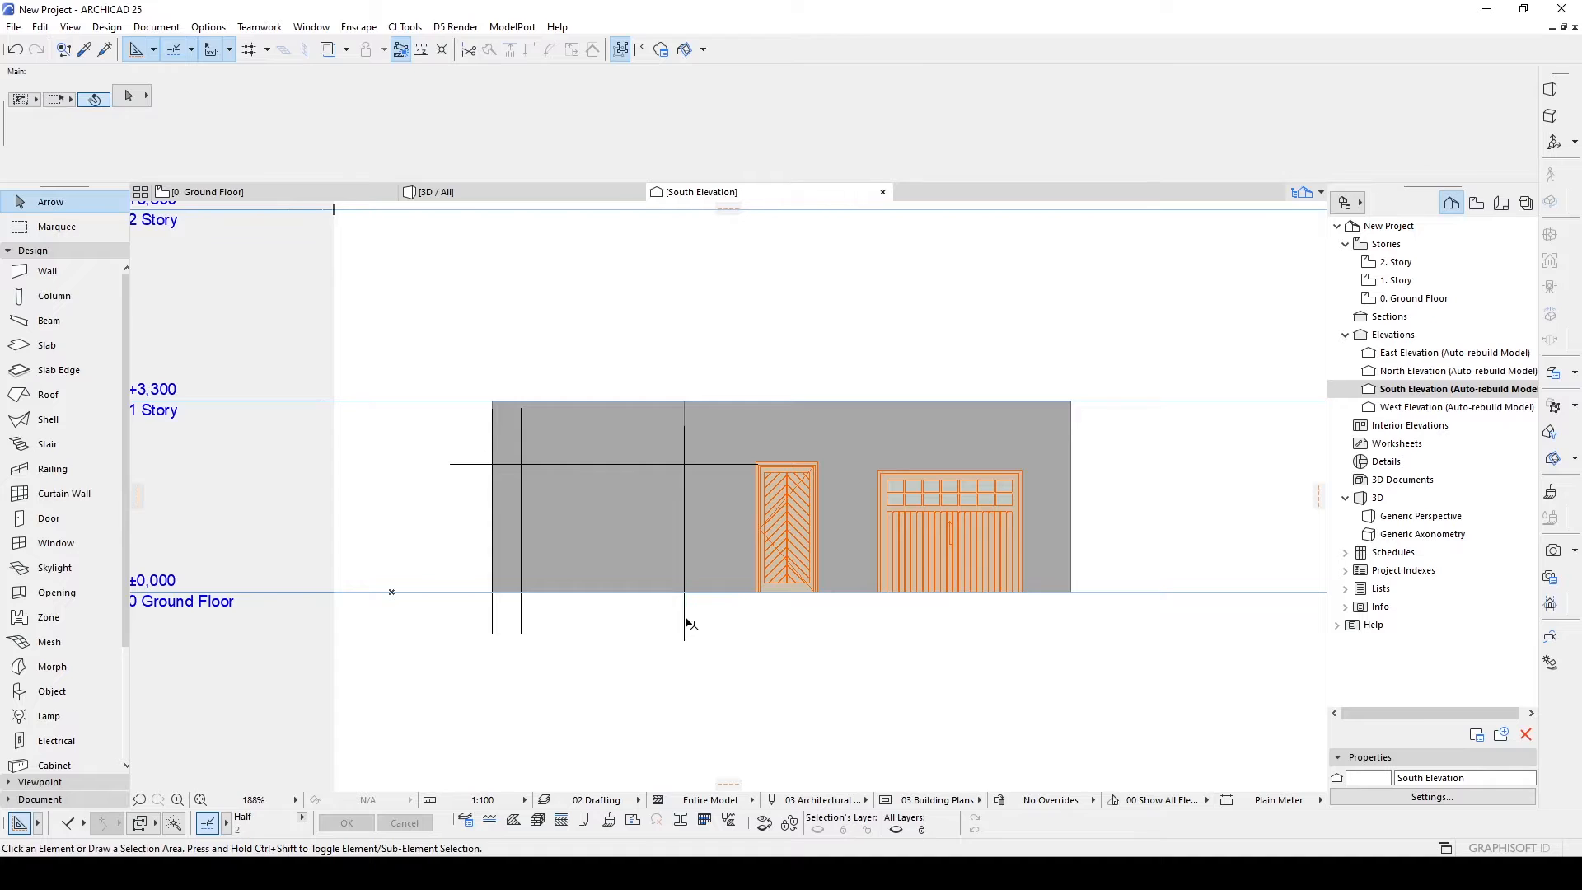
Drag a copy of the recess corner's vertical guide line 50 cm to the west.
click(684, 621)
key(ctrl+shift+d)
click(724, 640)
text(50)
key(Return)
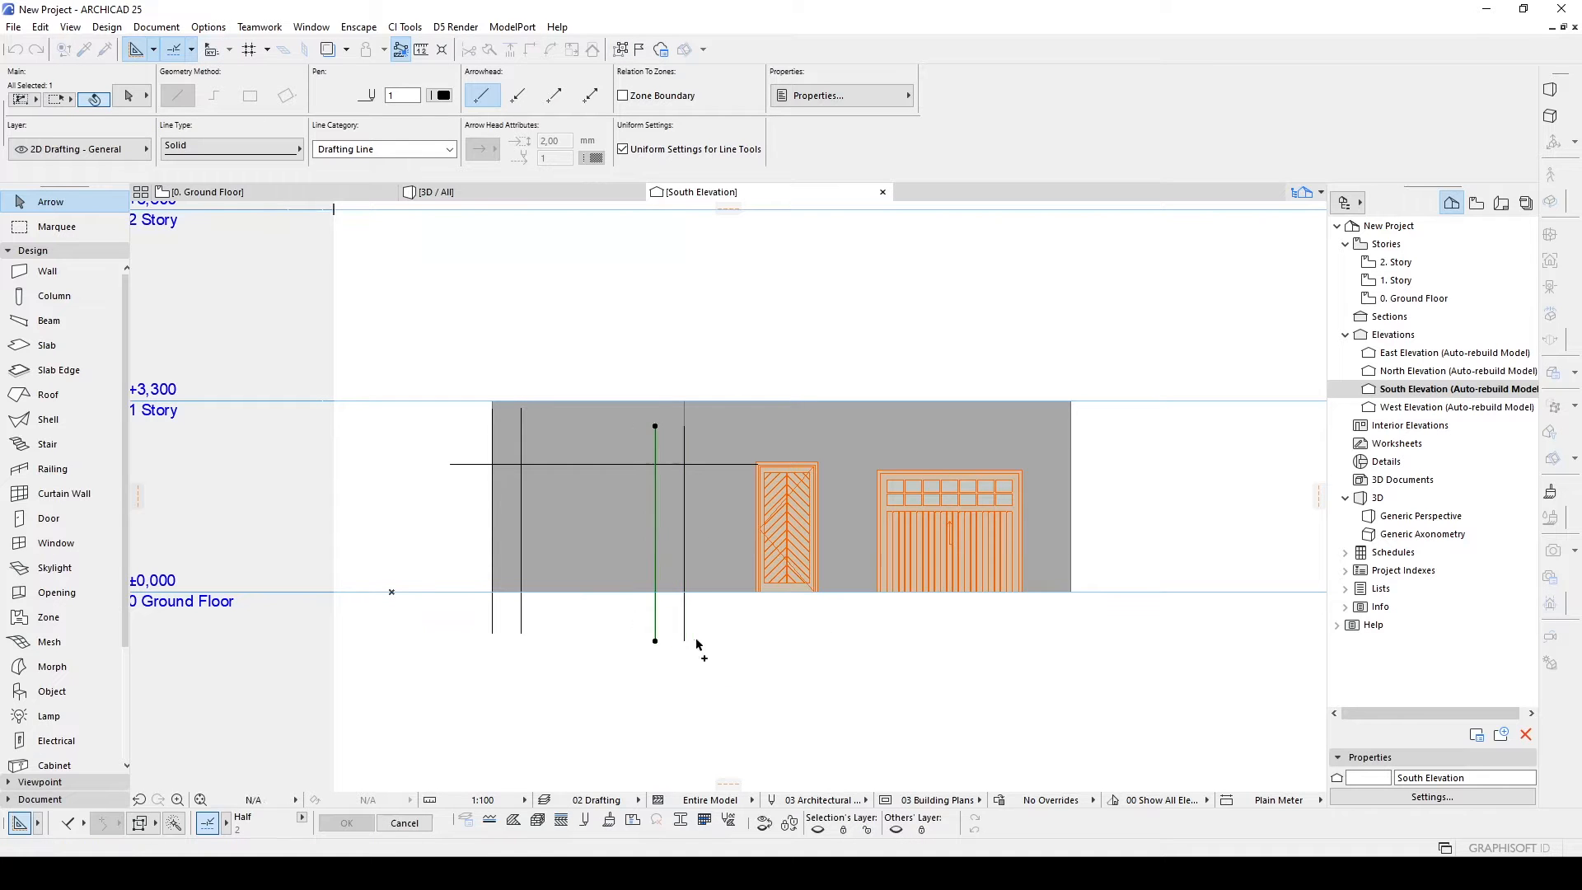
Draw a horizontal line between the two inner vertical guide lines, below the guide line at door-head height, reusing the guide line's settings.
key(Escape)
scroll(678, 635, up, 5)
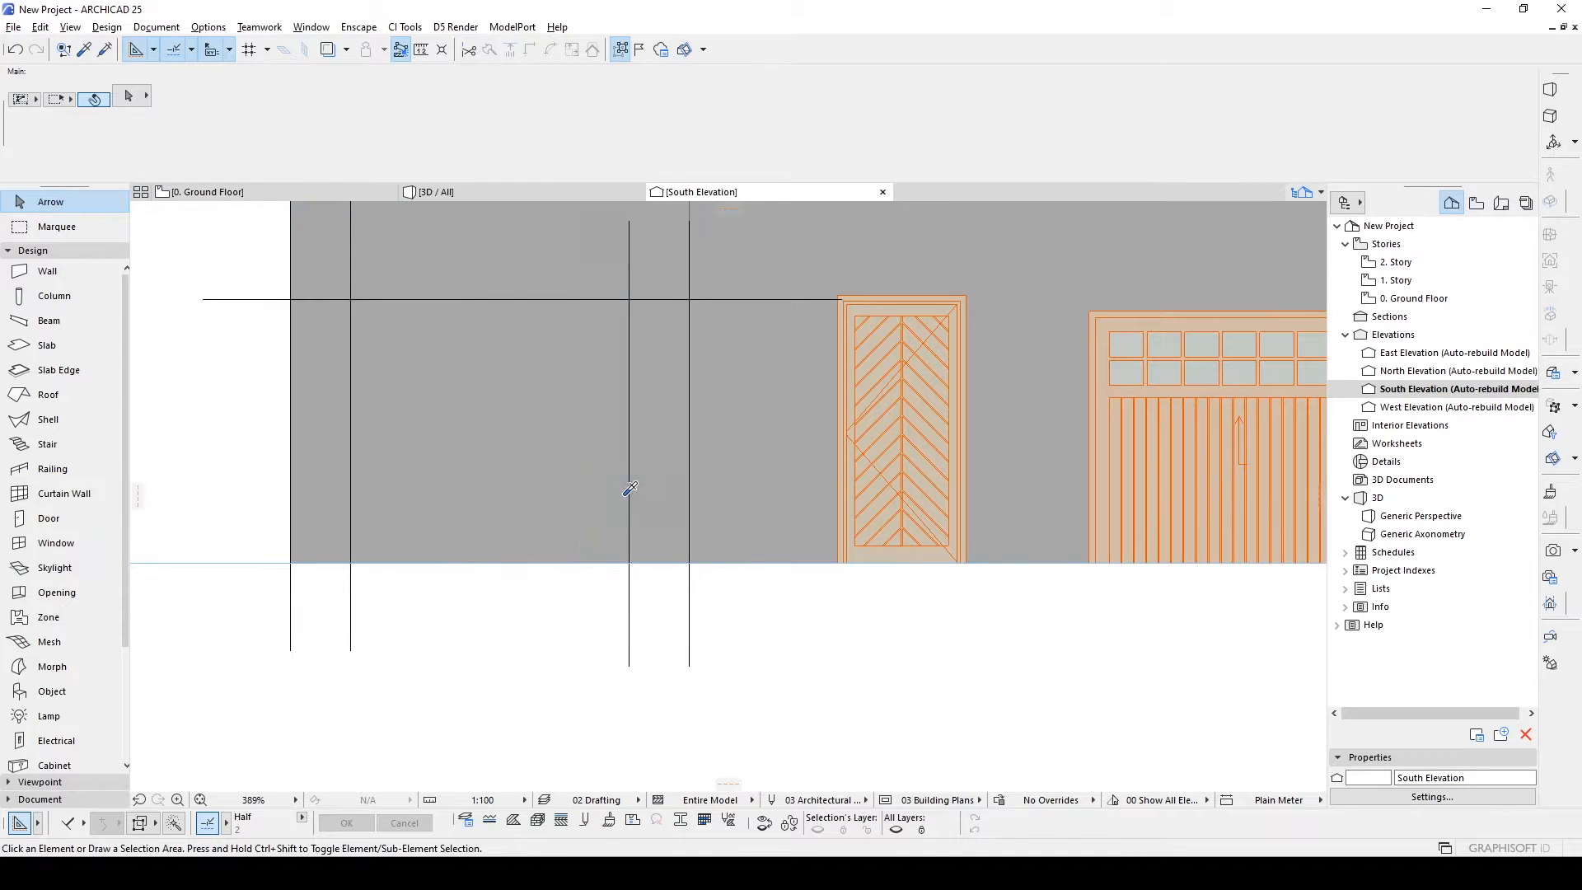
alt+click(630, 491)
click(629, 493)
double_click(350, 494)
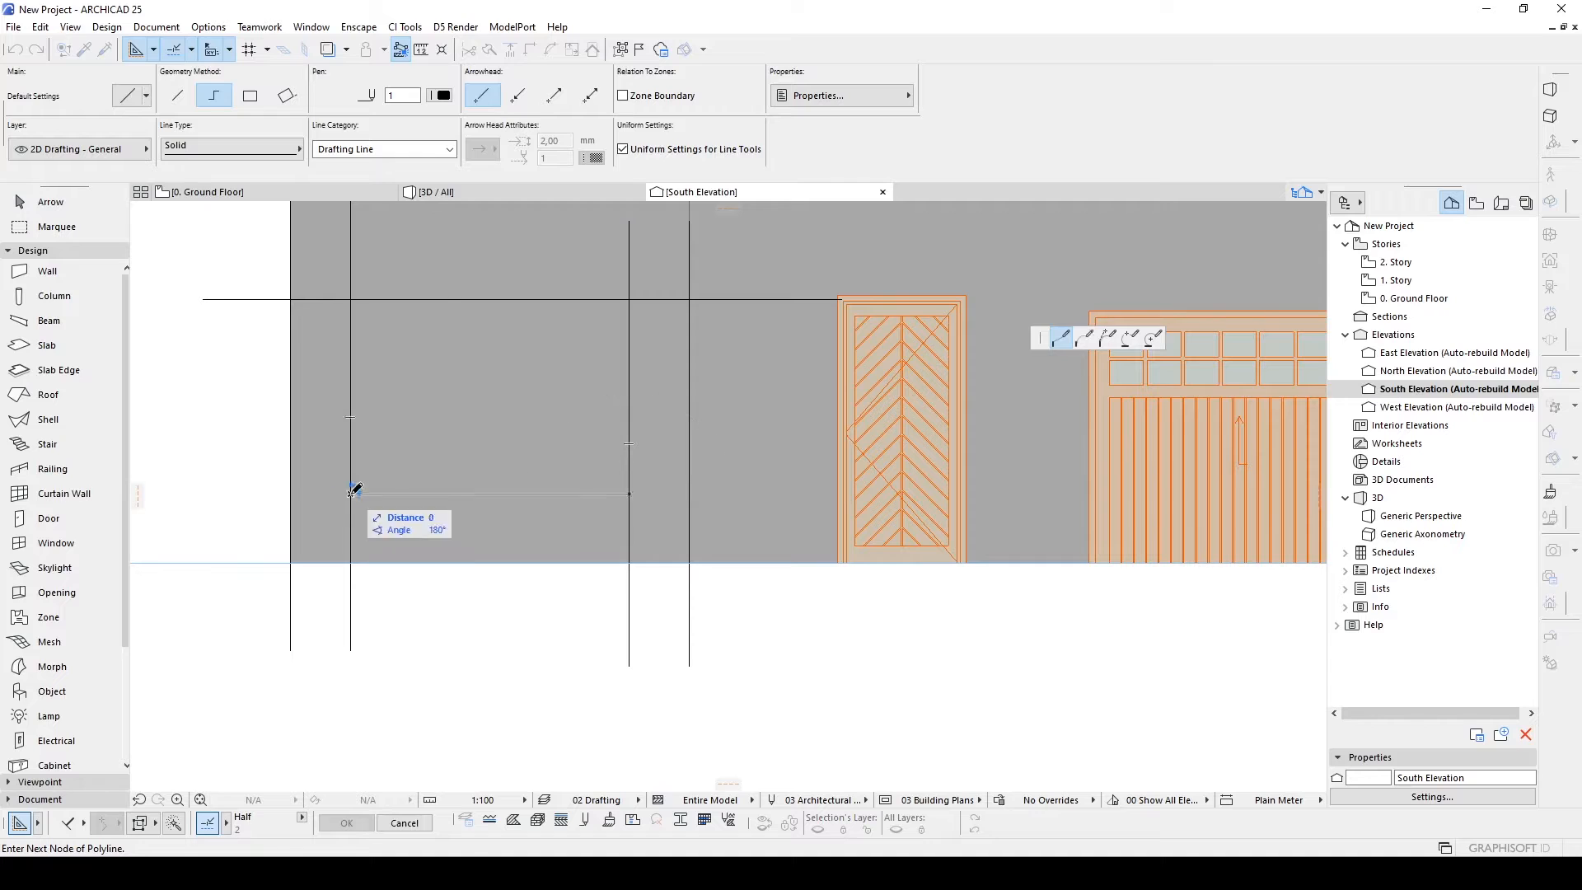
key(Escape)
Move the new horizontal line straight down by 30 cm toward the ground line.
click(366, 495)
key(ctrl+shift+d)
click(367, 493)
key(Tab)
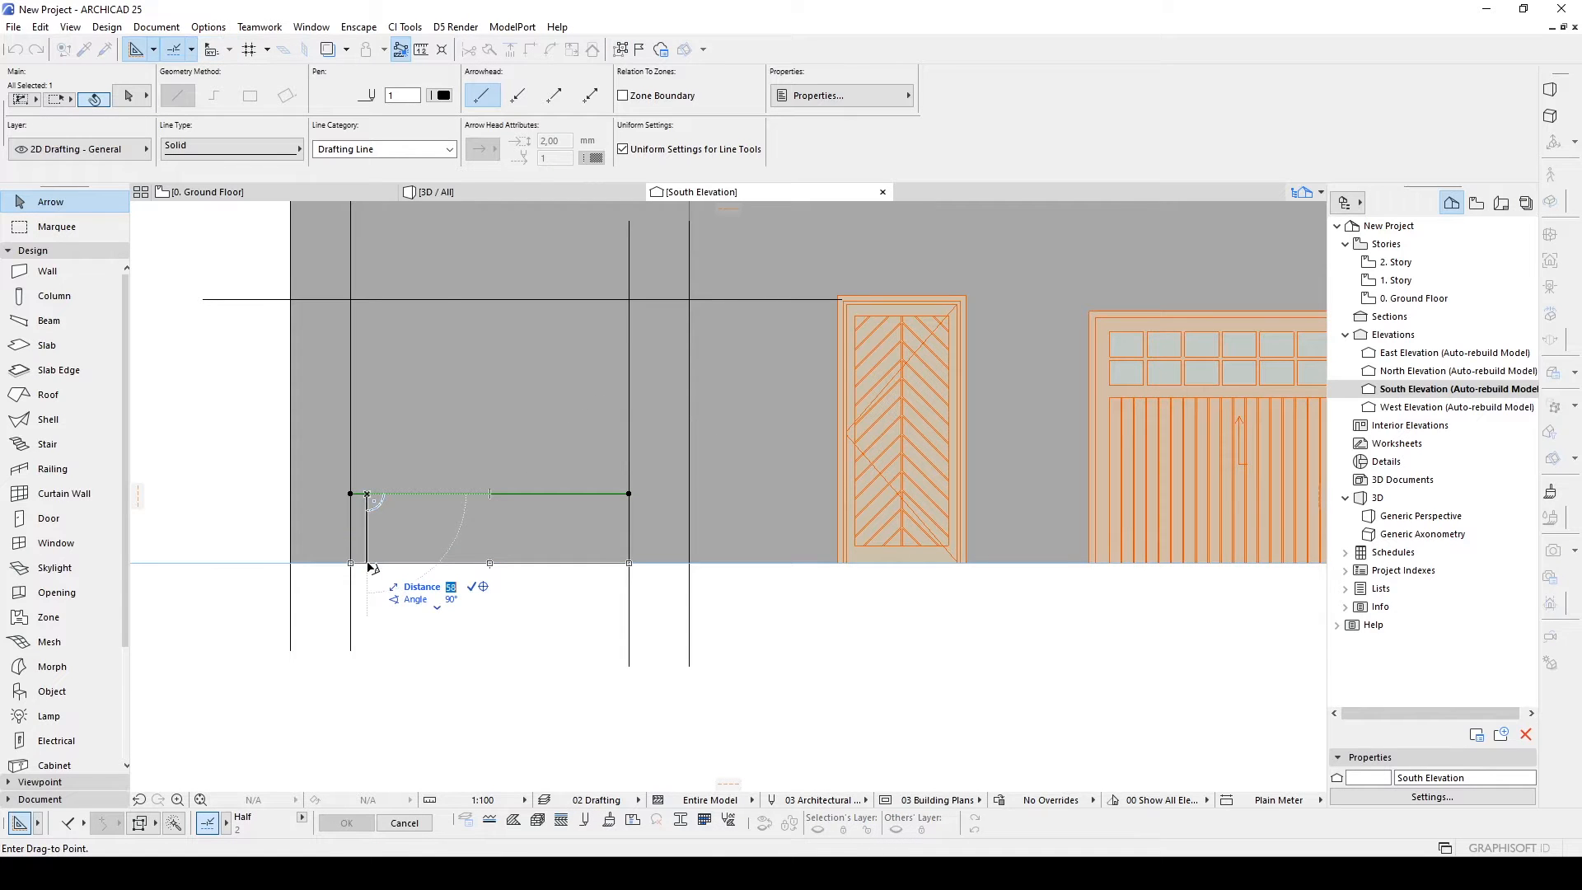
text(30)
key(Return)
click(448, 610)
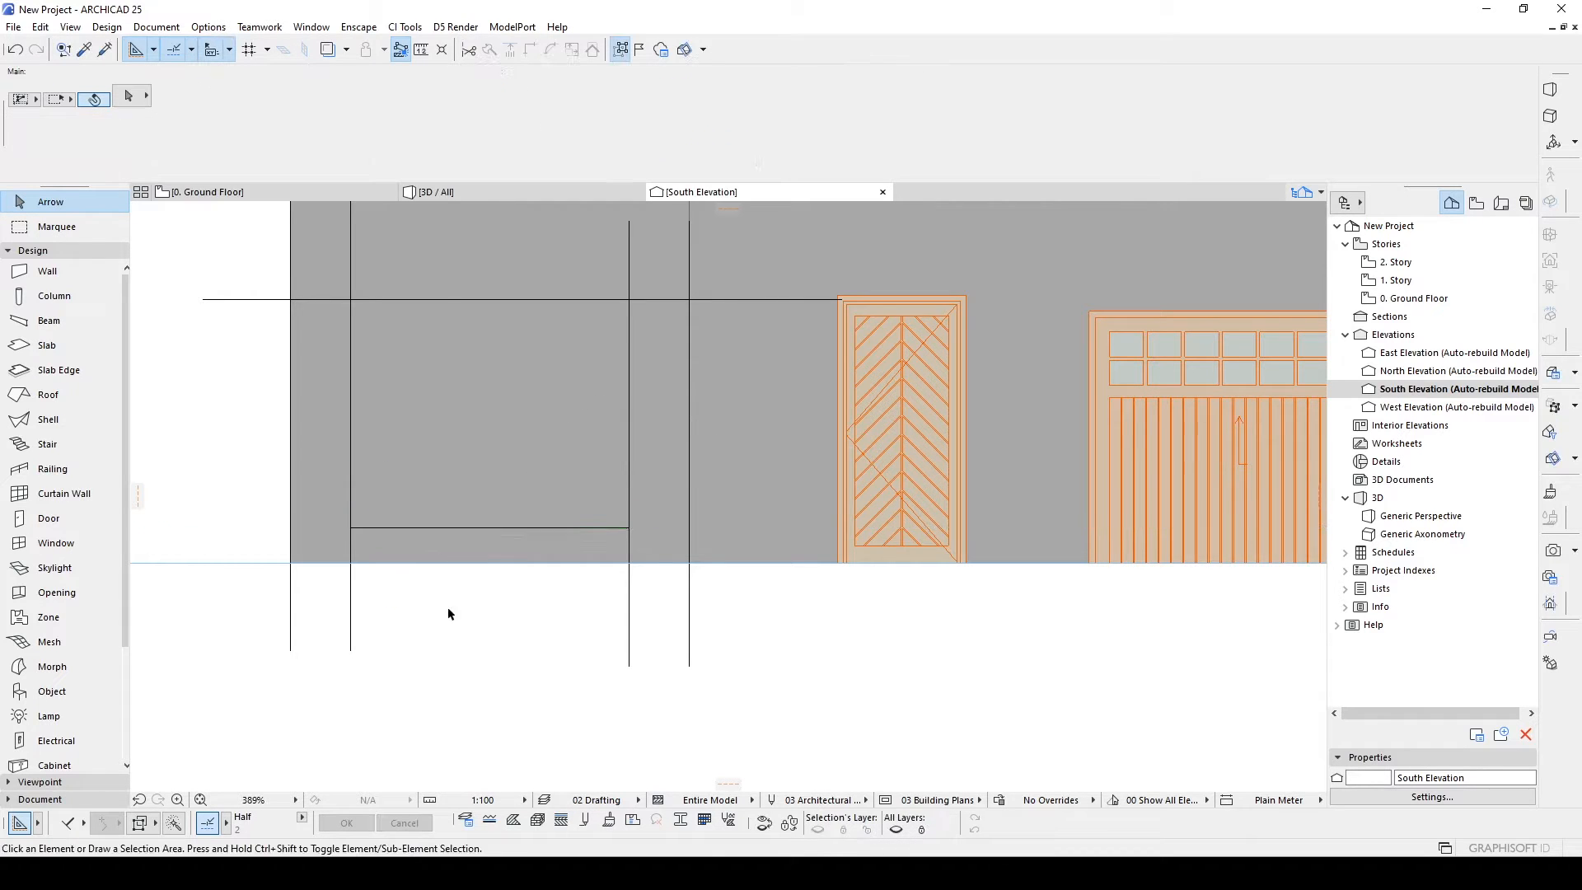
Move the lower horizontal line up by 20 cm to raise the sill of the facade opening.
scroll(527, 569, down, 2)
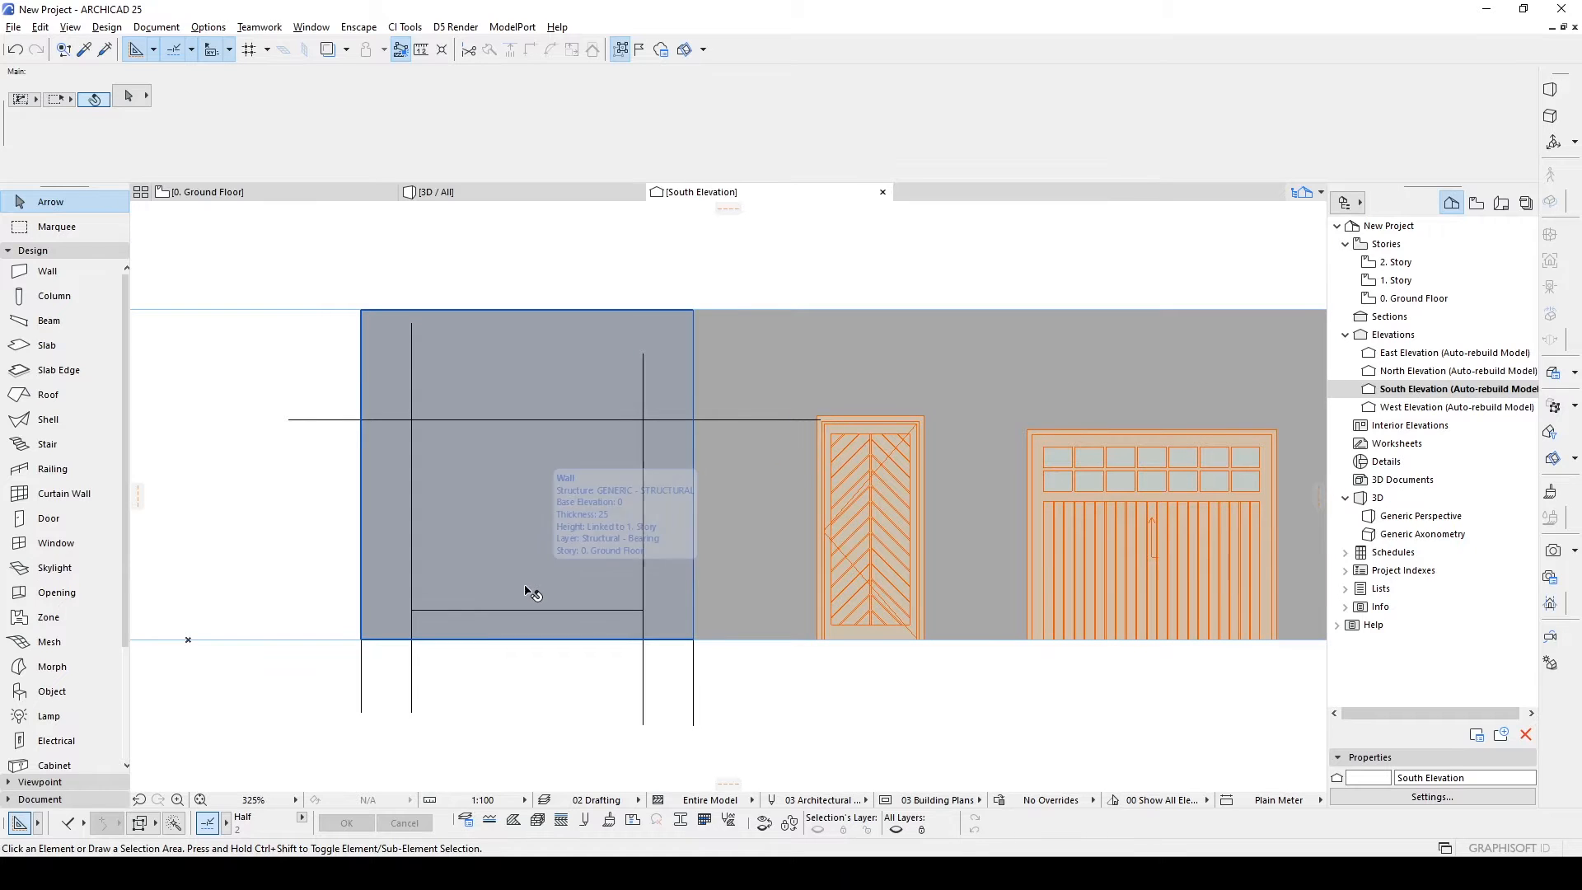
click(480, 611)
key(ctrl+d)
click(477, 610)
key(Tab)
text(20)
key(Return)
Trace a rectangle of lines around the area enclosed by the inner guide lines with the Magic Wand.
scroll(482, 606, down, 3)
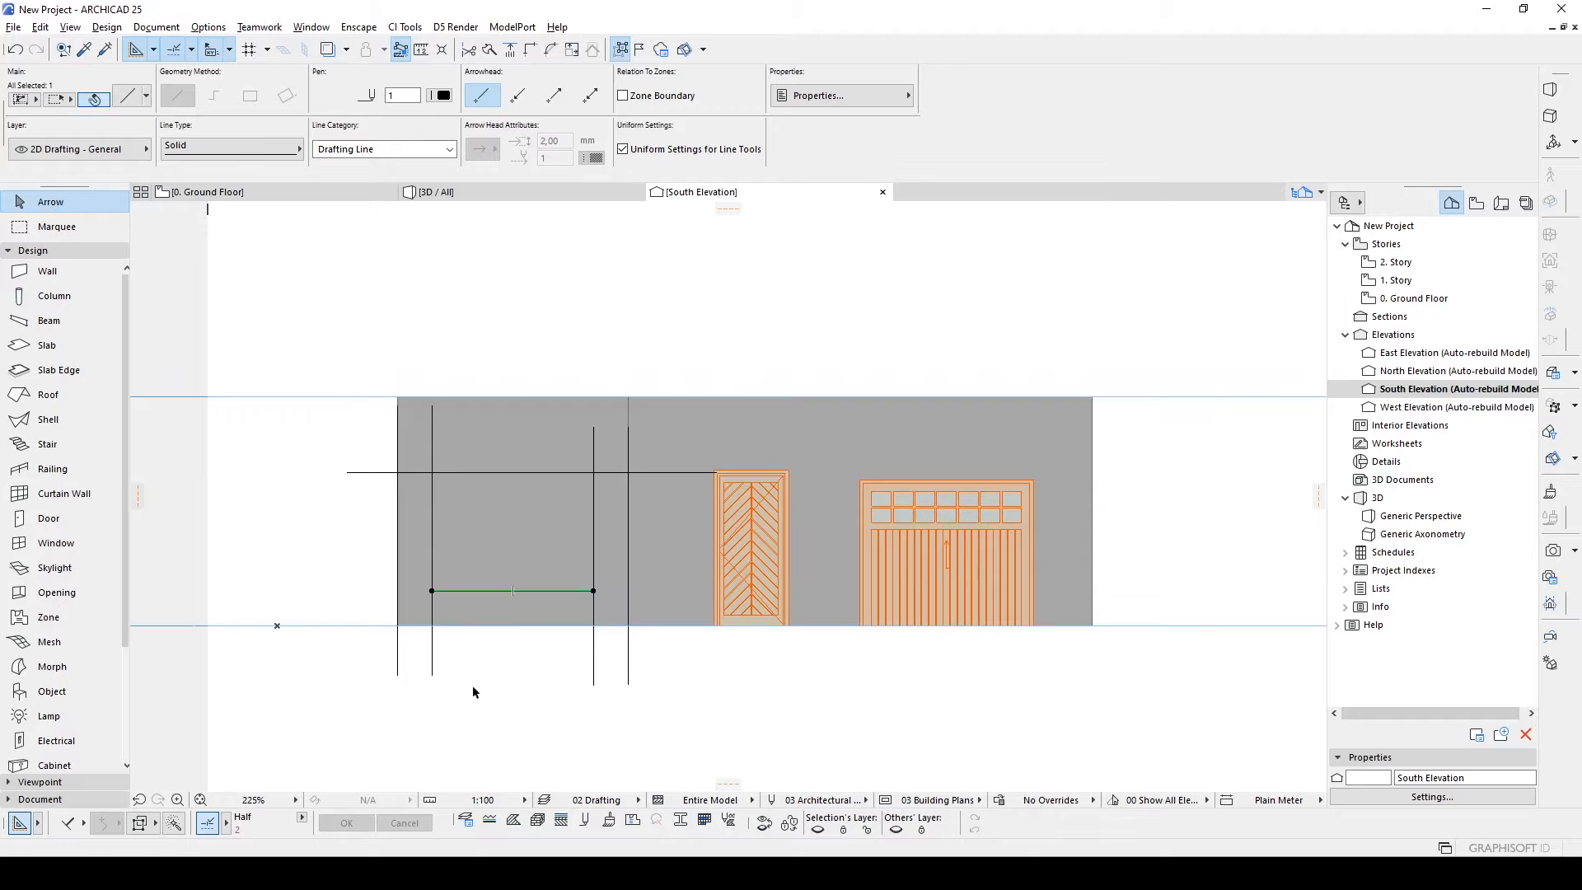
scroll(585, 688, up, 2)
alt+click(574, 628)
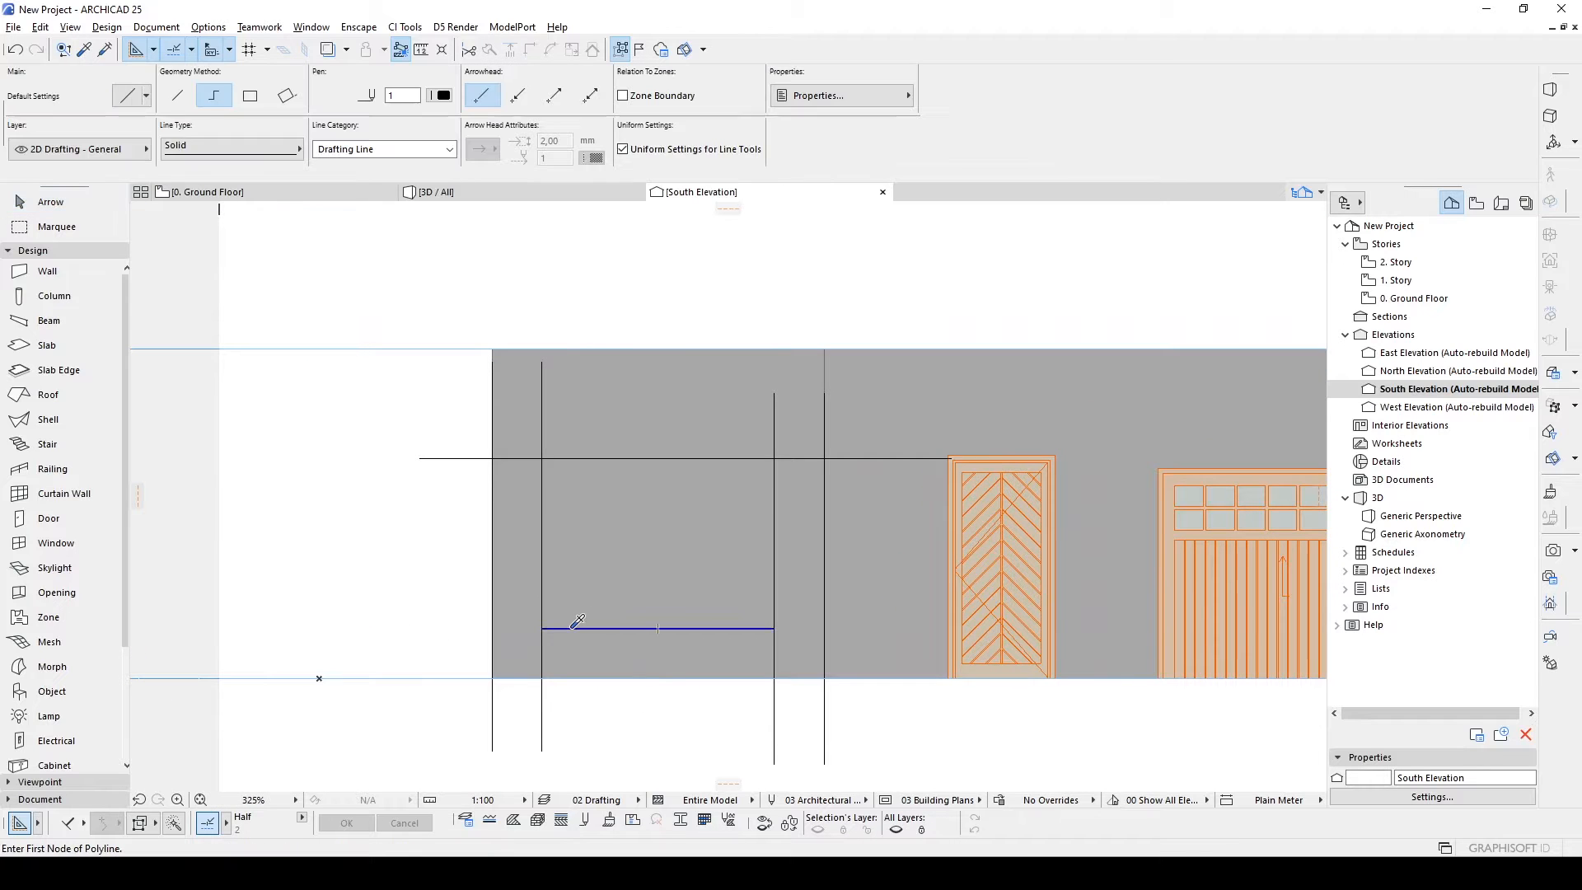
middle_drag(594, 507, 632, 459)
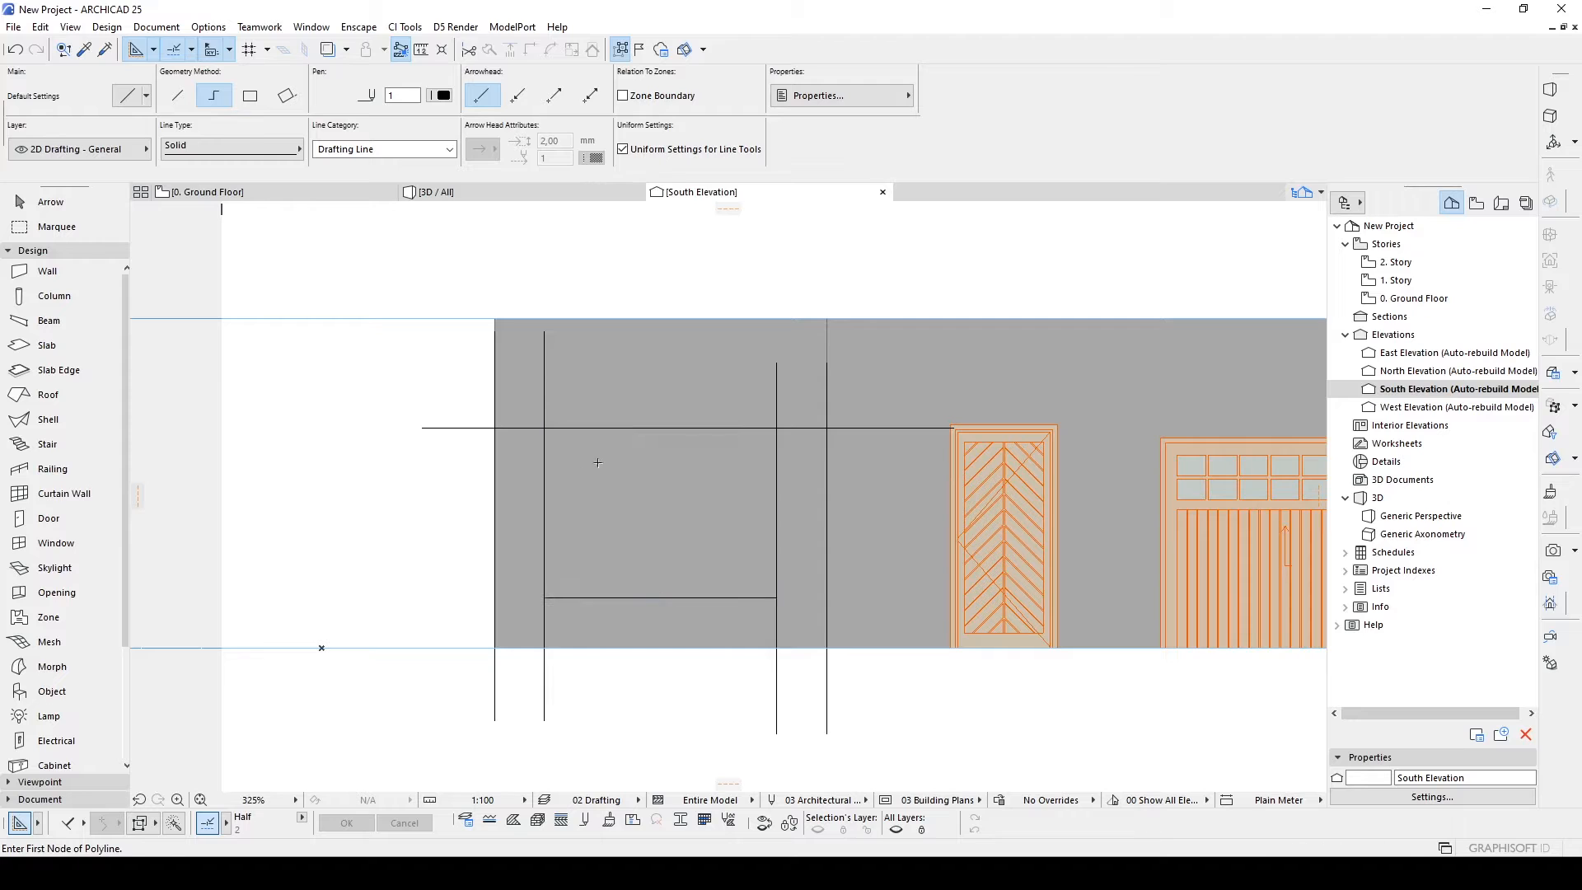
key(Escape)
click(569, 429)
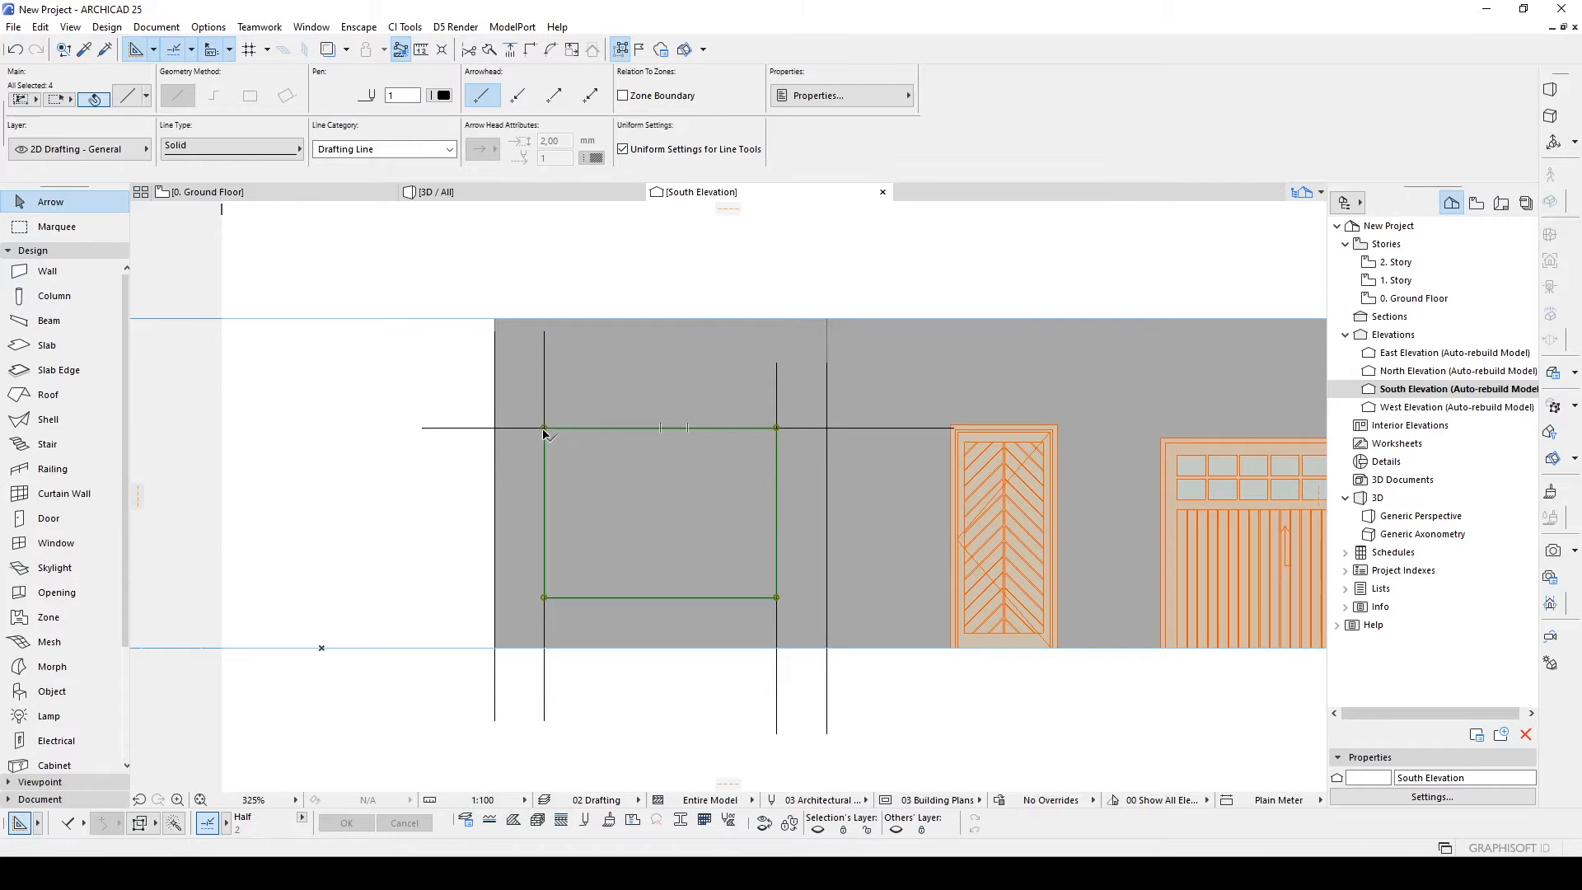
Offset the traced rectangle slightly inward to form the inner edge of the opening's frame.
click(544, 429)
scroll(544, 429, up, 3)
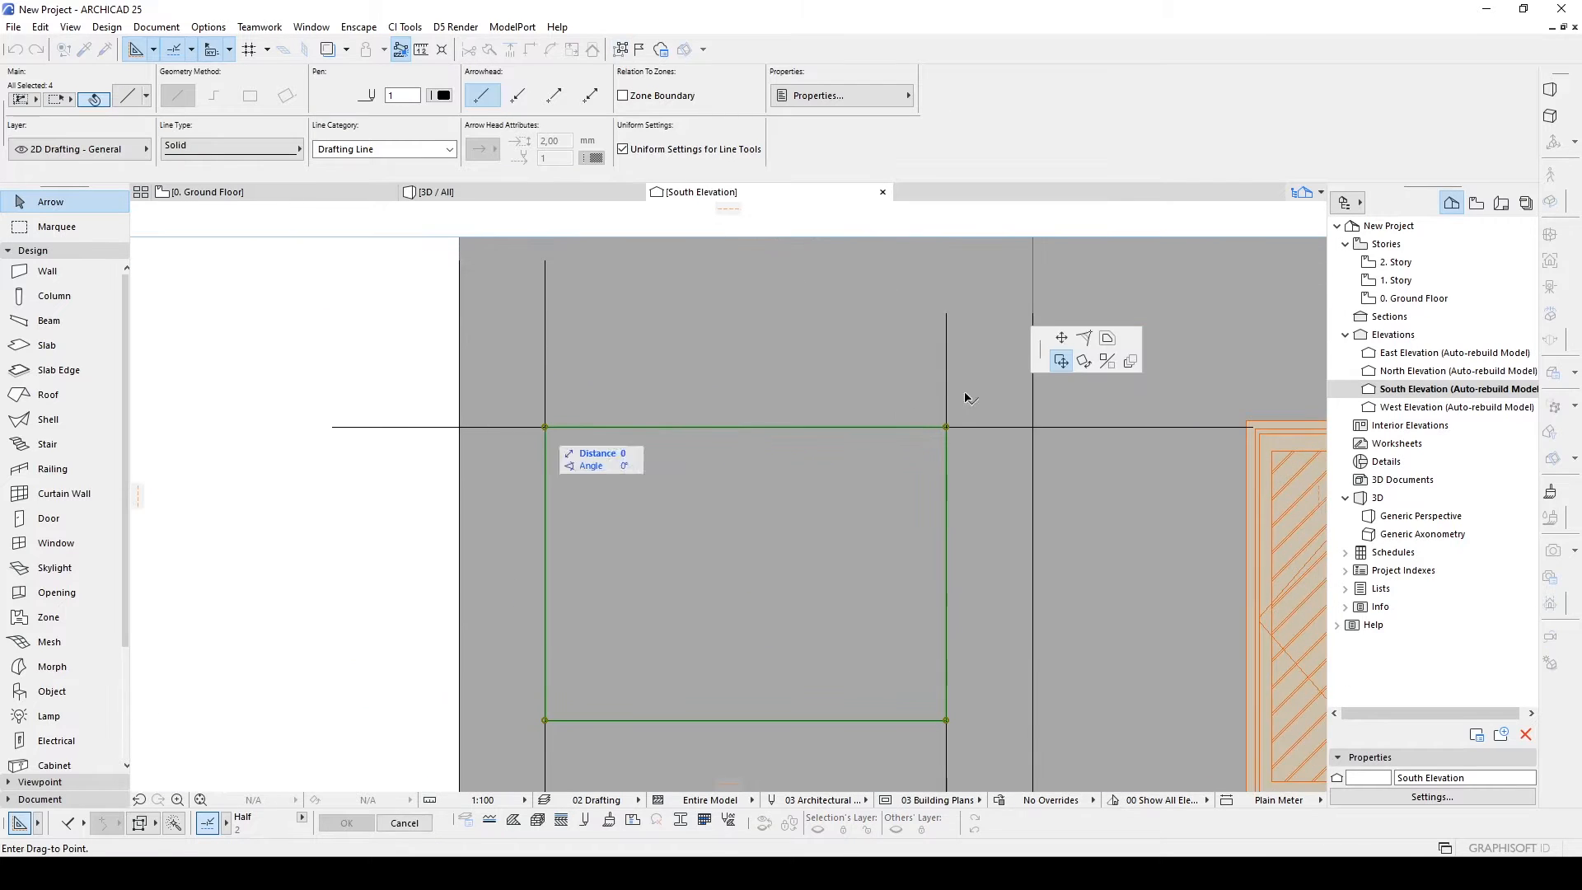
click(1105, 341)
middle_drag(592, 420, 646, 354)
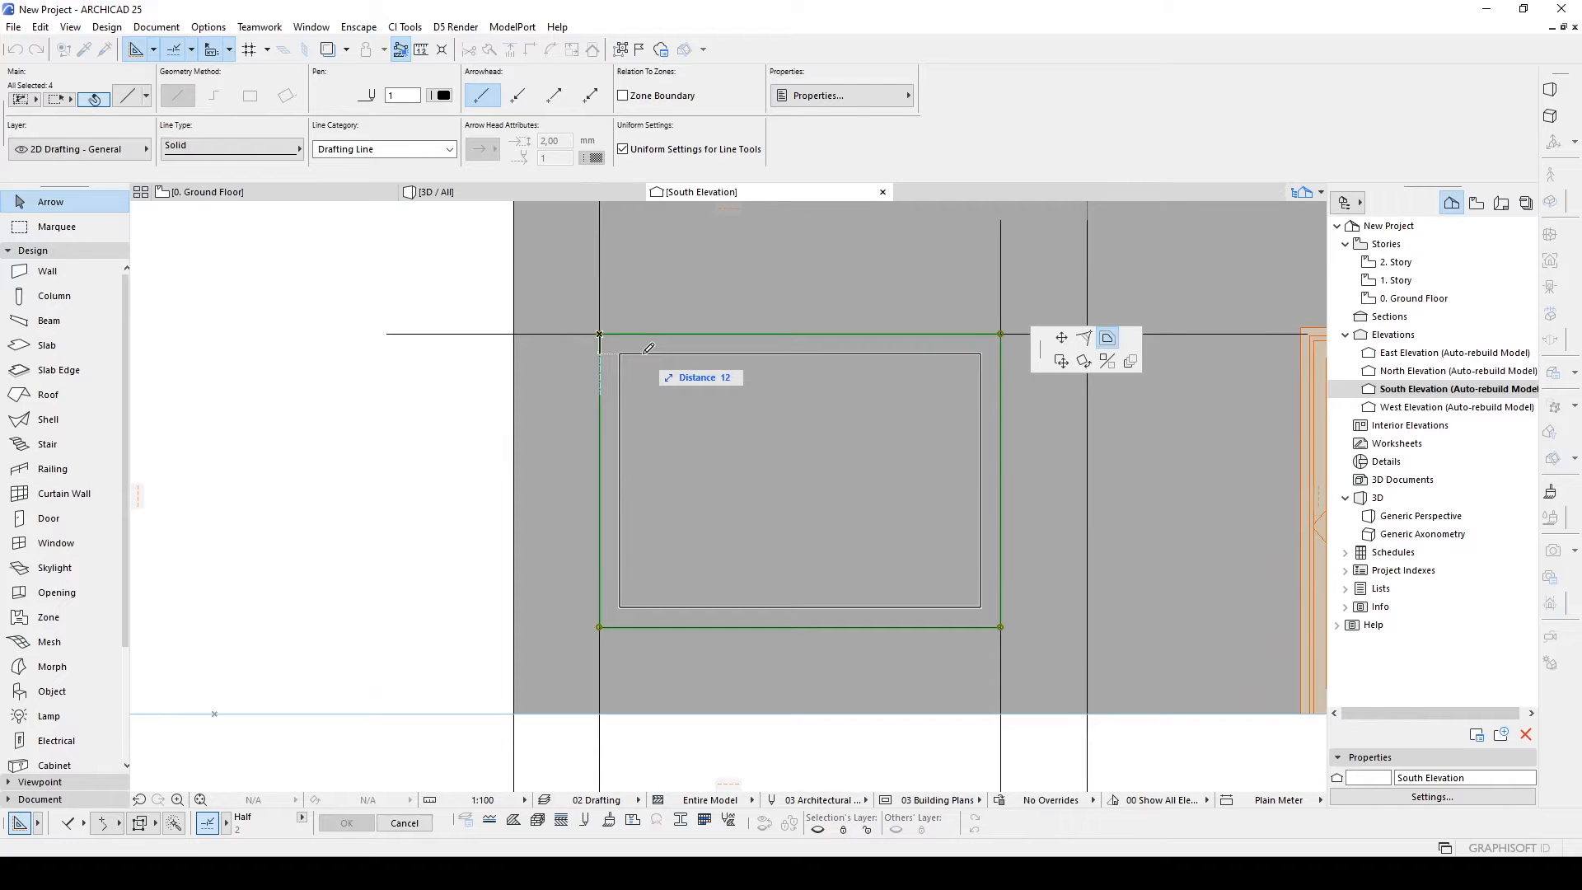
key(Return)
click(442, 289)
scroll(442, 289, down, 2)
middle_drag(441, 290, 416, 362)
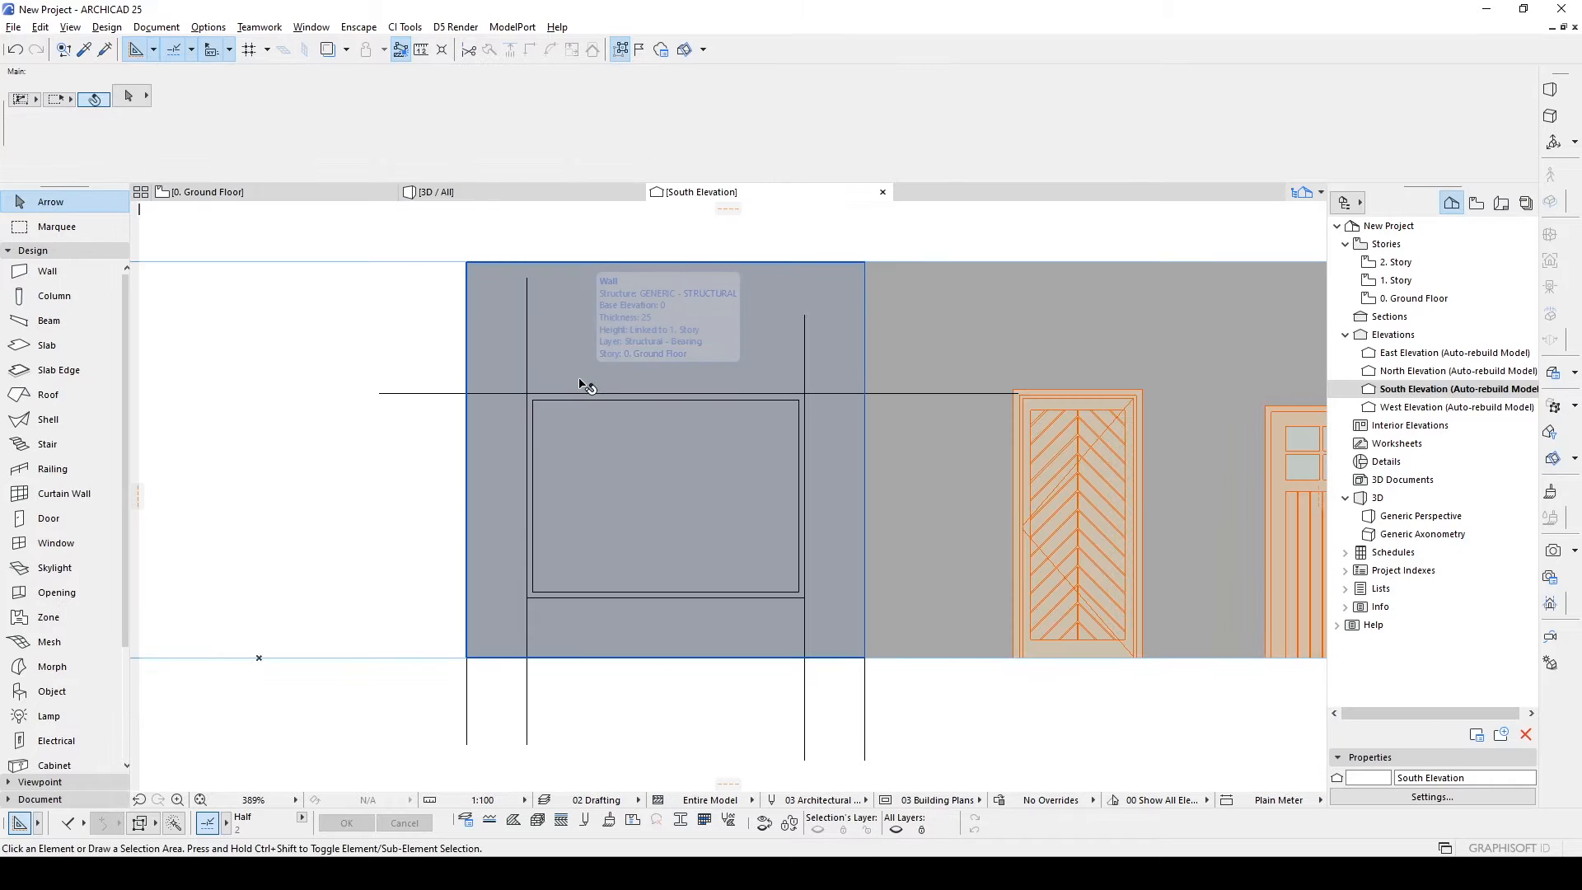
Draw a full-height vertical divider near the inner frame's west edge and an L-shaped division enclosing a panel along the top beside it.
alt+click(564, 393)
click(575, 401)
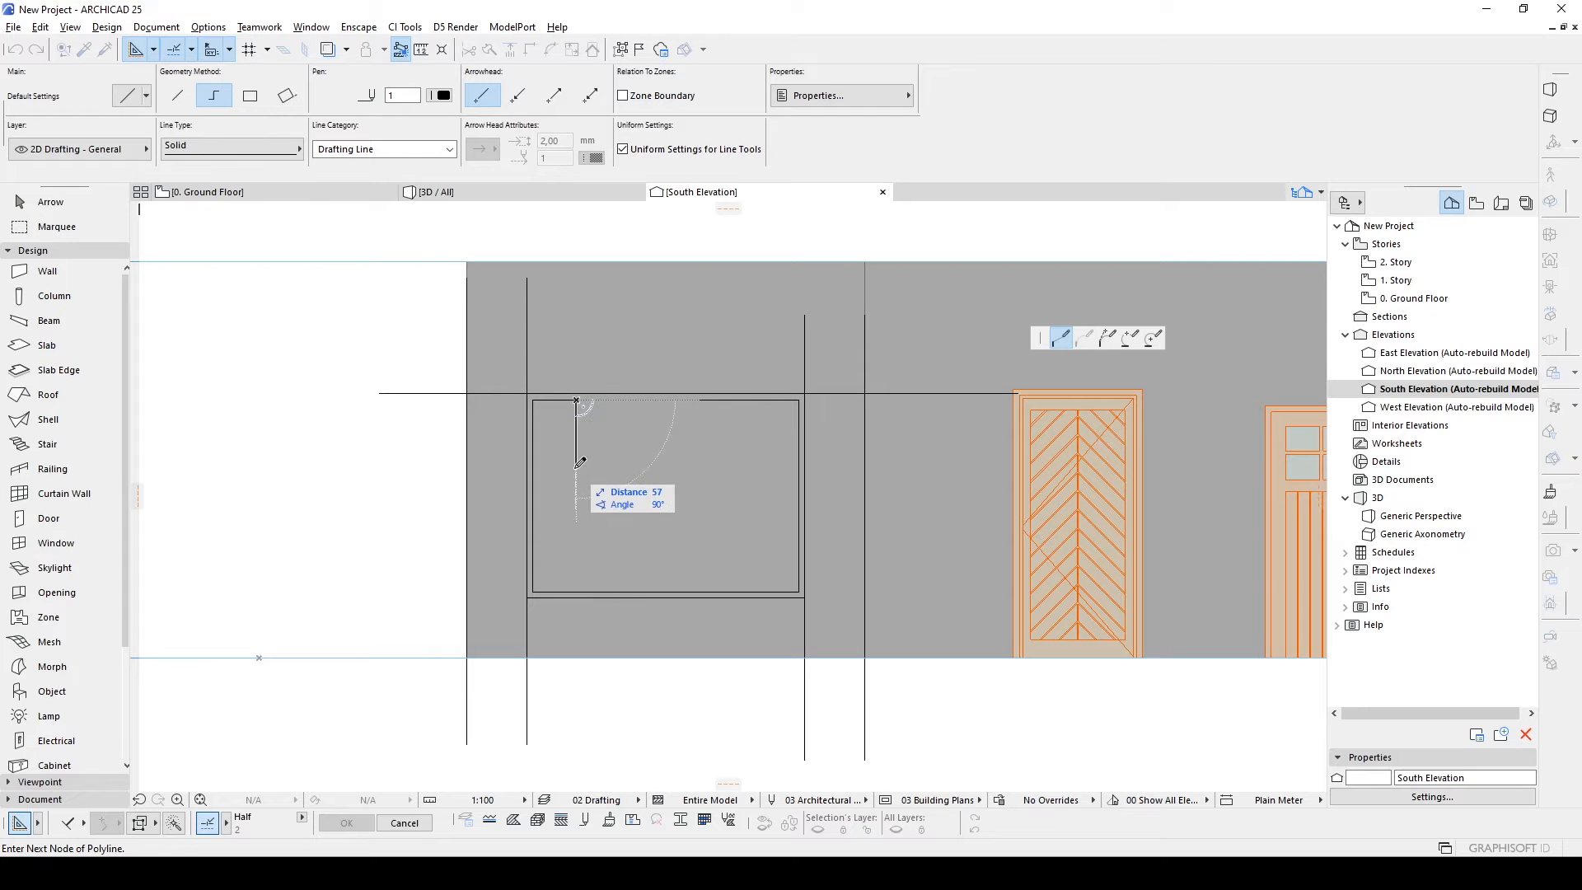
double_click(576, 592)
click(576, 438)
click(649, 438)
double_click(650, 399)
Draw the division lines for the narrow tall panel and the stacked panels in the upper east part of the frame.
click(649, 479)
double_click(686, 399)
click(687, 435)
click(735, 434)
double_click(735, 400)
Subdivide the second column below its top panel with short vertical and horizontal lines, and extend its east divider down to the frame.
click(622, 438)
click(622, 514)
click(649, 514)
double_click(649, 479)
click(576, 493)
double_click(622, 492)
scroll(624, 492, up, 2)
double_click(549, 526)
Divide the lower east part of the frame into irregular rectangular panels with short vertical and horizontal lines.
scroll(563, 527, down, 2)
middle_drag(564, 528, 581, 482)
click(658, 482)
double_click(657, 574)
click(657, 514)
click(727, 514)
double_click(728, 440)
middle_drag(709, 514, 663, 486)
click(681, 486)
click(727, 486)
double_click(728, 517)
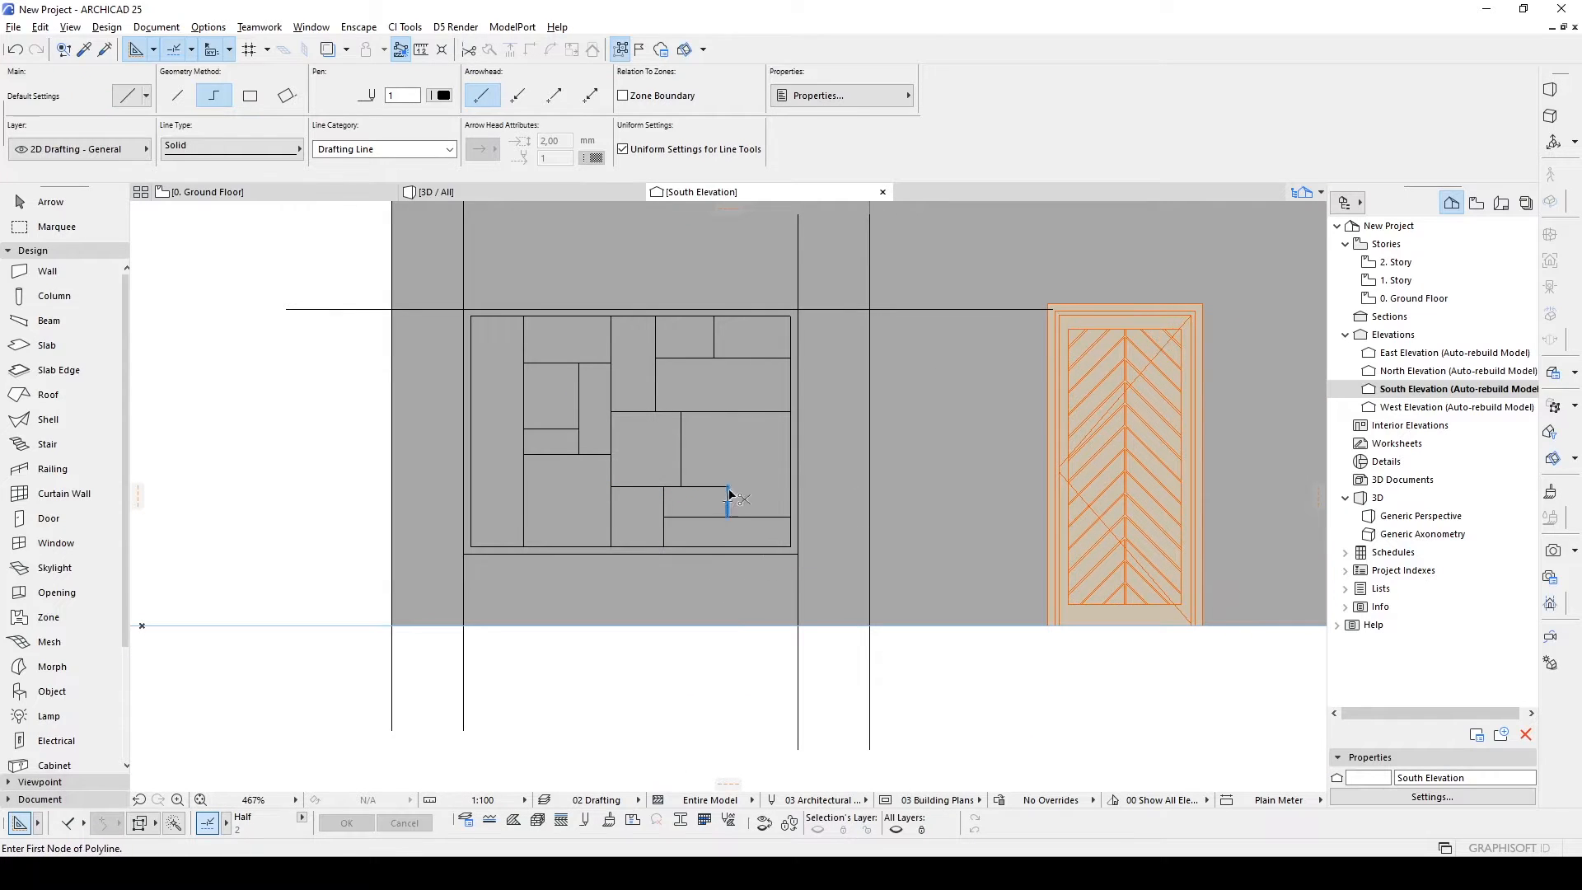
click(728, 486)
double_click(727, 411)
key(Escape)
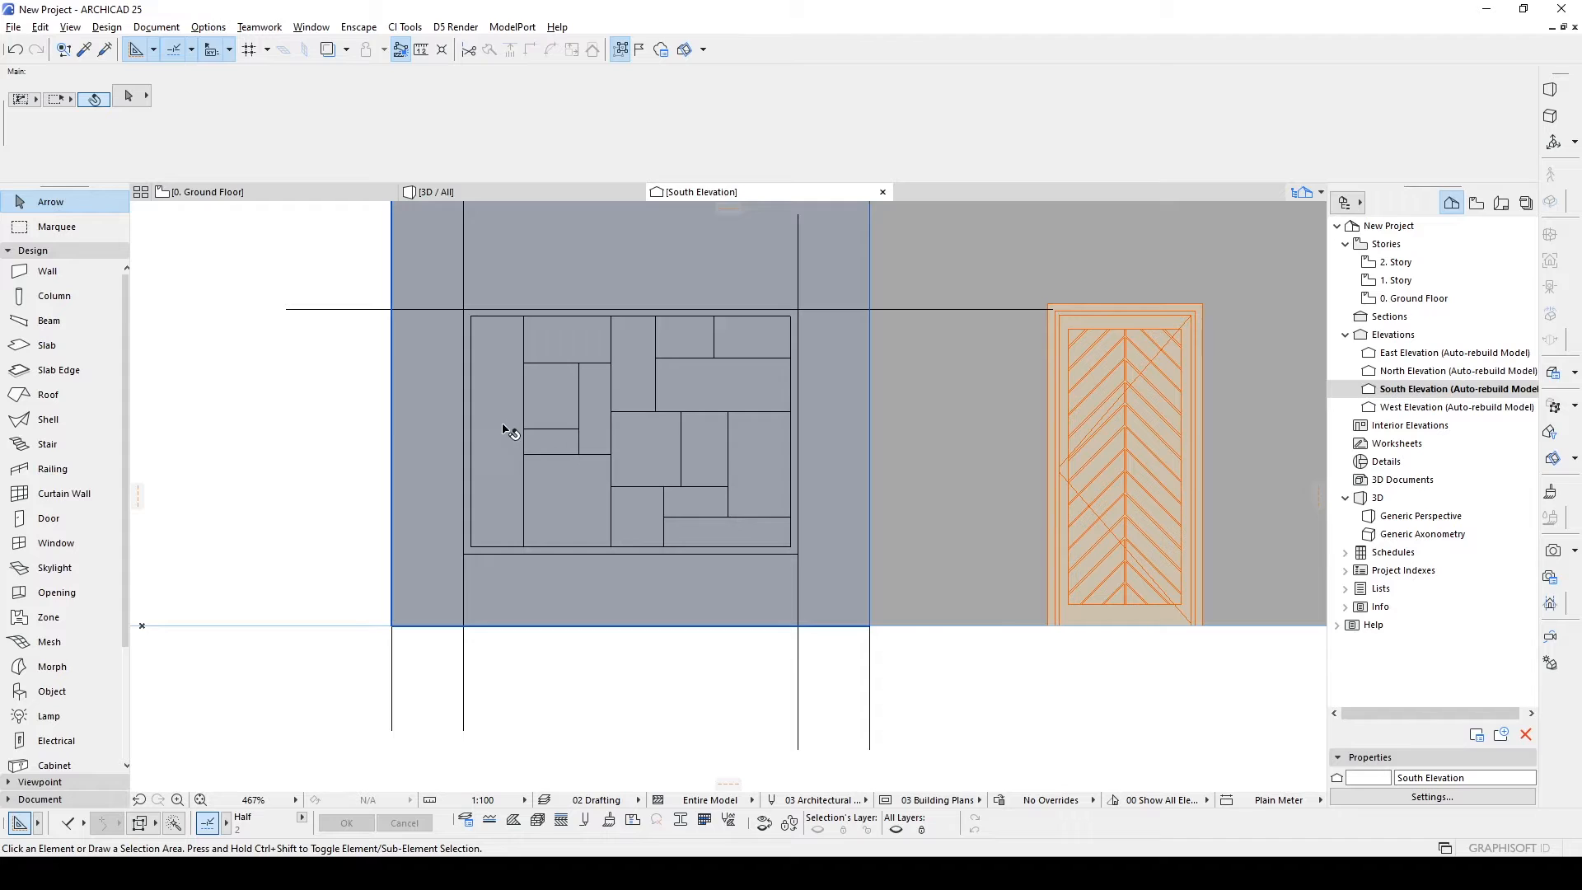
Enable the Offset constraint for the Line tool and trace the tall westernmost panel with an outline offset 2 cm inward.
click(83, 824)
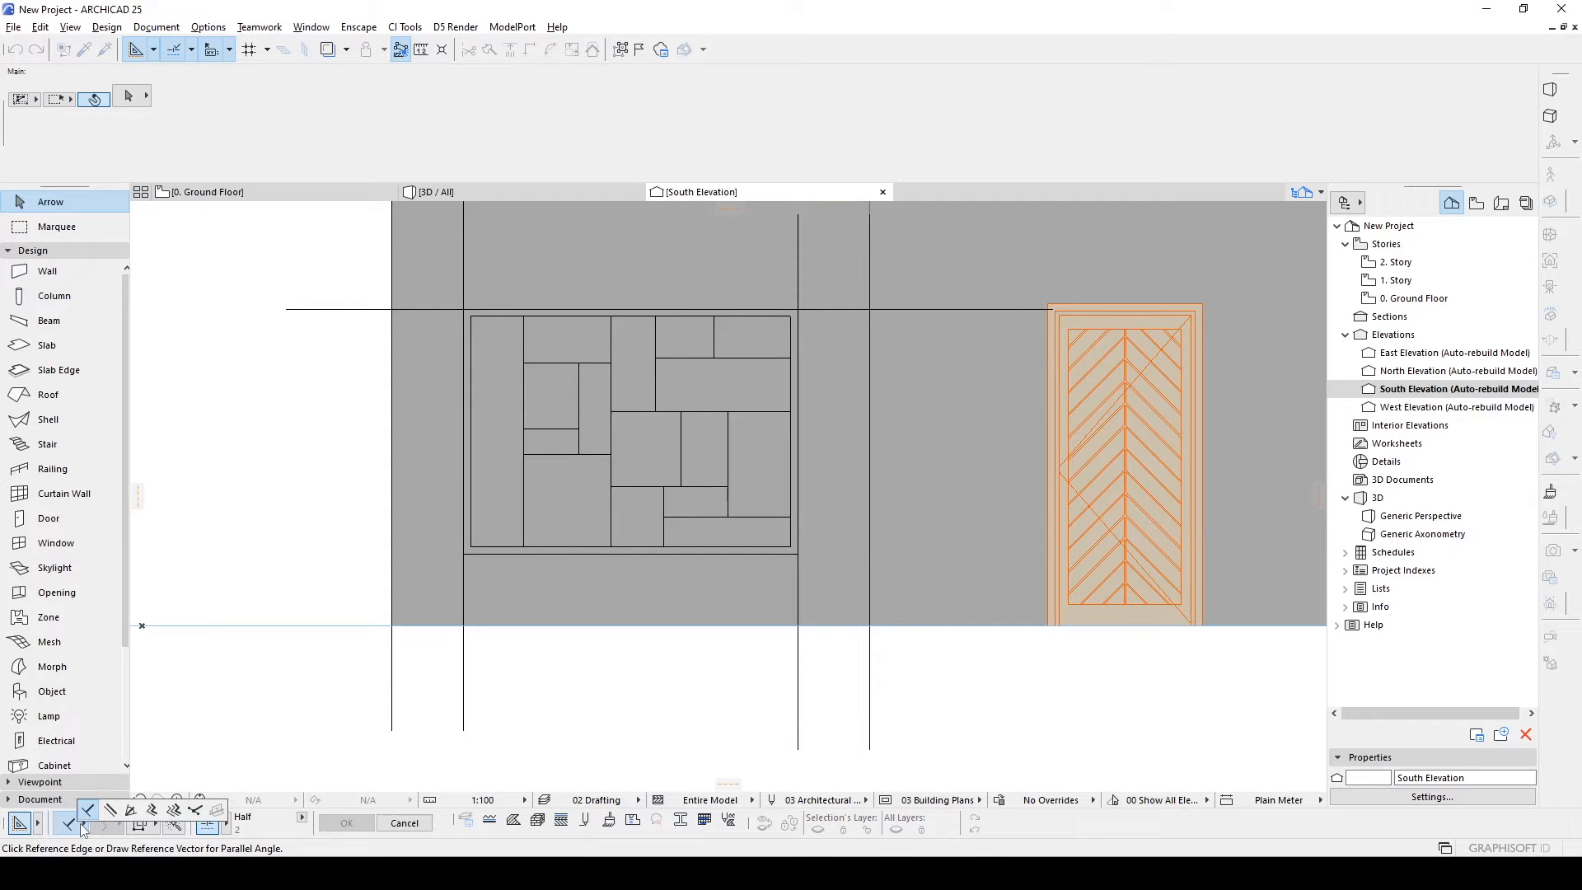
click(153, 817)
mouse_move(519, 453)
middle_down()
mouse_move(548, 586)
mouse_move(527, 452)
middle_up()
key(l)
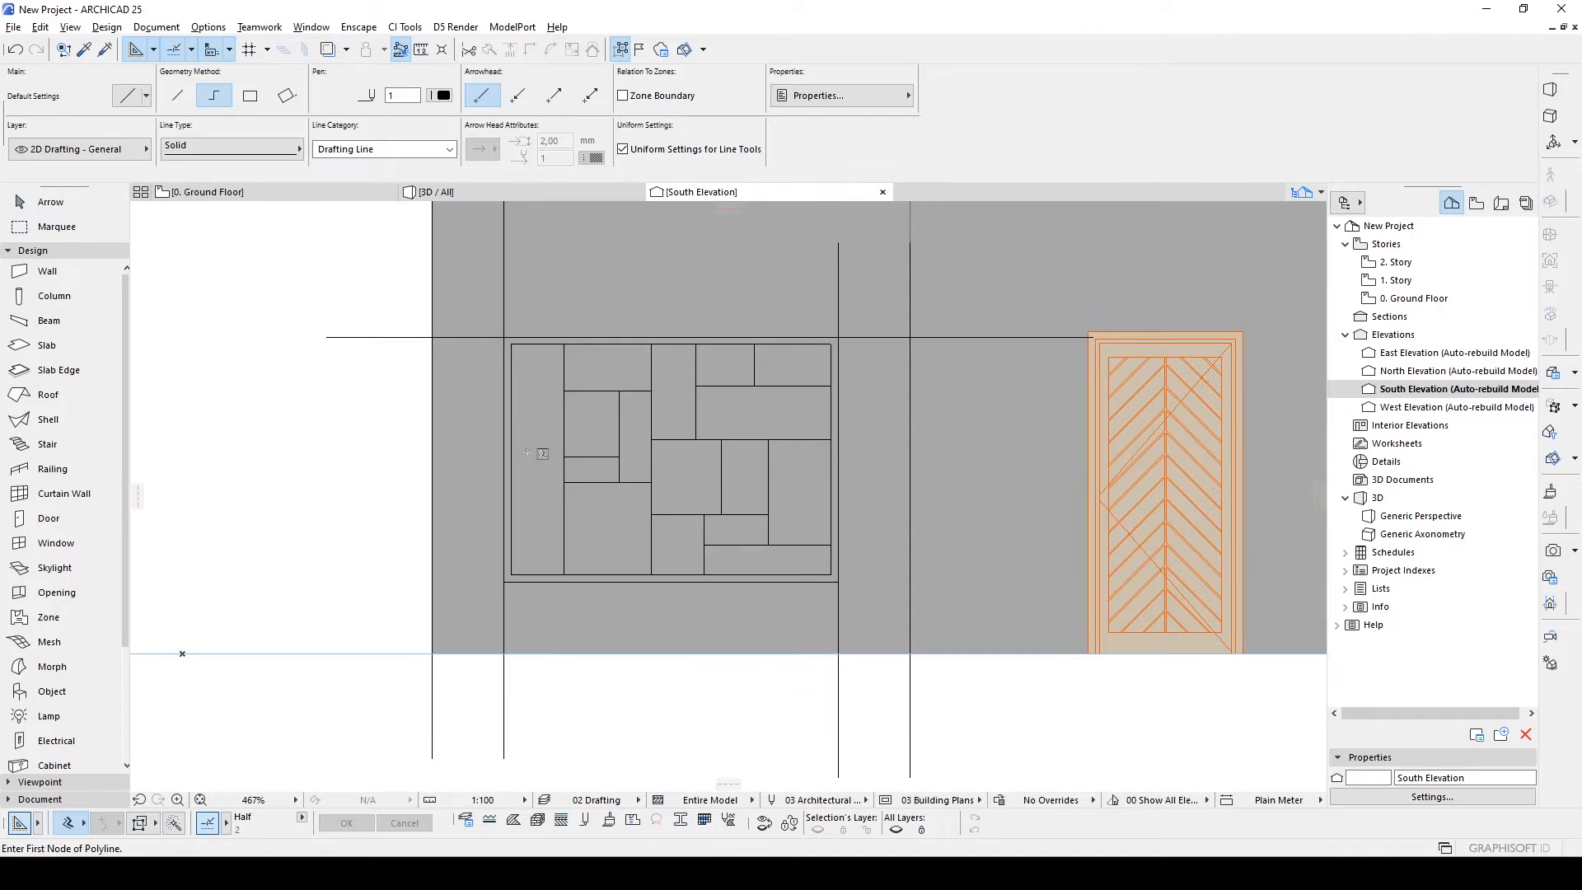
scroll(521, 419, up, 3)
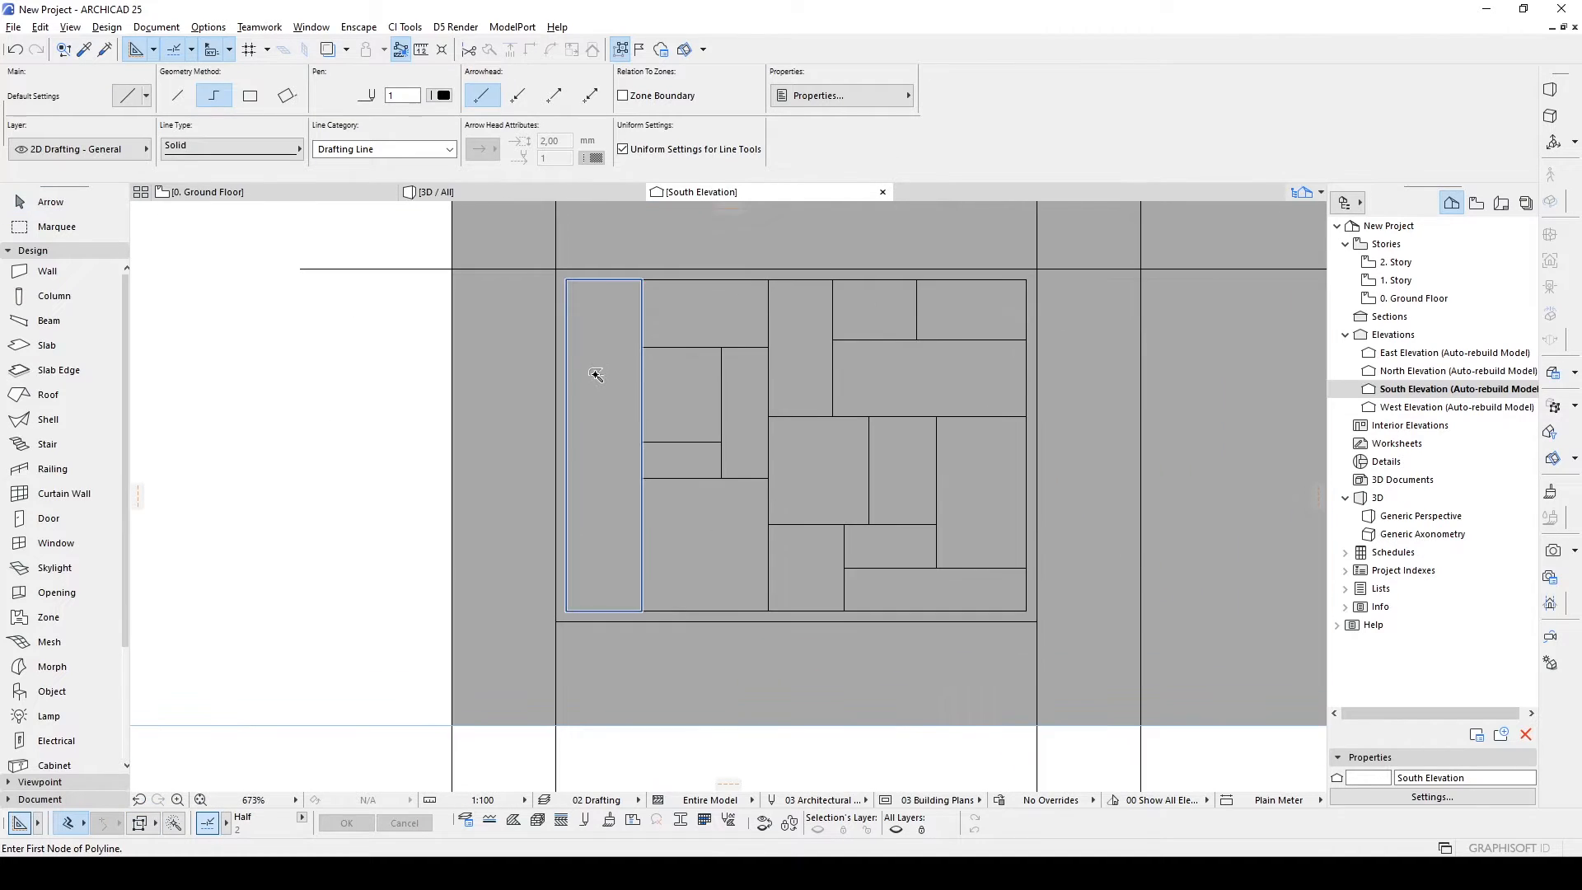
click(566, 373)
text(2)
key(Return)
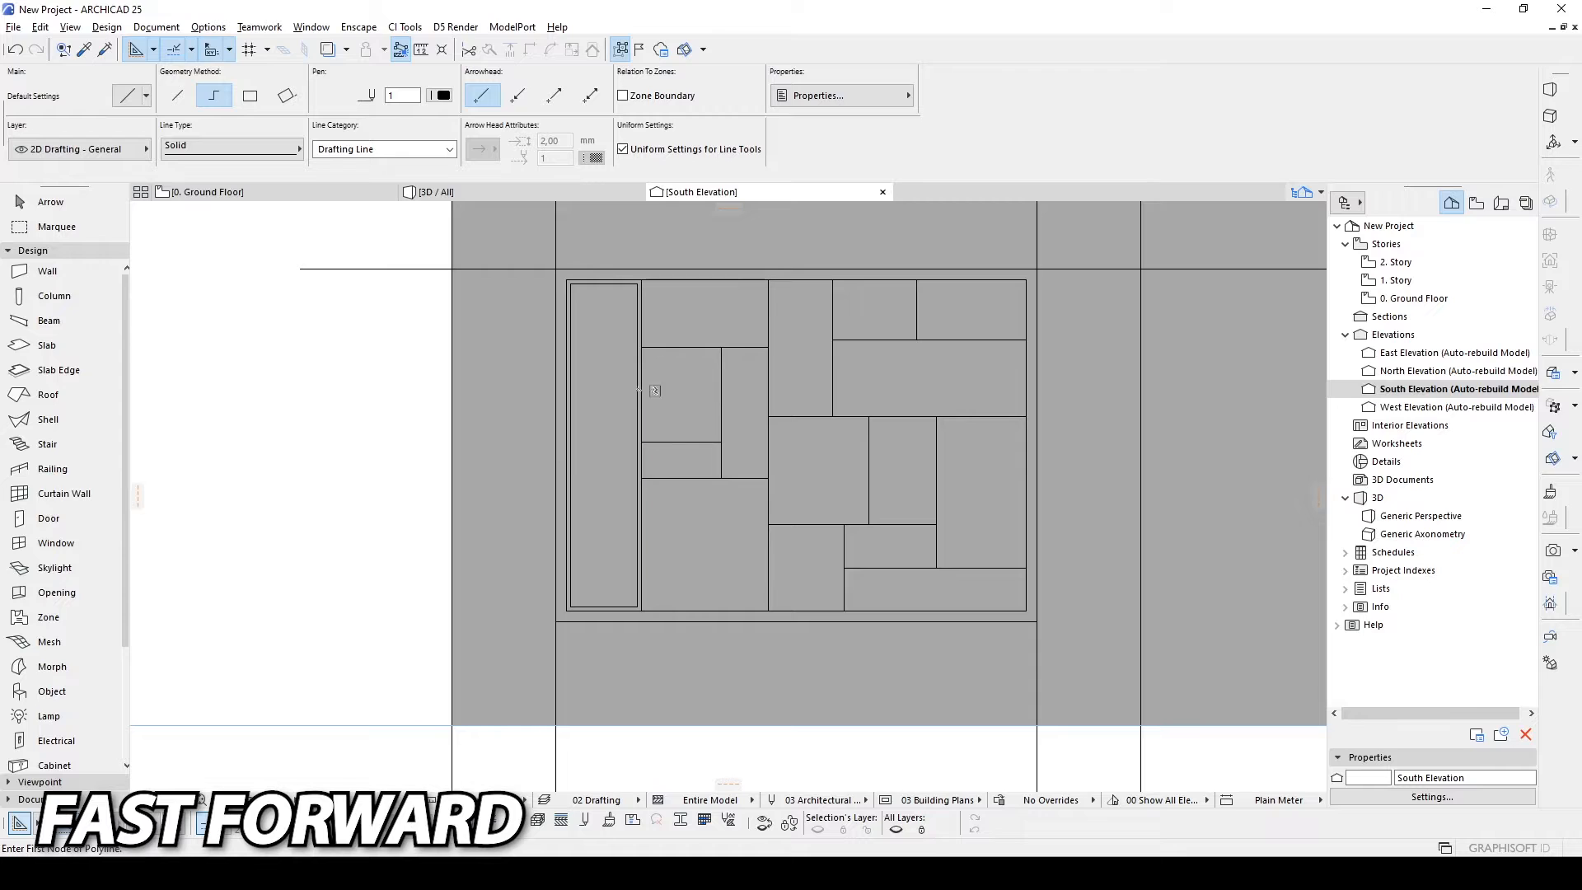
Trace the panels in the second column with outlines offset 2 cm inward.
click(678, 300)
text(2)
key(Return)
click(679, 284)
click(689, 372)
key(Return)
click(691, 452)
key(Return)
click(686, 515)
key(Return)
Trace the panels in the middle of the frame and the wide upper east panel with inward-offset outlines.
click(801, 560)
click(816, 466)
click(68, 822)
click(799, 346)
key(Return)
click(861, 356)
key(Return)
Trace the two top east panels and the remaining lower east panels with inward-offset outlines.
click(871, 301)
click(949, 295)
click(901, 469)
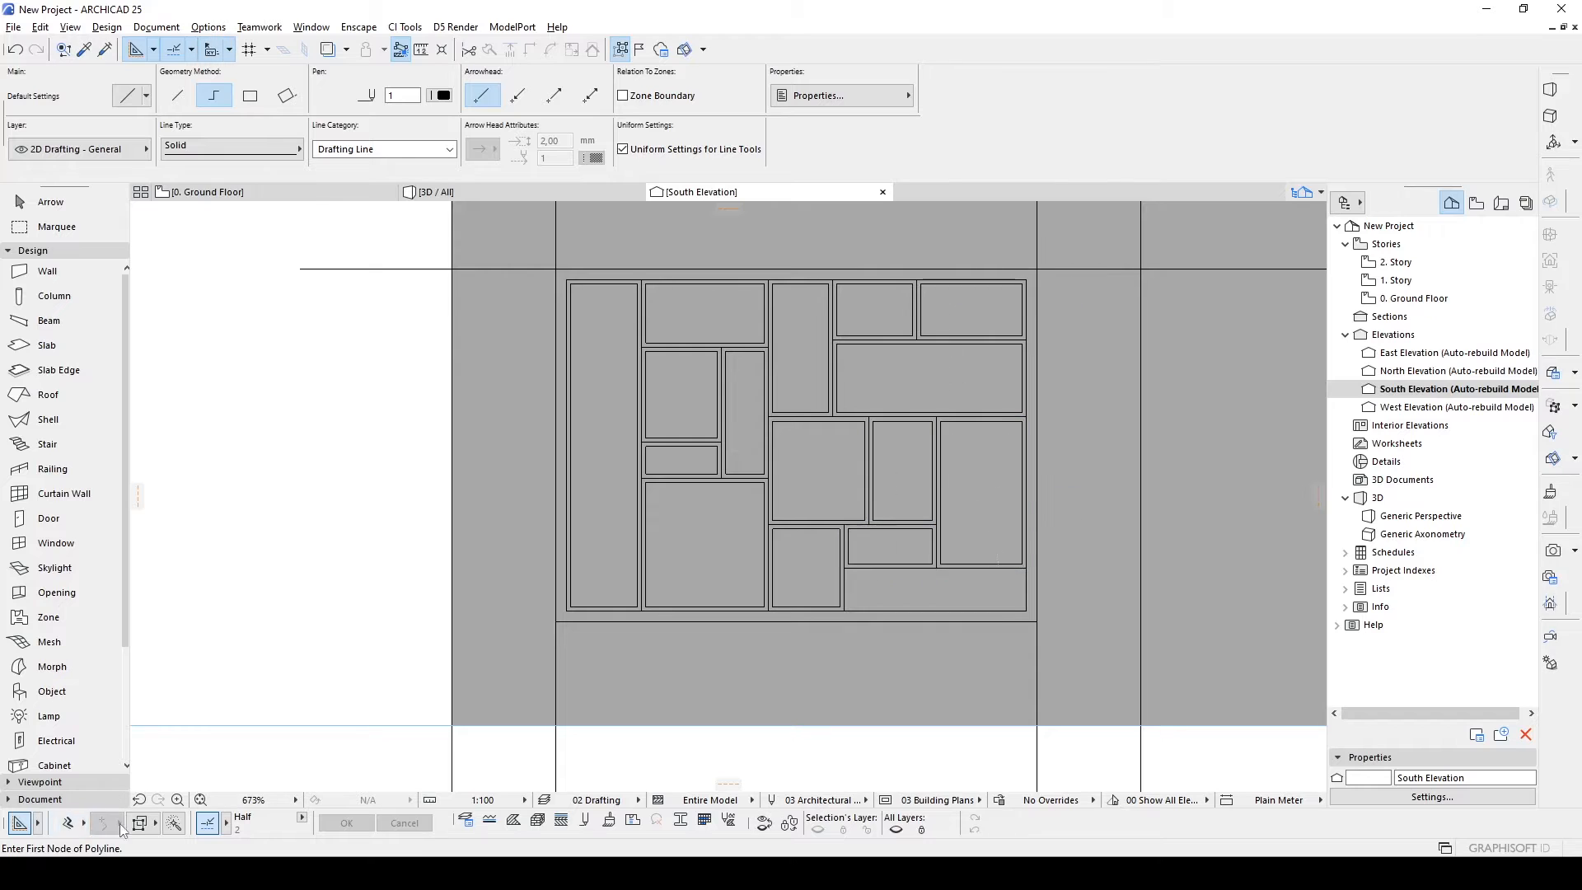
click(935, 600)
scroll(936, 601, down, 2)
middle_drag(1016, 491, 878, 504)
scroll(923, 482, down, 1)
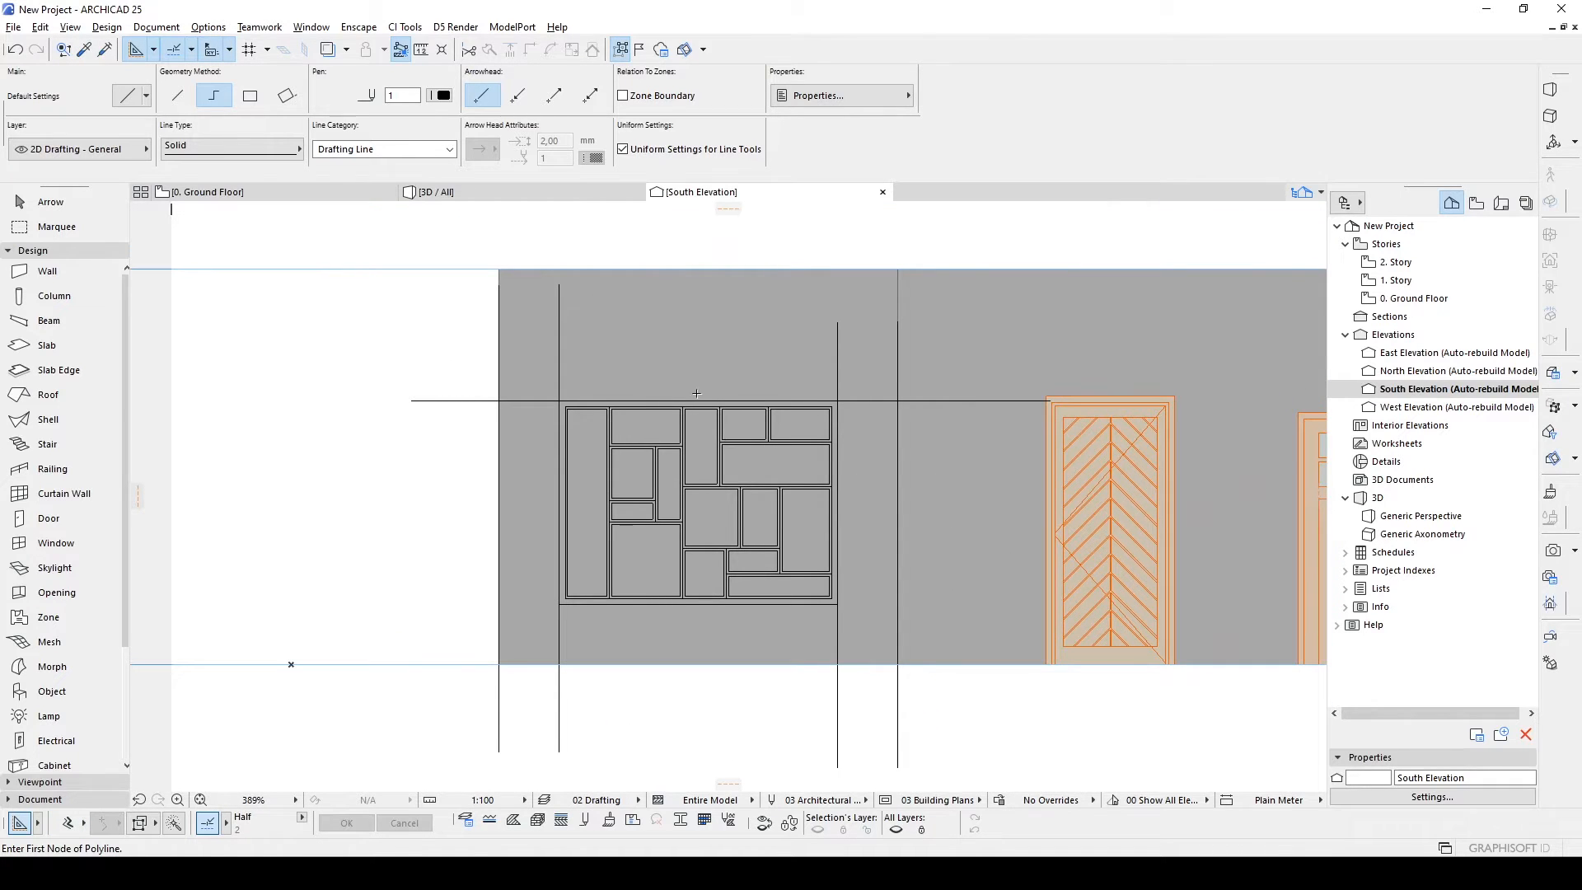
key(Escape)
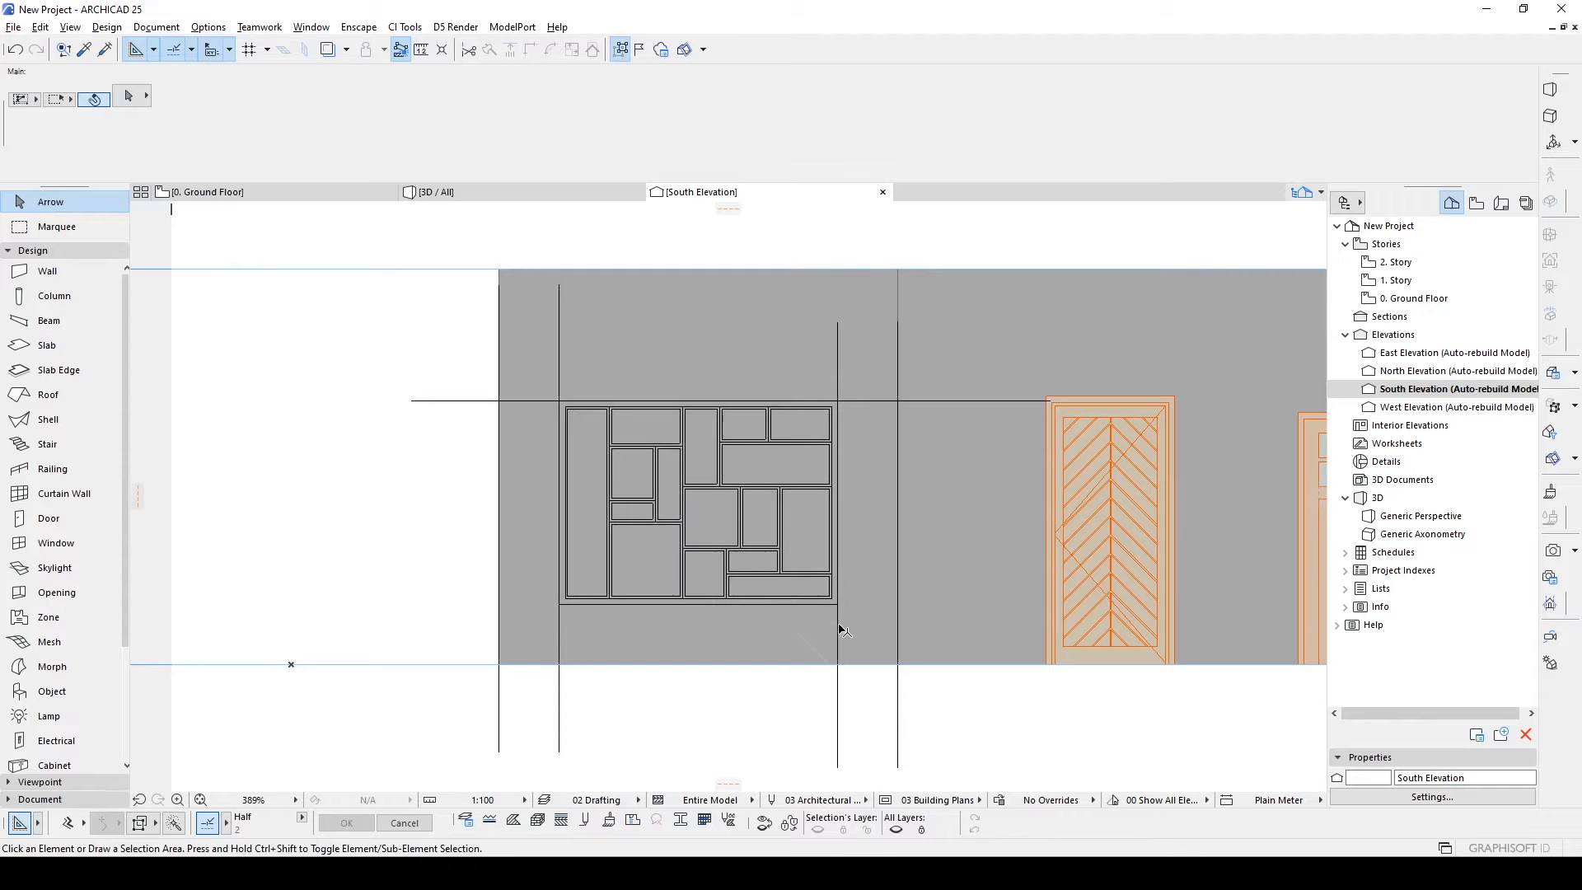
Copy all drafted lines from the south elevation and paste them into the Ground Floor plan, in the empty area south of the building.
key(ctrl+a)
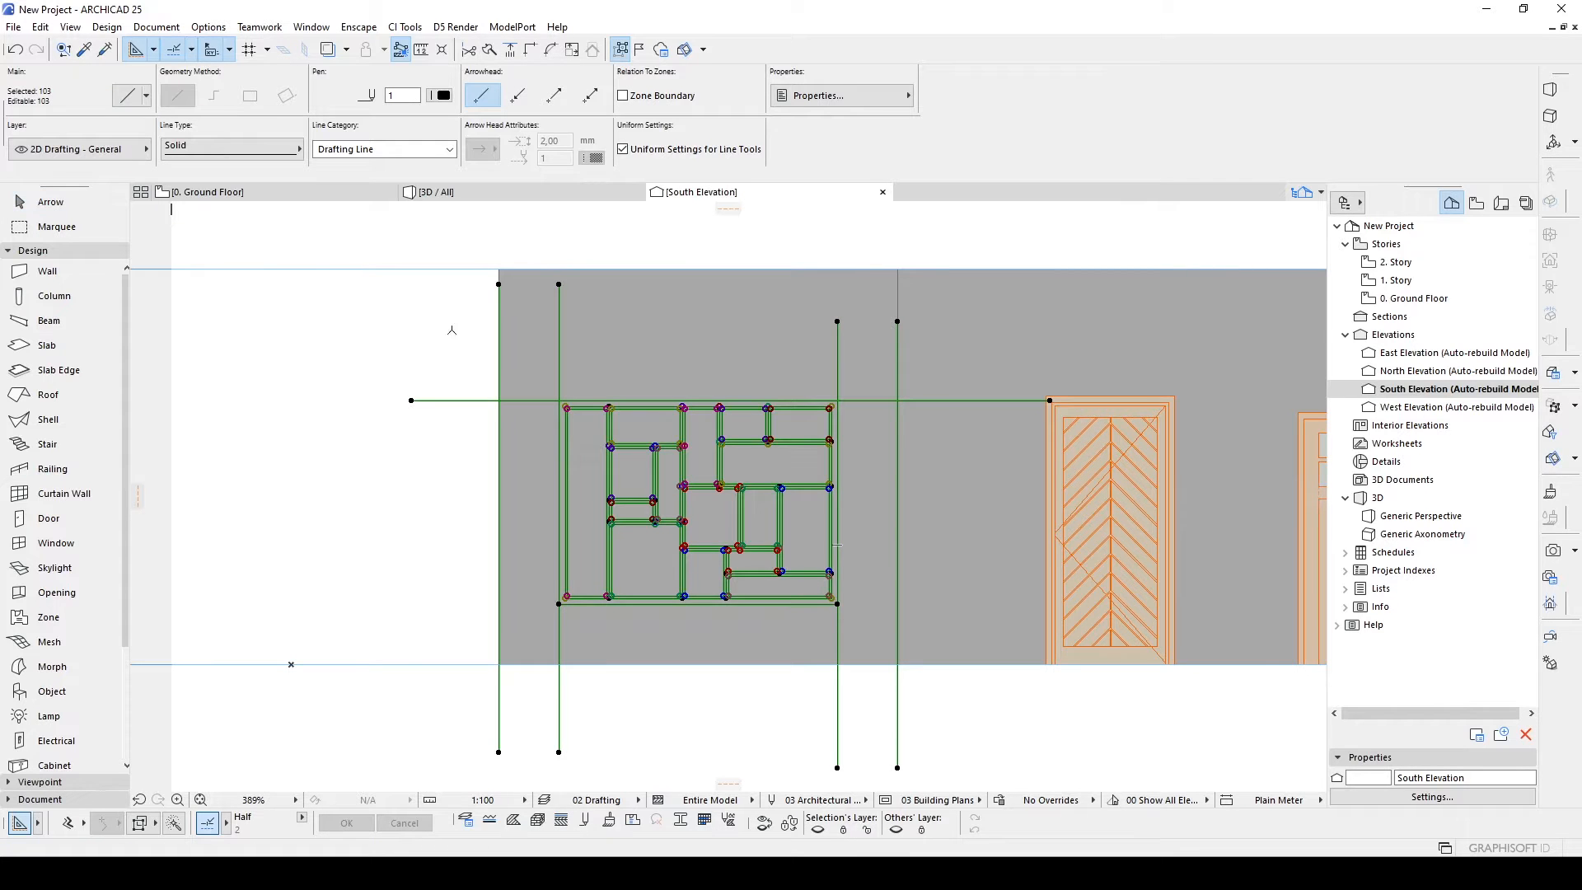
click(225, 195)
scroll(983, 502, down, 1)
scroll(980, 494, down, 2)
key(Escape)
scroll(981, 494, down, 1)
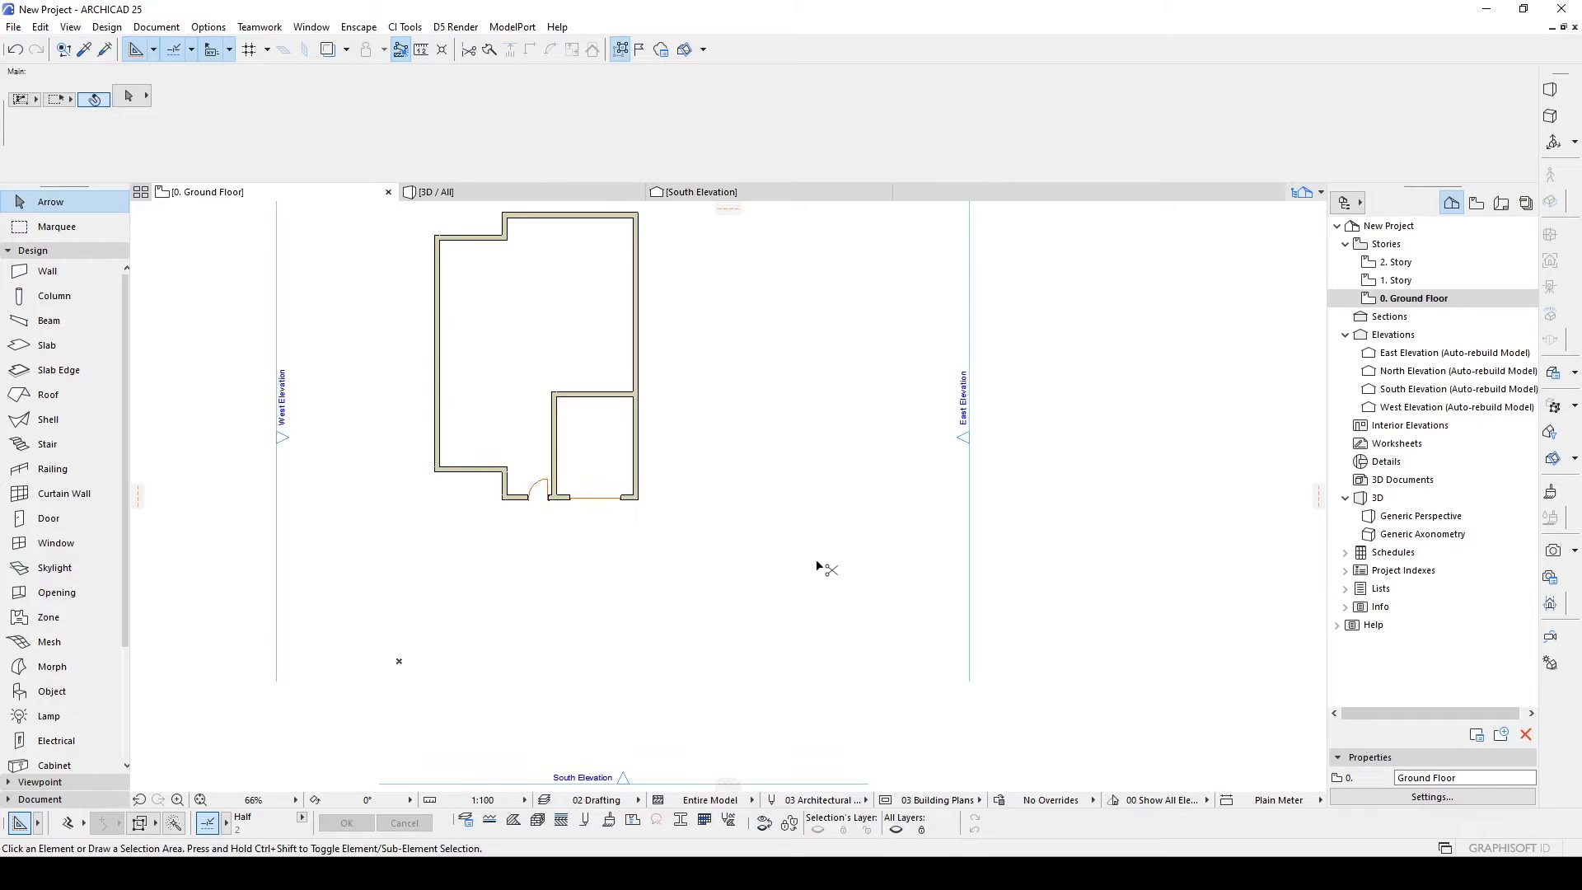
key(ctrl+v)
click(600, 659)
scroll(602, 651, up, 8)
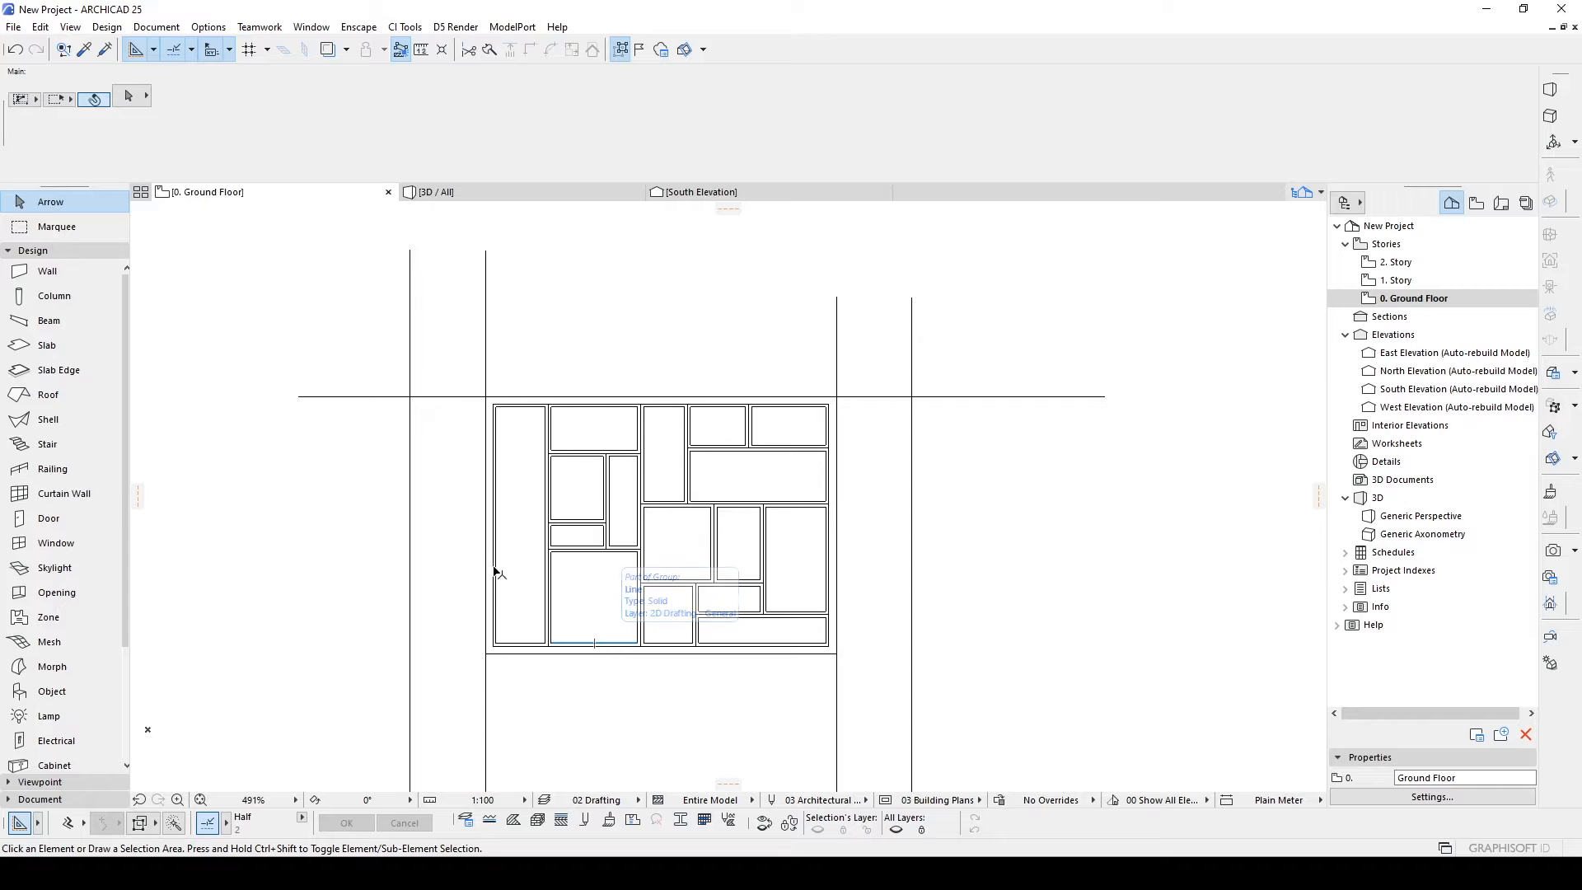
Set the Slab tool's defaults to a basic Concrete - Structural structure with a thickness of 5 cm.
click(48, 346)
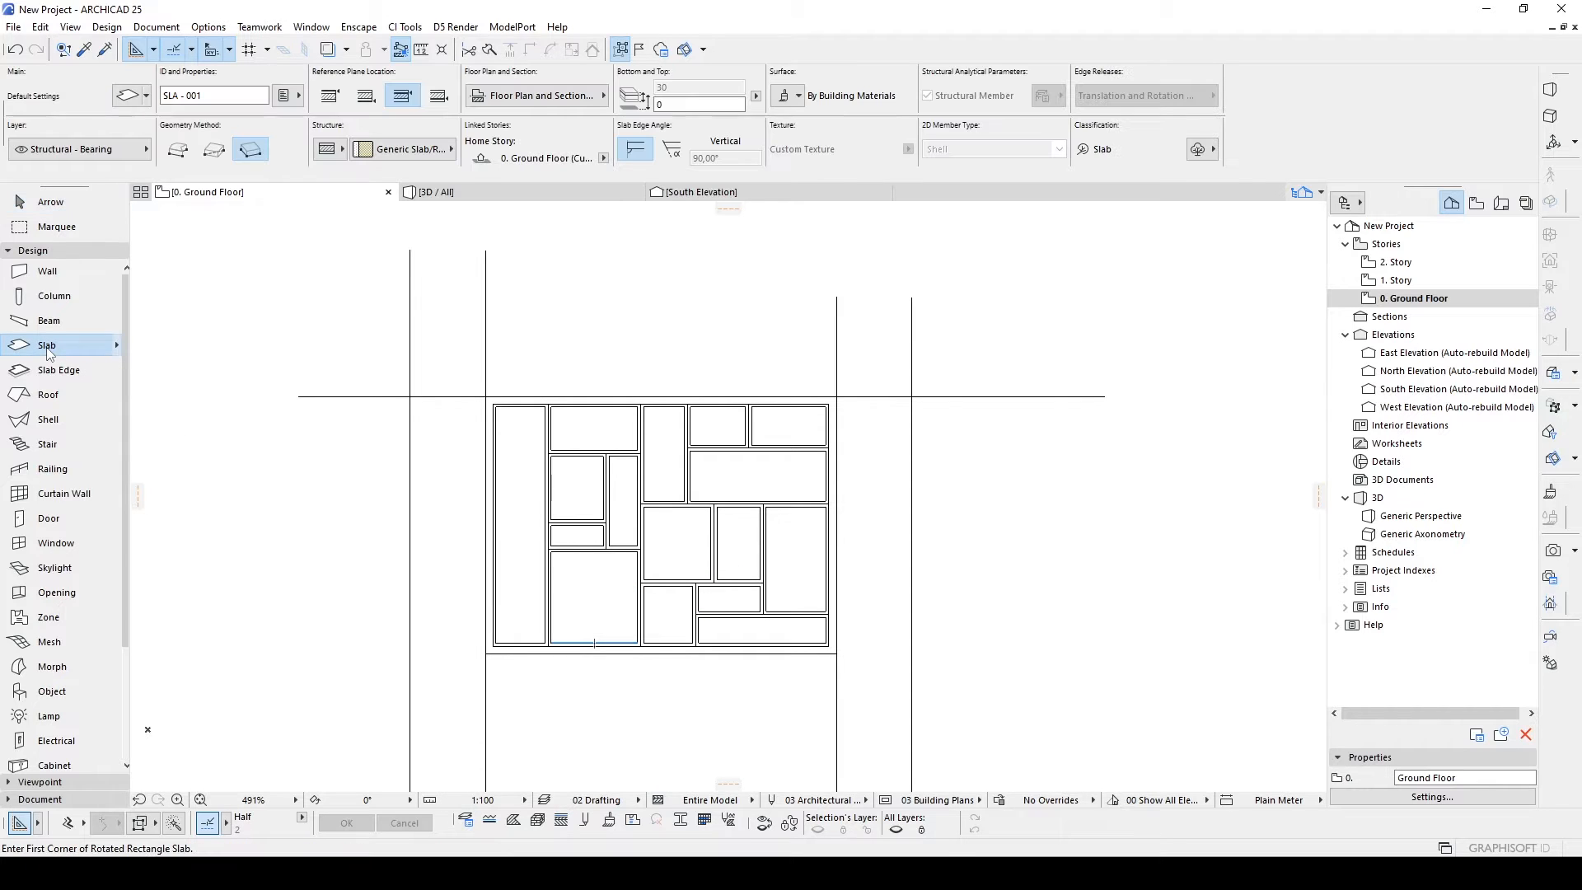
click(323, 154)
click(334, 148)
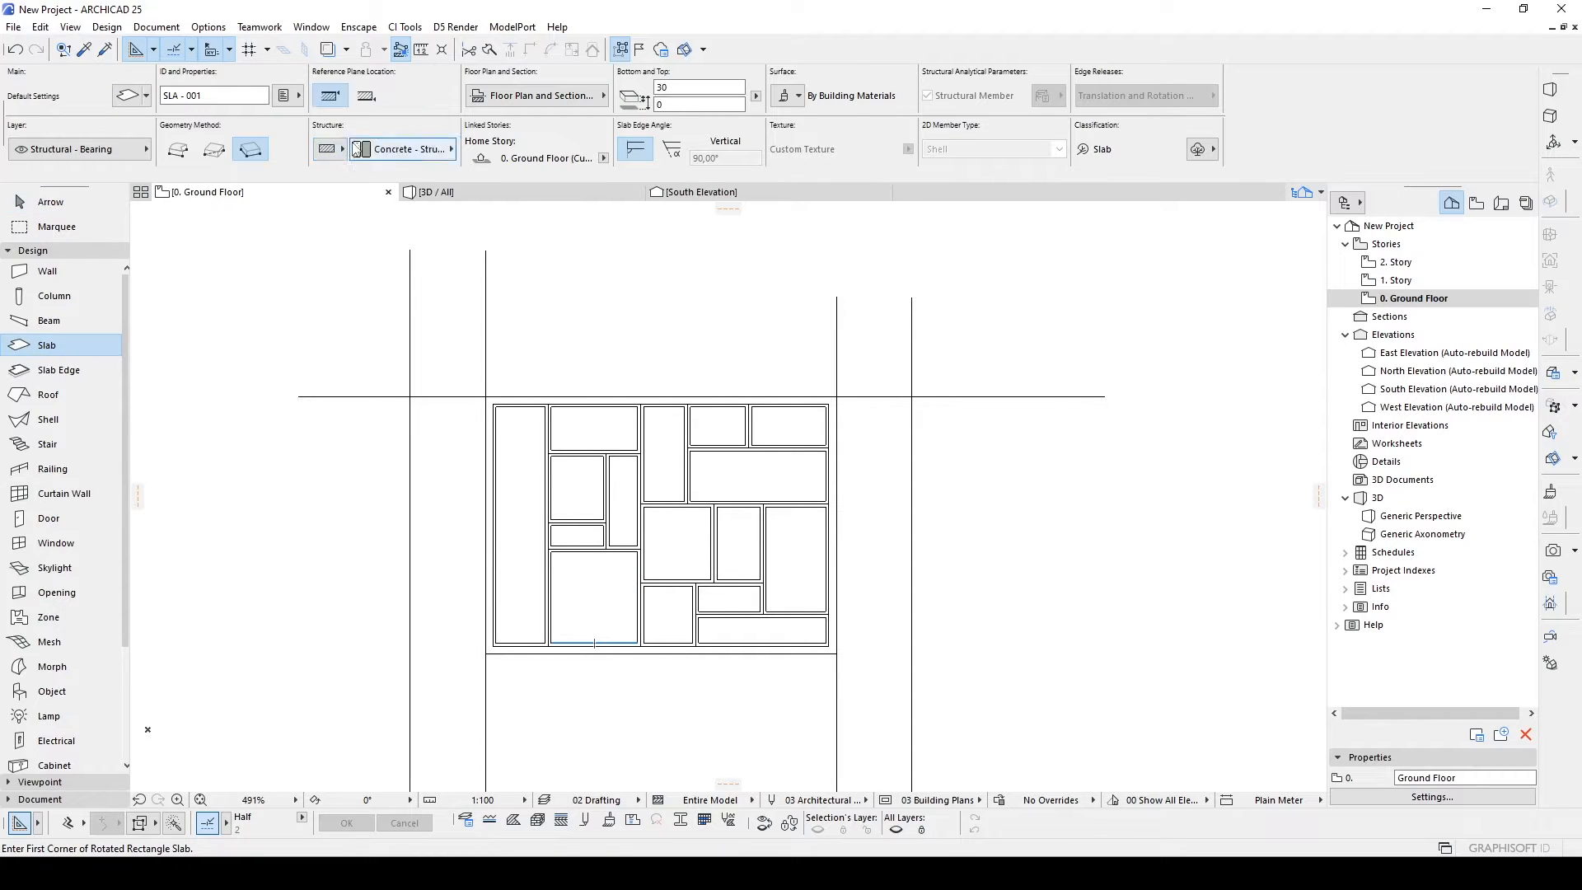
middle_drag(681, 372, 736, 345)
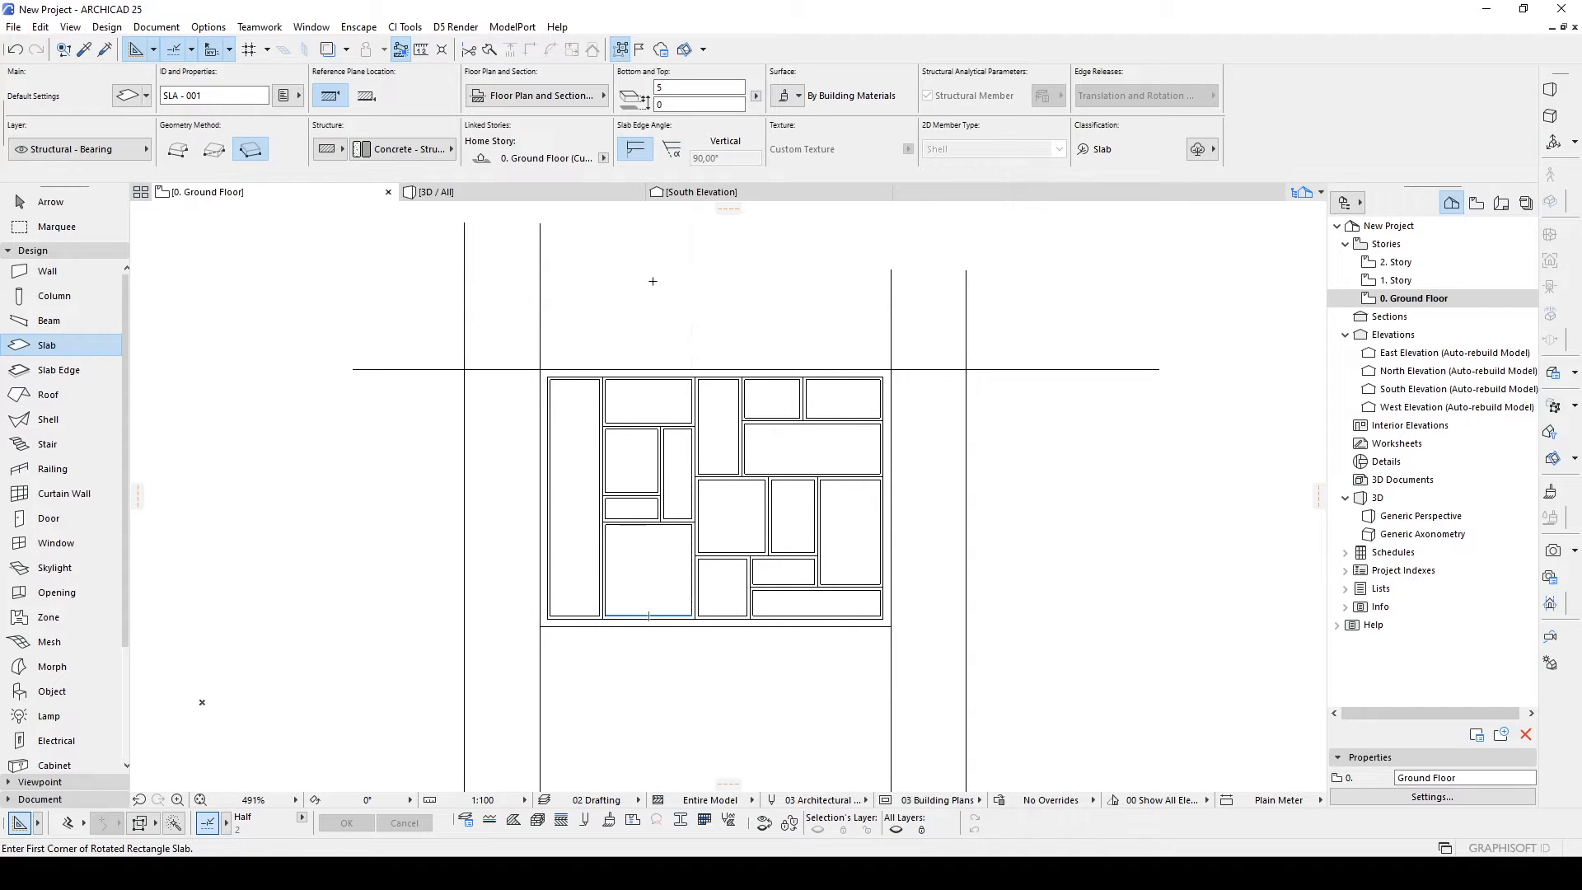
Override the default slab's top, edge and bottom surfaces with Paint - Dark Gray, linking all three.
key(ctrl+t)
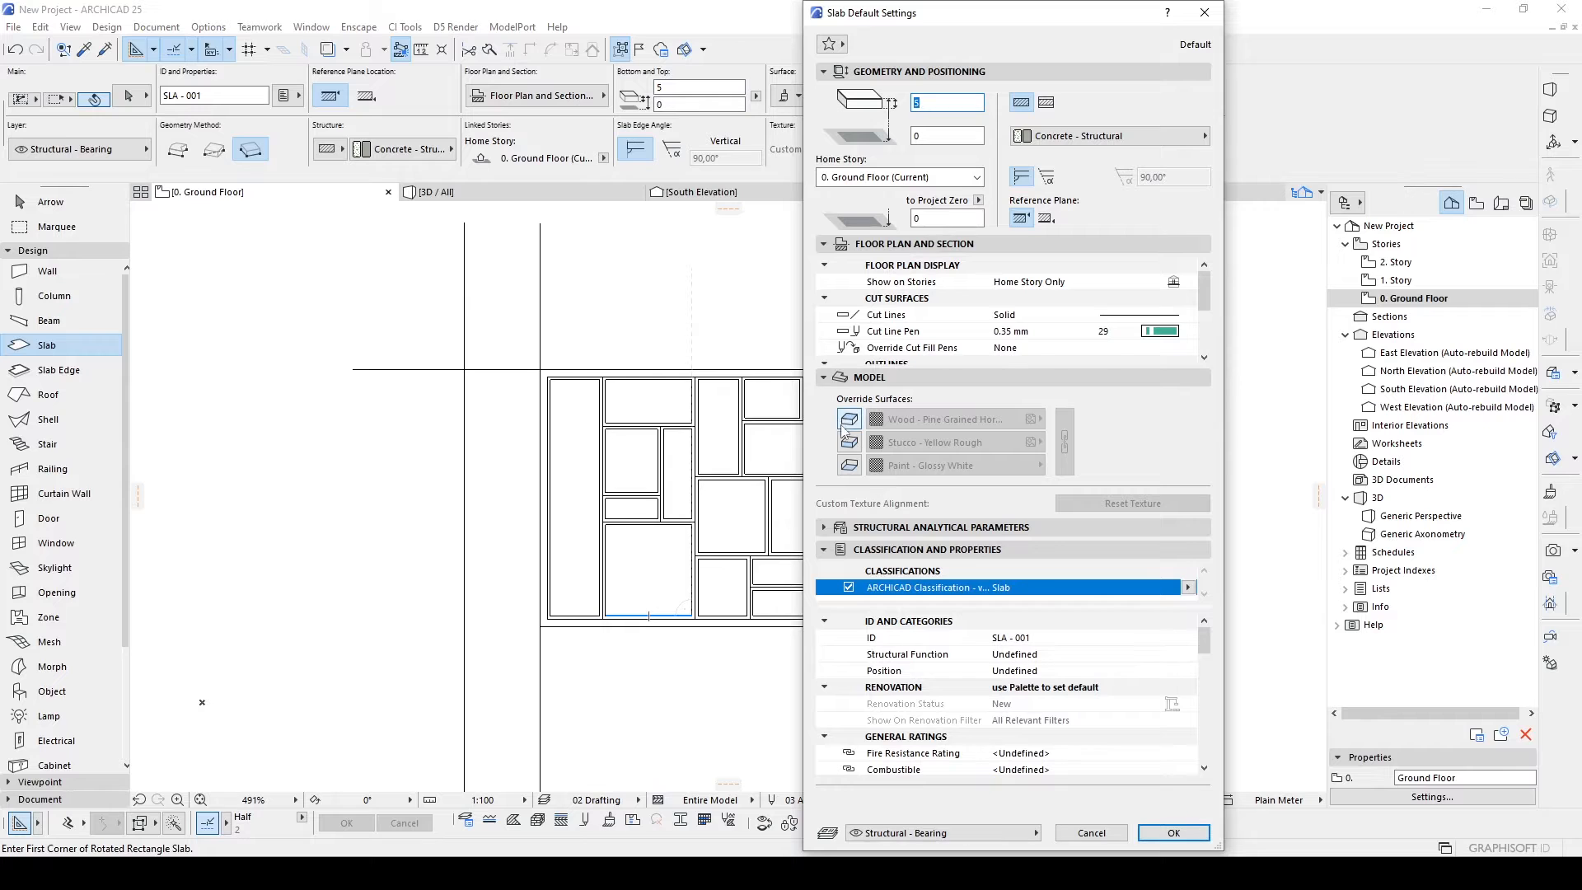
click(850, 442)
click(850, 464)
click(1064, 442)
click(955, 442)
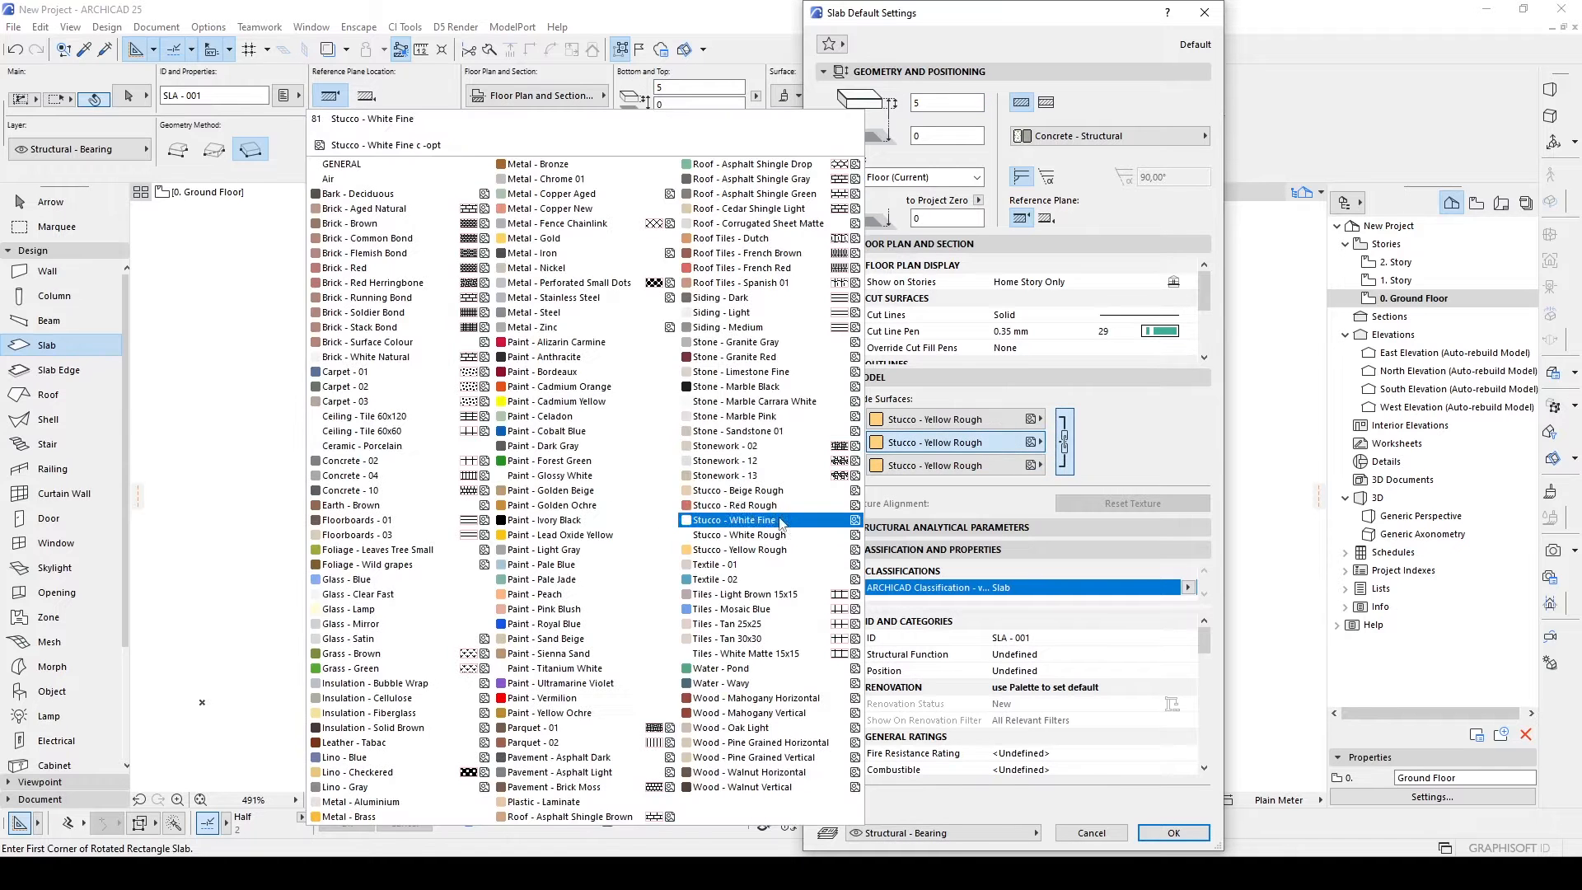
click(532, 447)
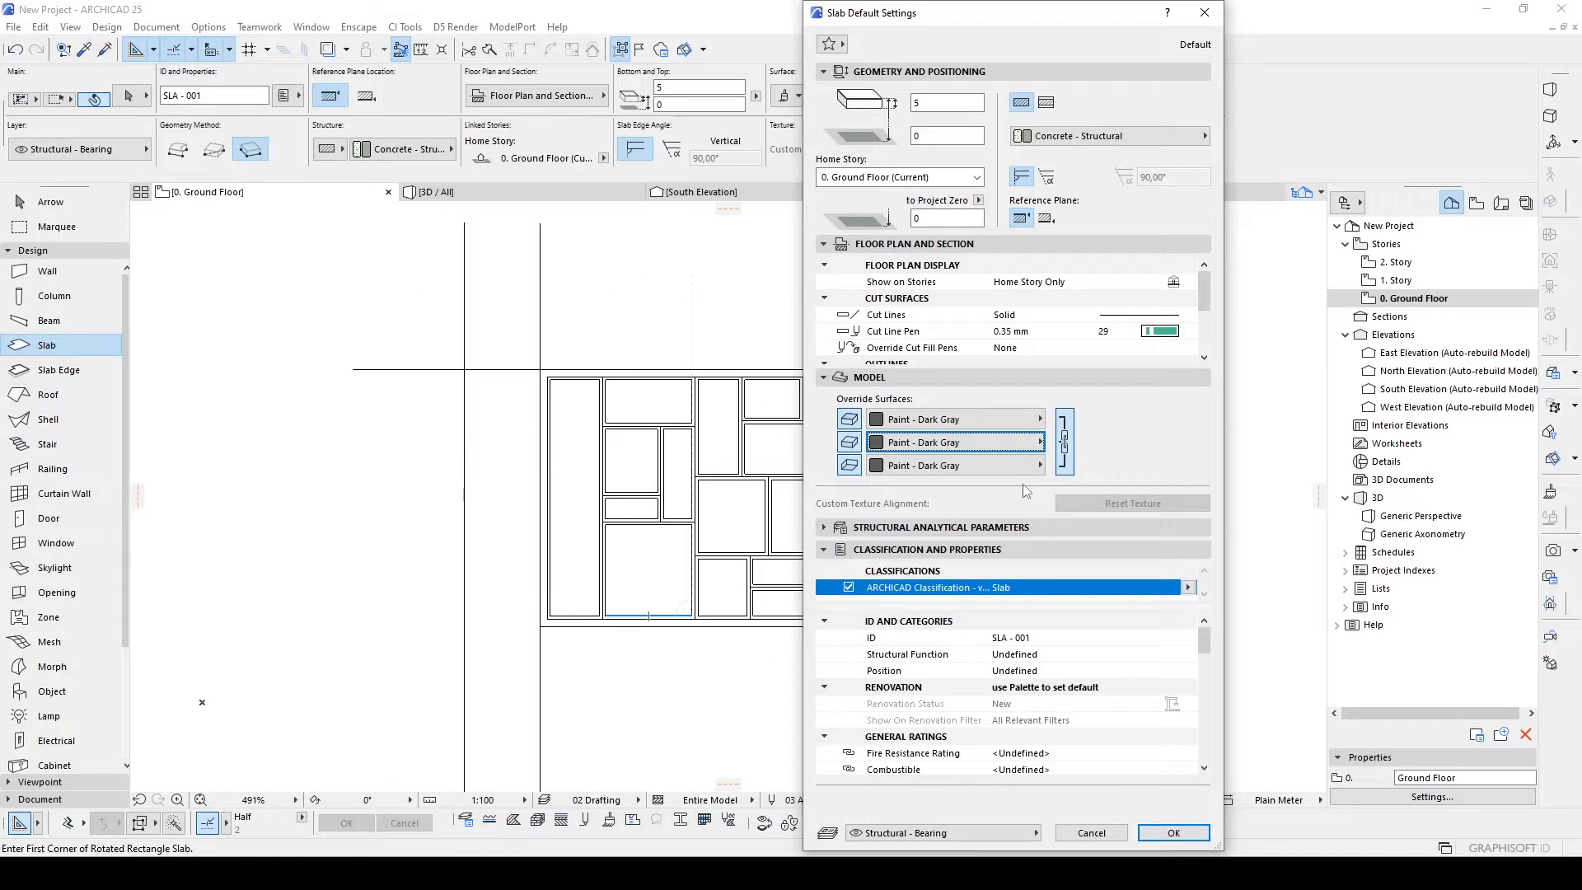
click(1178, 835)
Create a slab filling the outer frame rectangle of the pasted panel drawing with the Magic Wand.
middle_drag(752, 519, 882, 523)
scroll(861, 506, up, 1)
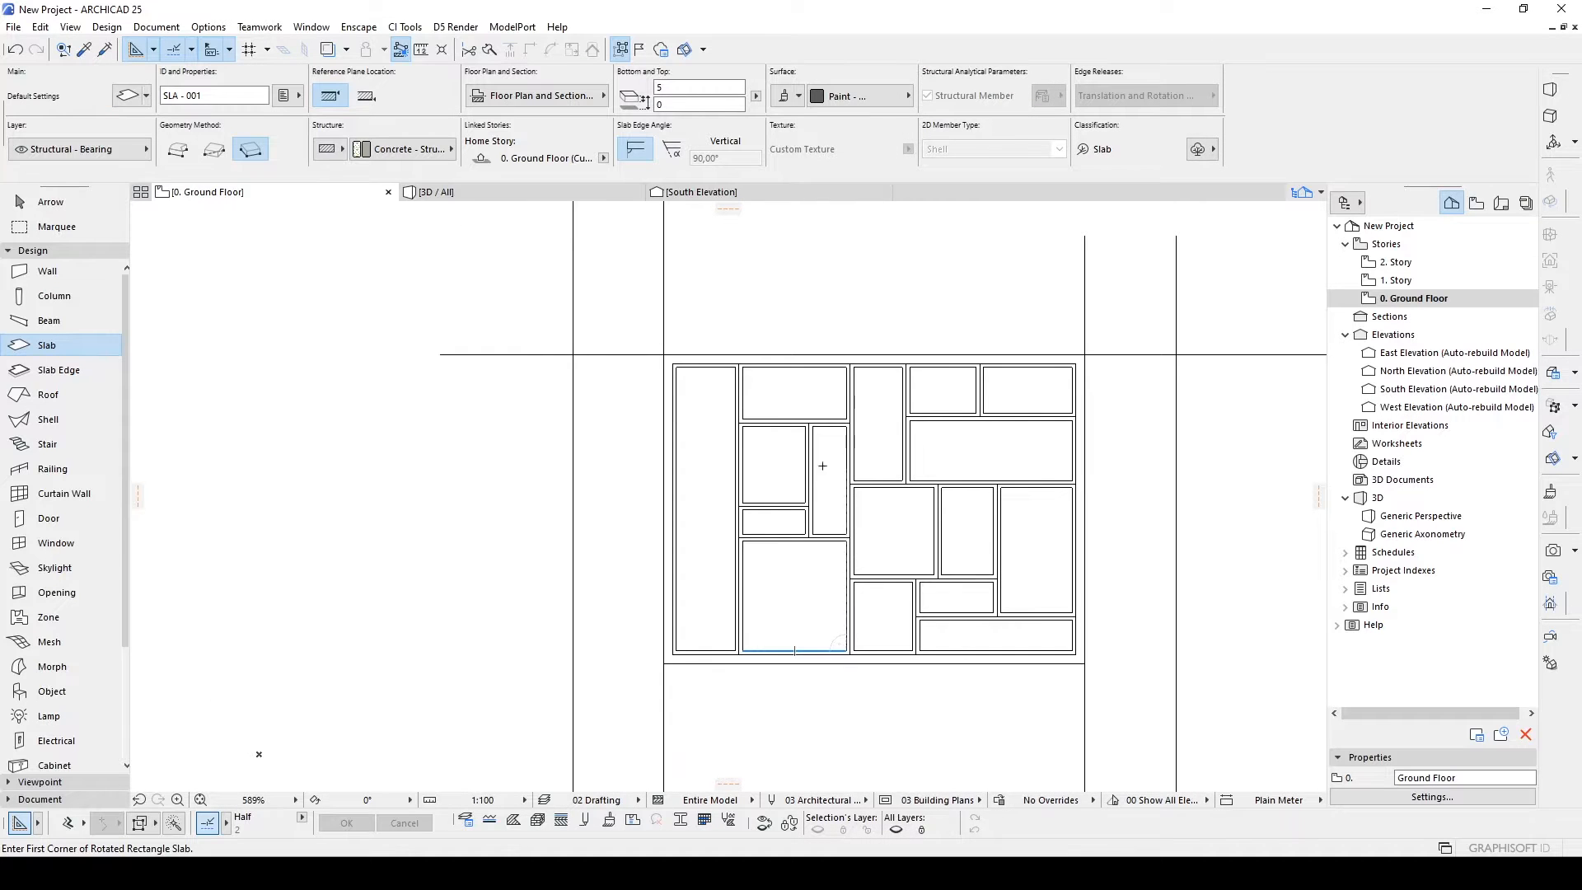
scroll(682, 368, up, 5)
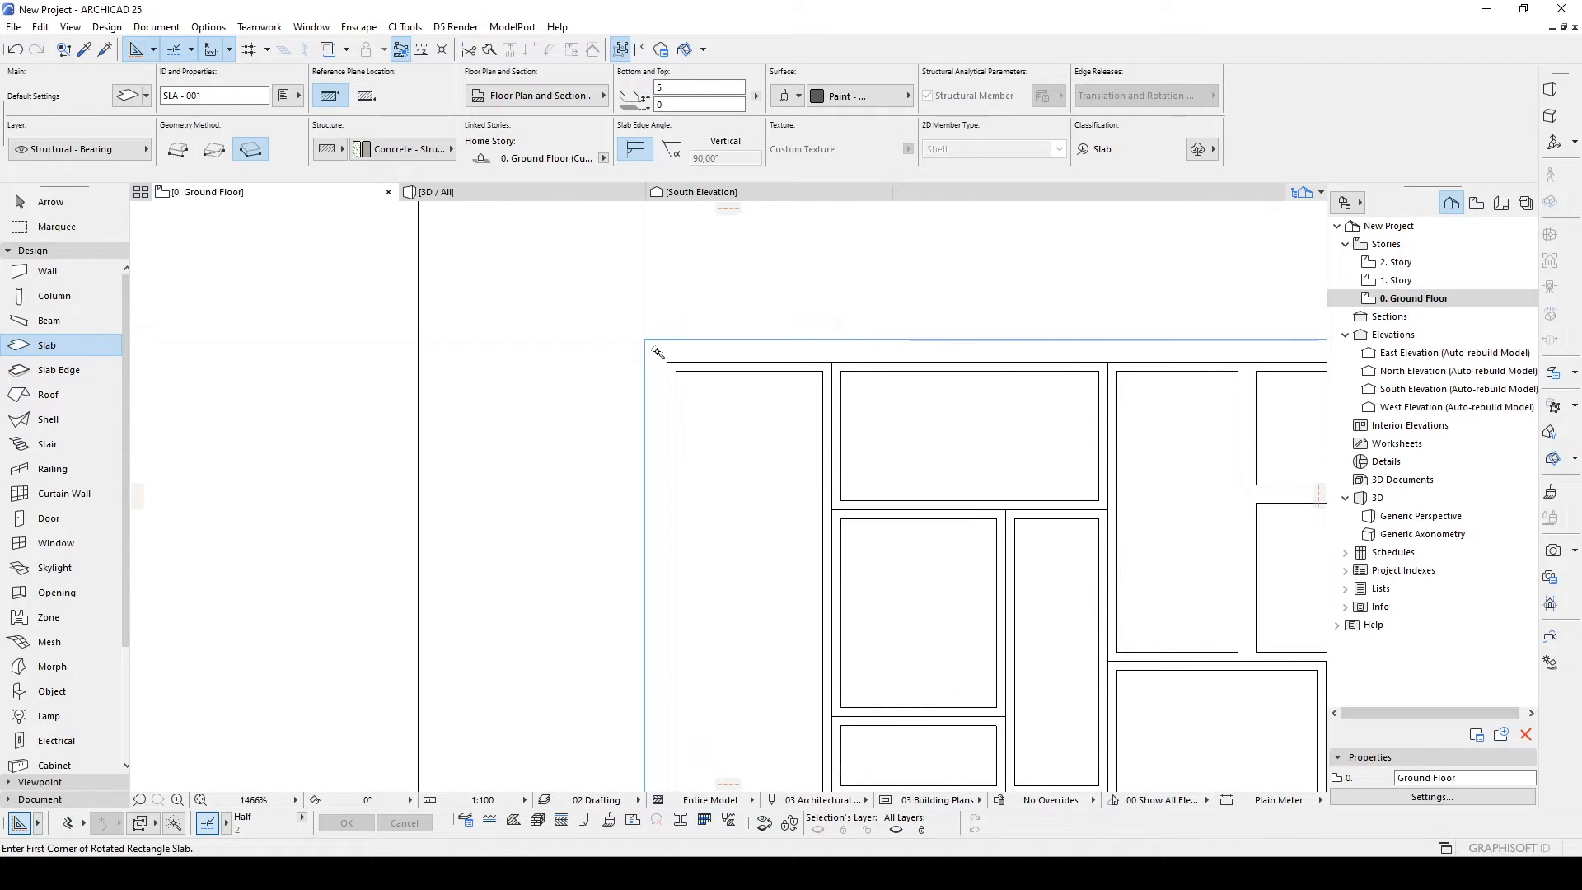
key(Escape)
click(671, 352)
Subtract the inner border rectangle from the dark gray slab using the rectangular method, leaving only the outer frame border.
scroll(671, 354, down, 5)
scroll(678, 366, up, 5)
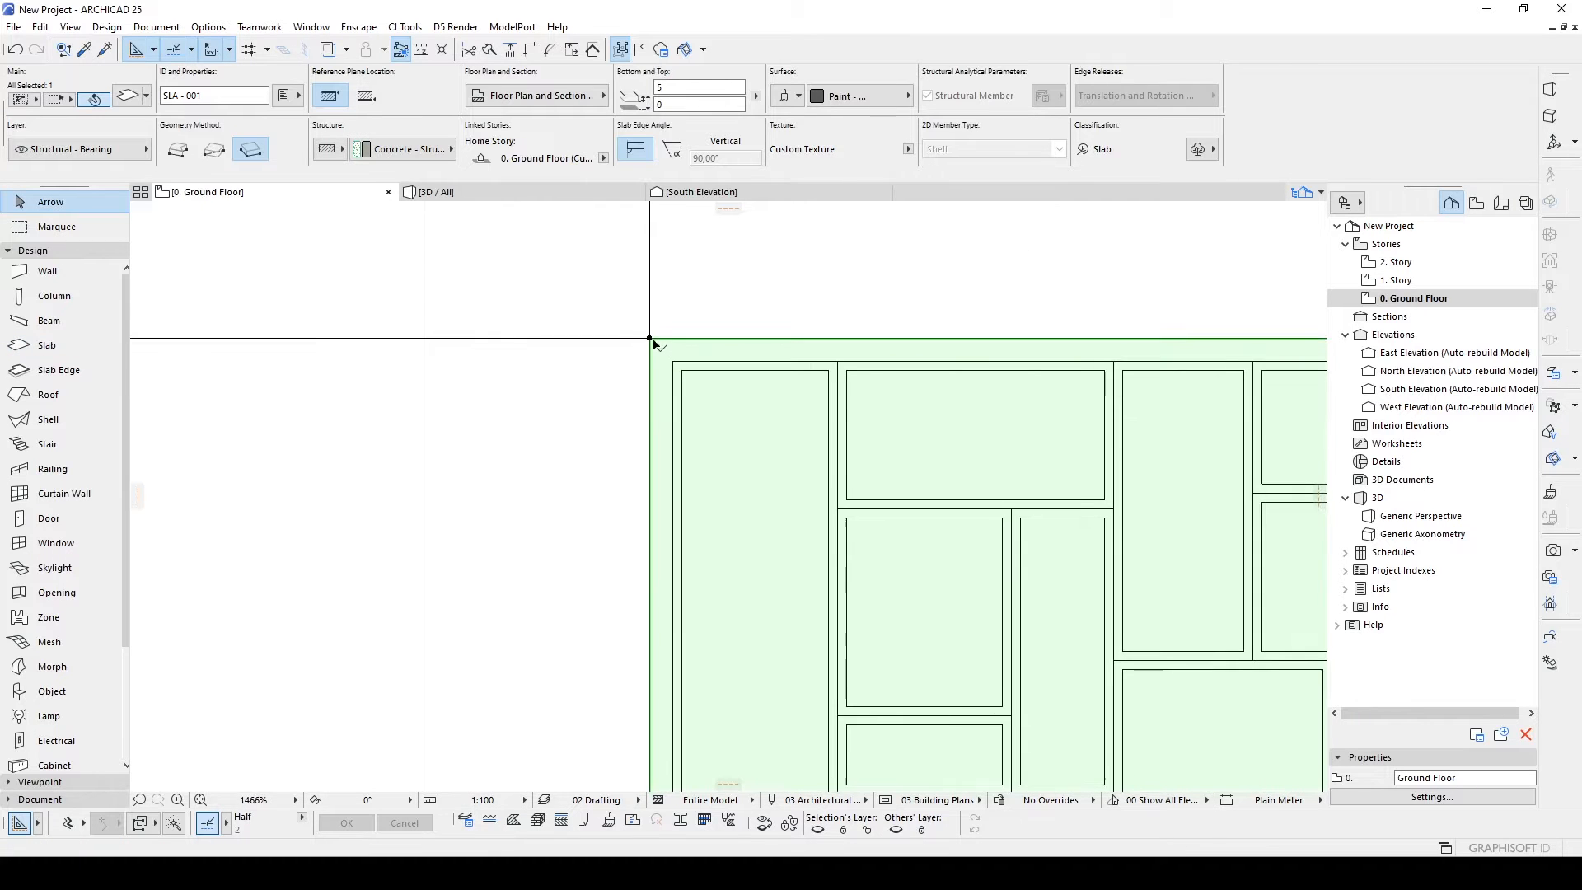
click(650, 339)
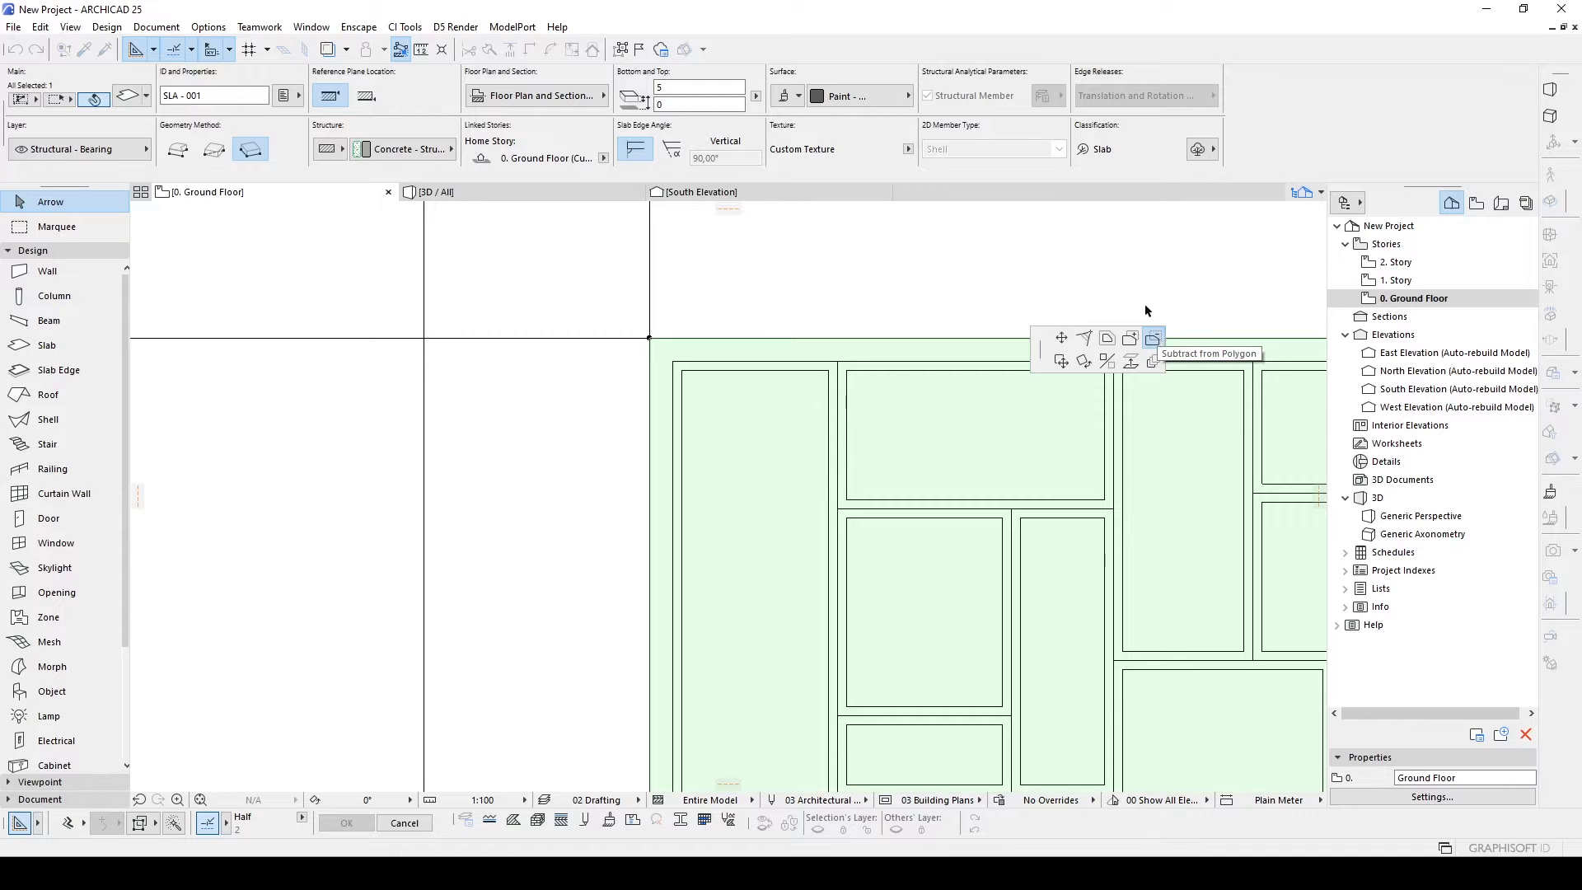
click(214, 149)
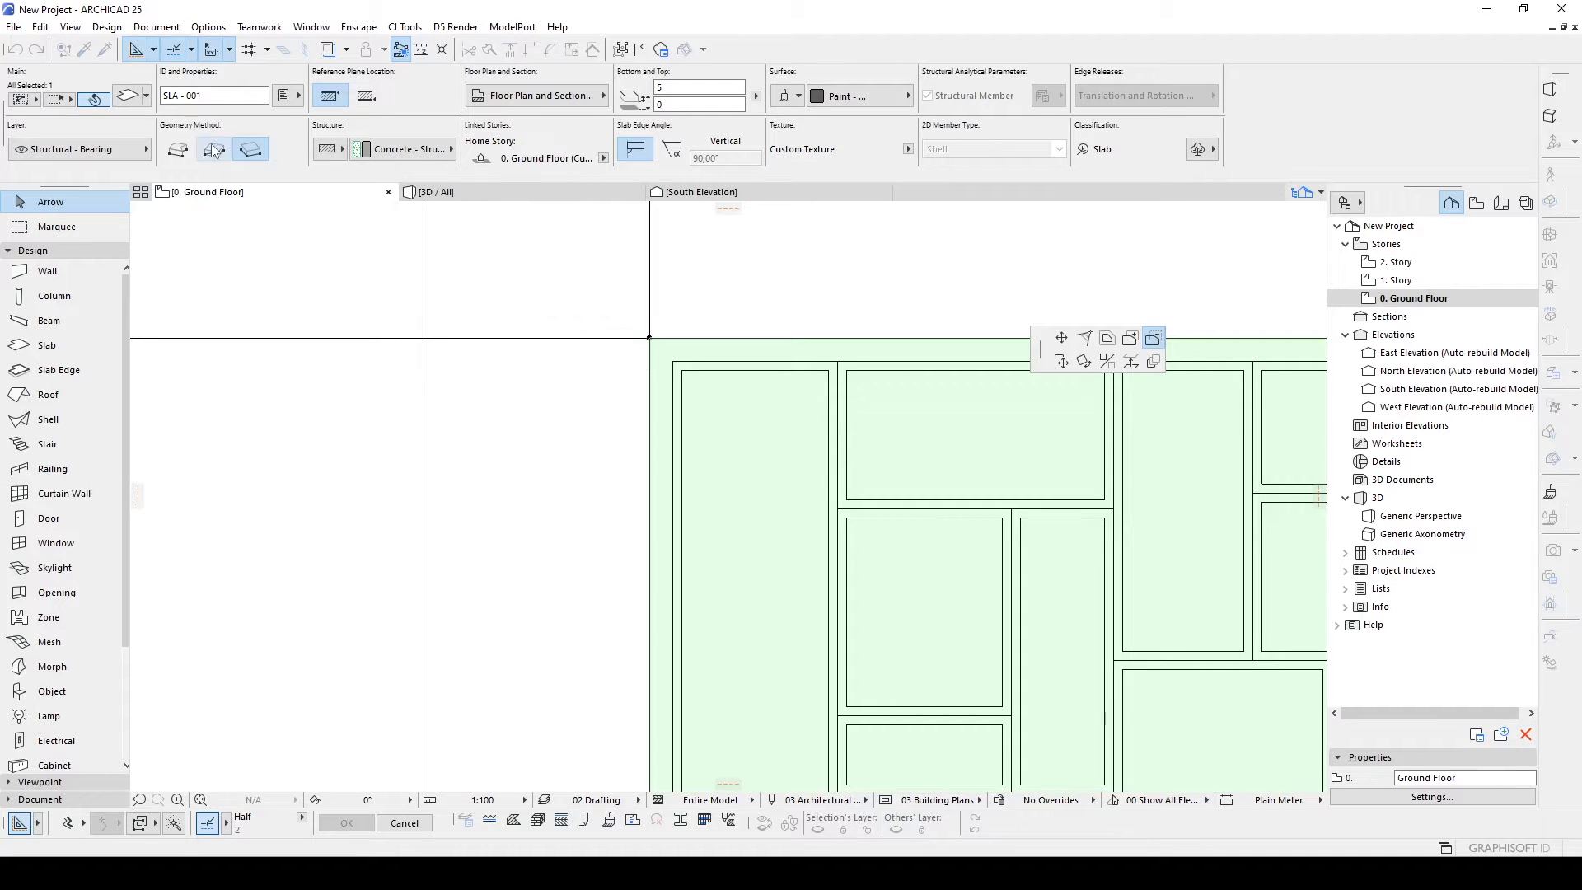
click(673, 361)
scroll(1055, 591, down, 5)
middle_drag(1054, 592, 706, 336)
scroll(931, 496, up, 3)
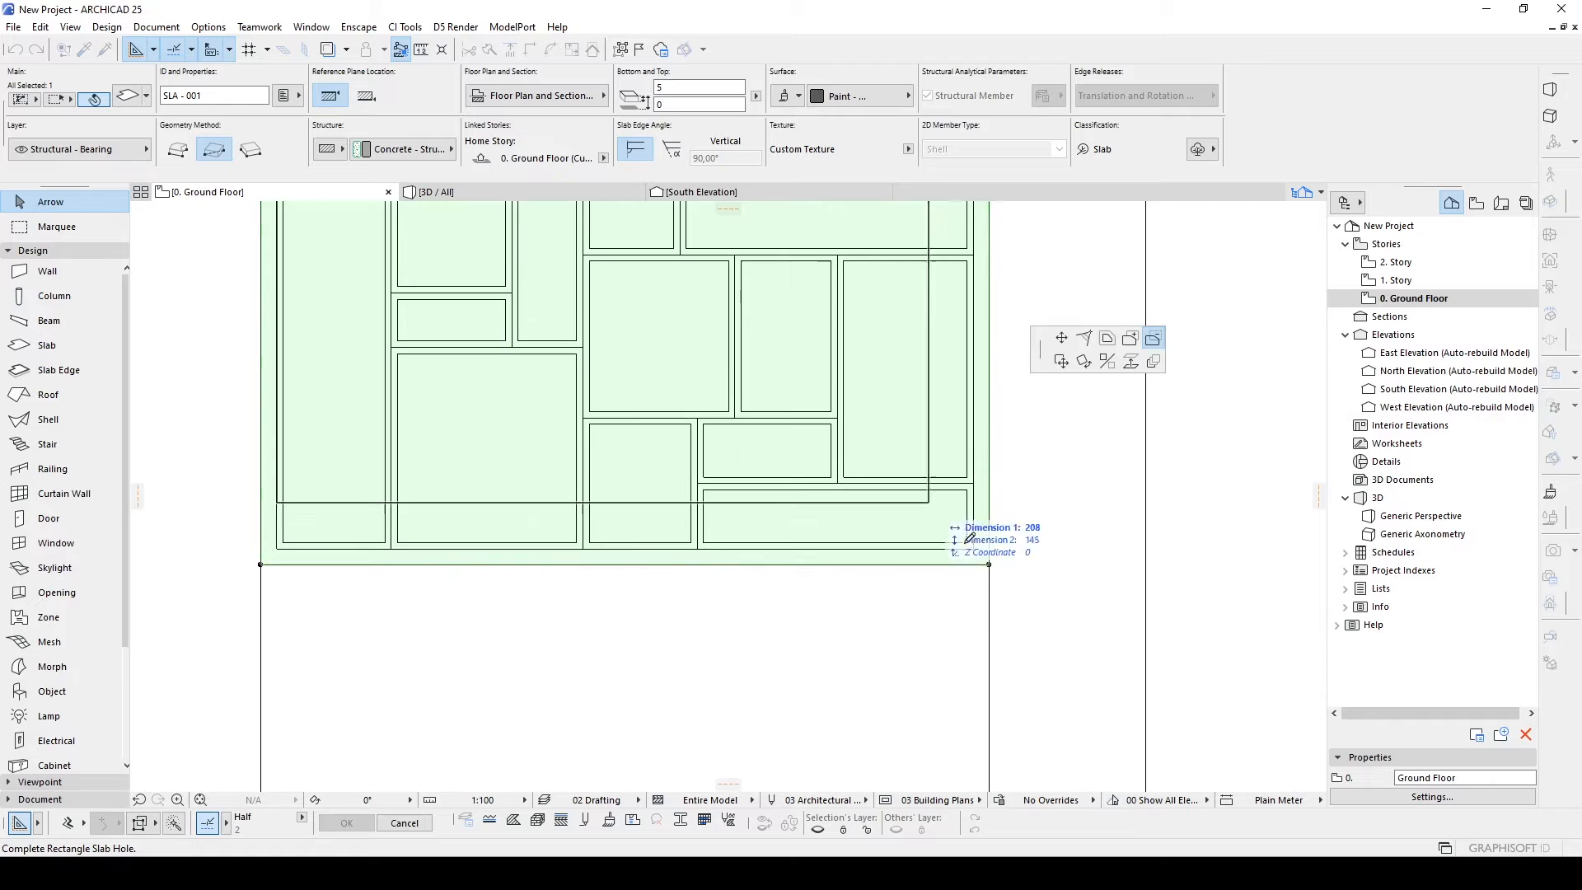
click(975, 547)
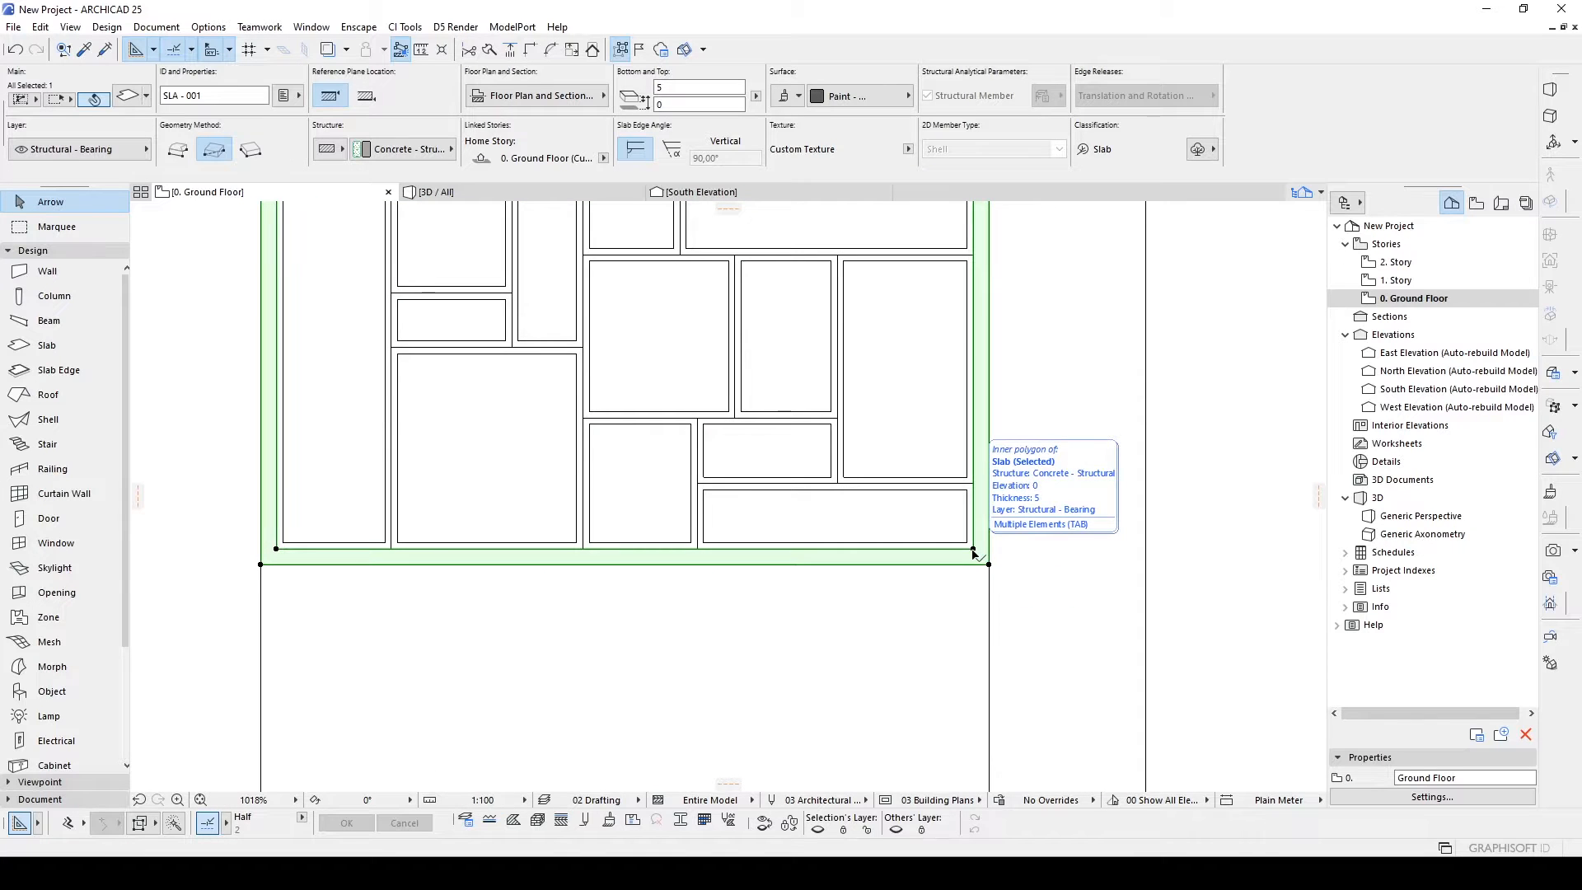
scroll(724, 466, down, 4)
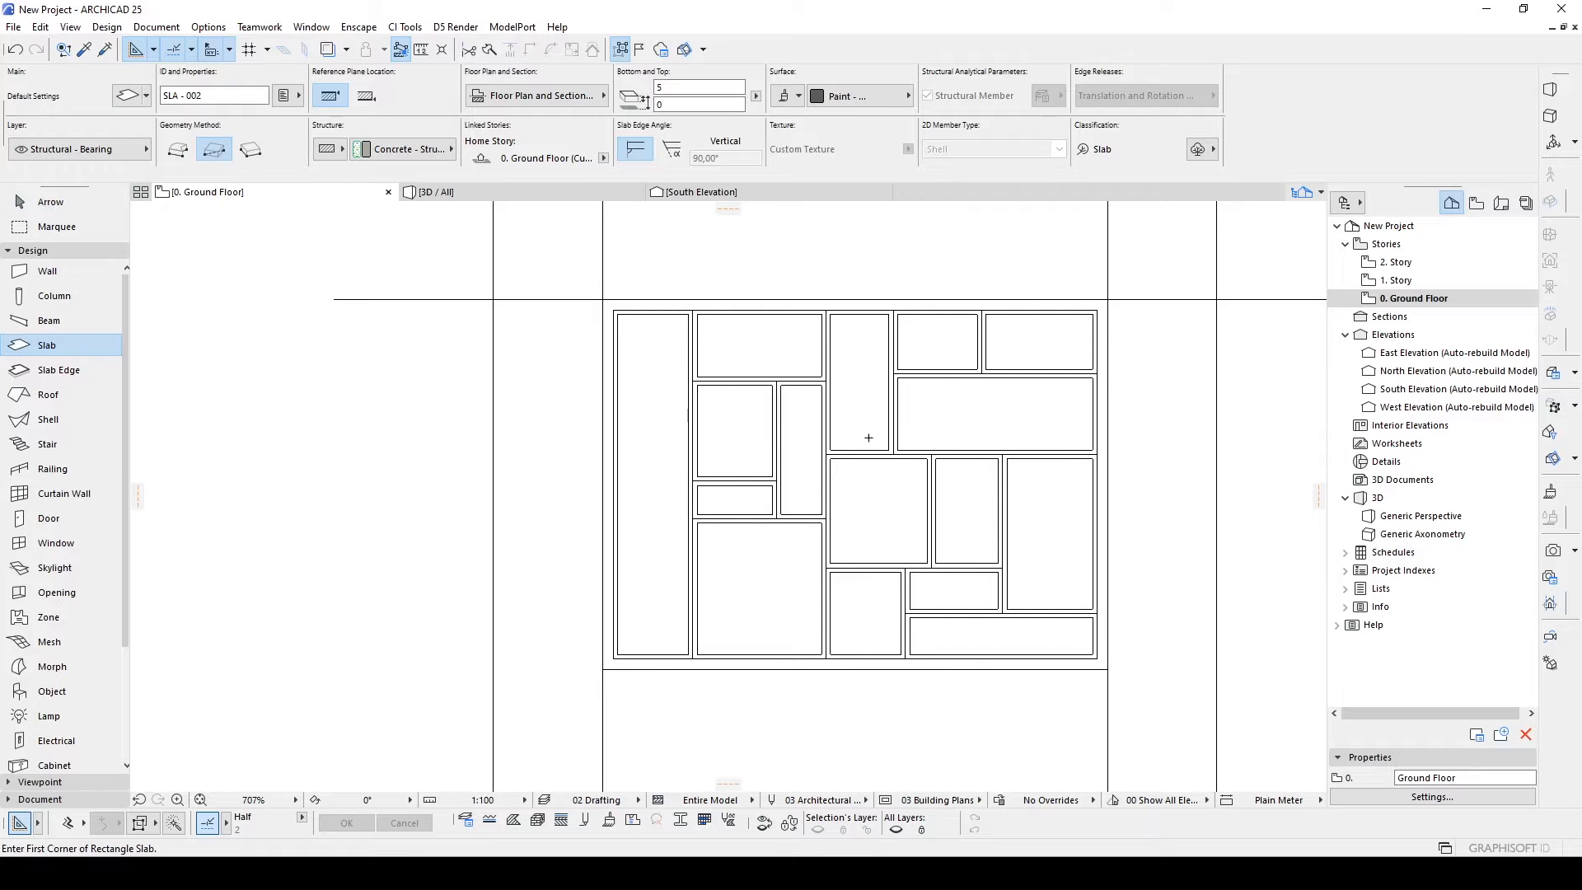
Set the default slab's surface override to Glass - Clear Fast, thickness to 1 cm and elevation to 2 cm.
click(851, 97)
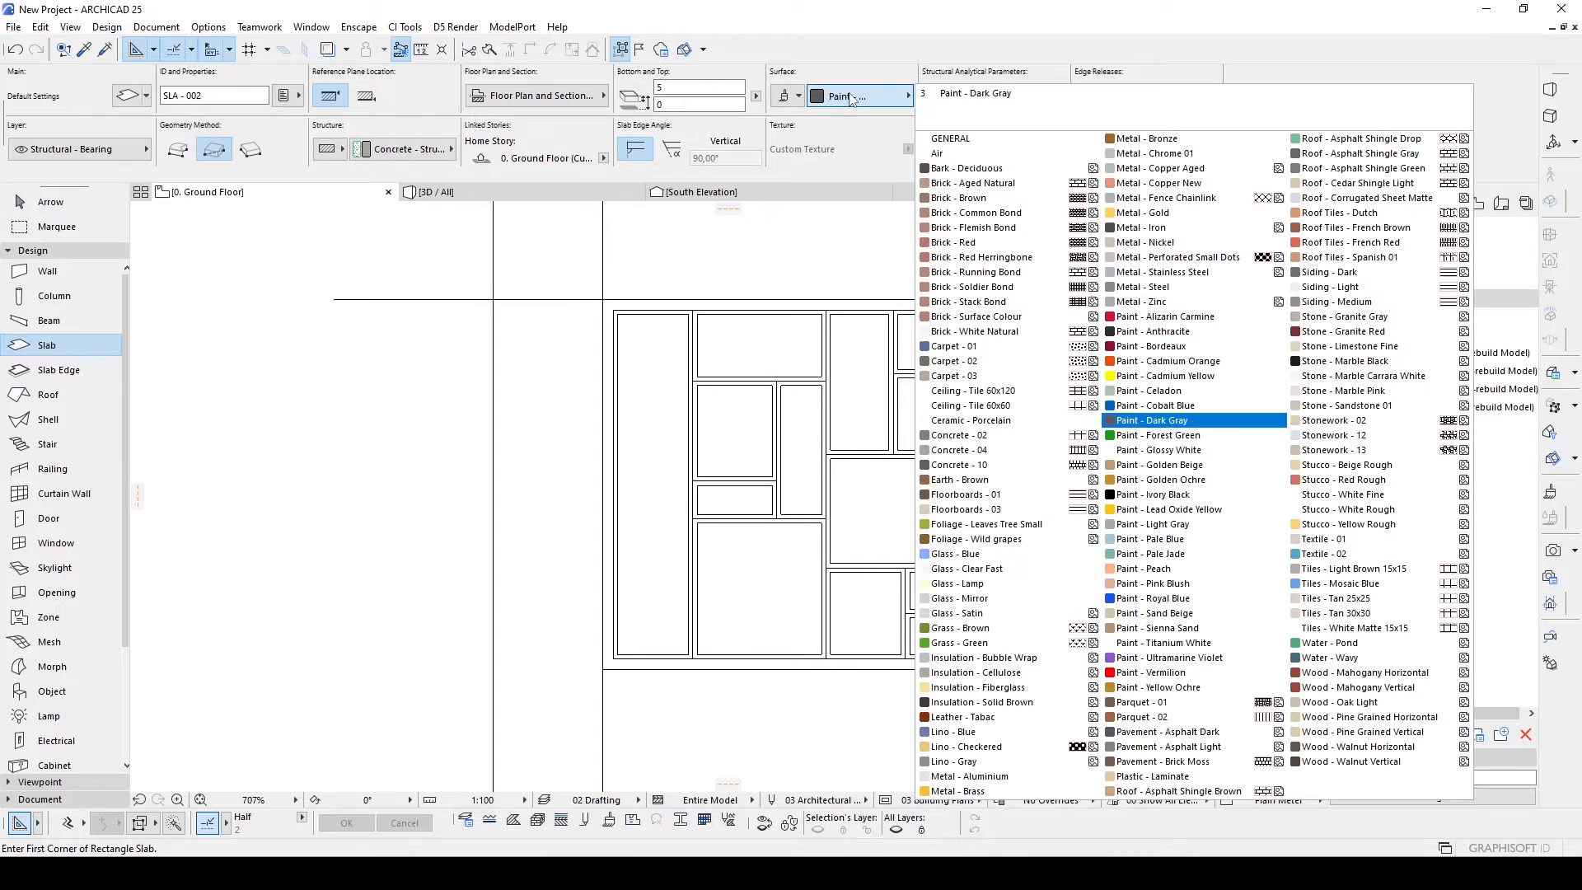
click(986, 571)
middle_drag(741, 536, 794, 536)
click(674, 88)
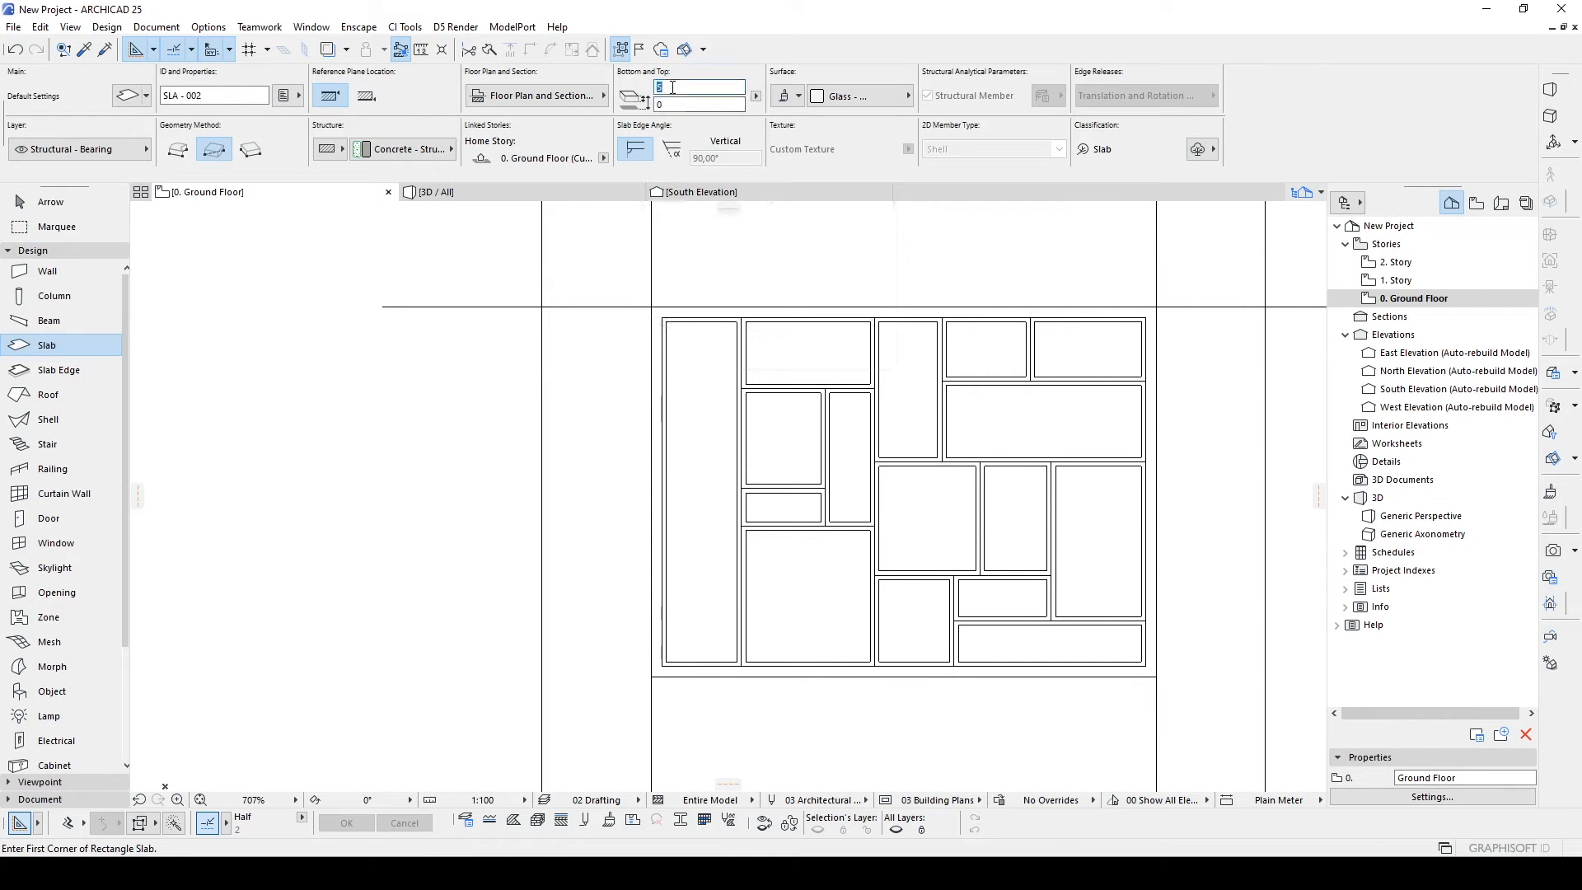
text(1)
middle_drag(801, 523, 766, 484)
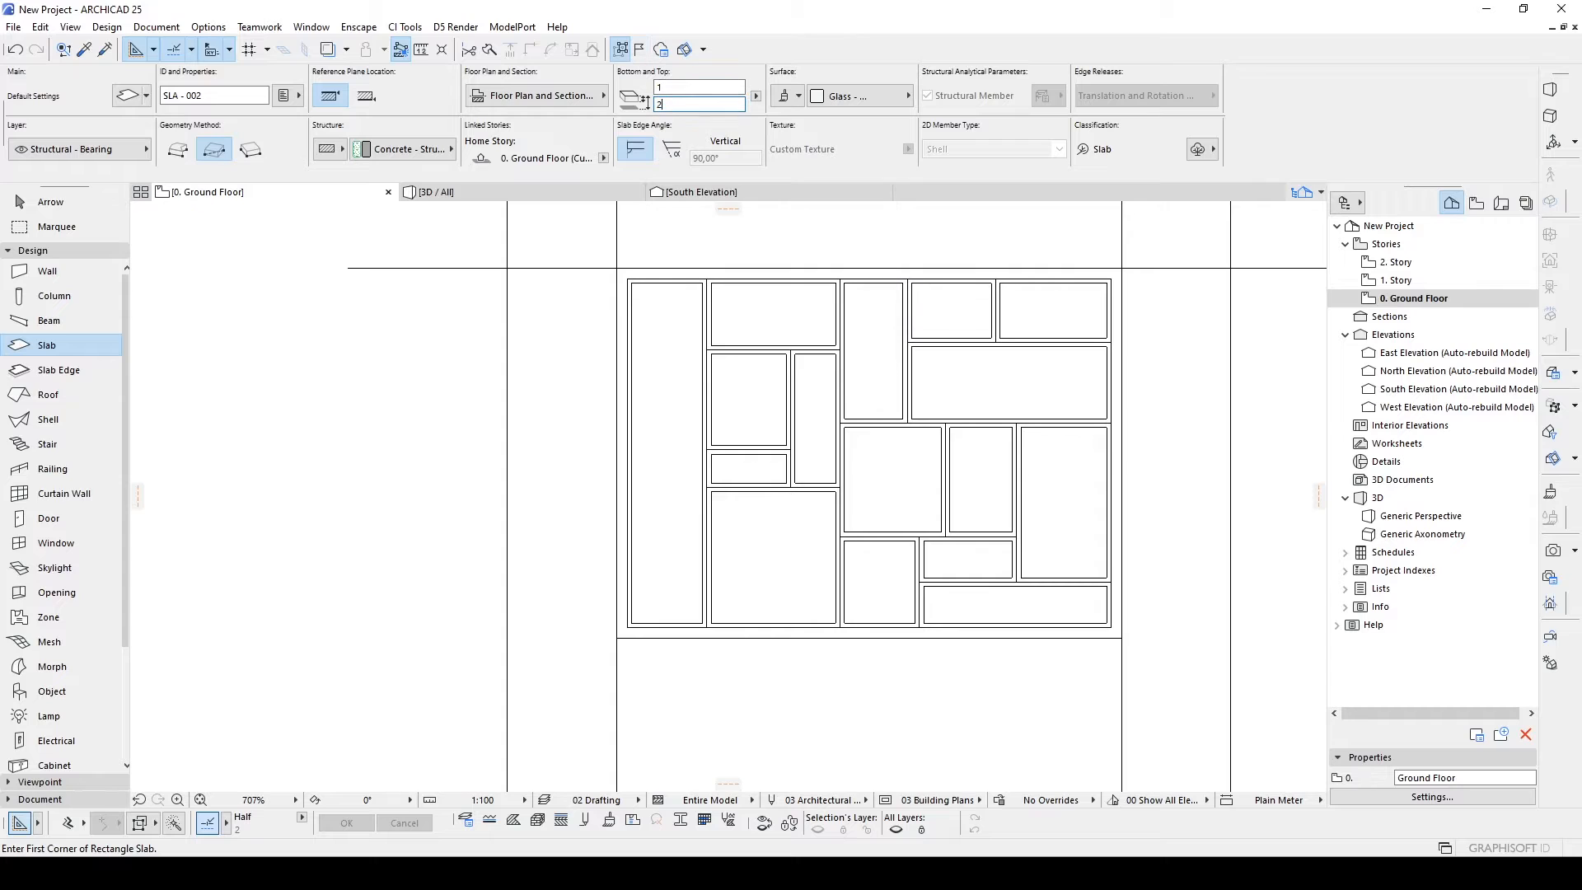
middle_drag(682, 287, 771, 286)
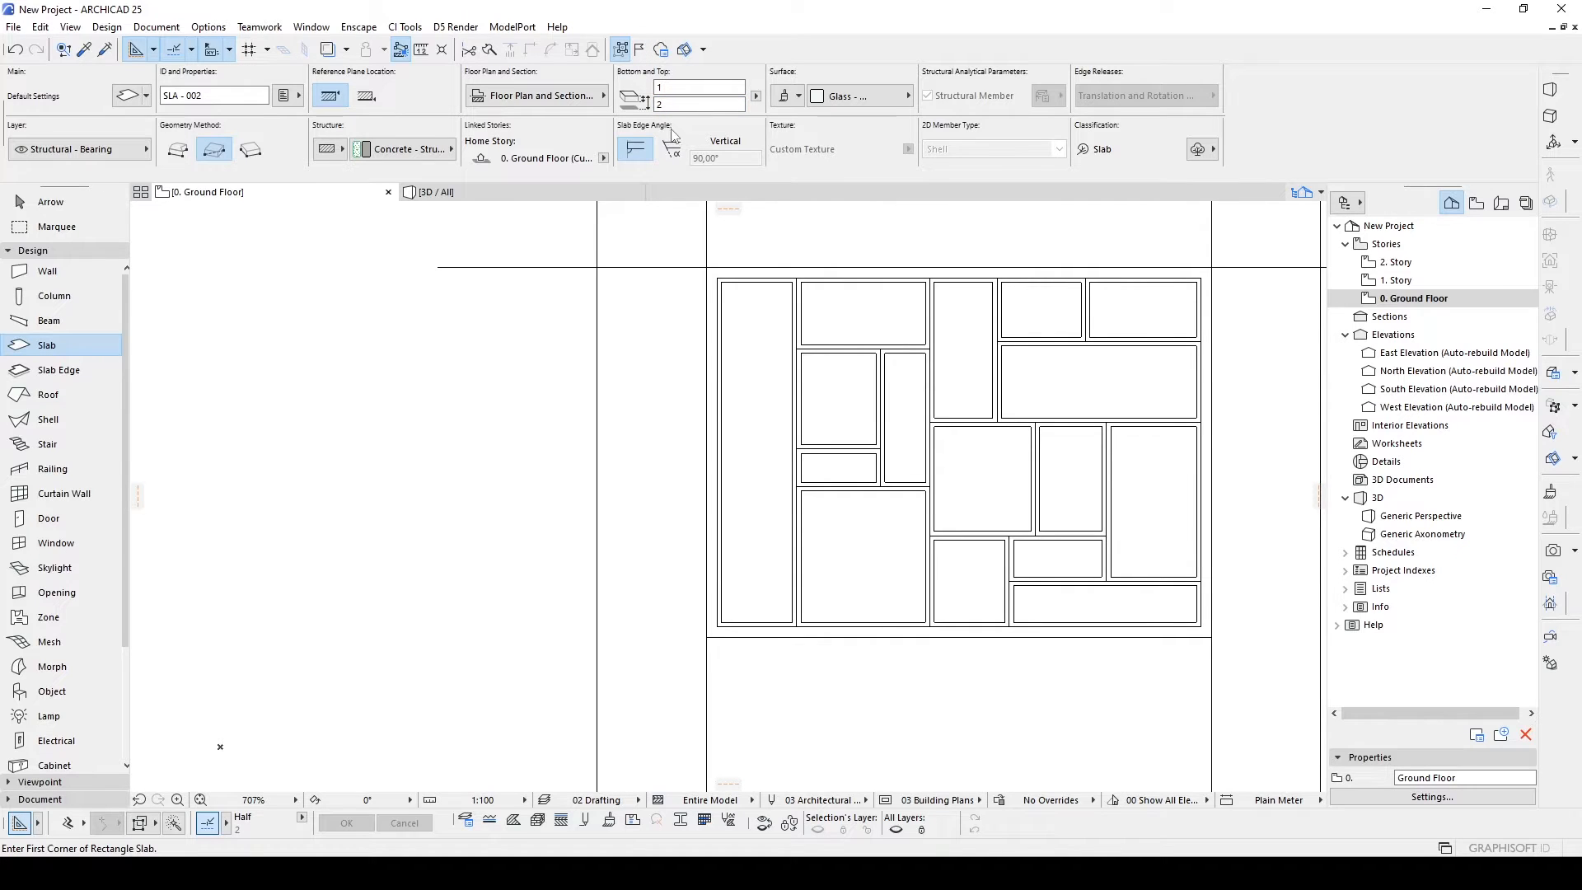
middle_drag(941, 498, 858, 493)
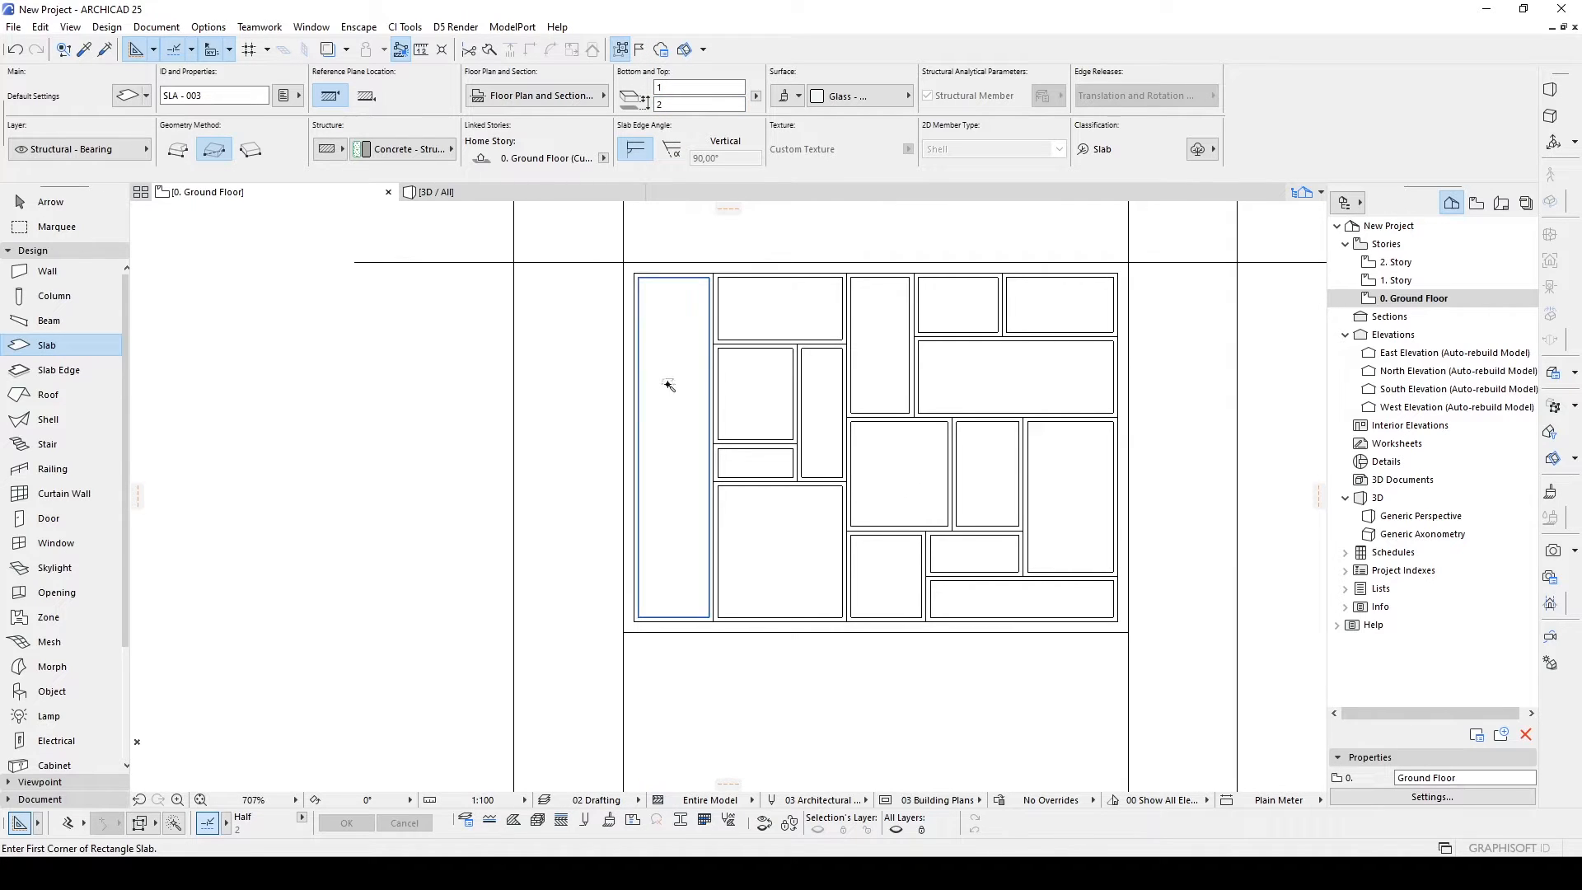
Create glass slabs in all the inner panel rectangles with the Magic Wand and select everything to check the coverage.
click(760, 454)
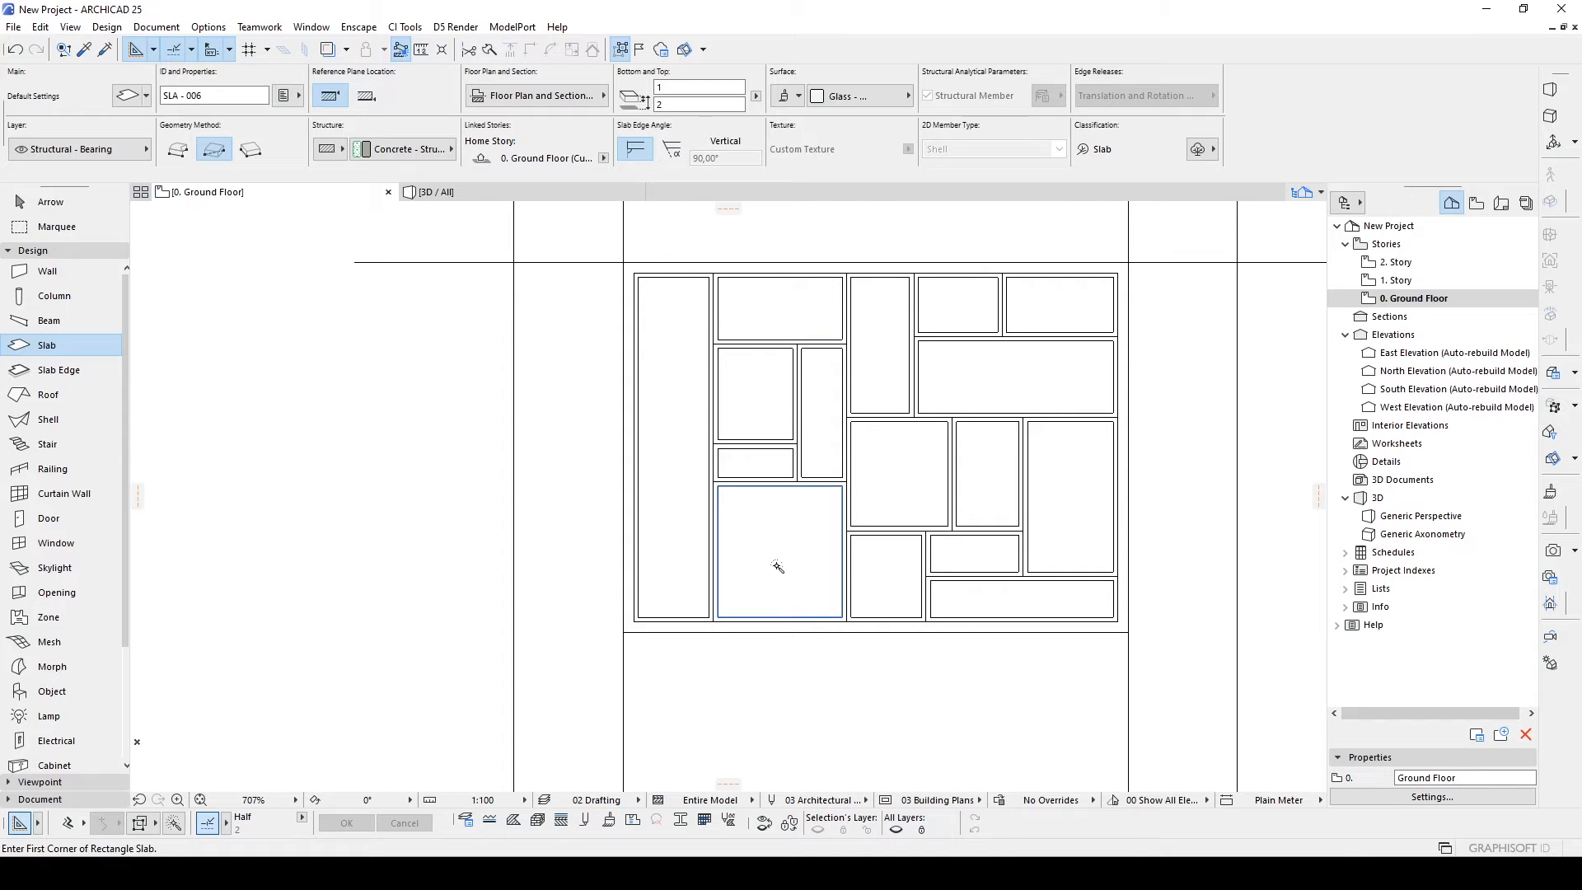
click(825, 413)
click(879, 349)
click(899, 502)
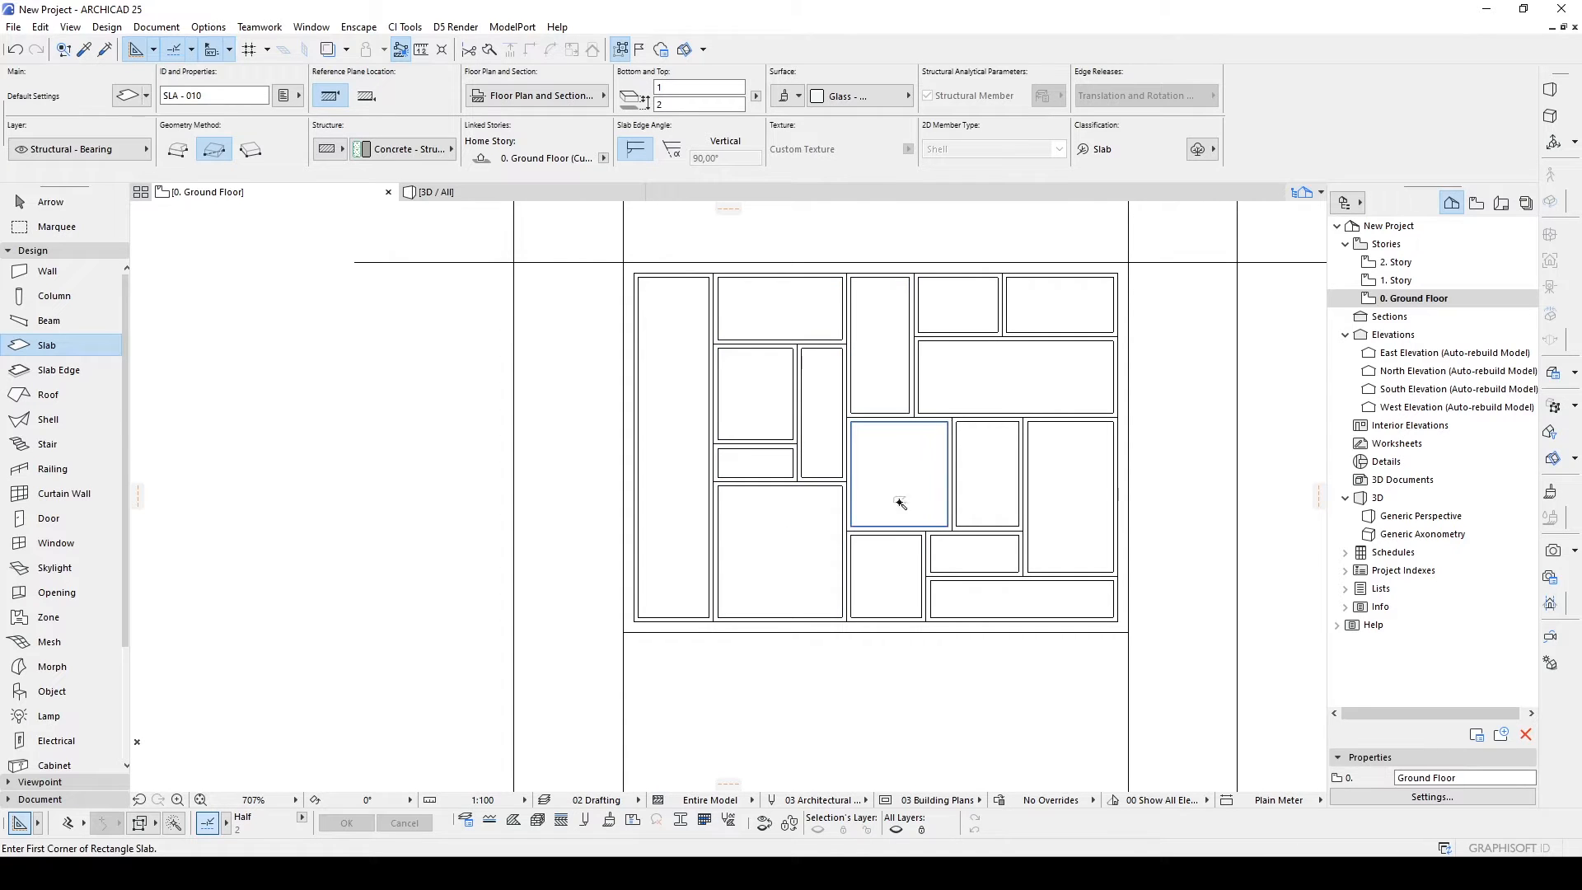
click(974, 591)
click(978, 541)
click(989, 477)
click(1060, 462)
click(1030, 381)
key(Escape)
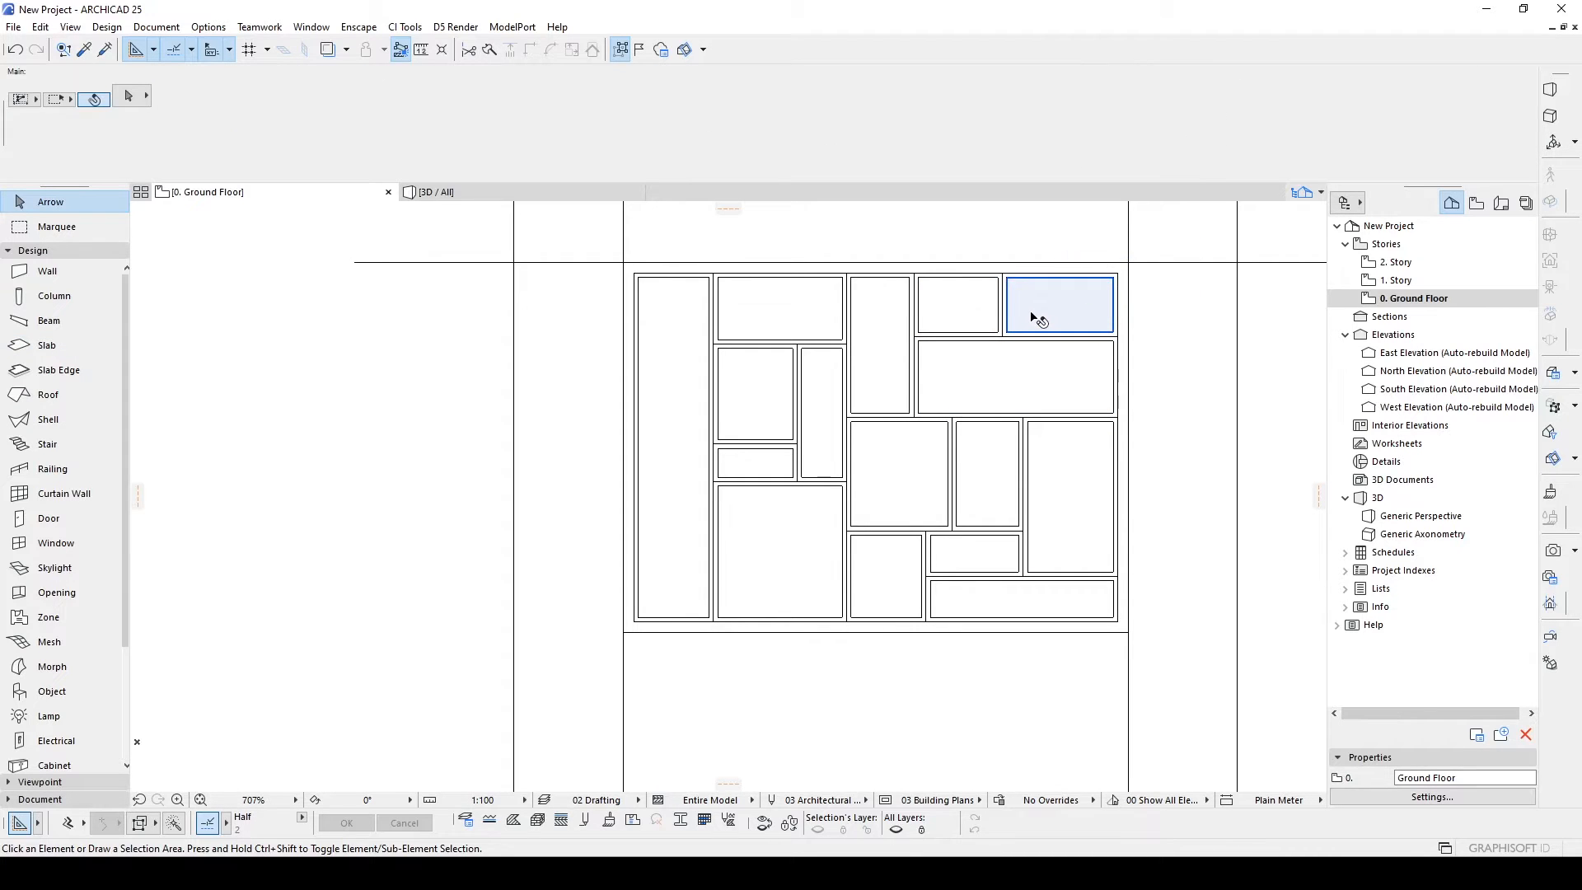
key(ctrl+a)
scroll(756, 428, up, 4)
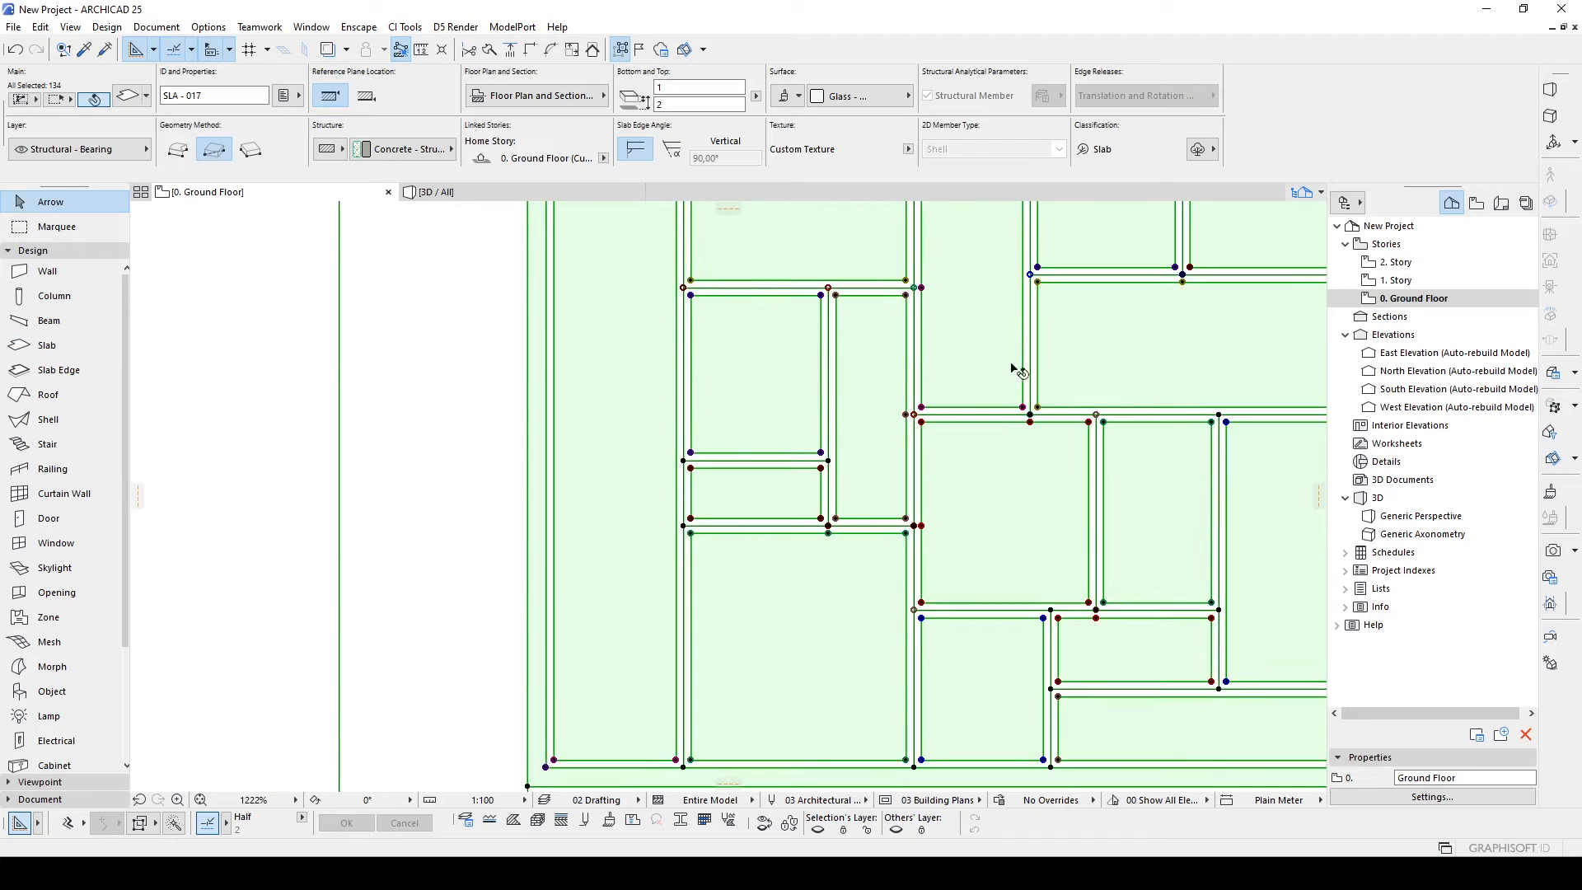
scroll(1066, 371, down, 4)
key(Escape)
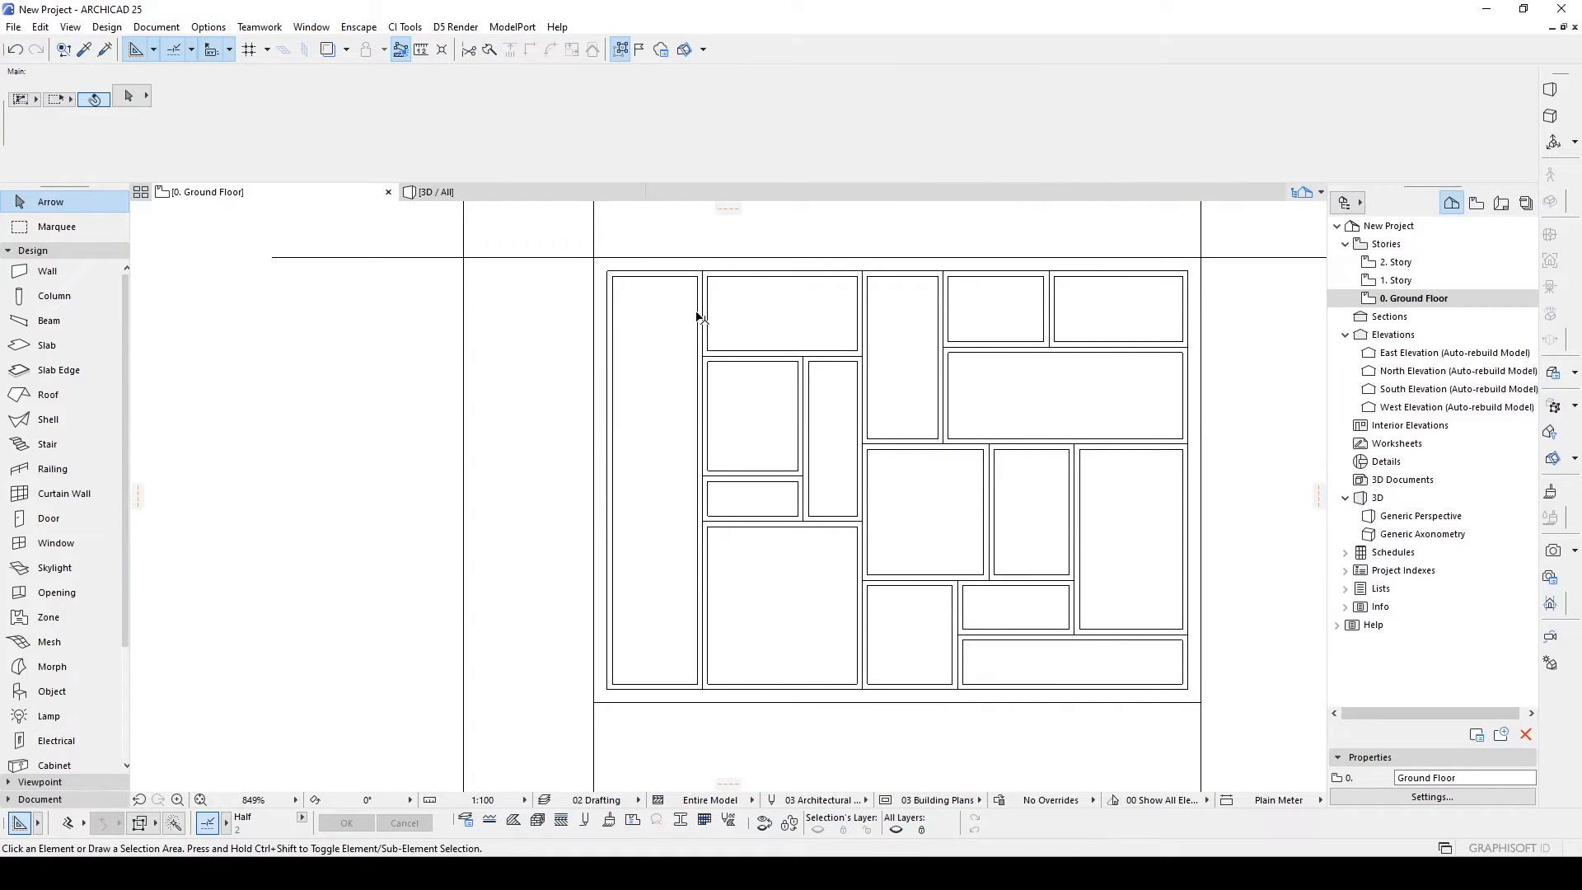
Pick up the dark gray border slab's settings and set the default thickness to 3 cm and elevation to 1 cm.
scroll(604, 305, up, 4)
alt+click(600, 262)
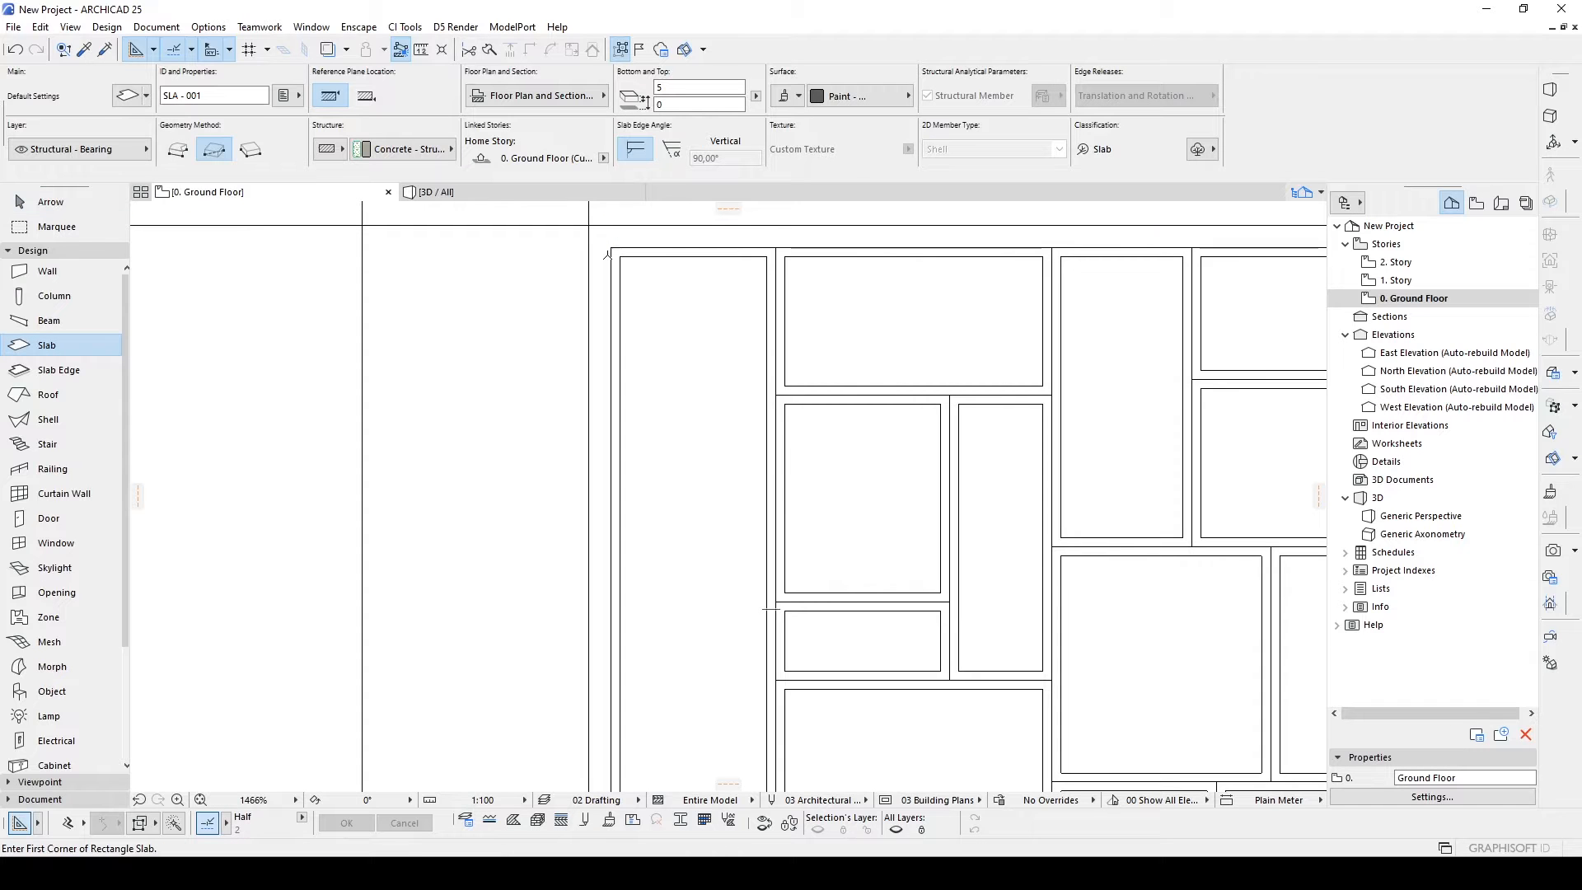
click(680, 86)
text(5)
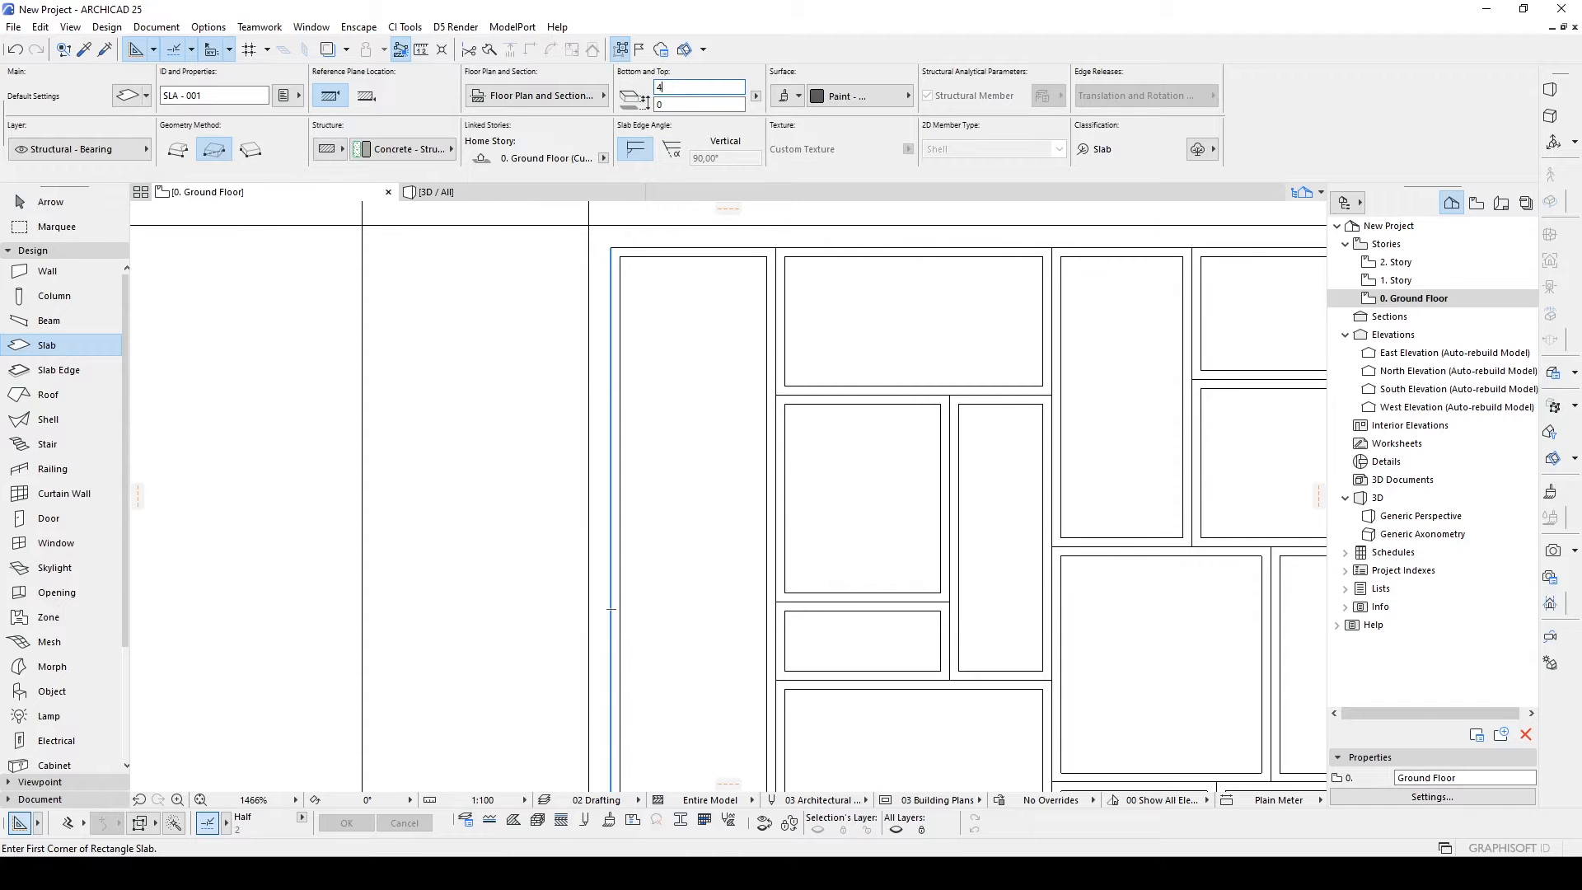
key(Tab)
middle_drag(764, 314, 831, 337)
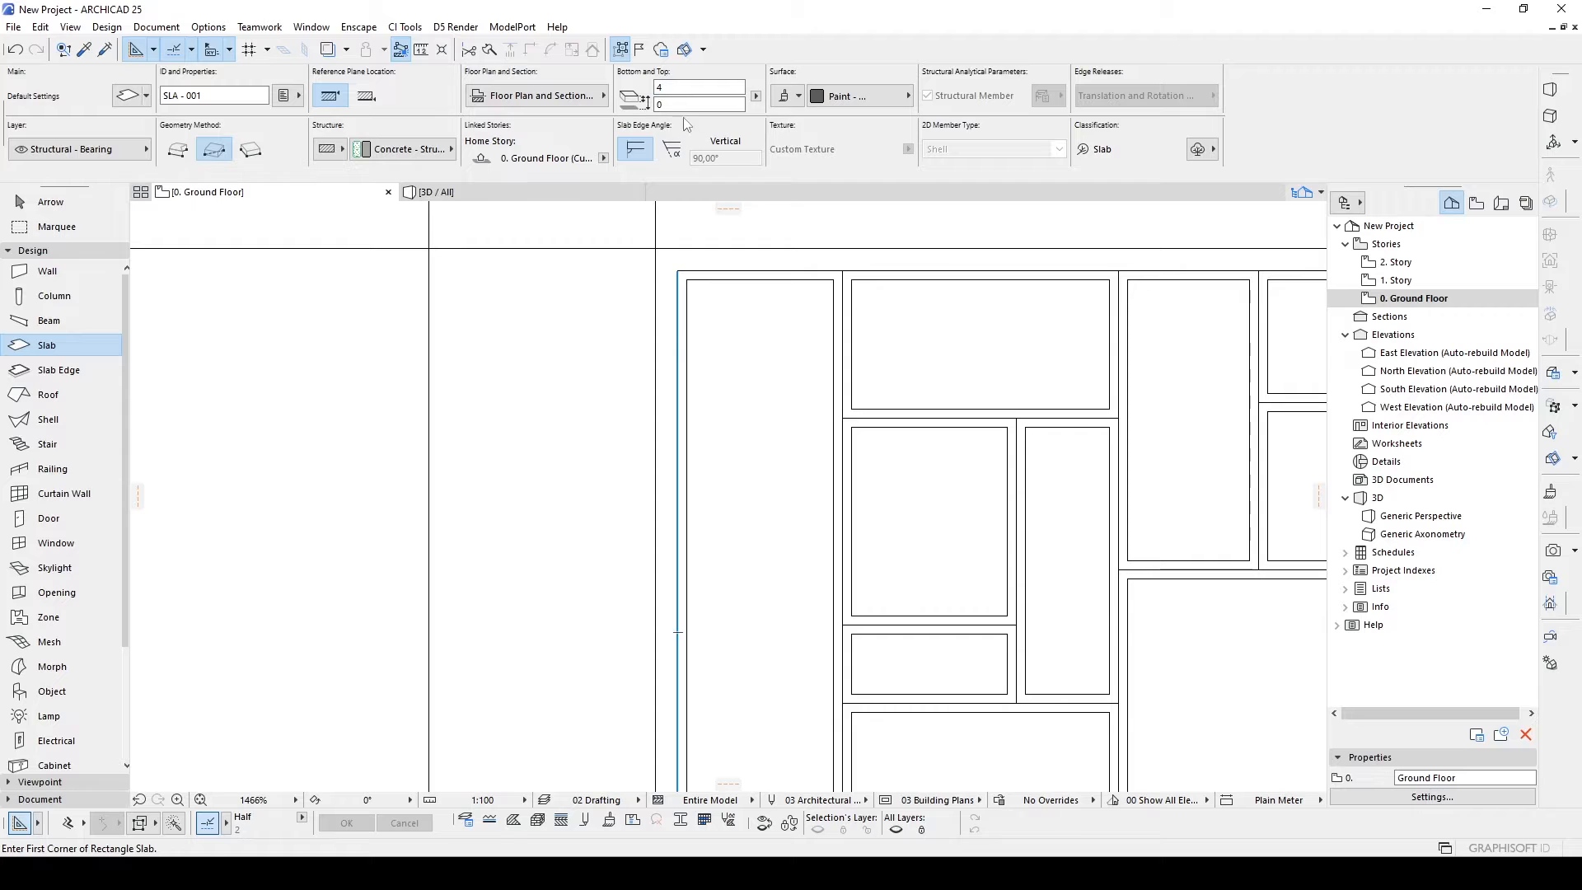
scroll(841, 431, down, 3)
scroll(742, 333, up, 2)
middle_drag(742, 334, 748, 415)
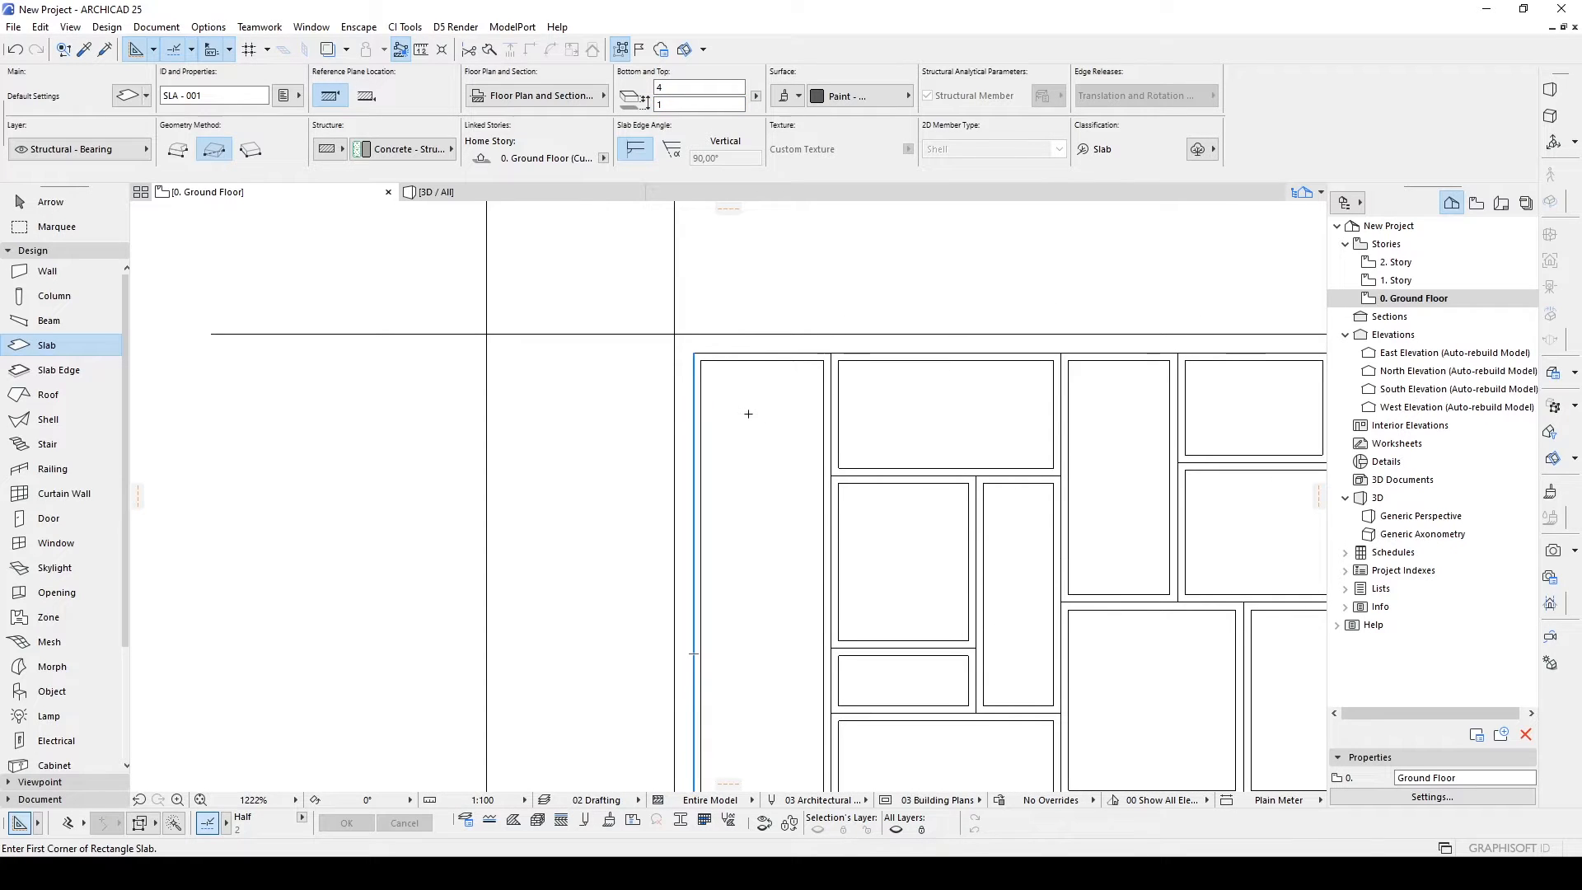
scroll(858, 434, down, 2)
scroll(748, 349, up, 4)
Create dark gray slabs filling the outer rectangle of every panel cell with the Magic Wand.
scroll(748, 349, up, 1)
scroll(631, 342, up, 2)
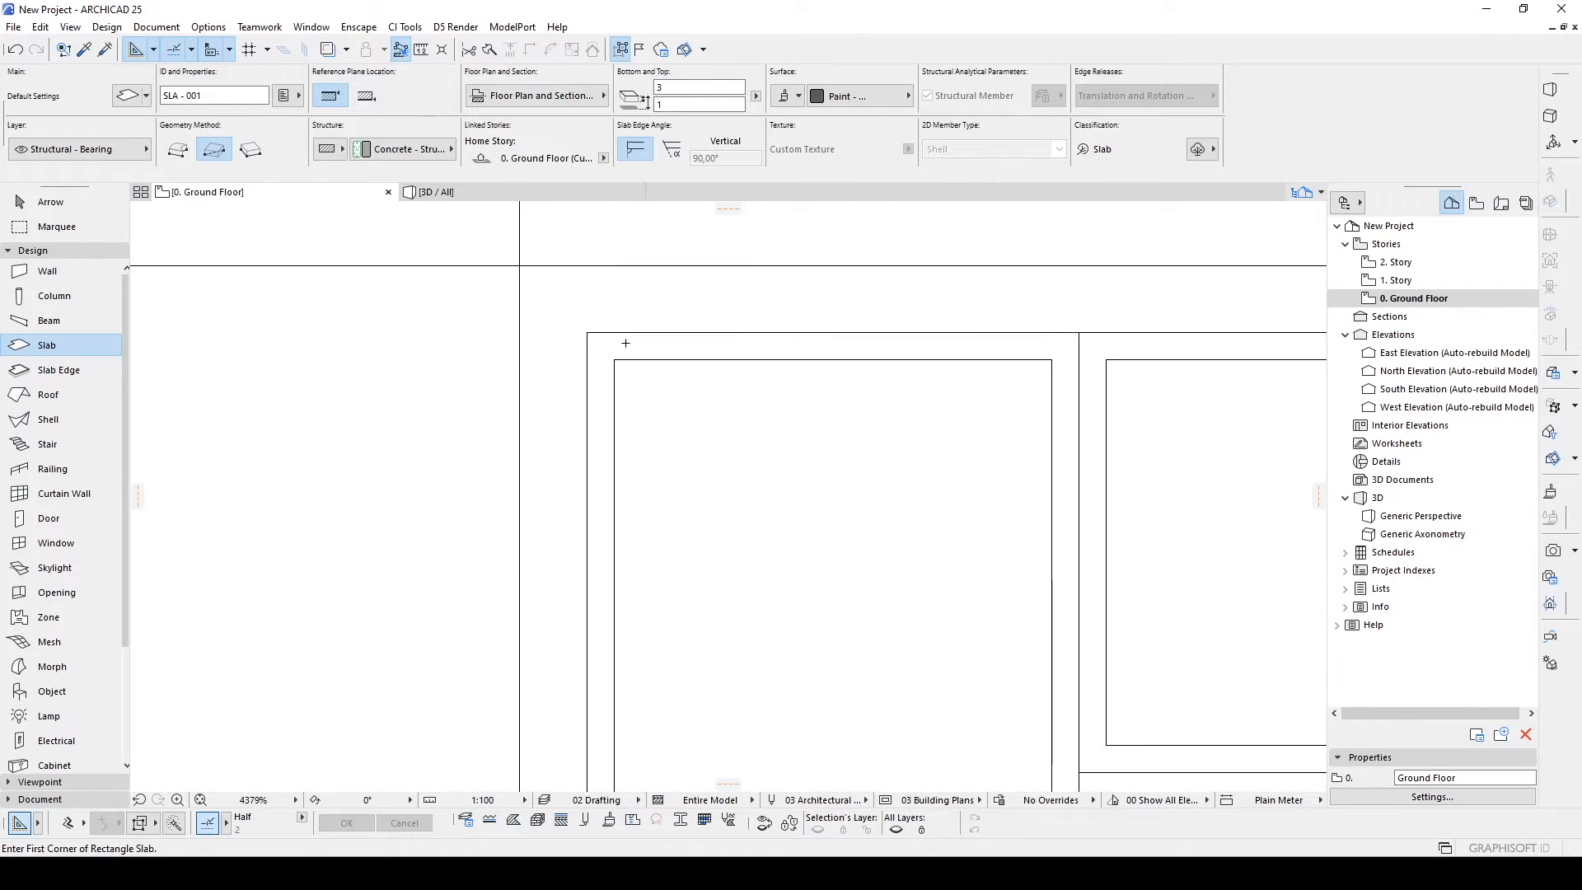
scroll(622, 364, down, 3)
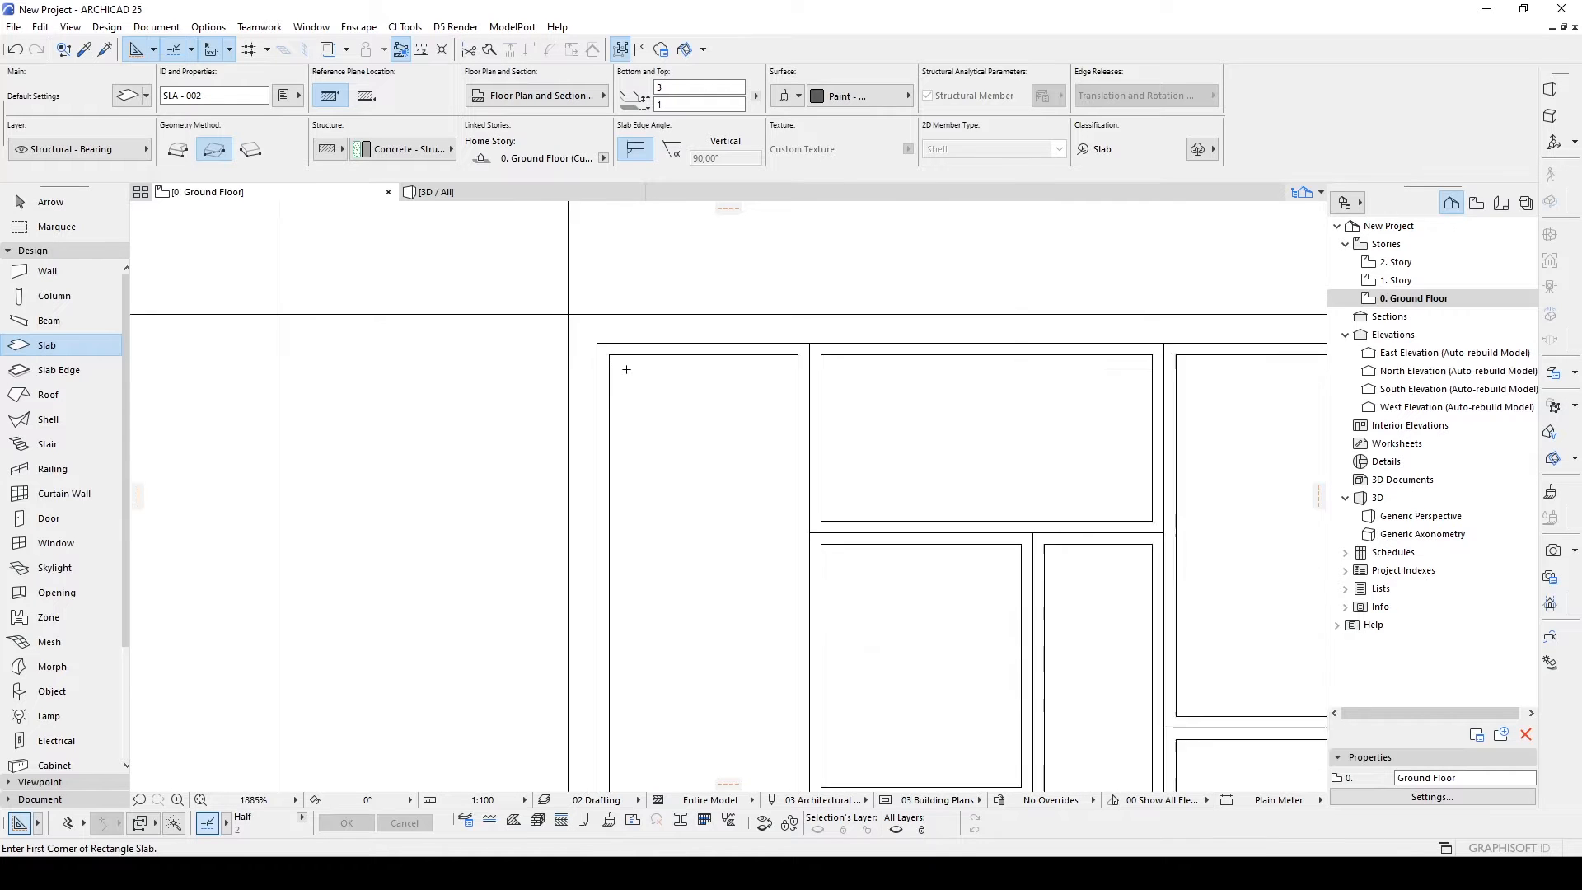
scroll(741, 399, up, 3)
click(677, 382)
scroll(917, 495, down, 3)
scroll(1070, 495, up, 3)
click(599, 254)
click(1562, 640)
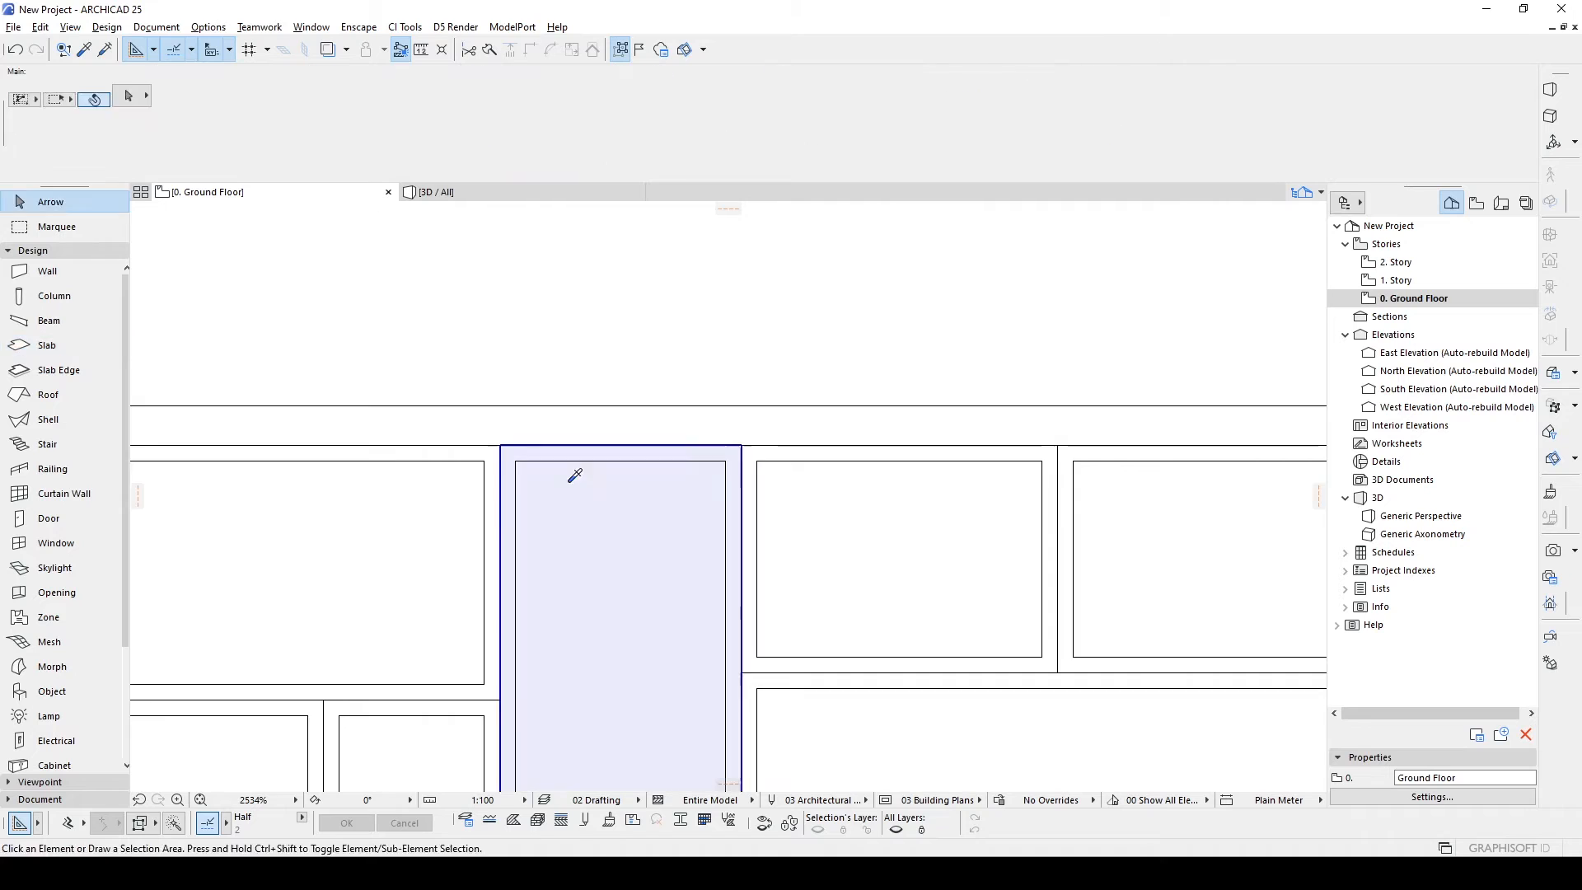
Subtract the inner rectangle from the tall dark gray slab in the facade's upper-left cell with the Magic Wand.
scroll(520, 342, down, 5)
scroll(521, 343, up, 4)
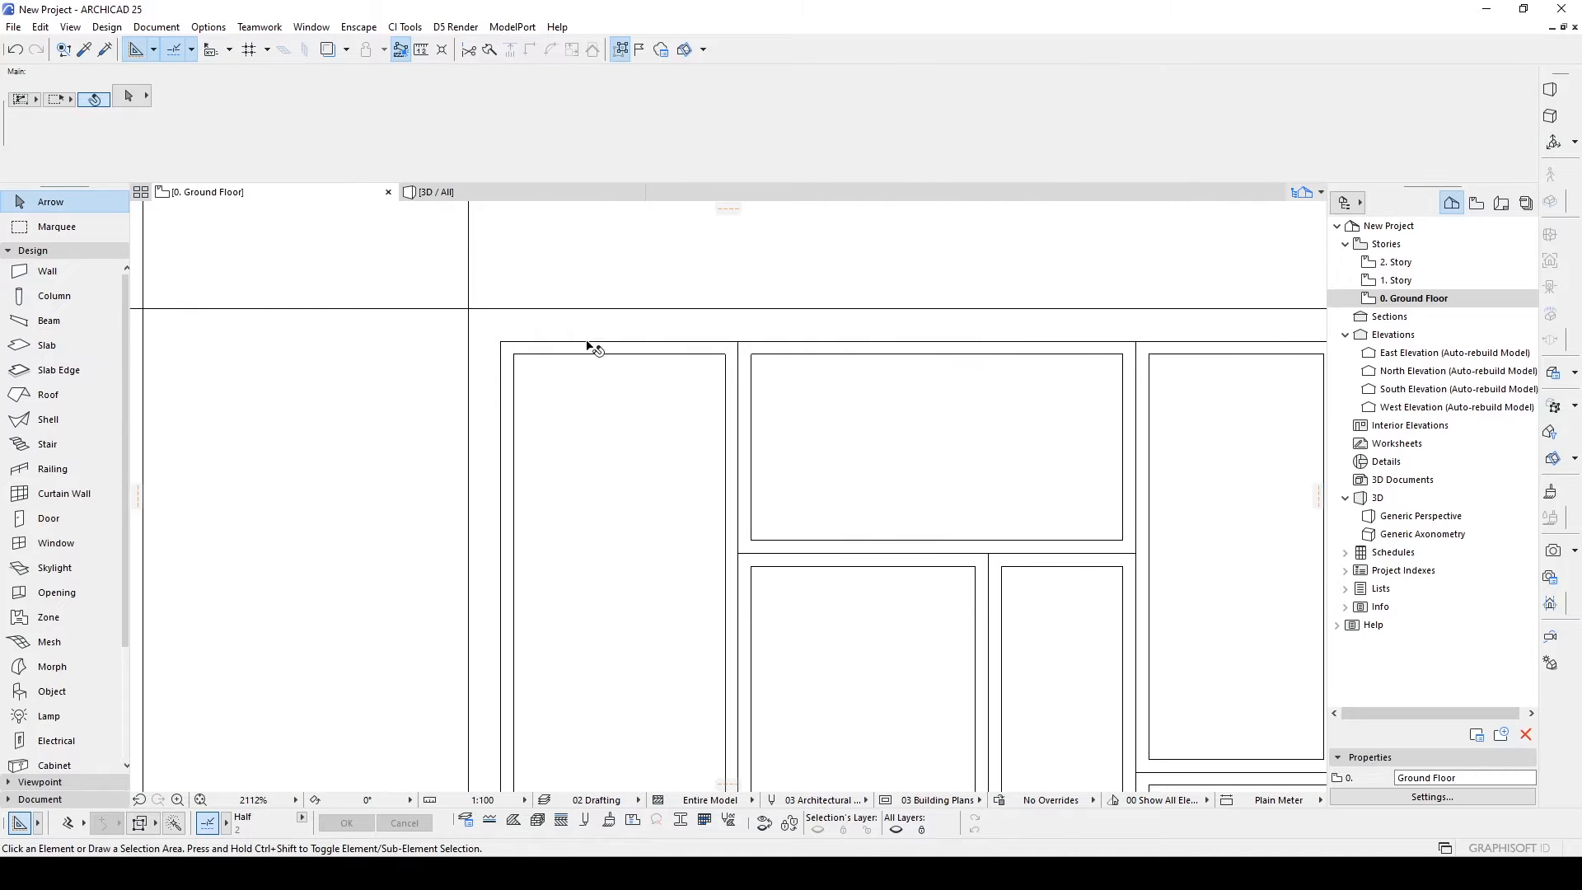
click(527, 350)
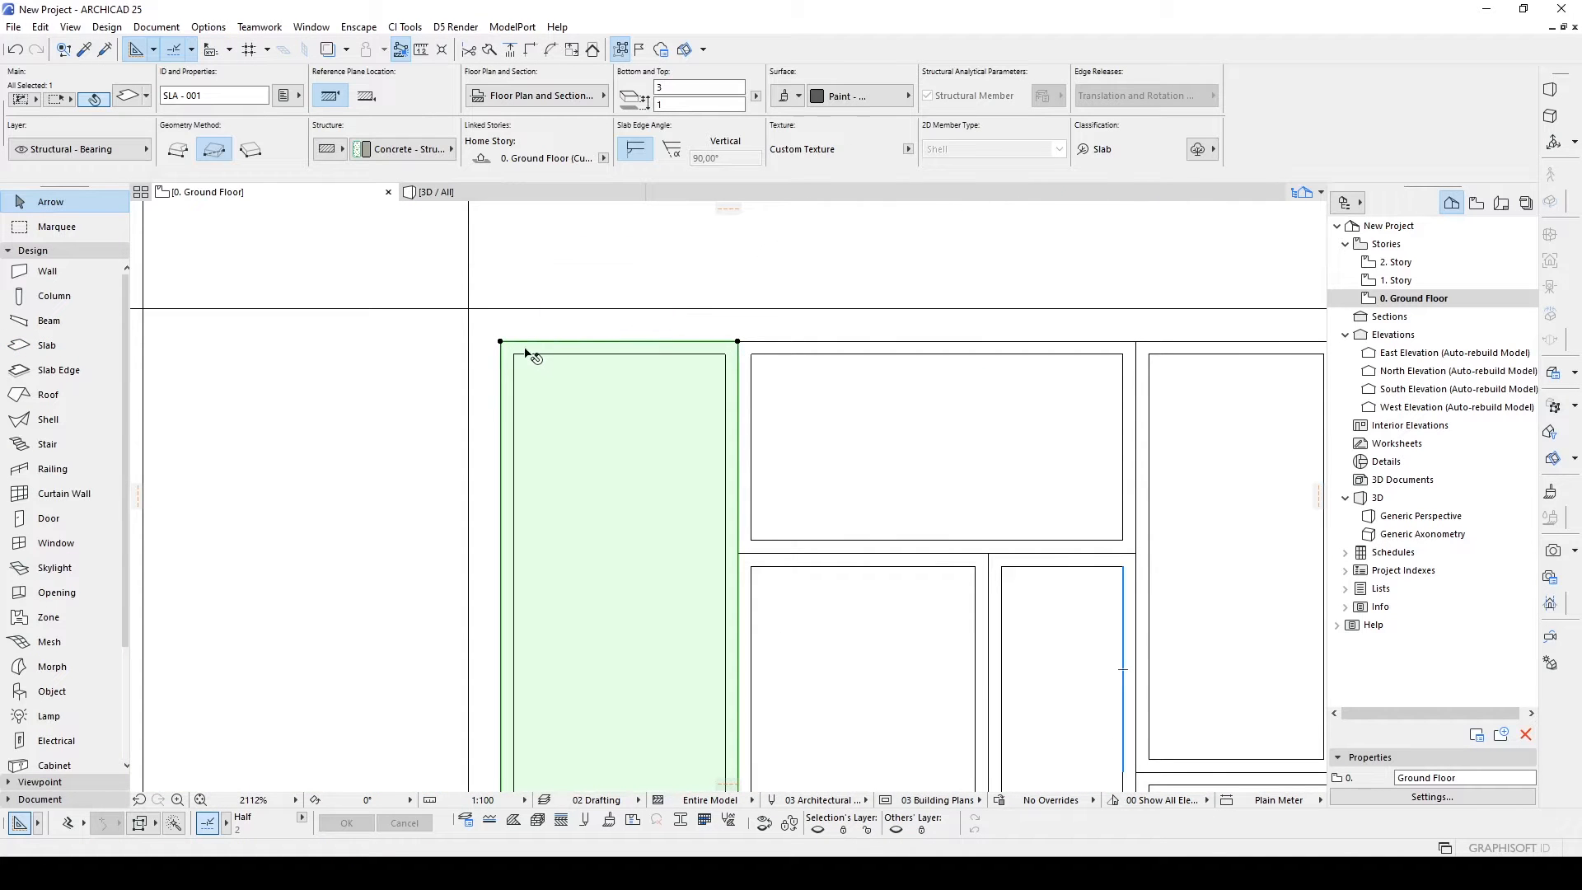
click(737, 342)
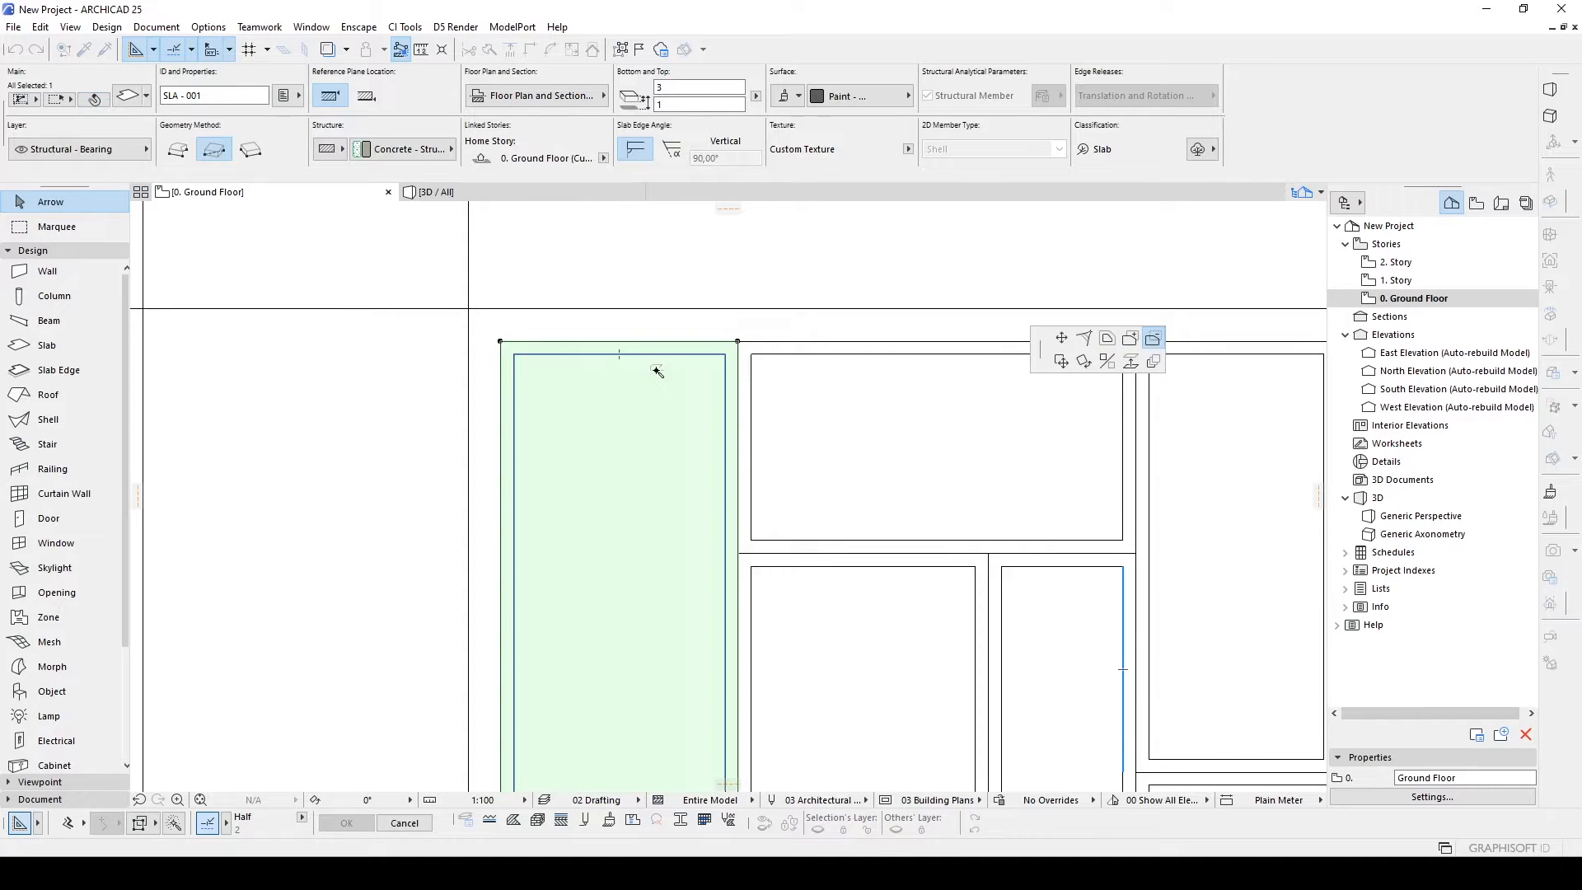
click(750, 362)
Subtract the inner rectangle from the wide dark gray slab beside the tall upper-left cell.
scroll(746, 353, up, 3)
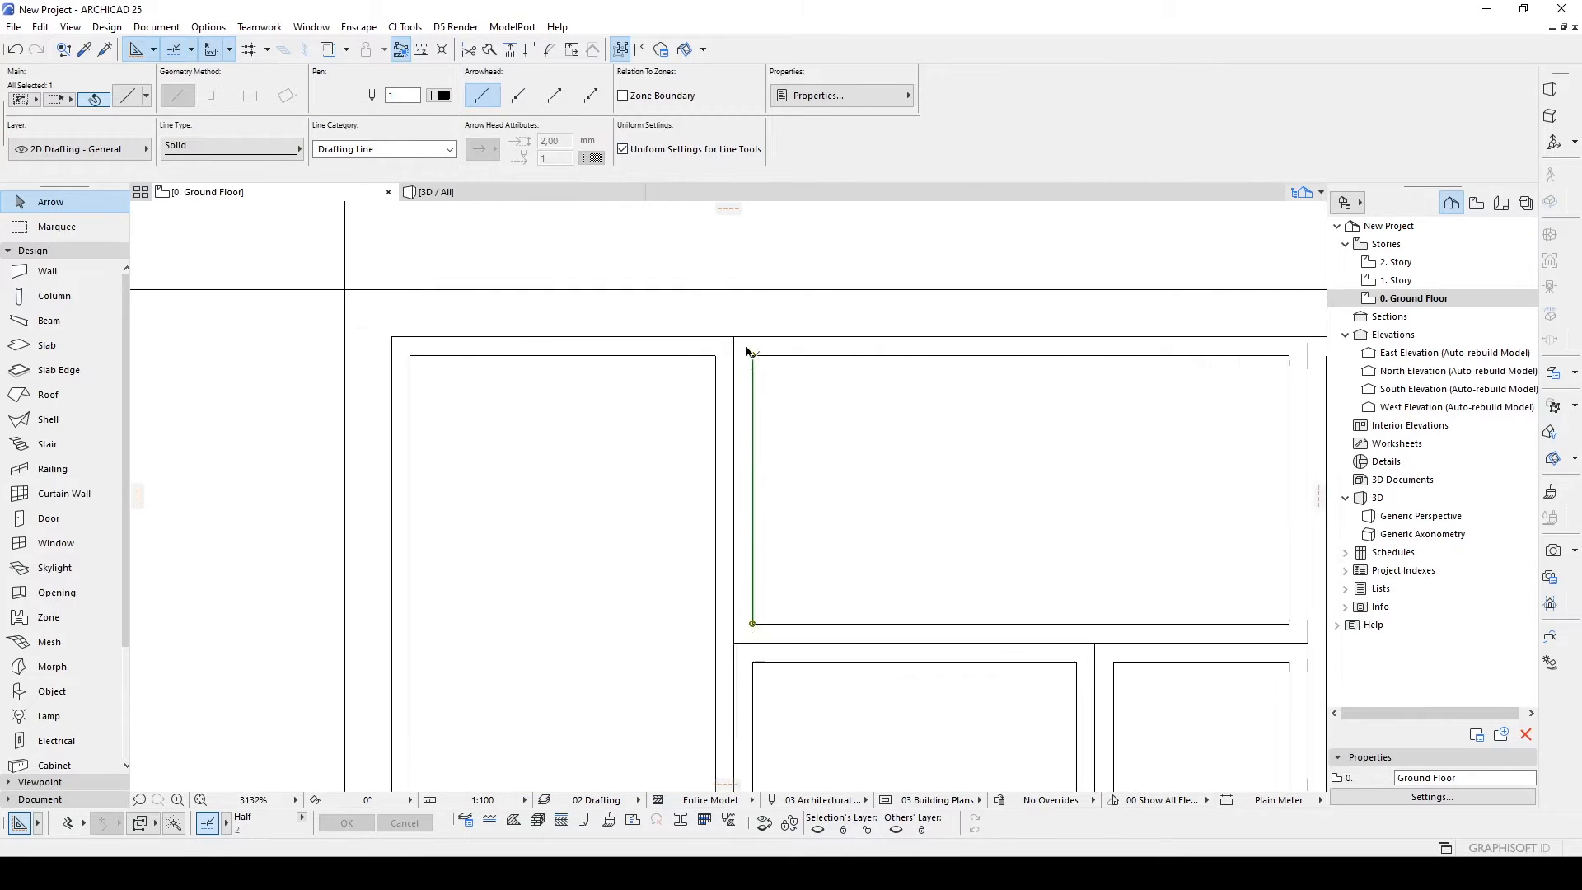
click(742, 356)
click(731, 334)
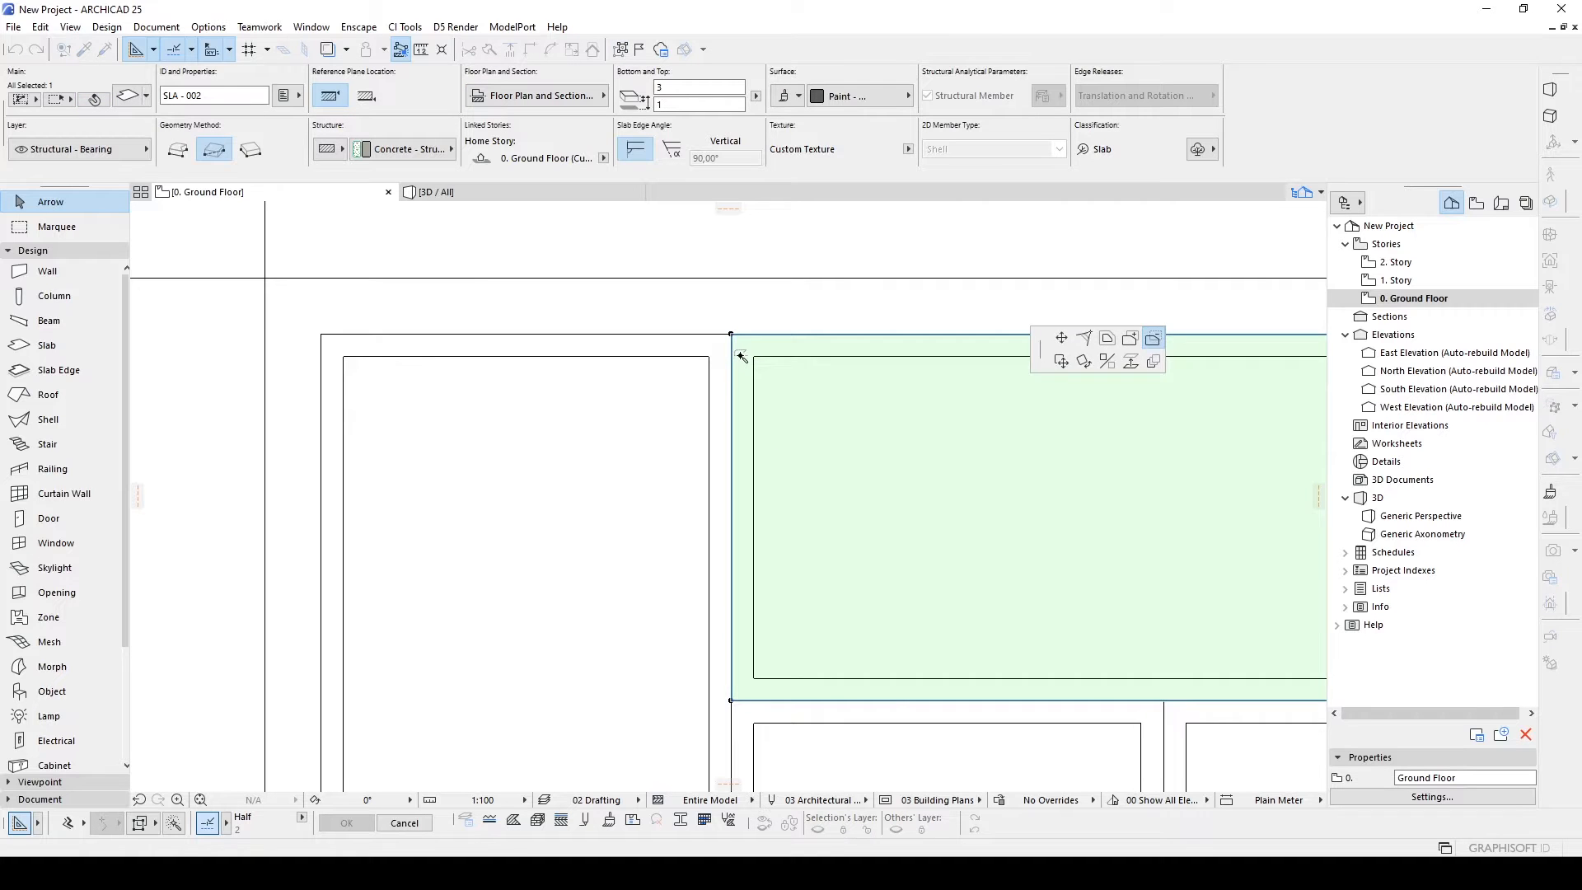
click(755, 362)
Subtract the inner rectangles from the remaining dark gray cell slabs, turning each one into a thin frame.
scroll(756, 363, down, 3)
middle_drag(842, 468, 692, 503)
scroll(876, 511, up, 1)
click(879, 512)
scroll(879, 514, down, 3)
click(725, 435)
scroll(716, 505, down, 3)
click(873, 552)
click(848, 550)
click(901, 621)
click(956, 578)
click(989, 577)
middle_drag(805, 284, 770, 414)
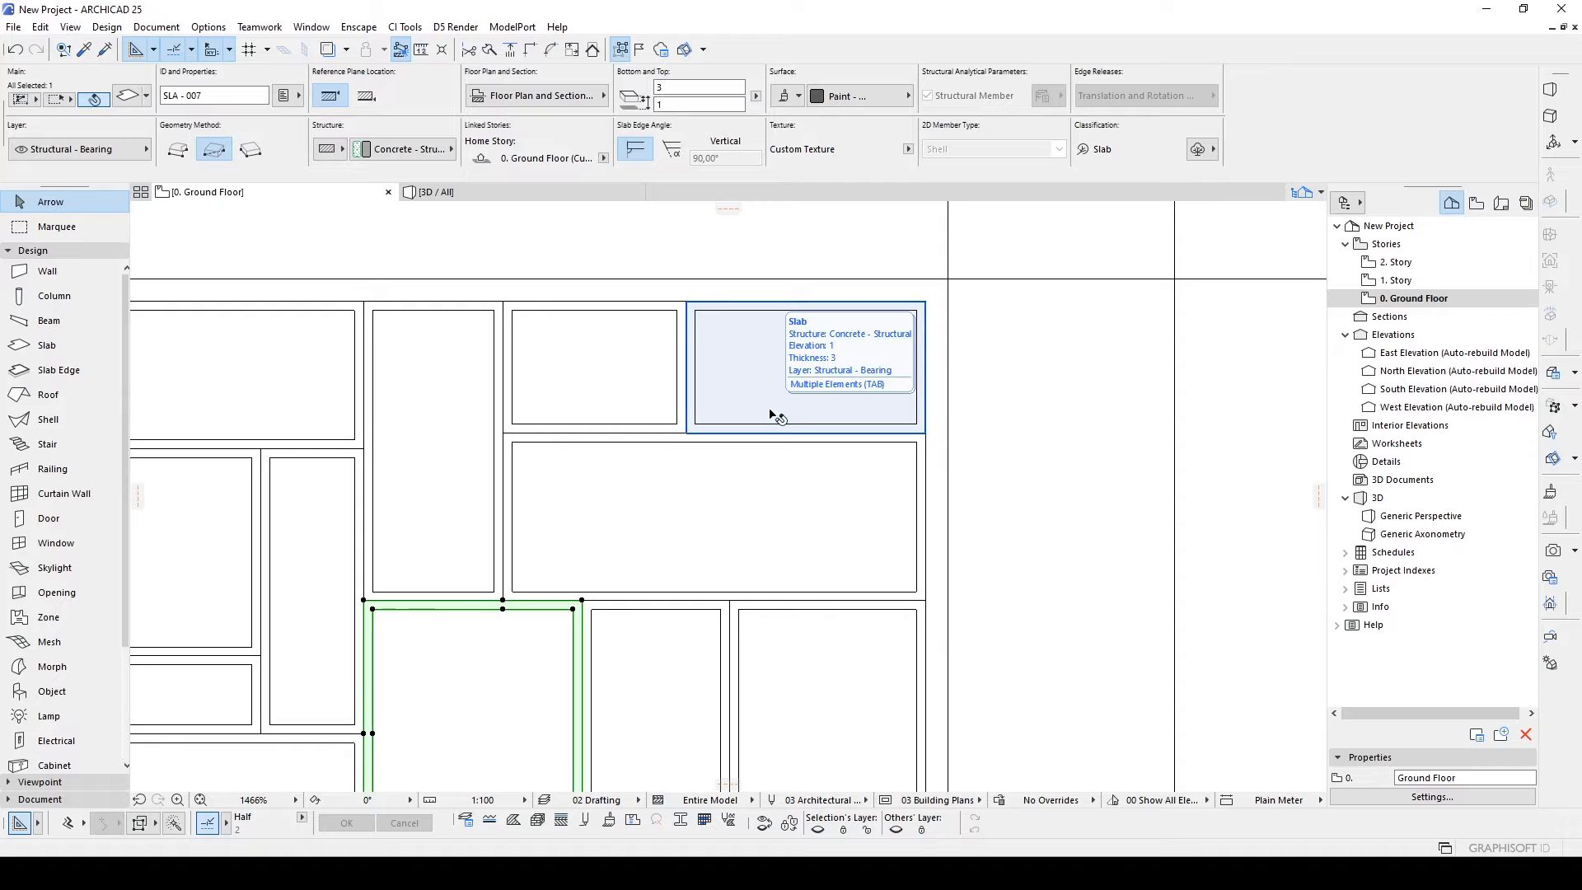
click(772, 414)
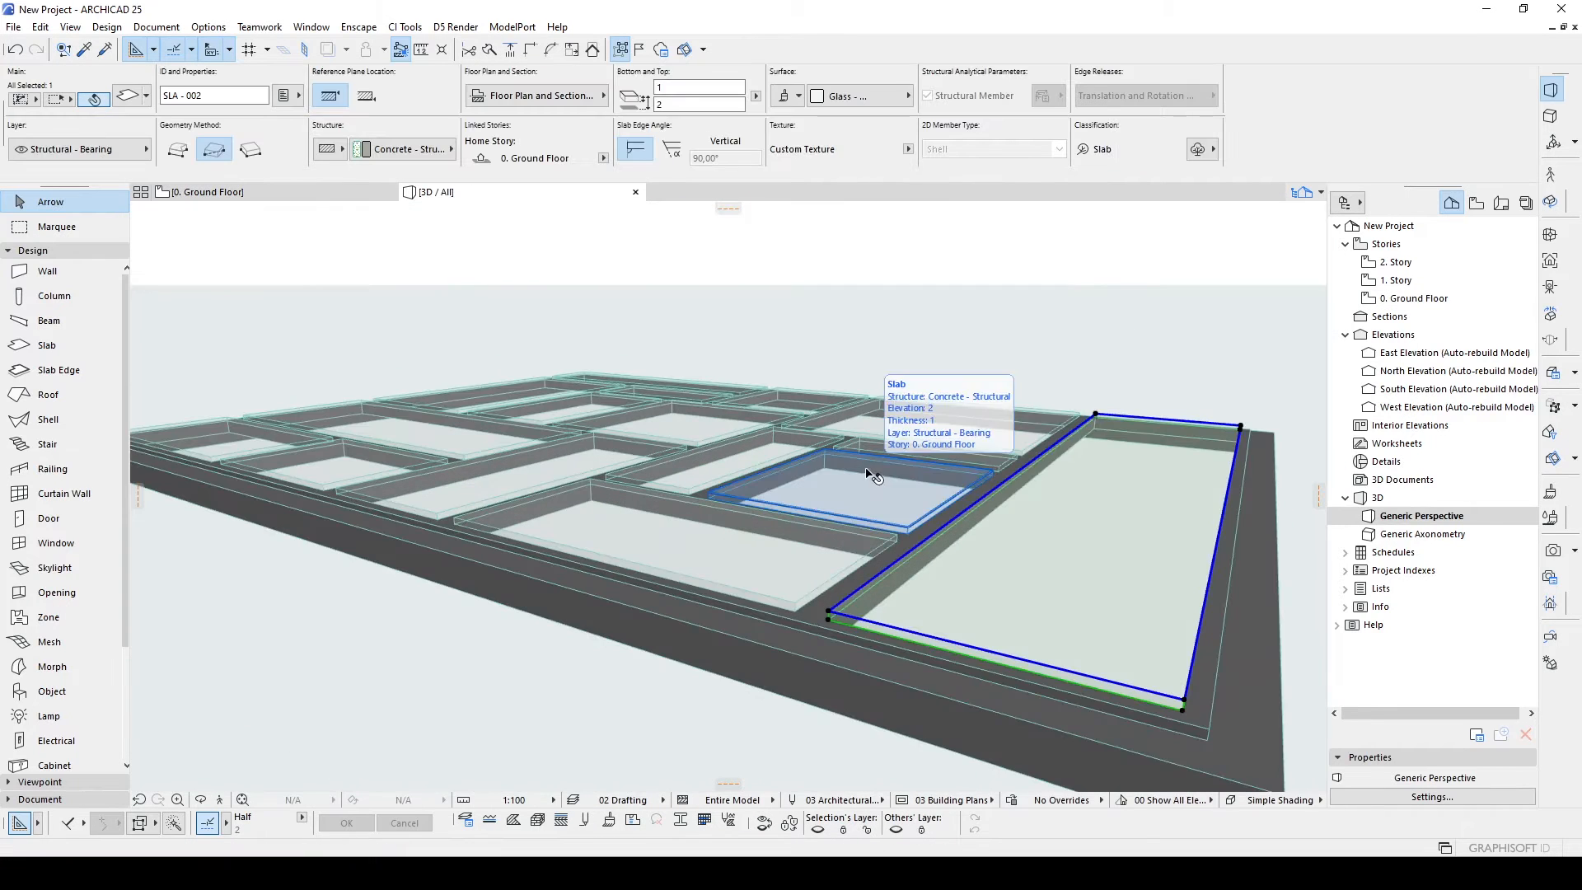
Select all the glass slabs of the facade panel in the 3D view.
click(890, 366)
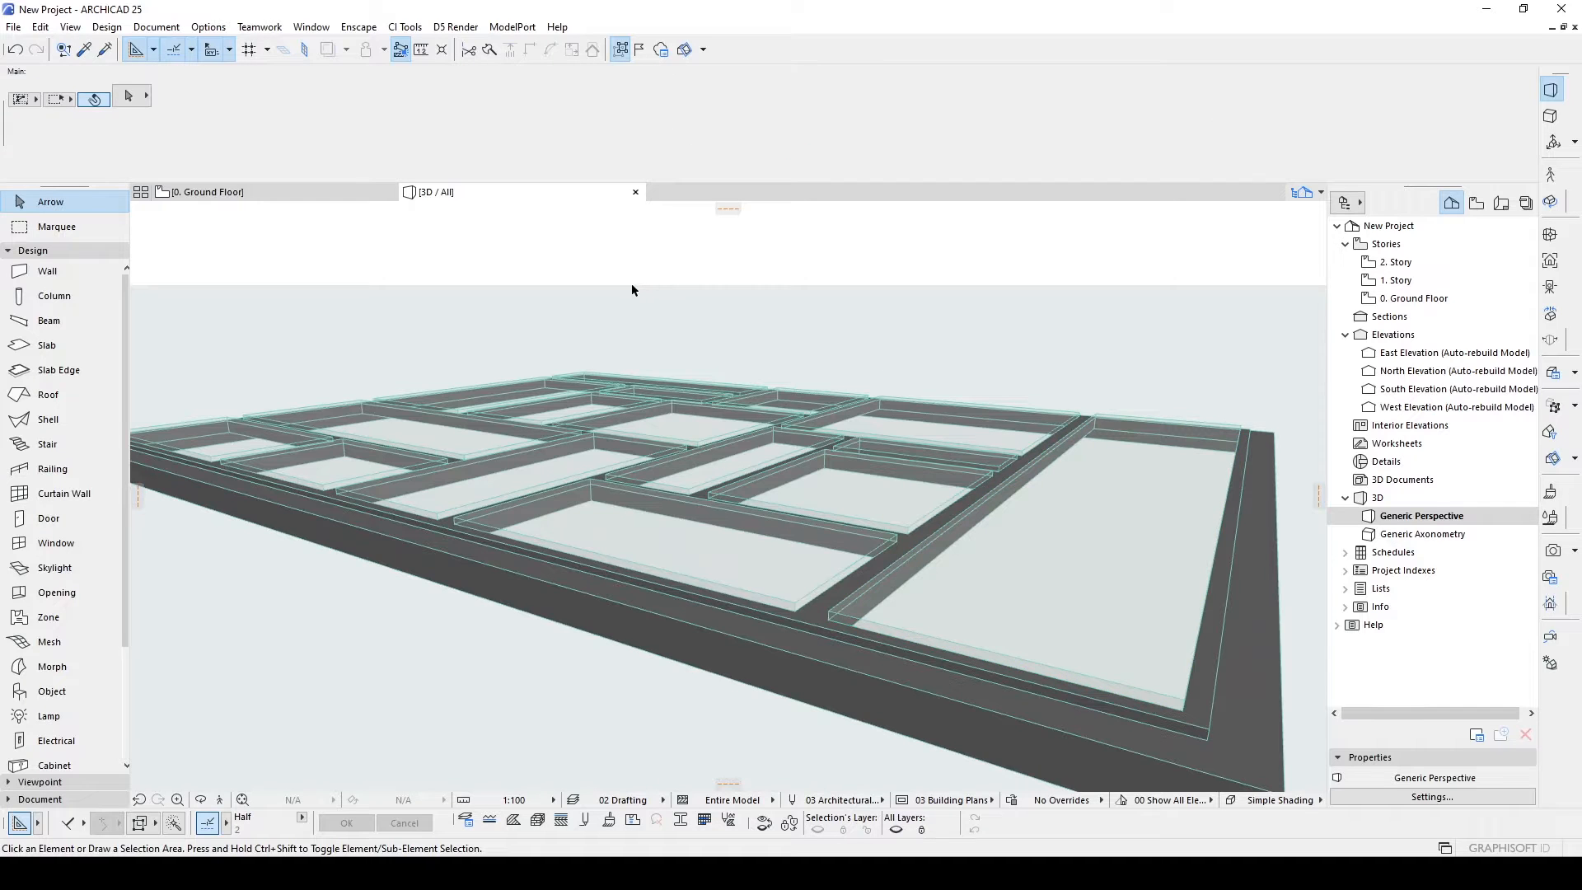
click(982, 604)
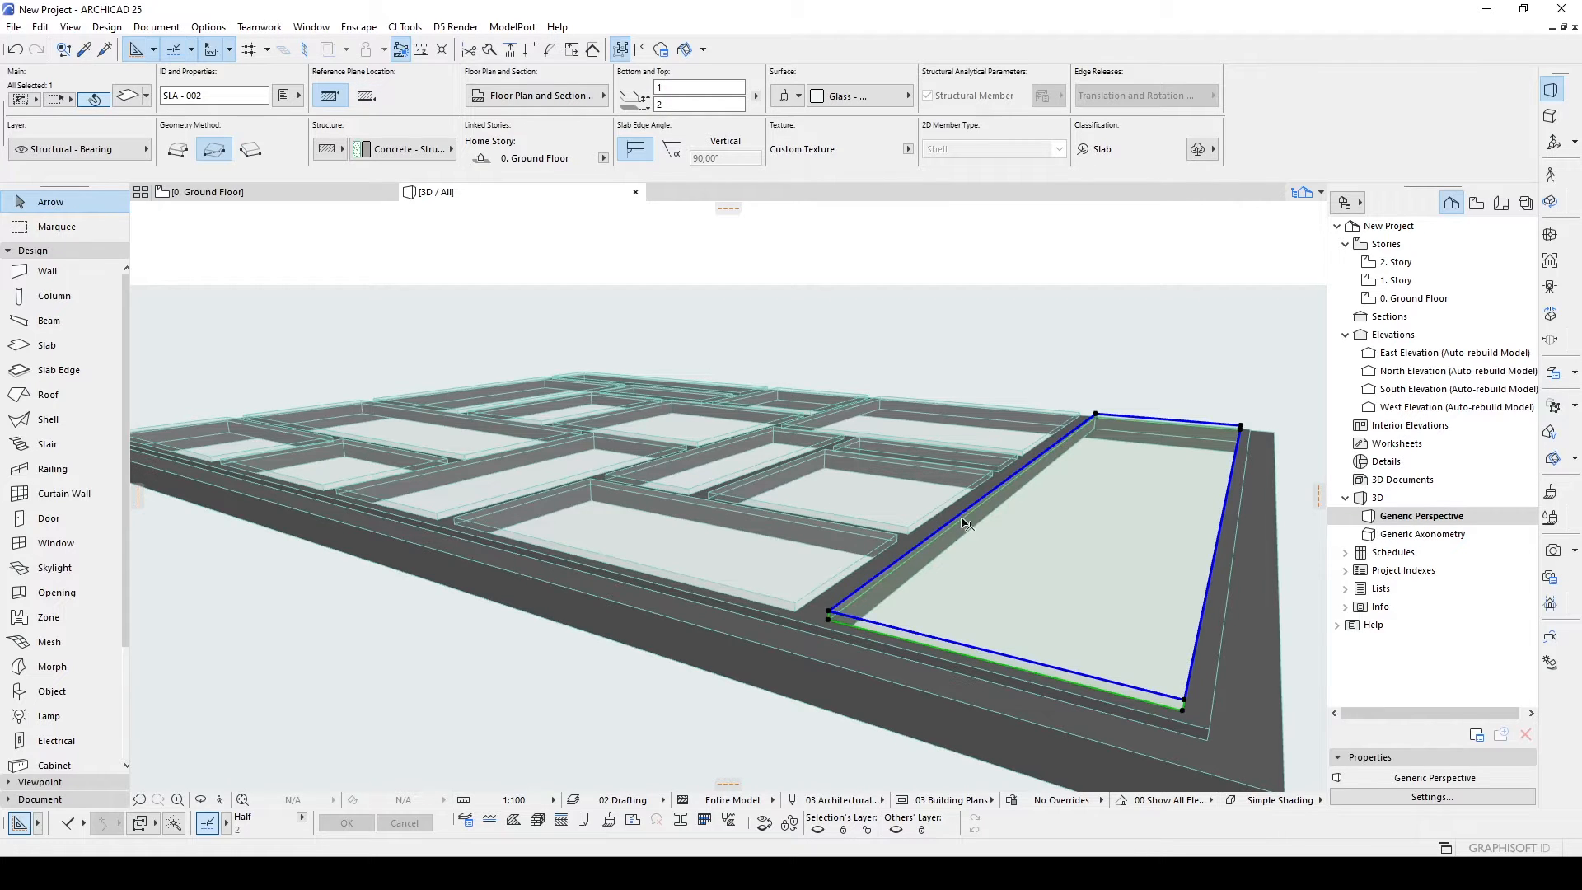
scroll(975, 523, down, 2)
shift+middle_drag(975, 524, 1069, 467)
shift+click(805, 569)
shift+click(537, 283)
Try to drag the selected glass slabs by 1 cm in the 3D view.
double_click(698, 87)
text(5)
key(ctrl+d)
shift+middle_drag(1014, 511, 939, 690)
text(1)
key(Return)
click(1062, 562)
click(1123, 685)
click(939, 691)
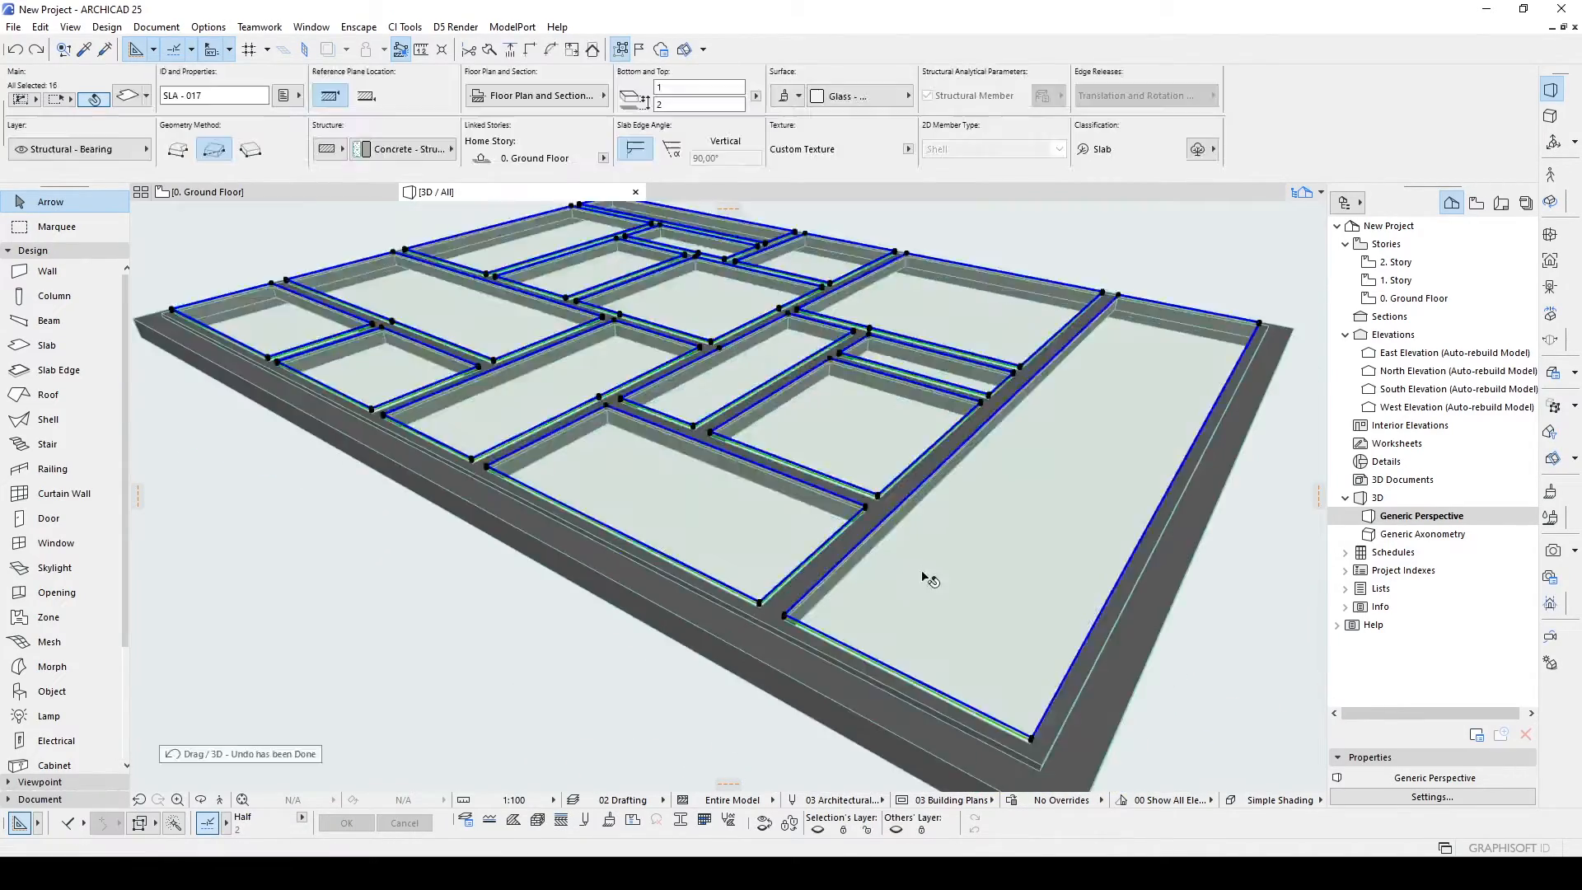
Drag the selected glass slabs again to reposition them within the dark gray frames in 3D.
shift+middle_drag(925, 576, 689, 498)
key(ctrl+d)
click(871, 583)
click(879, 601)
click(879, 598)
key(ctrl+d)
click(879, 605)
Save all slabs of the facade panel as the window library part New Window 1, with the horizontal plane as the wall plane.
scroll(689, 523, up, 4)
scroll(689, 520, down, 6)
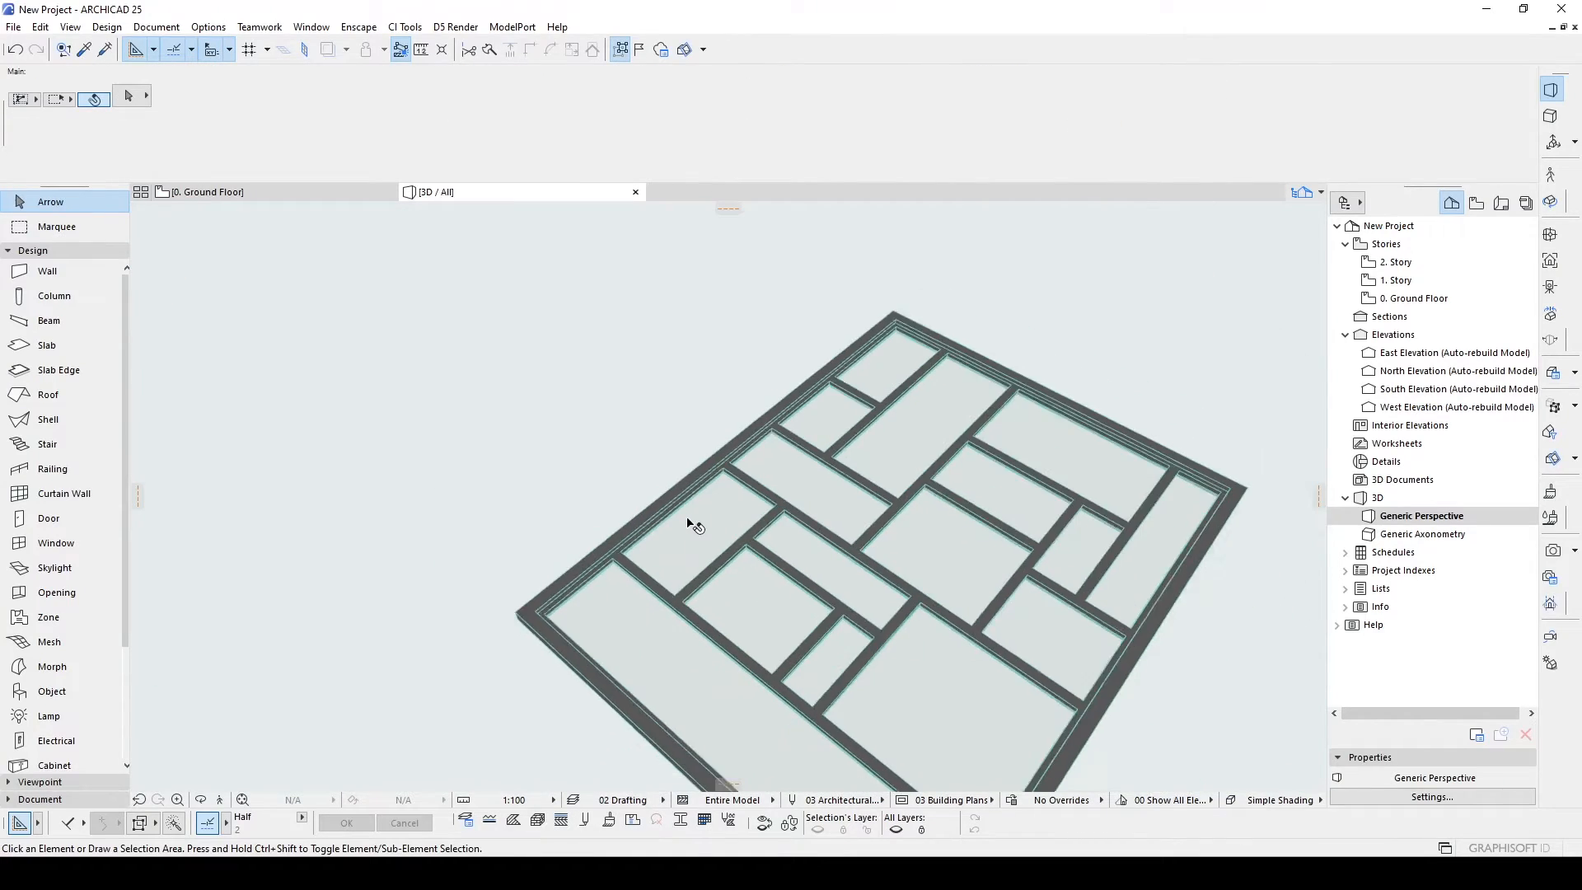
shift+middle_drag(888, 605, 649, 427)
key(ctrl+a)
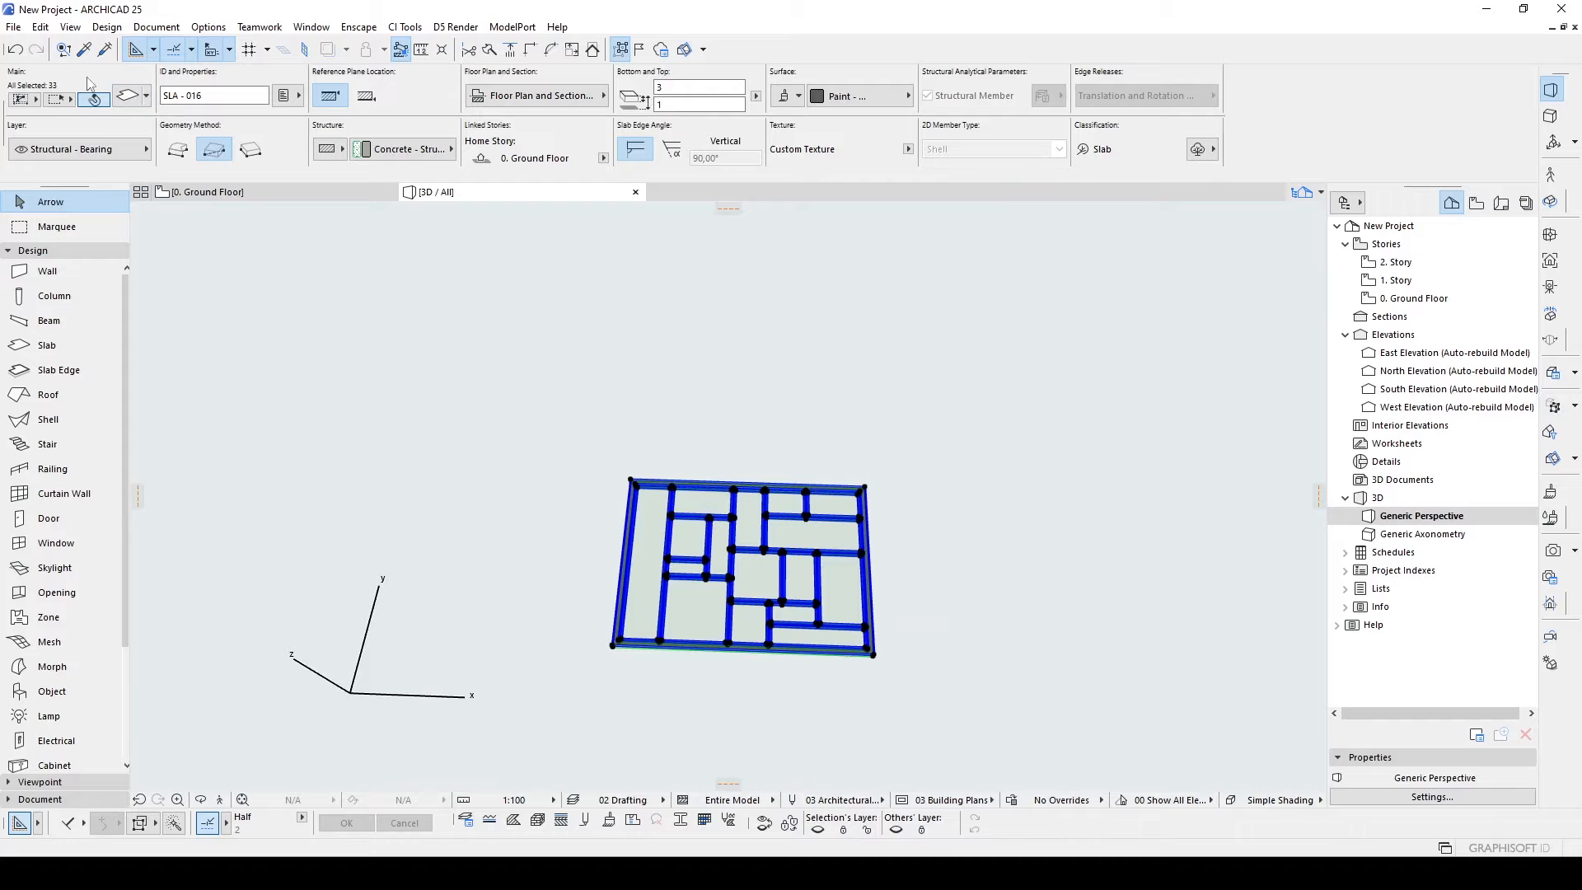
click(13, 26)
mouse_move(93, 283)
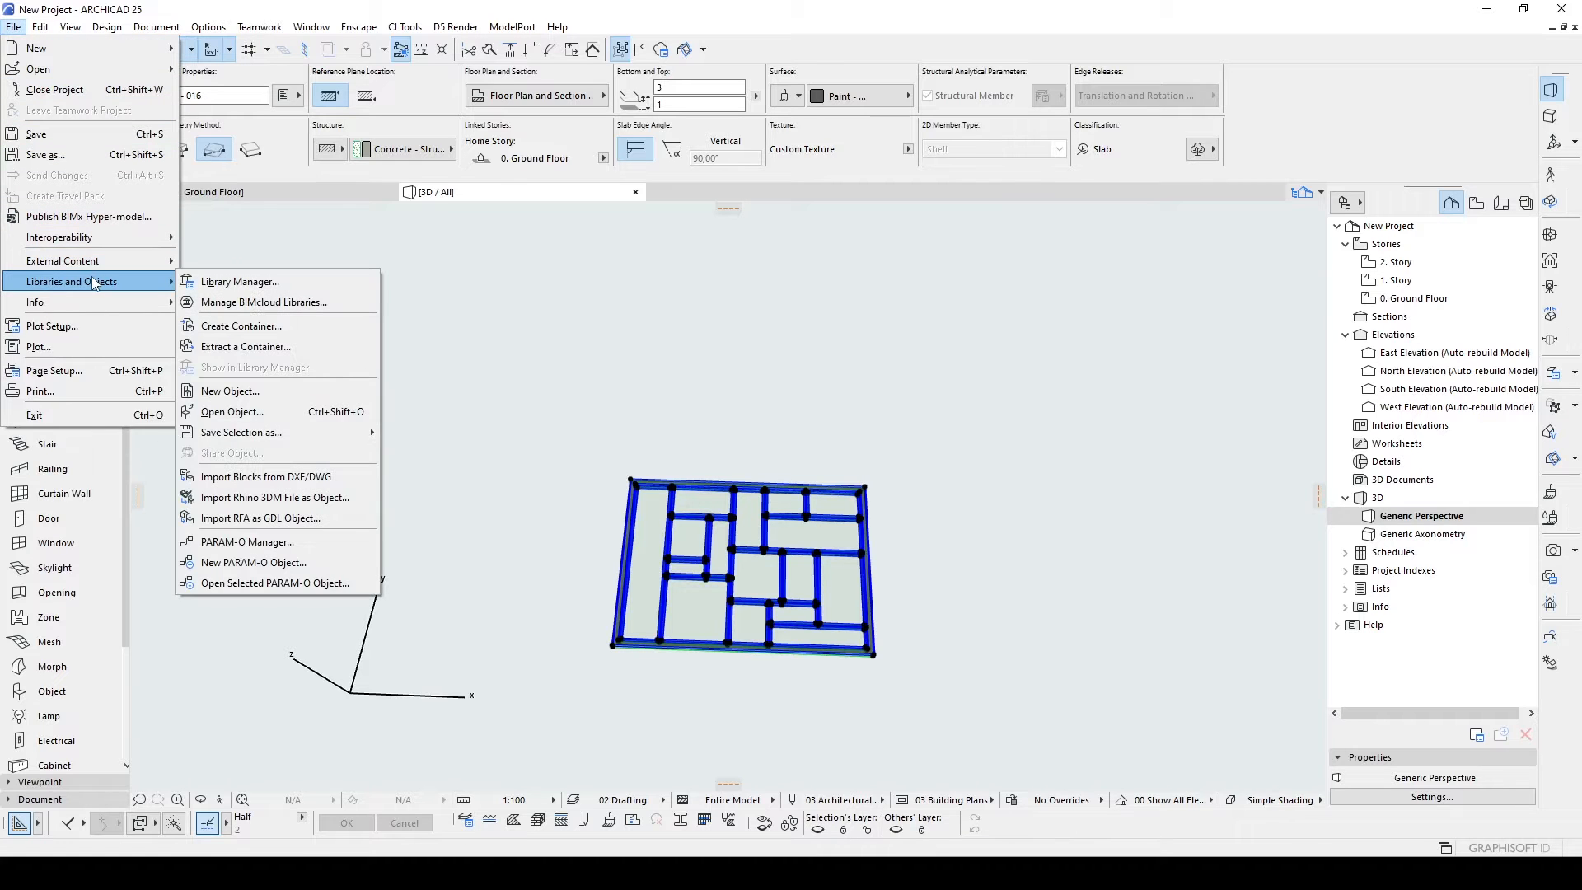
mouse_move(248, 431)
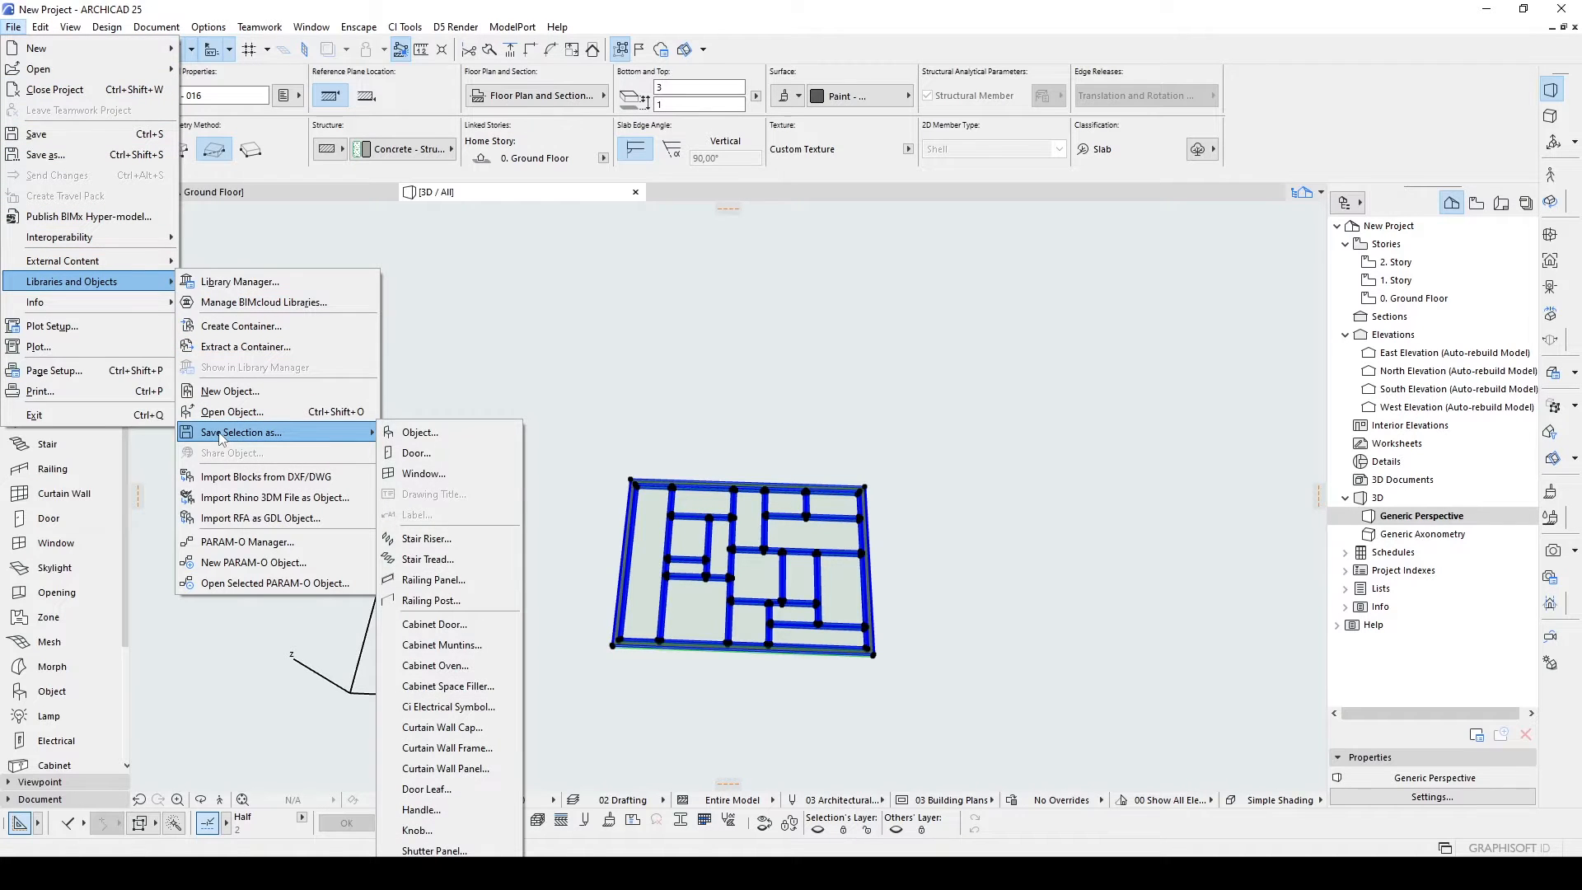
click(418, 477)
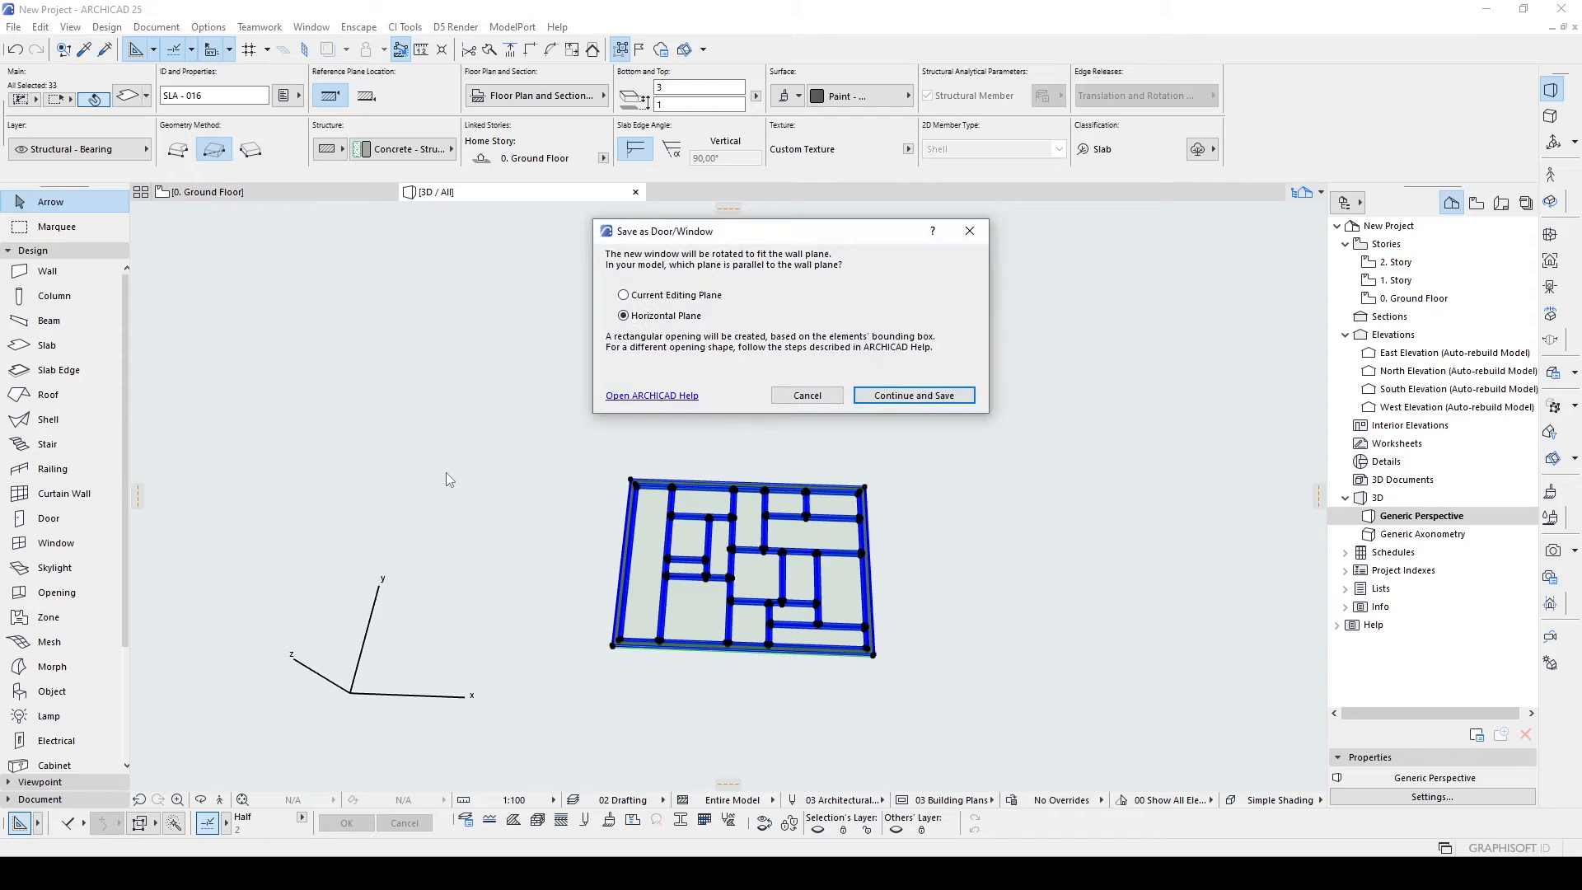
click(867, 393)
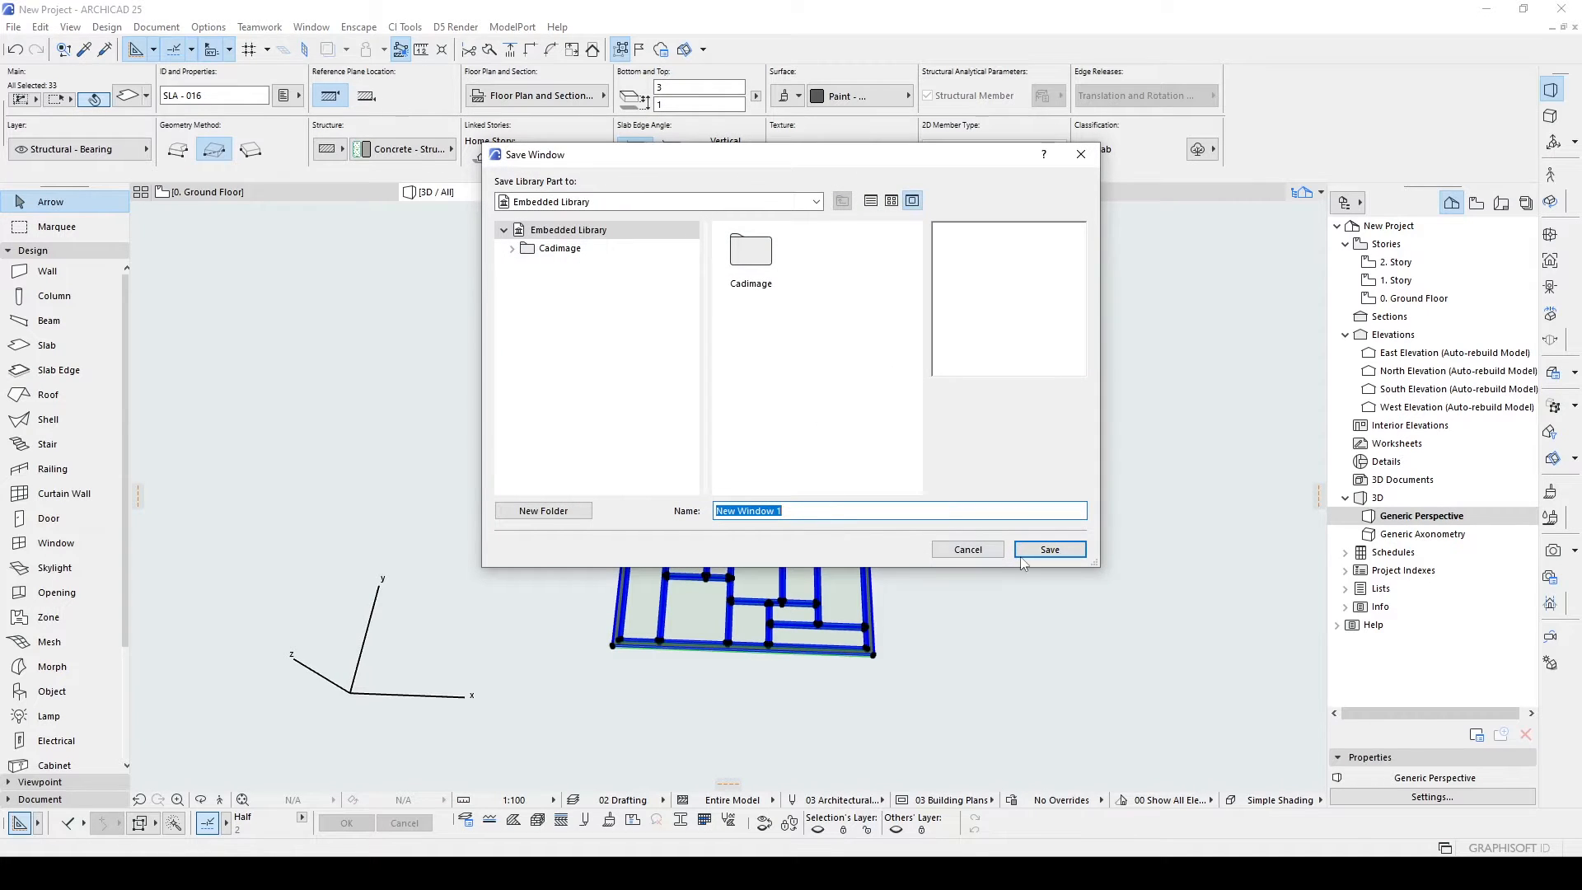
click(1035, 550)
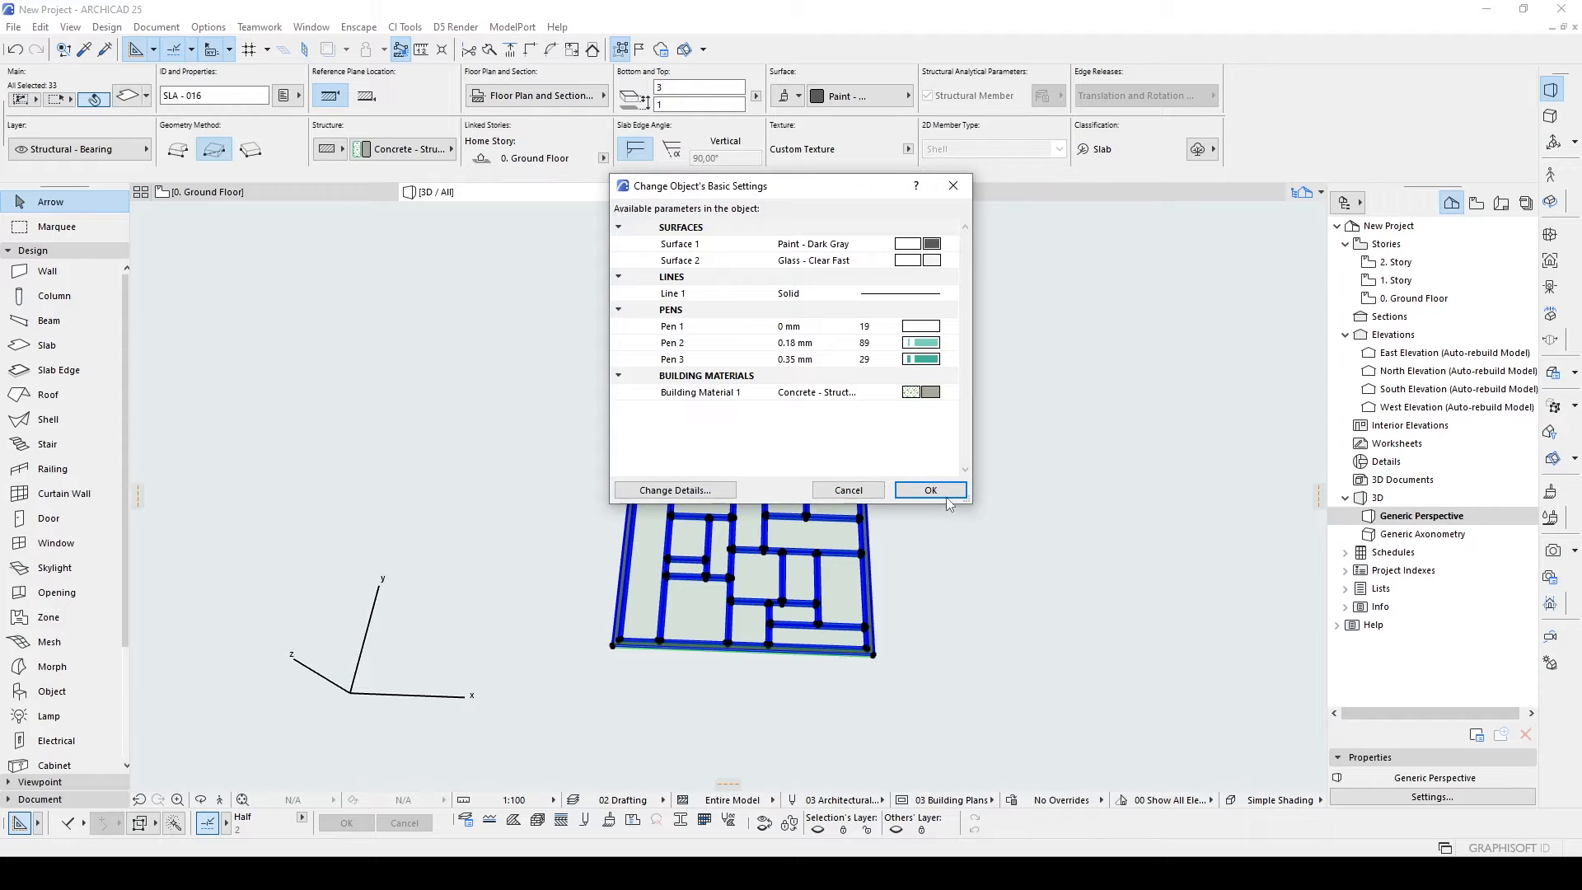
click(946, 493)
key(Escape)
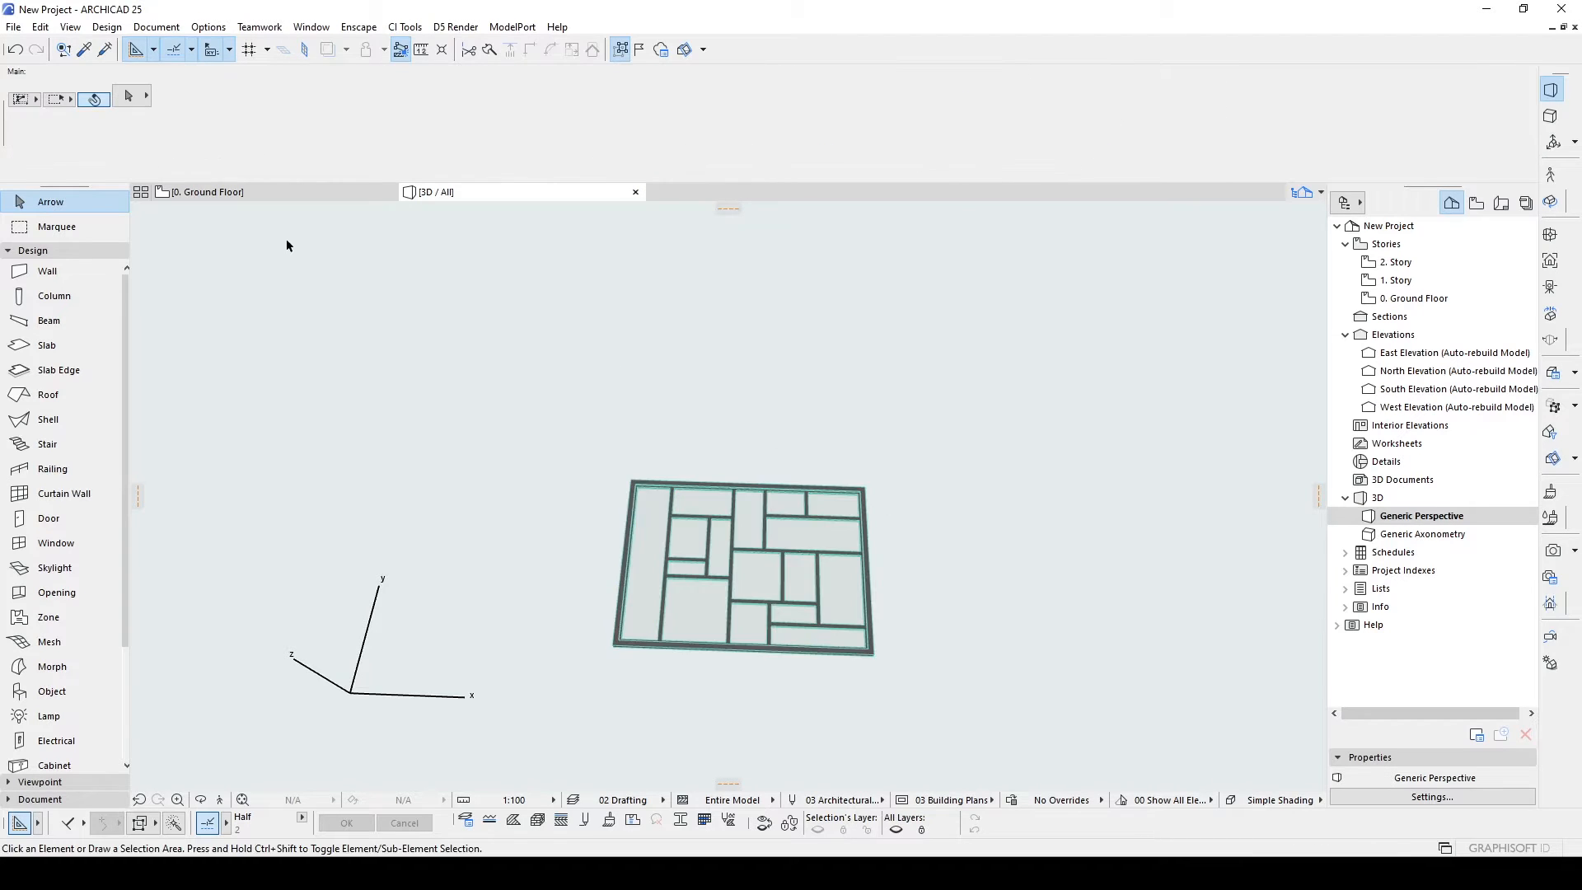
Place New Window 1 in the front wall beside the entrance recess on the ground floor plan.
click(226, 194)
scroll(662, 406, down, 5)
middle_drag(693, 340, 699, 618)
scroll(696, 528, down, 4)
middle_drag(700, 291, 698, 501)
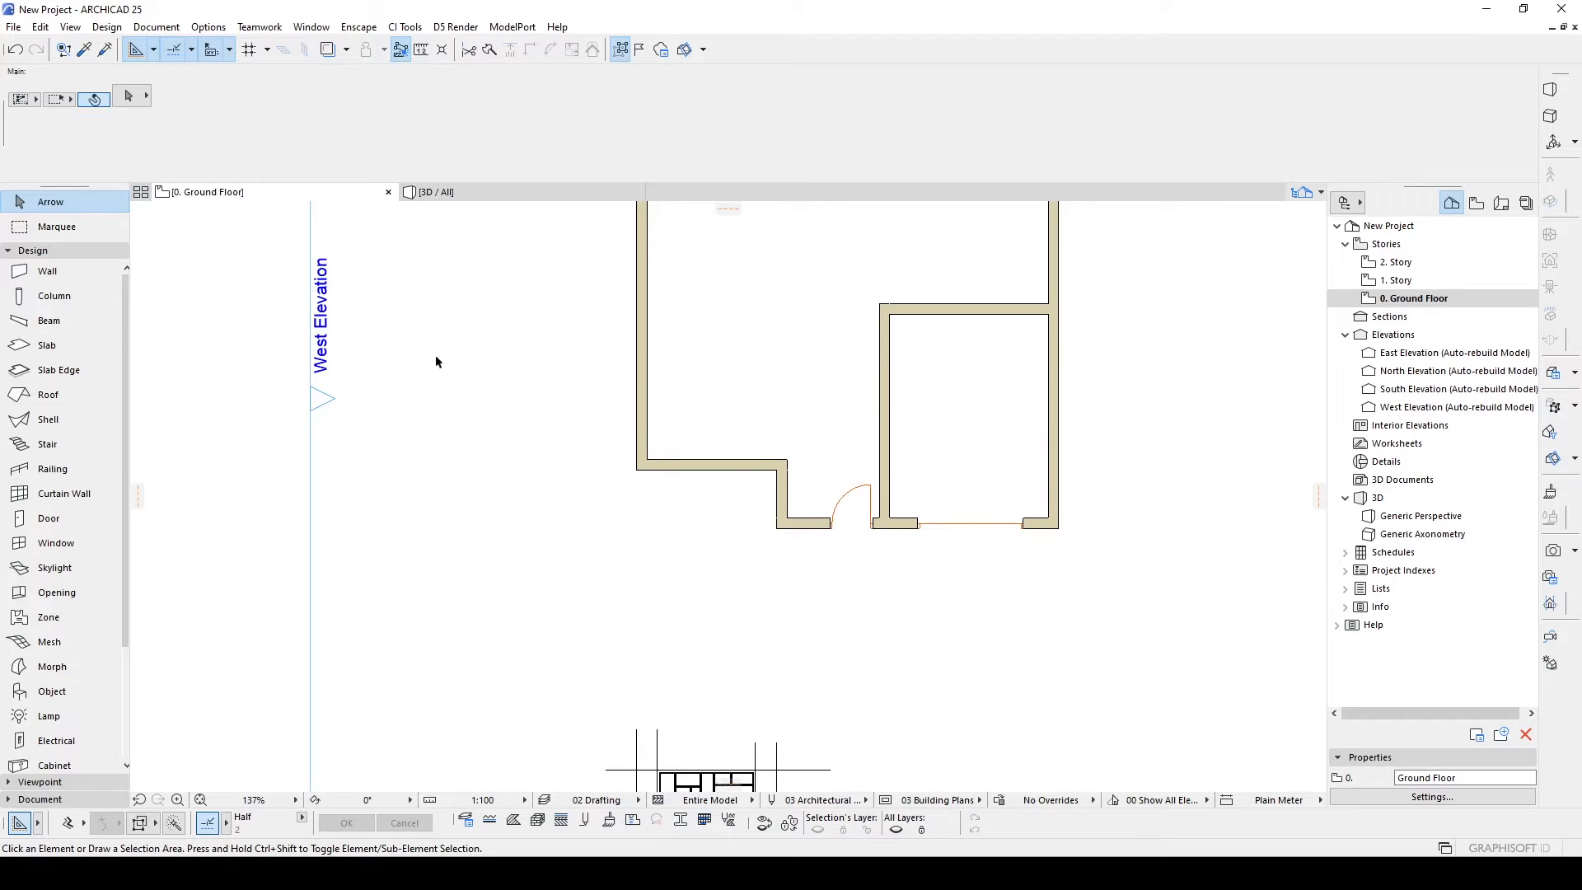
click(64, 545)
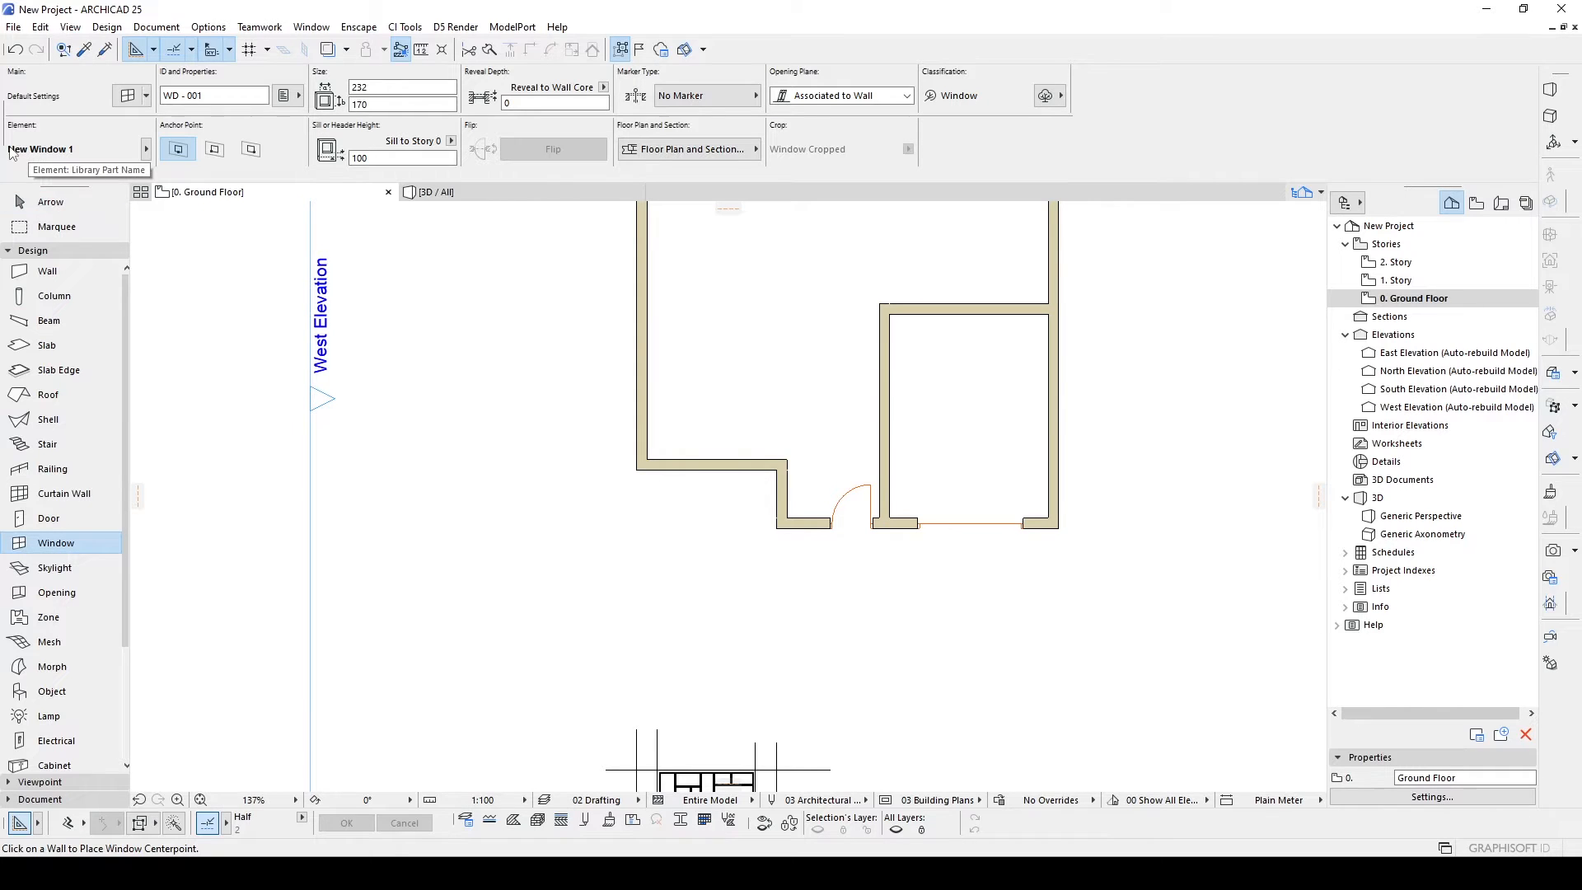
scroll(708, 428, up, 3)
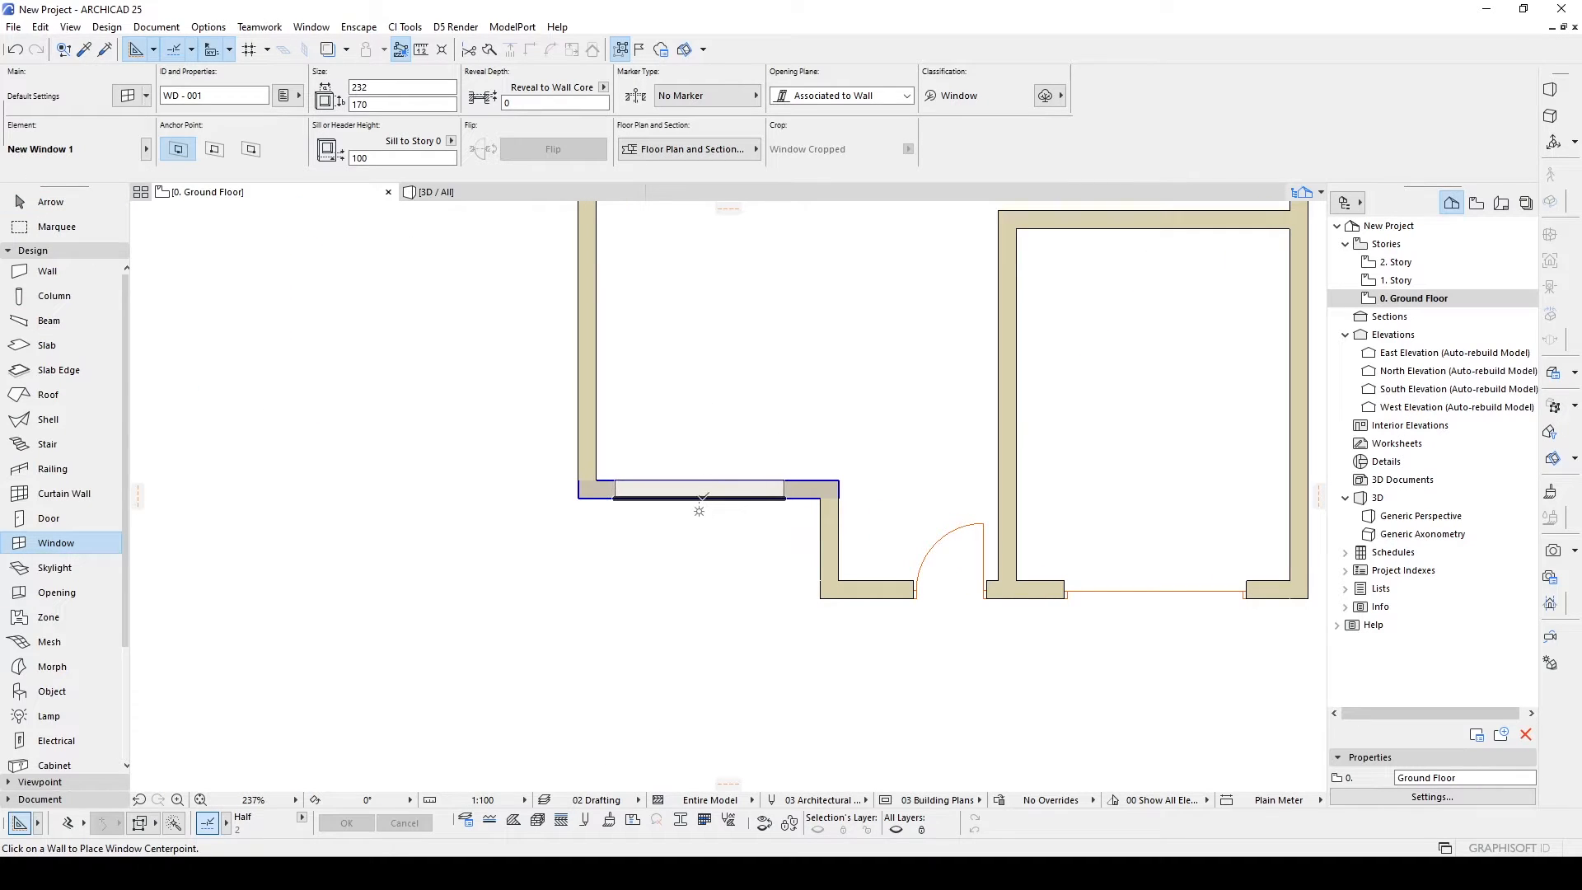
click(698, 500)
click(905, 379)
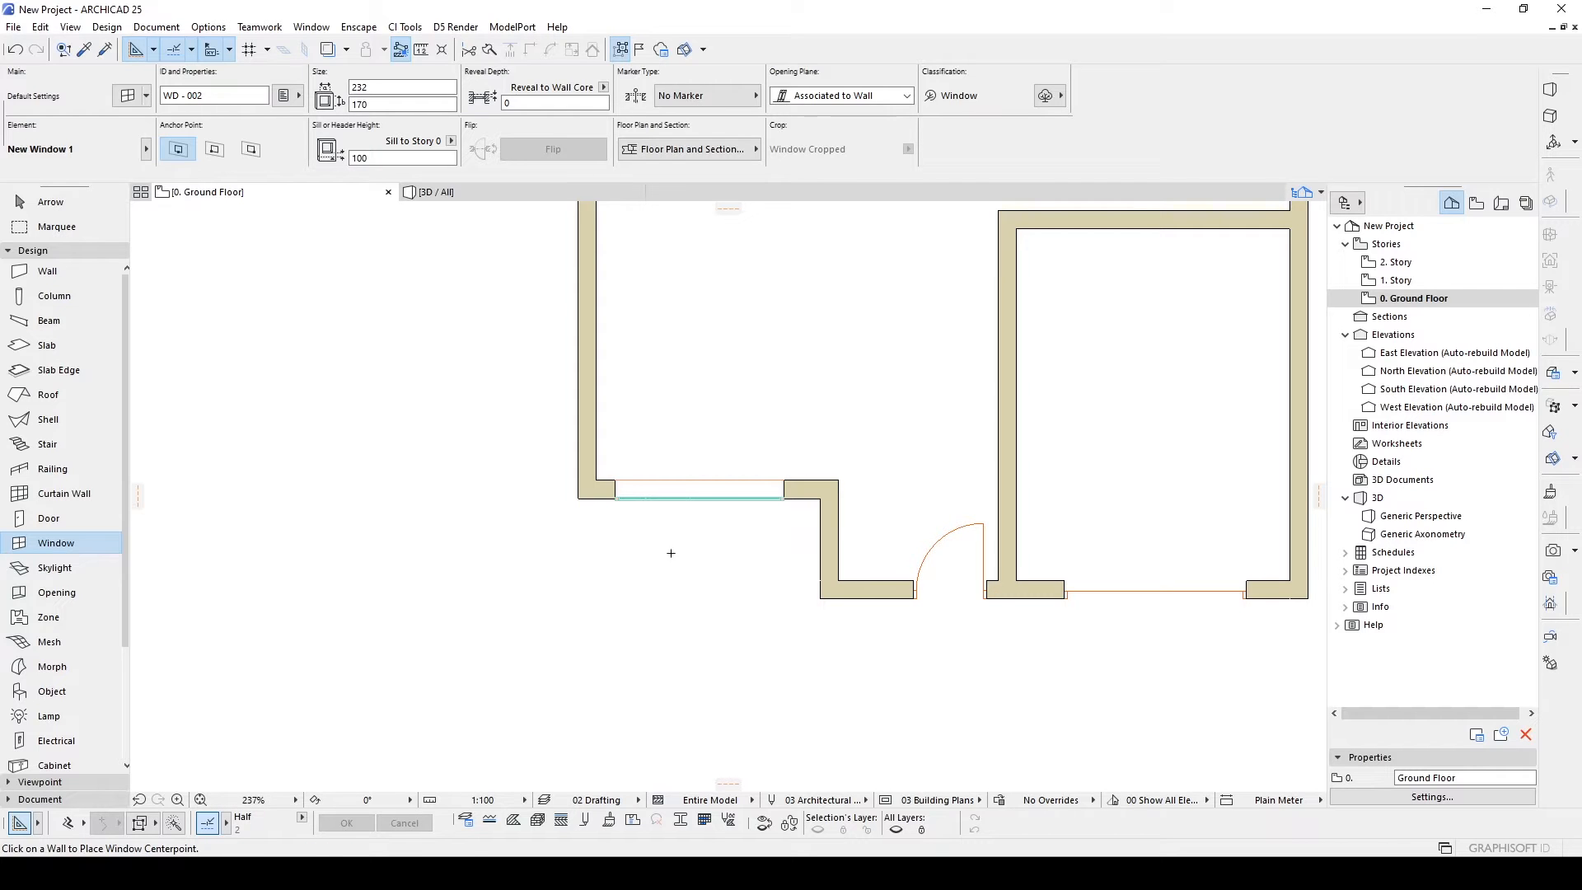
key(Escape)
Set the reveal depth of the placed front window to 10 cm.
click(615, 499)
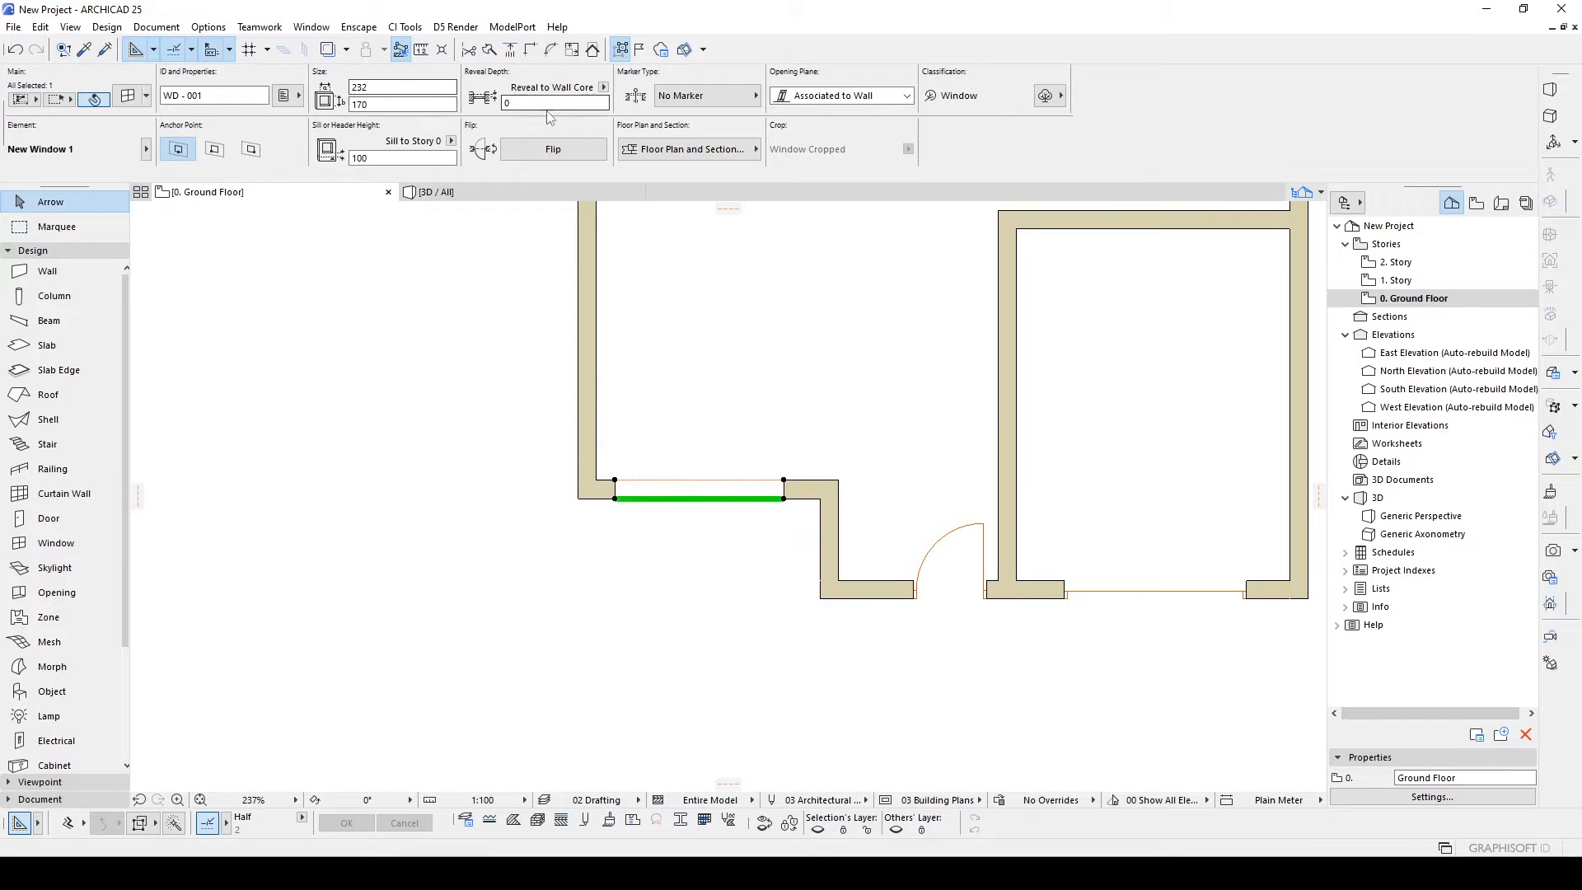
click(537, 103)
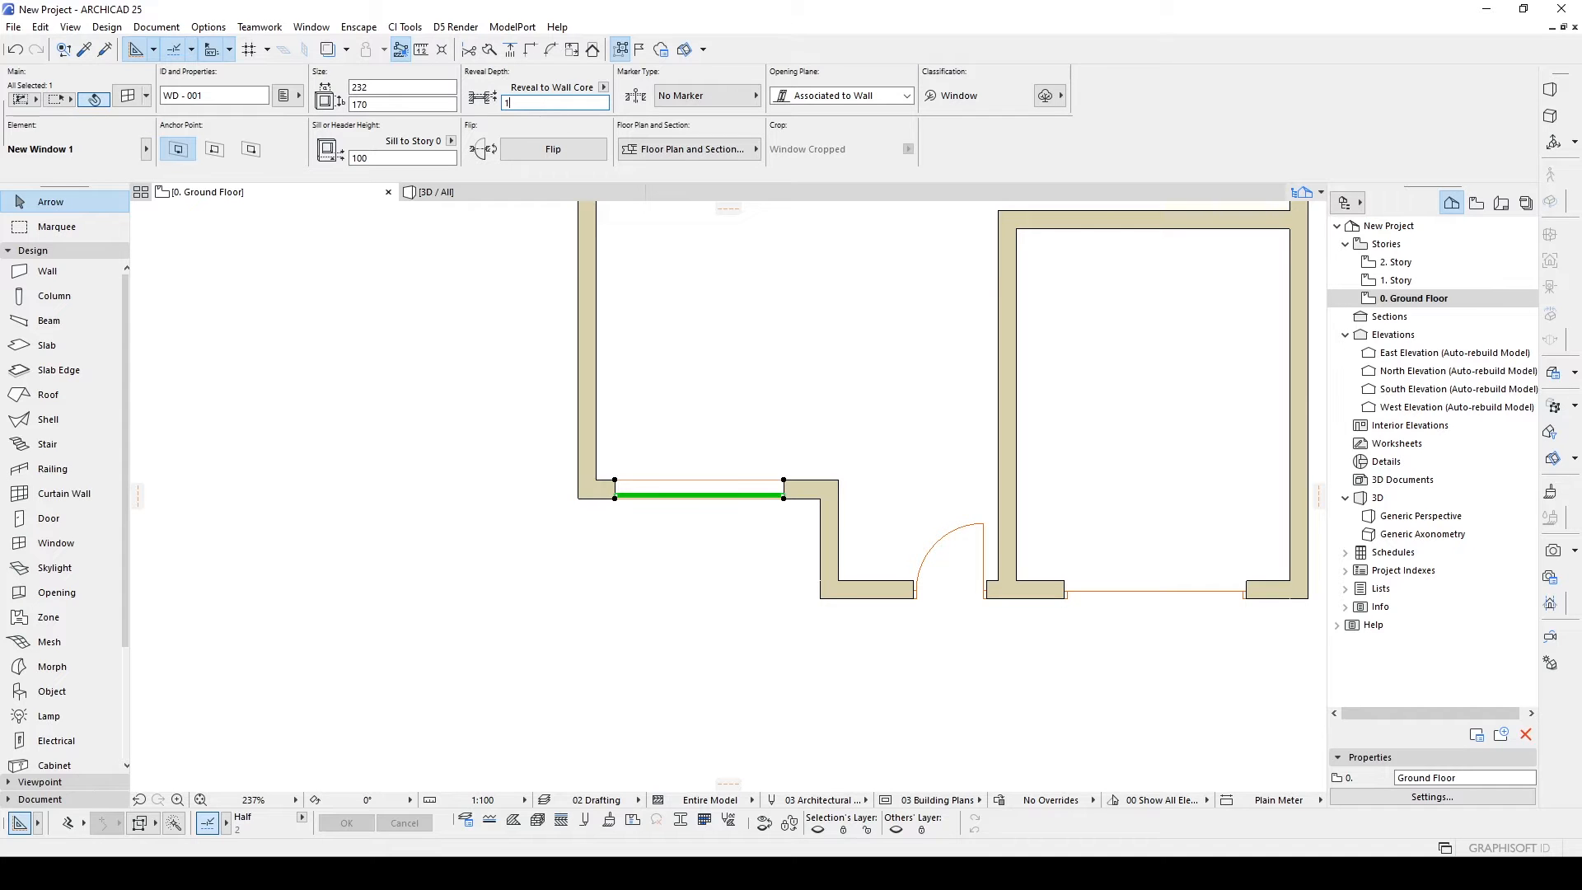
click(927, 554)
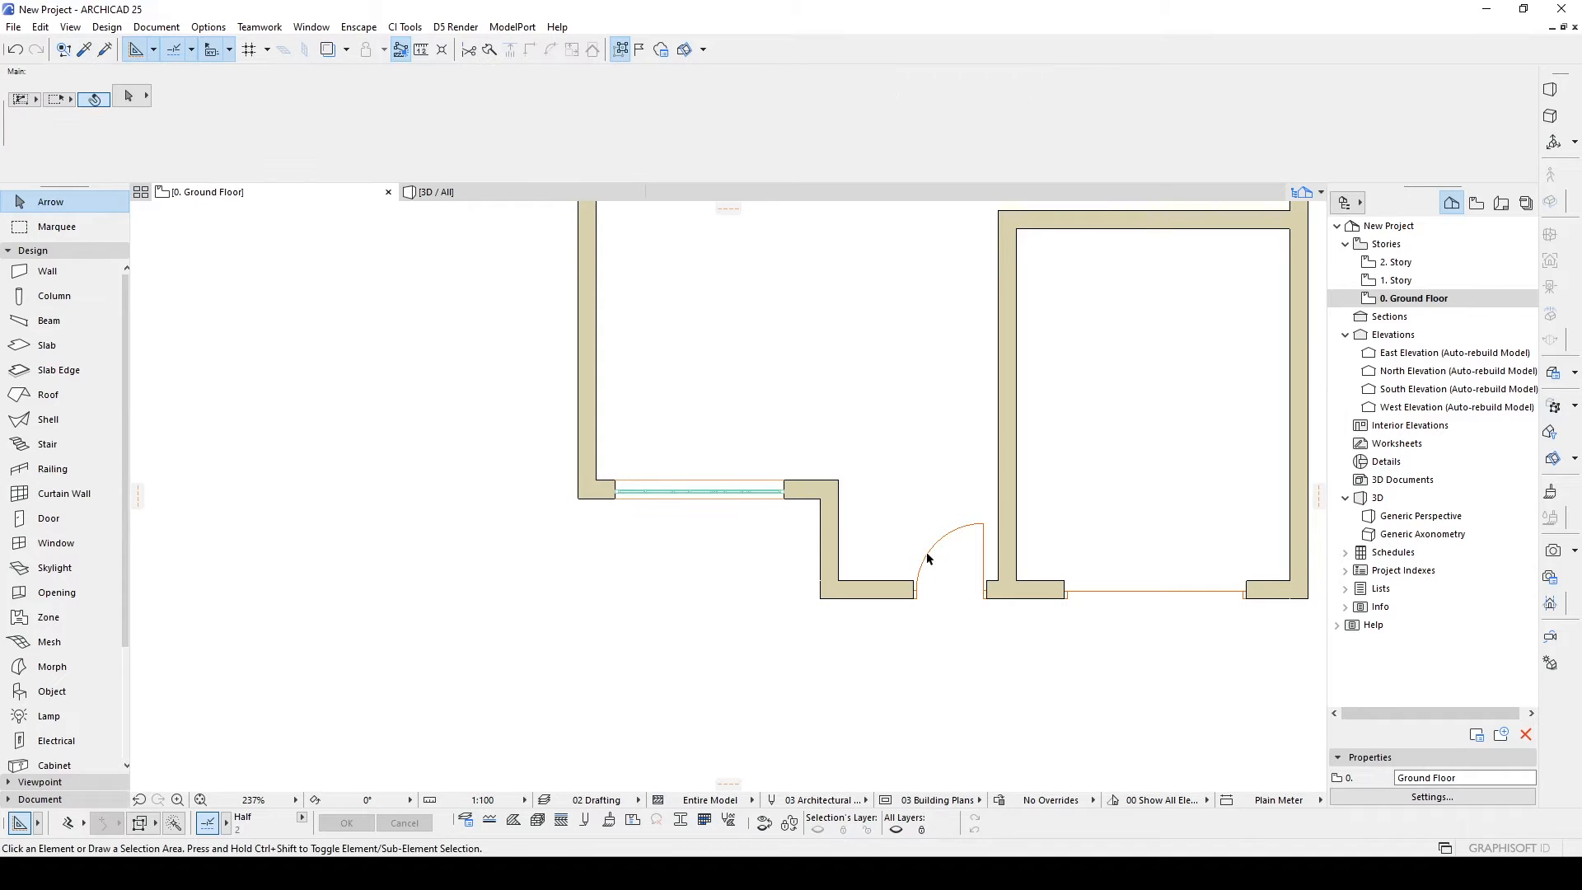
Select all slabs of the flat panel in 3D and move them to the Hidden layer.
click(515, 198)
click(636, 389)
scroll(654, 401, down, 4)
middle_drag(654, 398, 720, 389)
drag(786, 489, 1081, 689)
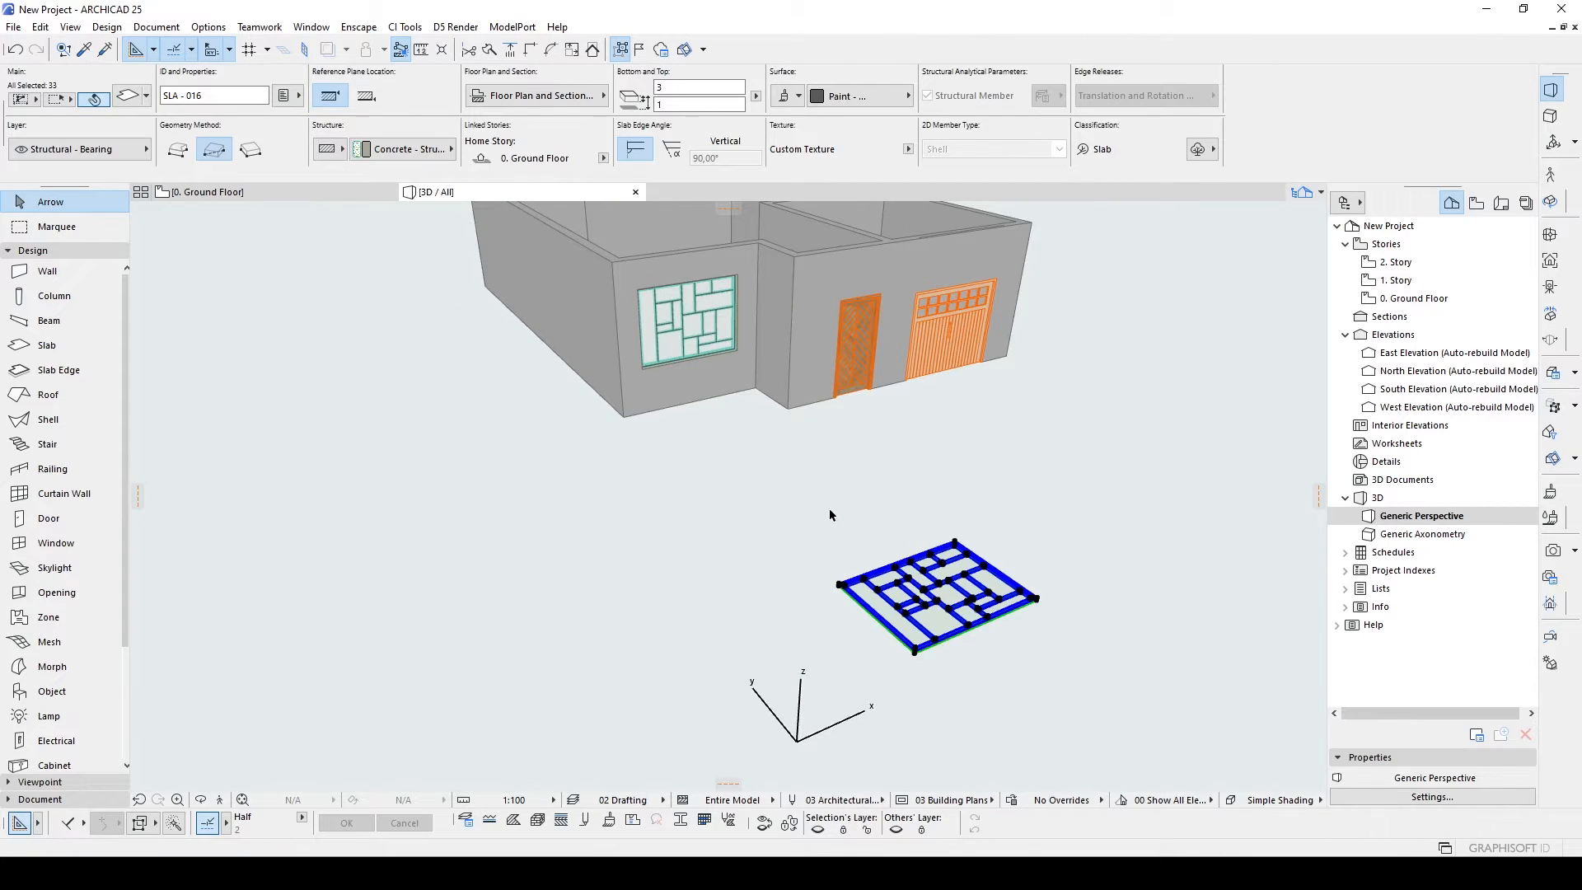
click(90, 151)
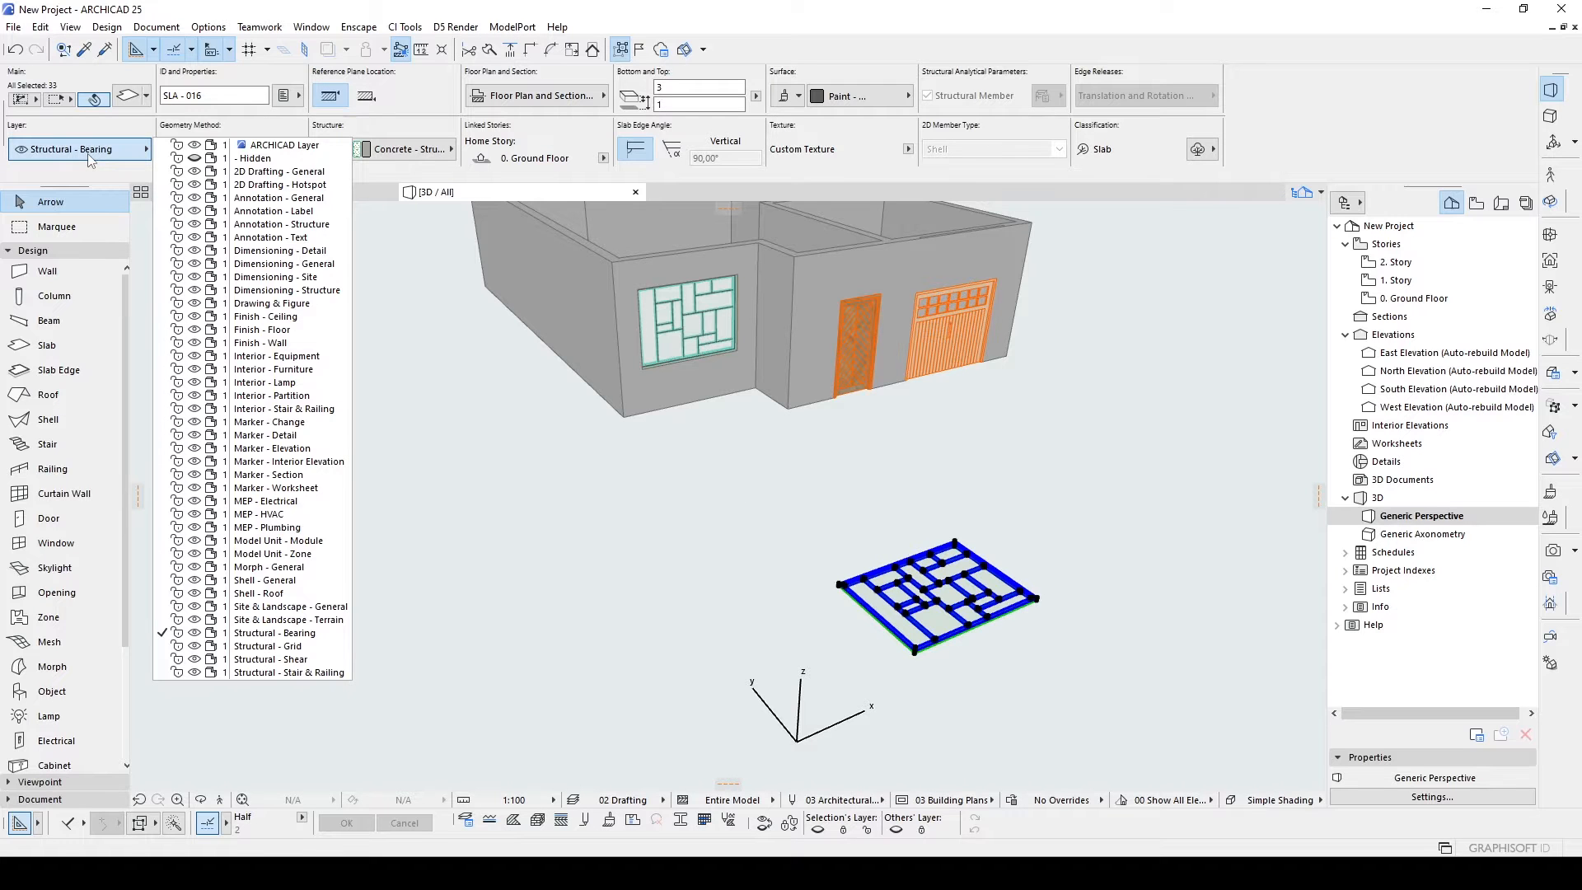
click(255, 159)
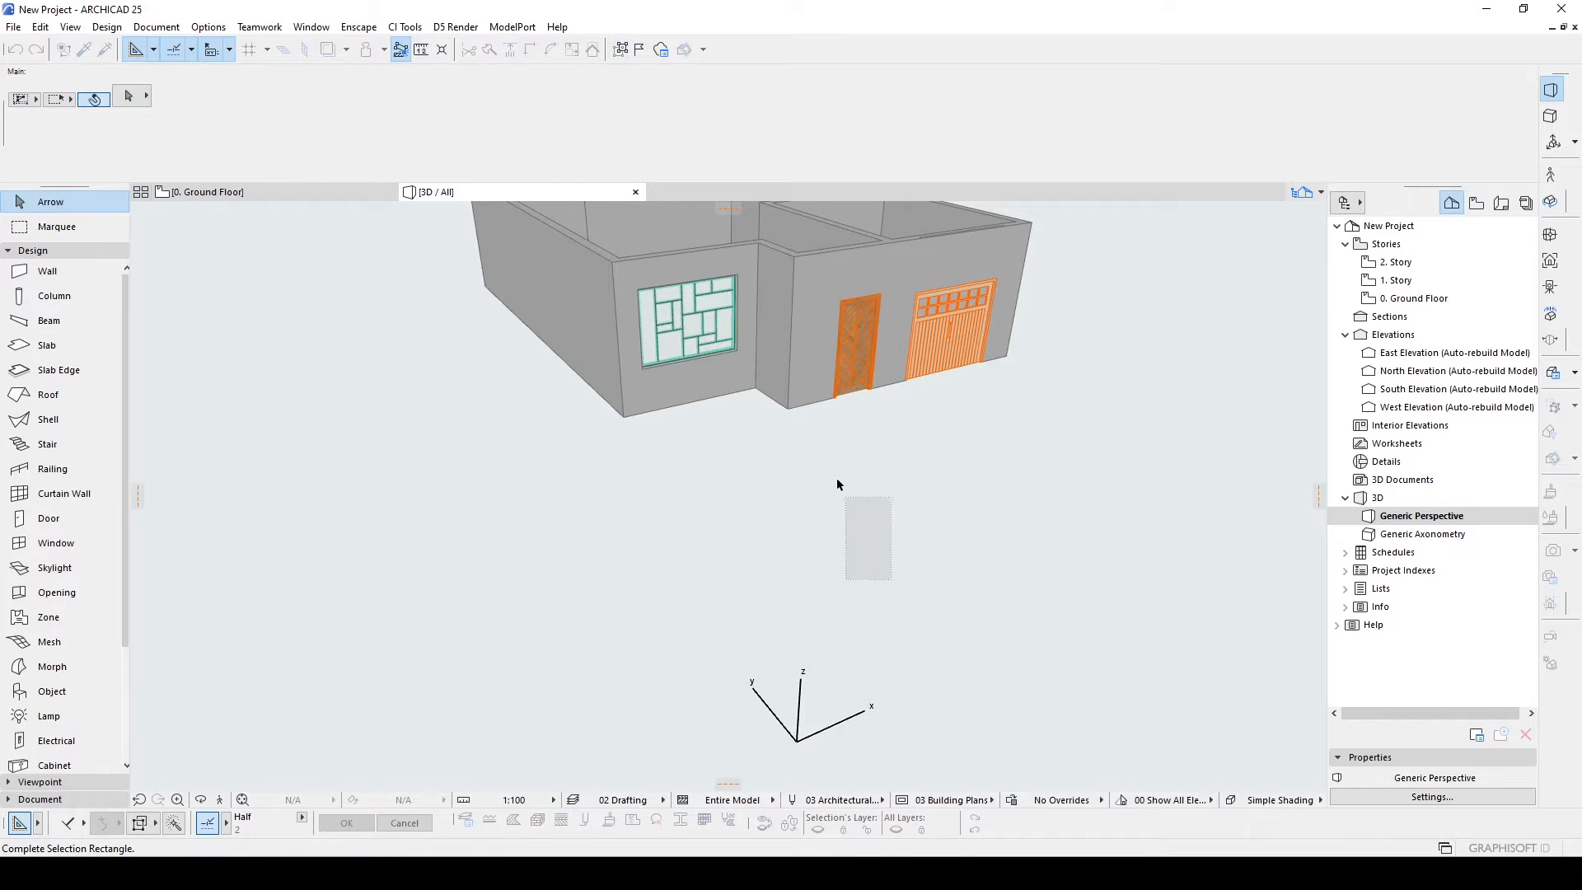
Drag the front window down to the guide lines in the South Elevation, giving it a 50 cm sill height.
double_click(1357, 390)
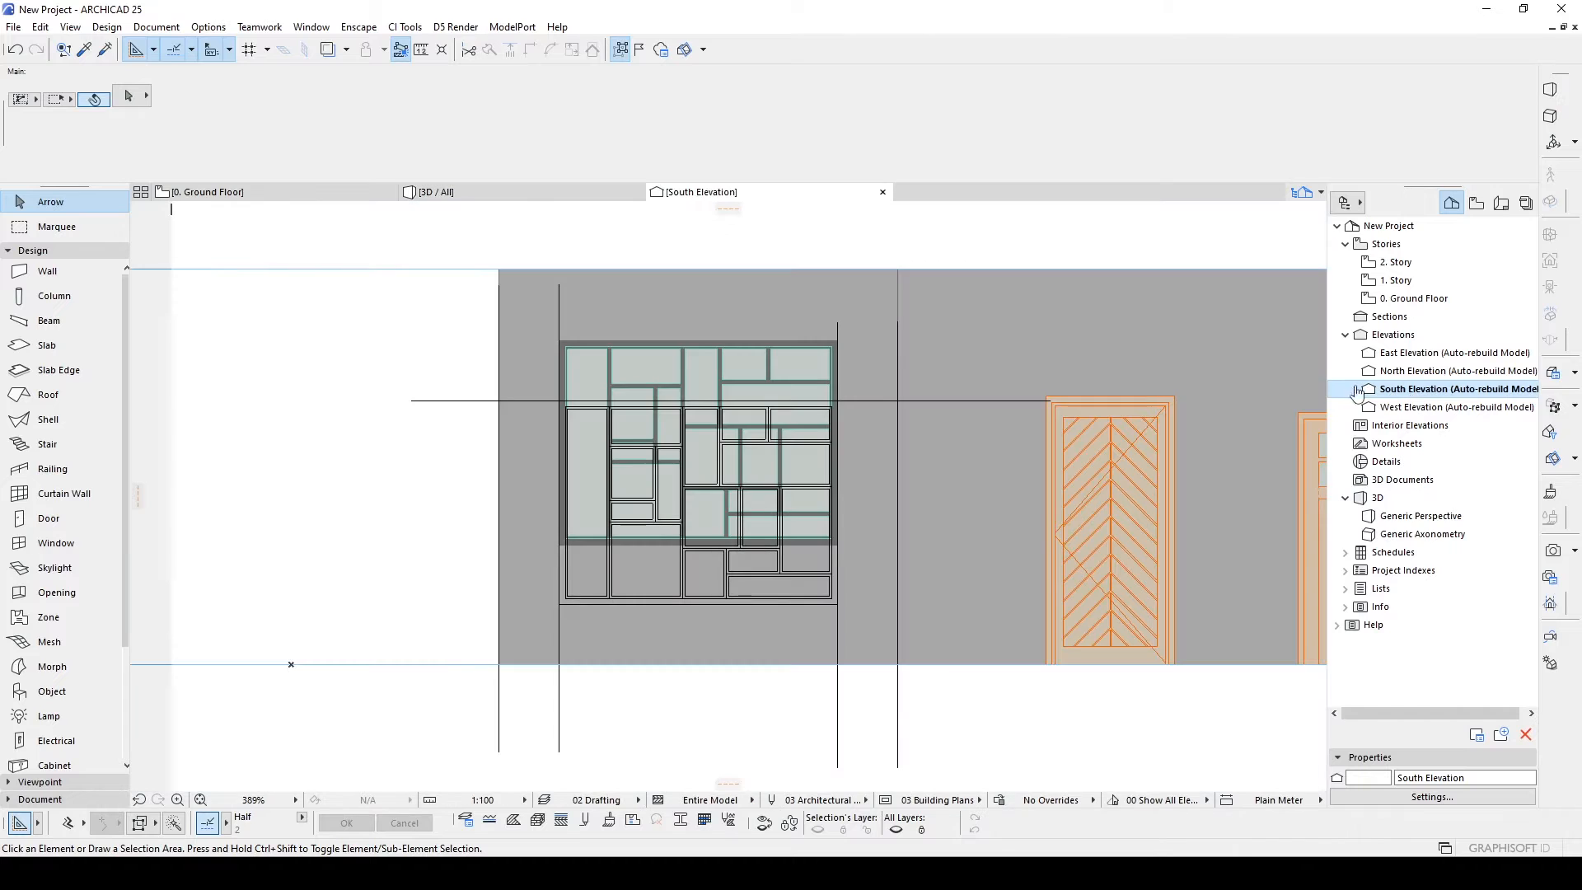
click(784, 360)
scroll(774, 550, up, 3)
key(ctrl+d)
click(922, 540)
click(922, 664)
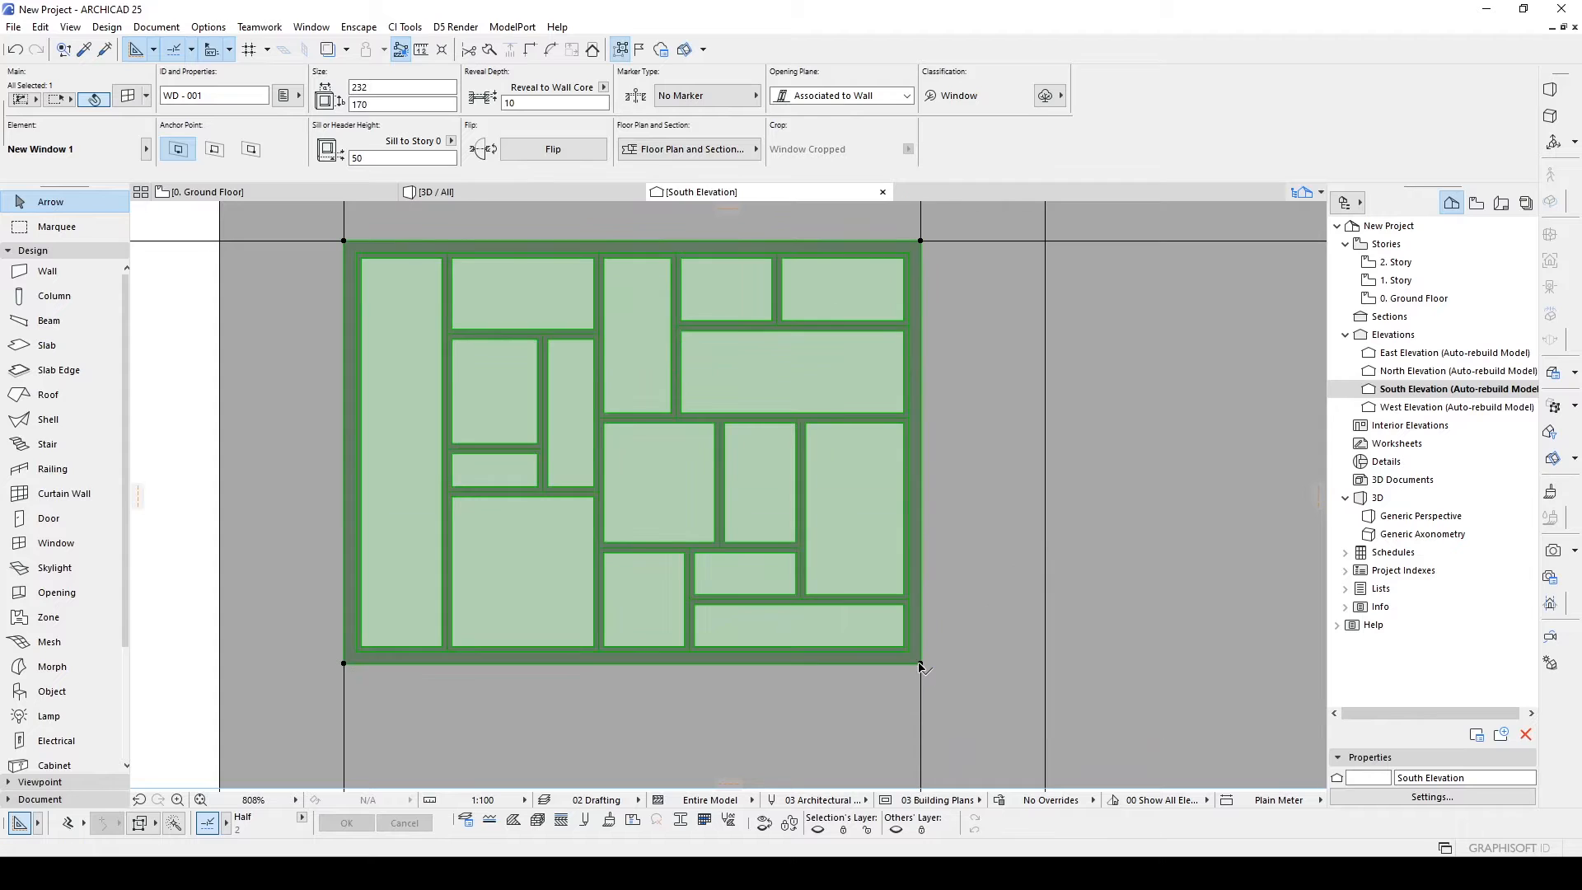
scroll(918, 664, down, 6)
middle_drag(876, 649, 892, 565)
click(809, 332)
middle_drag(1136, 416, 883, 418)
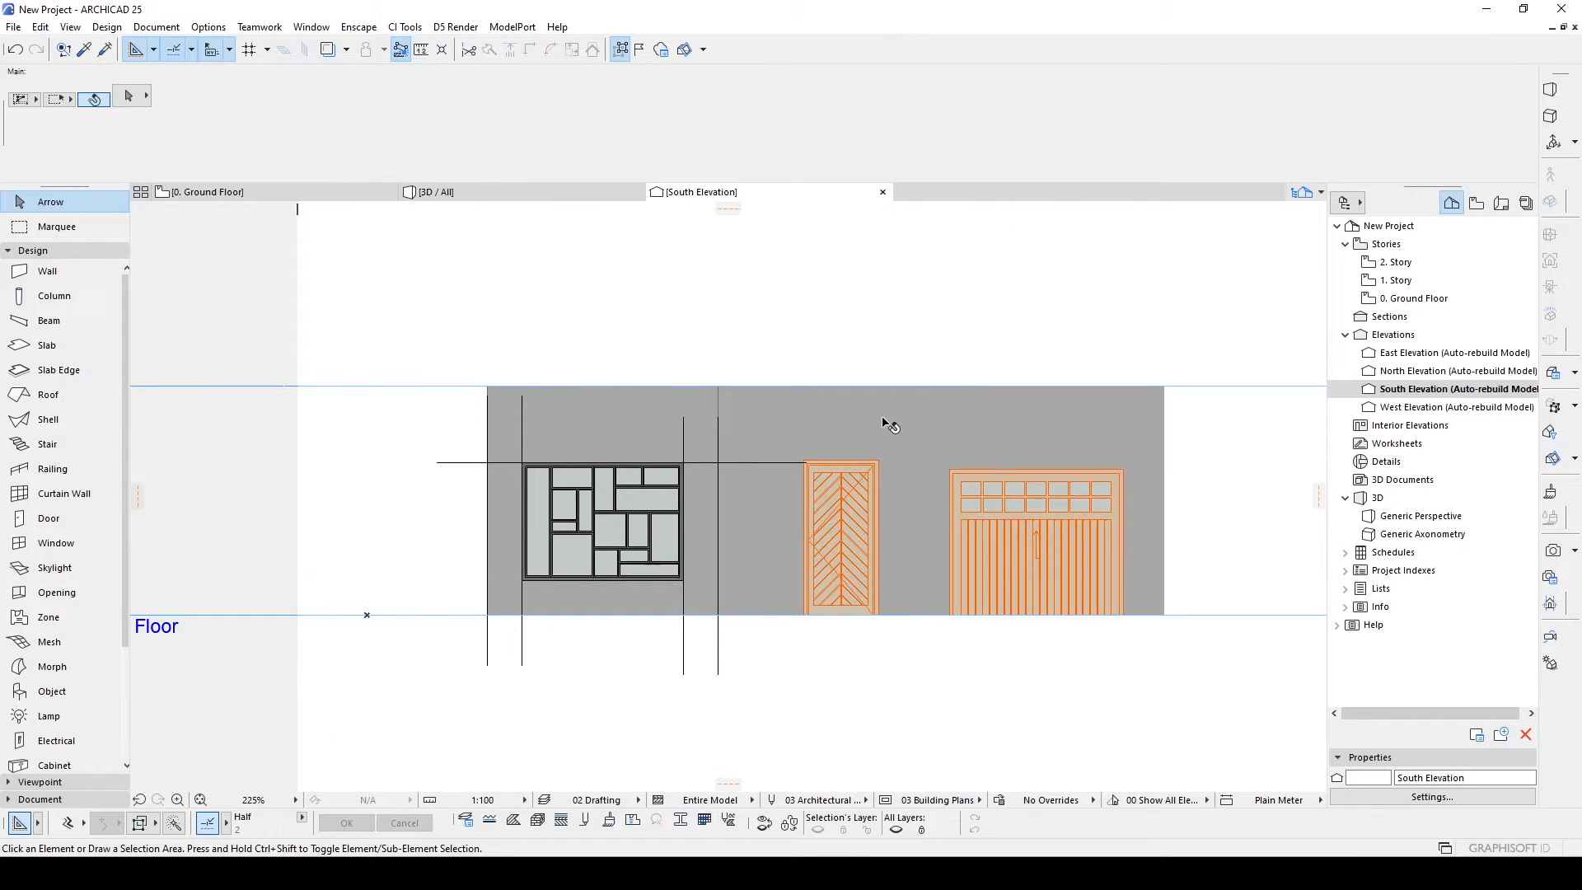
Pick up the front window's settings and place two matching windows in the long side wall in 3D.
key(F3)
shift+middle_drag(935, 466, 830, 430)
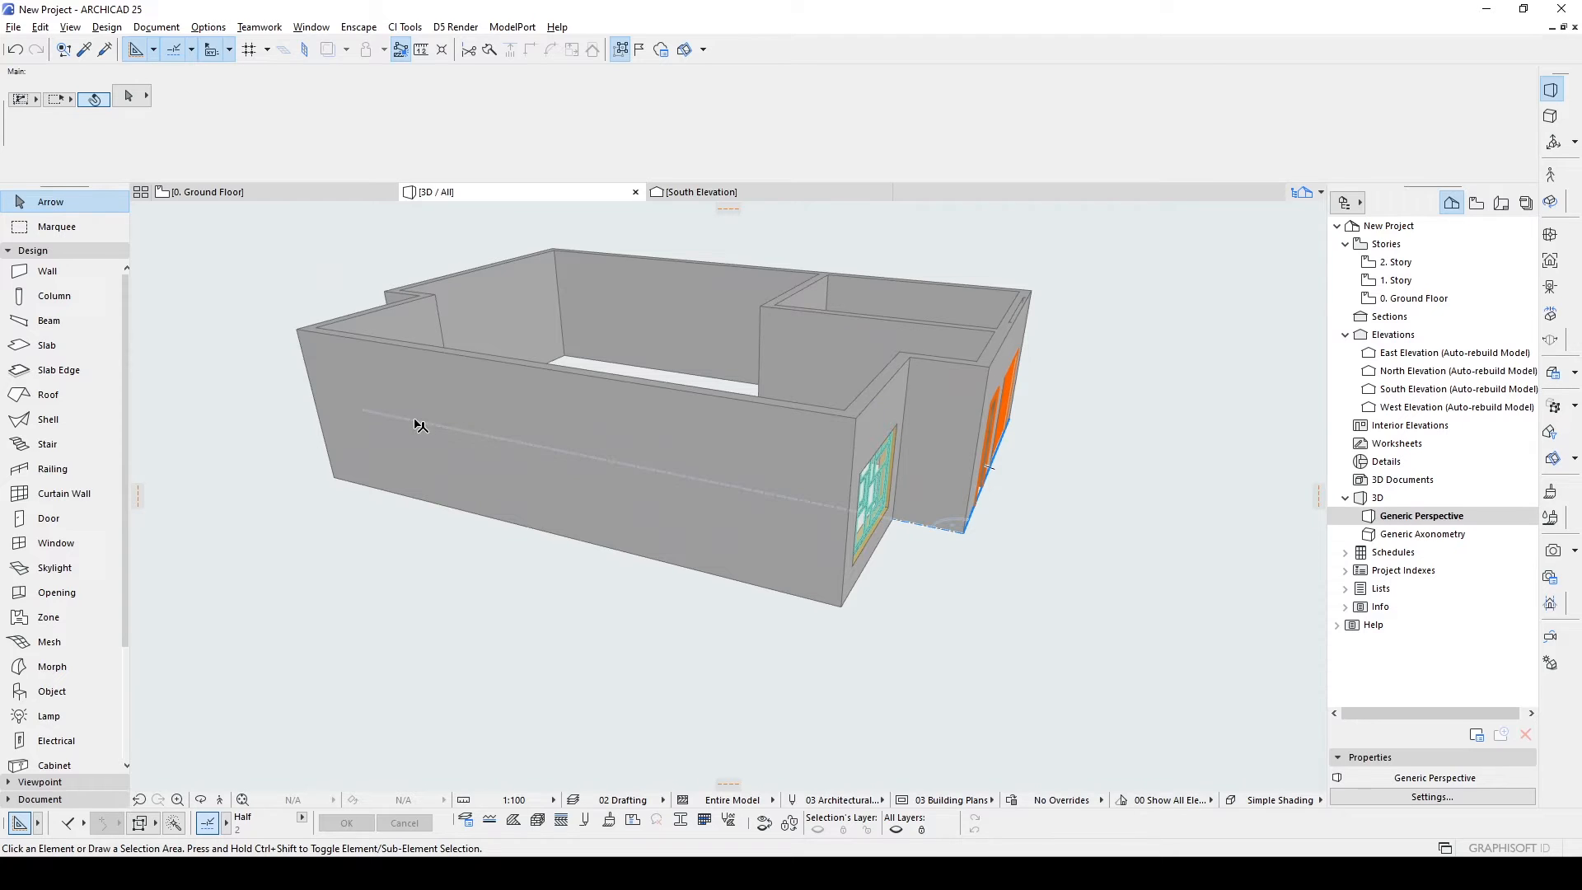
shift+middle_drag(829, 567, 872, 567)
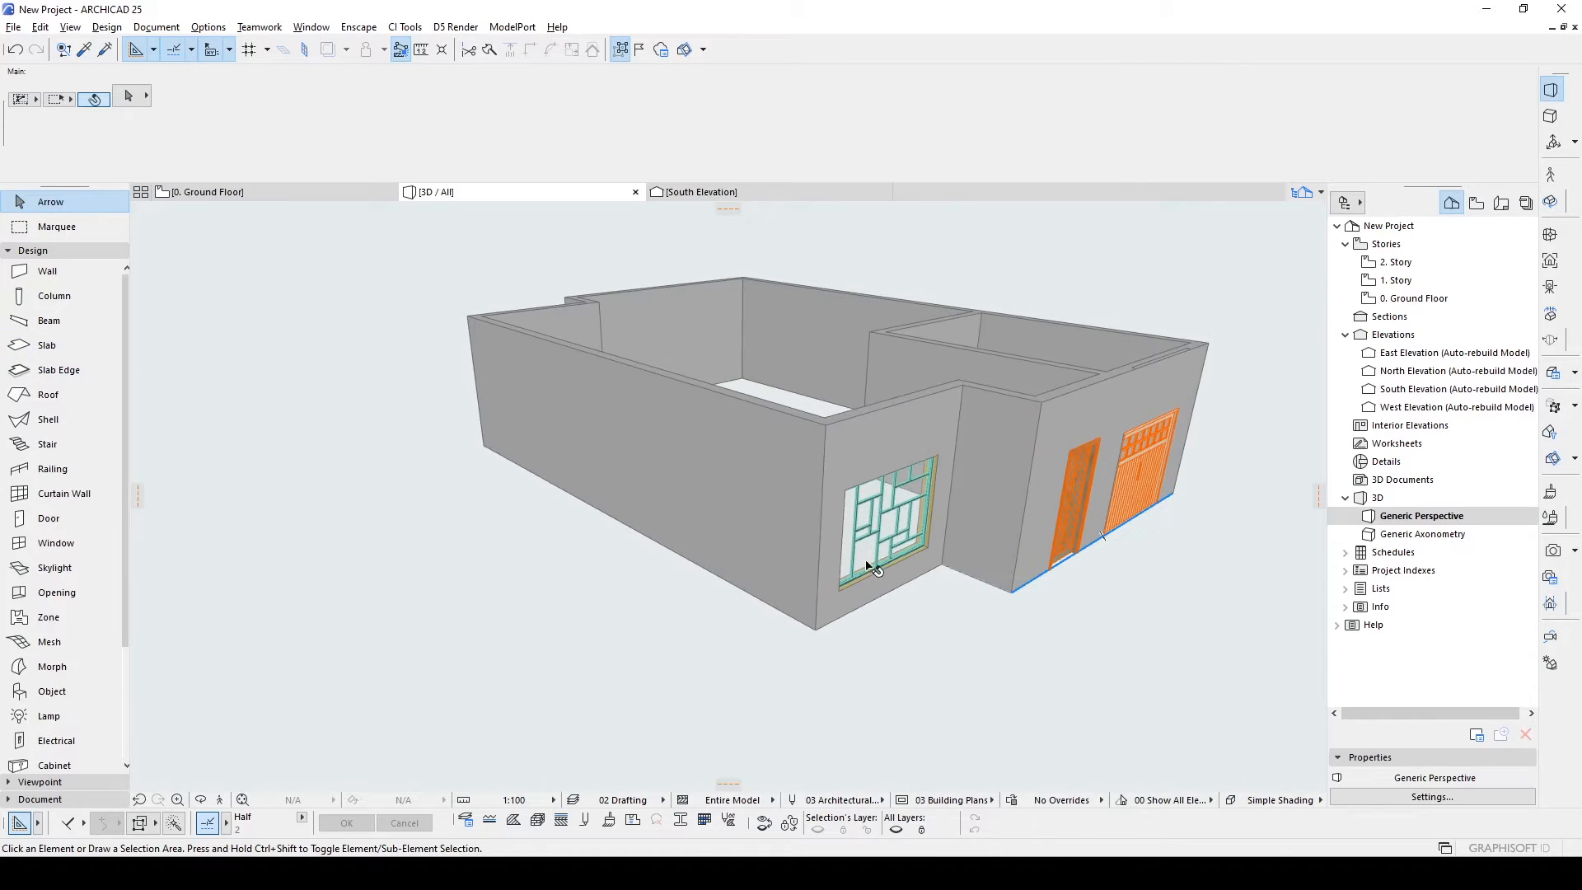
alt+click(880, 523)
click(694, 517)
click(692, 521)
mouse_move(579, 404)
middle_down()
mouse_move(610, 407)
mouse_move(575, 402)
middle_up()
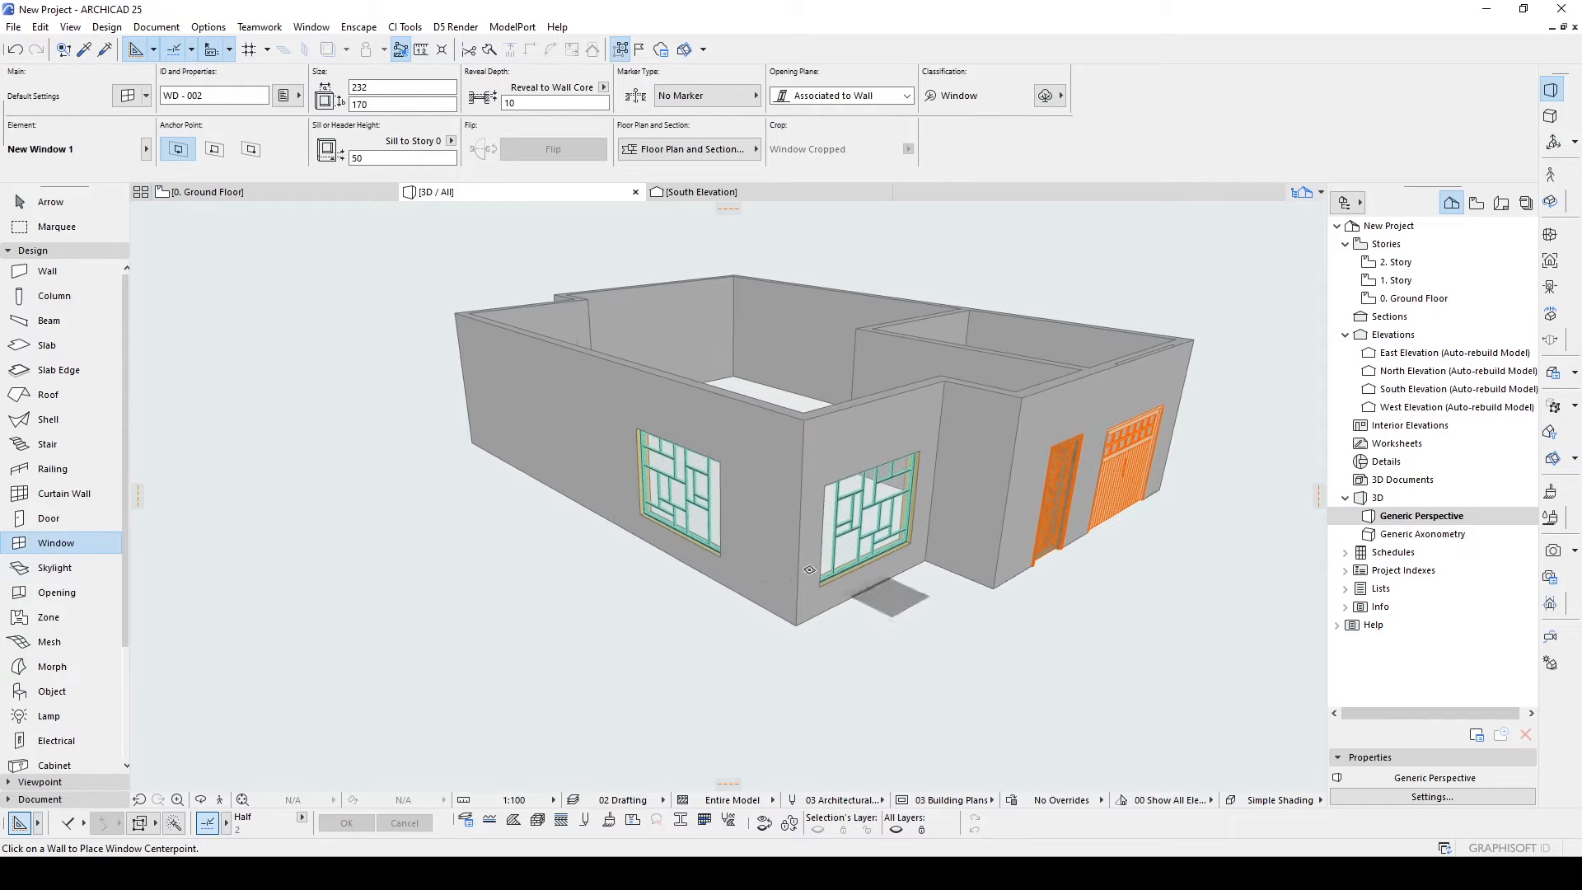
click(540, 428)
click(804, 348)
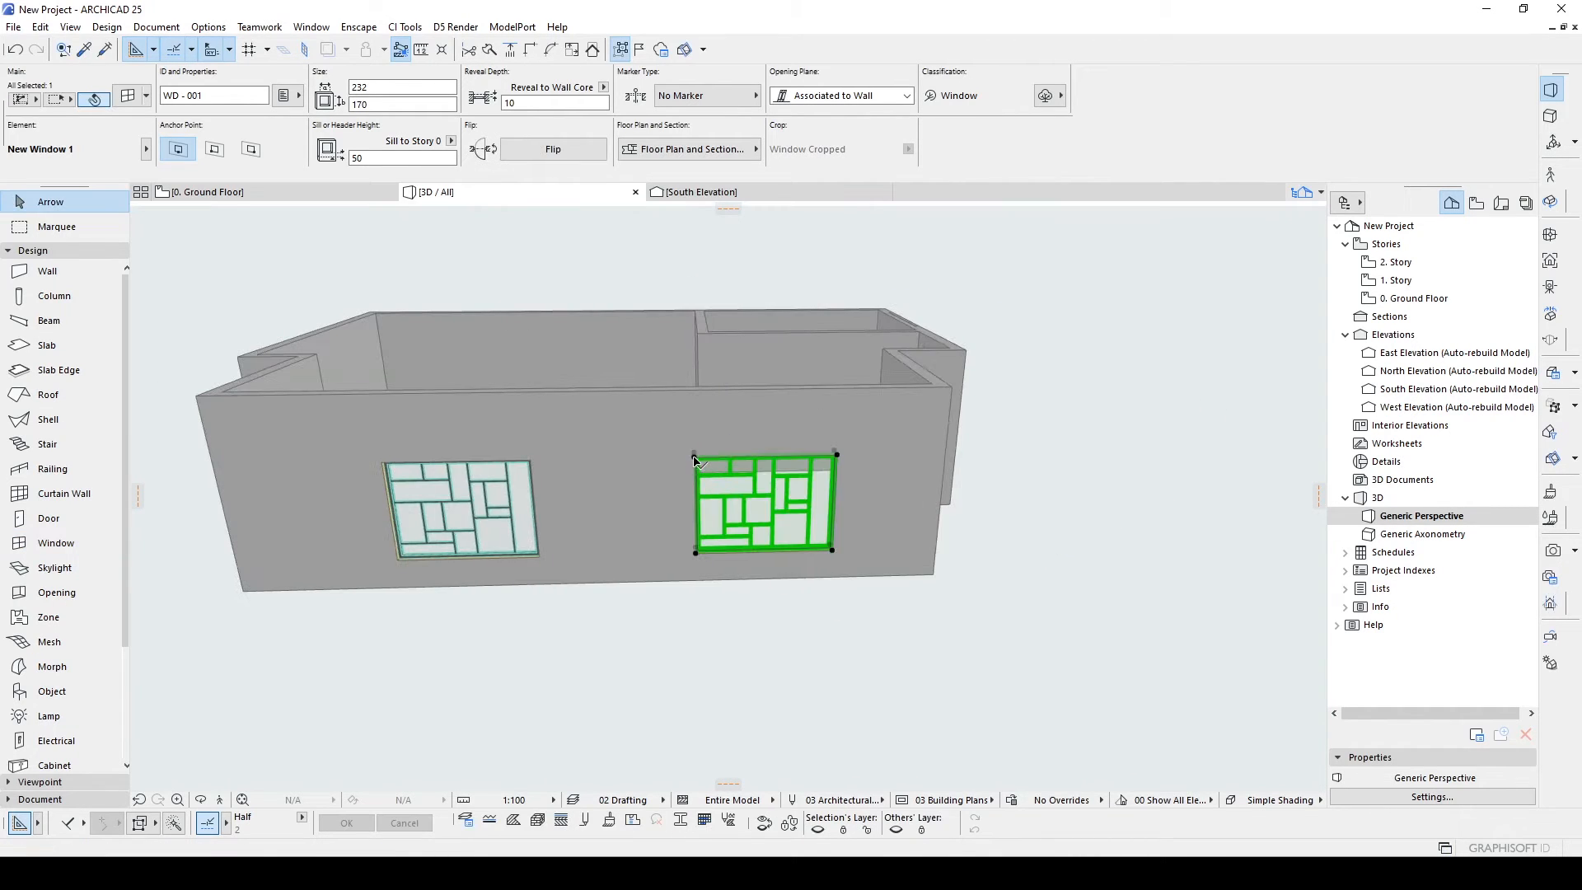
Try to stretch the side-wall window nearest the front corner along the wall in 3D, and undo it.
click(695, 456)
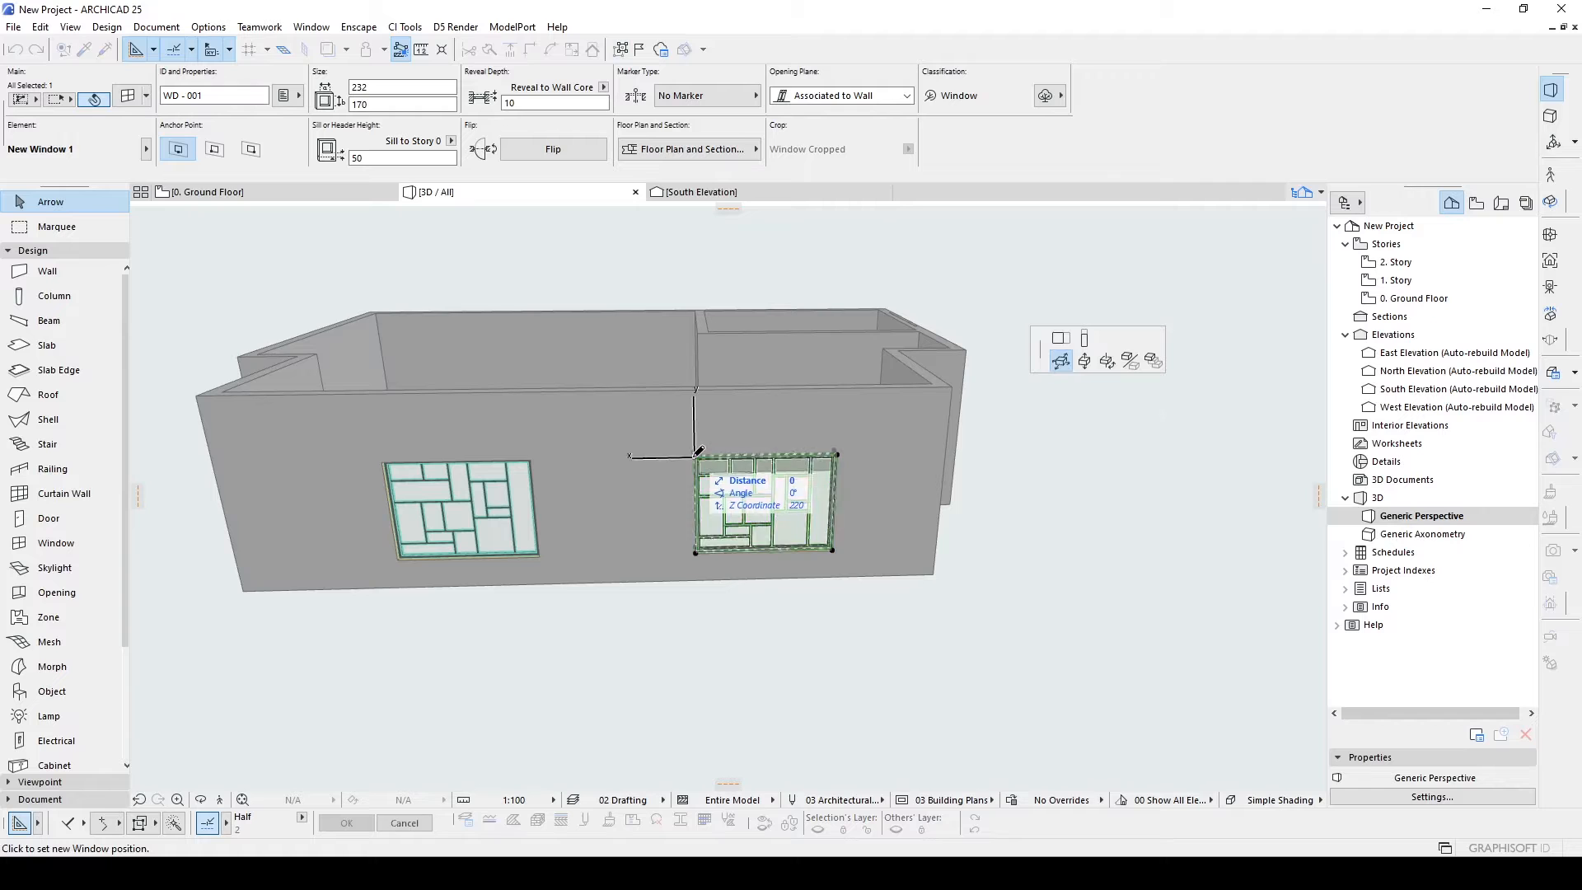
click(1058, 343)
click(601, 460)
scroll(606, 466, up, 3)
shift+middle_drag(608, 482, 473, 488)
key(ctrl+z)
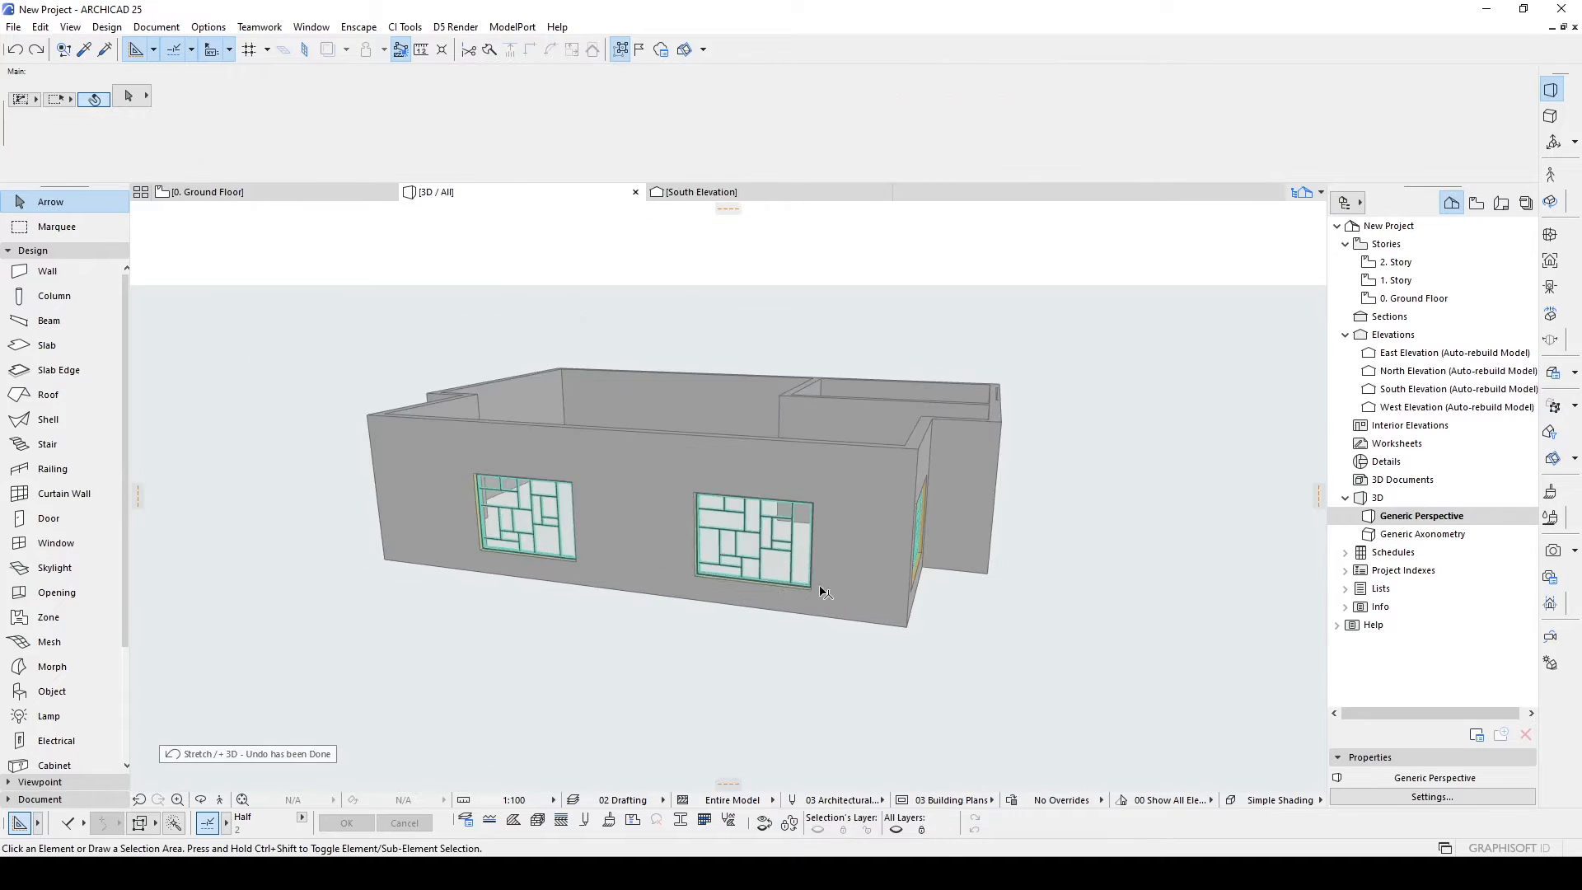
Select the five outer walls running from the entrance recess past the door and garage around to the rear step in 3D.
shift+middle_drag(821, 591, 723, 536)
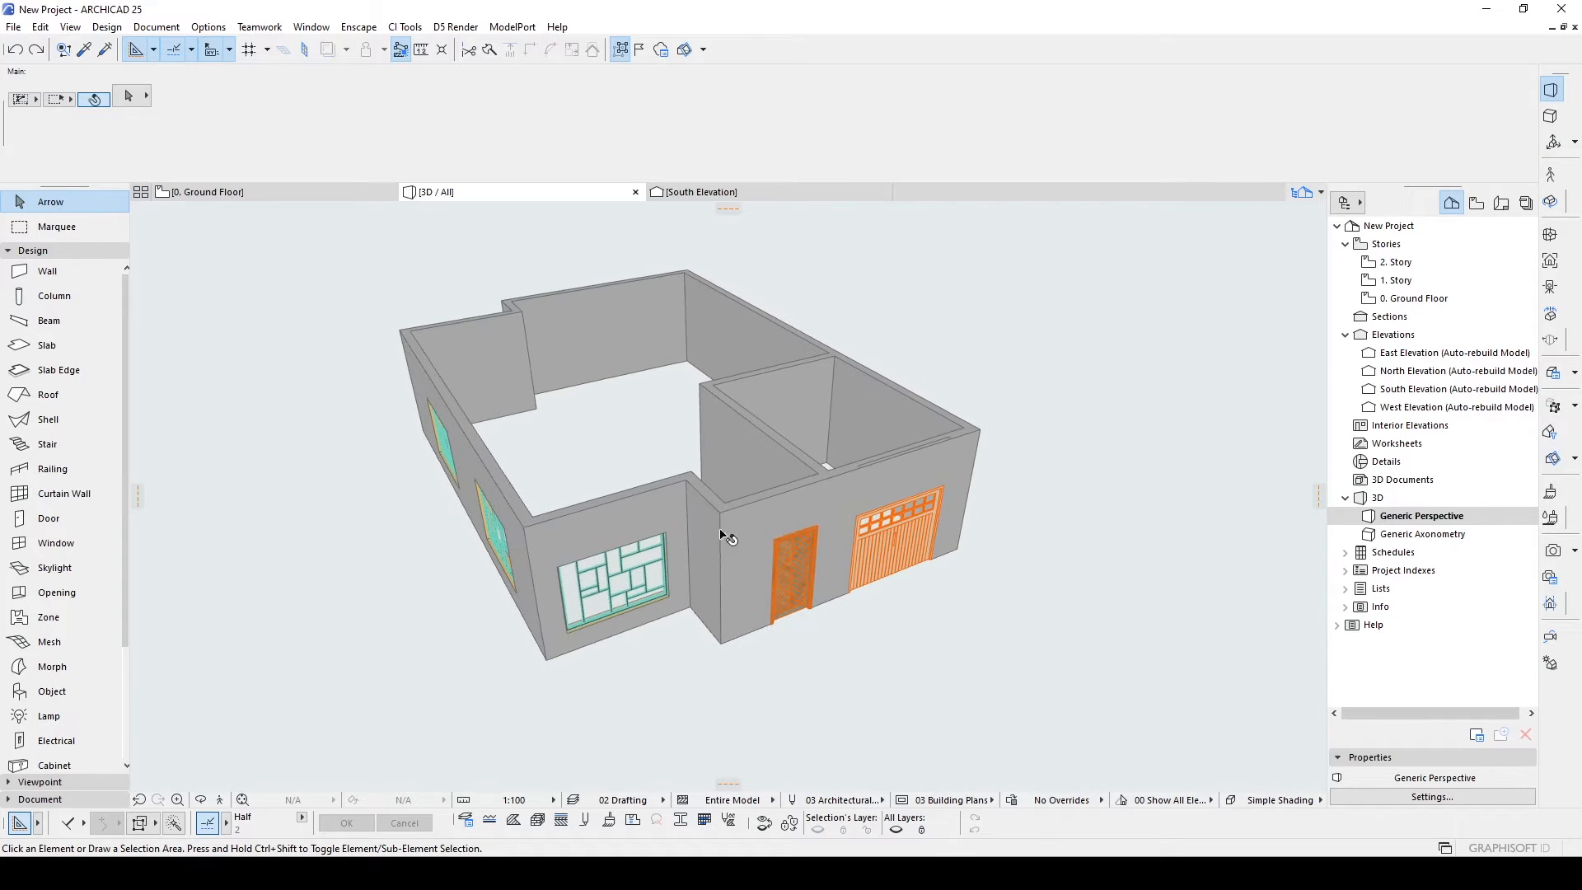
click(1464, 289)
middle_drag(834, 488, 900, 486)
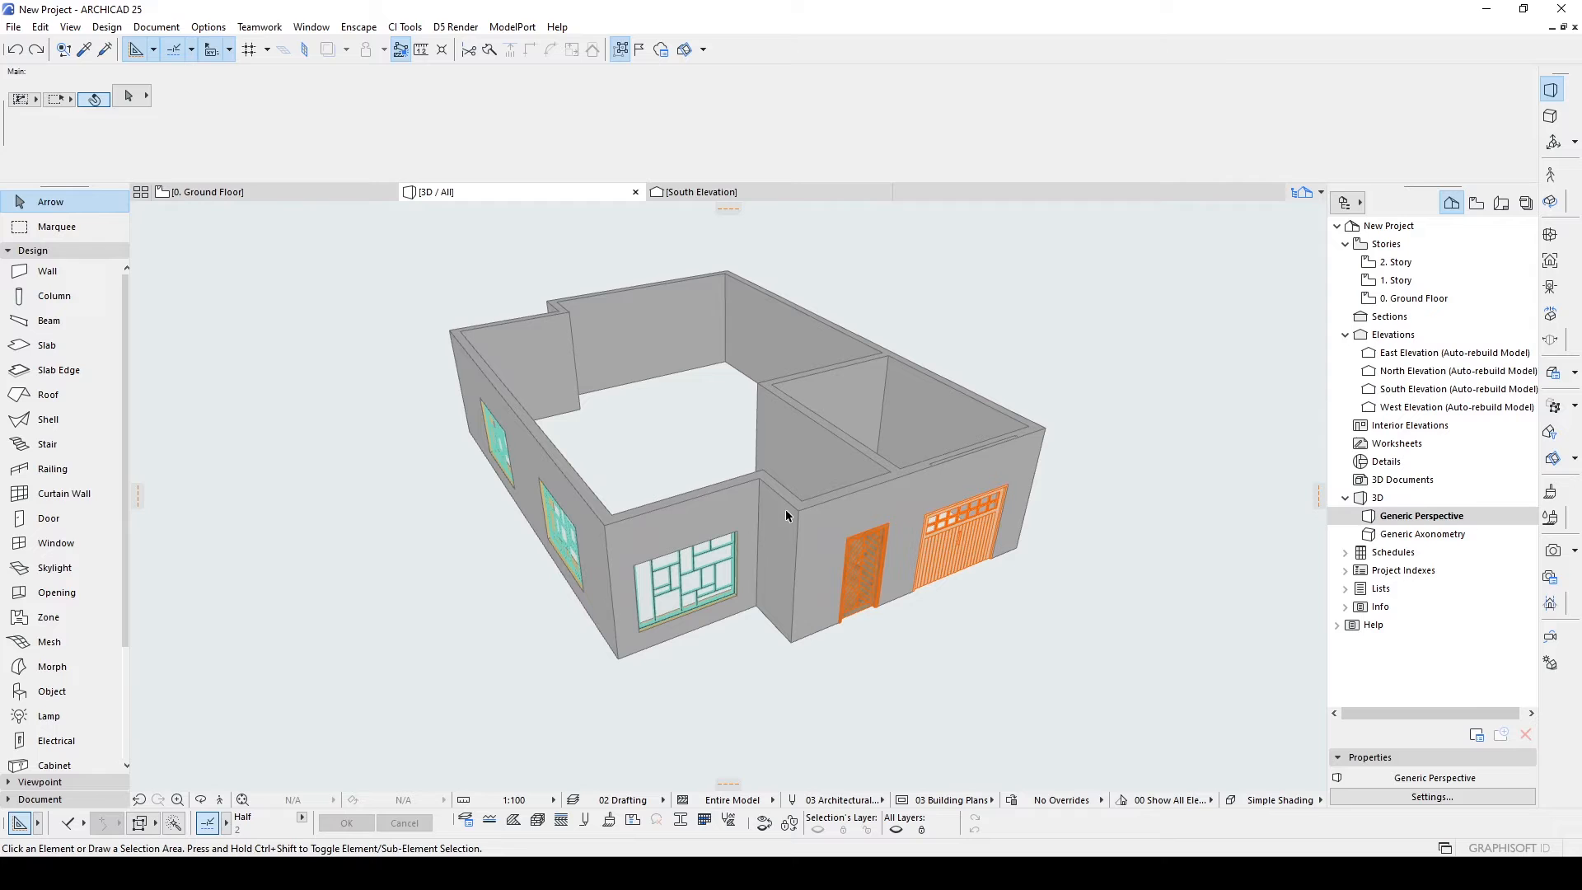
click(785, 532)
shift+click(895, 507)
shift+click(907, 395)
shift+click(636, 307)
shift+middle_drag(578, 310, 702, 373)
scroll(513, 342, up, 2)
shift+click(513, 341)
scroll(513, 342, down, 2)
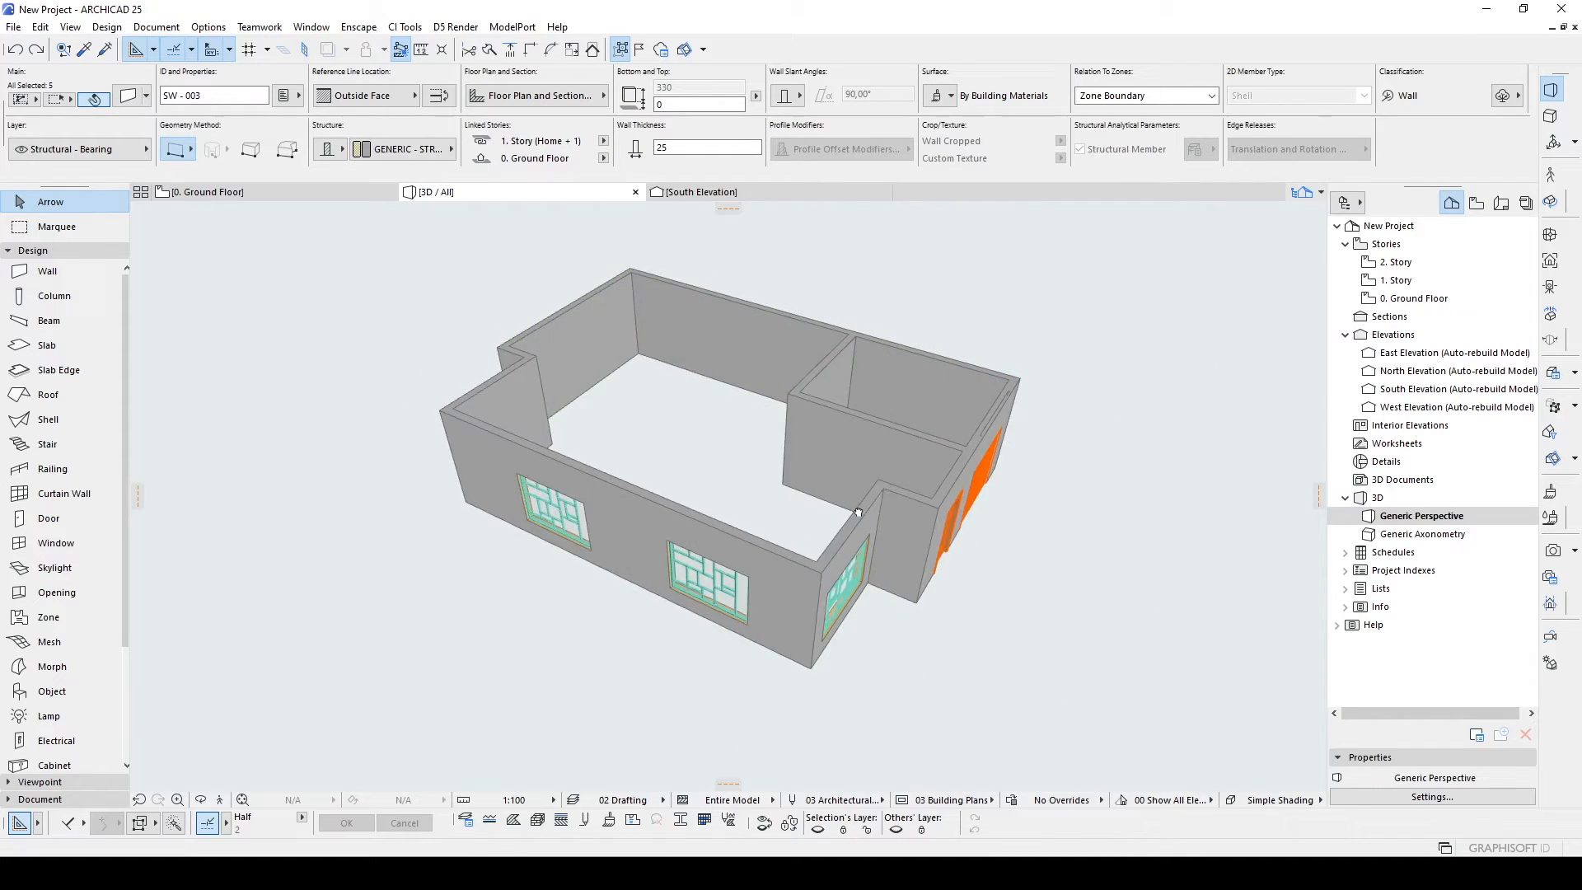
Duplicate the selected outer walls in place and set the home story of the copies to 1. Story.
shift+middle_drag(865, 516, 803, 463)
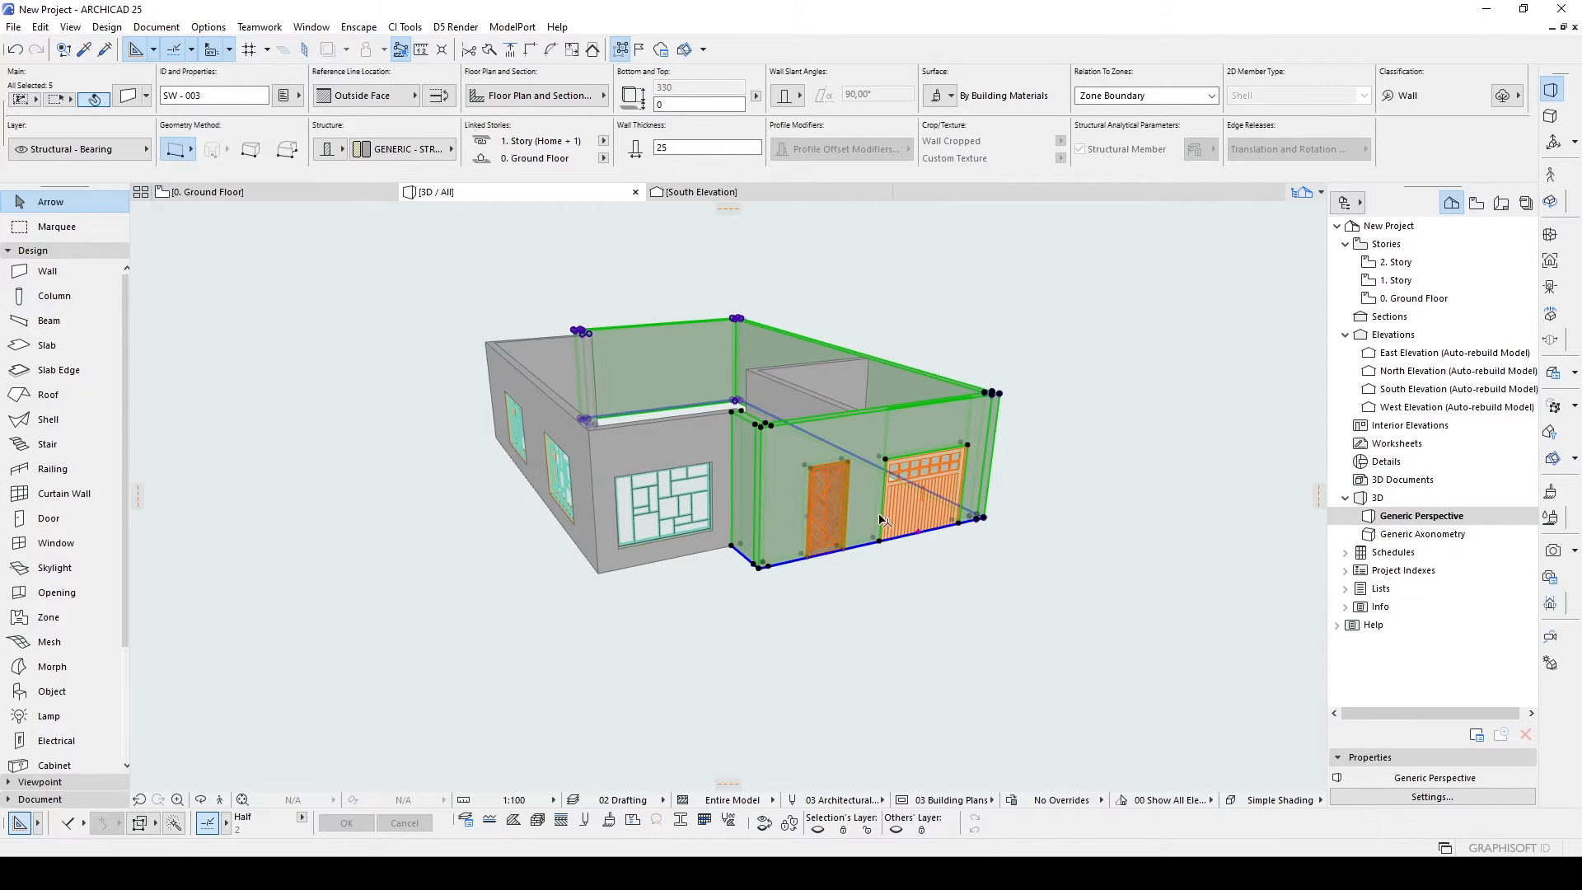
middle_drag(880, 517, 887, 562)
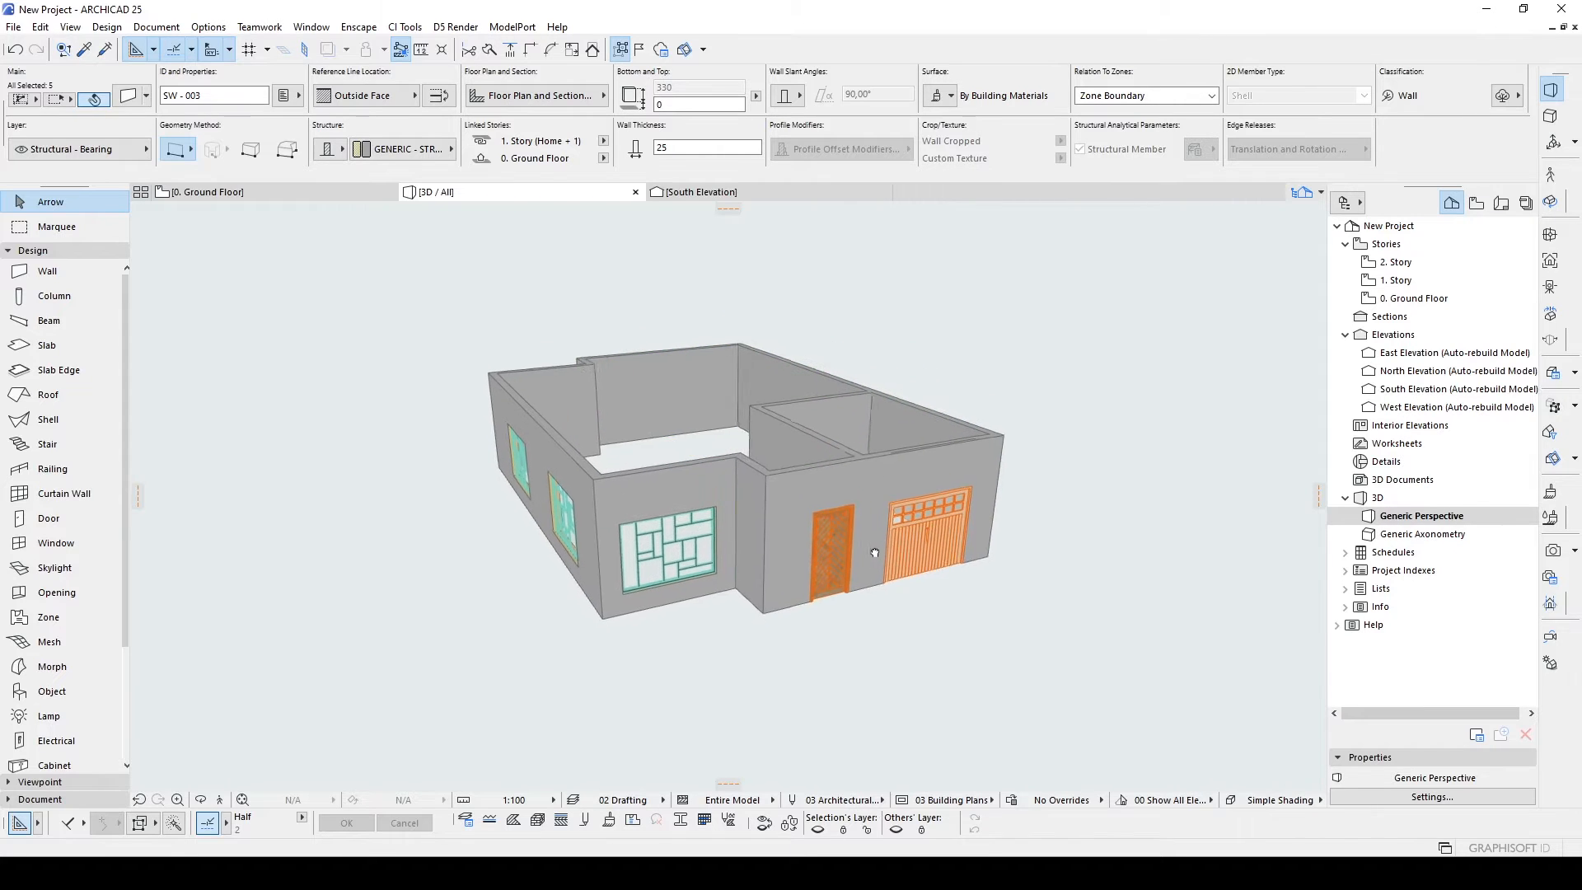
click(994, 573)
key(ctrl+z)
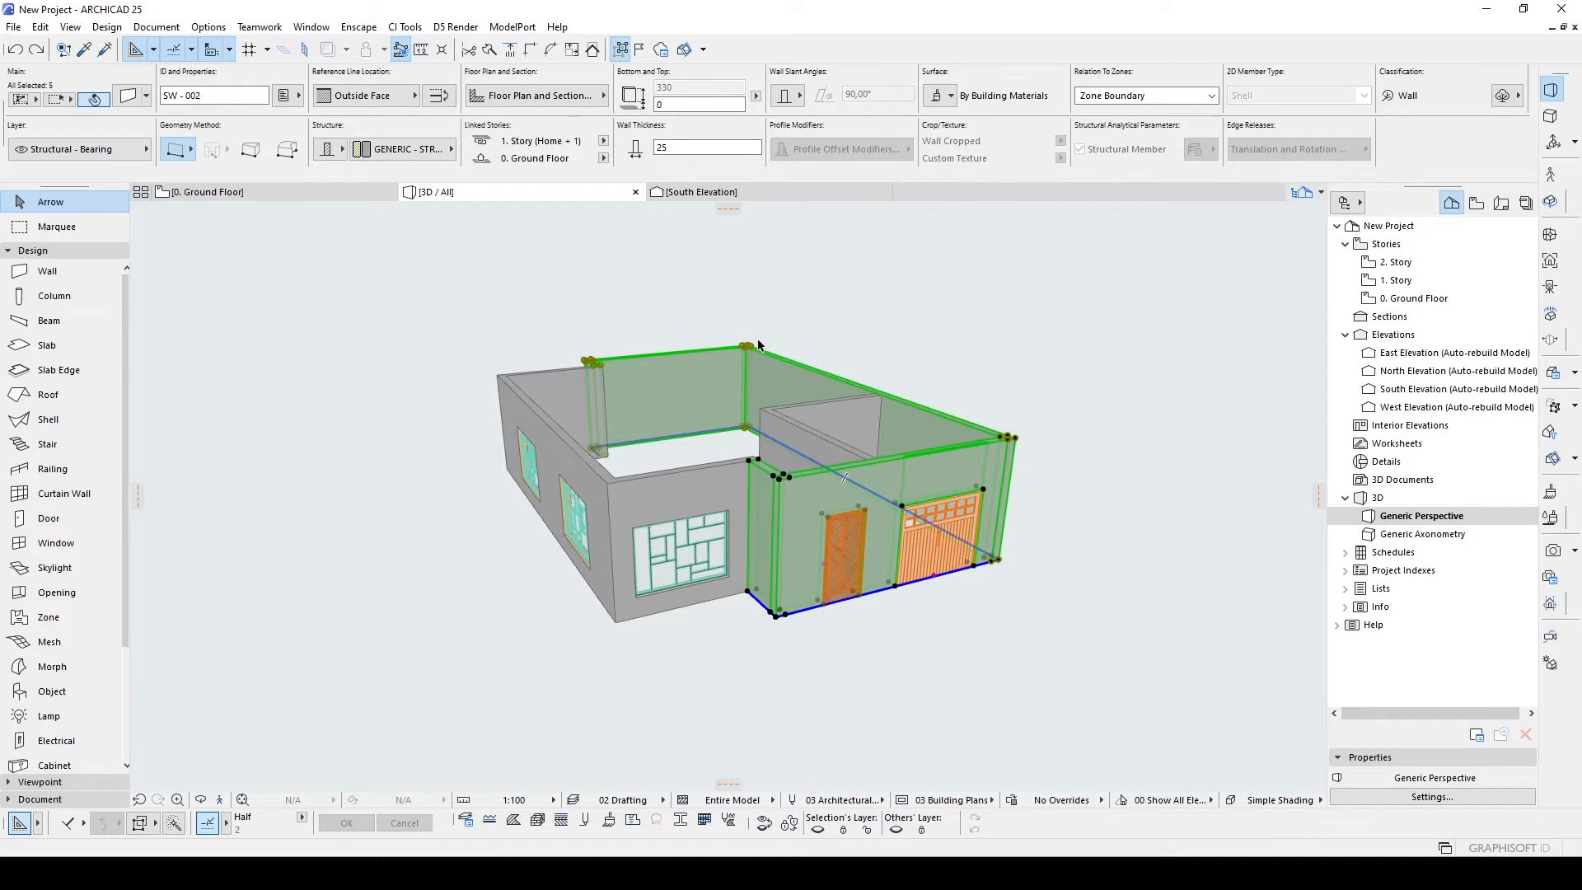
click(604, 158)
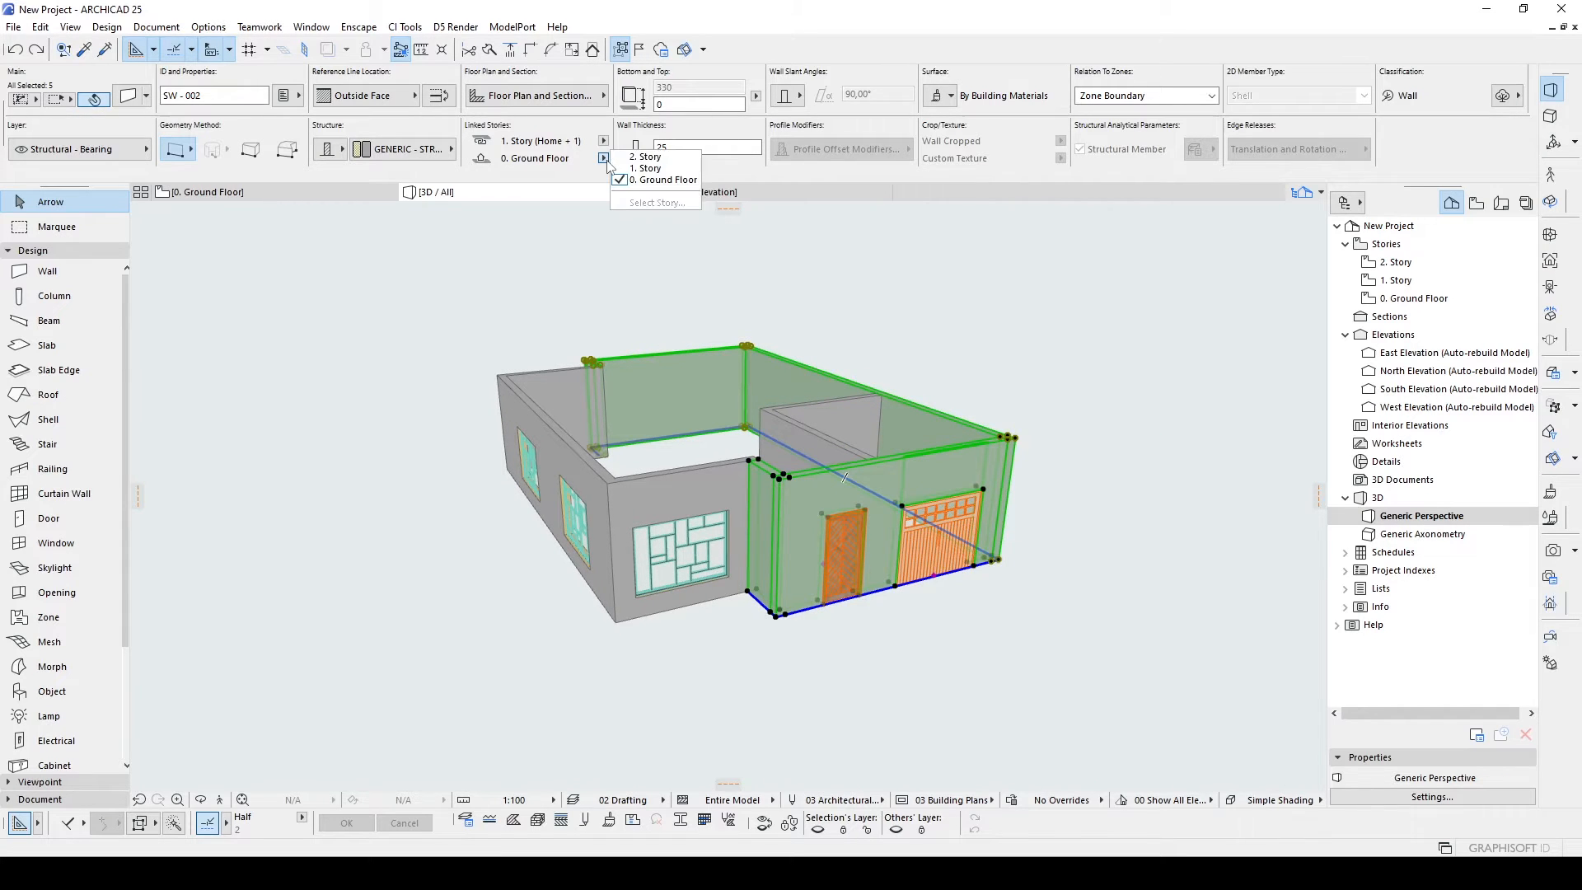
click(674, 176)
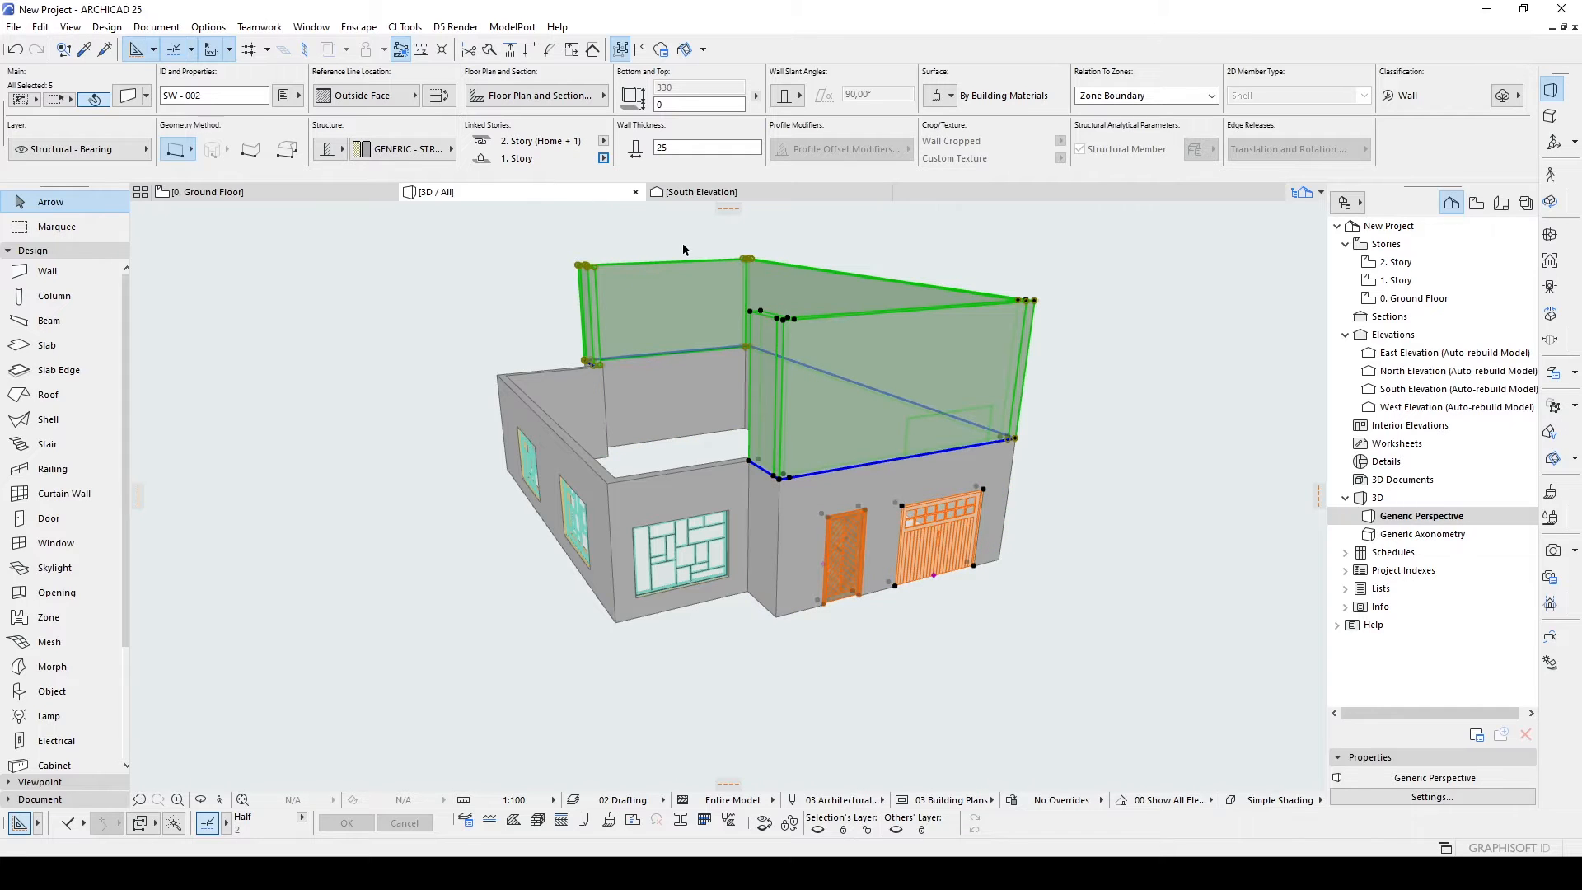
Delete the upper story's short recess wall and intersect its front wall with the rear step wall in 3D to close the box.
shift+middle_drag(544, 317, 685, 381)
key(Escape)
key(Delete)
click(935, 455)
shift+click(576, 299)
key(ctrl+i)
key(Escape)
shift+middle_drag(947, 556, 781, 499)
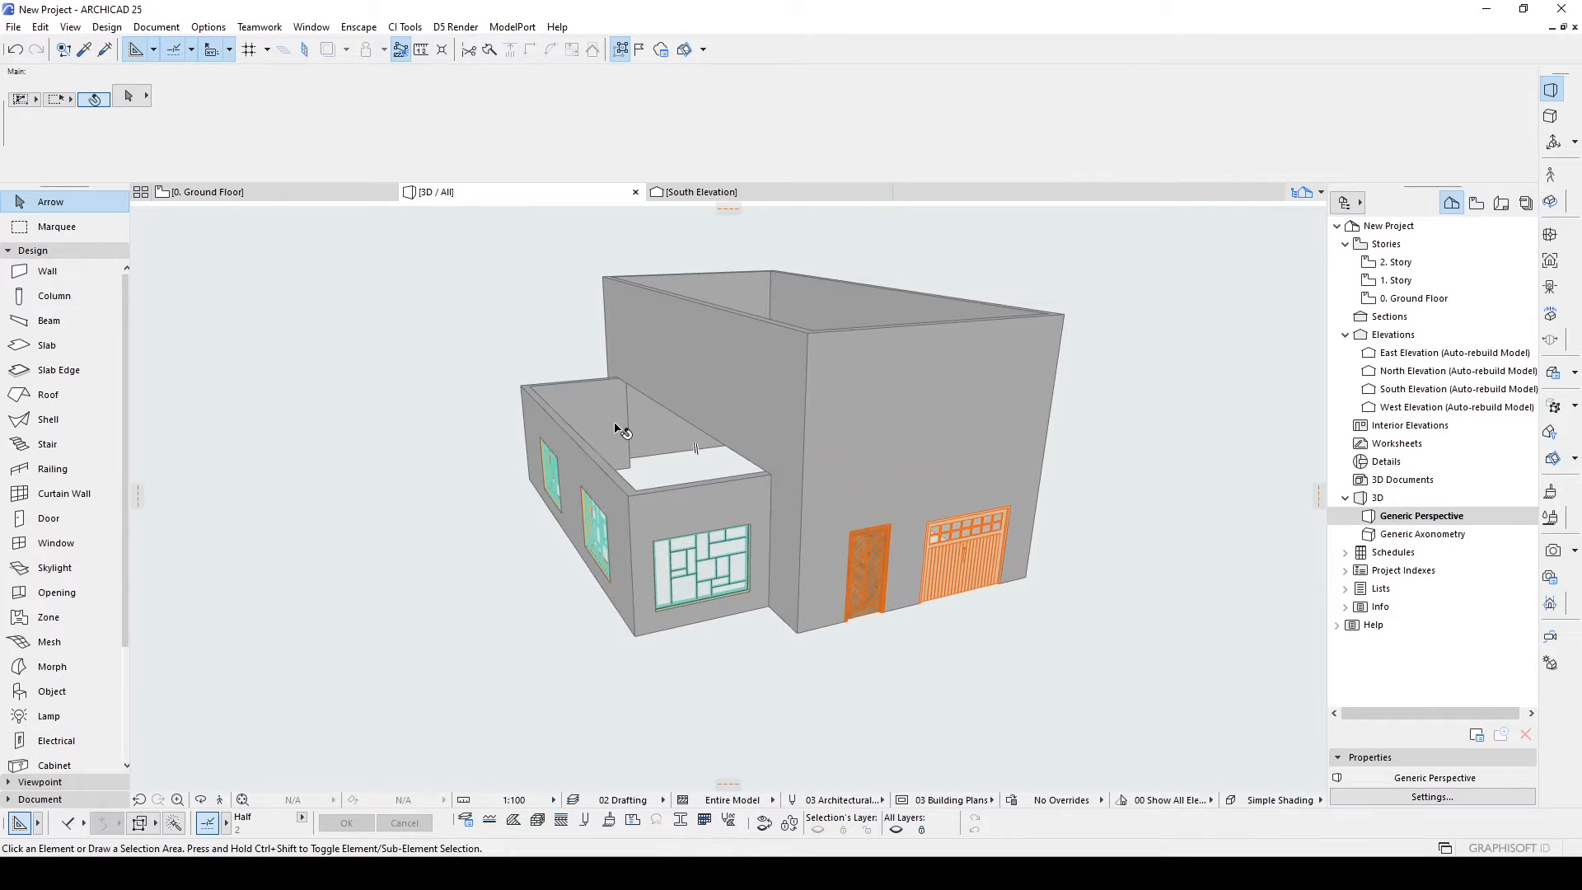
Draw a rectangular slab across the top of the low wing in 3D, between its opposite inner wall corners.
mouse_move(621, 430)
click(57, 346)
shift+middle_drag(400, 350, 457, 321)
click(455, 314)
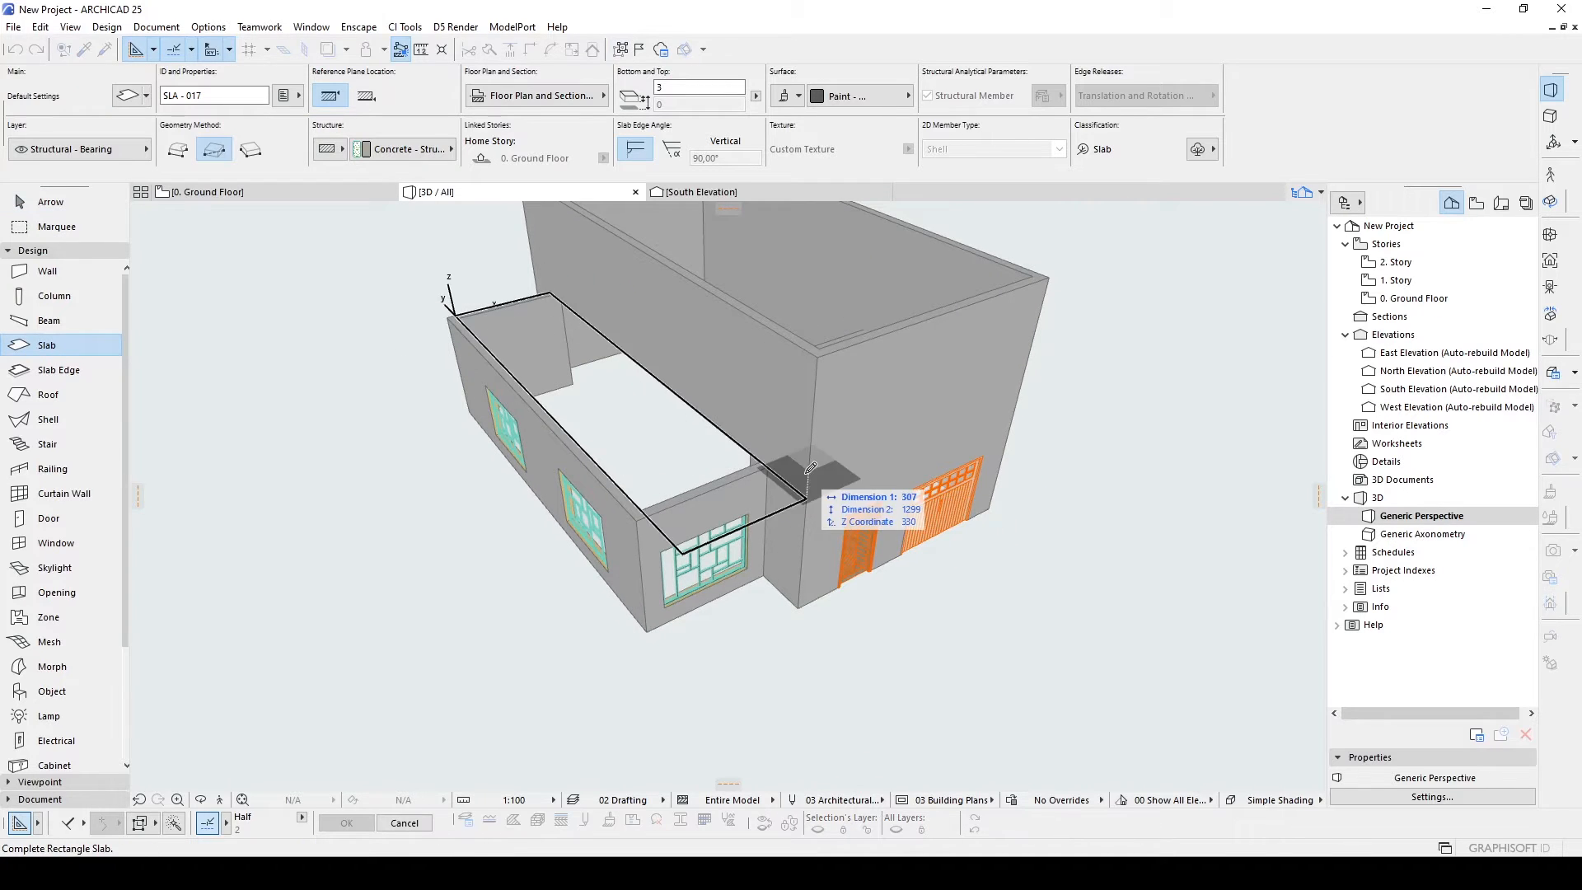
click(762, 459)
shift+middle_drag(762, 459, 776, 532)
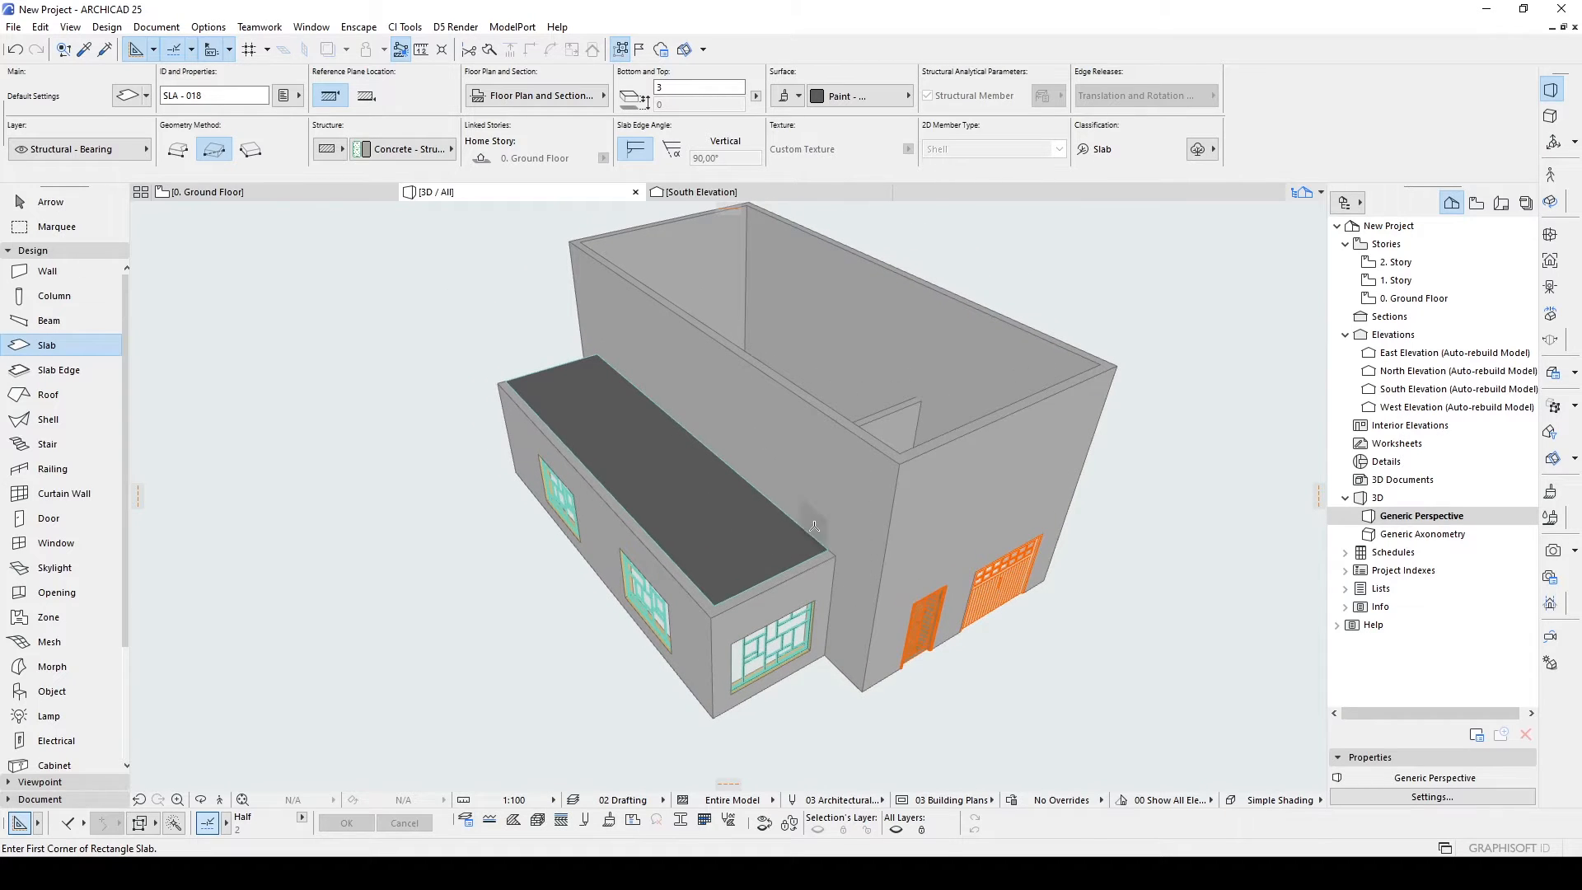
key(Escape)
Override the low wing roof slab's top surface with a brown Tiles material.
click(717, 511)
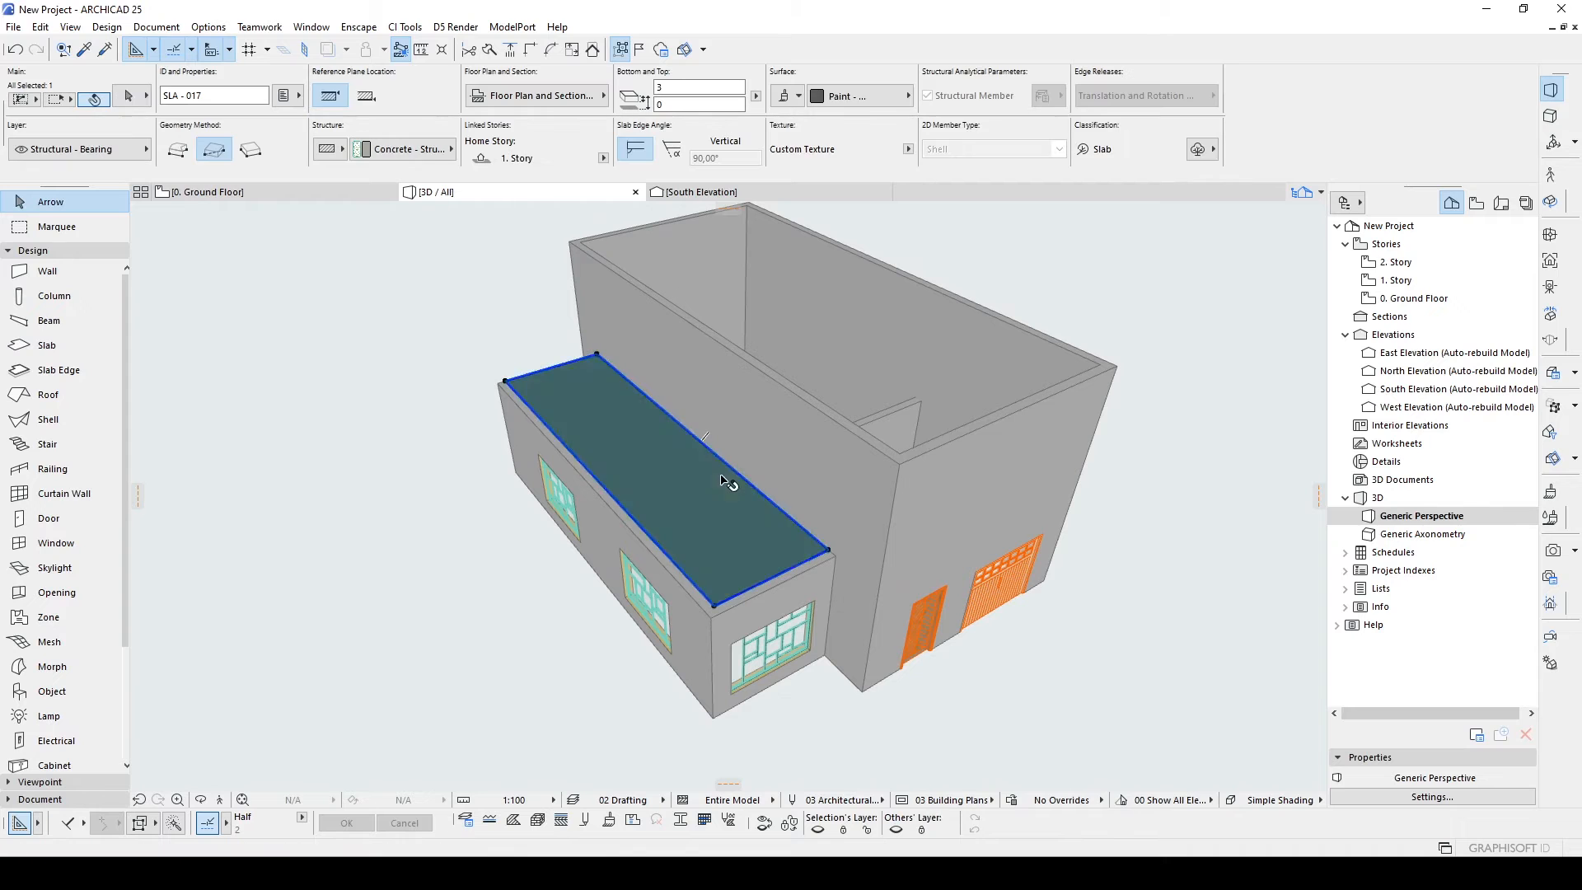
click(862, 97)
click(1352, 614)
shift+middle_drag(1100, 573, 1062, 616)
key(Escape)
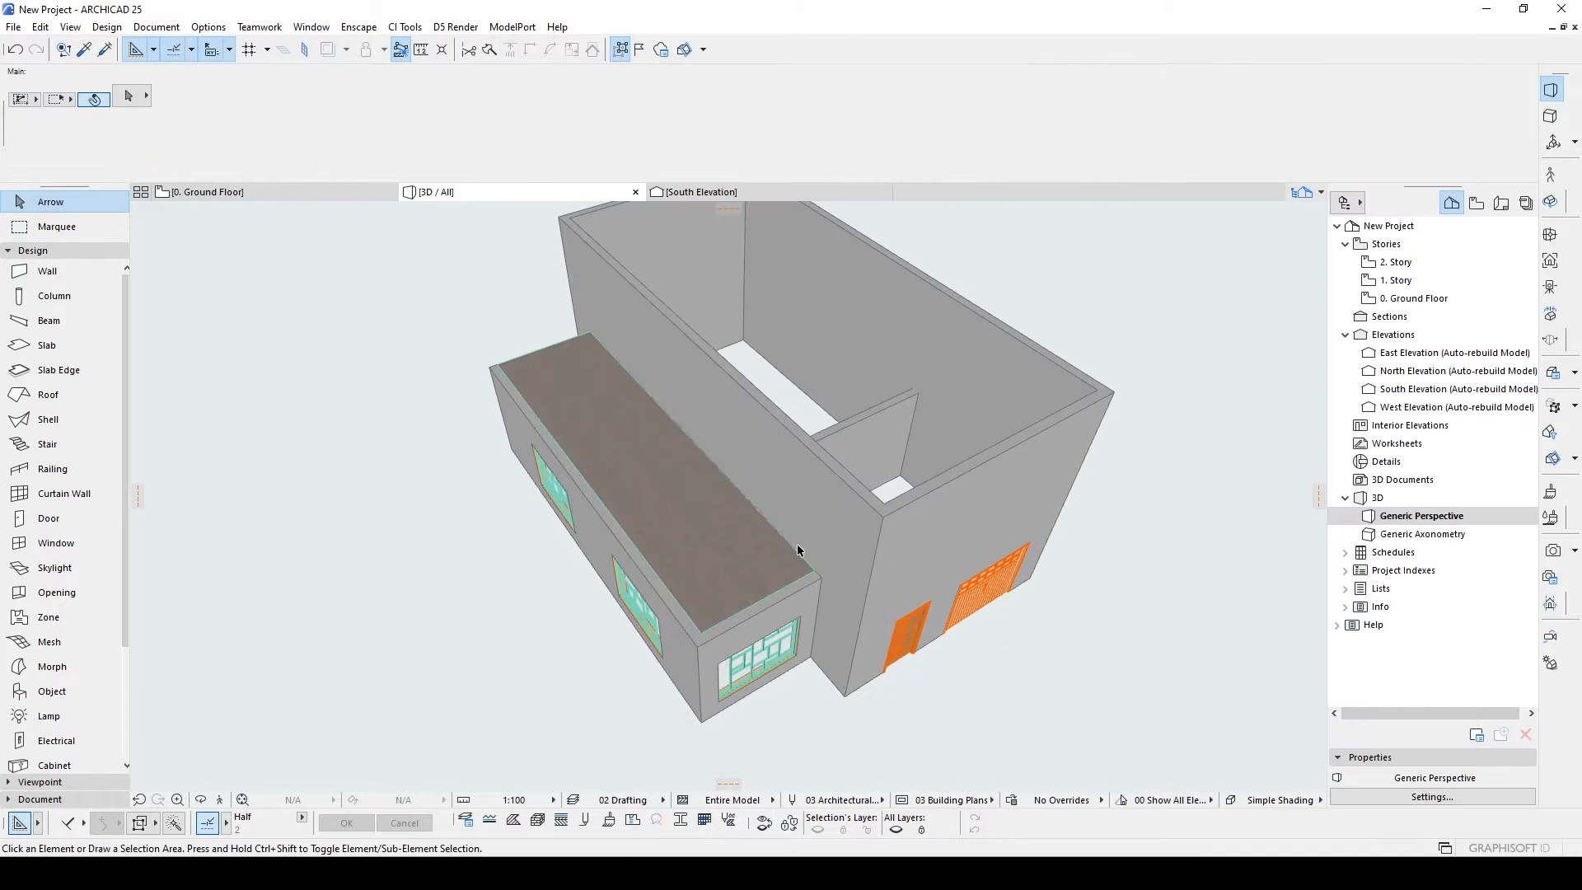
Pick up the wing slab's settings and draw a matching rectangular slab over the main two-story volume in 3D.
alt+click(766, 551)
click(880, 502)
middle_drag(922, 313, 898, 461)
click(732, 278)
key(Escape)
Set the home story of the main volume's new slab to 1. Story.
click(702, 289)
click(604, 158)
click(646, 173)
mouse_move(1096, 396)
shift+middle_down()
mouse_move(948, 408)
mouse_move(833, 495)
shift+middle_up()
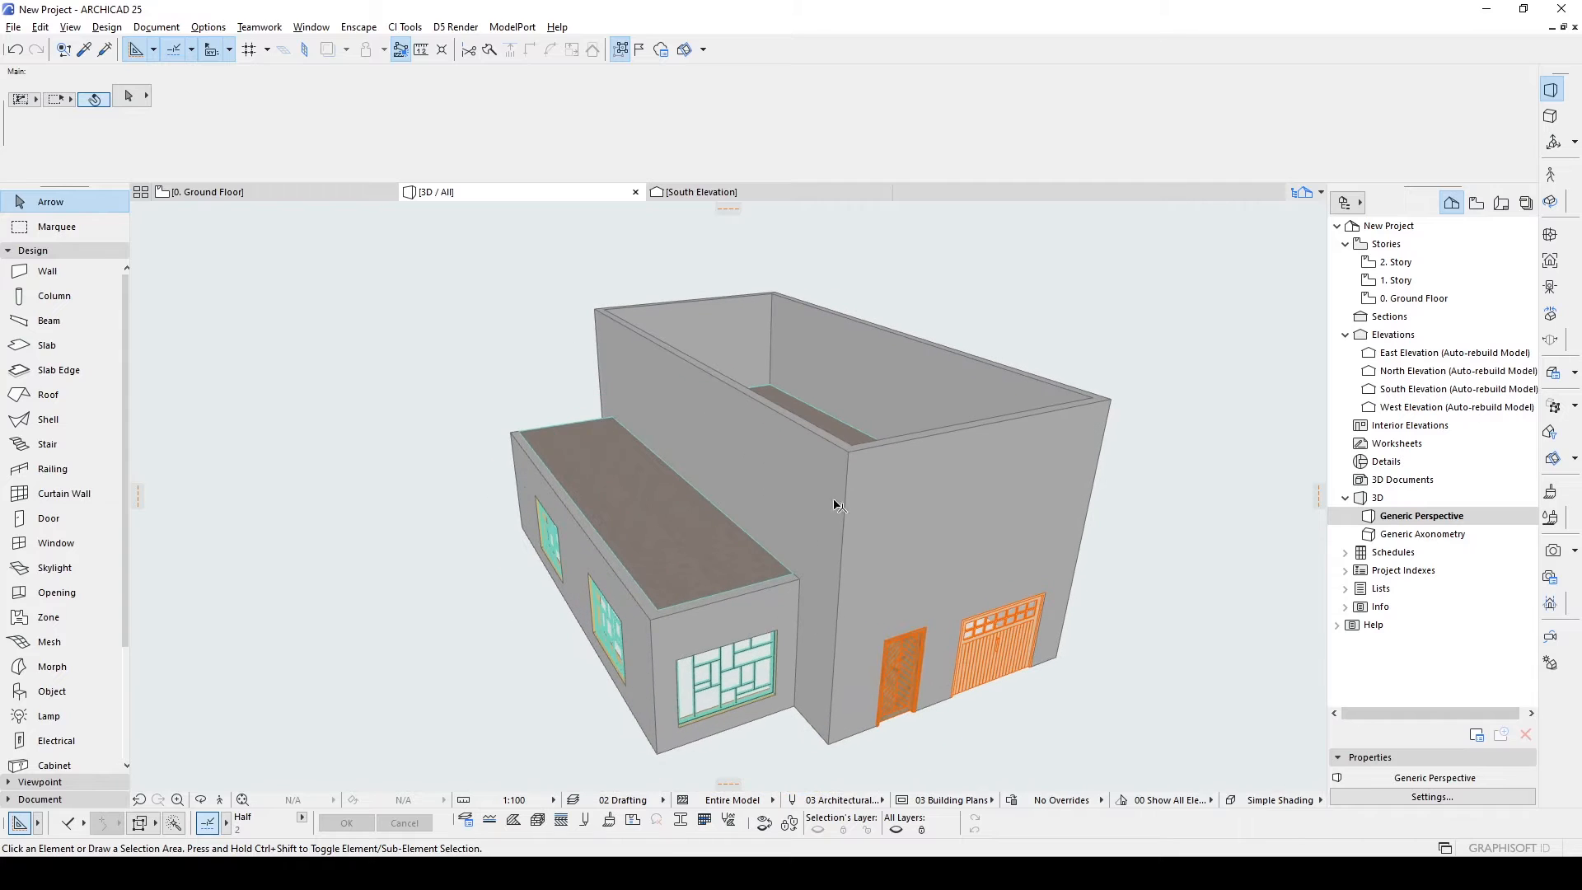
Raise the three outer walls of the low wing to a height of 360 with a top offset from 1. Story.
click(734, 626)
shift+click(590, 547)
shift+middle_drag(590, 547, 428, 615)
shift+click(428, 615)
shift+middle_drag(523, 593, 701, 568)
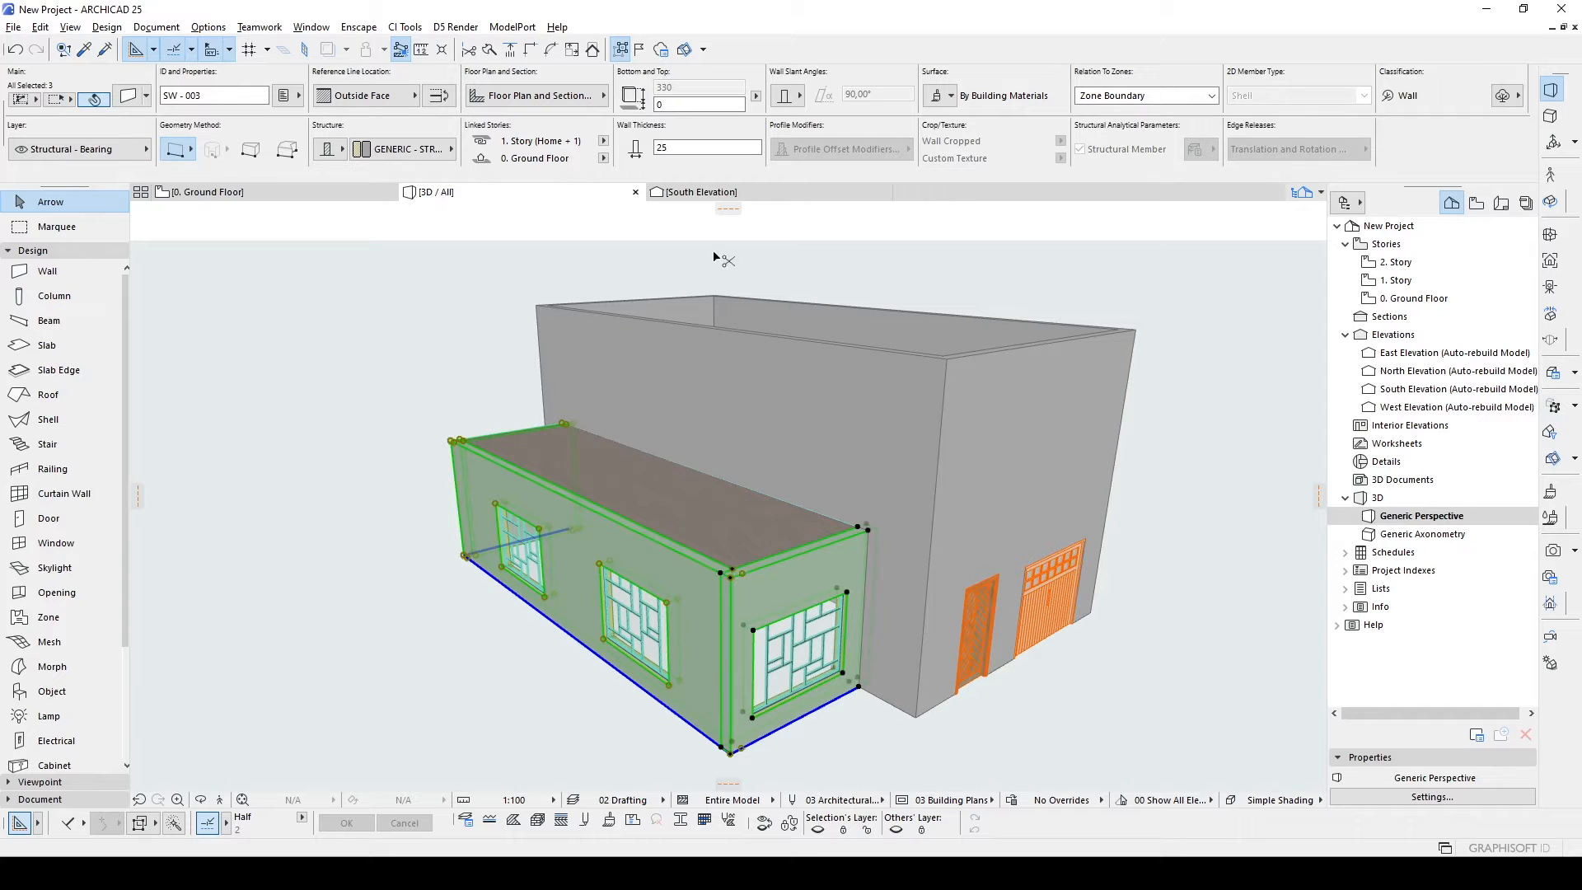
key(ctrl+t)
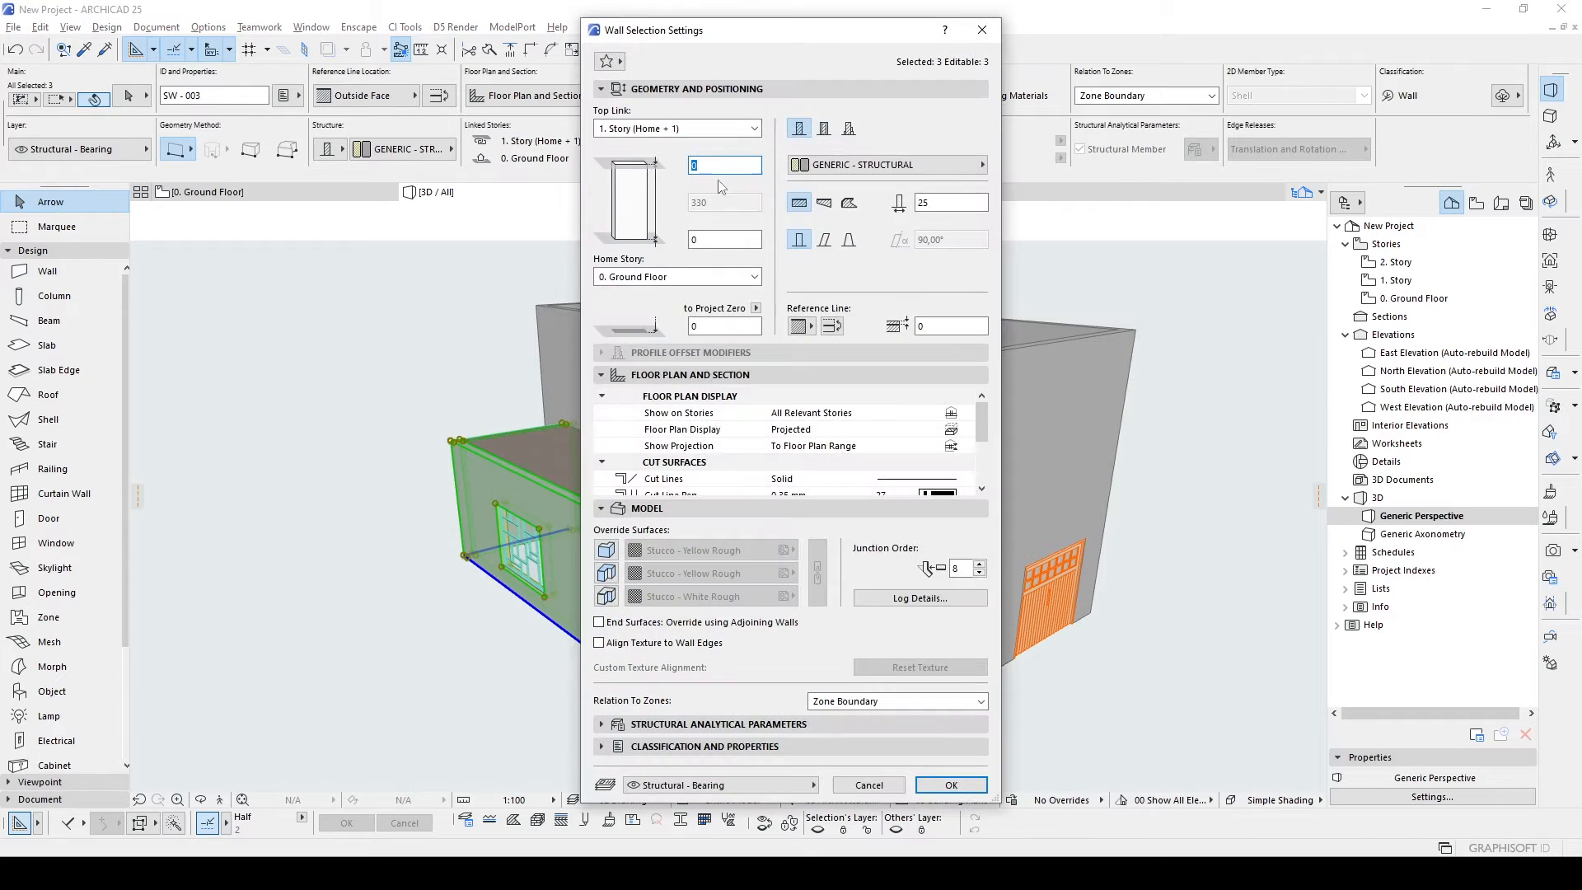
click(691, 125)
click(727, 155)
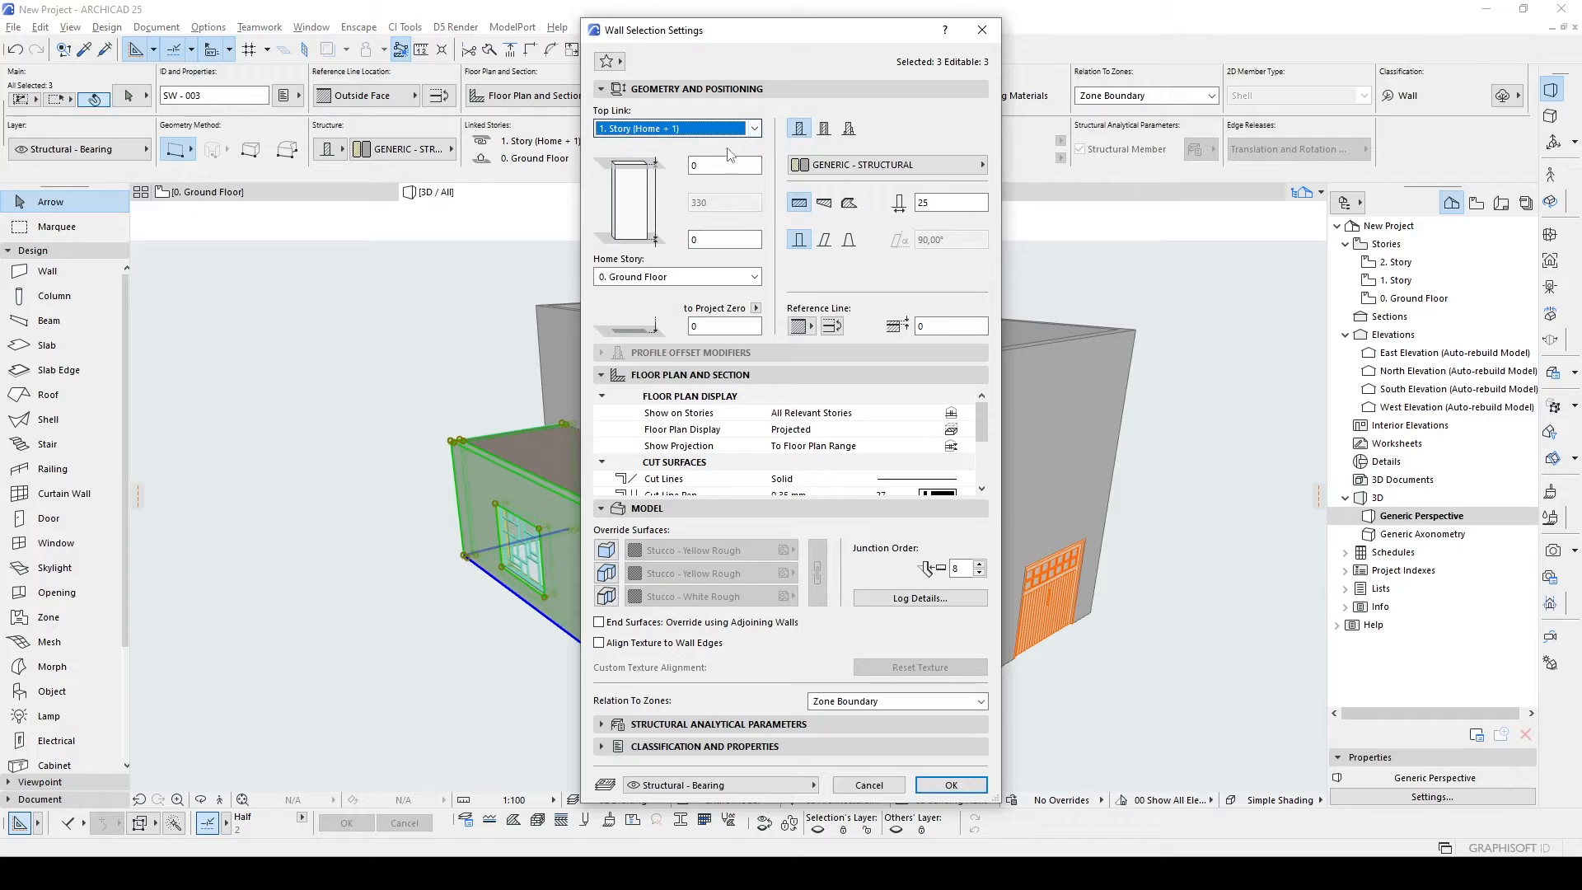
click(744, 166)
key(Return)
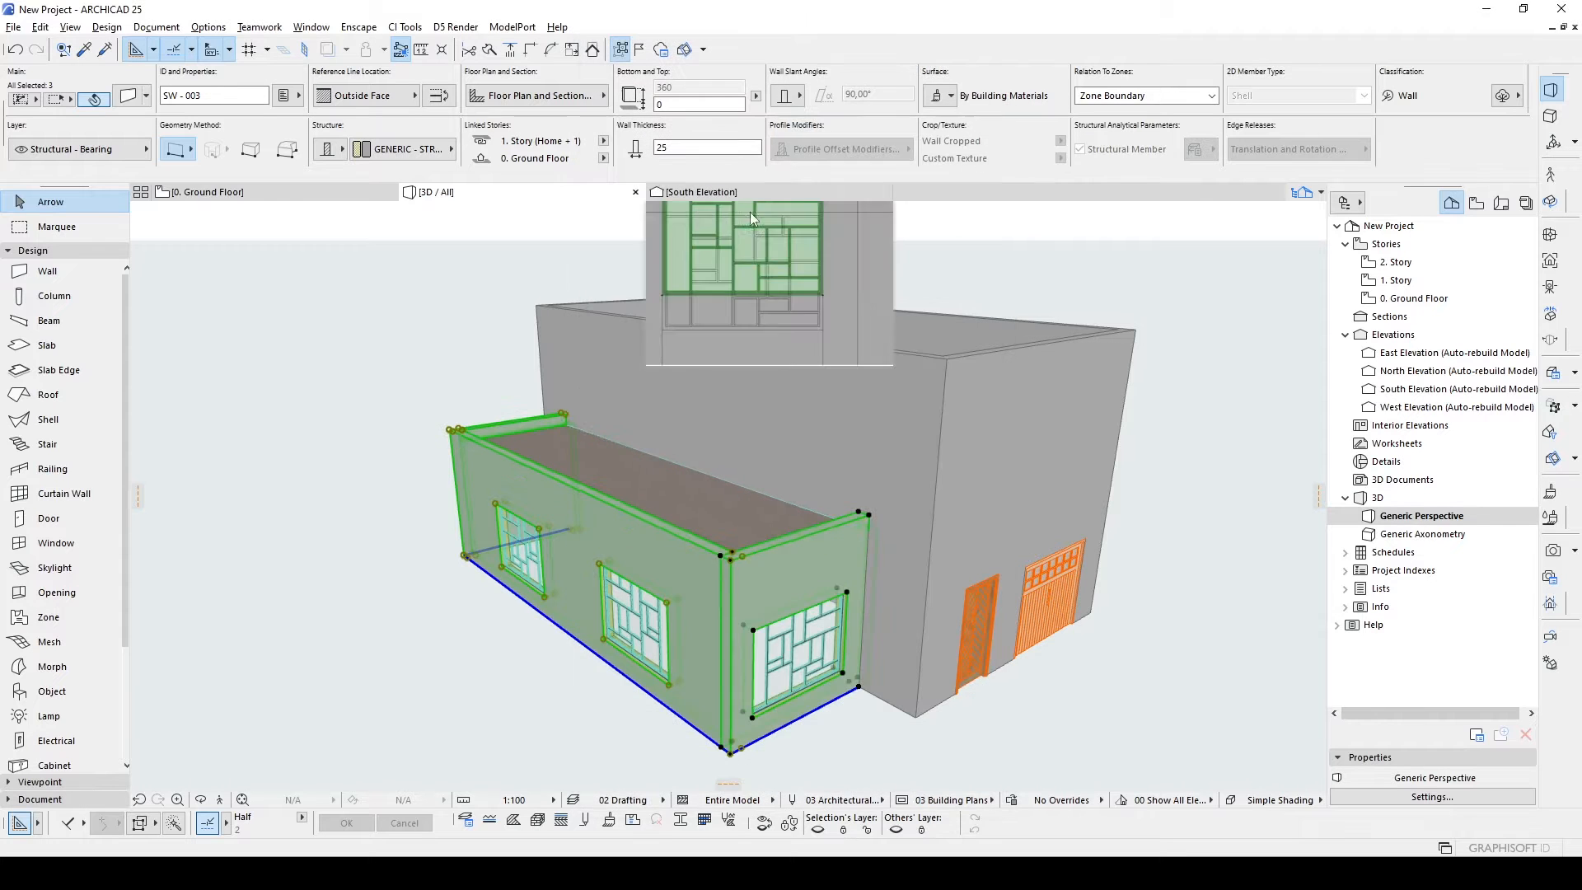
key(Escape)
Offset the upper story's front wall back to the recess corner beside the low wing, with both long side walls selected along.
shift+middle_drag(992, 536, 636, 479)
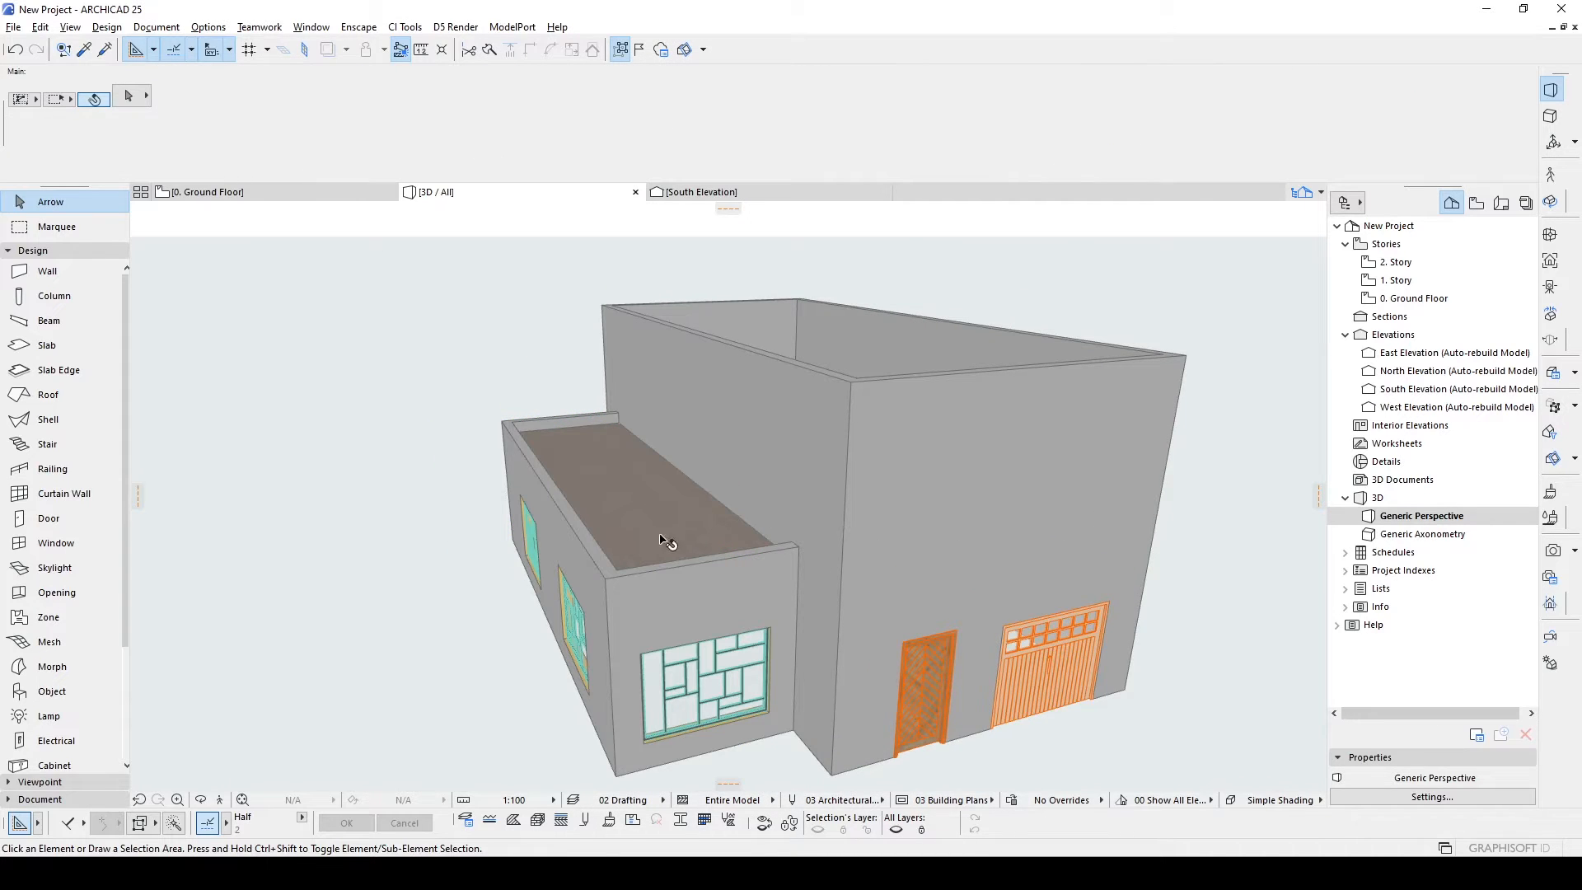
shift+middle_drag(518, 565, 798, 564)
click(791, 471)
shift+click(700, 457)
shift+click(871, 392)
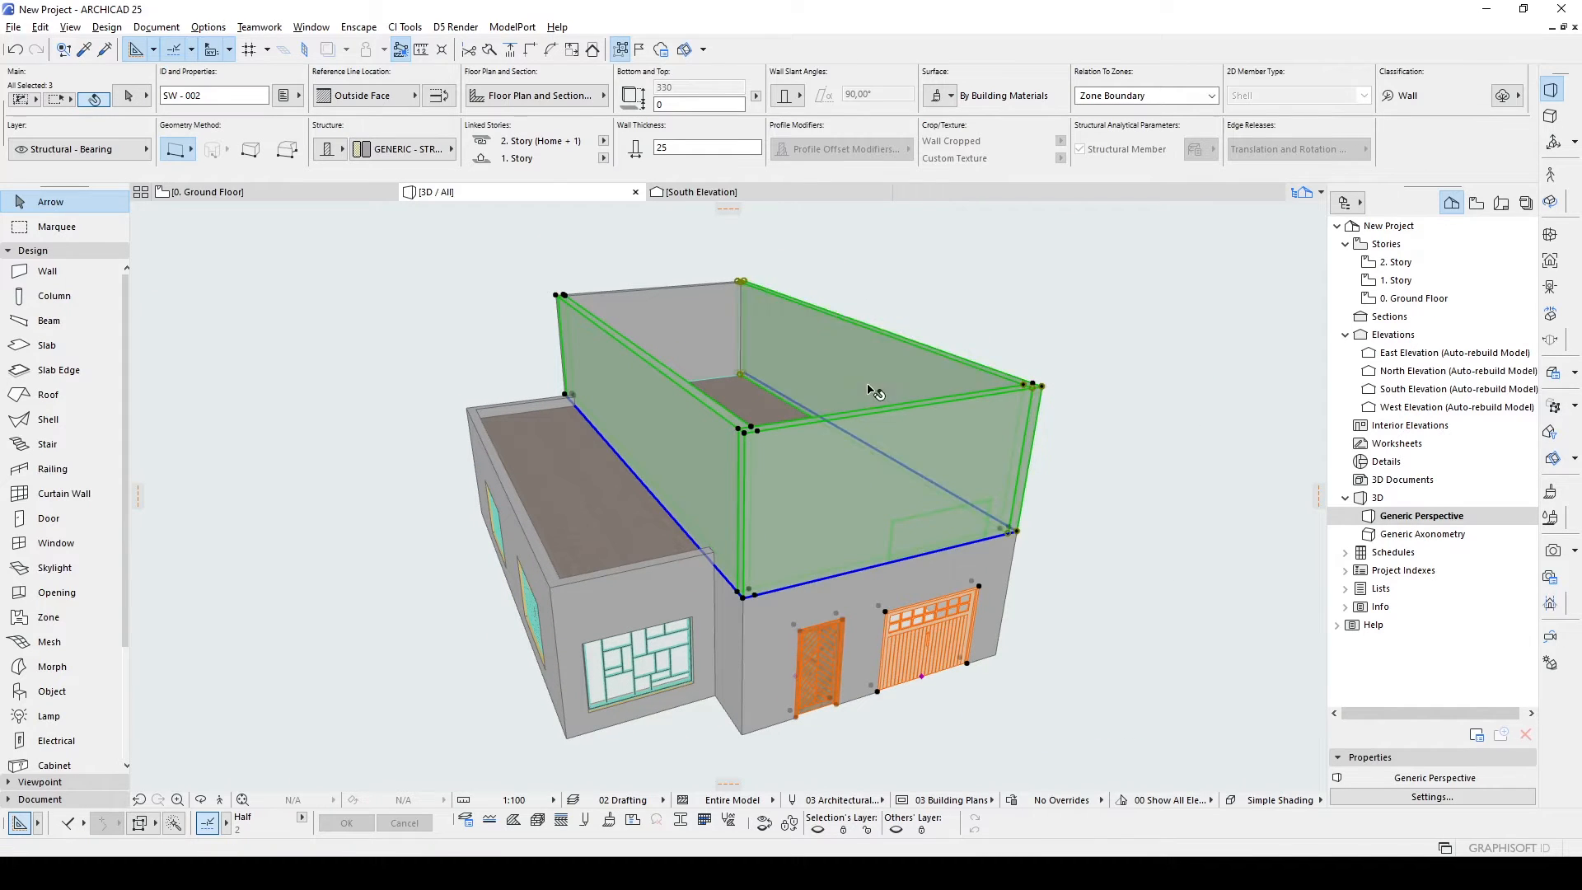
click(833, 577)
click(1125, 338)
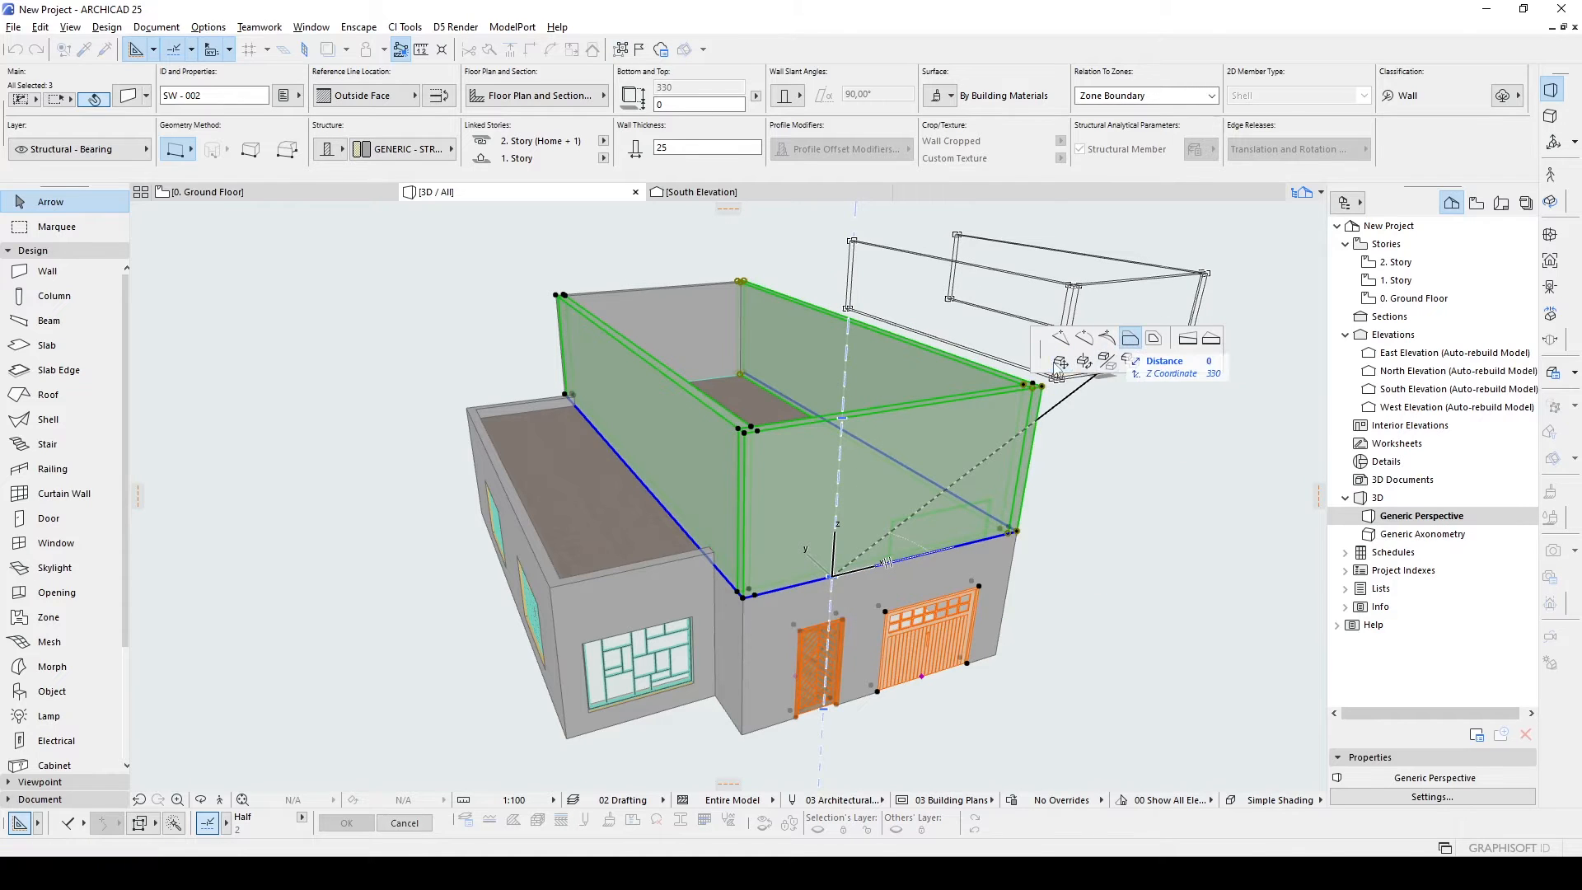
click(762, 561)
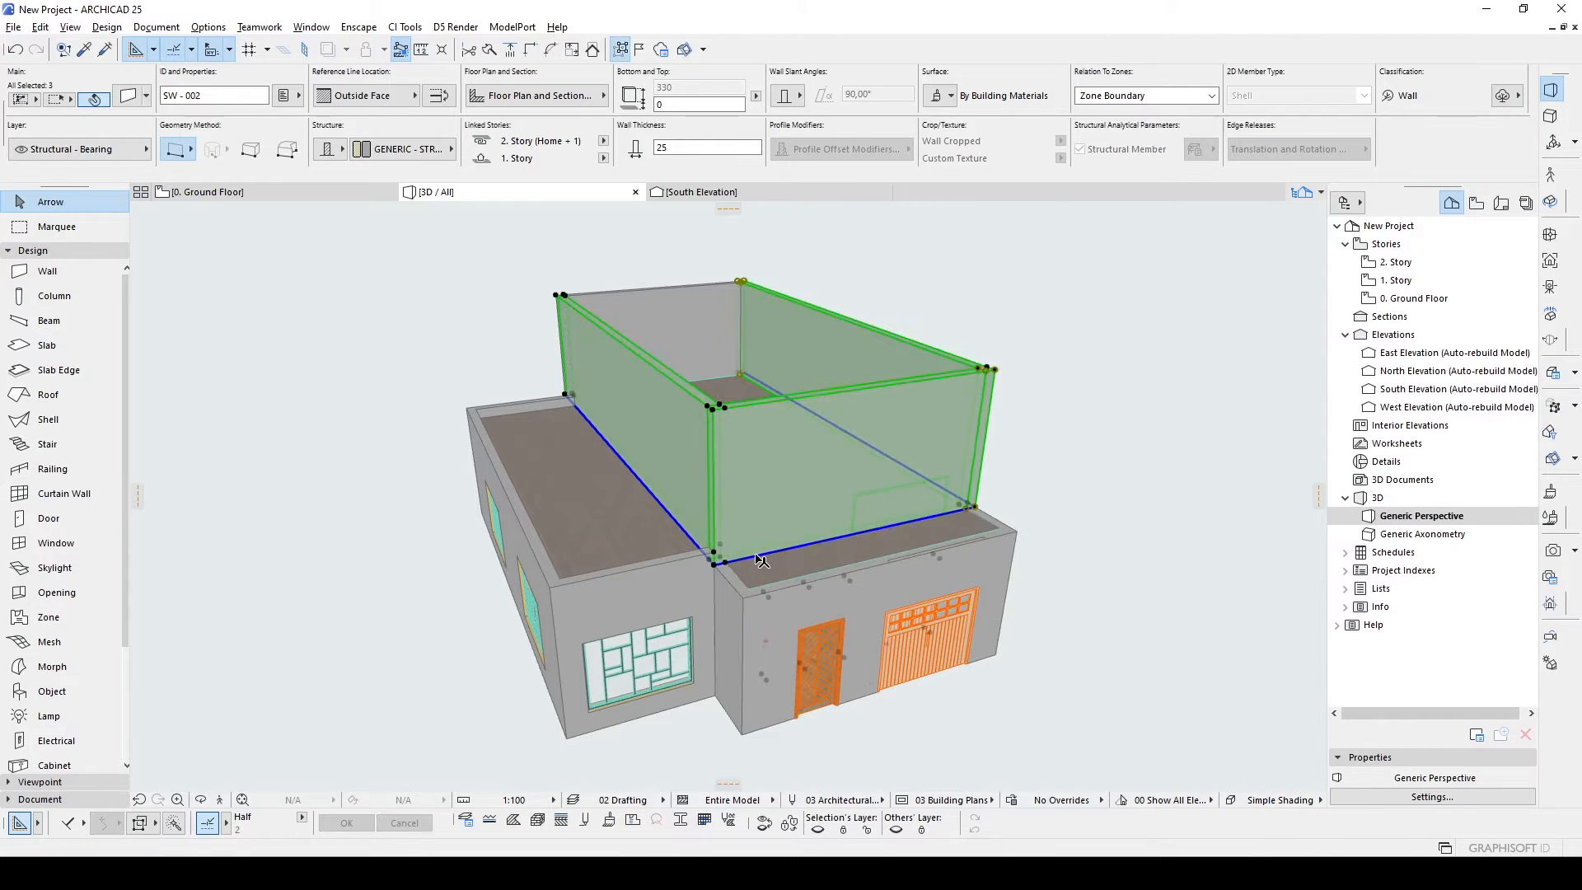
click(1057, 587)
Offset the main slab's long outer edge outward past the garage side wall to form an overhang.
click(1005, 530)
shift+middle_drag(1051, 524, 861, 532)
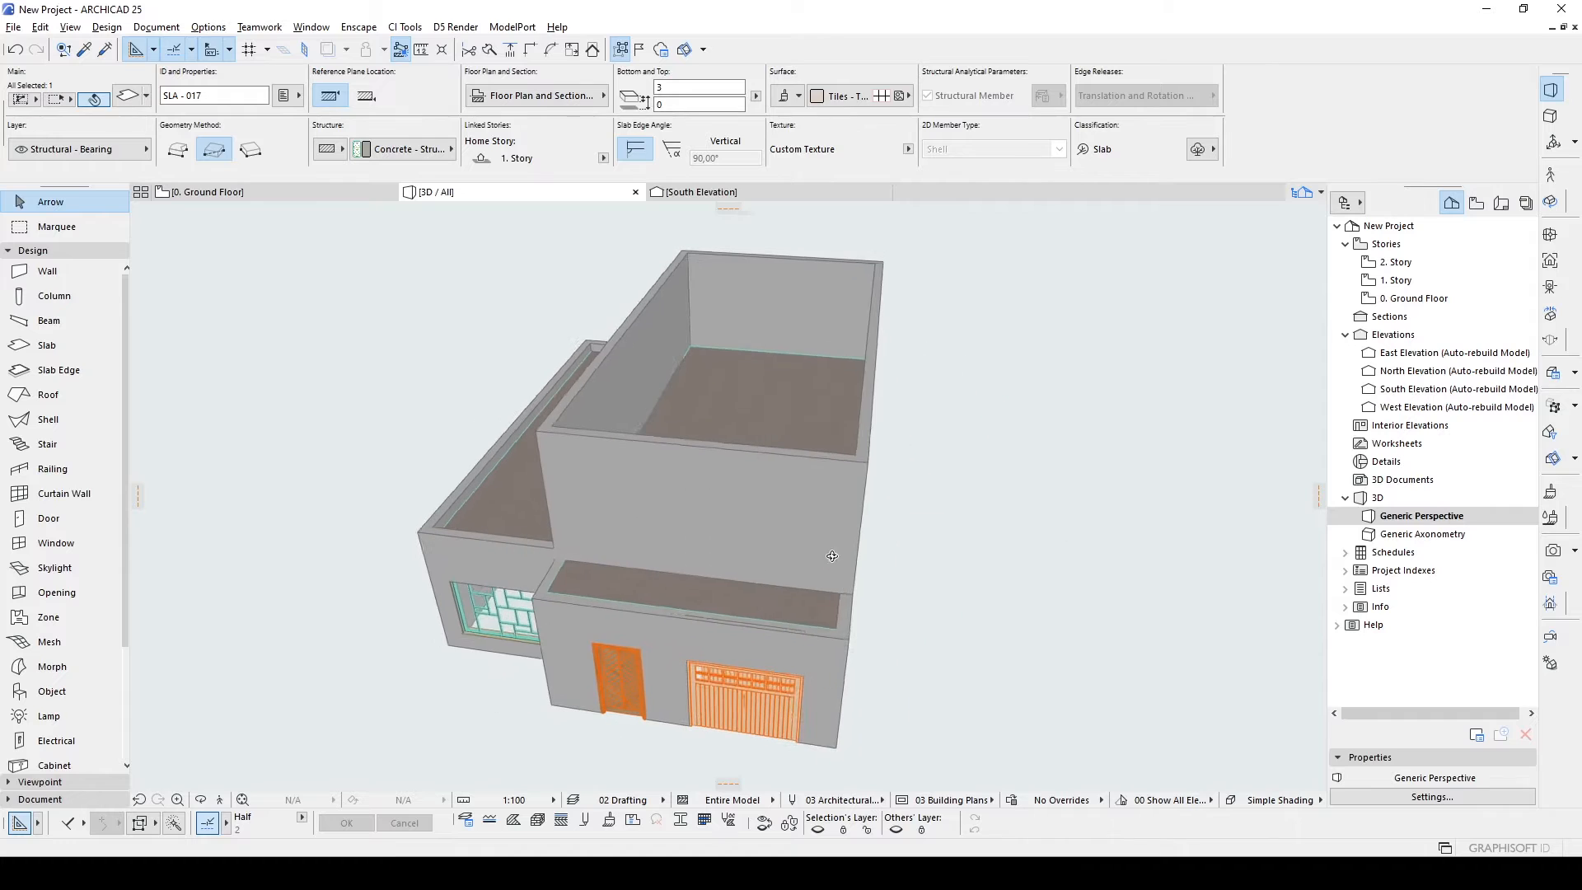
click(859, 465)
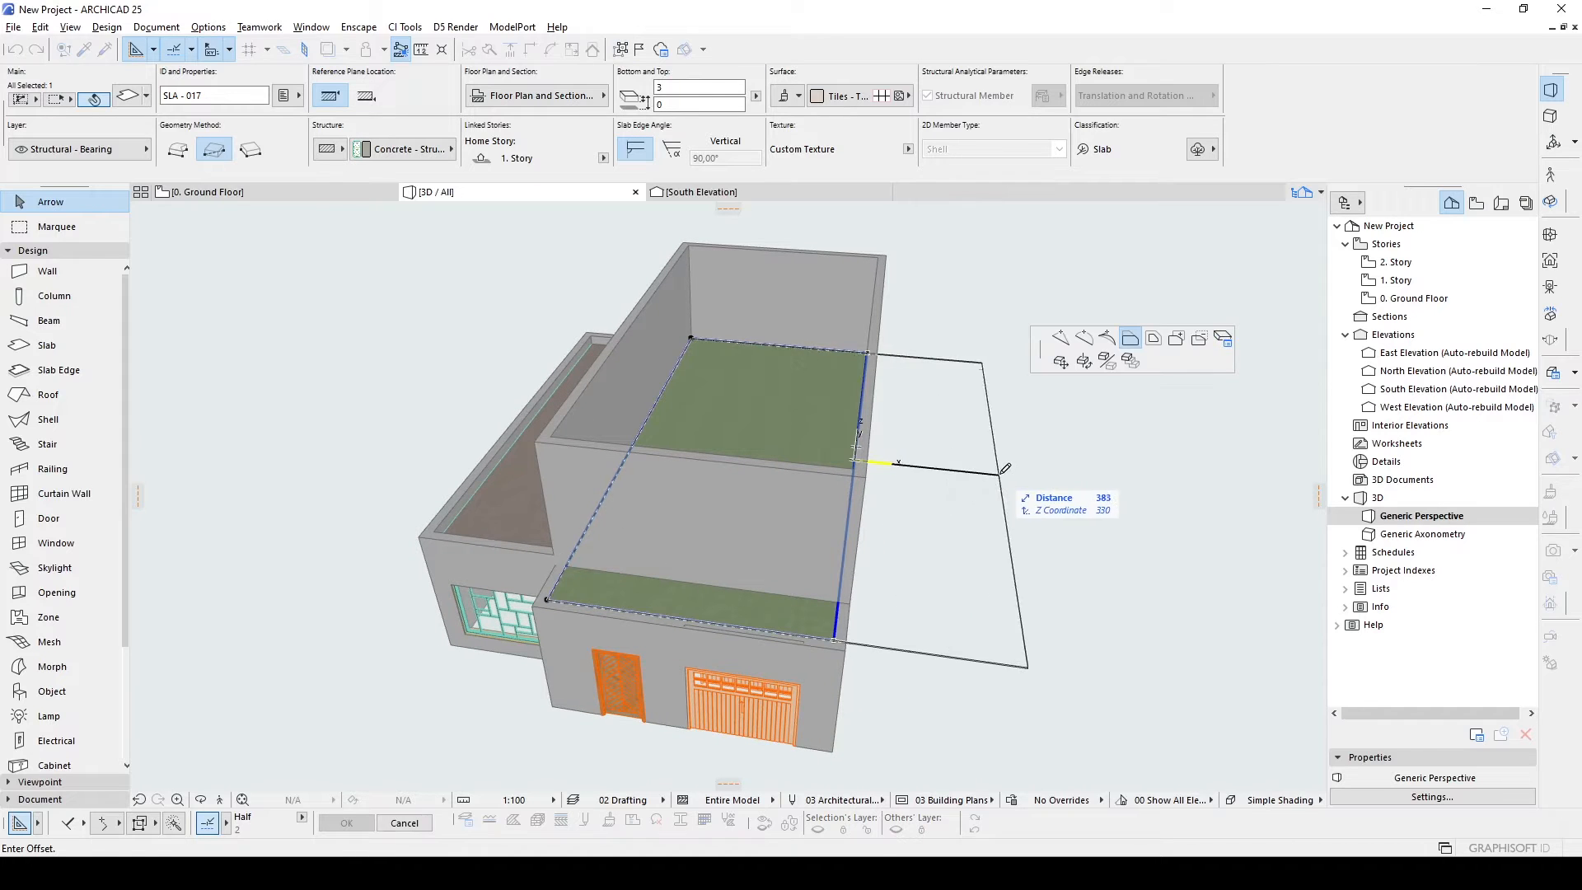
text(2)
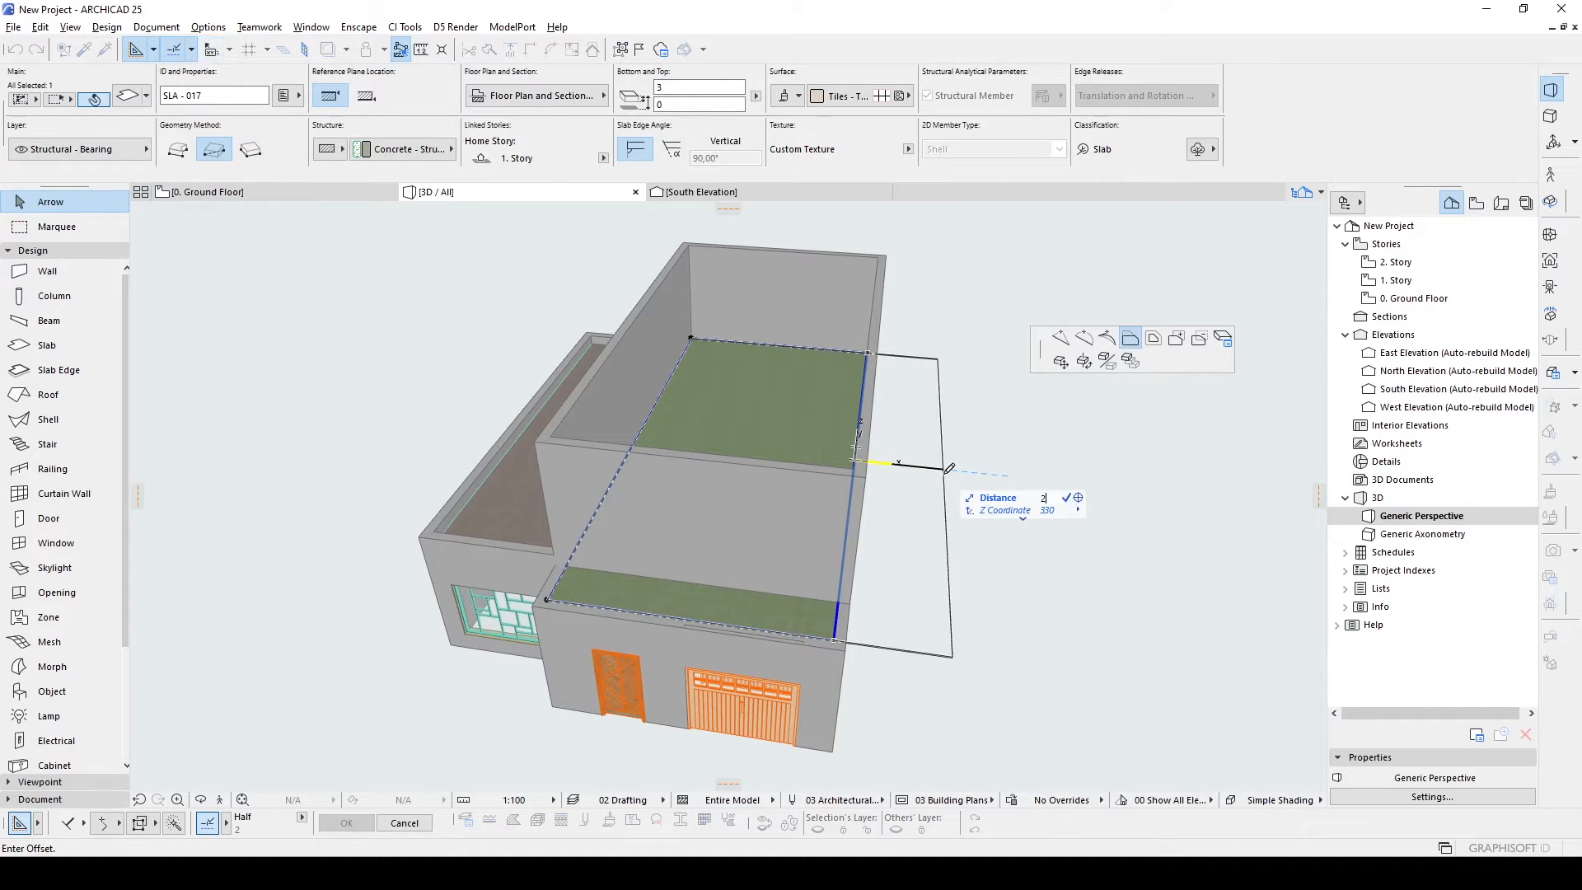
key(Return)
click(1085, 534)
Set the thickness of both the main slab and the low wing roof slab to 35.
shift+middle_drag(973, 610, 651, 504)
click(938, 565)
click(635, 512)
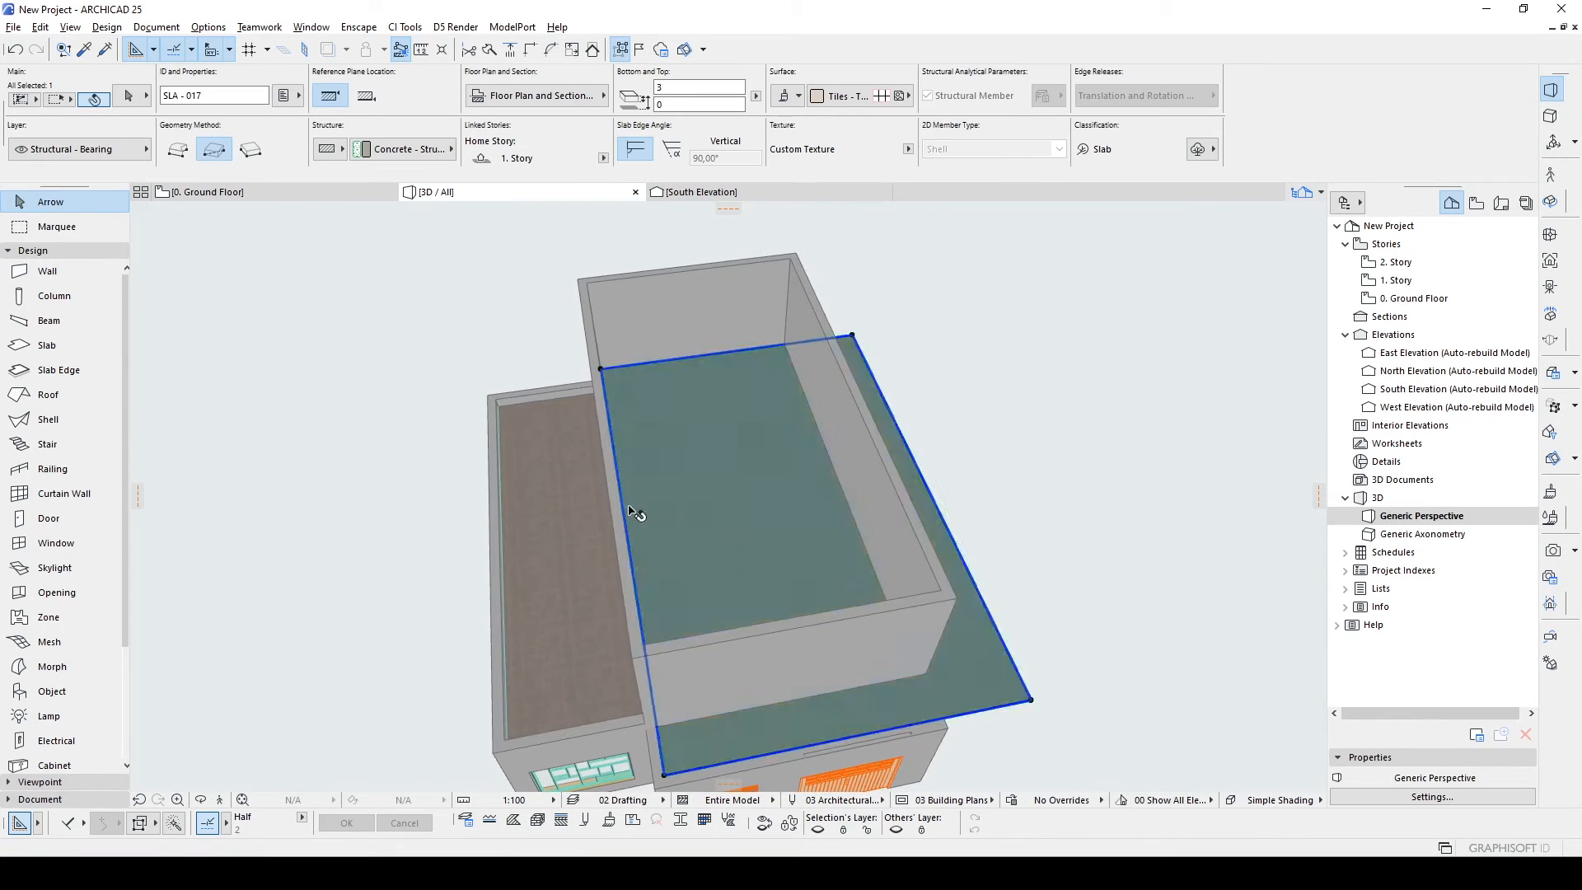
shift+click(583, 522)
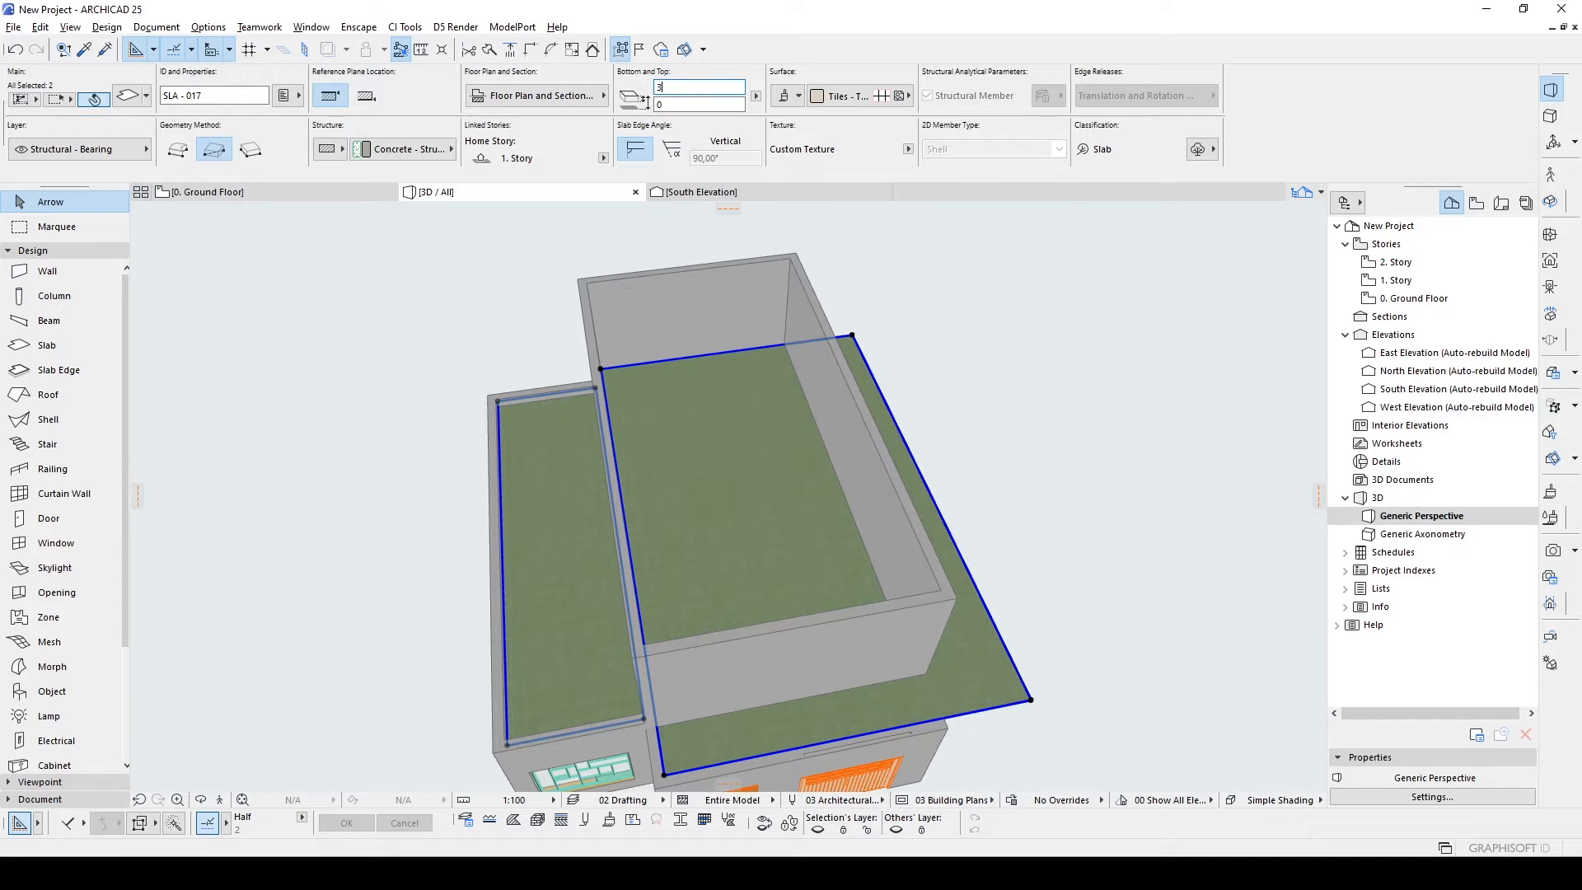
text(35)
key(Return)
shift+middle_drag(840, 459, 1008, 308)
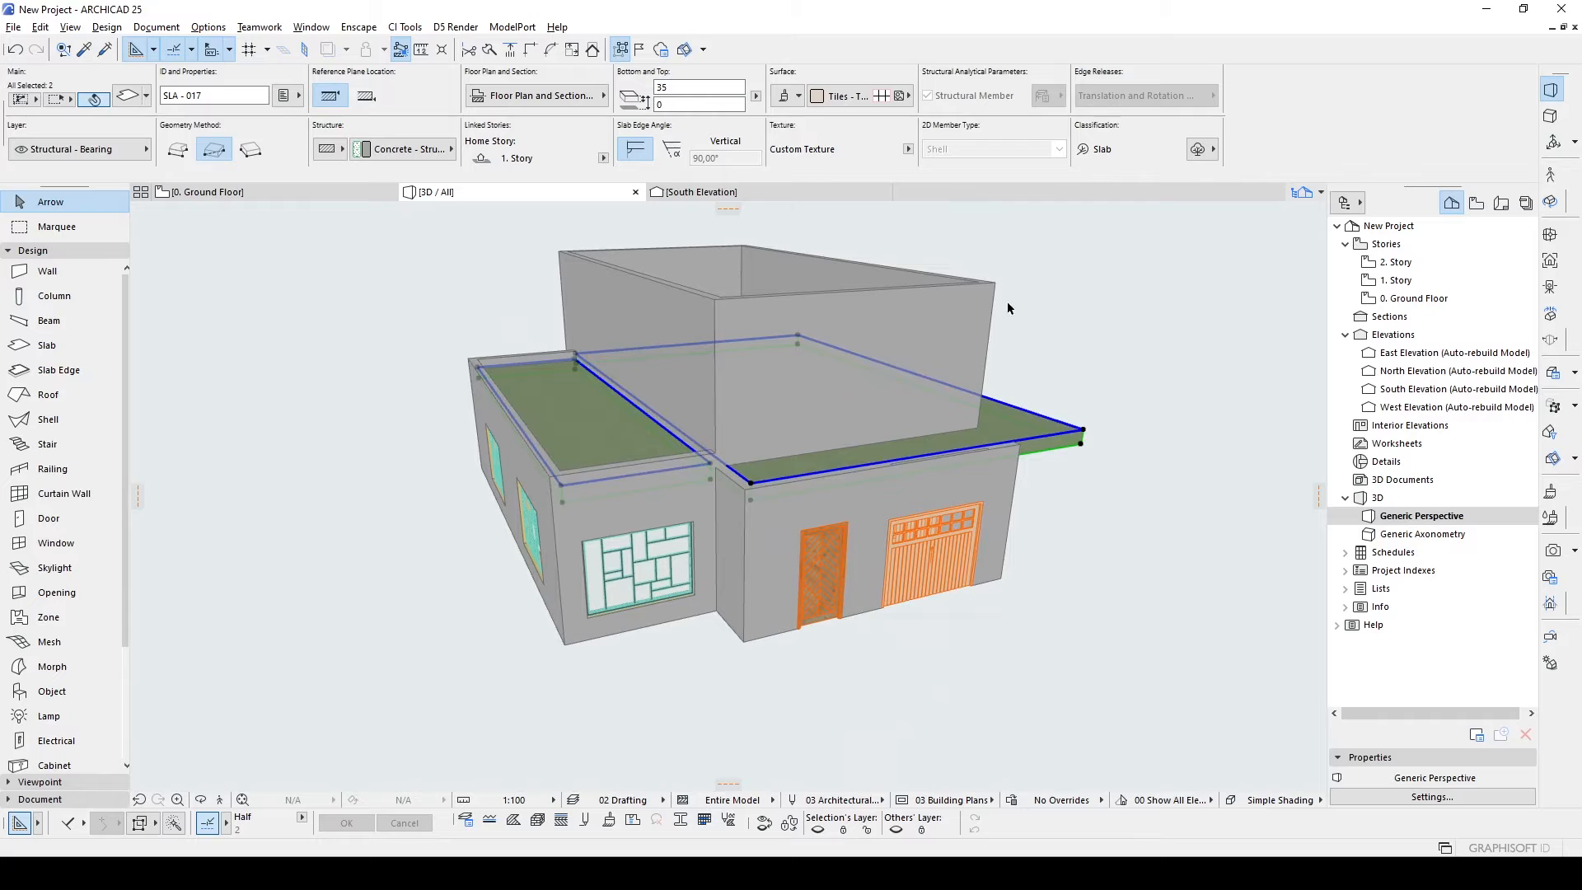
click(1211, 496)
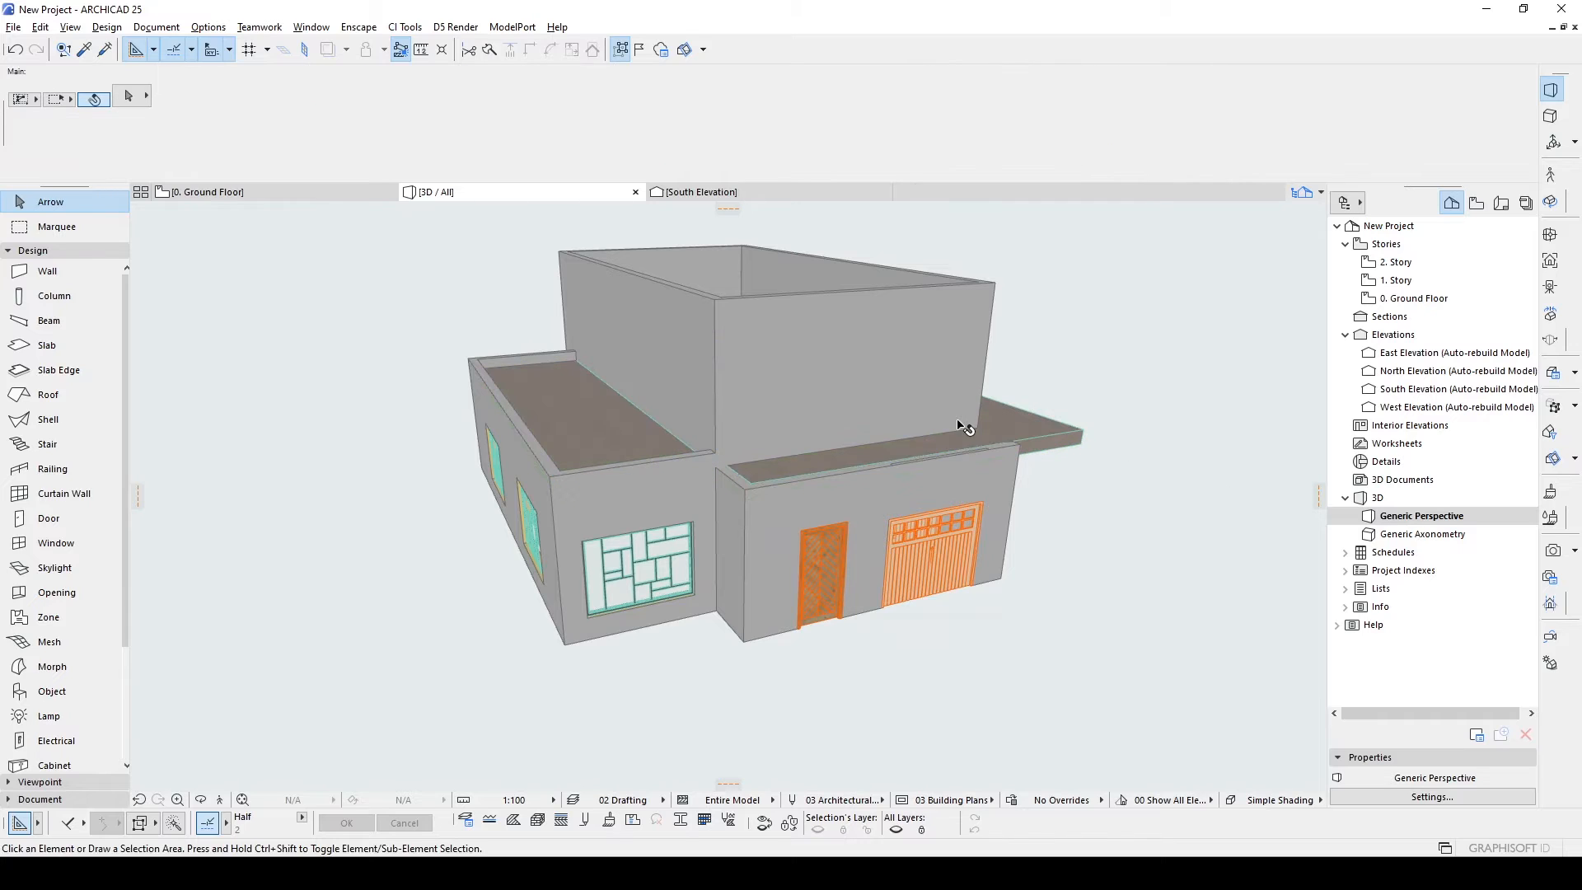
Offset the main slab's front edge outward to form a canopy over the door and garage.
click(1030, 446)
text(1)
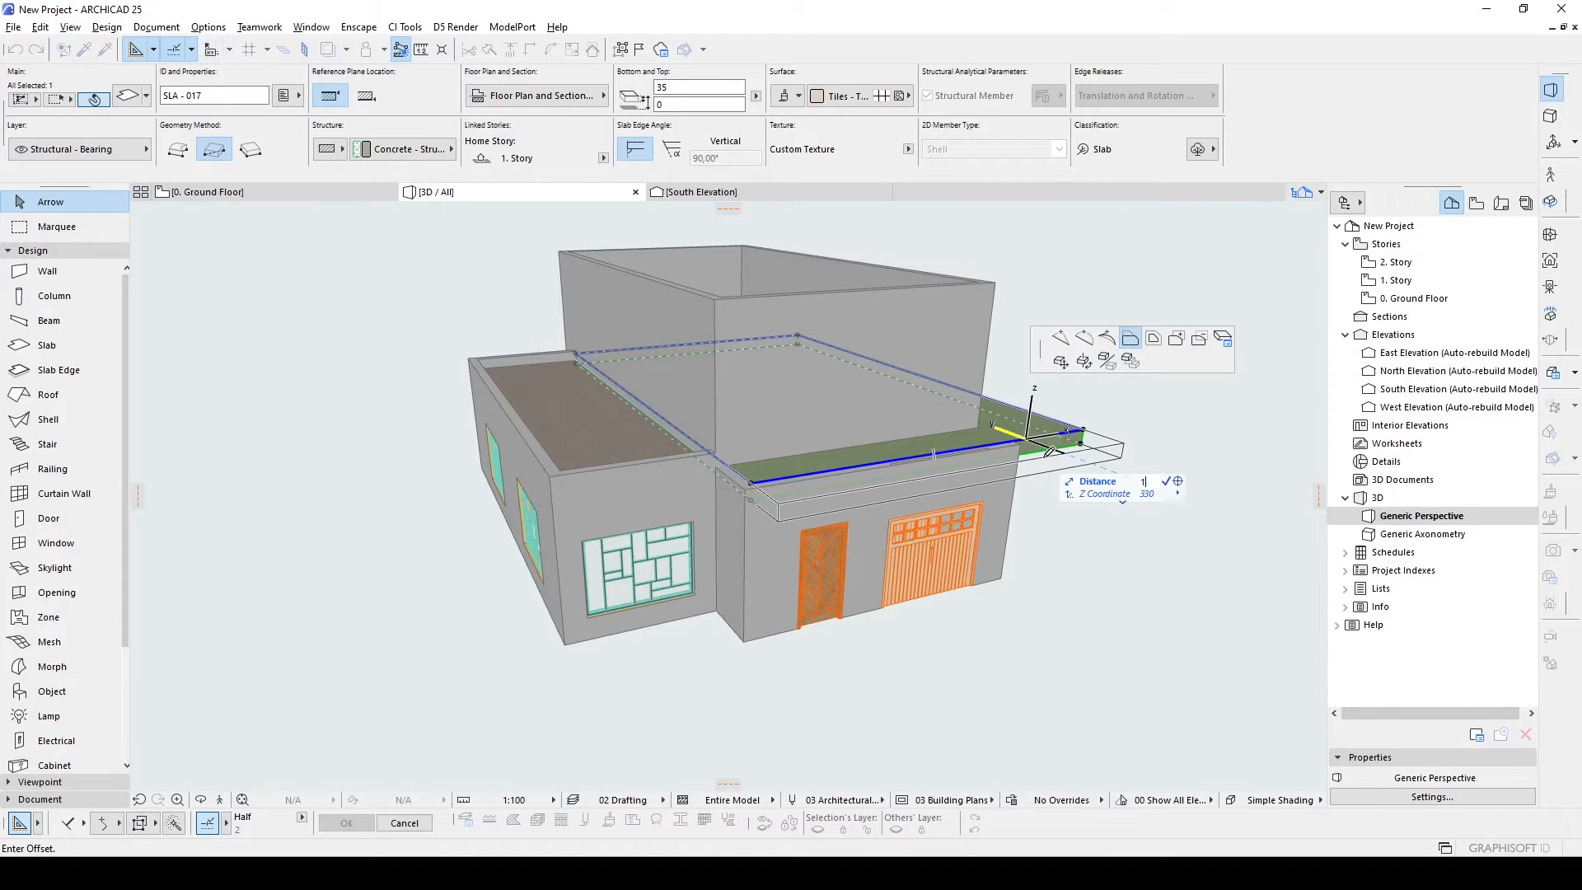
text(0)
key(Return)
key(Escape)
shift+middle_drag(893, 440, 907, 484)
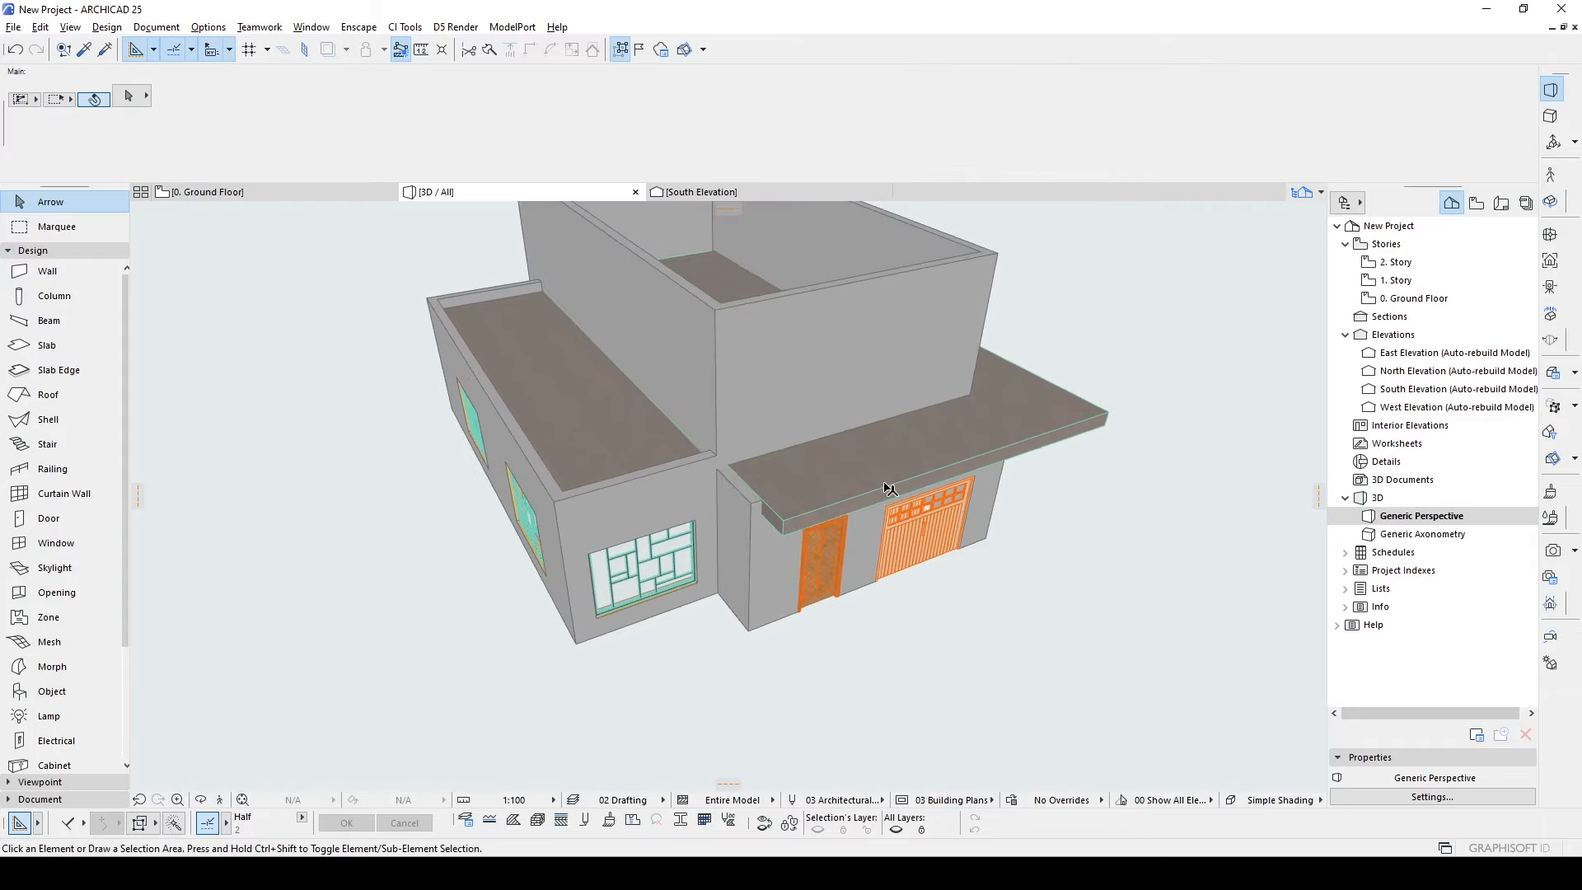
Offset the canopy slab's recess-side edge outward to the outer face of the entrance recess wall.
click(818, 482)
click(781, 518)
click(758, 499)
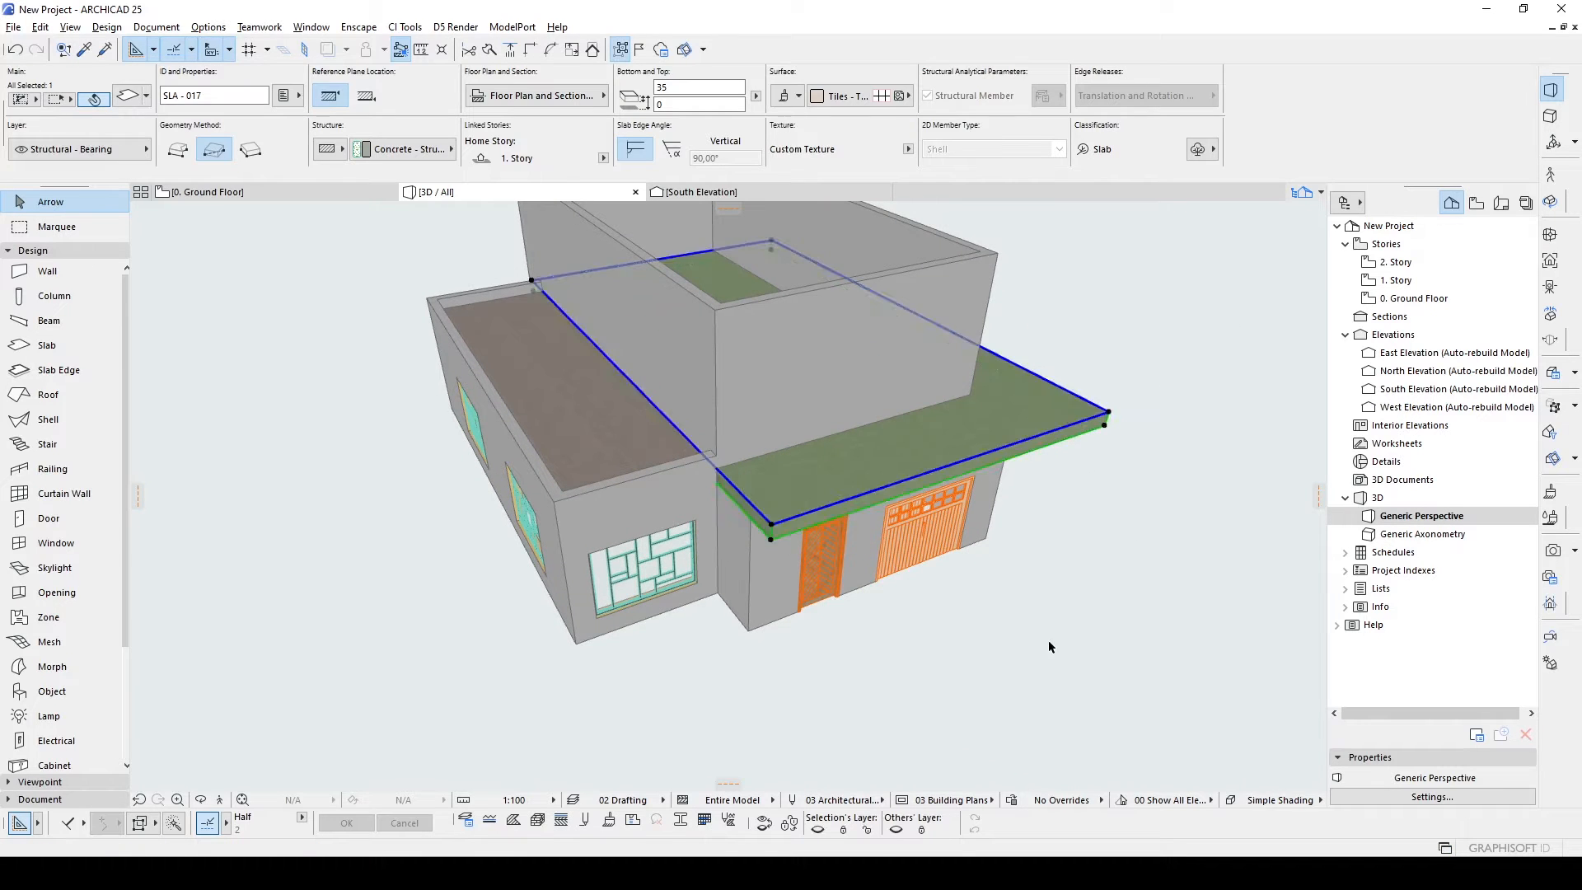
key(Escape)
shift+middle_drag(916, 527, 981, 504)
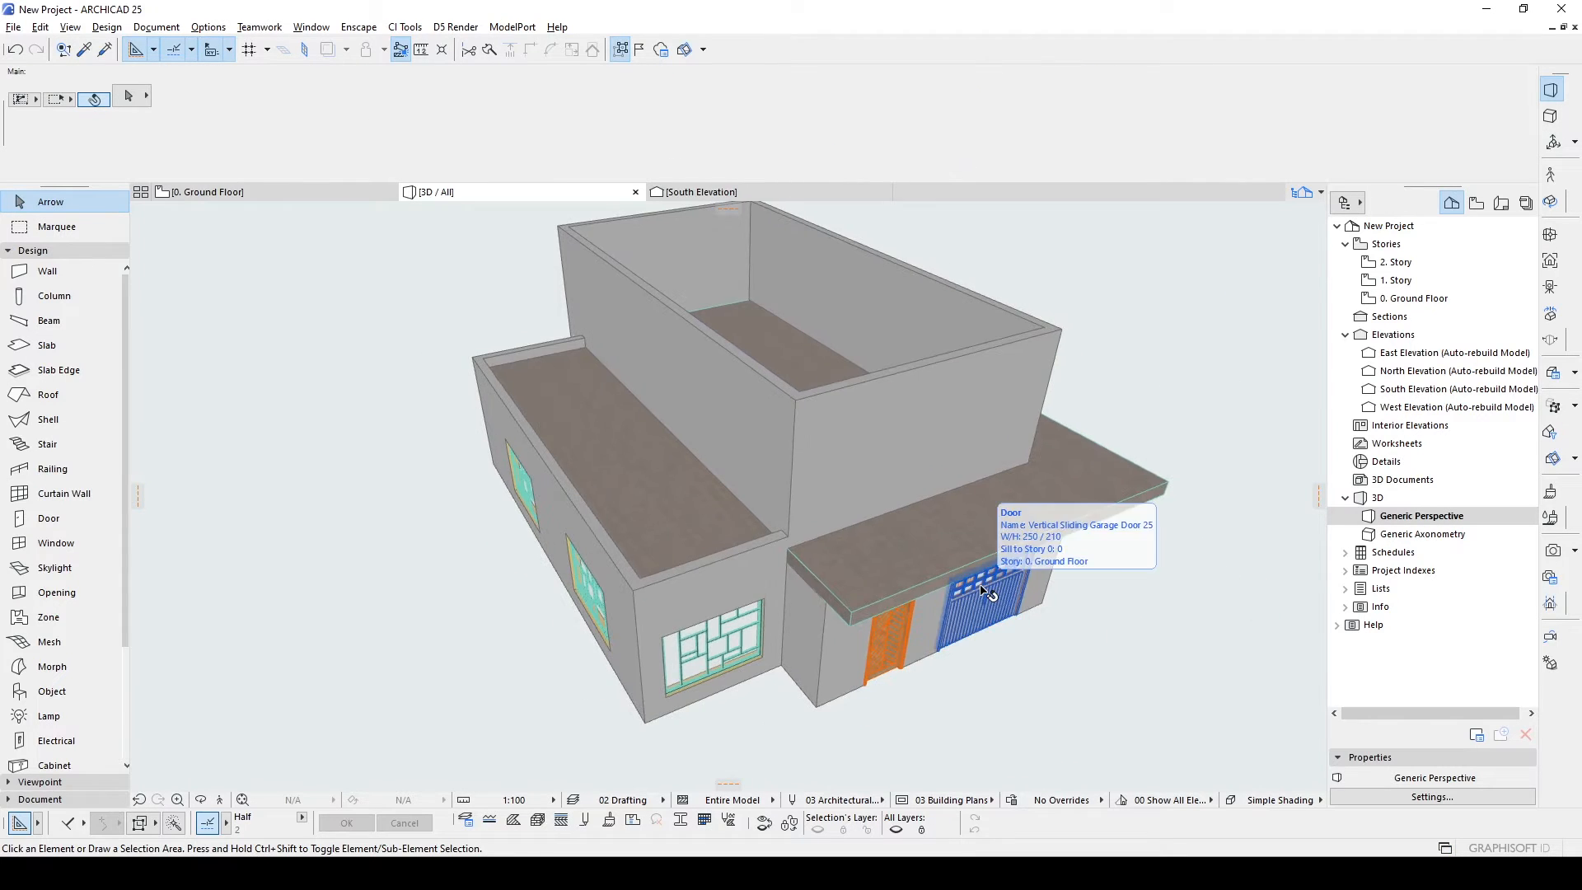
Override all surfaces of the three outer low wing walls with Wood - Oak Light, keeping the three surfaces linked.
click(690, 595)
shift+click(564, 511)
shift+click(519, 356)
click(936, 97)
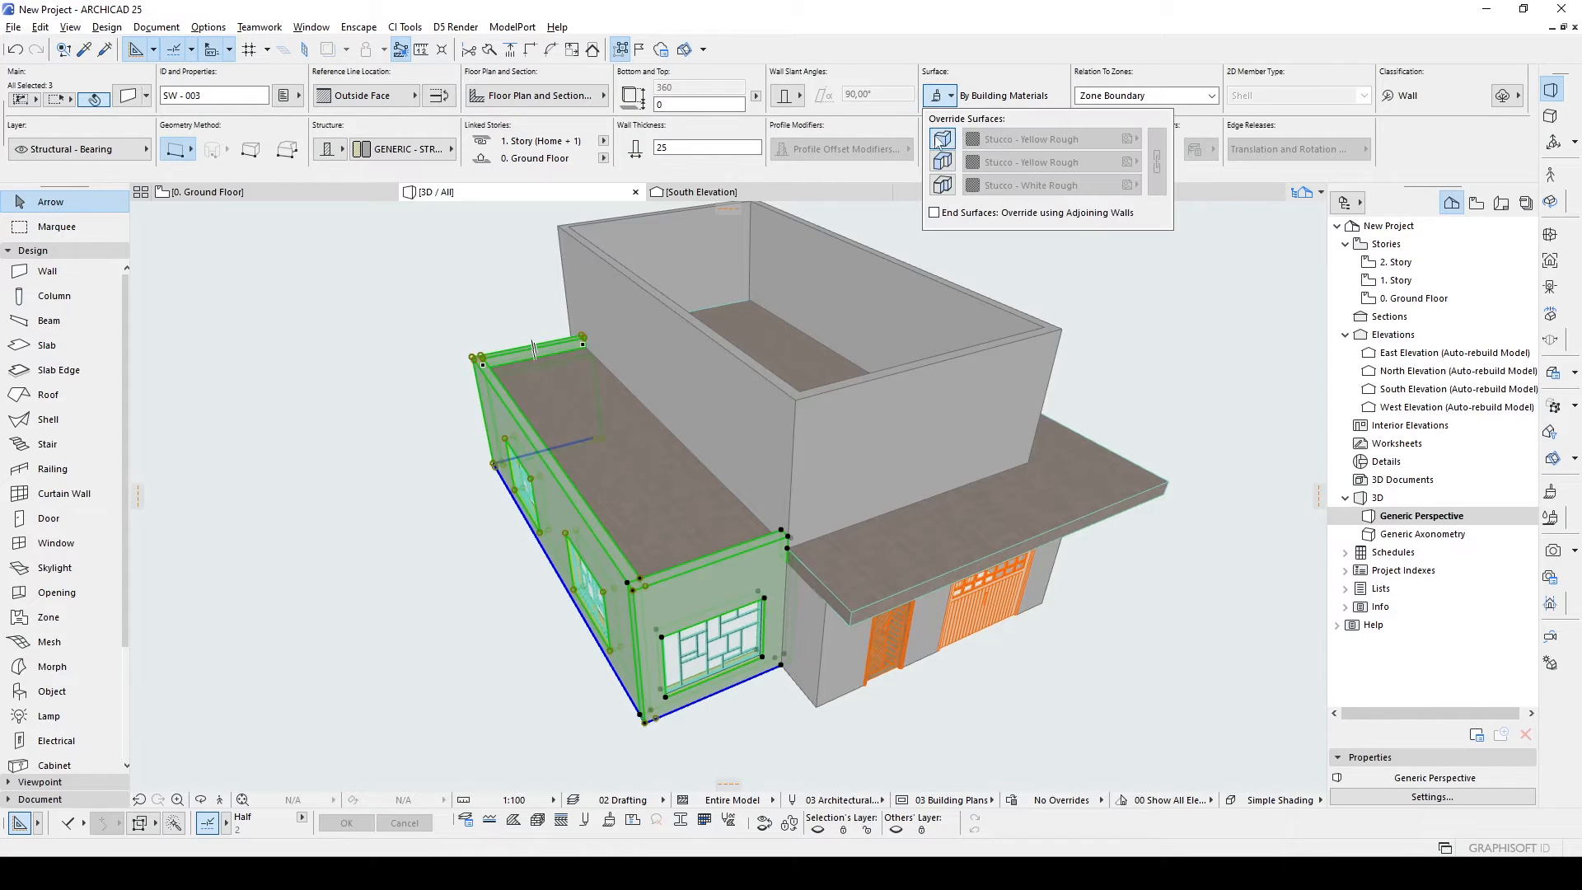
click(1157, 161)
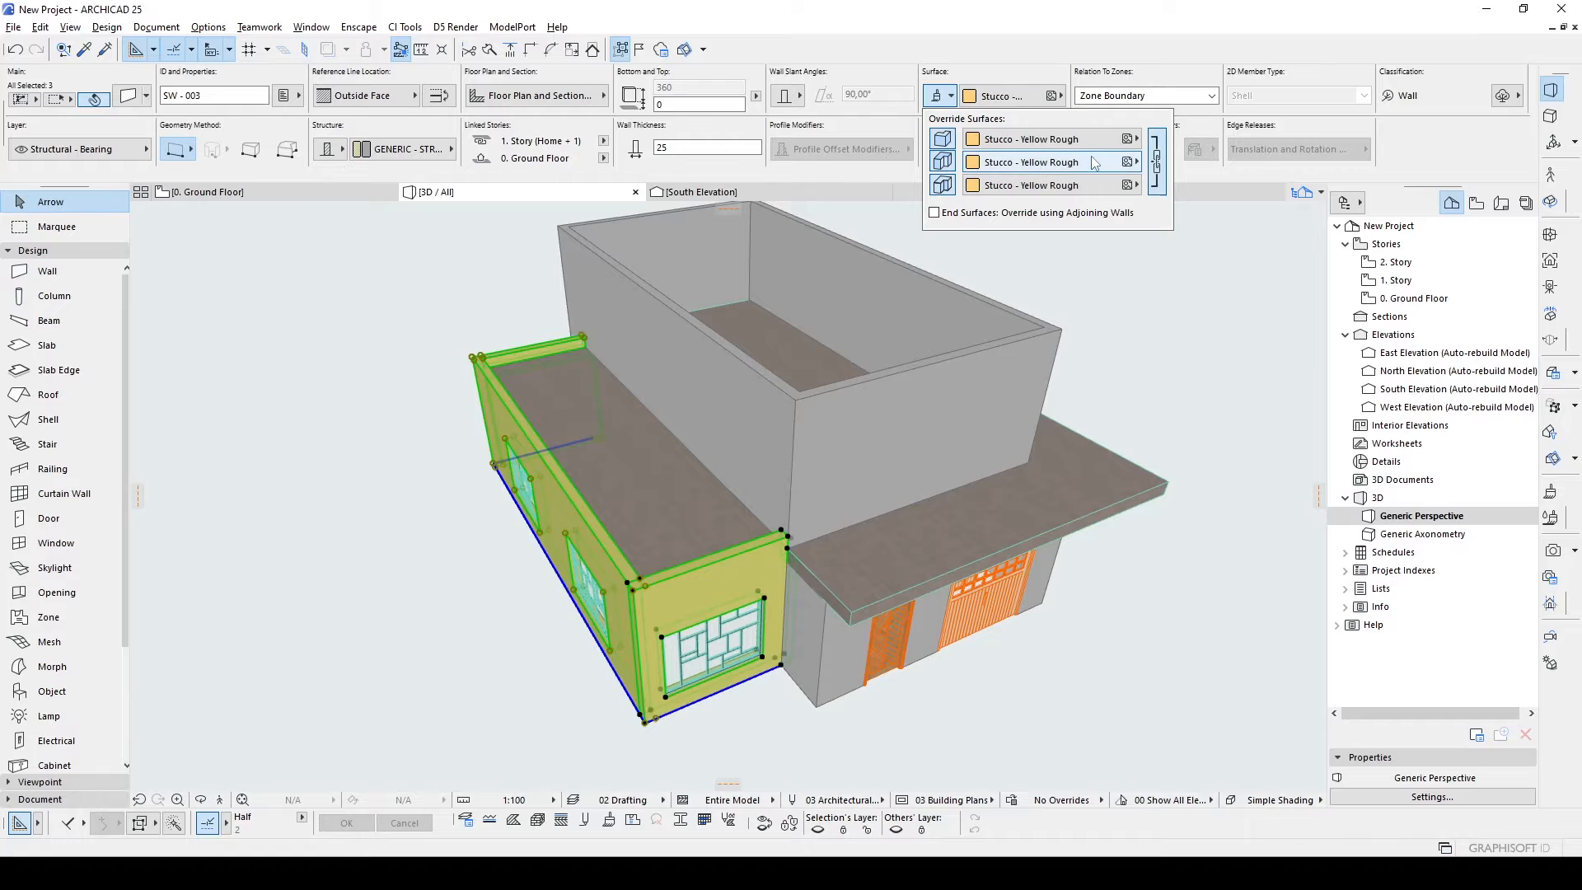
click(1030, 161)
click(896, 729)
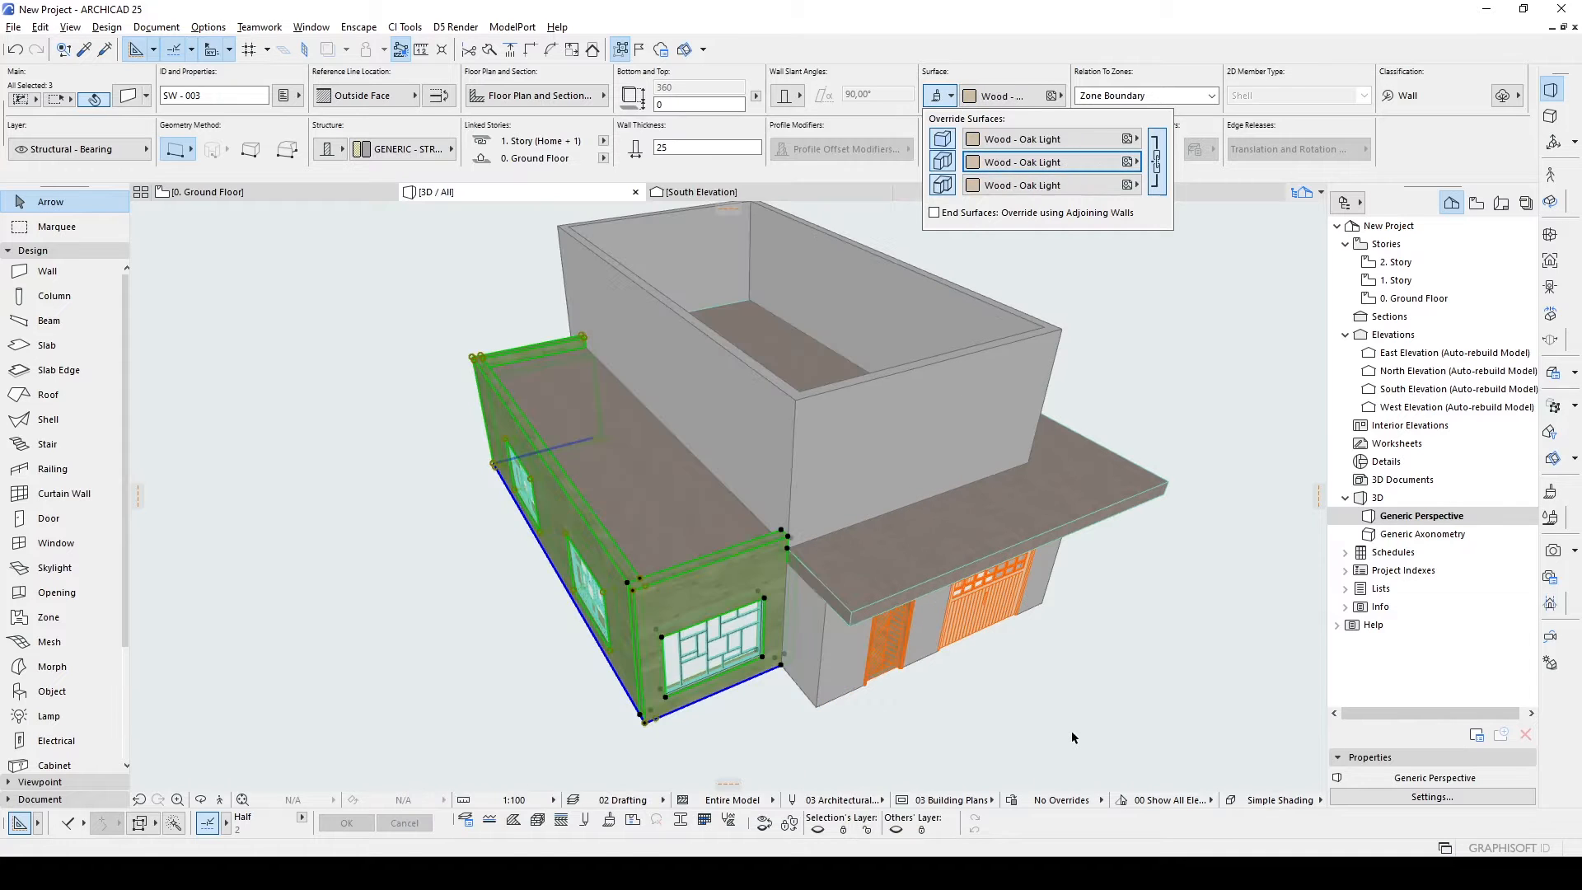
click(1122, 662)
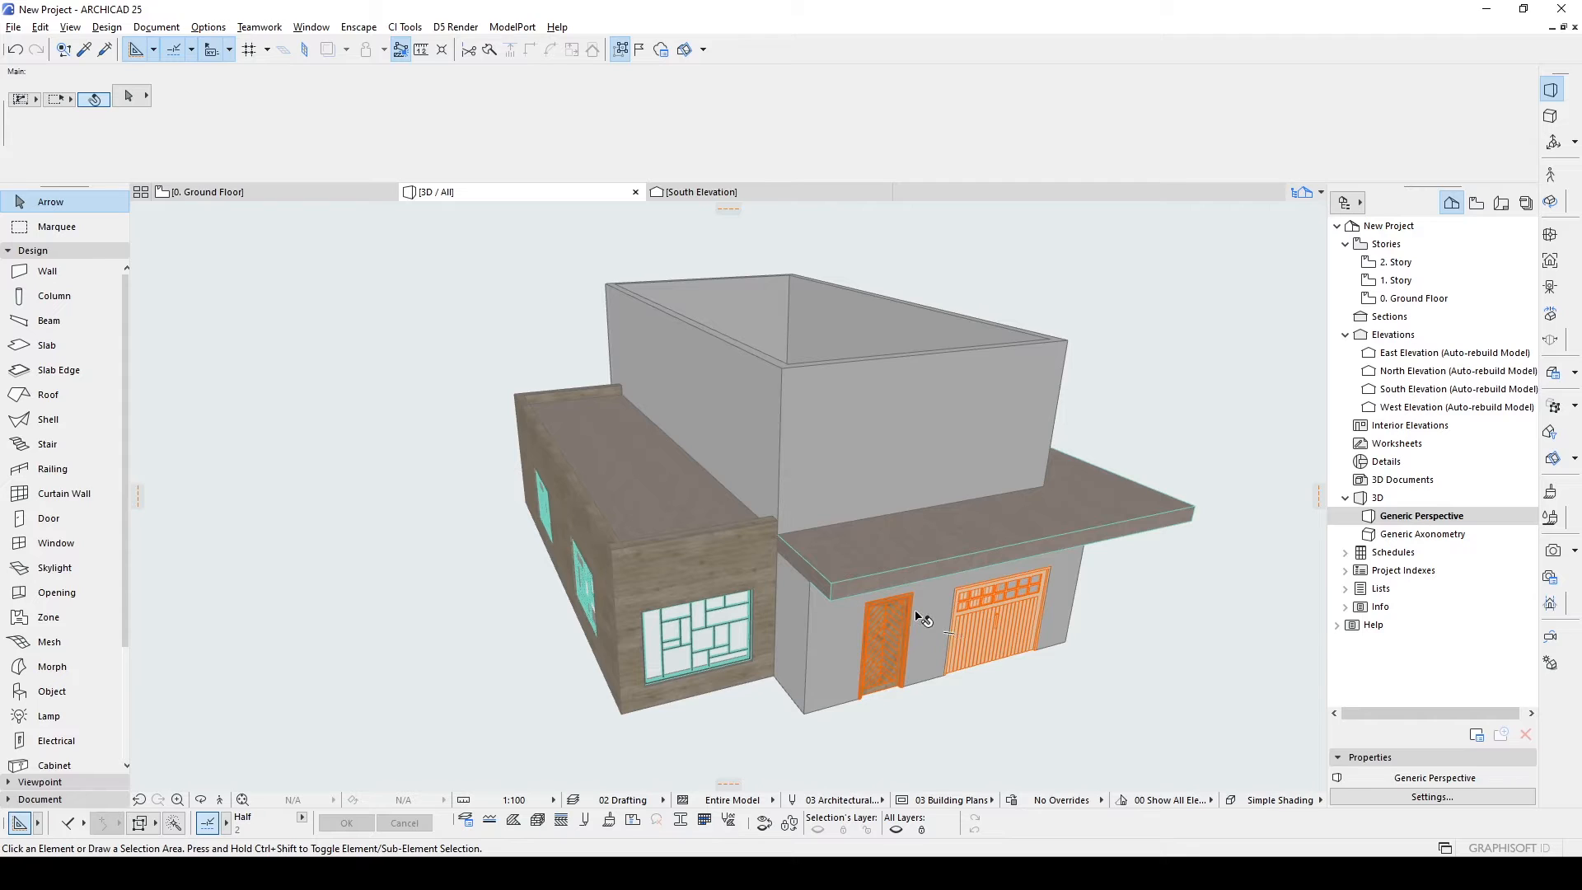
Split the front wall between the entrance door and the garage door at the partition's outer face in the ground floor plan.
click(258, 196)
middle_drag(944, 541, 705, 503)
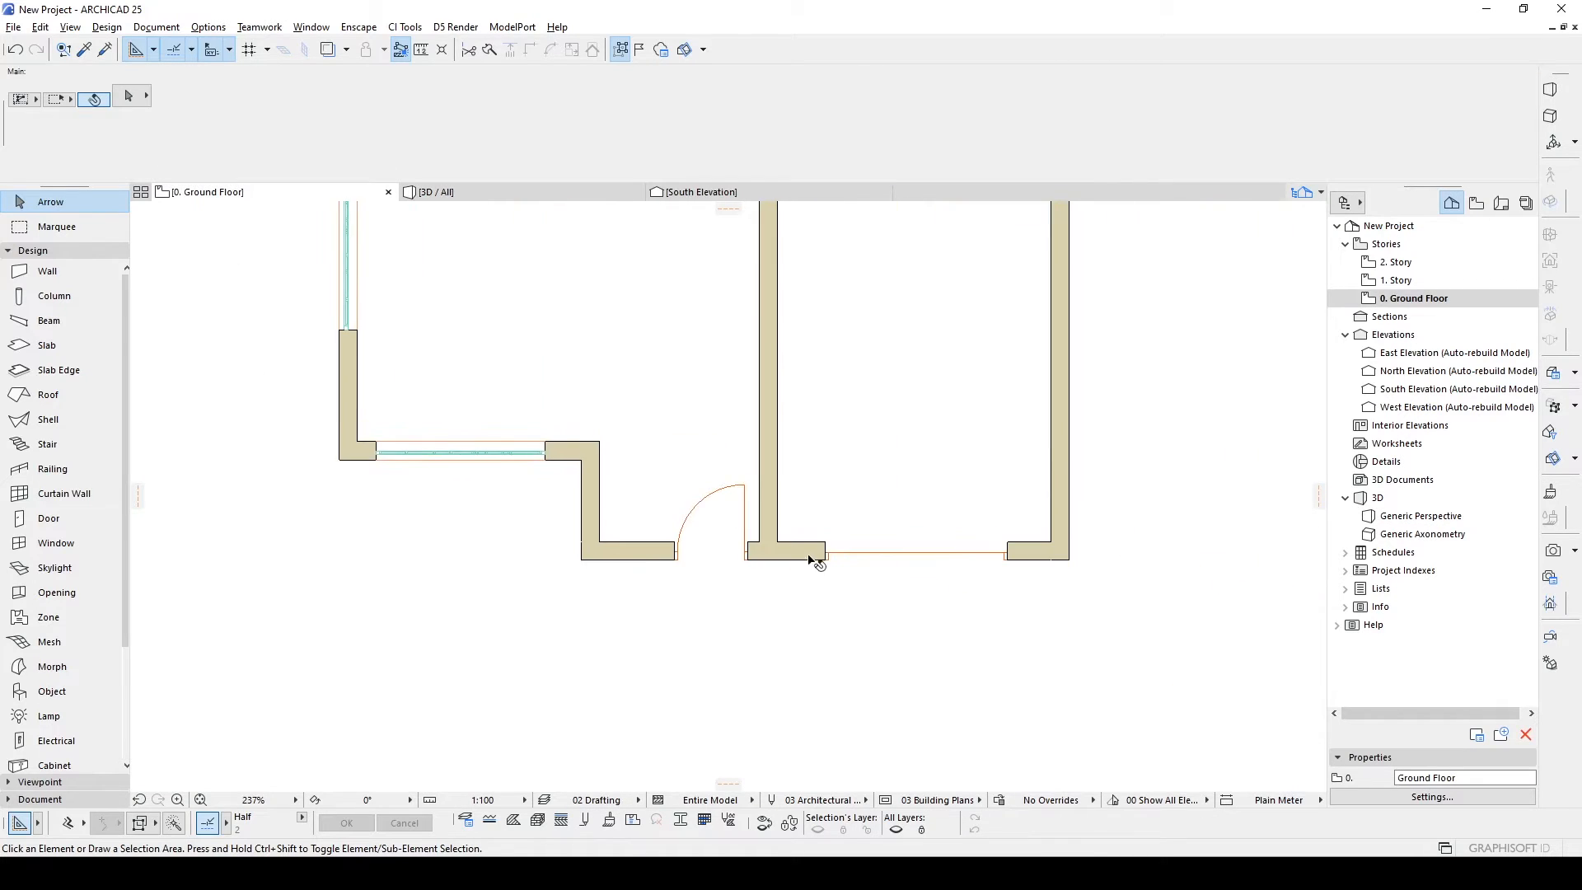
click(805, 551)
click(801, 561)
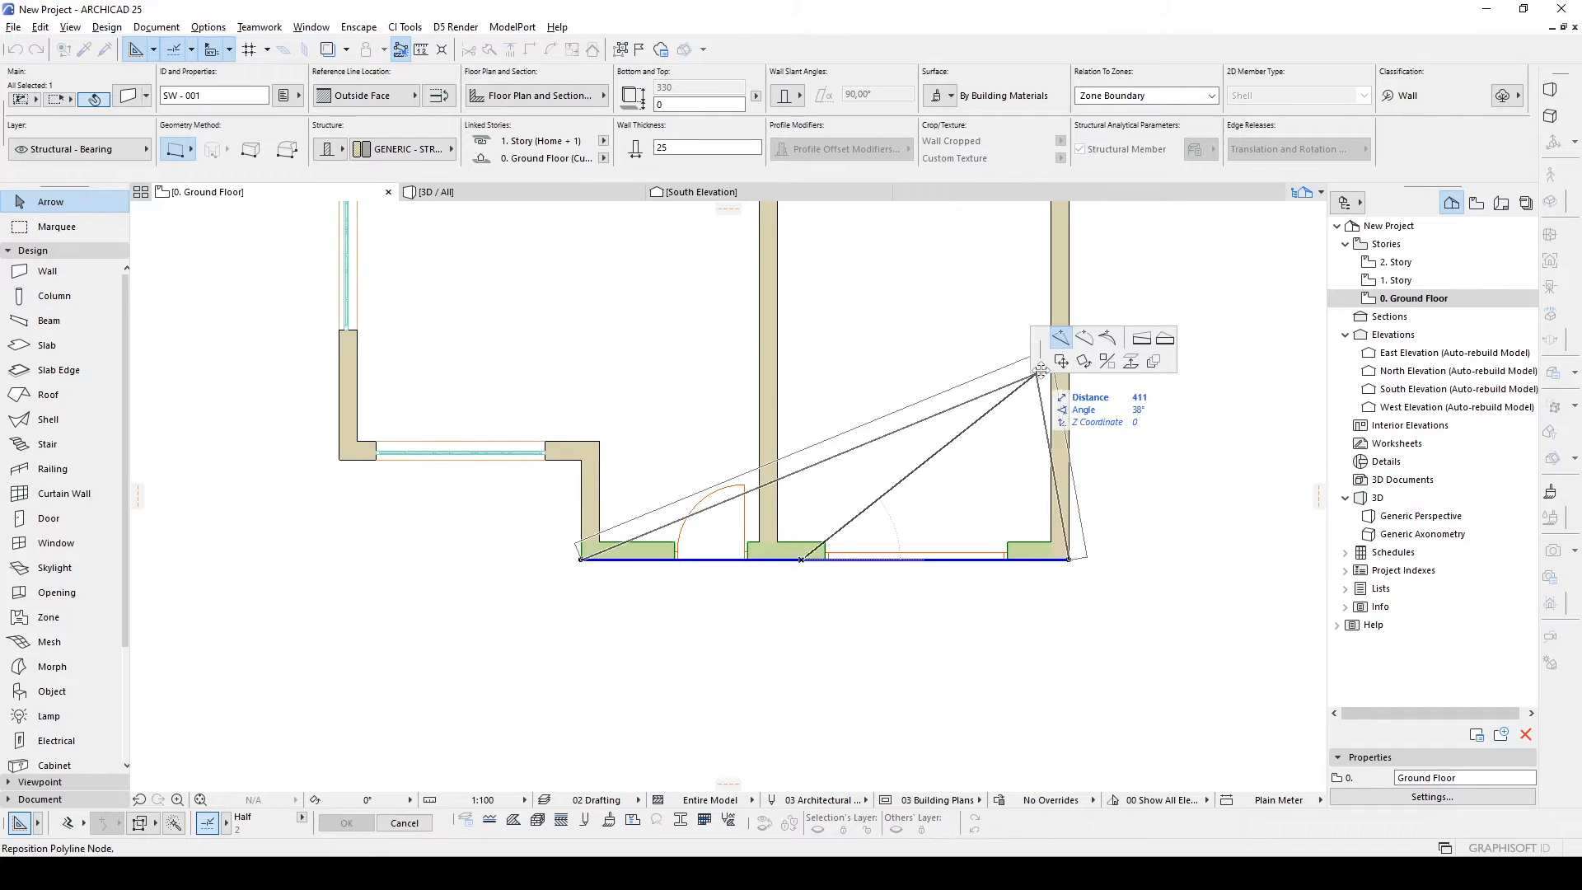
click(760, 541)
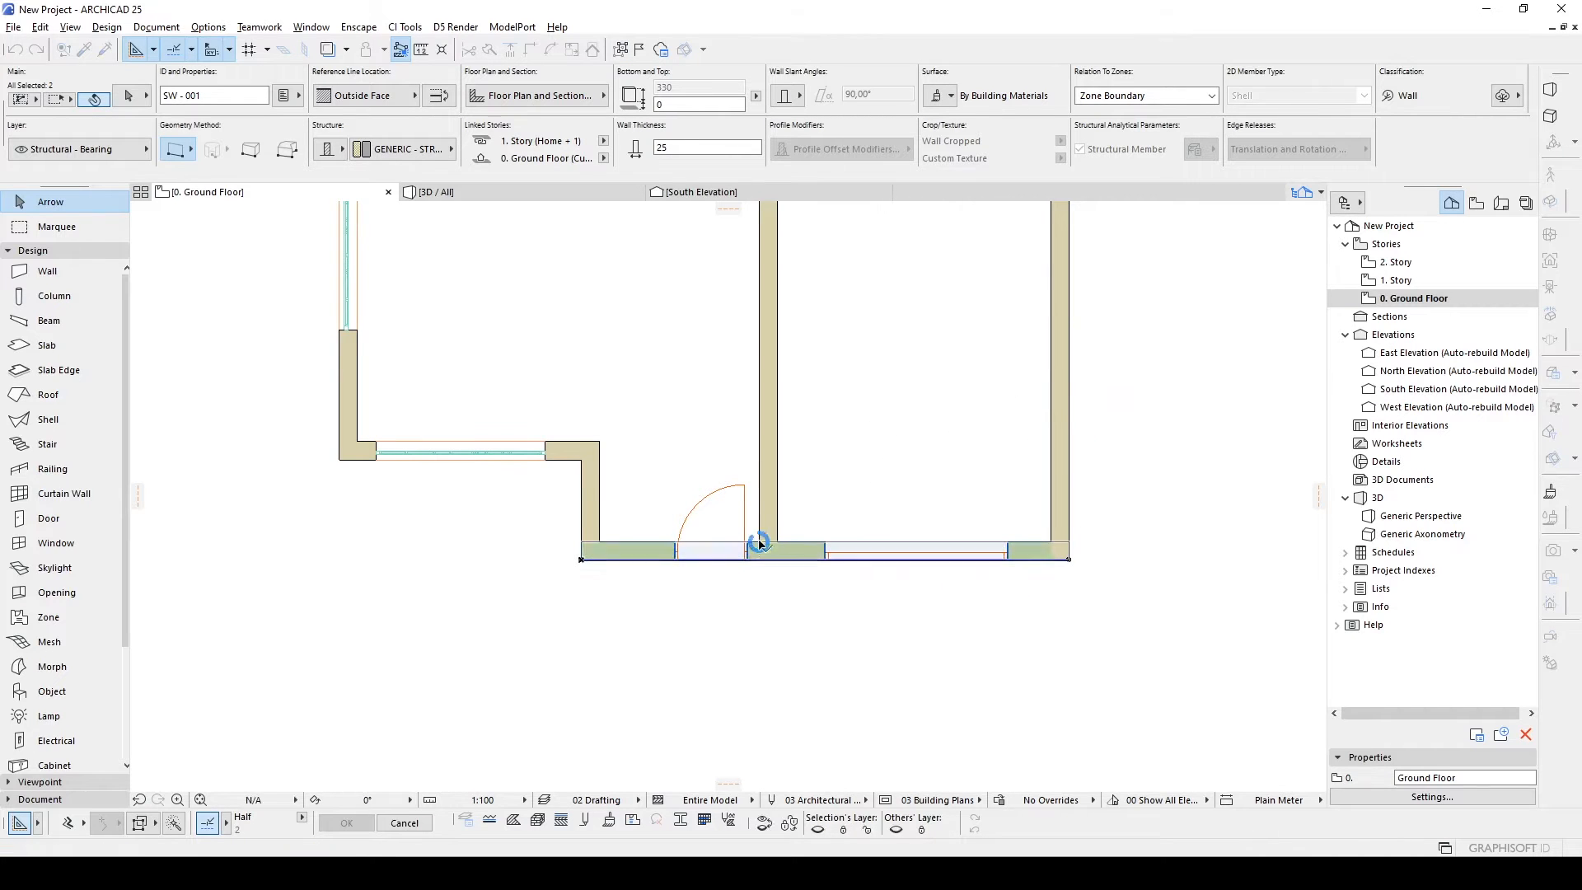
key(Escape)
Select the garage's front wall, partition and side wall, and offset the front edge outward by 50.
click(806, 554)
shift+click(776, 507)
shift+click(1062, 494)
click(1029, 560)
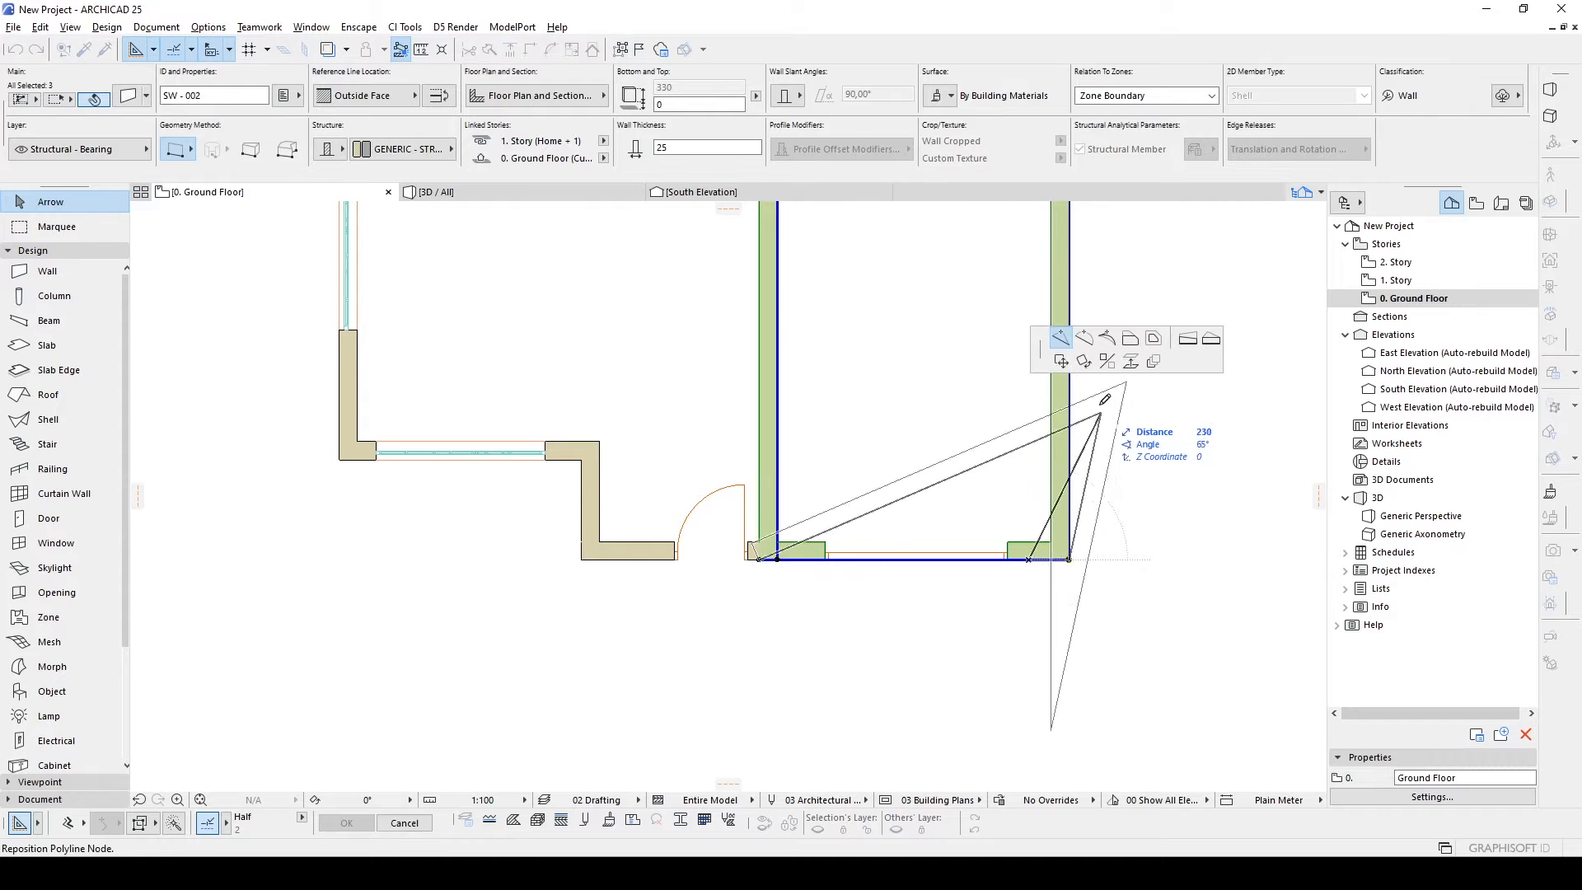
click(1129, 339)
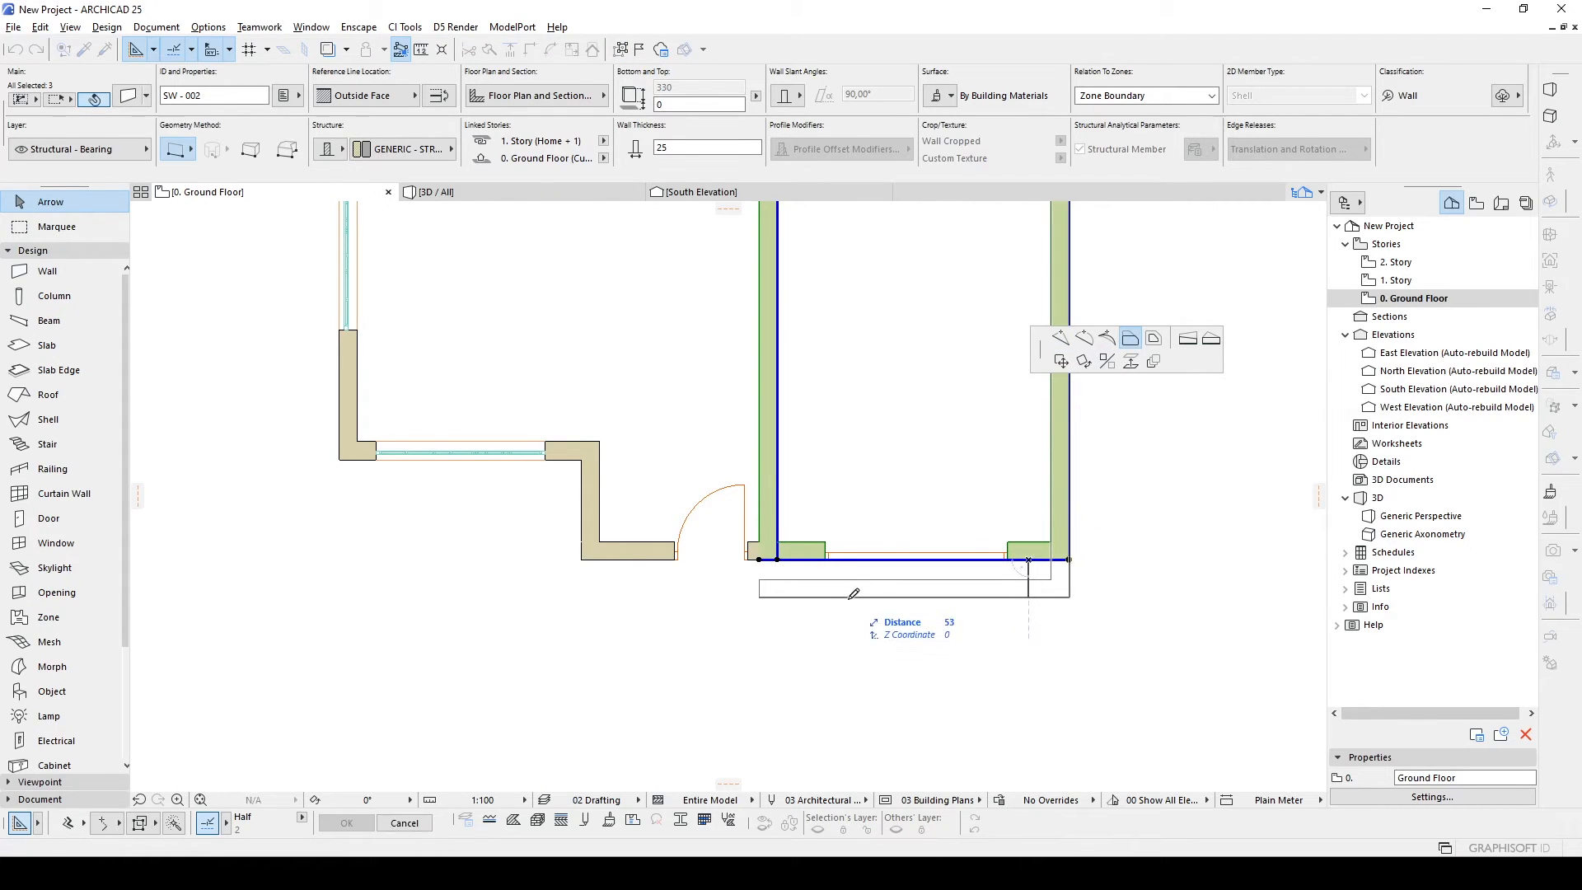
text(50)
key(Return)
click(872, 622)
Adjust the garage's front wall and the partition to meet at their shared front corner.
click(813, 589)
shift+click(776, 500)
key(ctrl+minus)
click(798, 671)
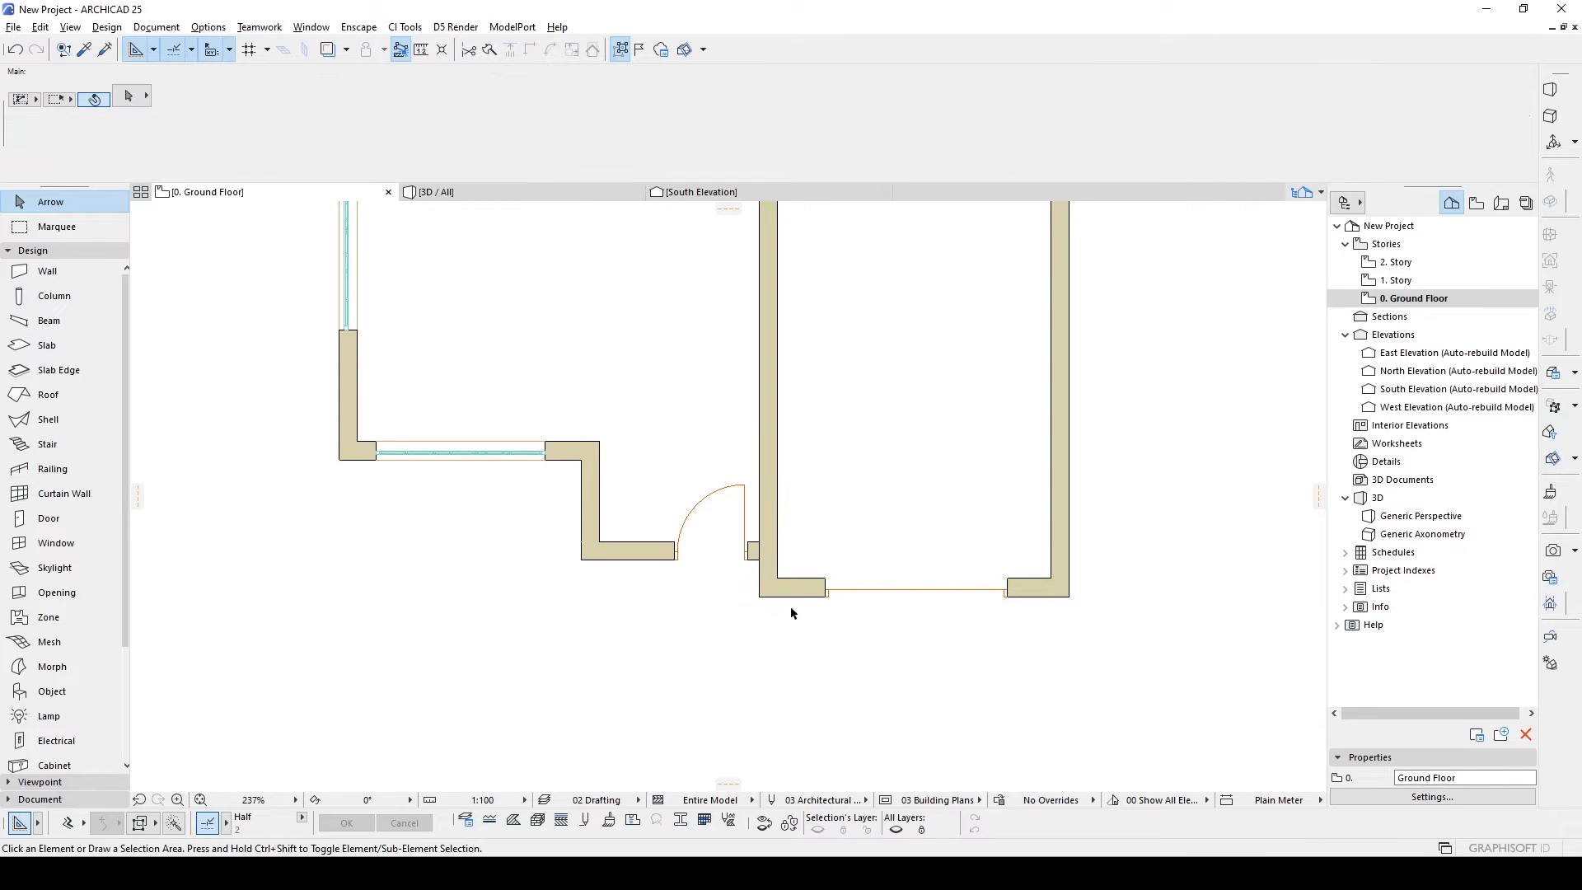
Apply a concrete surface override to the garage's front wall, partition and side wall in the 3D model.
scroll(758, 560, down, 3)
click(461, 192)
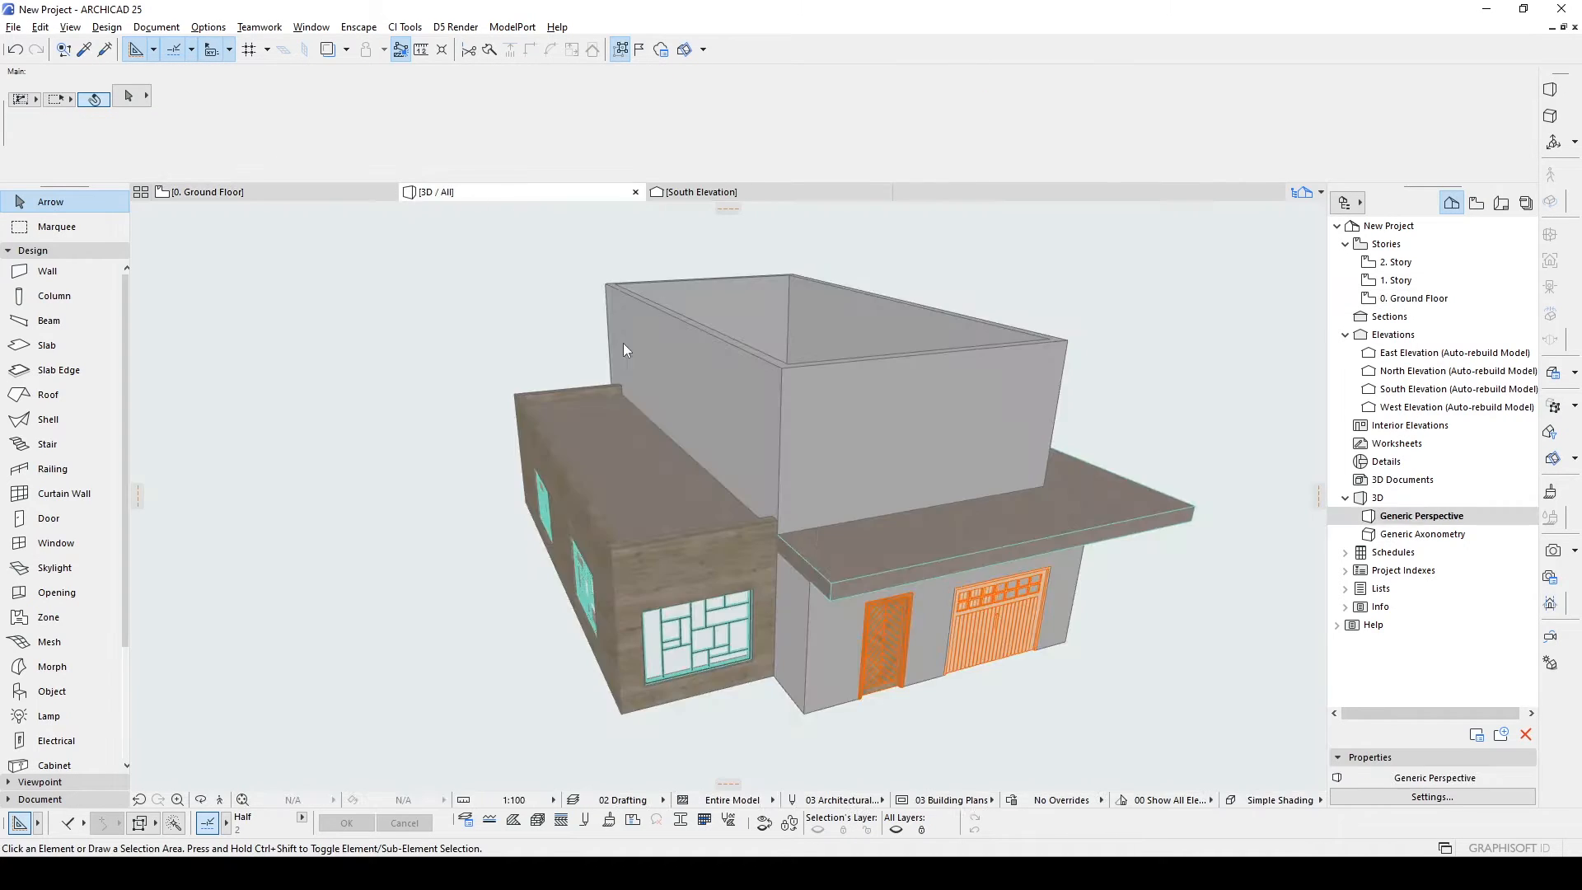
shift+middle_drag(1044, 655, 805, 522)
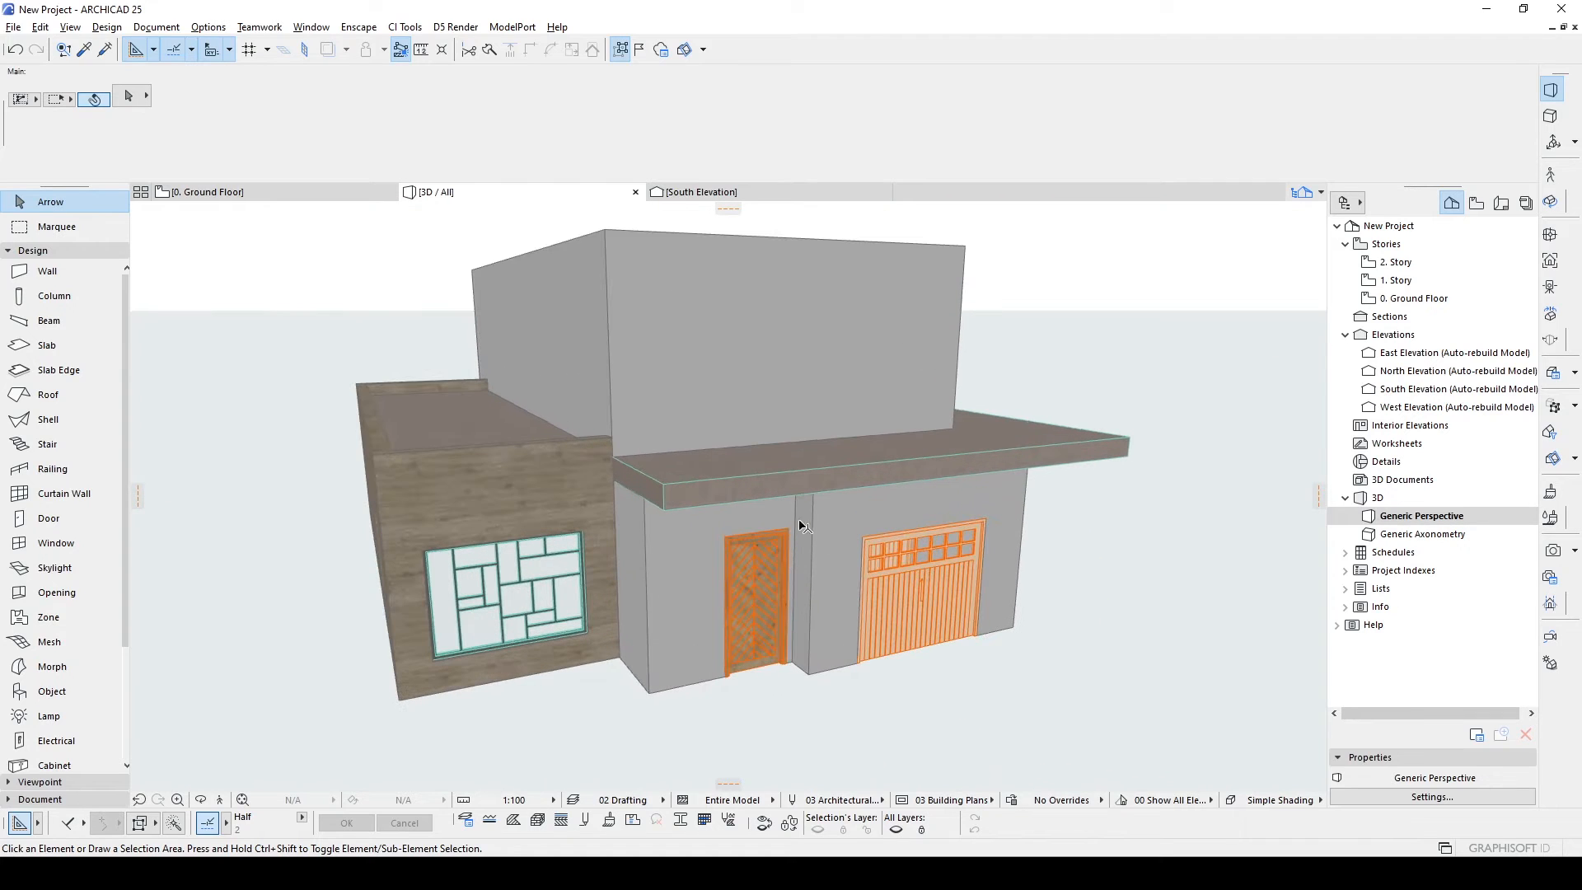
shift+click(808, 517)
shift+click(916, 514)
shift+middle_drag(1085, 526, 609, 500)
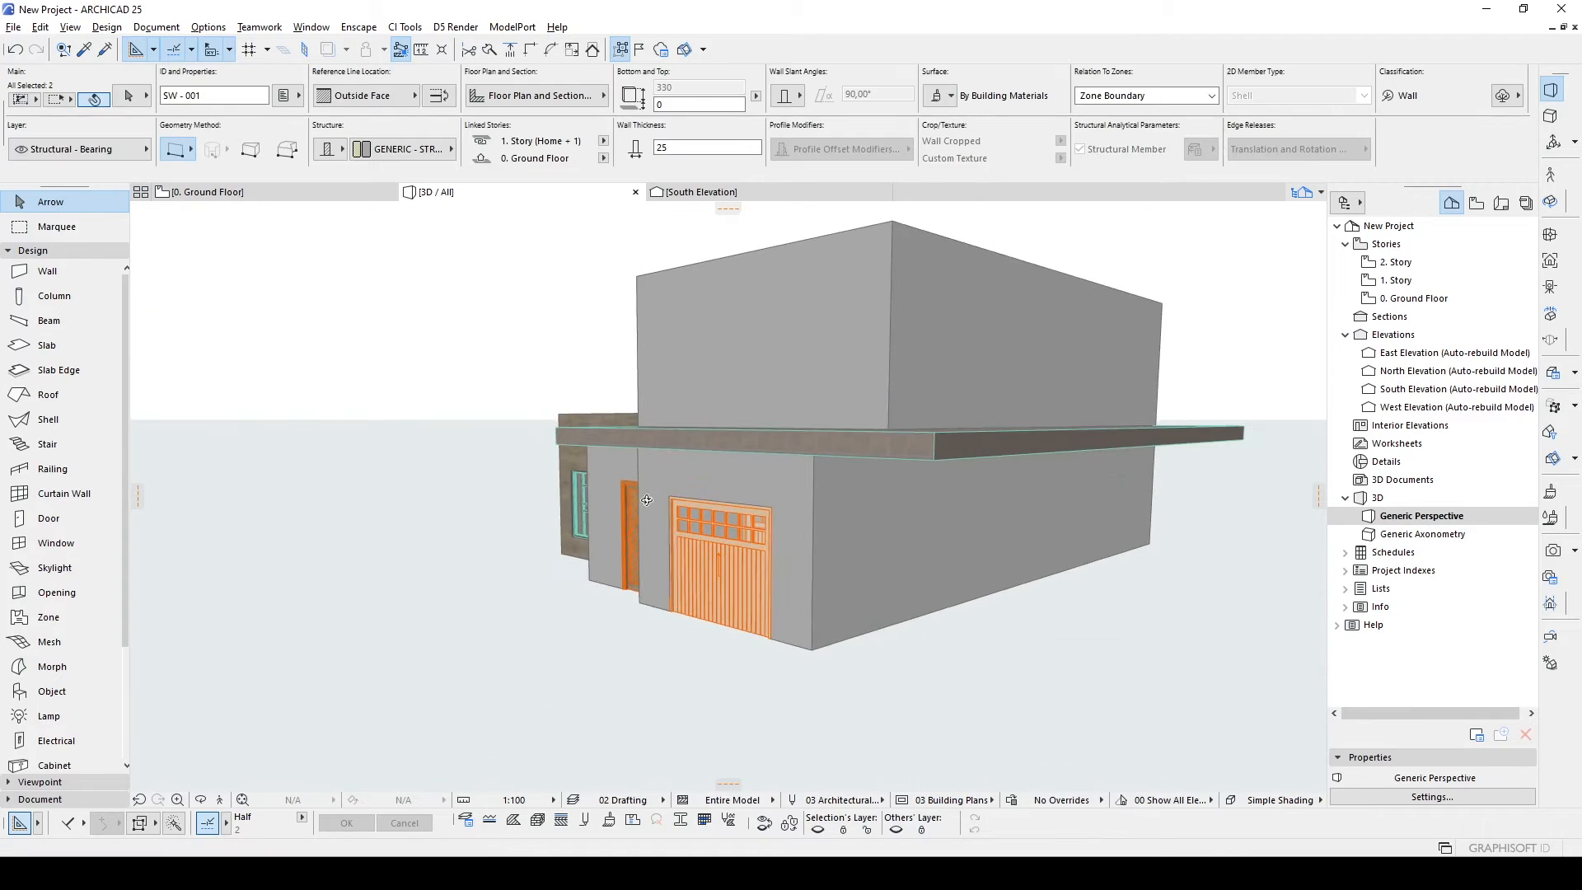
shift+click(902, 510)
click(938, 95)
click(1029, 162)
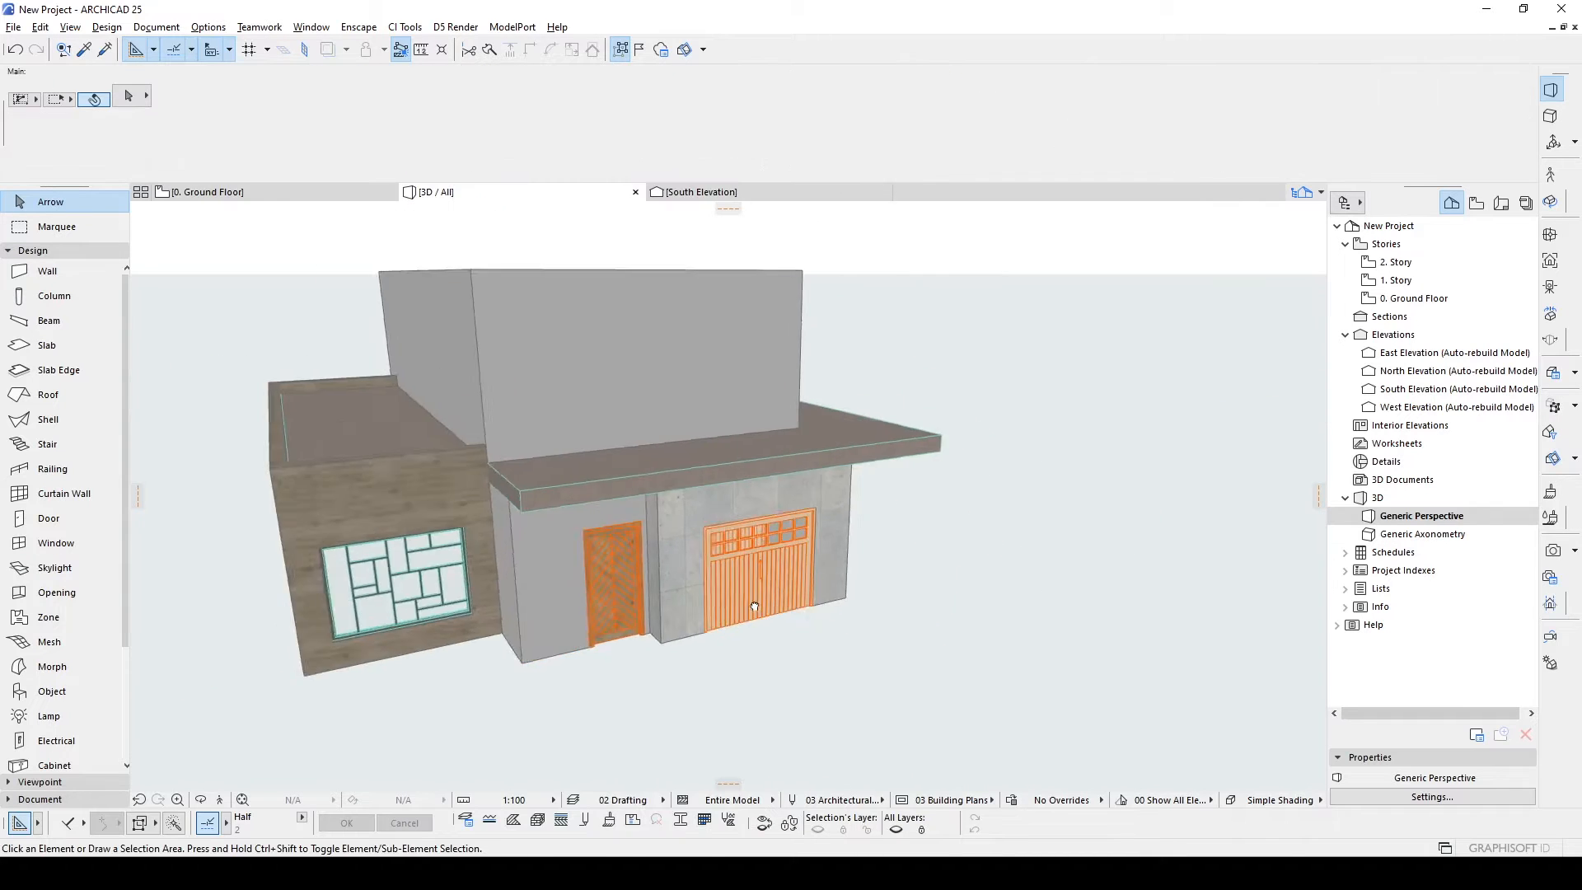
Choose Sliding Door 25 from the Sliding Doors 25 library folder as the default door type.
shift+middle_drag(744, 598, 894, 545)
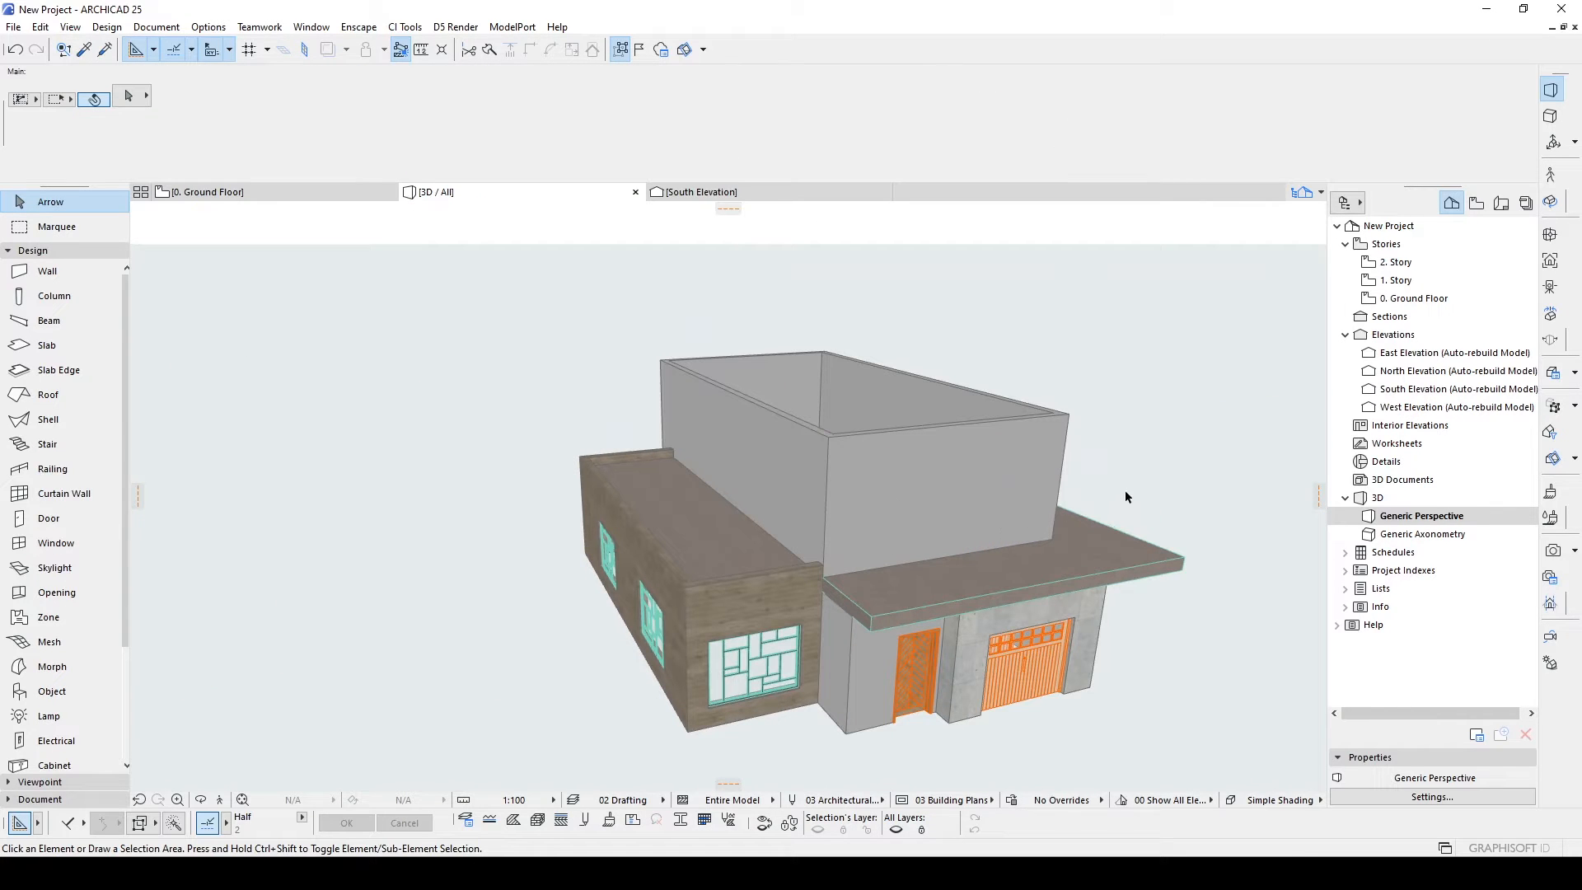
shift+middle_drag(1029, 496, 918, 469)
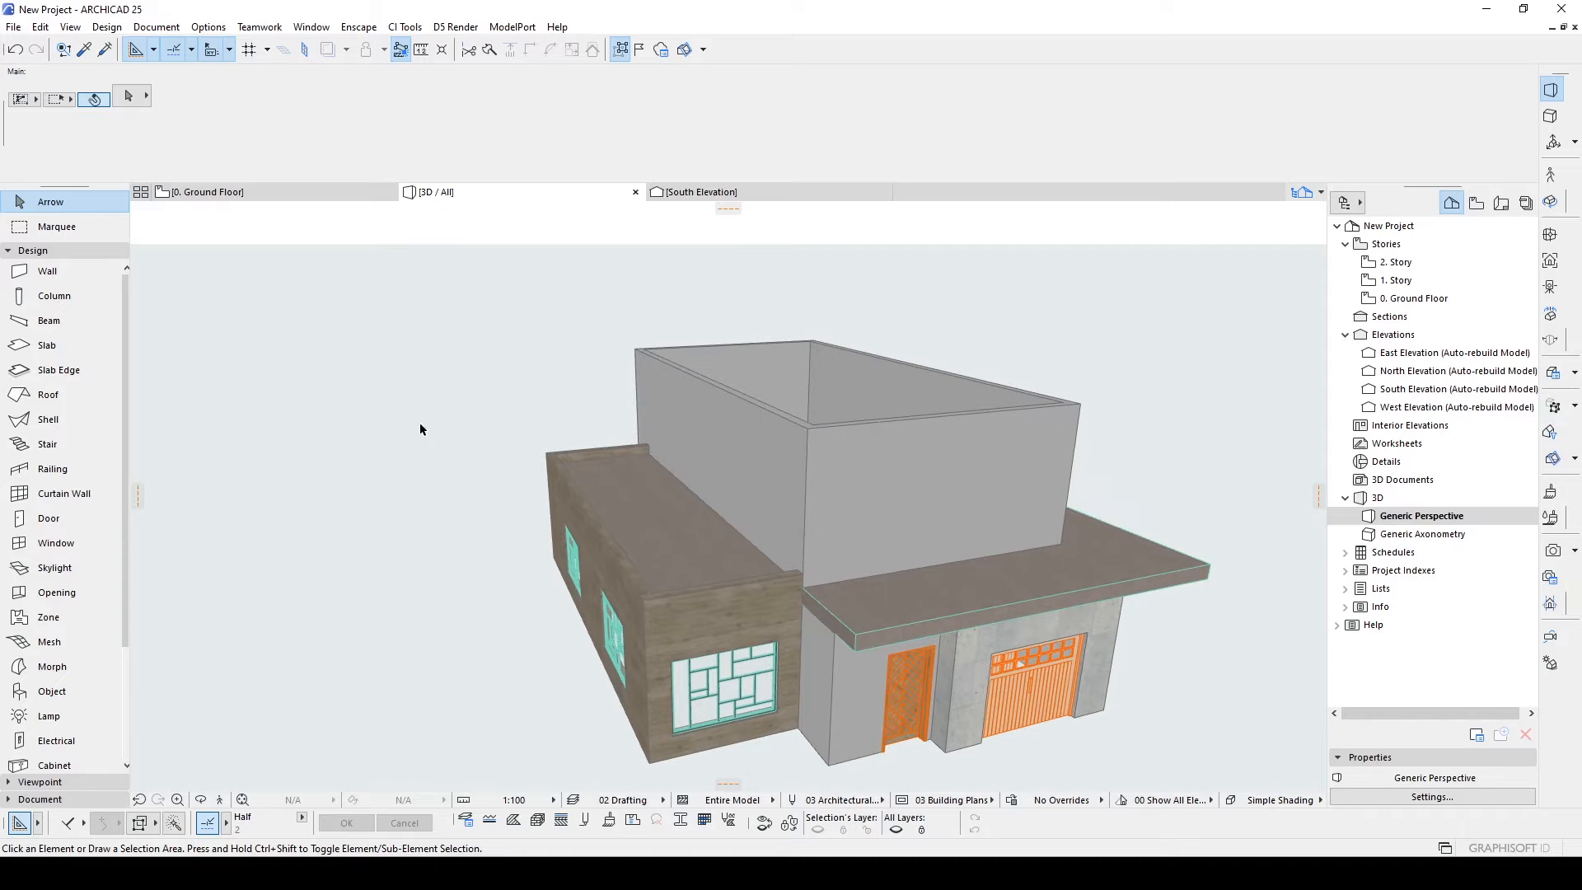
click(50, 518)
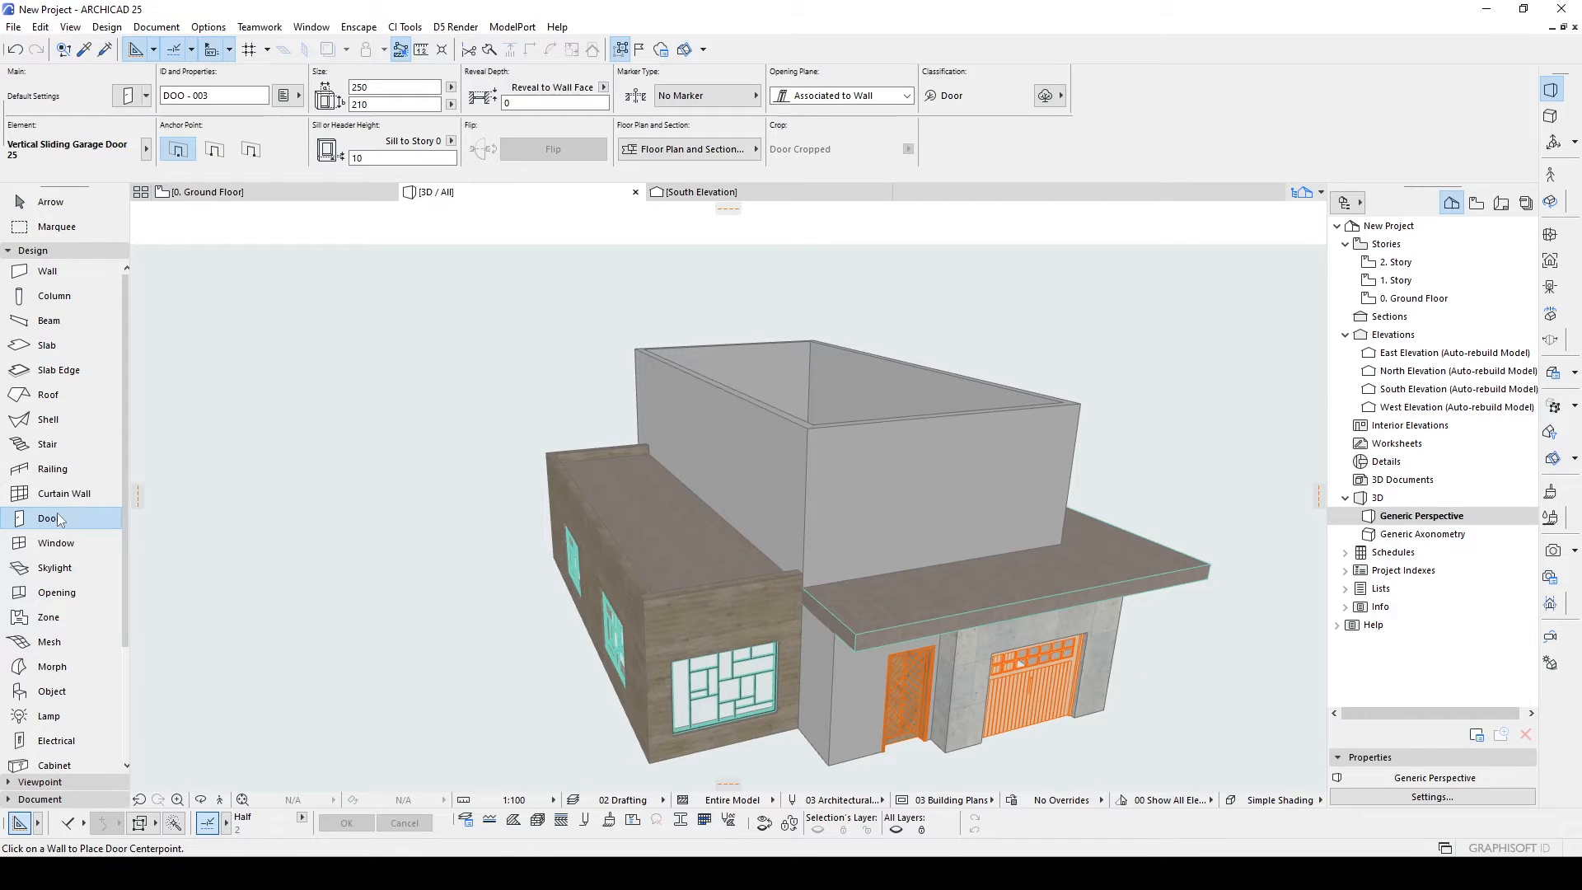
click(128, 95)
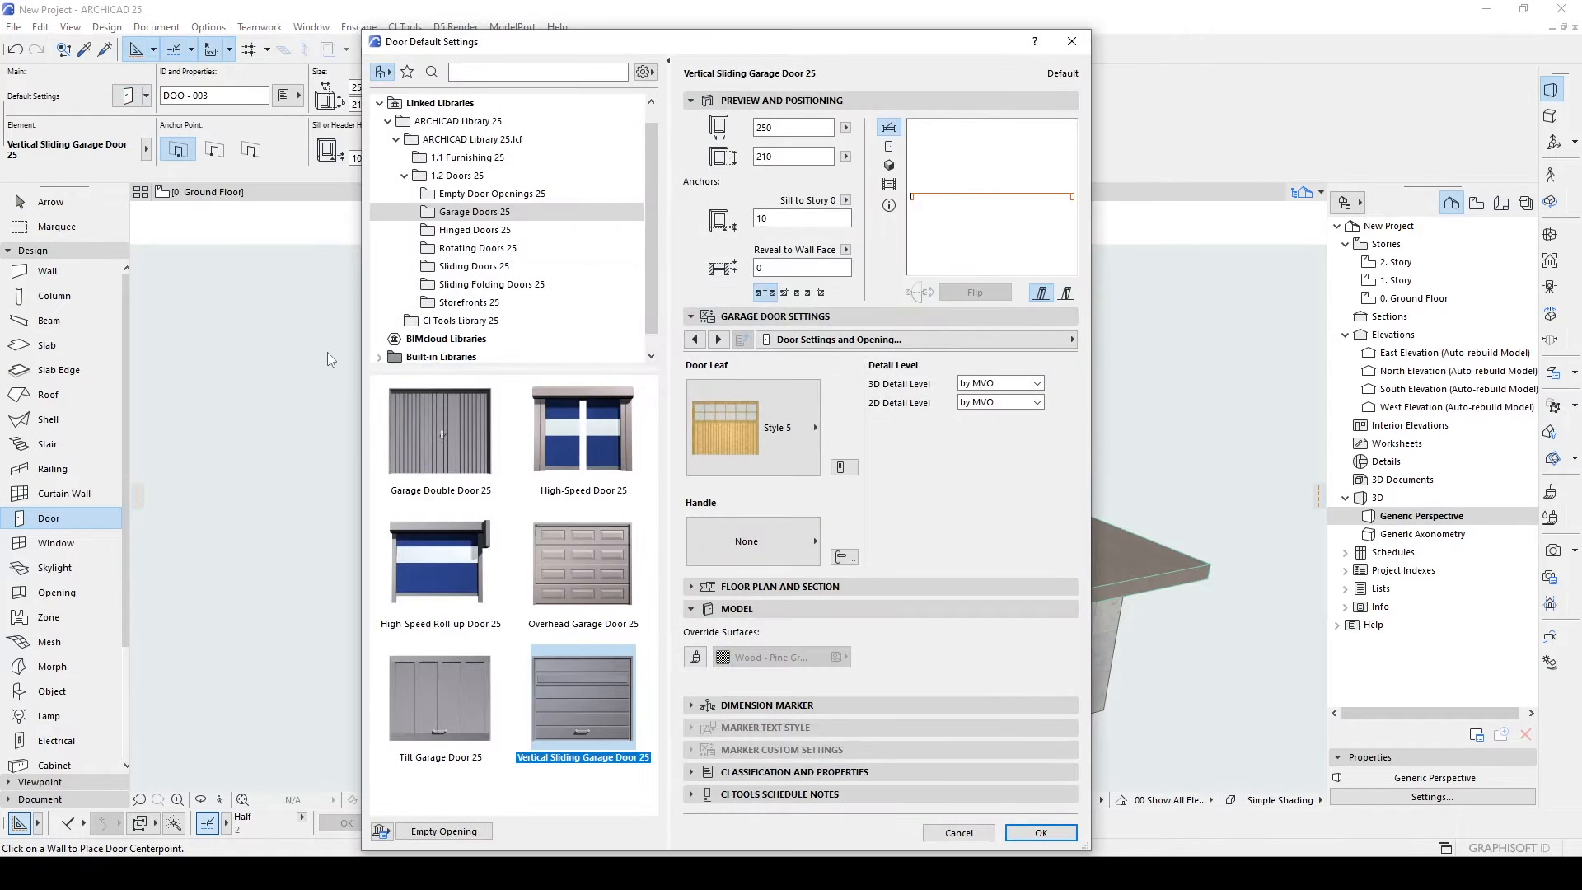
click(462, 235)
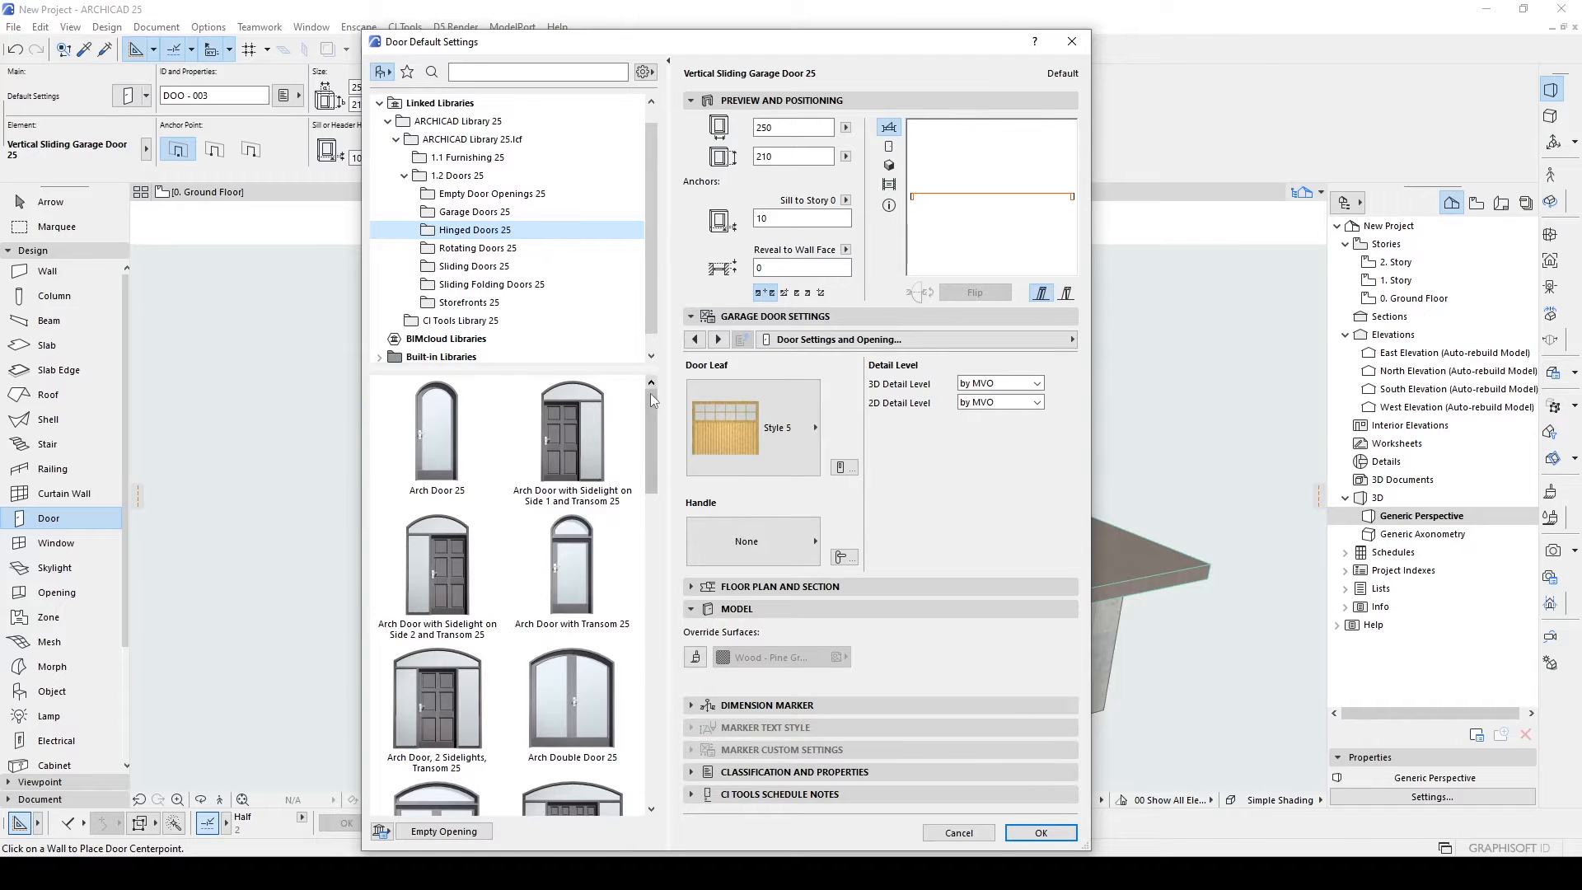
scroll(650, 402, down, 1)
click(462, 269)
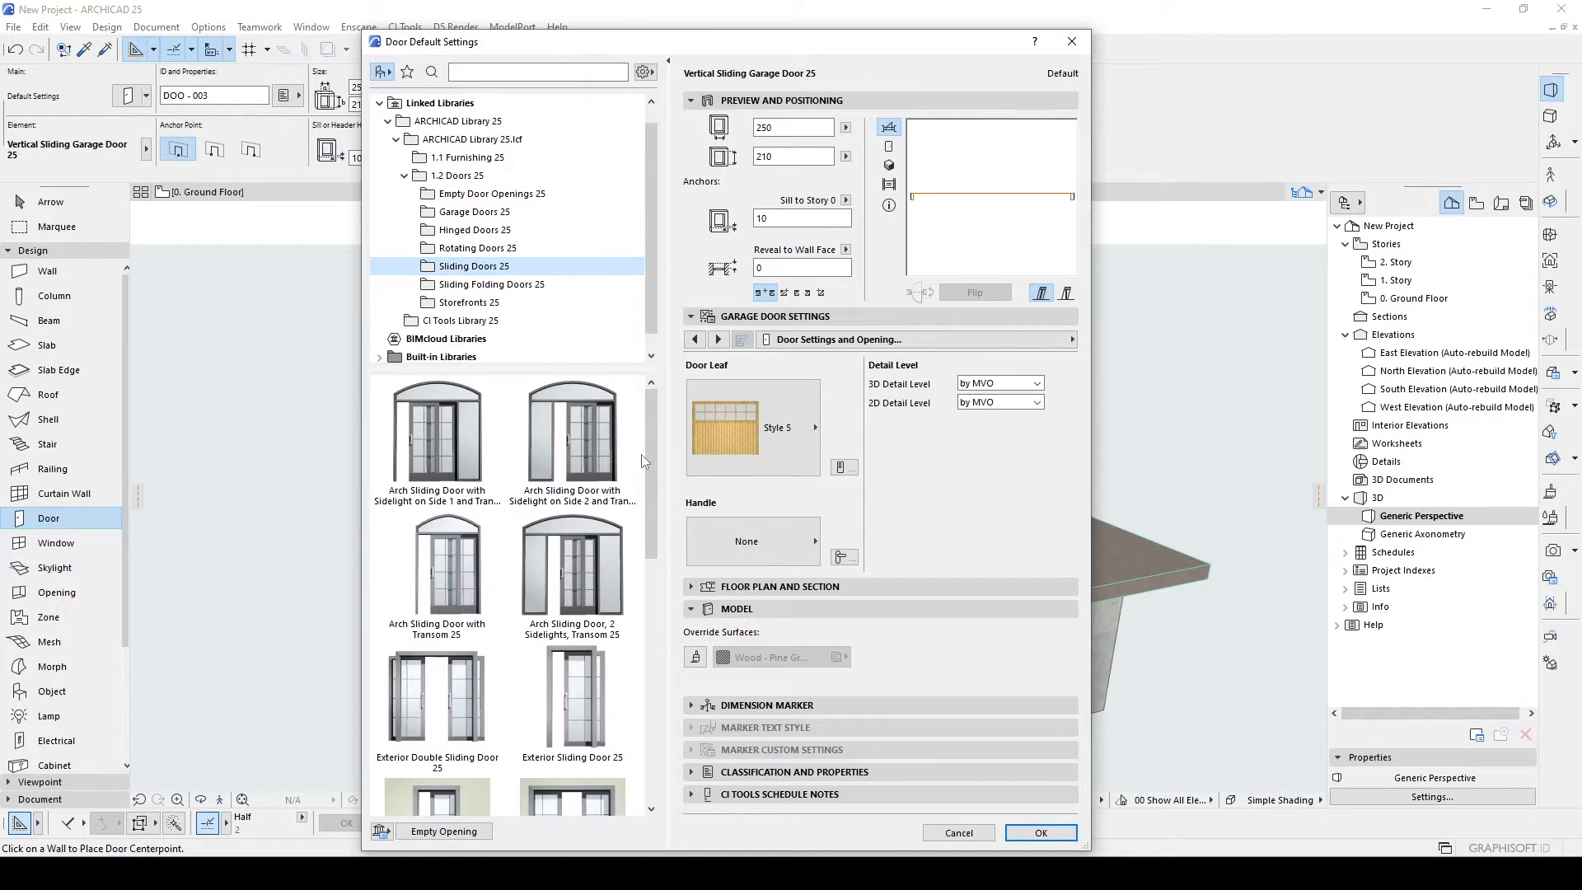
drag(649, 426, 652, 615)
click(438, 519)
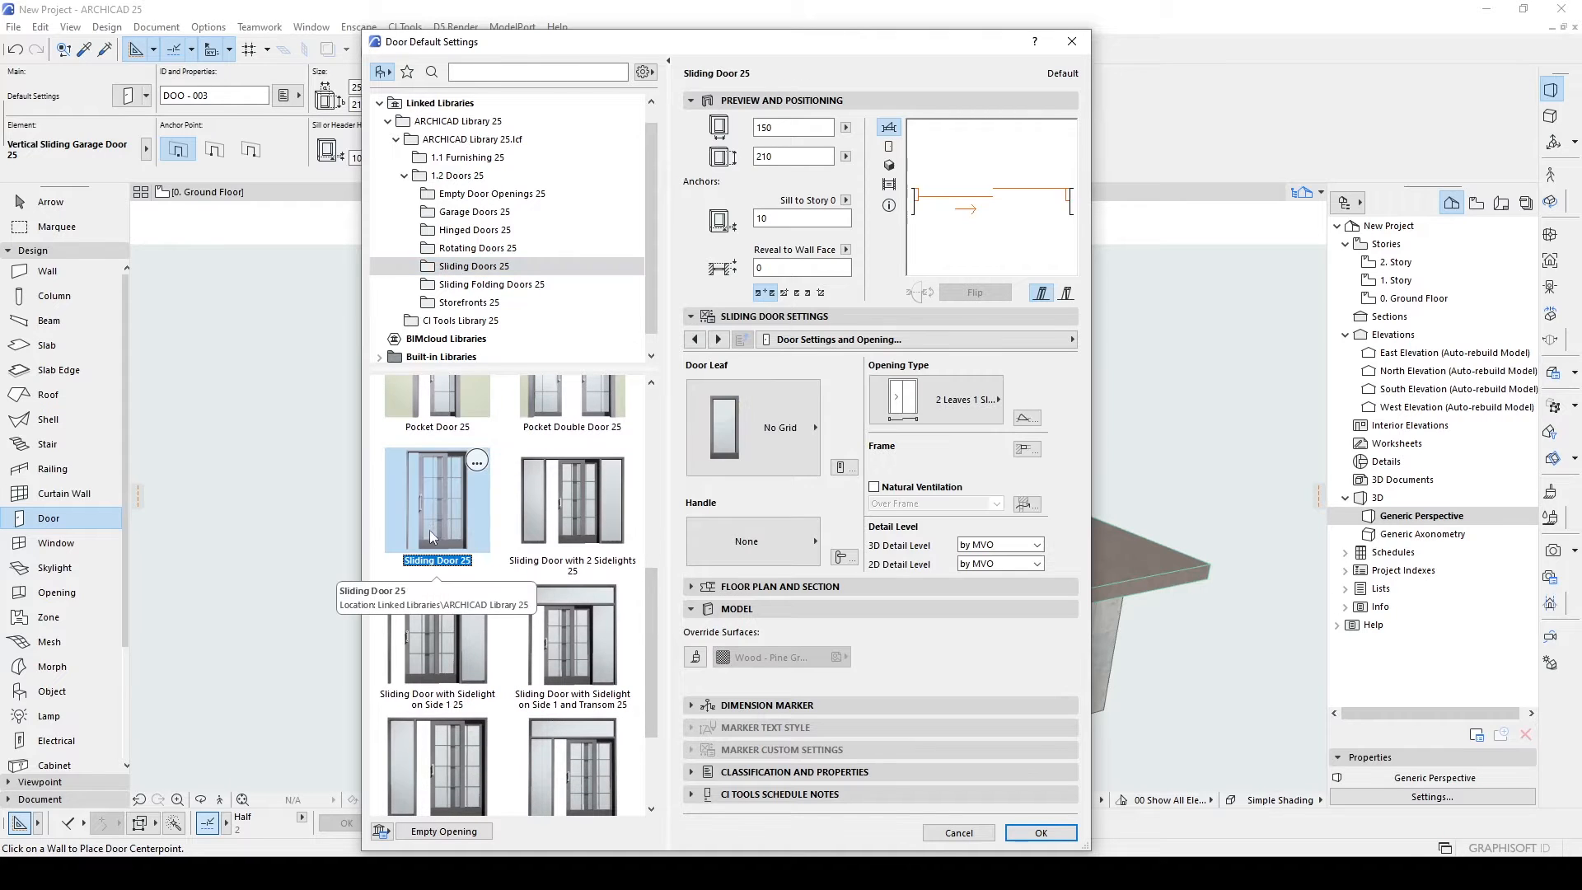
Set the default sliding door's opening type to 4 Sliding Leaves and apply the settings.
click(947, 397)
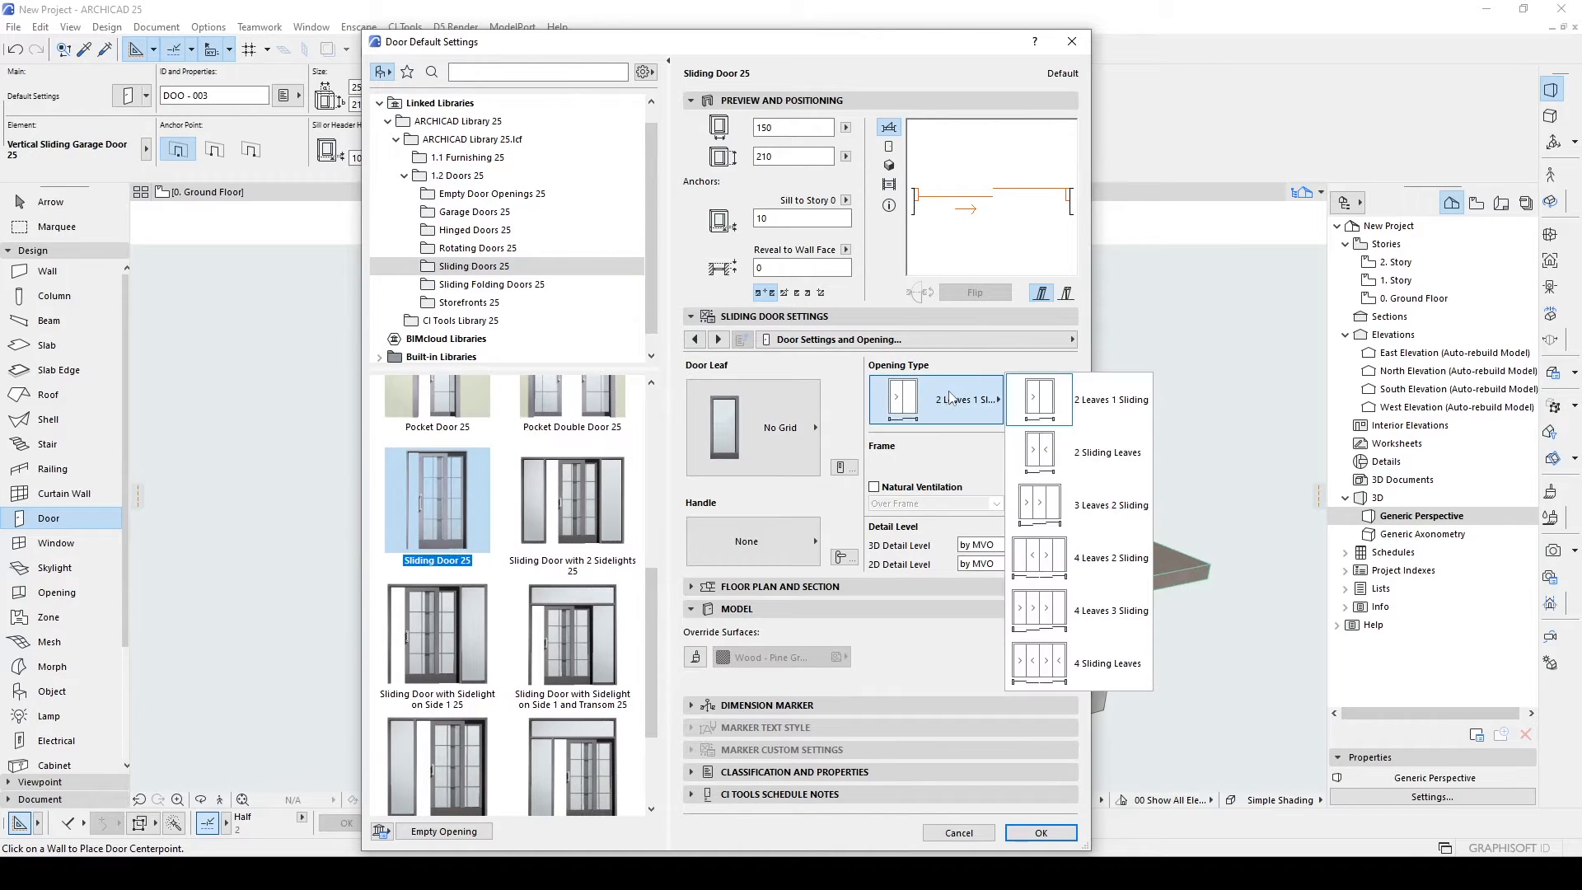
click(1054, 620)
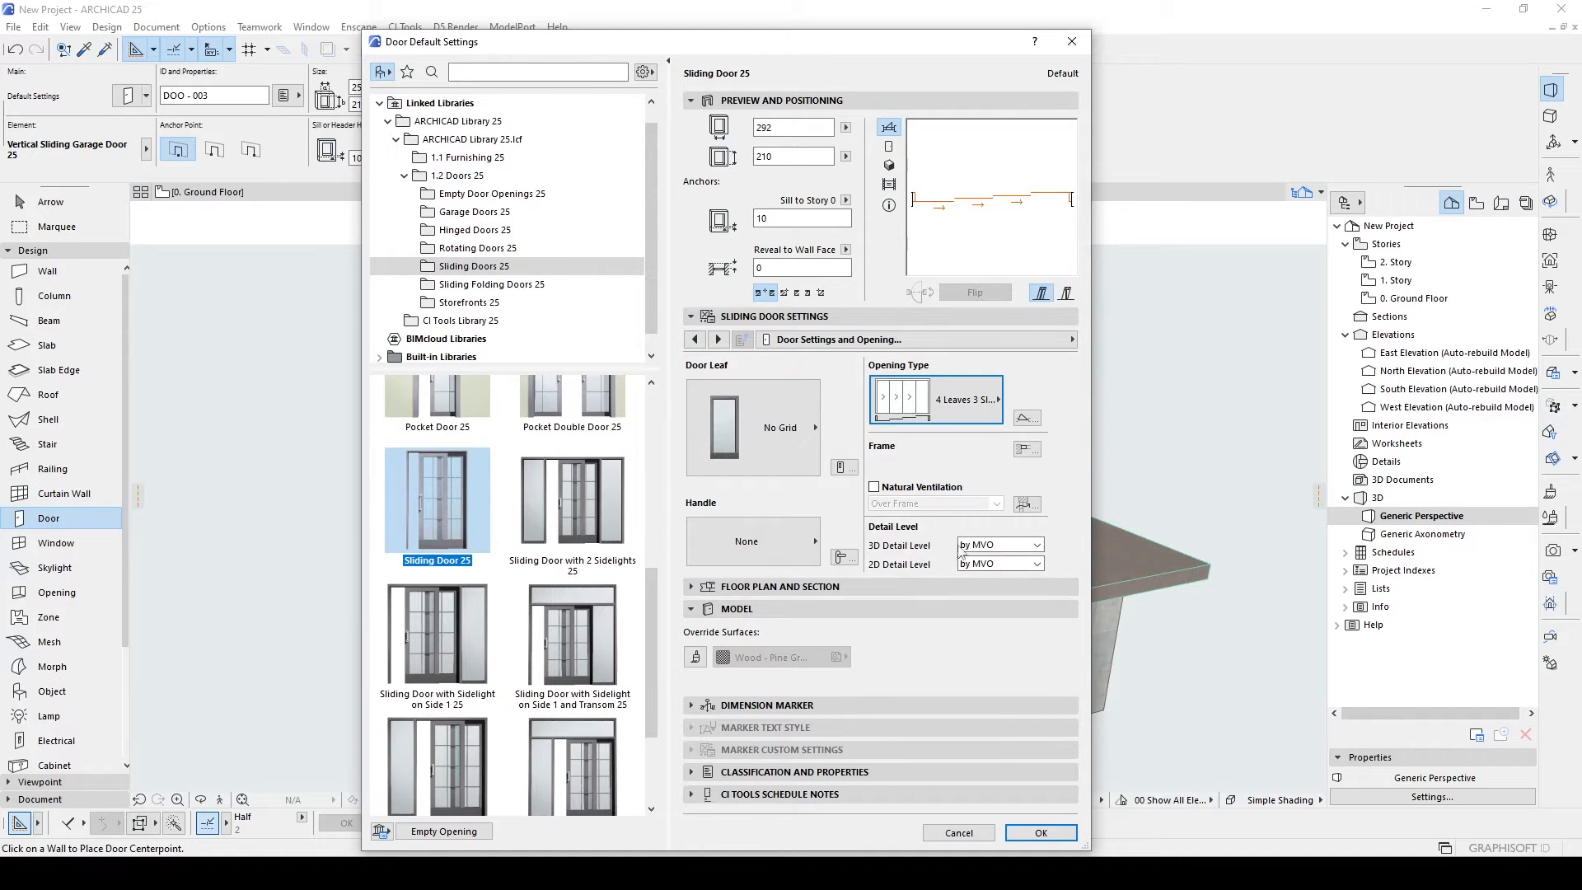
click(947, 399)
click(1055, 670)
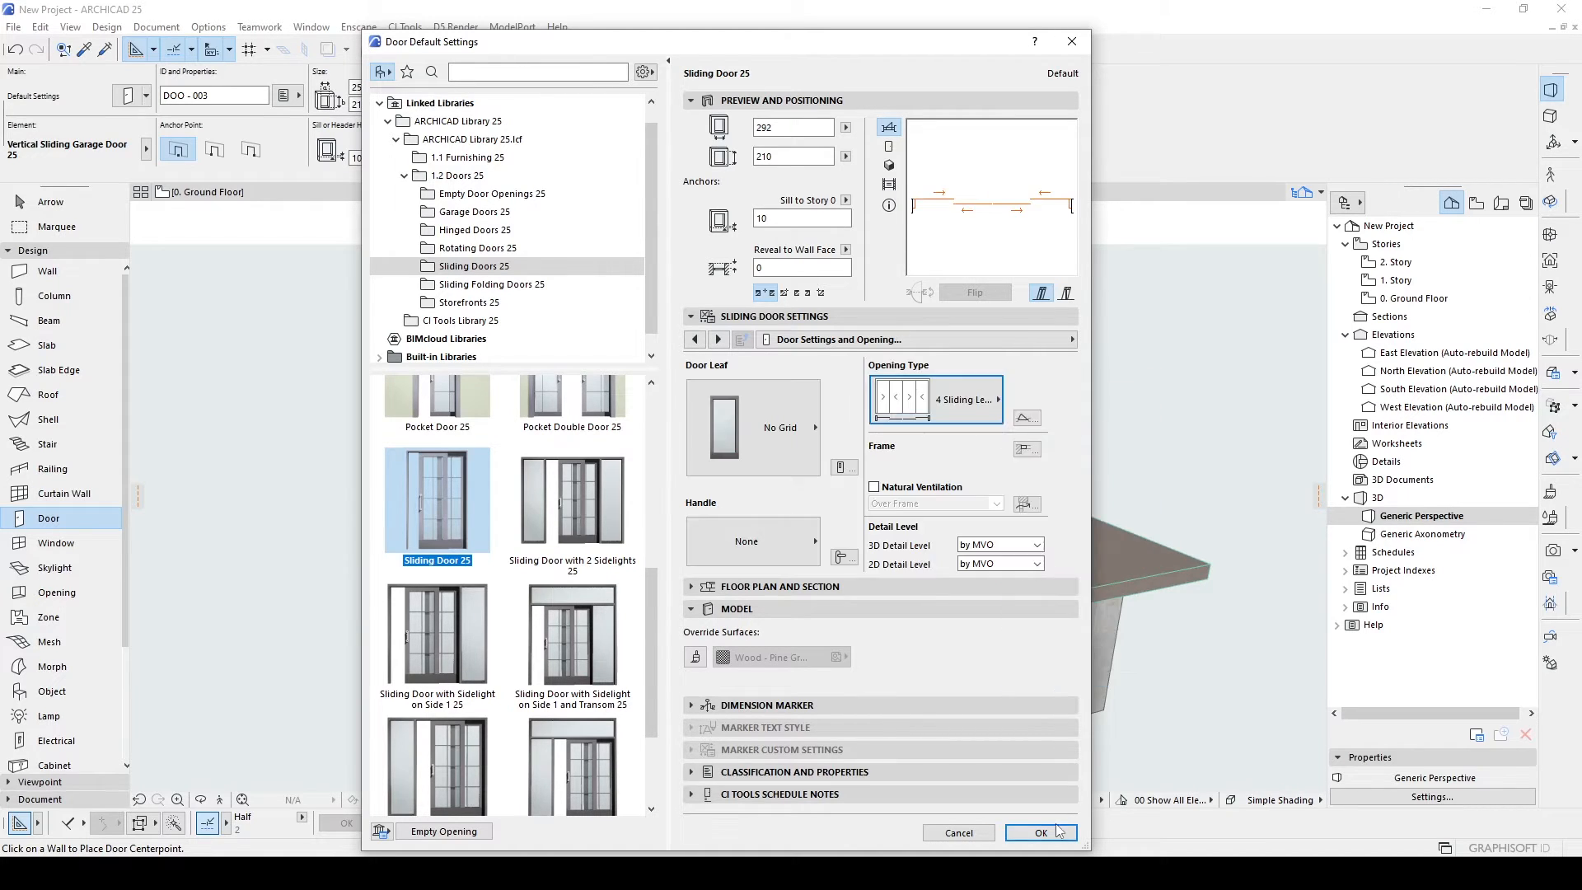
click(1041, 832)
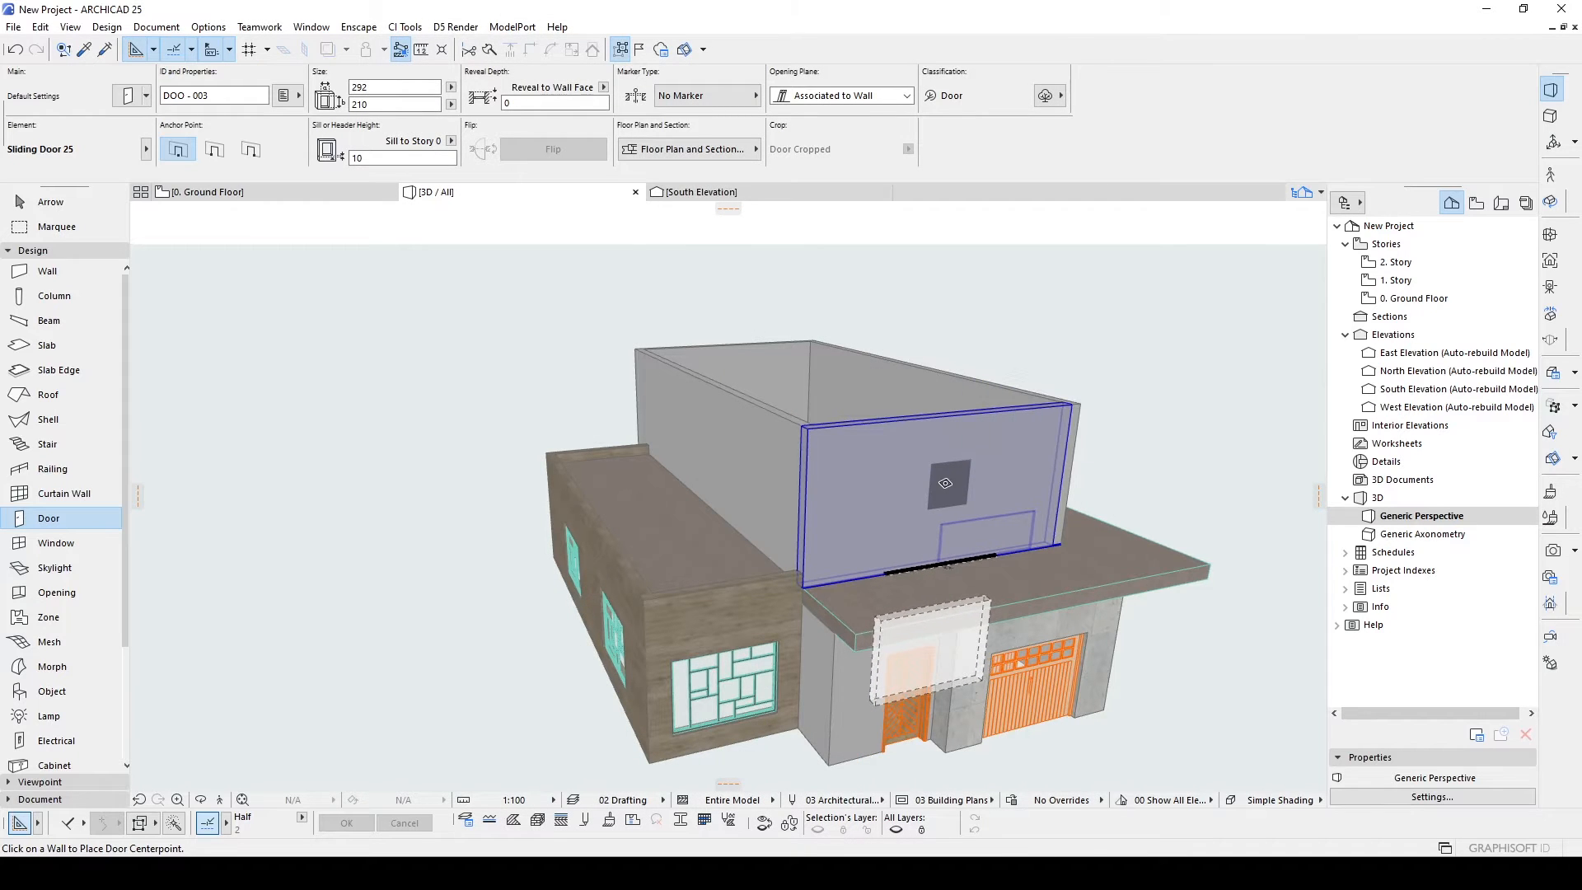
Relink the sliding door's sill anchor to Story 1.
click(452, 142)
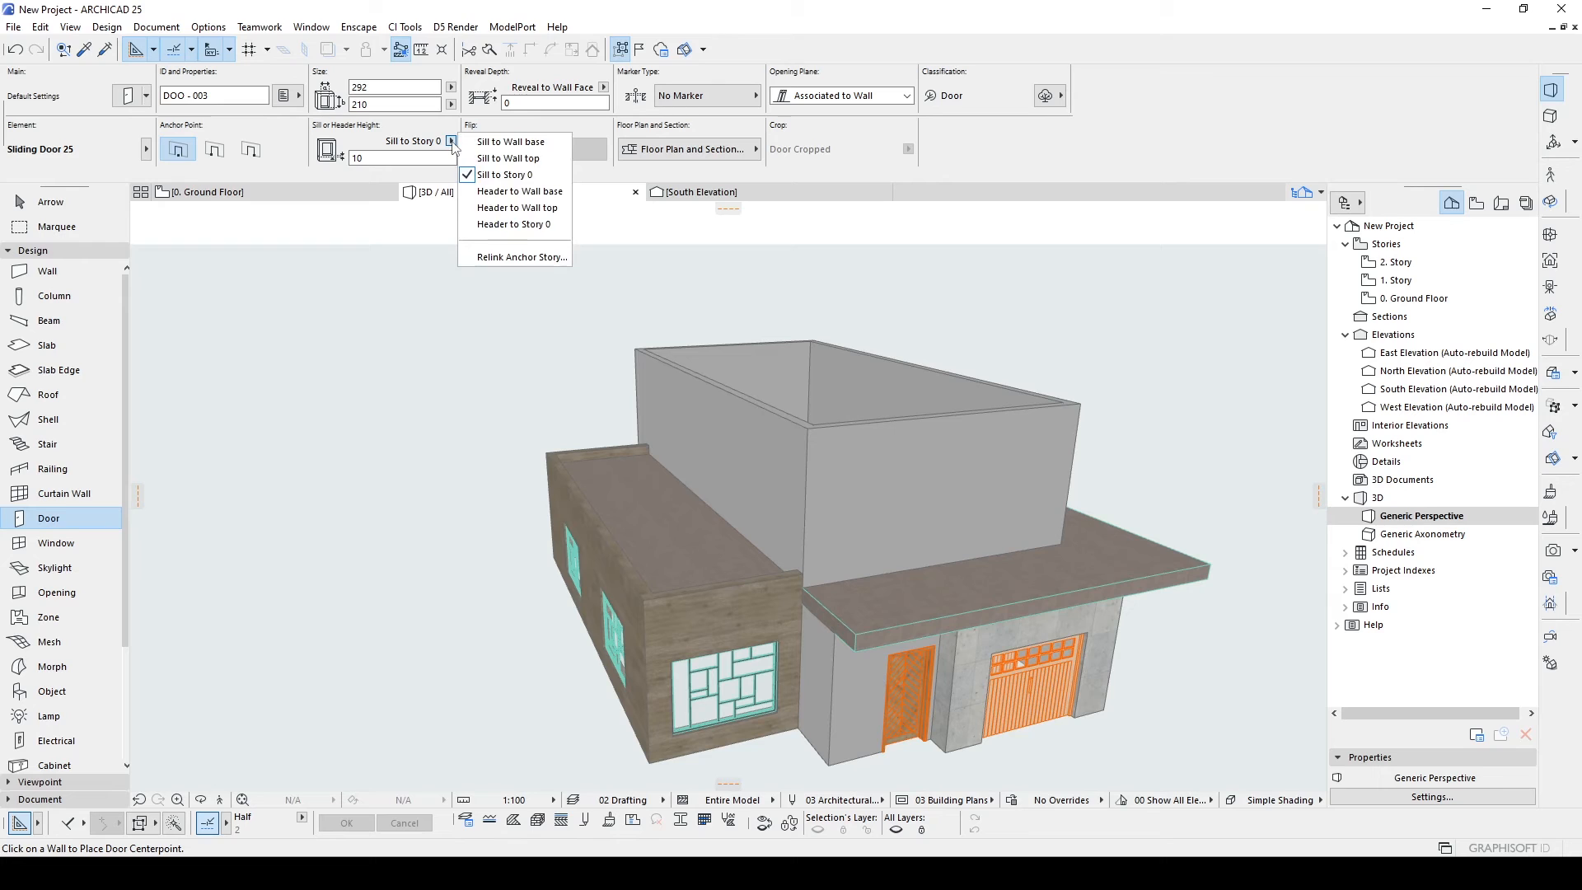
click(551, 261)
click(706, 244)
click(857, 491)
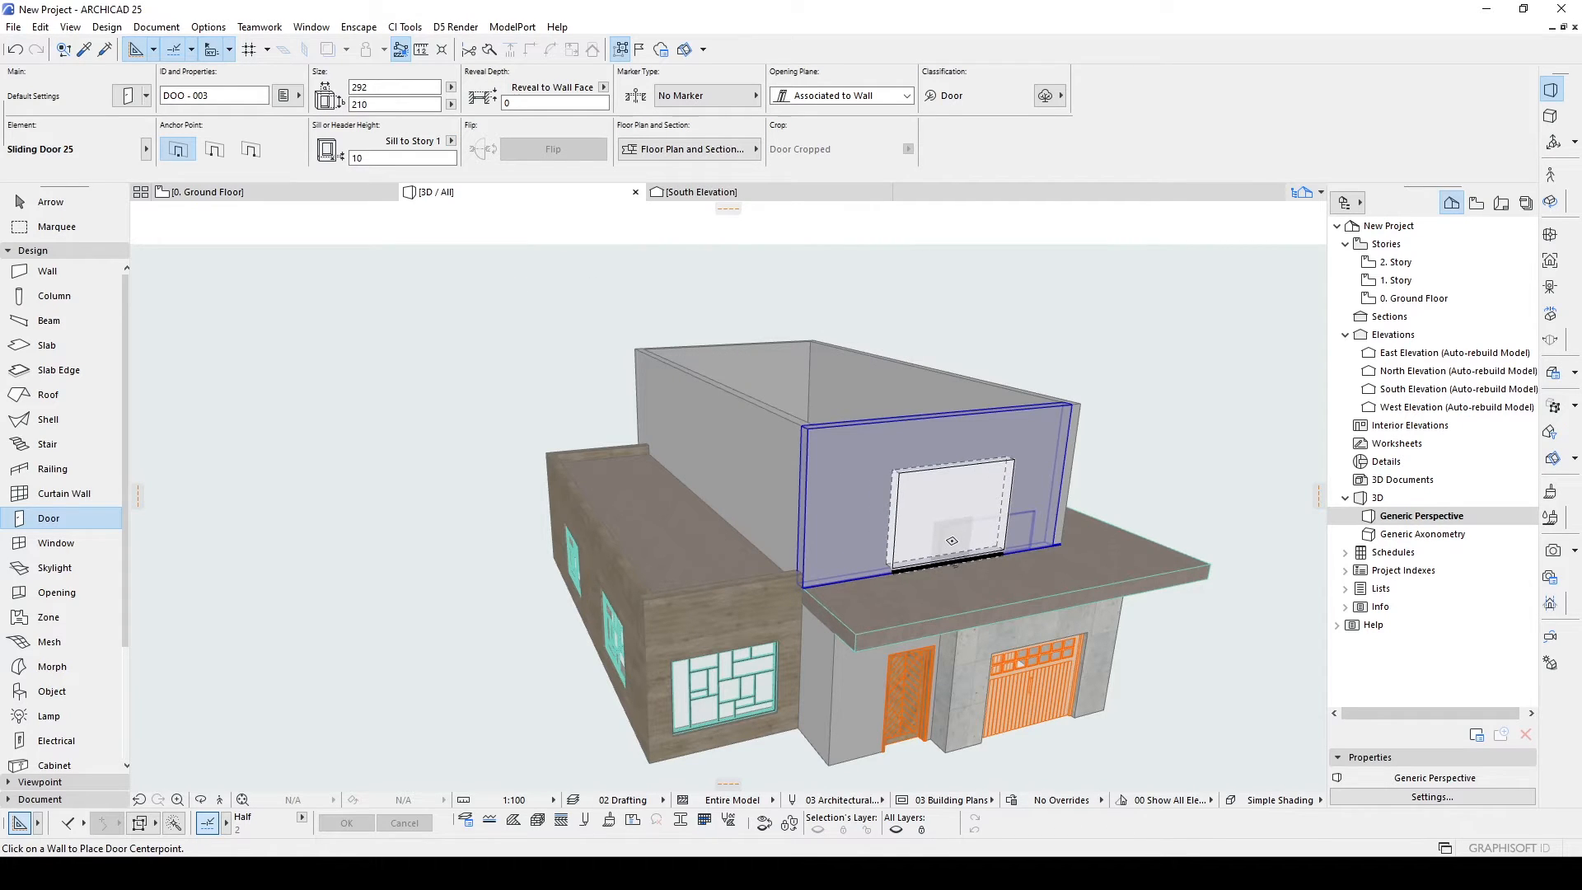
Place the sliding door in the upper story's front wall, flipped and with its width set to 400.
click(951, 541)
click(956, 333)
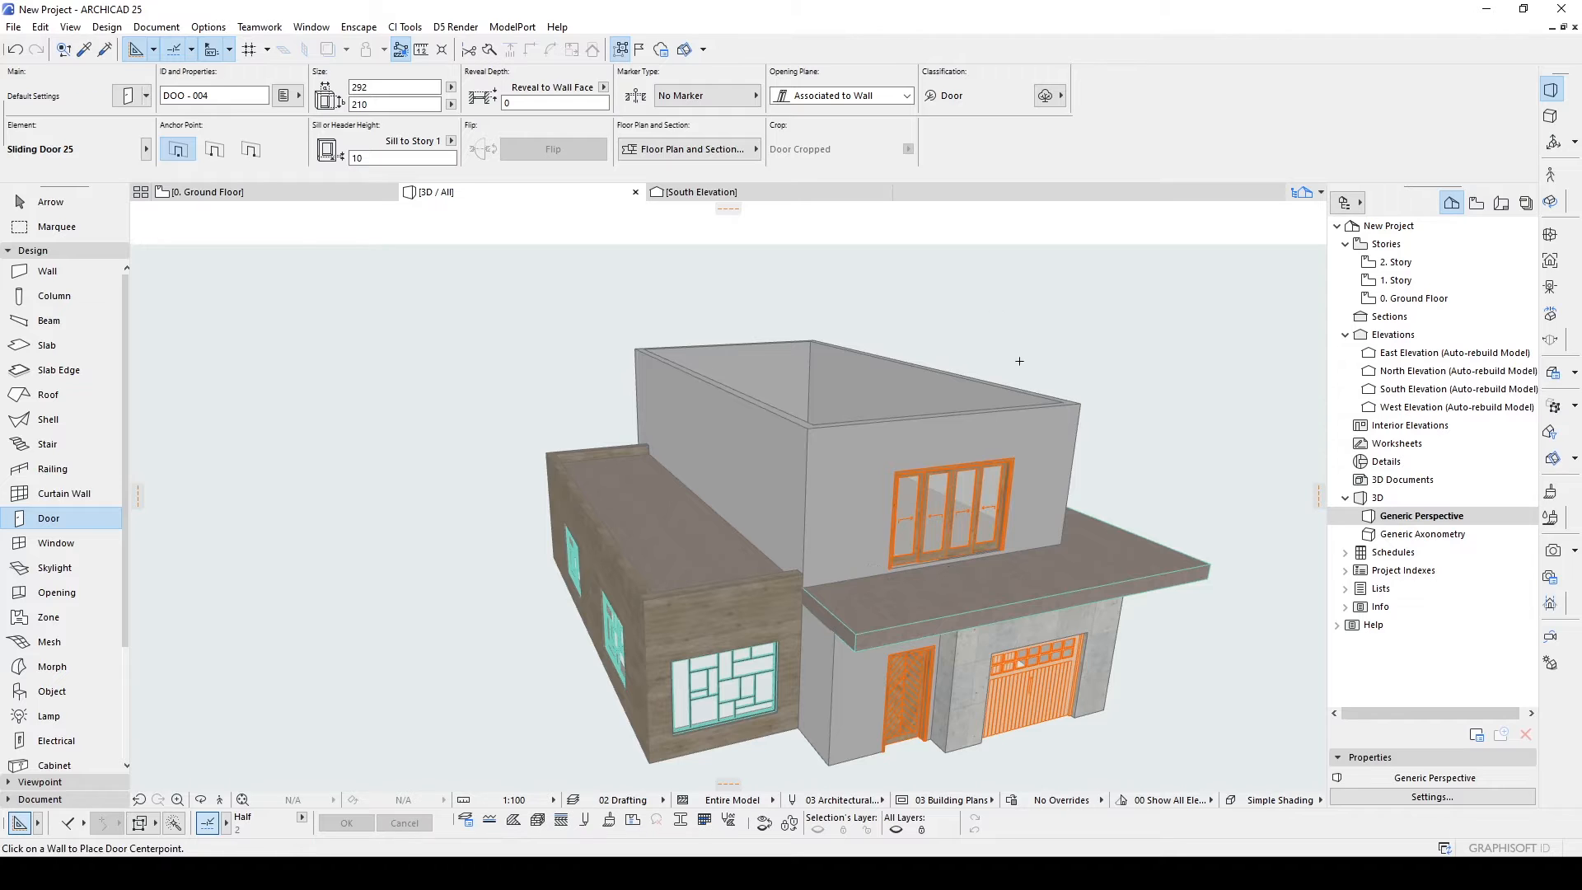
key(Escape)
click(961, 489)
click(533, 151)
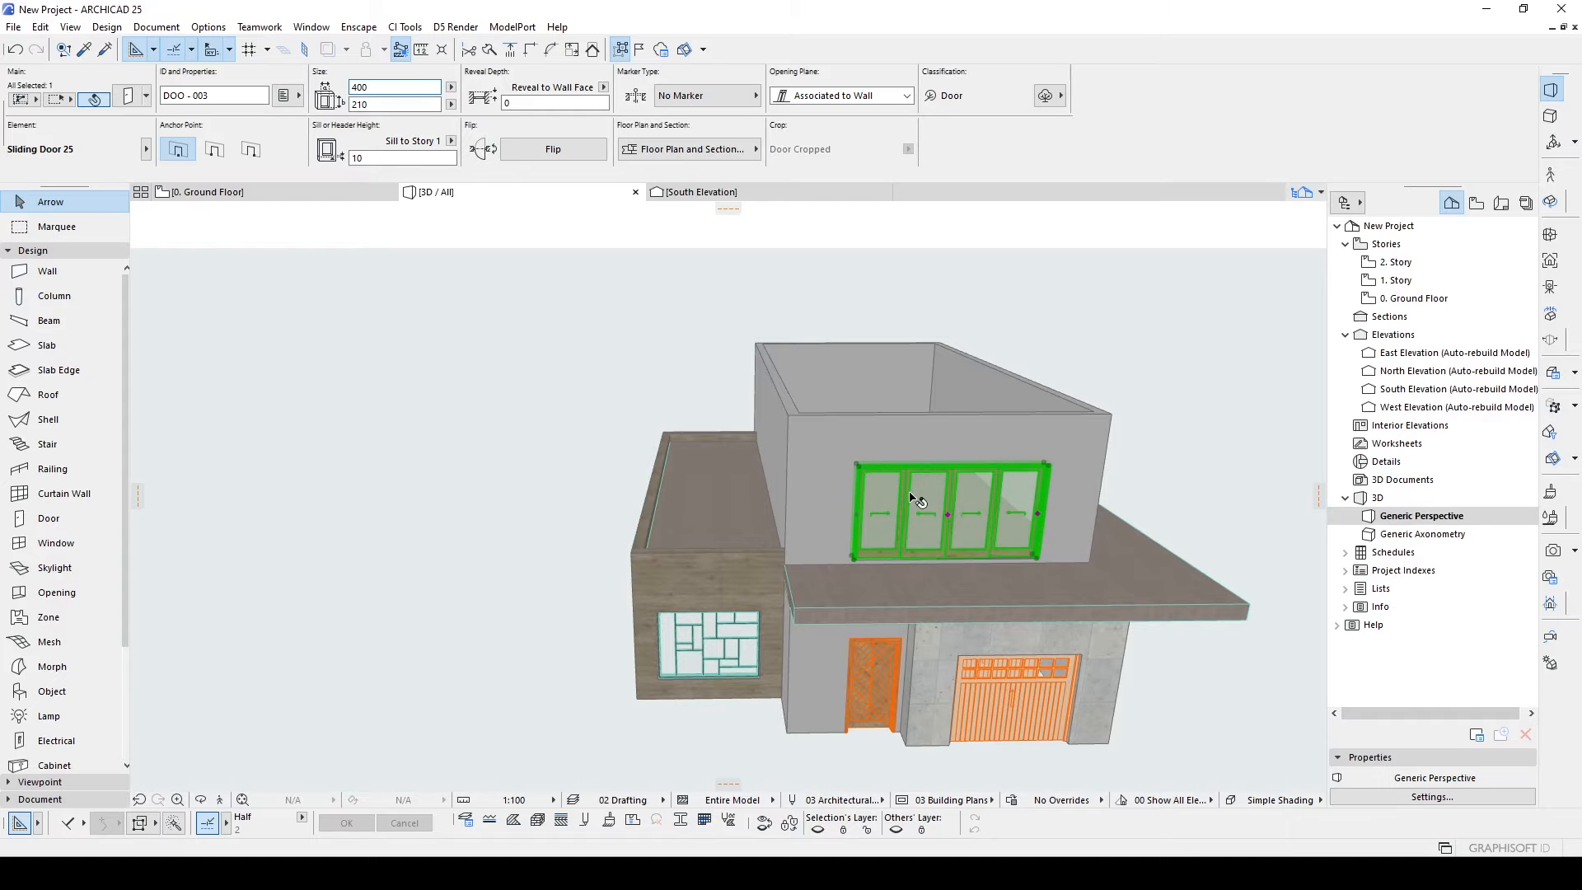
Set the lower and upper frame widths of the upper-story sliding door's leaves to 5.
scroll(725, 429, up, 5)
shift+middle_drag(739, 450, 785, 578)
double_click(787, 579)
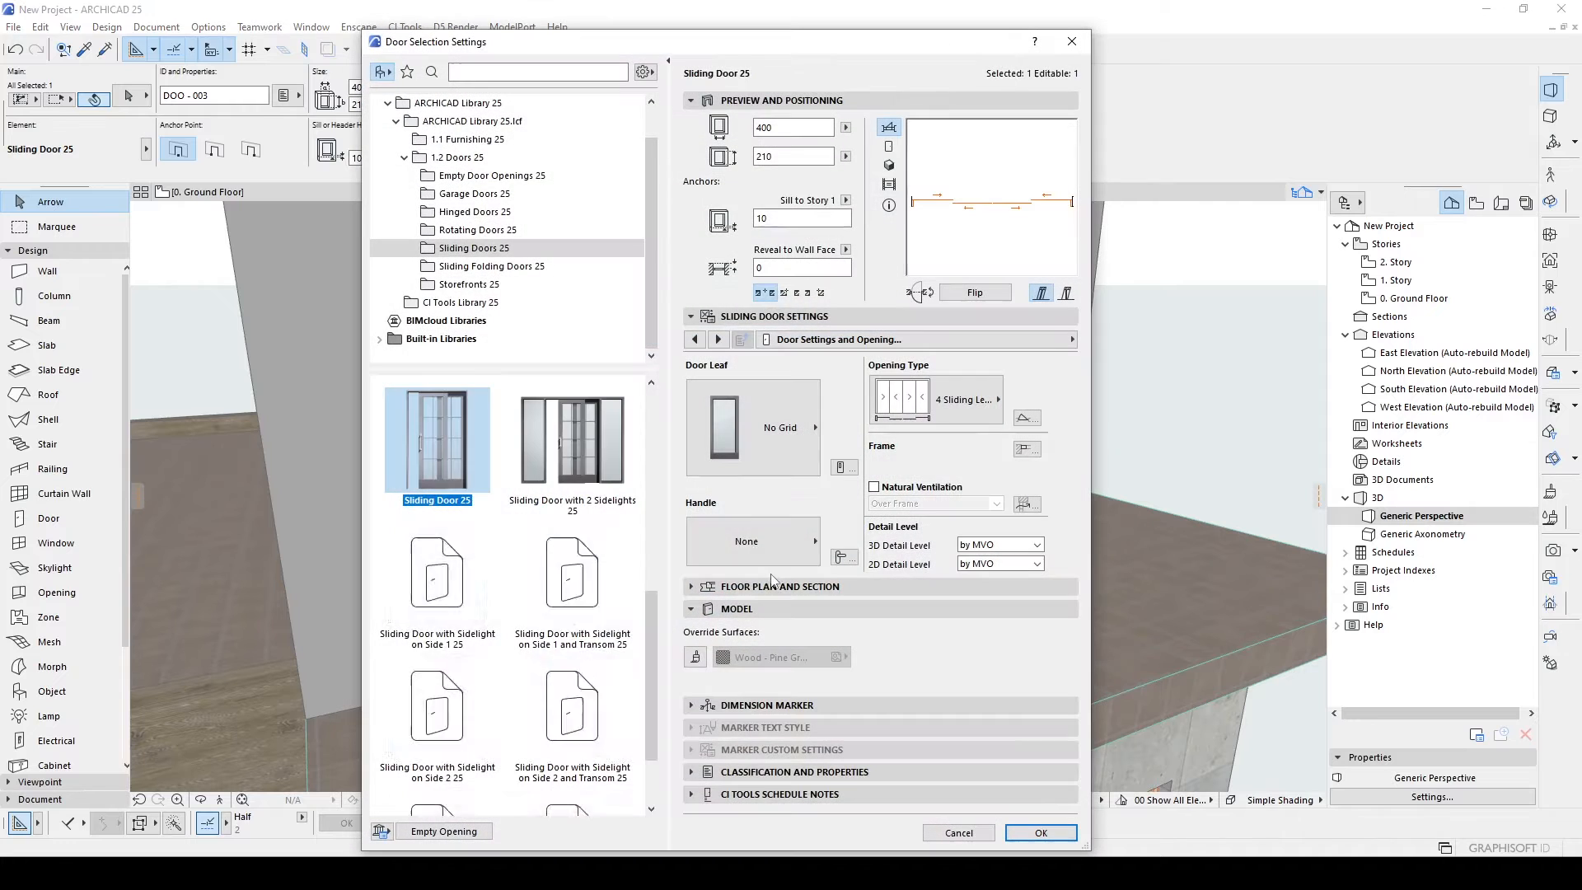
click(694, 339)
text(5)
click(997, 395)
text(5)
click(992, 412)
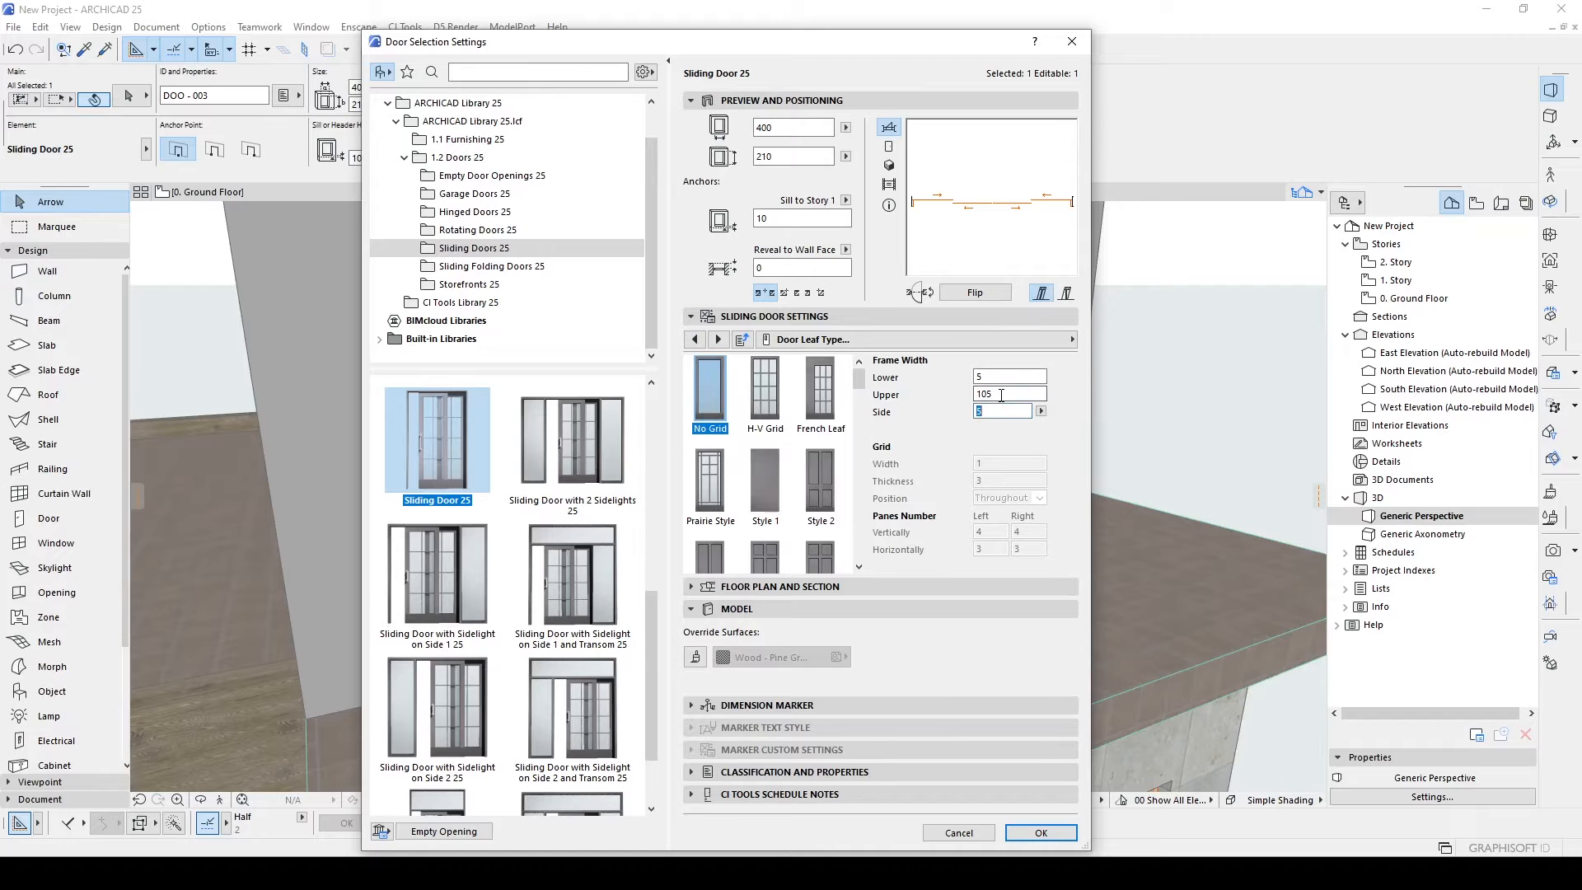
Turn off the outside casing of the upper-story sliding door.
click(1030, 340)
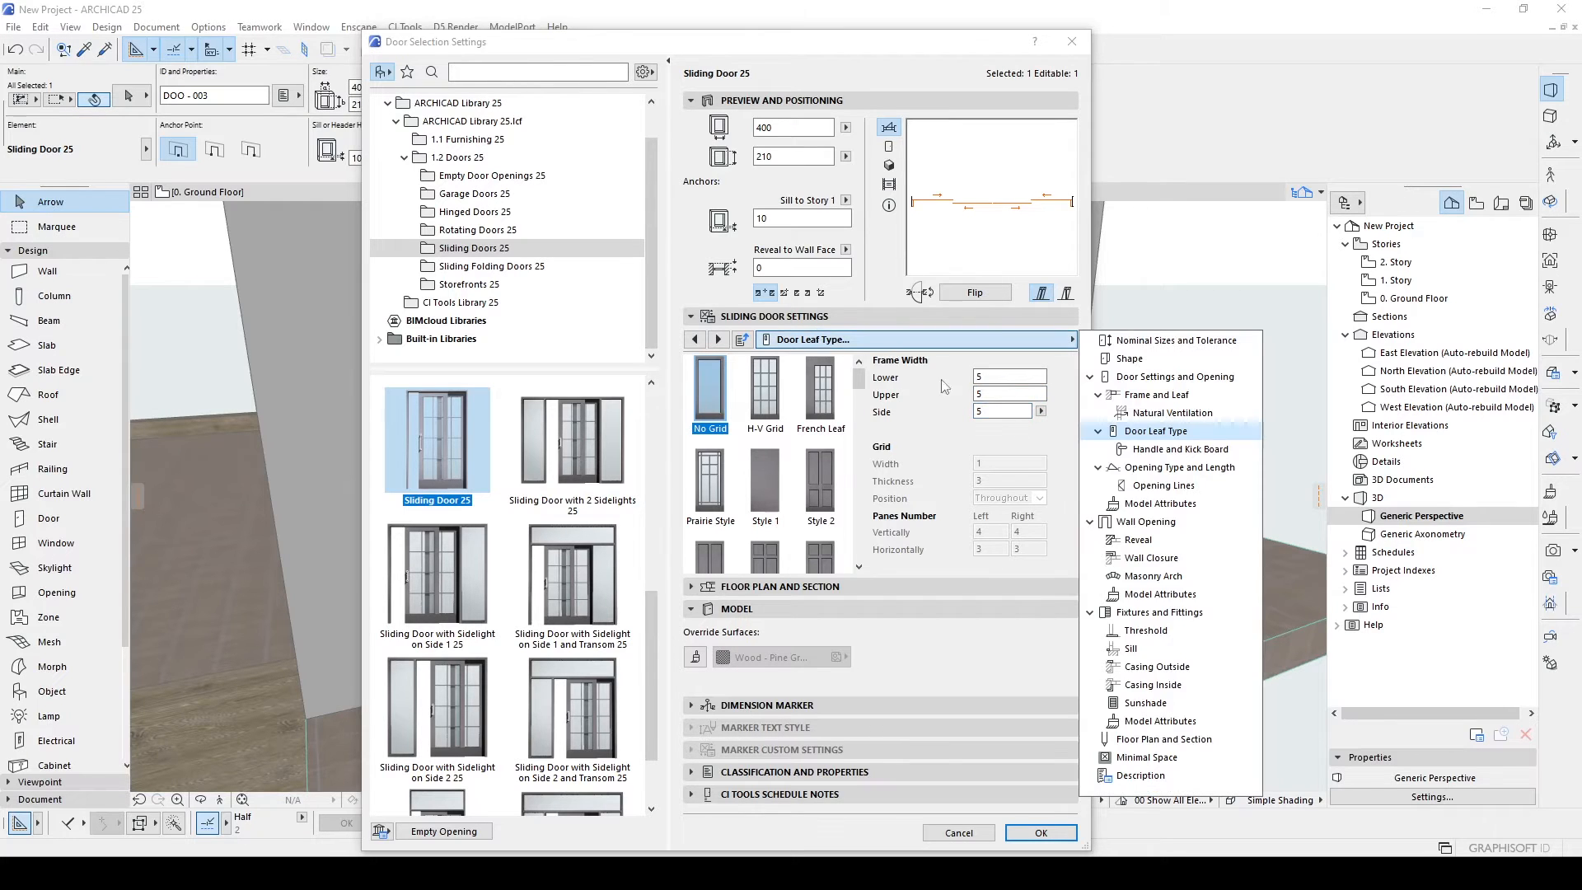
click(1157, 721)
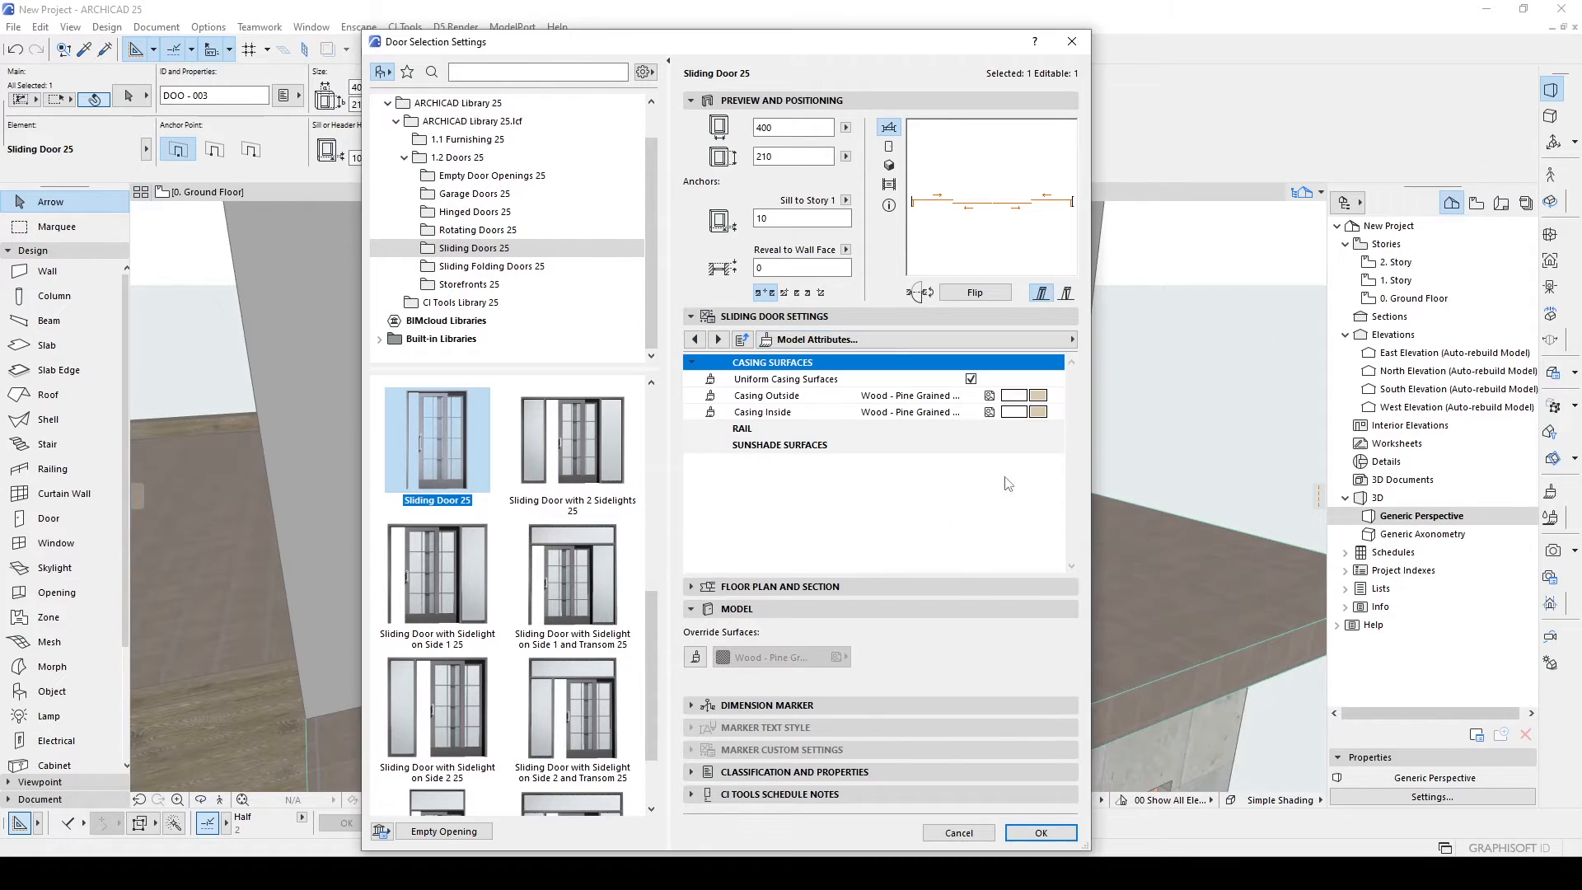
click(987, 345)
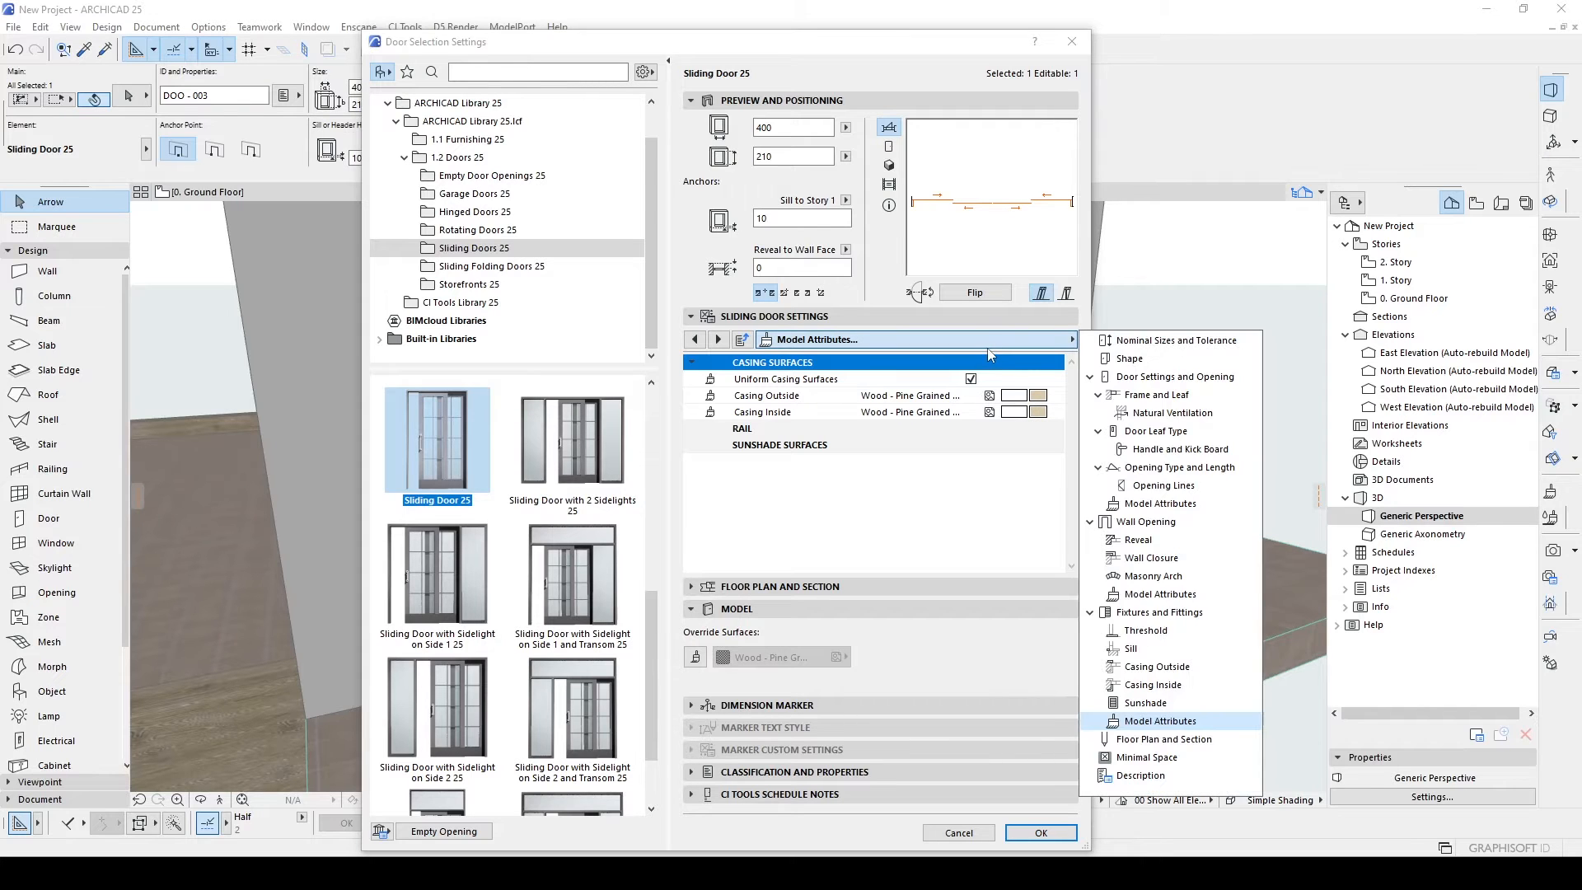
click(1173, 669)
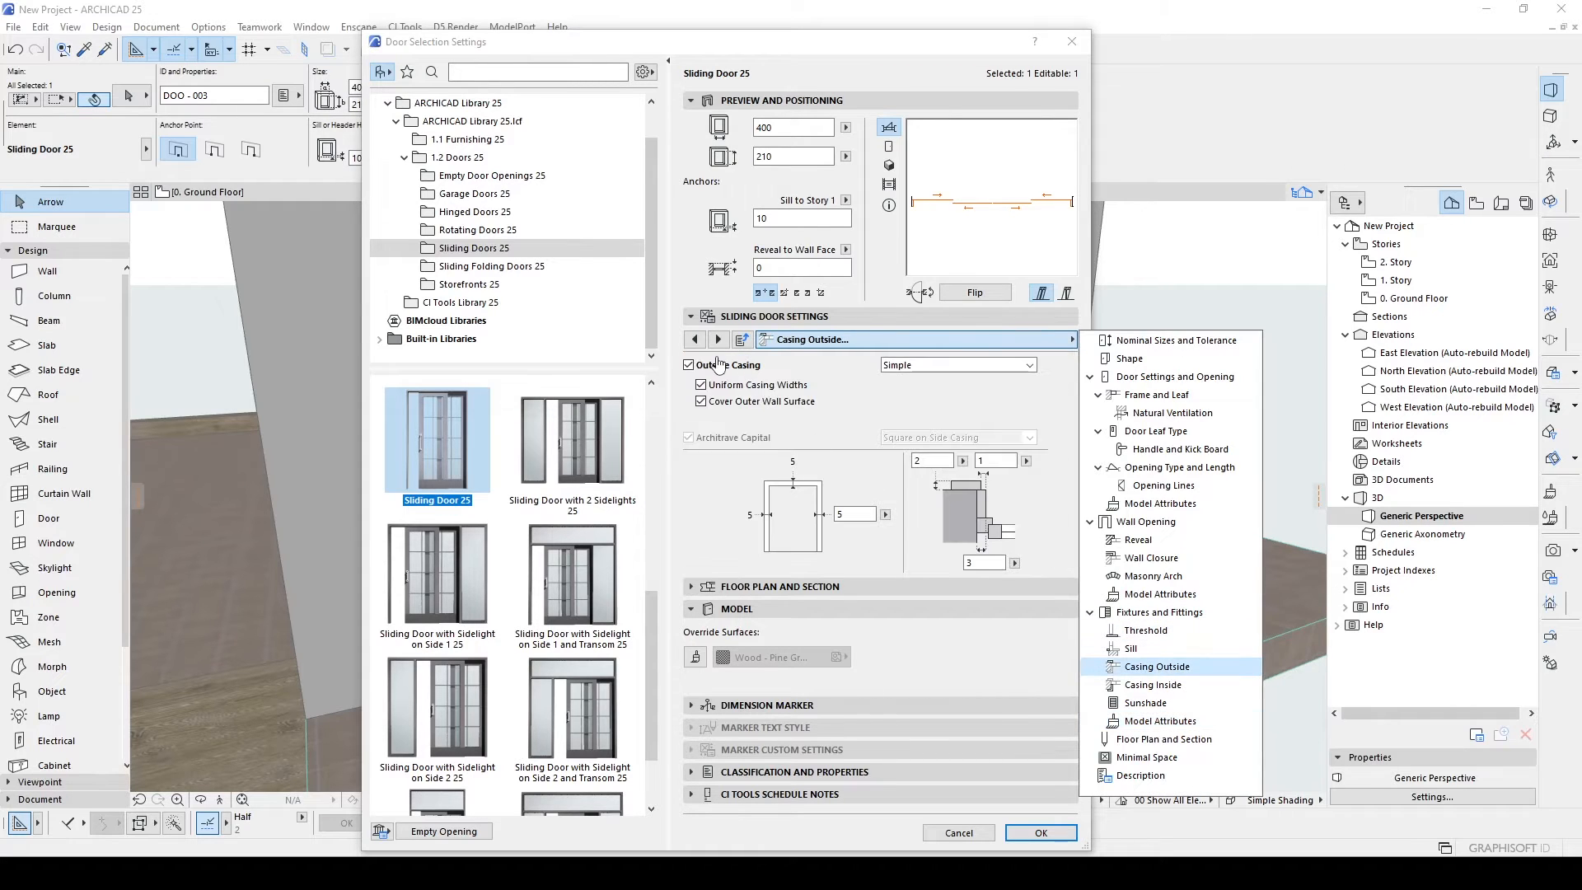
click(716, 360)
click(718, 340)
click(693, 363)
click(696, 340)
click(689, 365)
Enable uniform door surfaces for the sliding door and apply Paint - Anthracite to its frame and leaves.
click(906, 340)
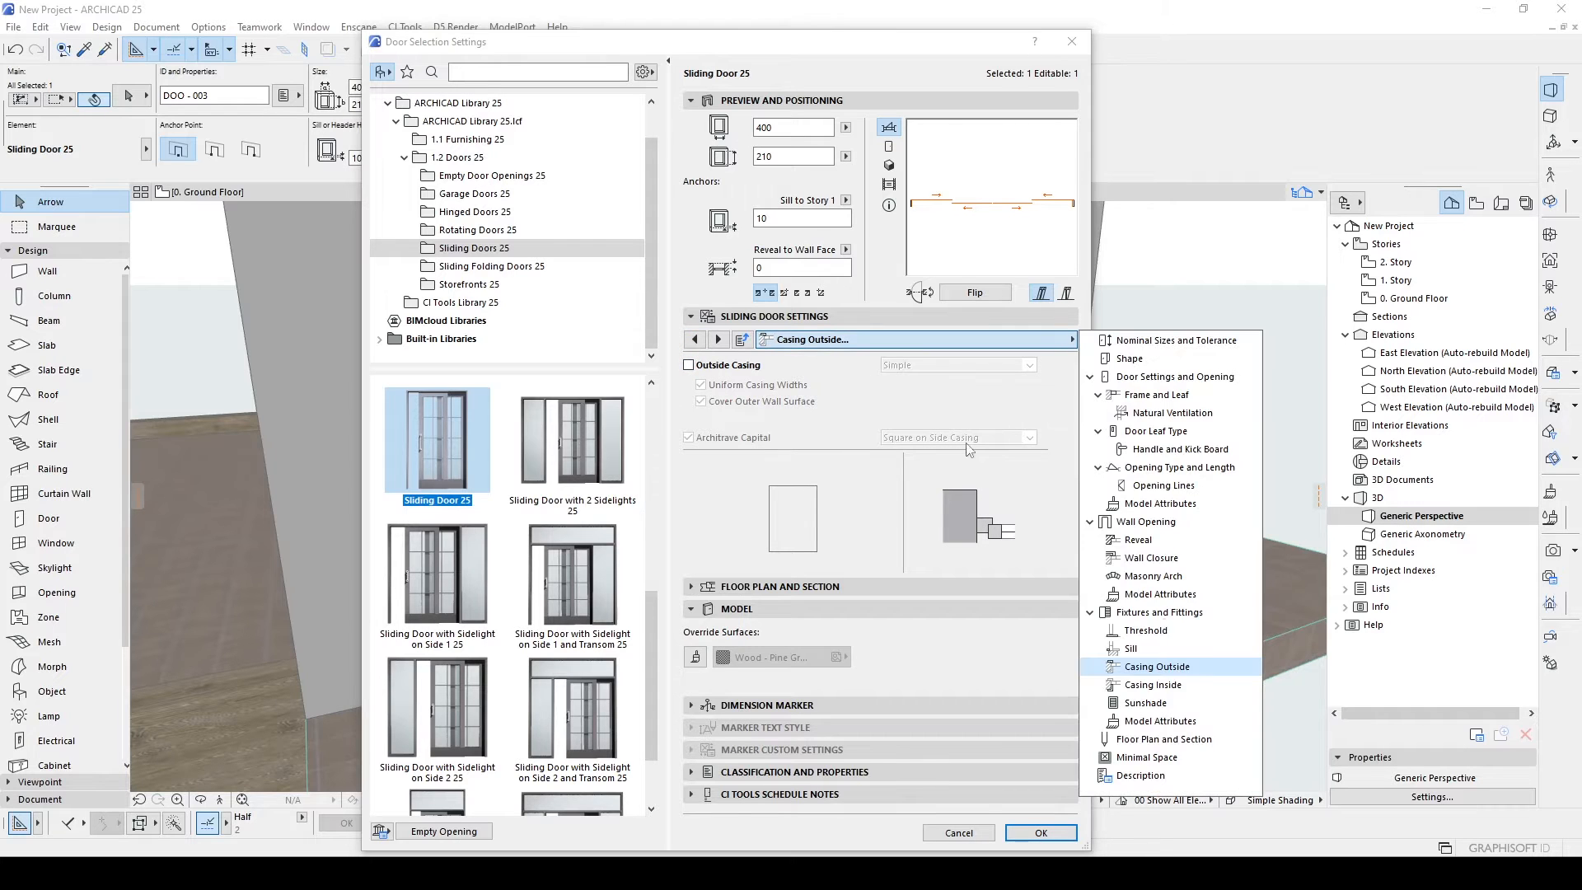
click(1173, 595)
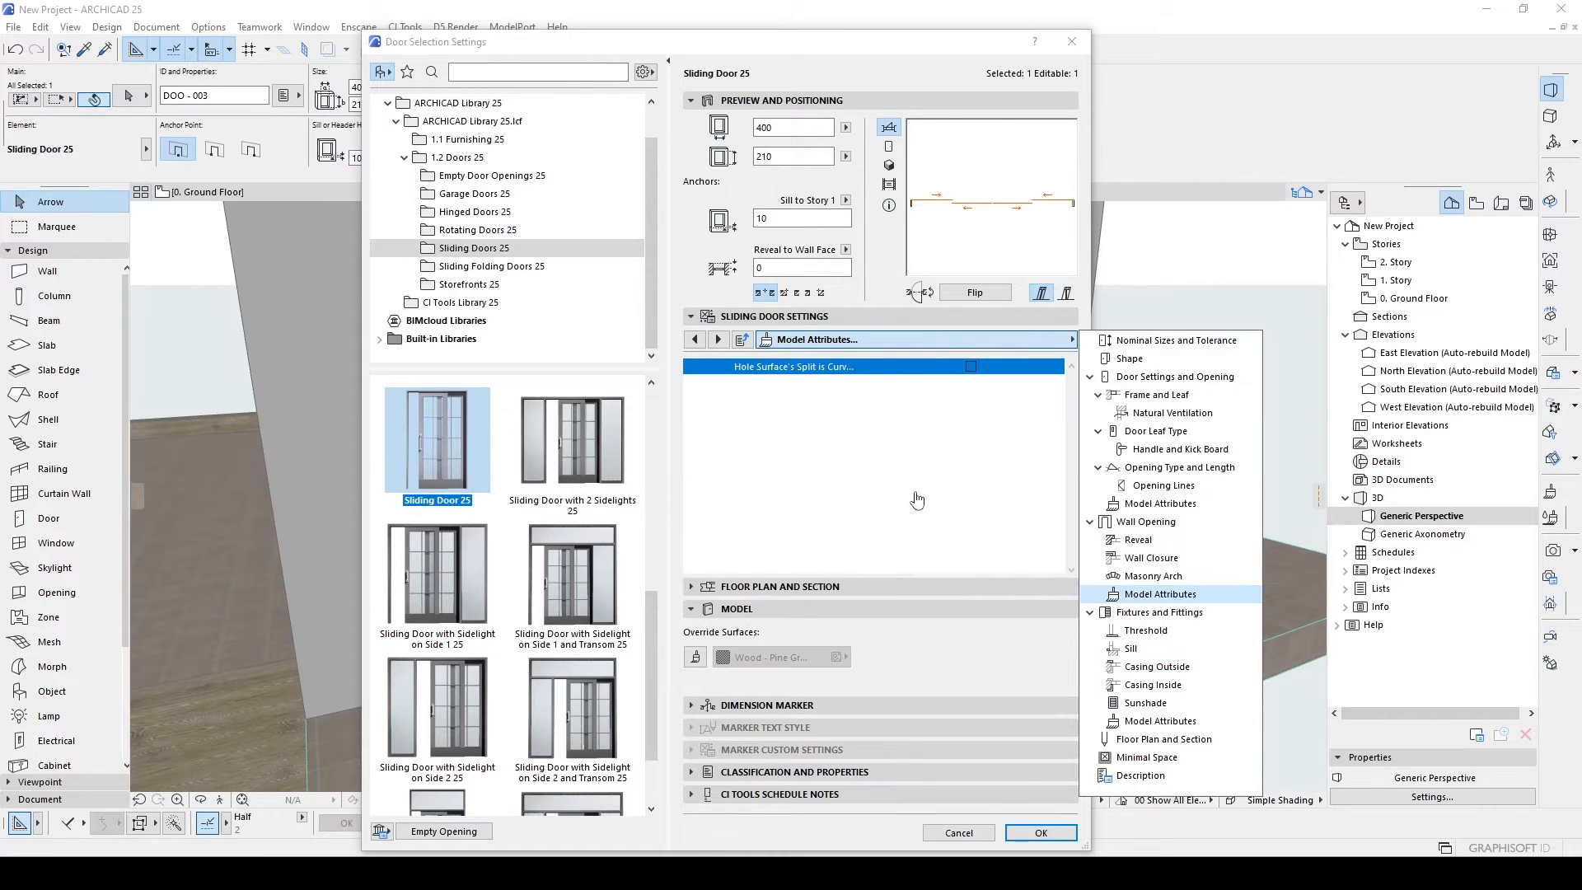
click(1149, 503)
click(905, 466)
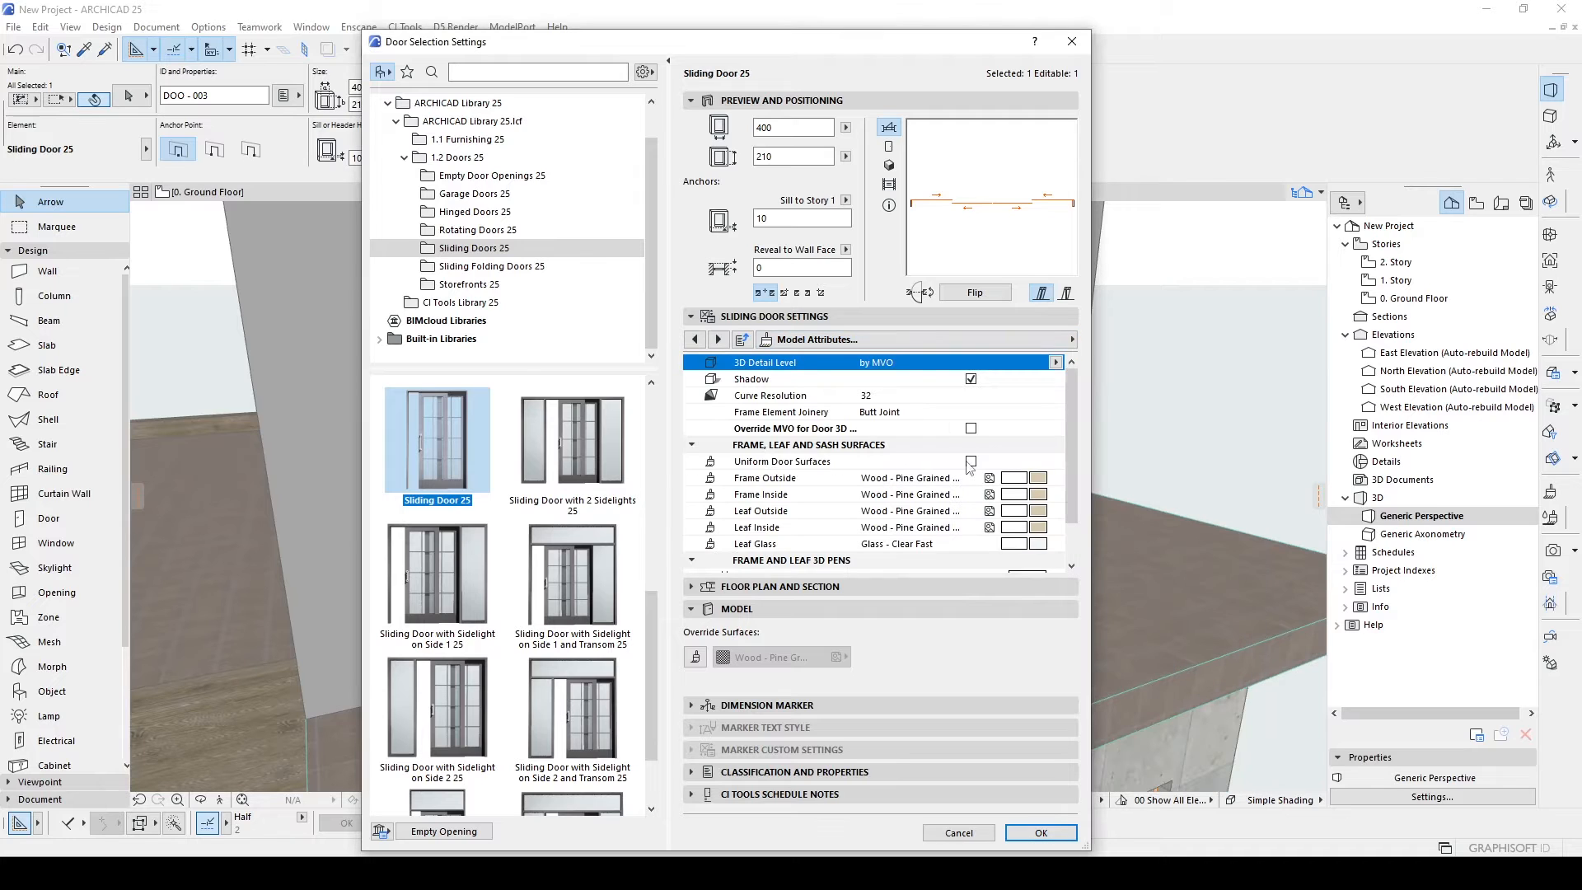
click(970, 462)
click(1013, 478)
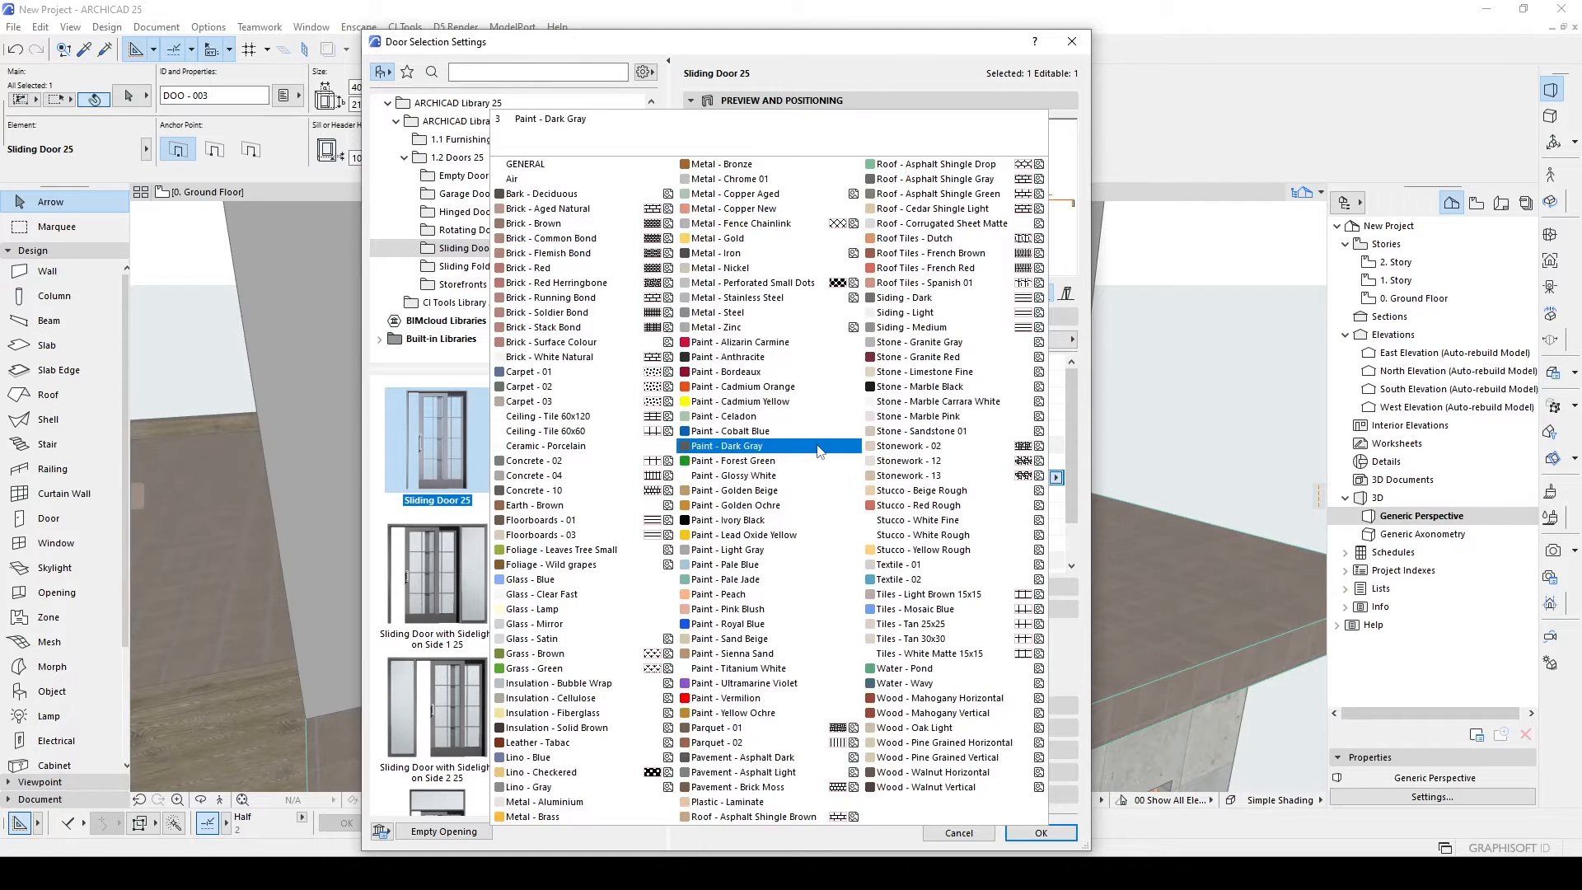
click(755, 362)
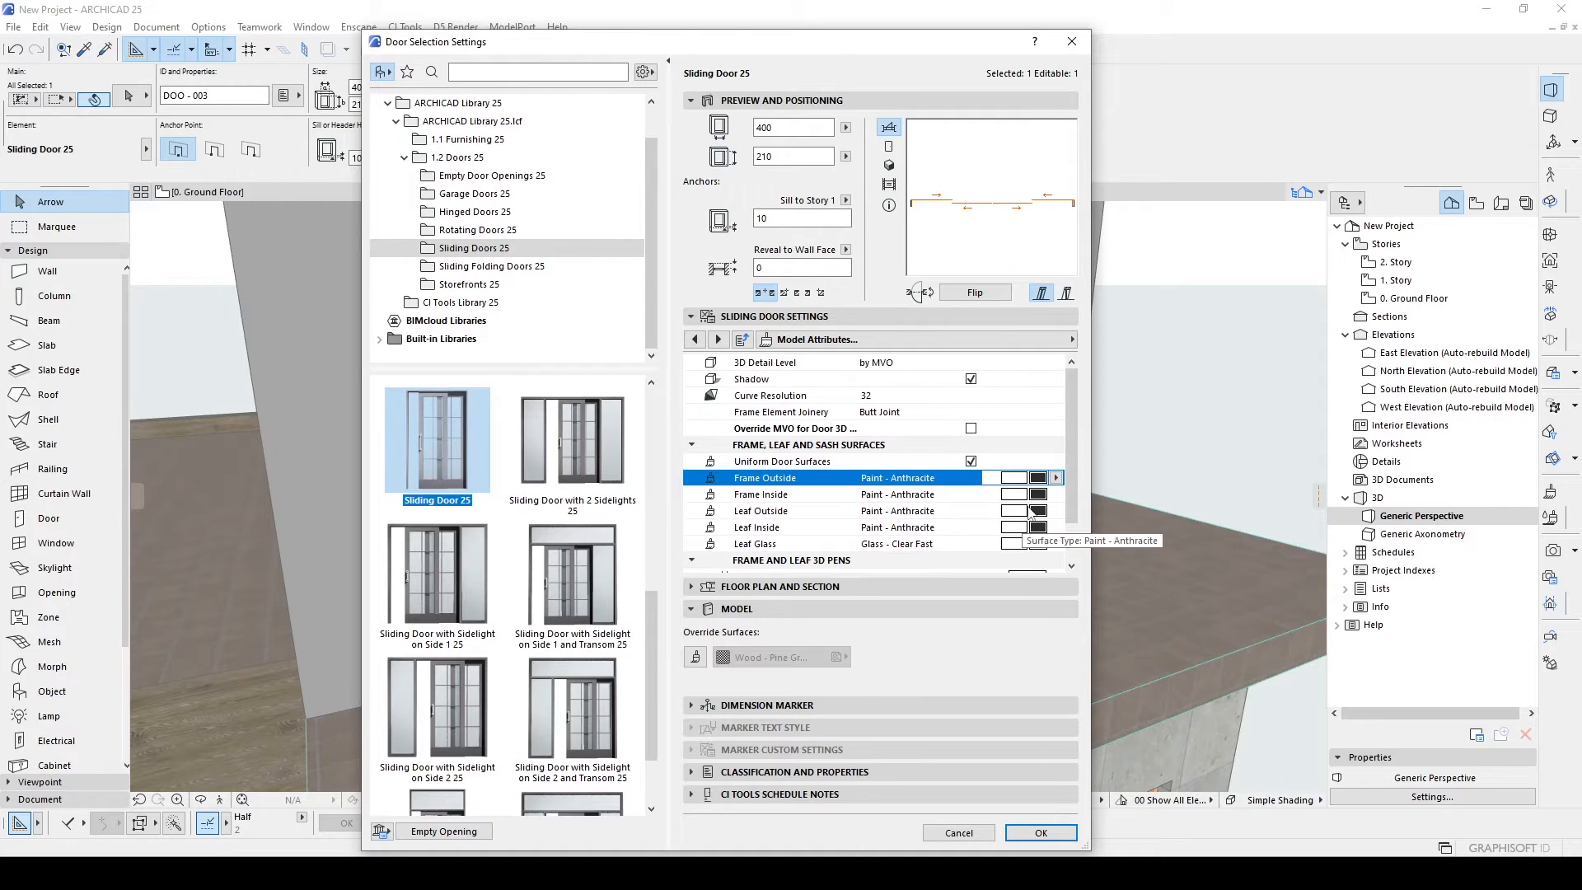
click(1042, 835)
click(1237, 387)
Create a new graphic override combination named New Combination.
scroll(1099, 430, down, 3)
shift+middle_drag(1099, 430, 983, 463)
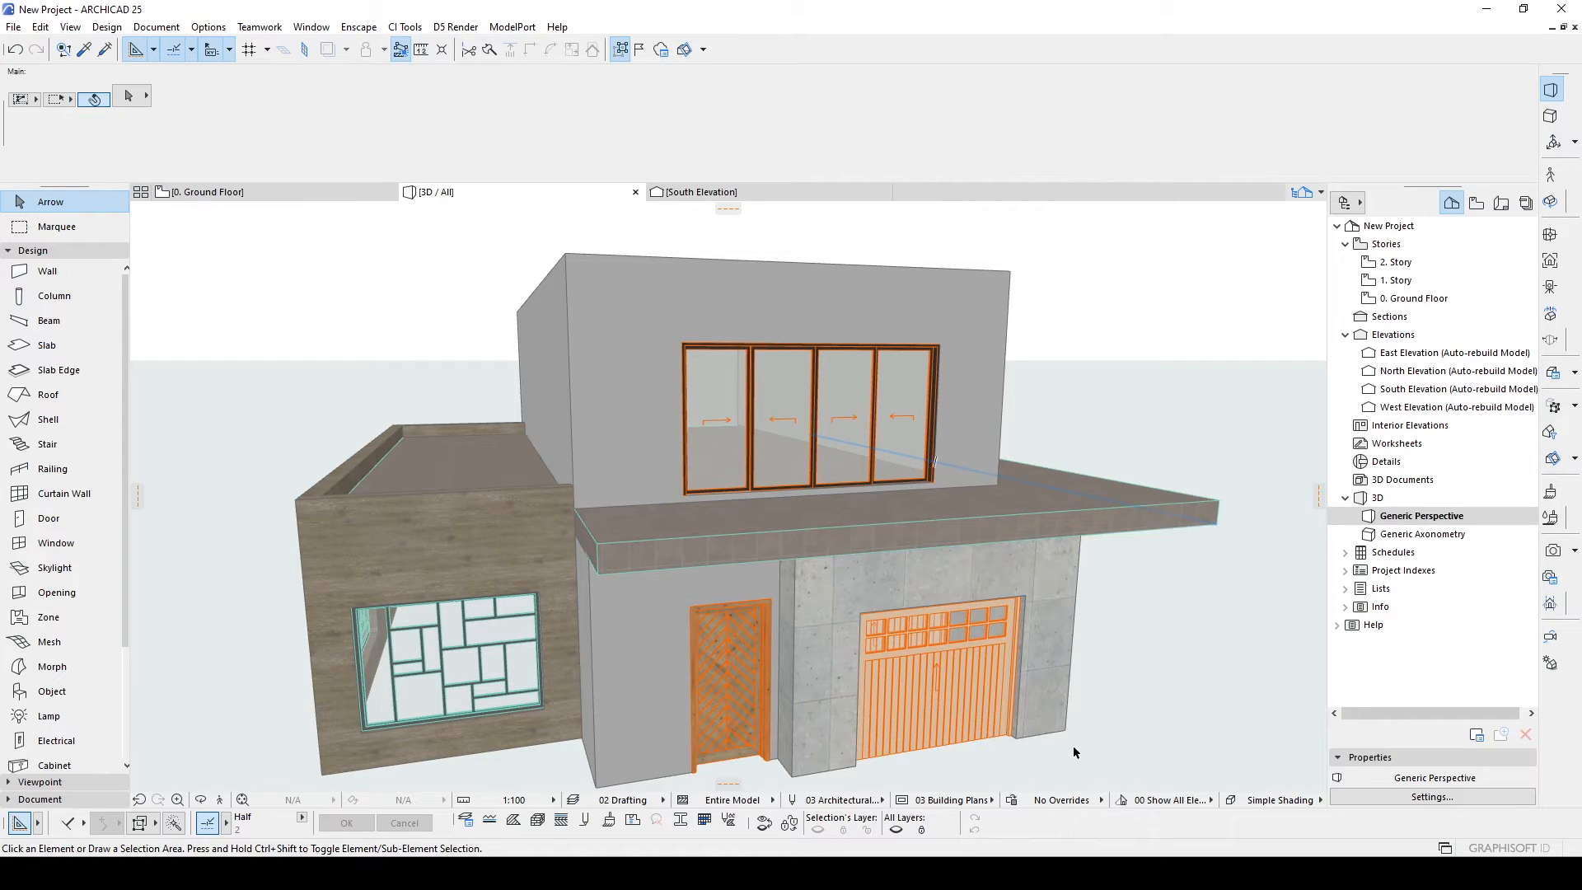
click(1011, 802)
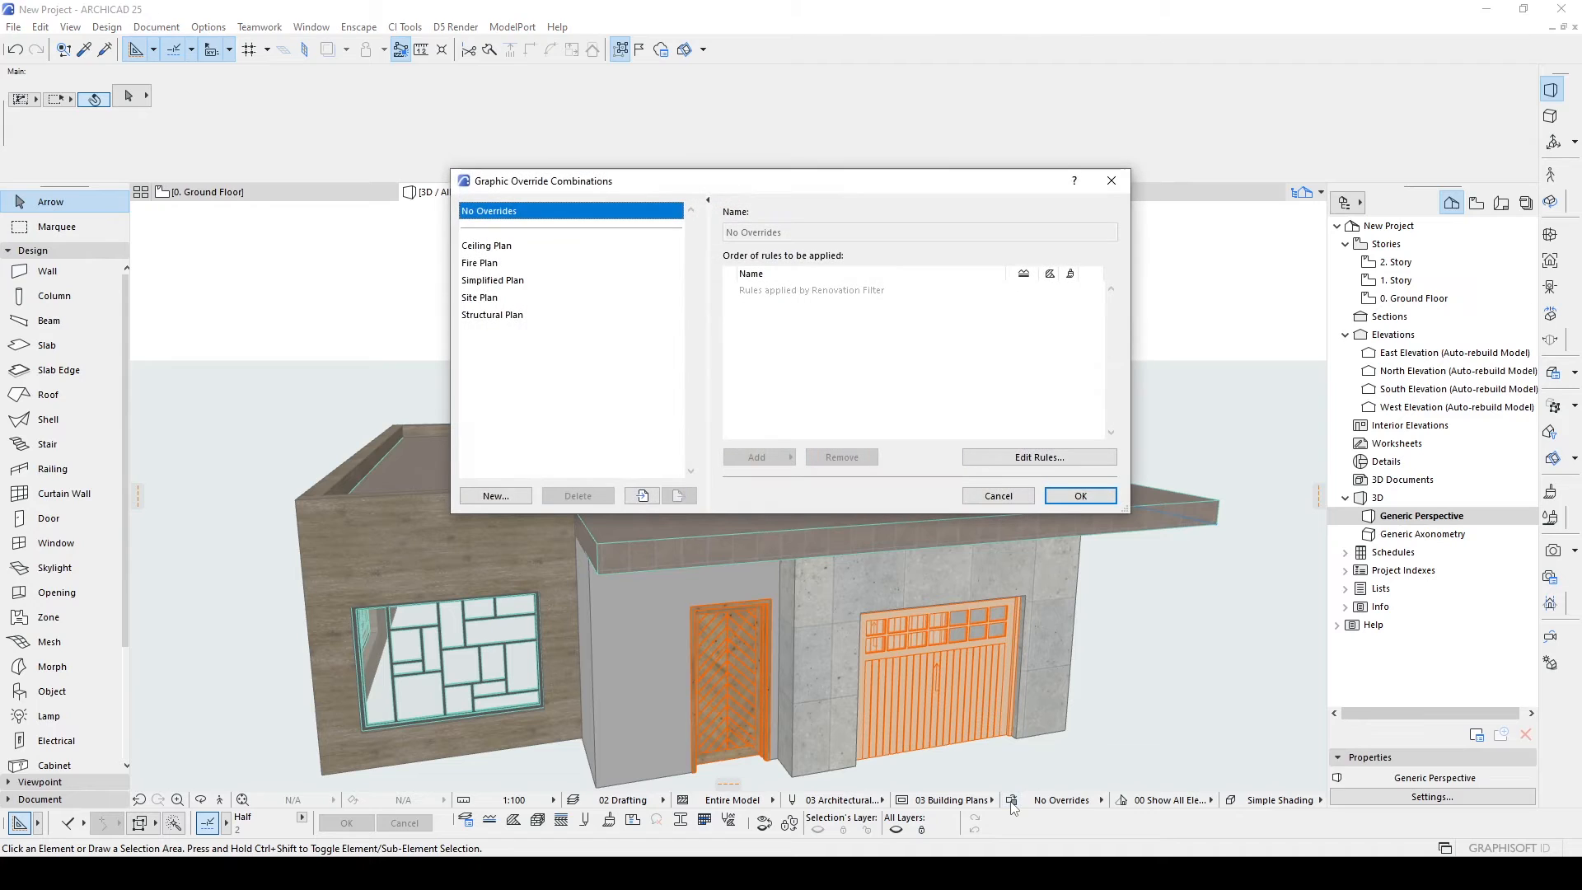
click(495, 497)
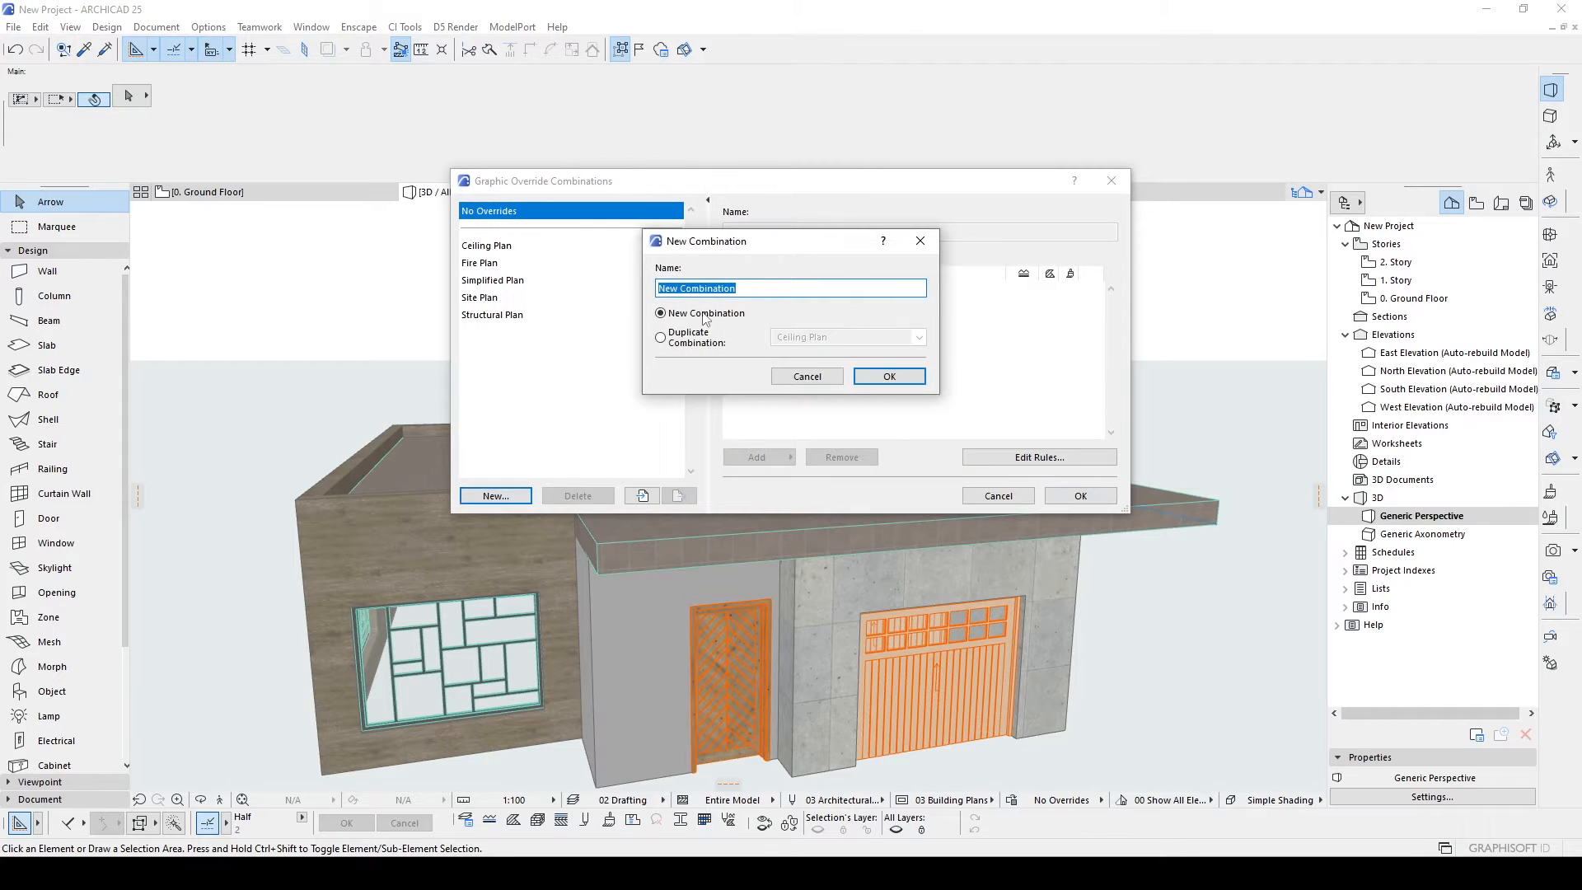
click(890, 377)
Create a graphic override rule named New Rule and enable its Line / Marker / Text Pen override.
click(1019, 461)
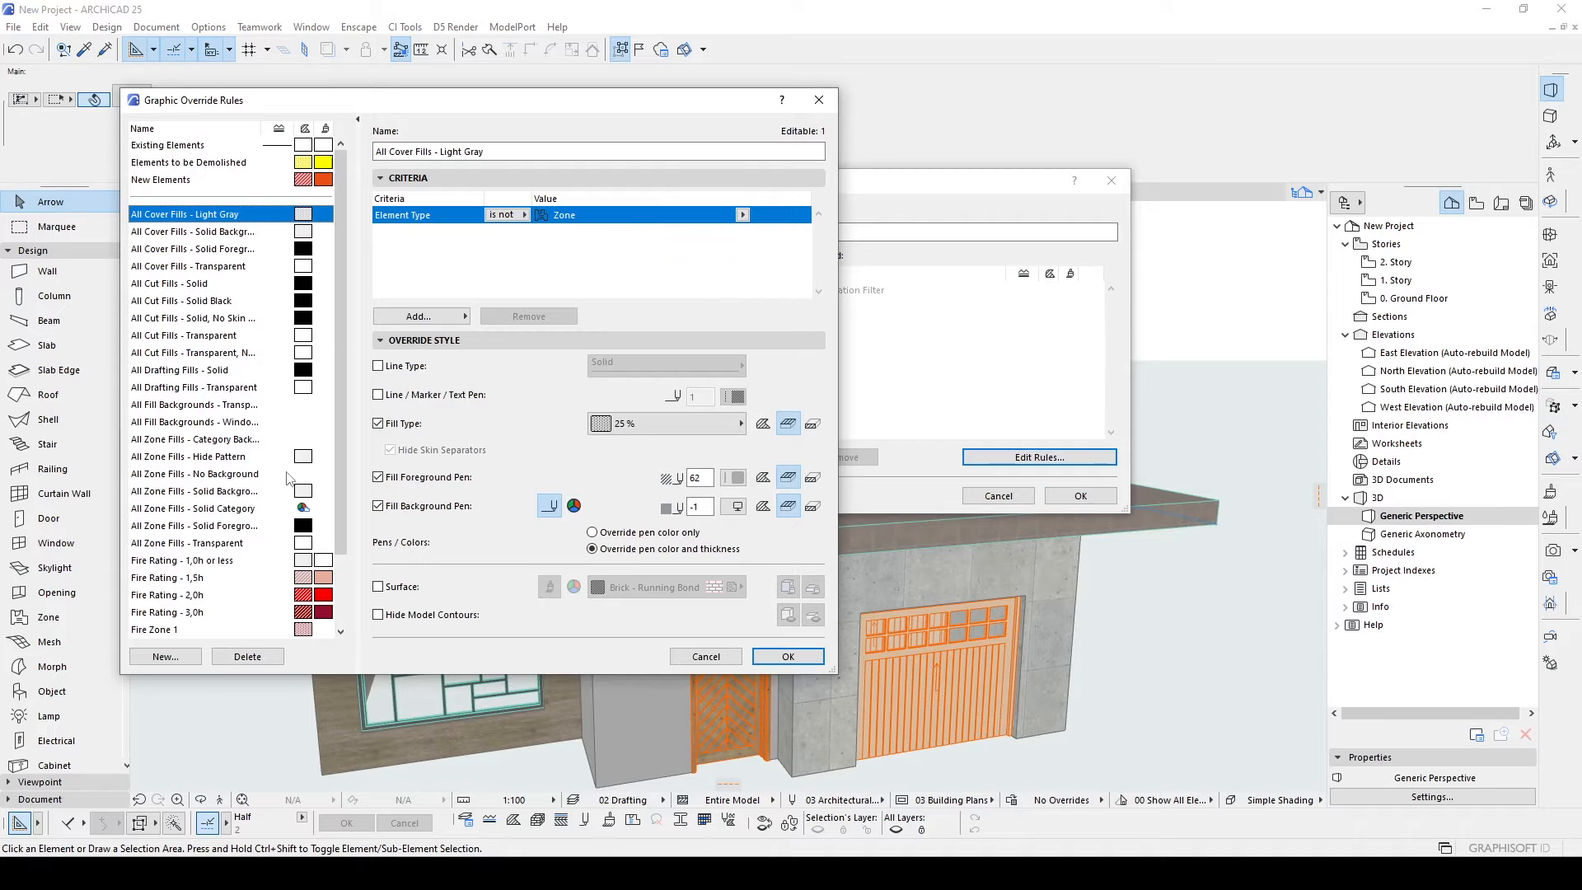
click(158, 658)
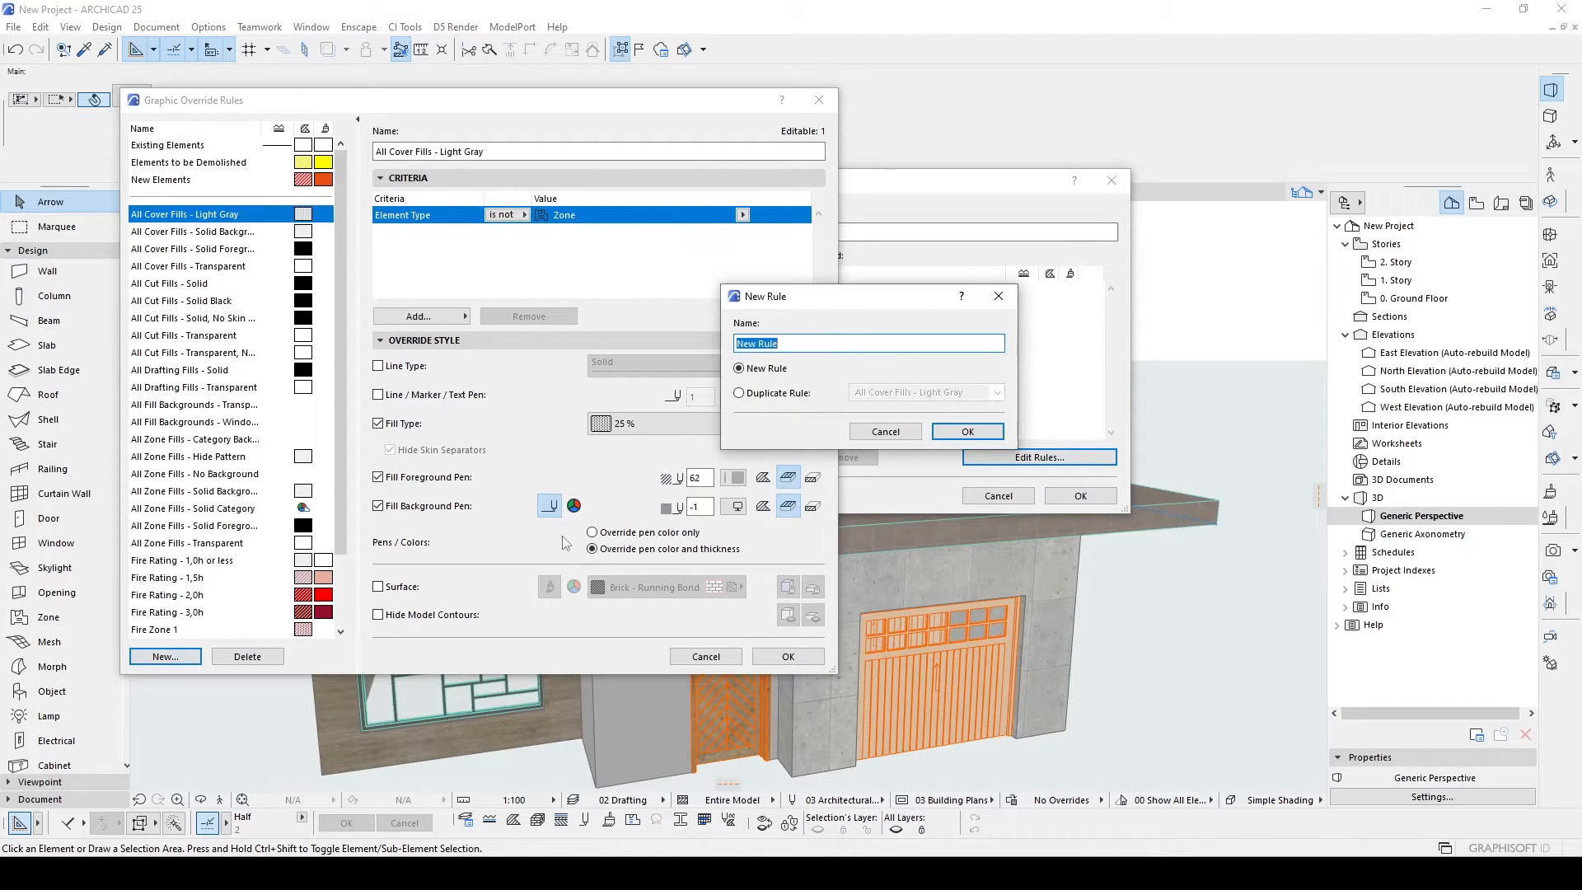
click(972, 428)
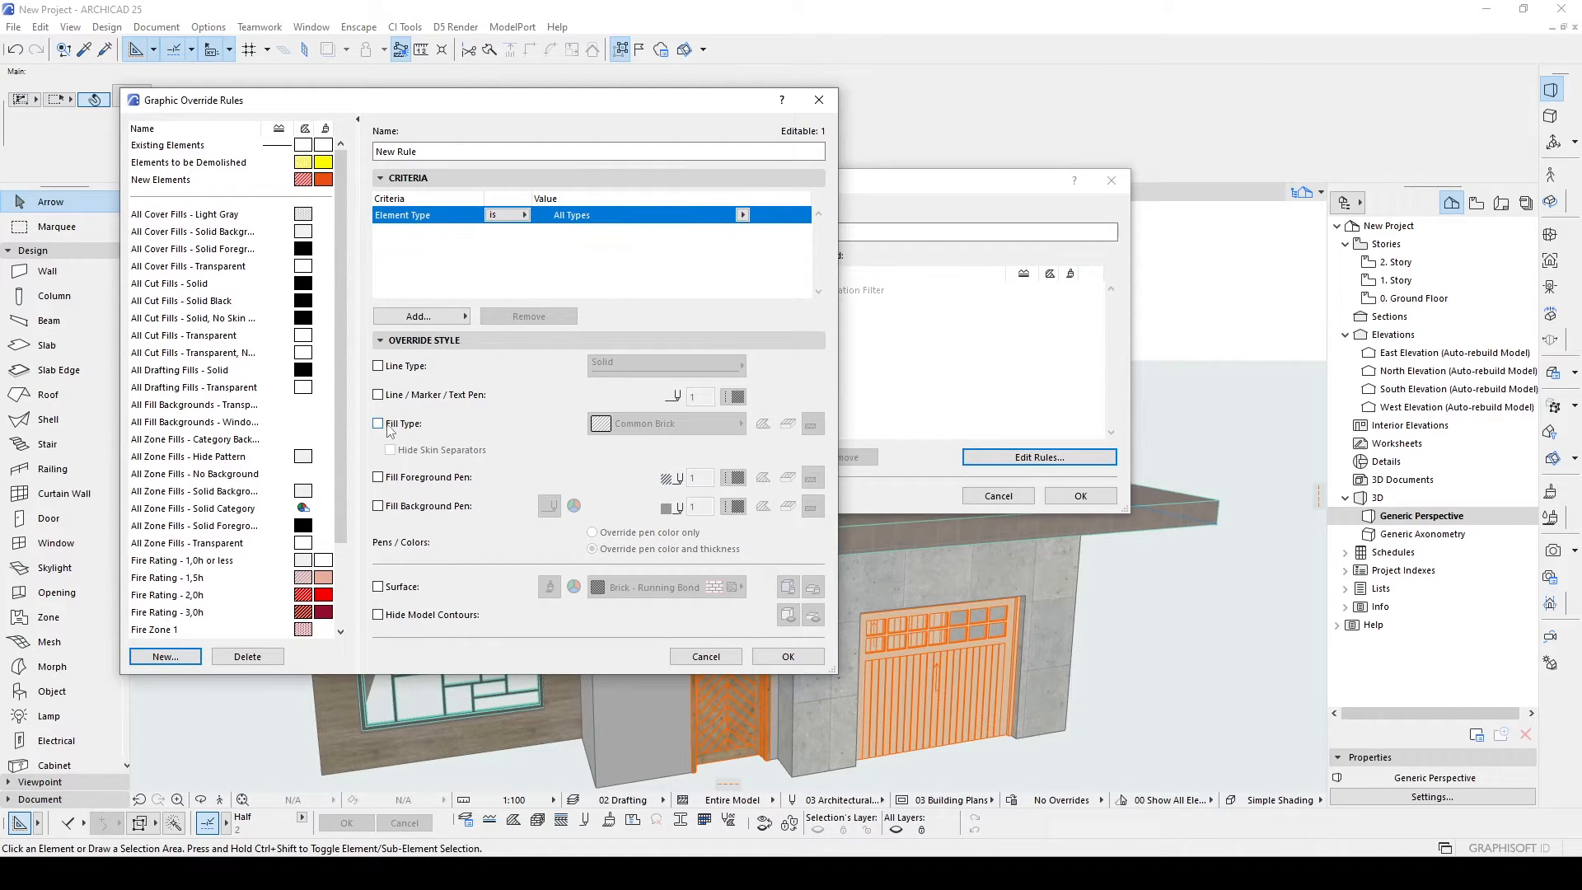
click(378, 395)
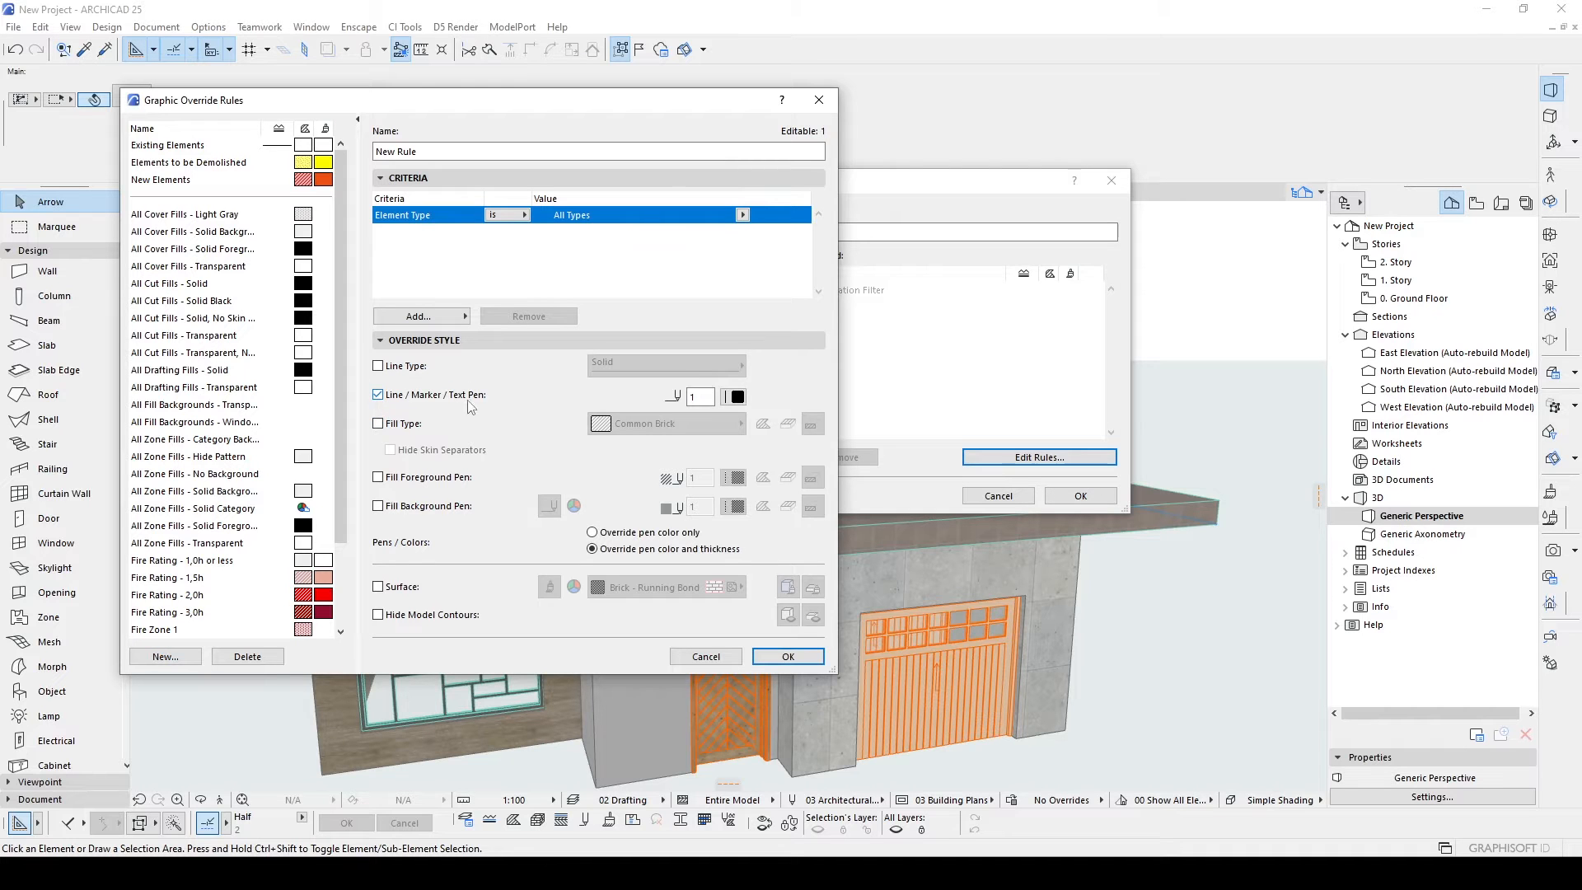
Confirm the new graphic override rule, add New Rule to New Combination, and apply the combination to the model.
click(788, 656)
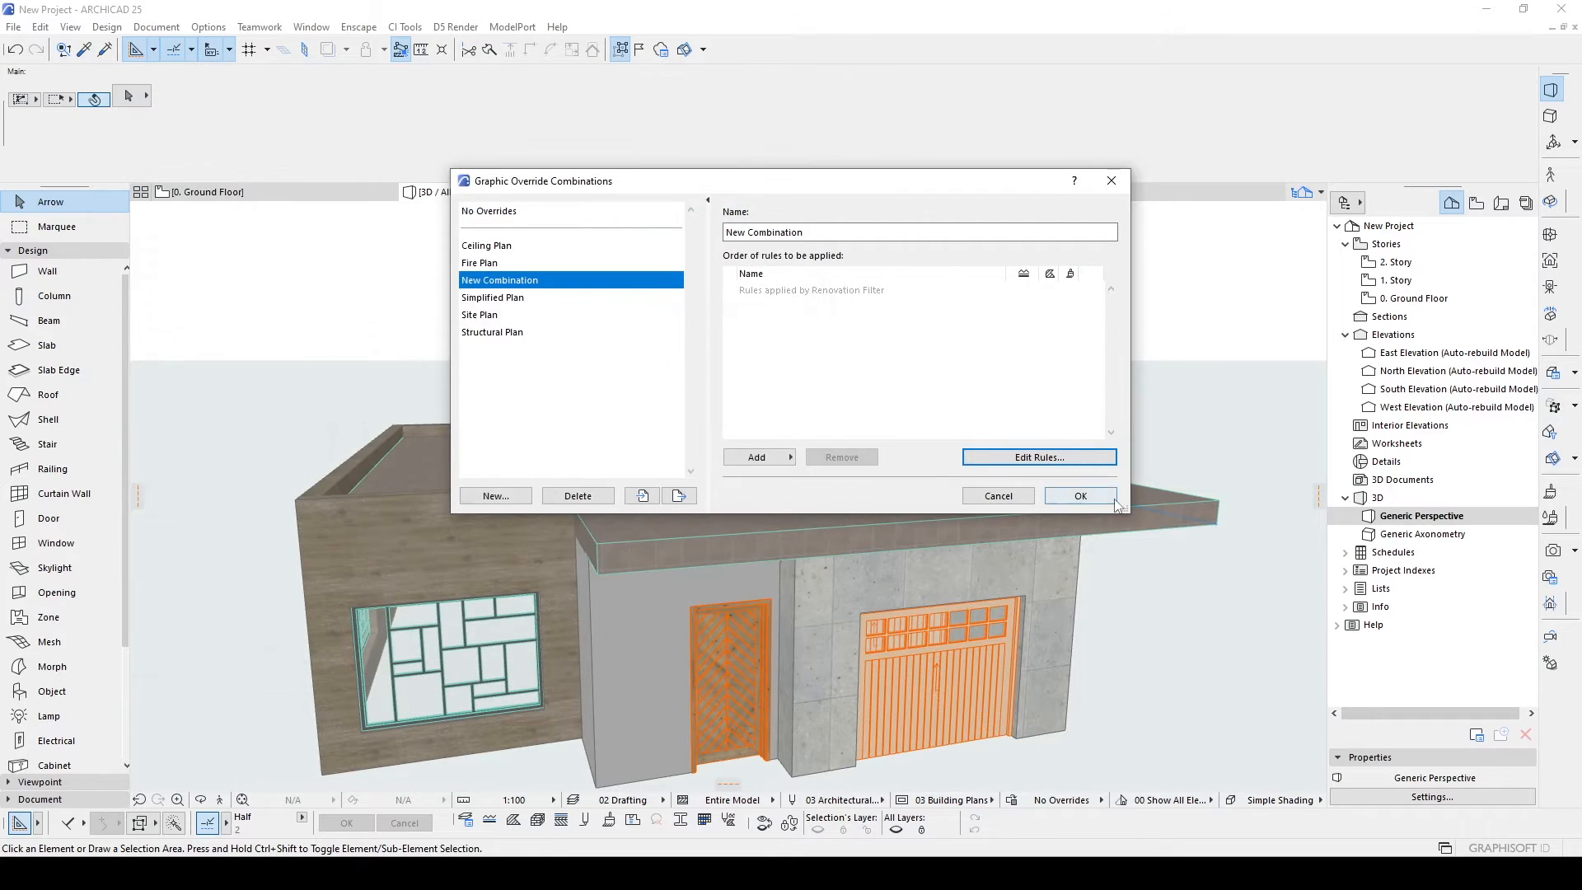
click(1080, 495)
click(1049, 800)
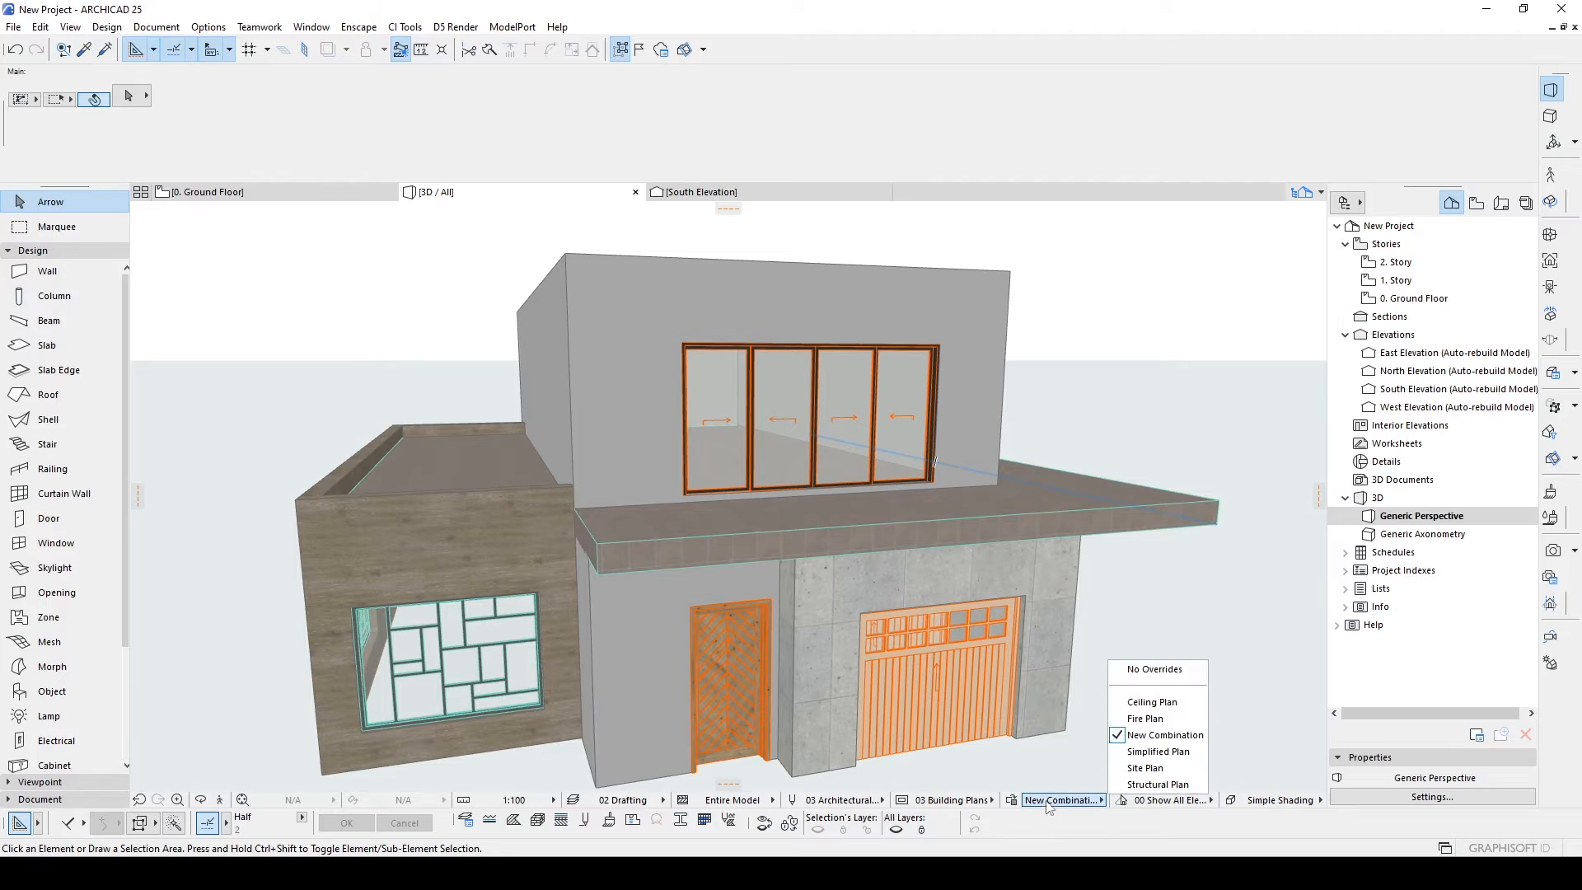
click(1011, 800)
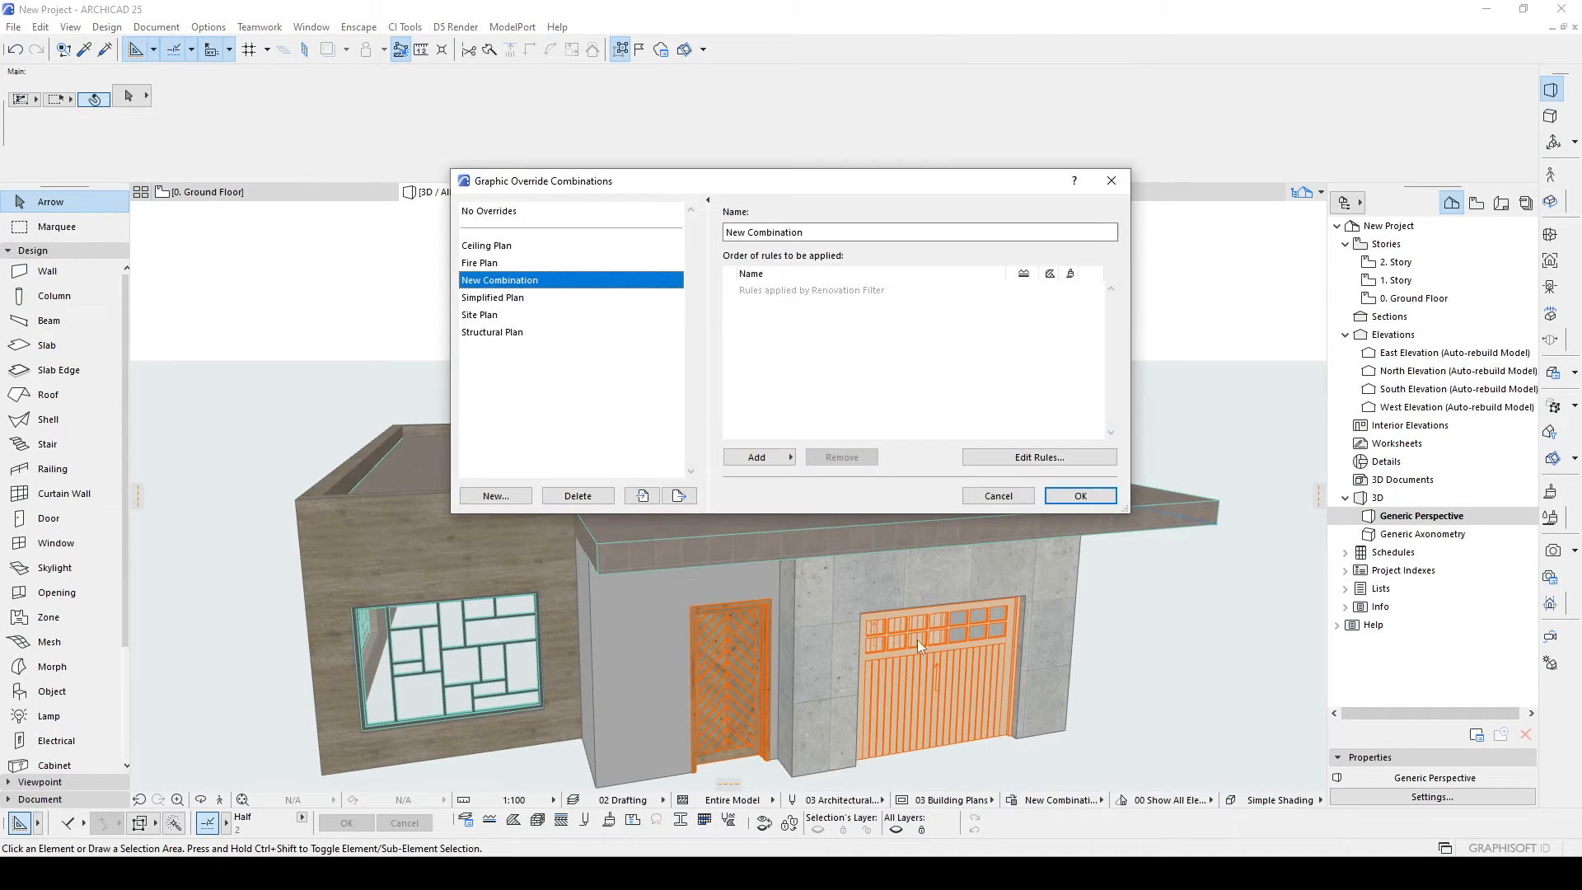
click(743, 463)
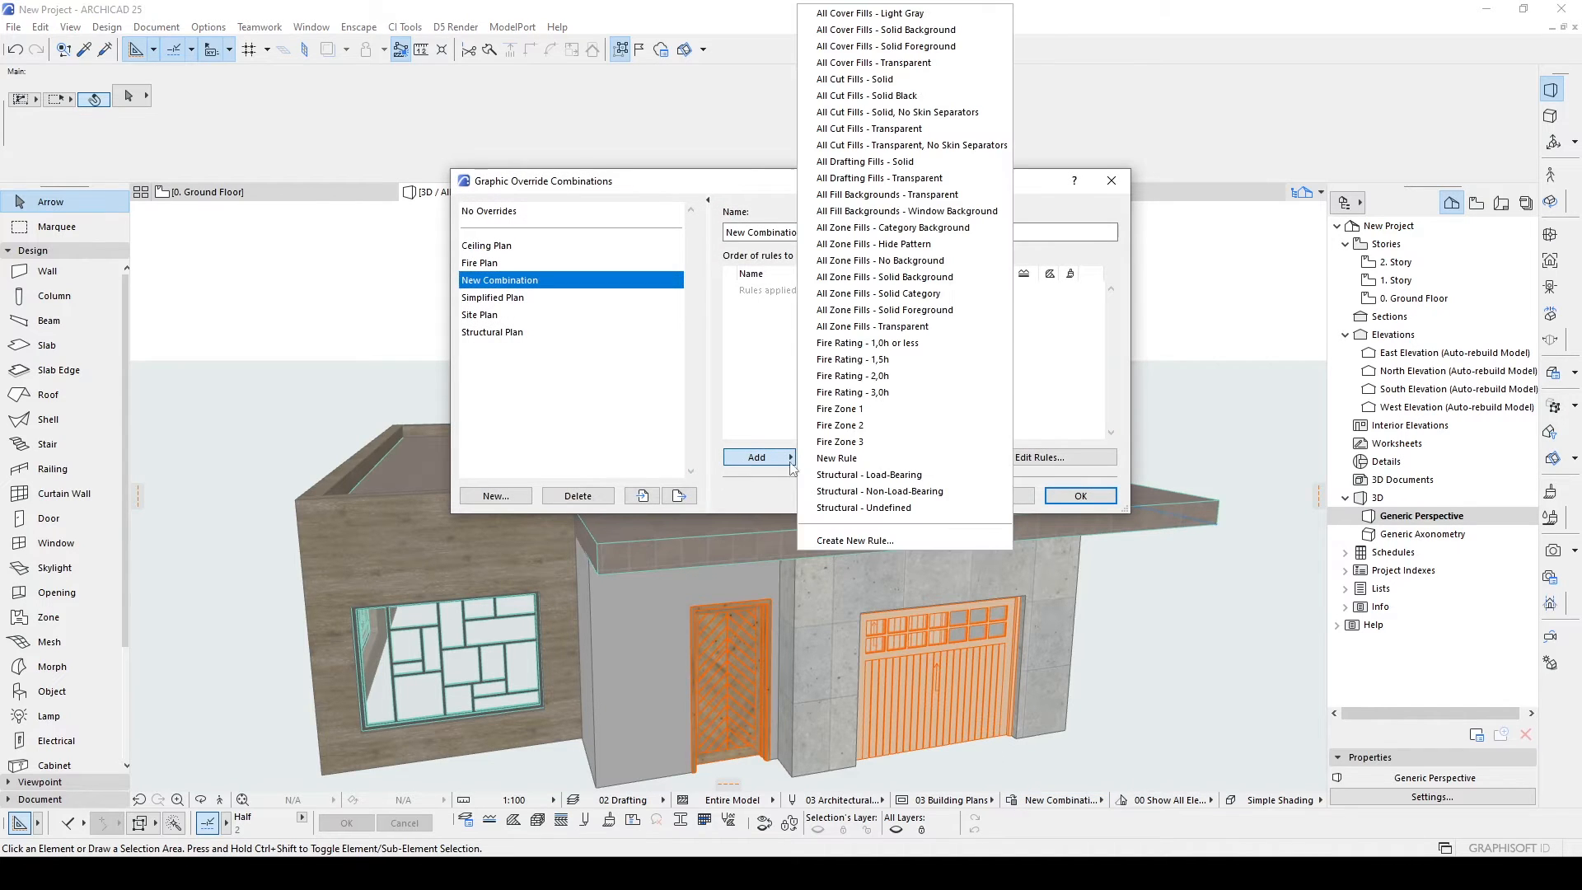
click(849, 458)
click(1096, 496)
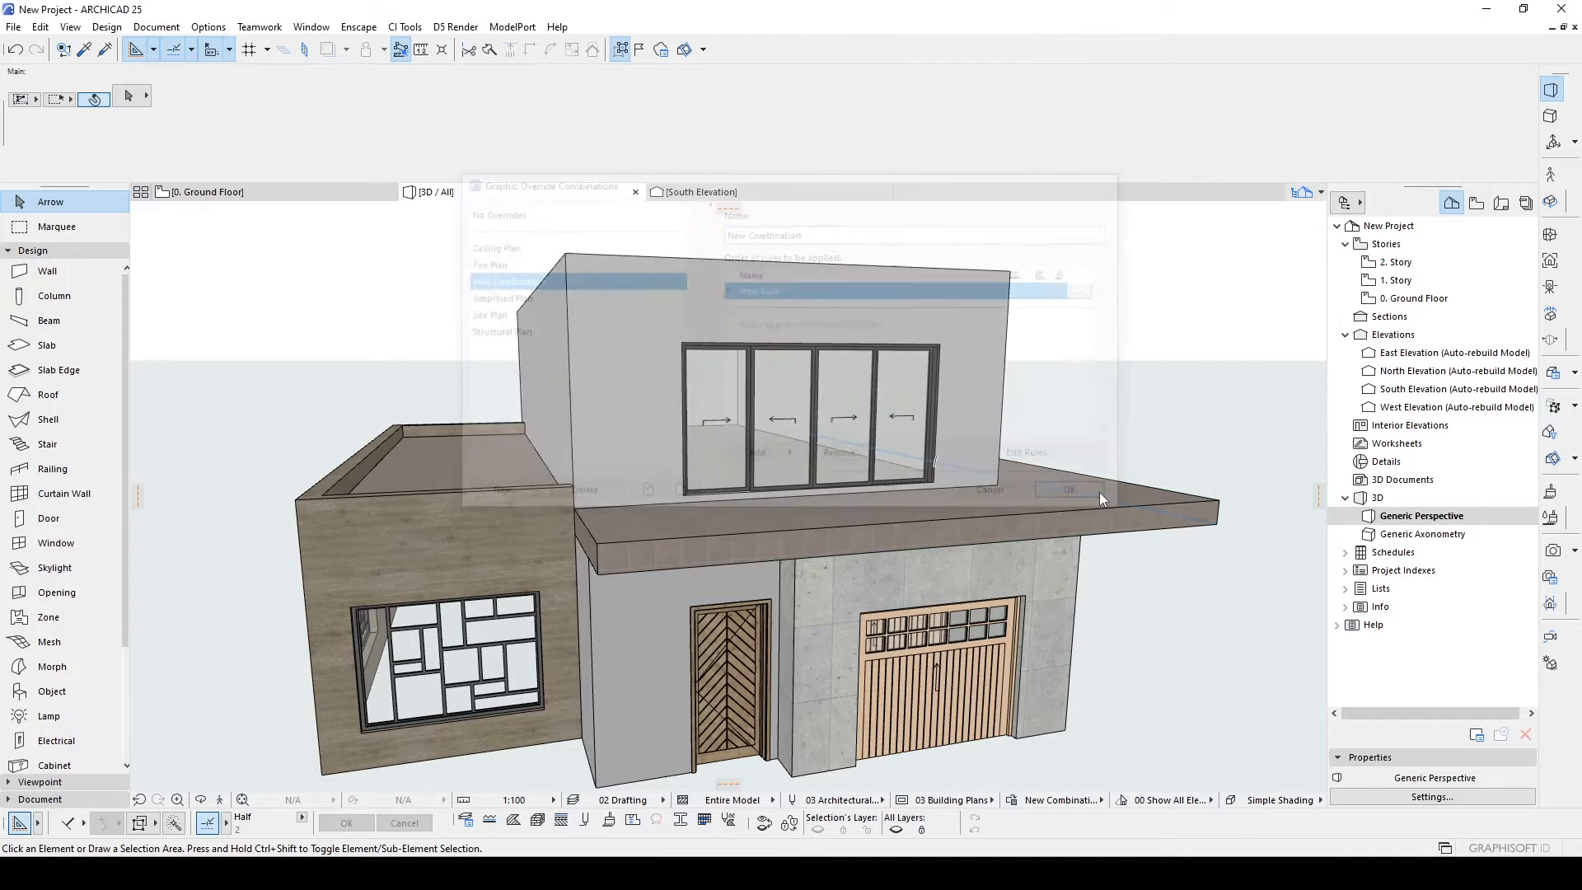
Examine the house in 3D from several angles, checking its facade, roof slabs, door and window openings.
scroll(1160, 417, down, 1)
shift+middle_drag(1160, 416, 1057, 508)
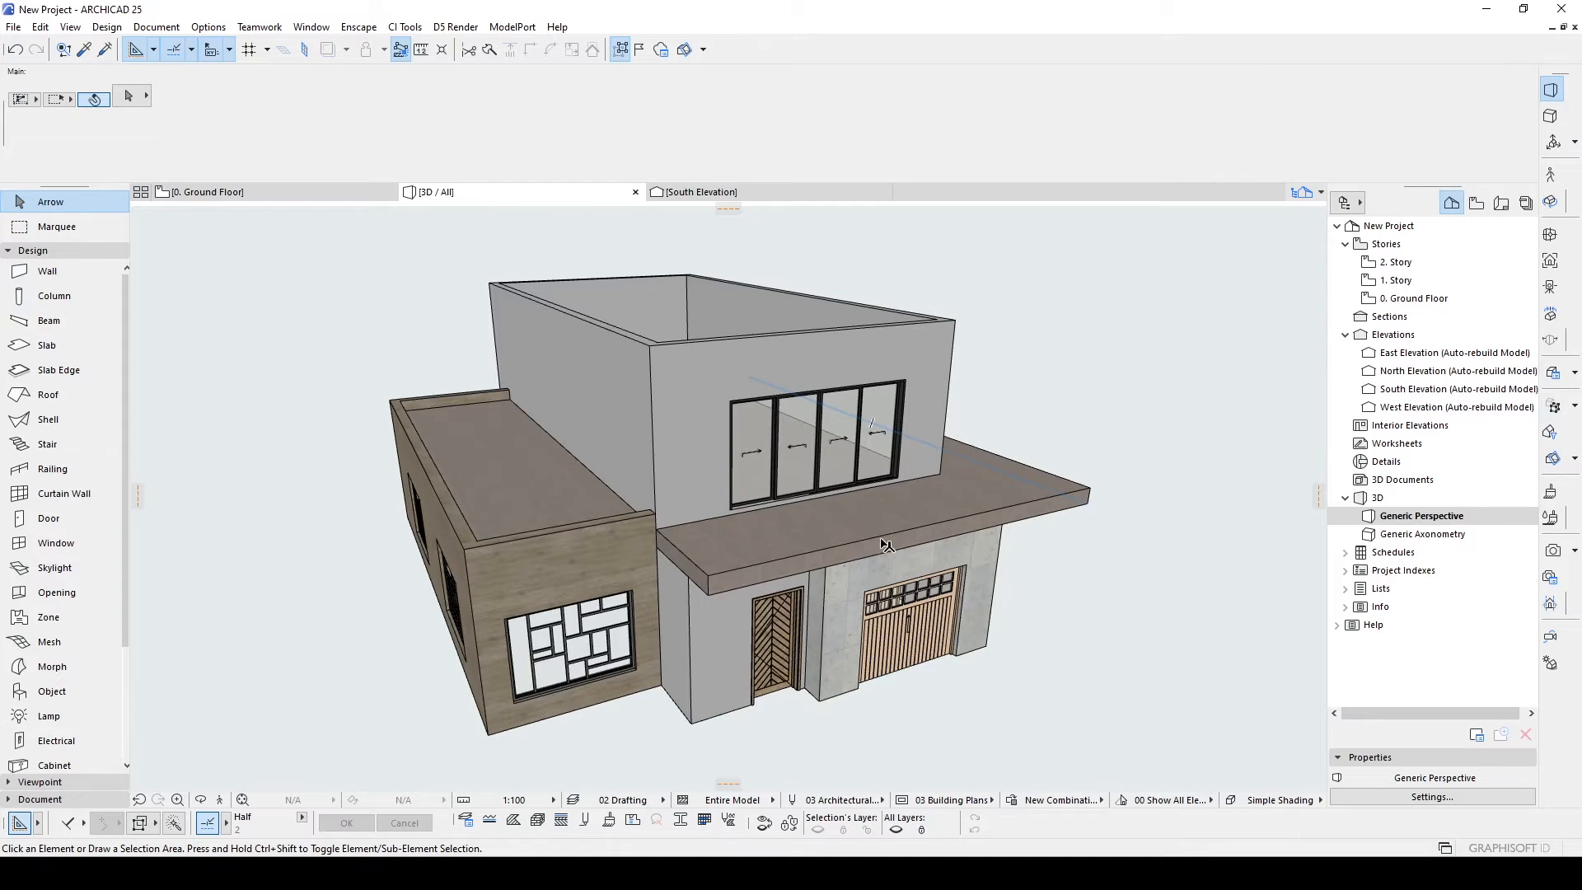
scroll(881, 540, up, 2)
scroll(1159, 553, down, 1)
shift+middle_drag(1178, 557, 875, 445)
click(733, 577)
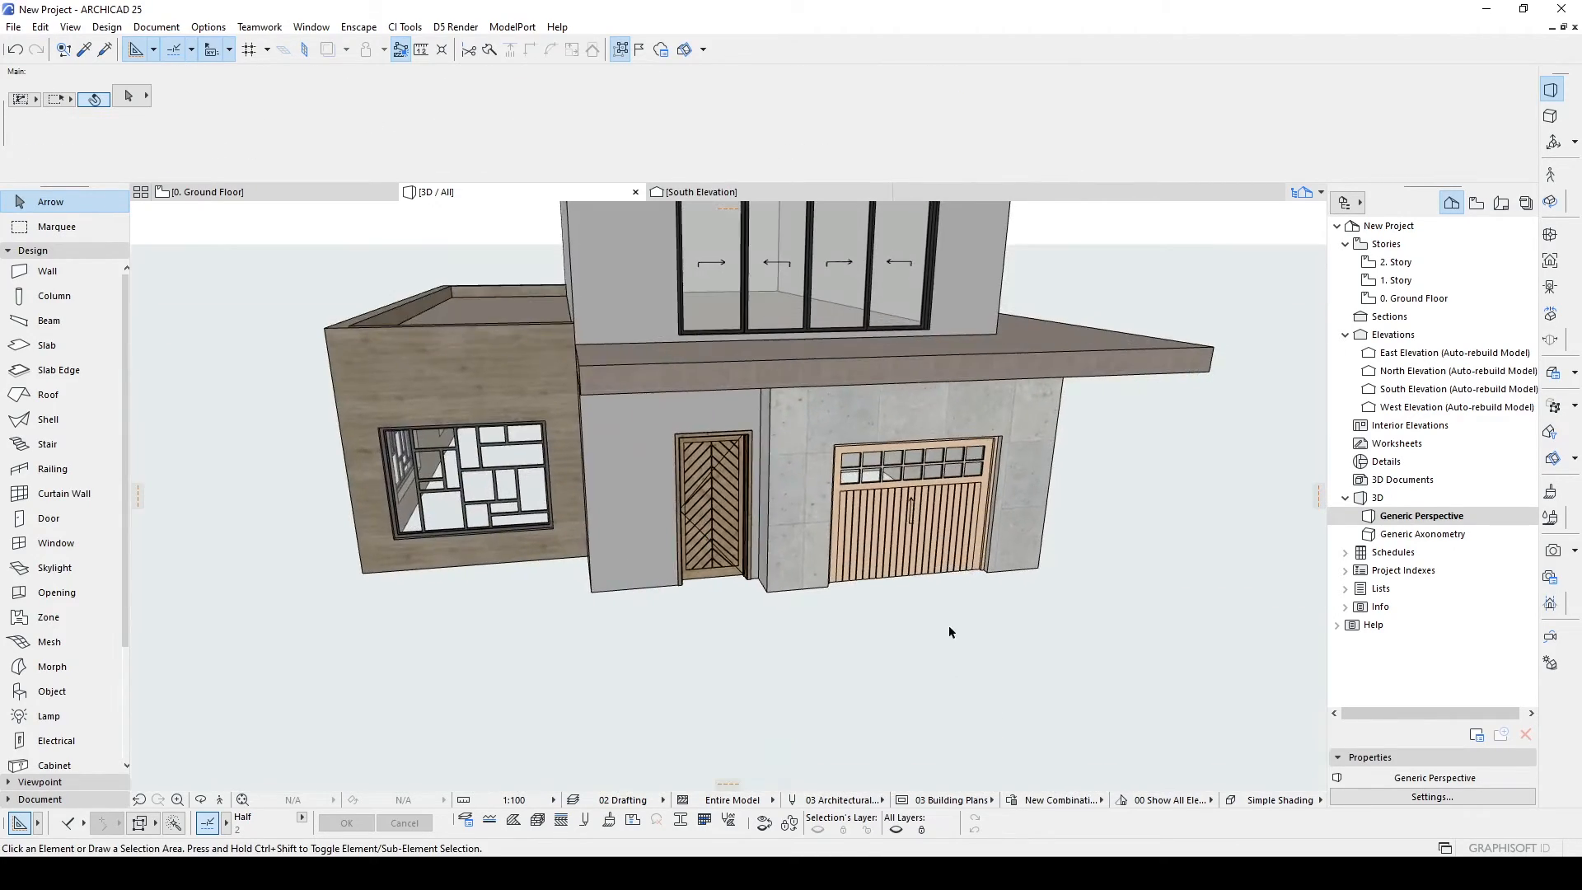
middle_drag(949, 632, 1012, 728)
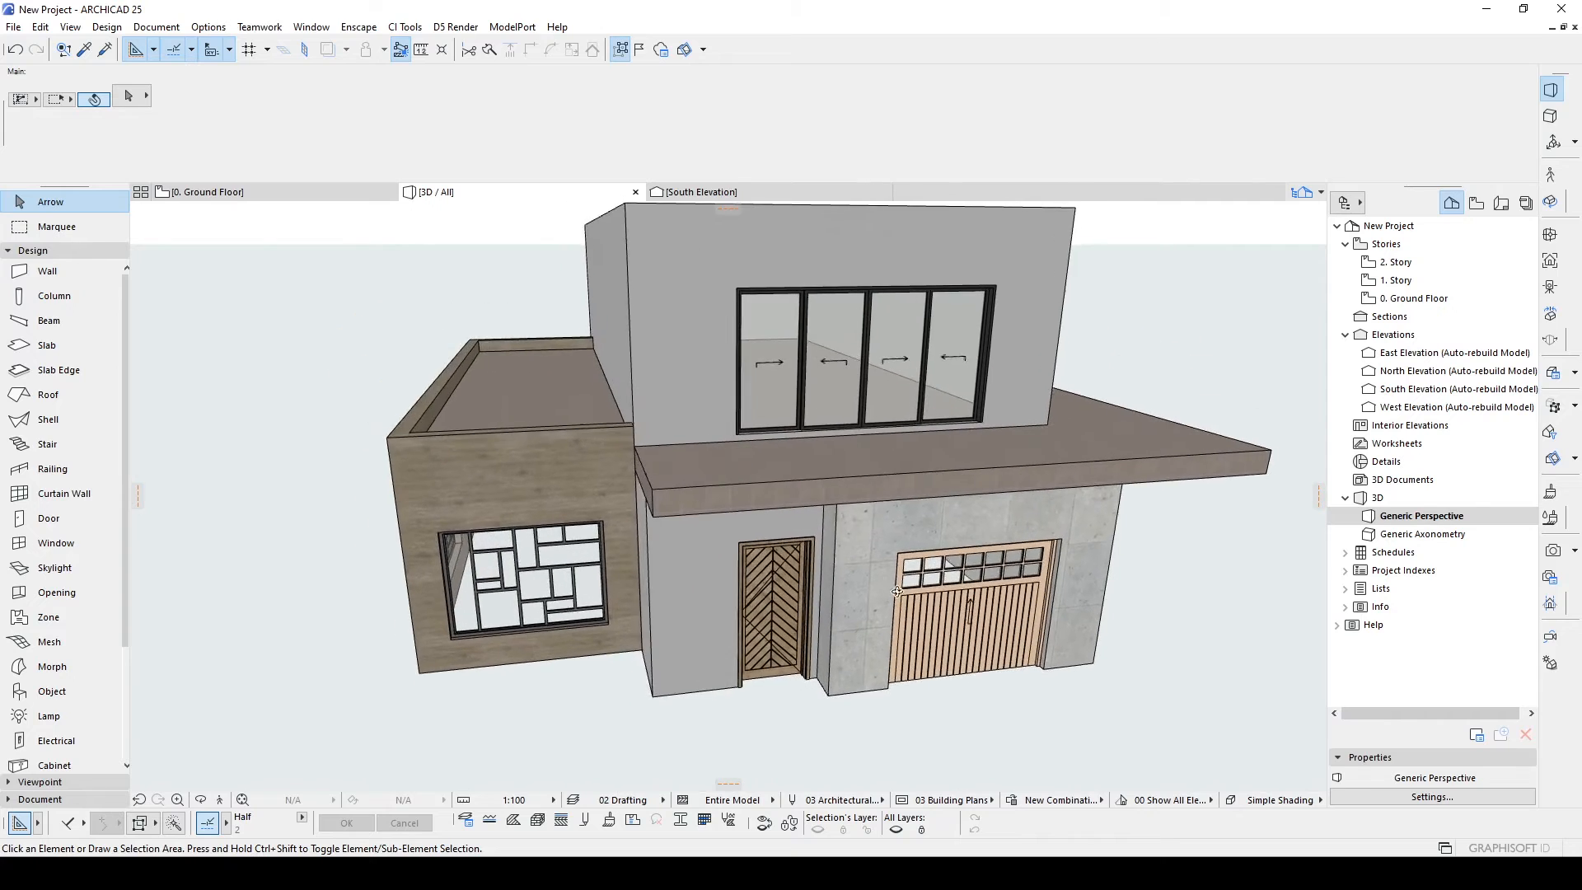
scroll(907, 700, down, 2)
shift+middle_drag(795, 541, 948, 496)
shift+middle_drag(1075, 469, 891, 412)
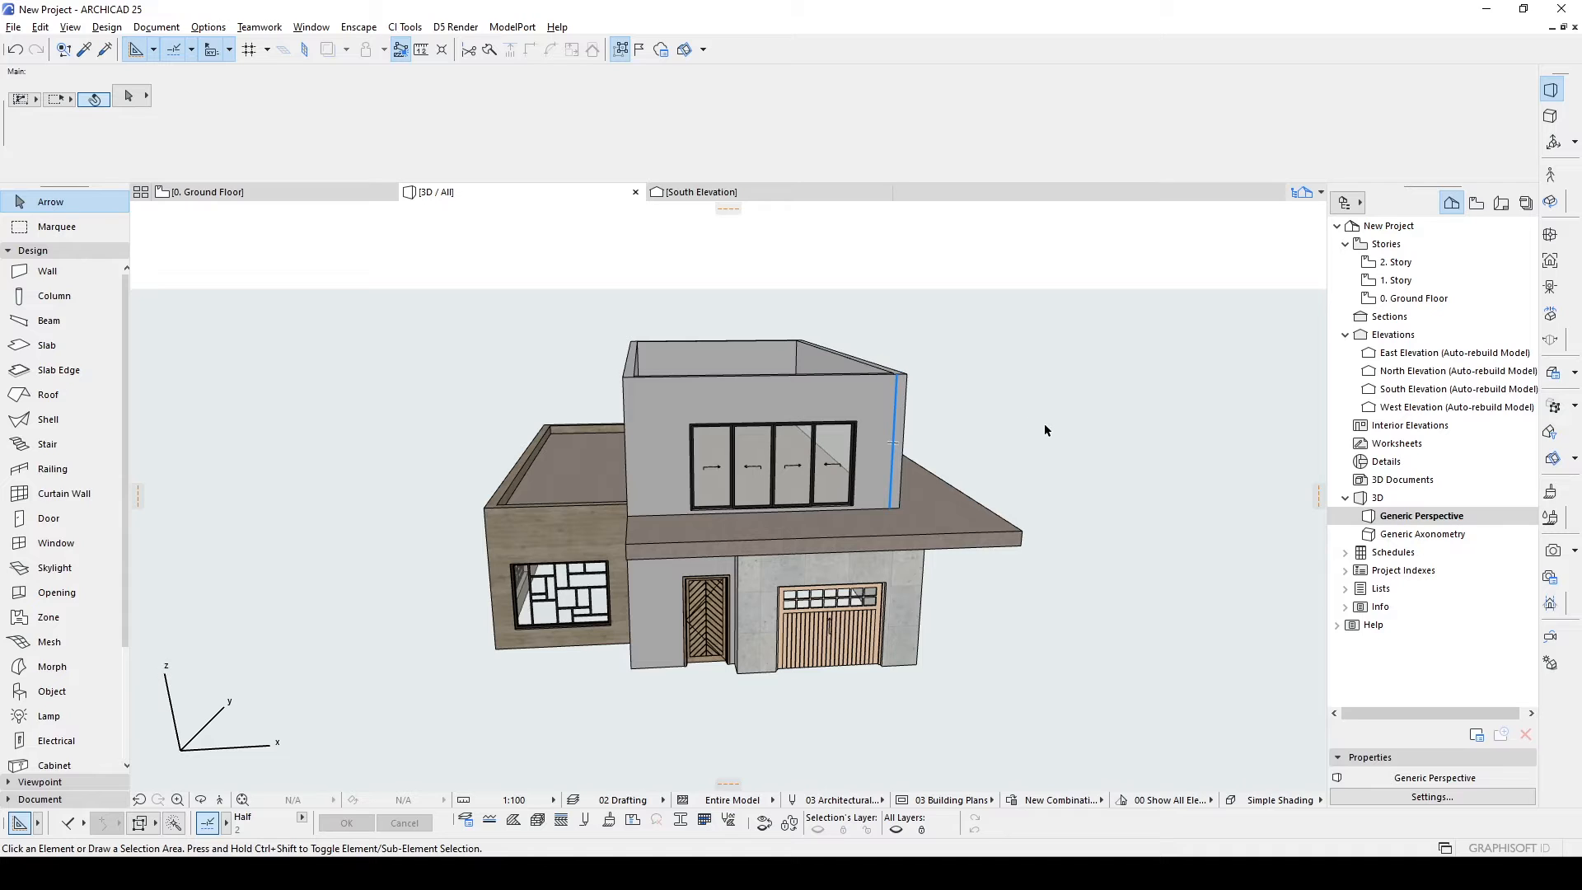
shift+middle_drag(1098, 475, 826, 393)
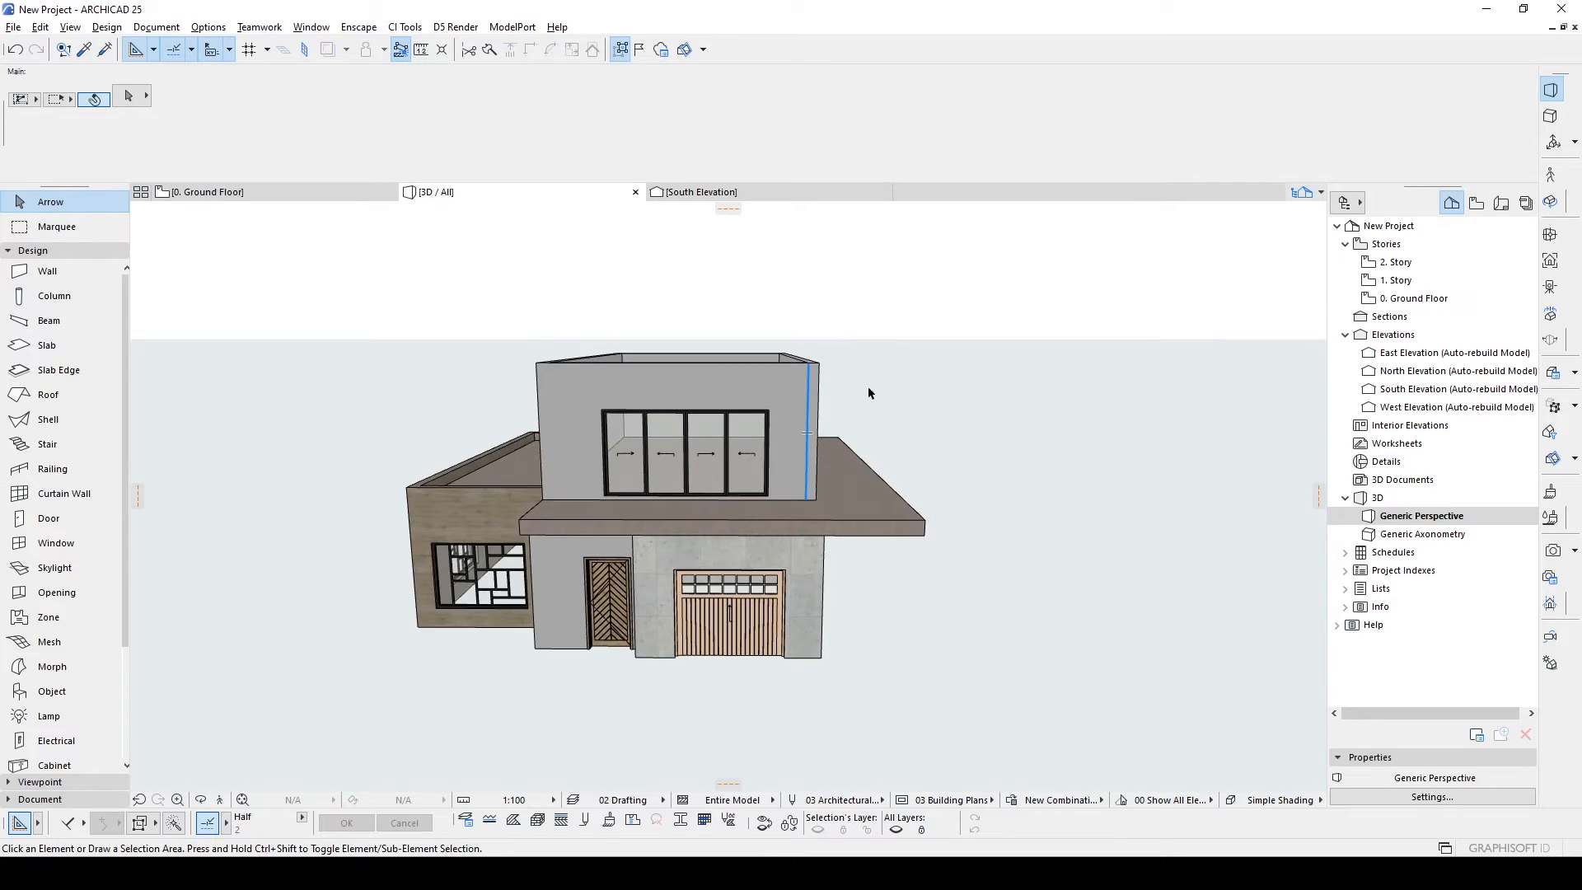
Open the Ground Floor plan and set the Marquee tool to cover all stories.
double_click(1476, 303)
scroll(984, 354, down, 3)
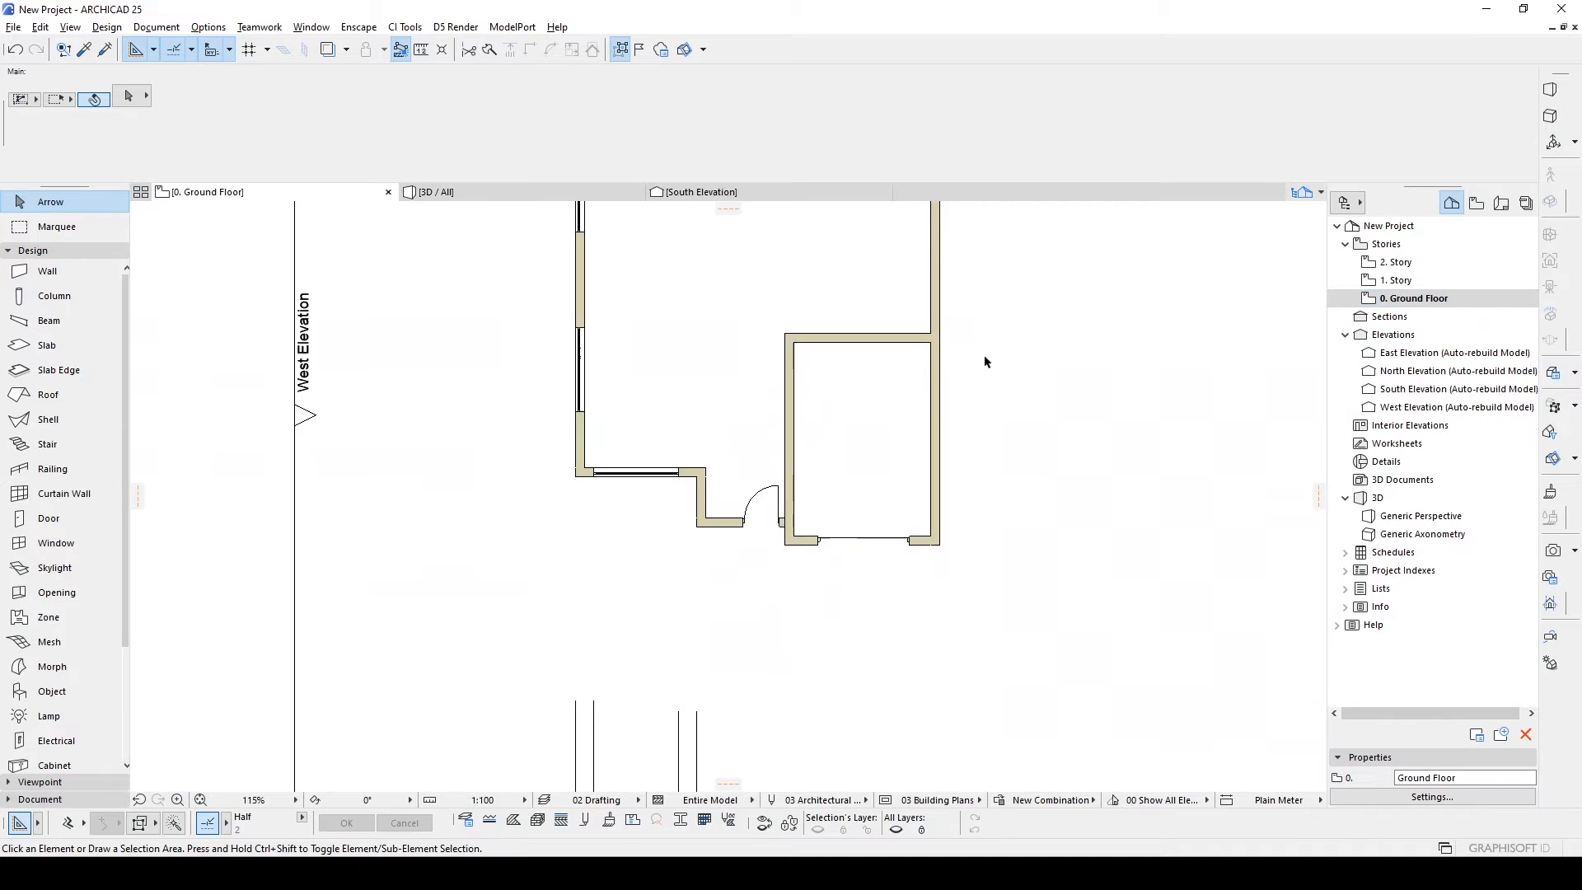
middle_drag(1062, 314, 1038, 399)
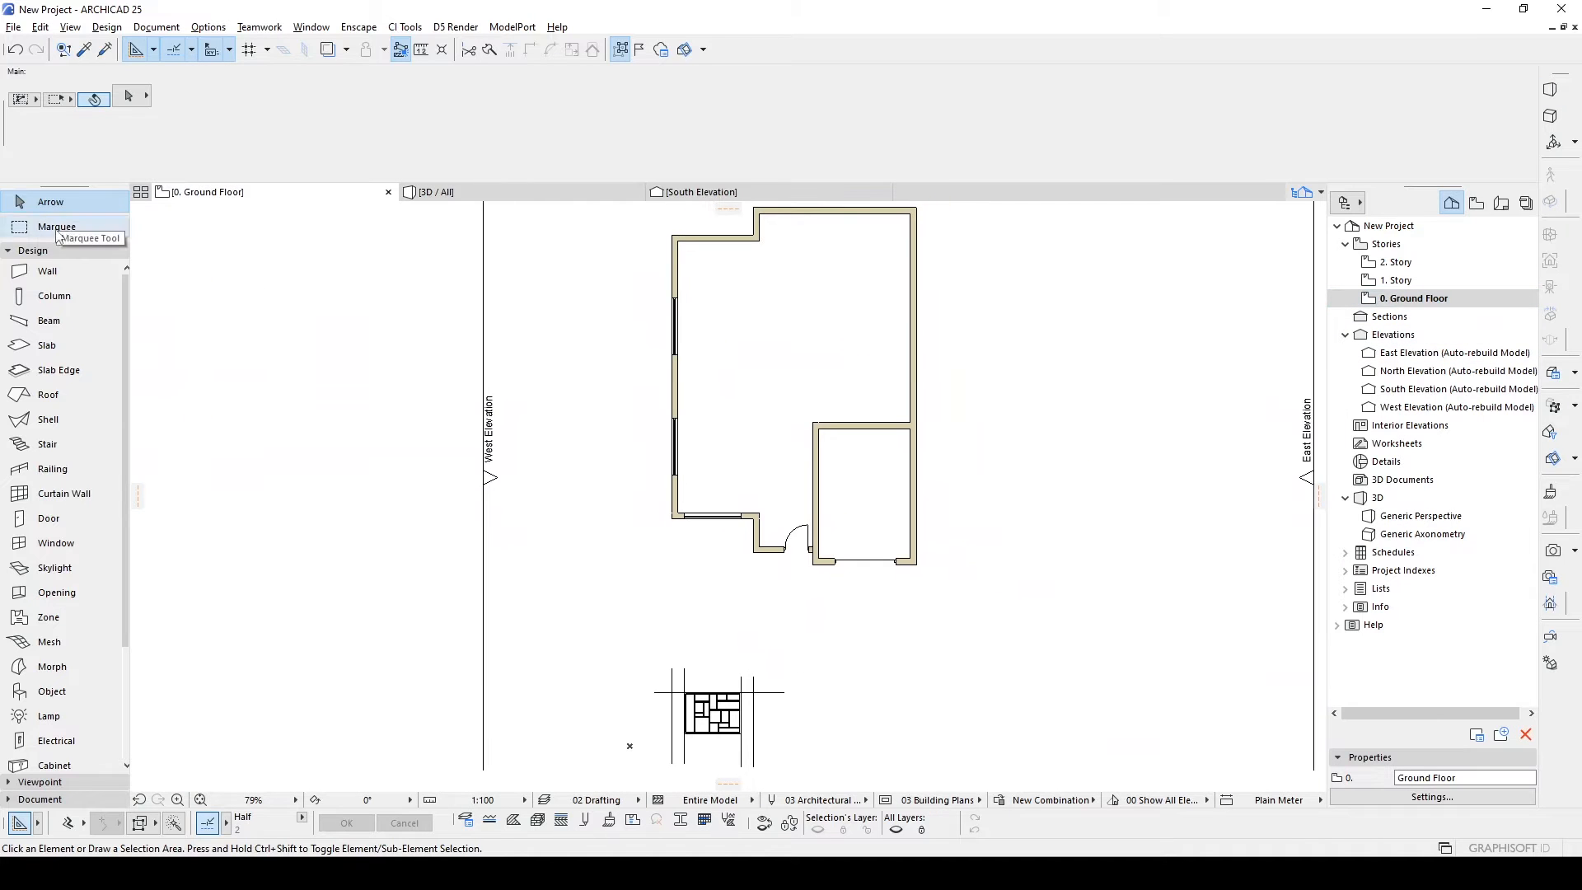
click(48, 235)
middle_drag(1165, 408, 1037, 429)
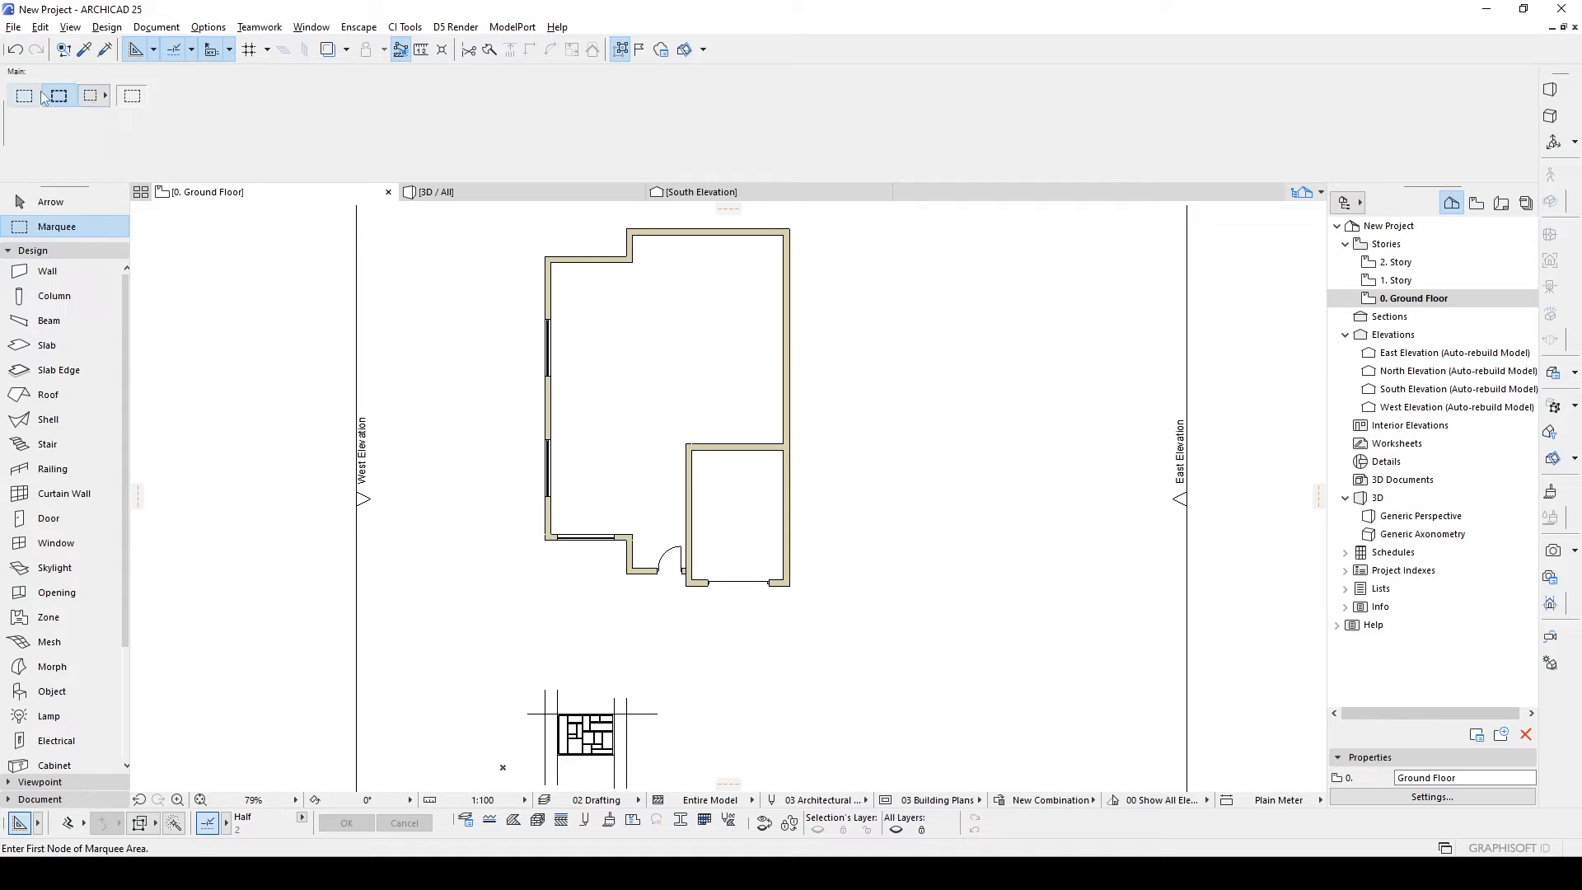
middle_drag(1046, 452, 1018, 492)
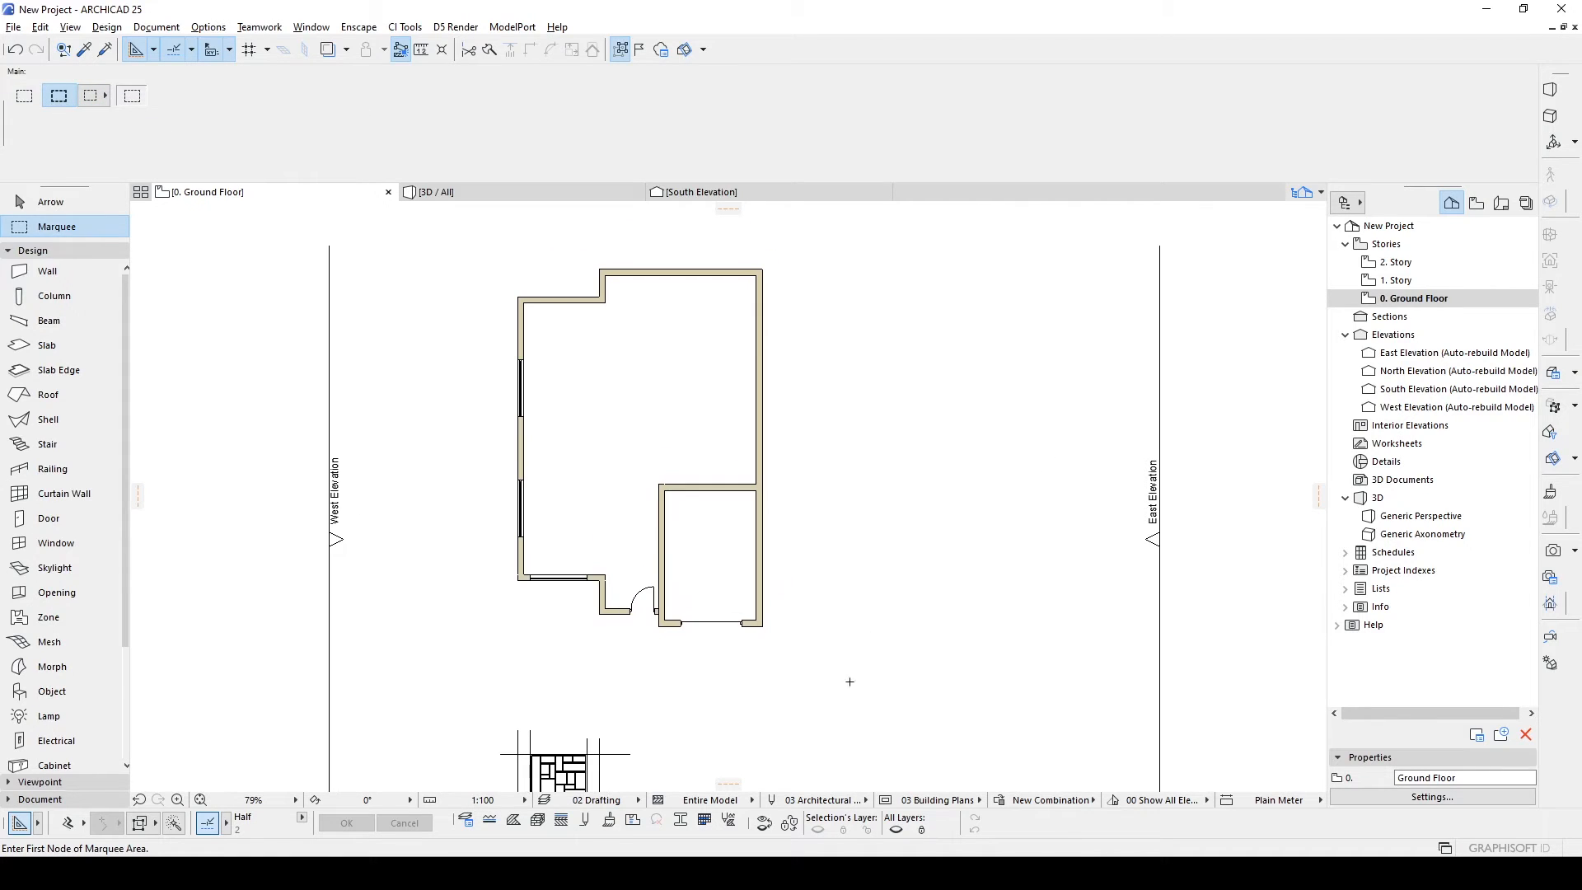
Enclose the building's east side in a marquee from north to south and stretch it eastward by 300 at 0°.
click(974, 651)
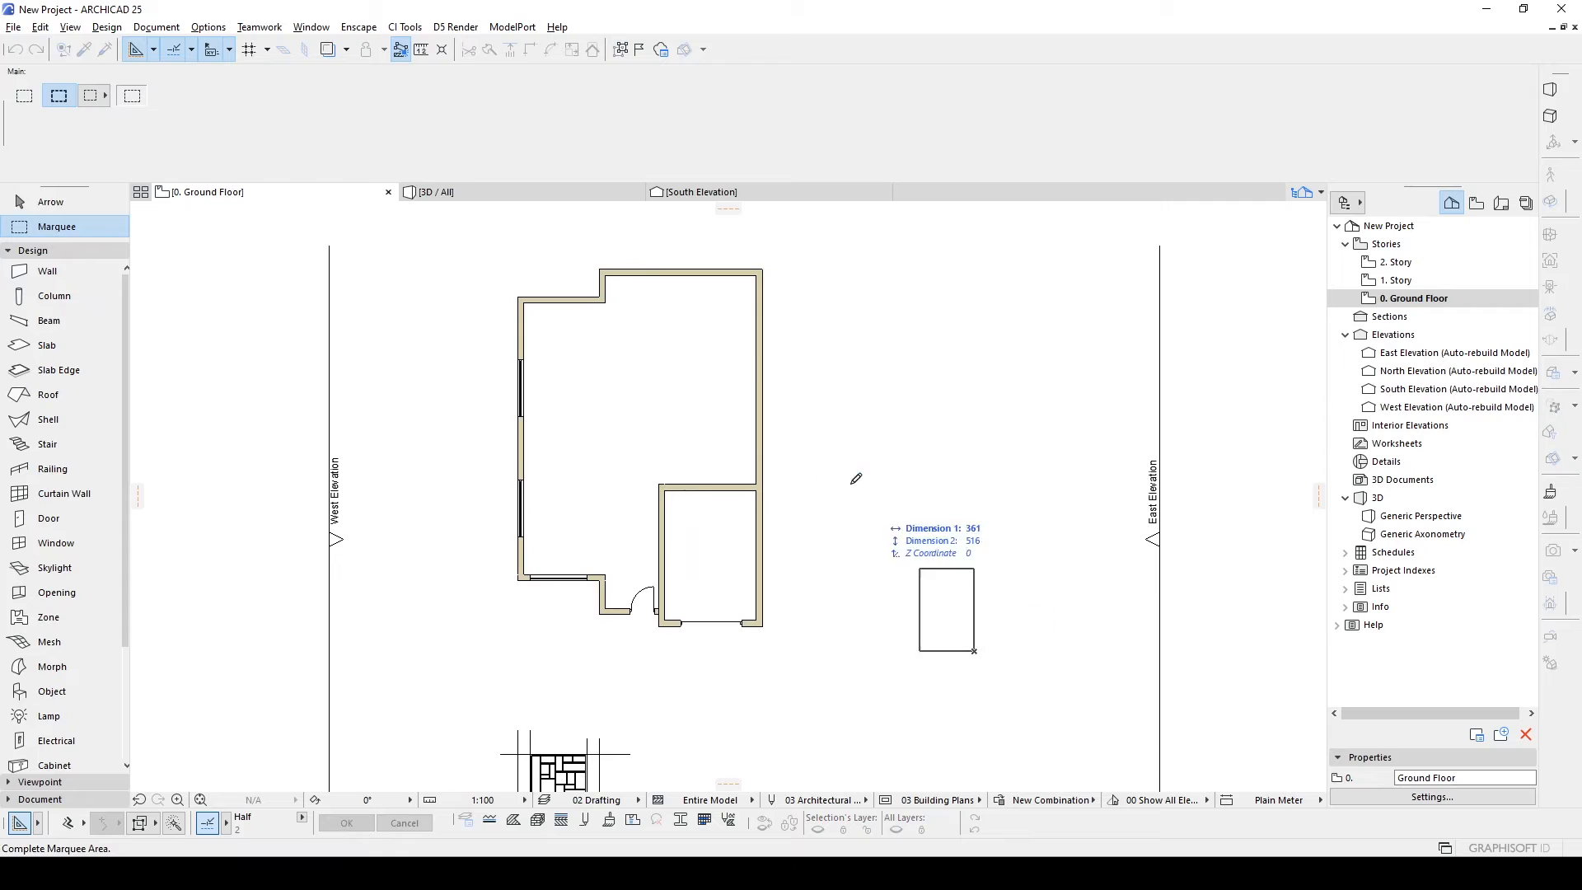
key(Escape)
click(697, 231)
click(1035, 714)
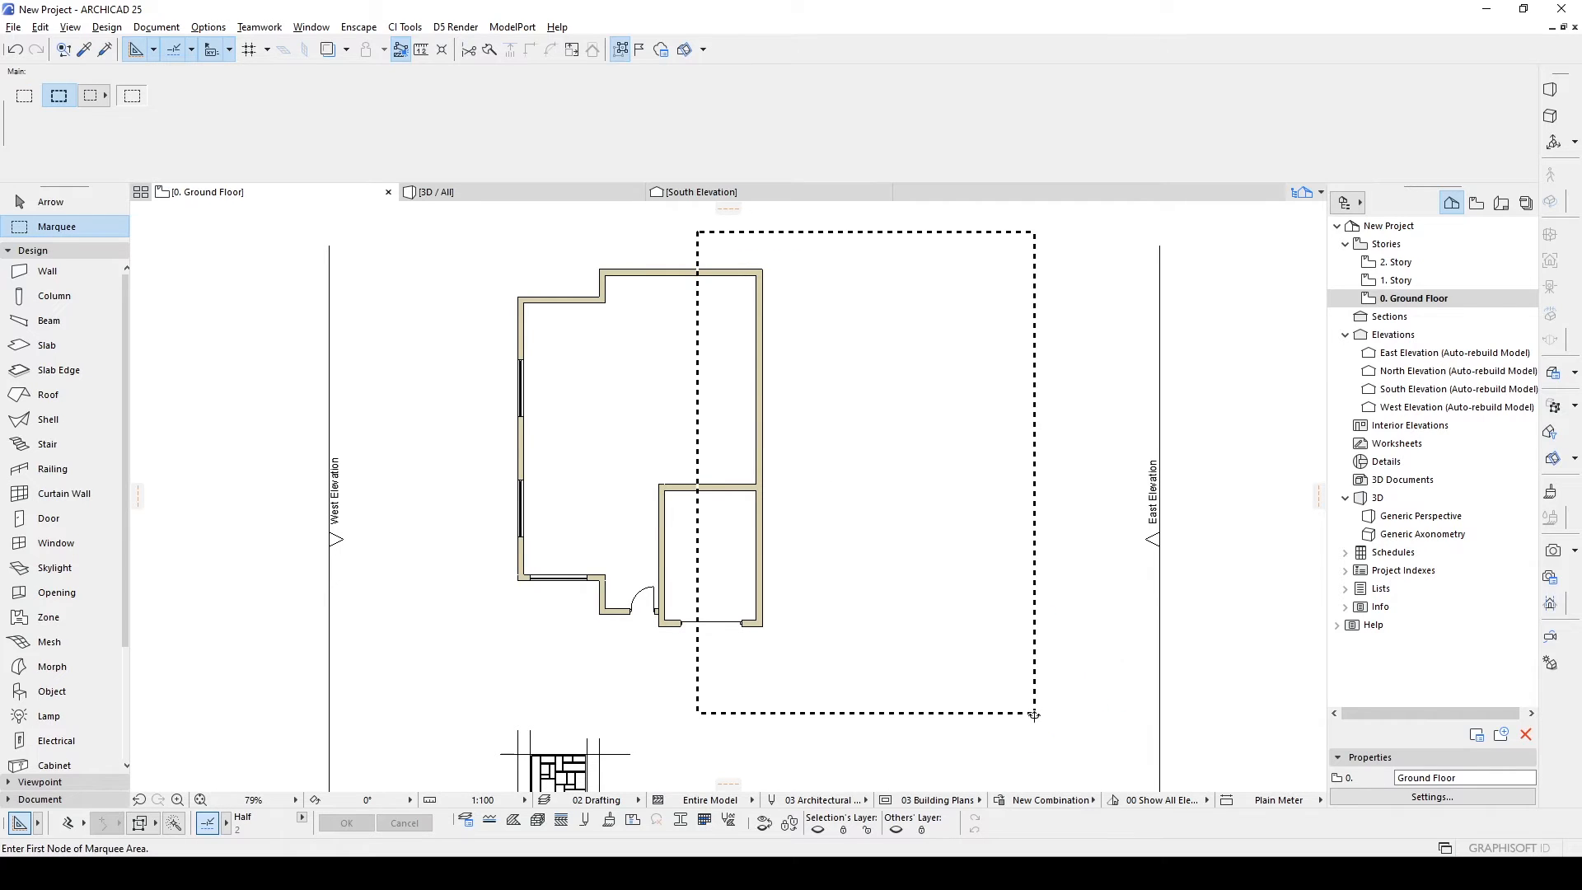
click(811, 396)
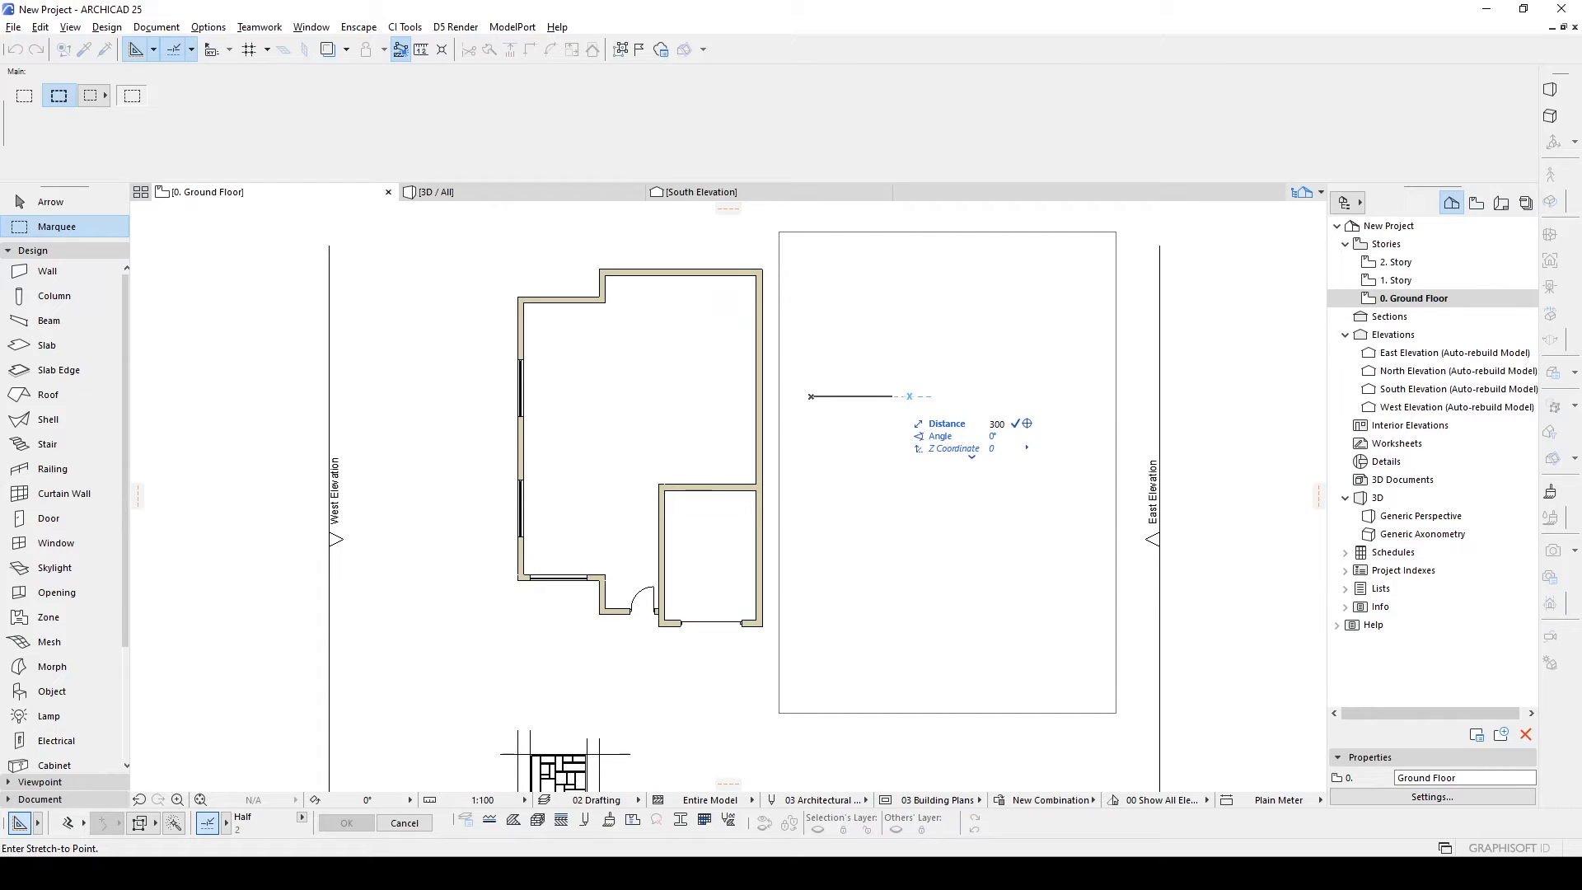
key(Return)
key(Escape)
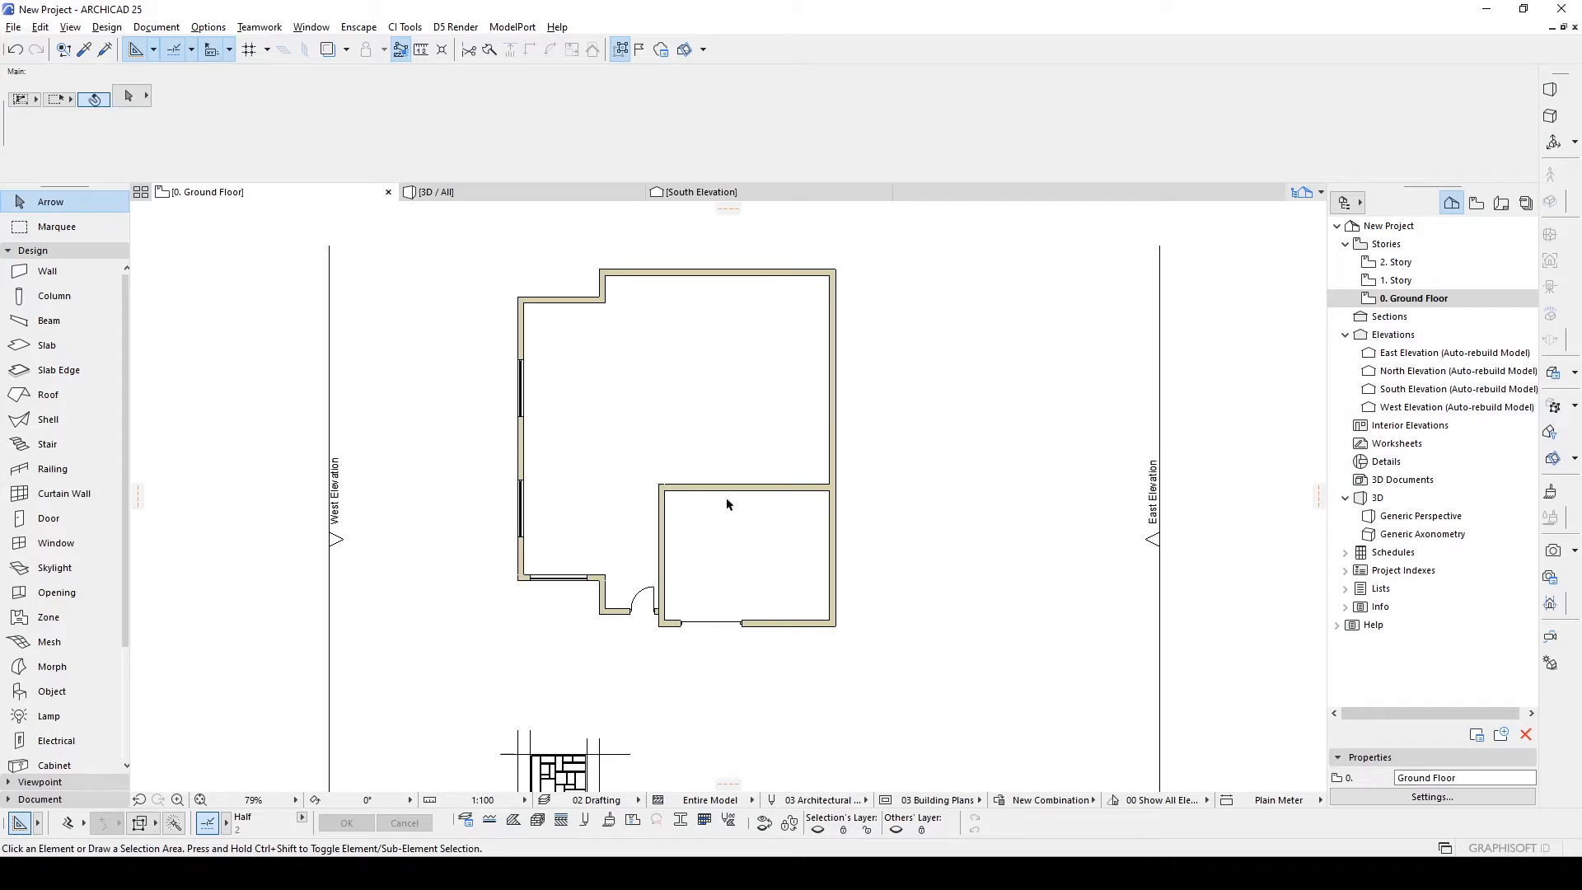
Set the garage door's width to 500 on the Ground Floor plan.
click(744, 624)
scroll(743, 626, up, 4)
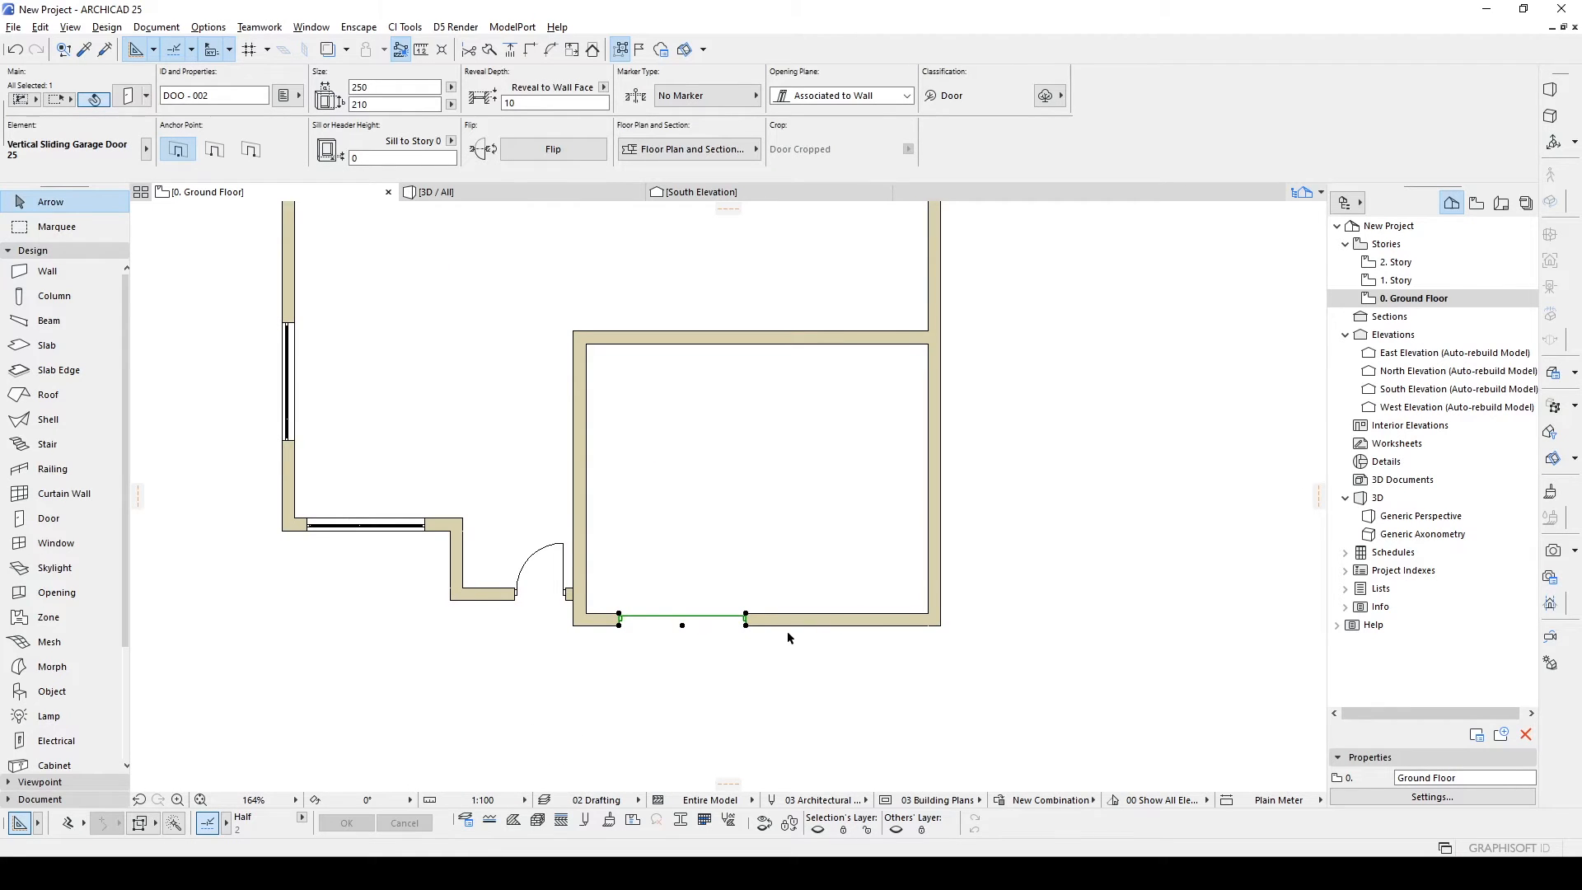
click(396, 86)
text(500)
key(Return)
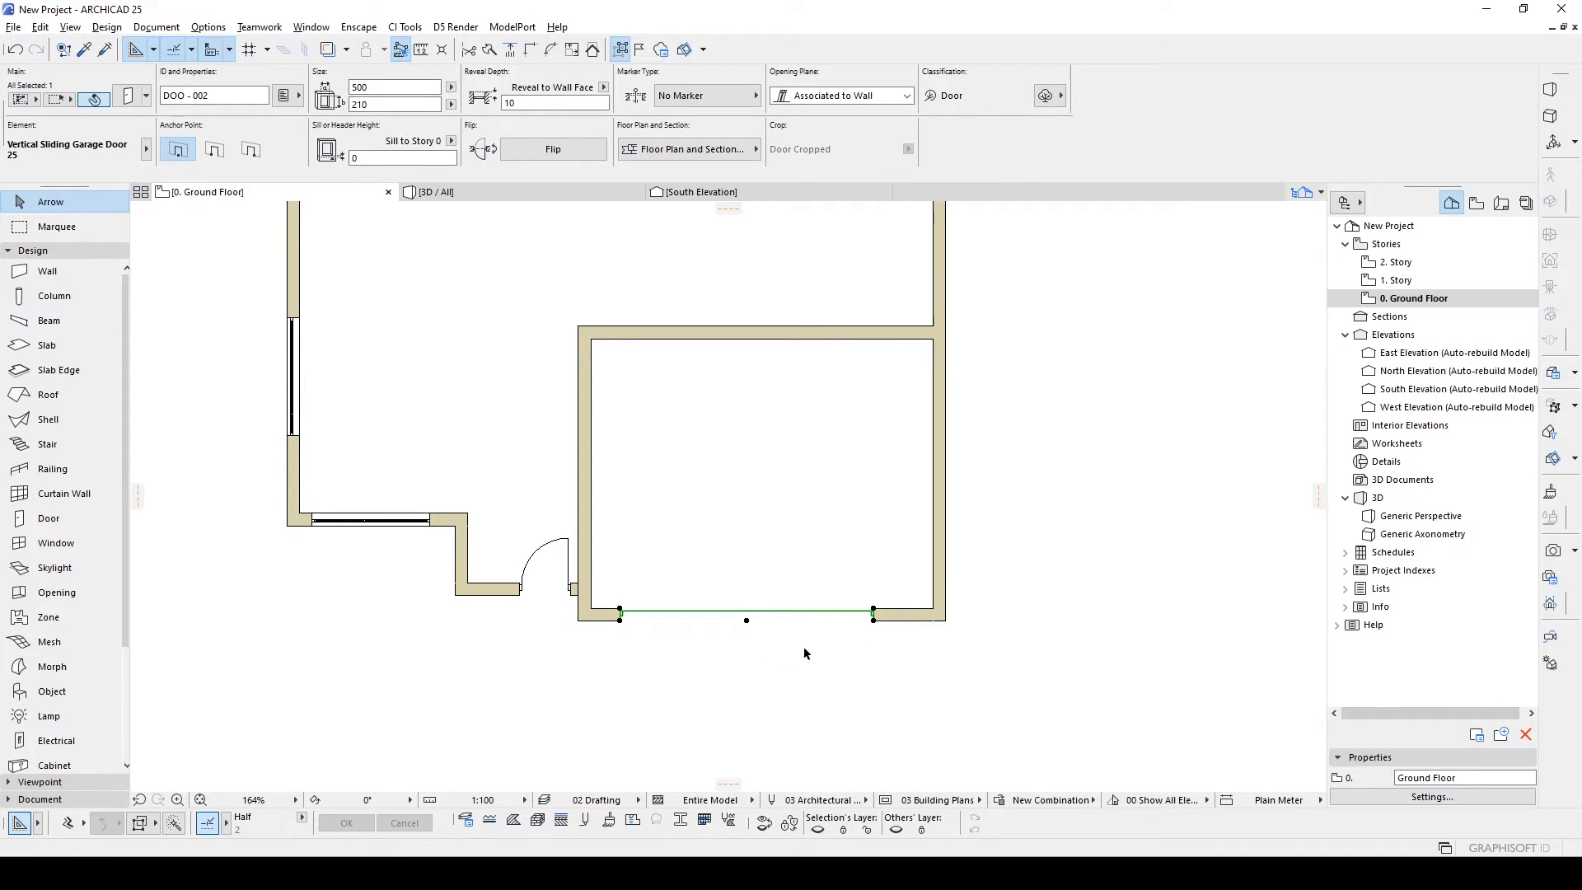
Move the garage door along its wall to the middle of the garage's front wall.
click(747, 620)
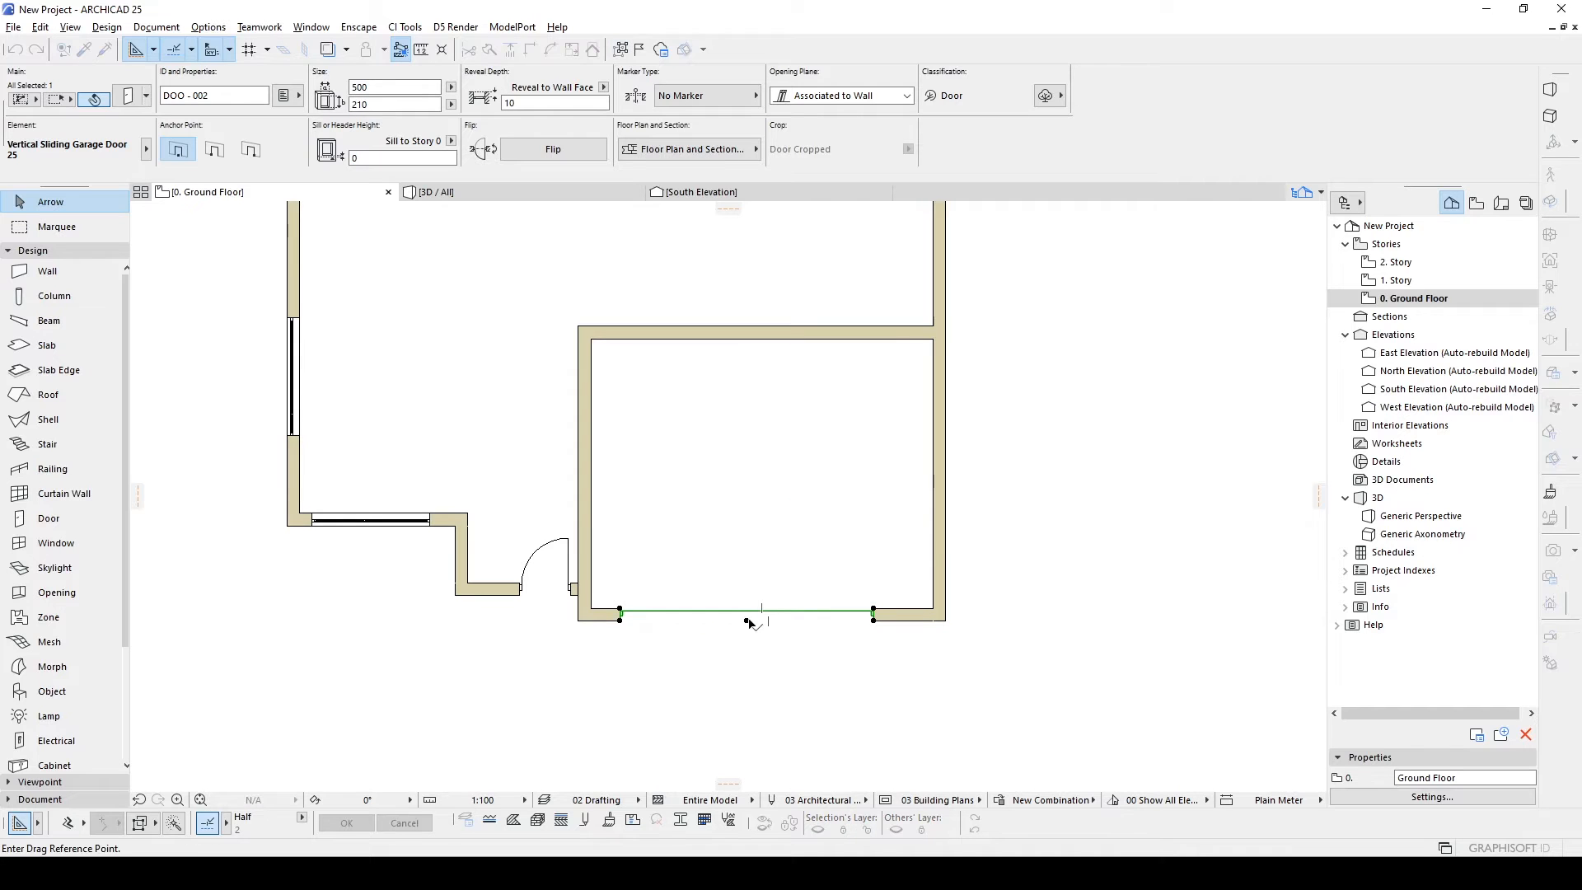
click(762, 618)
click(801, 654)
scroll(801, 654, down, 3)
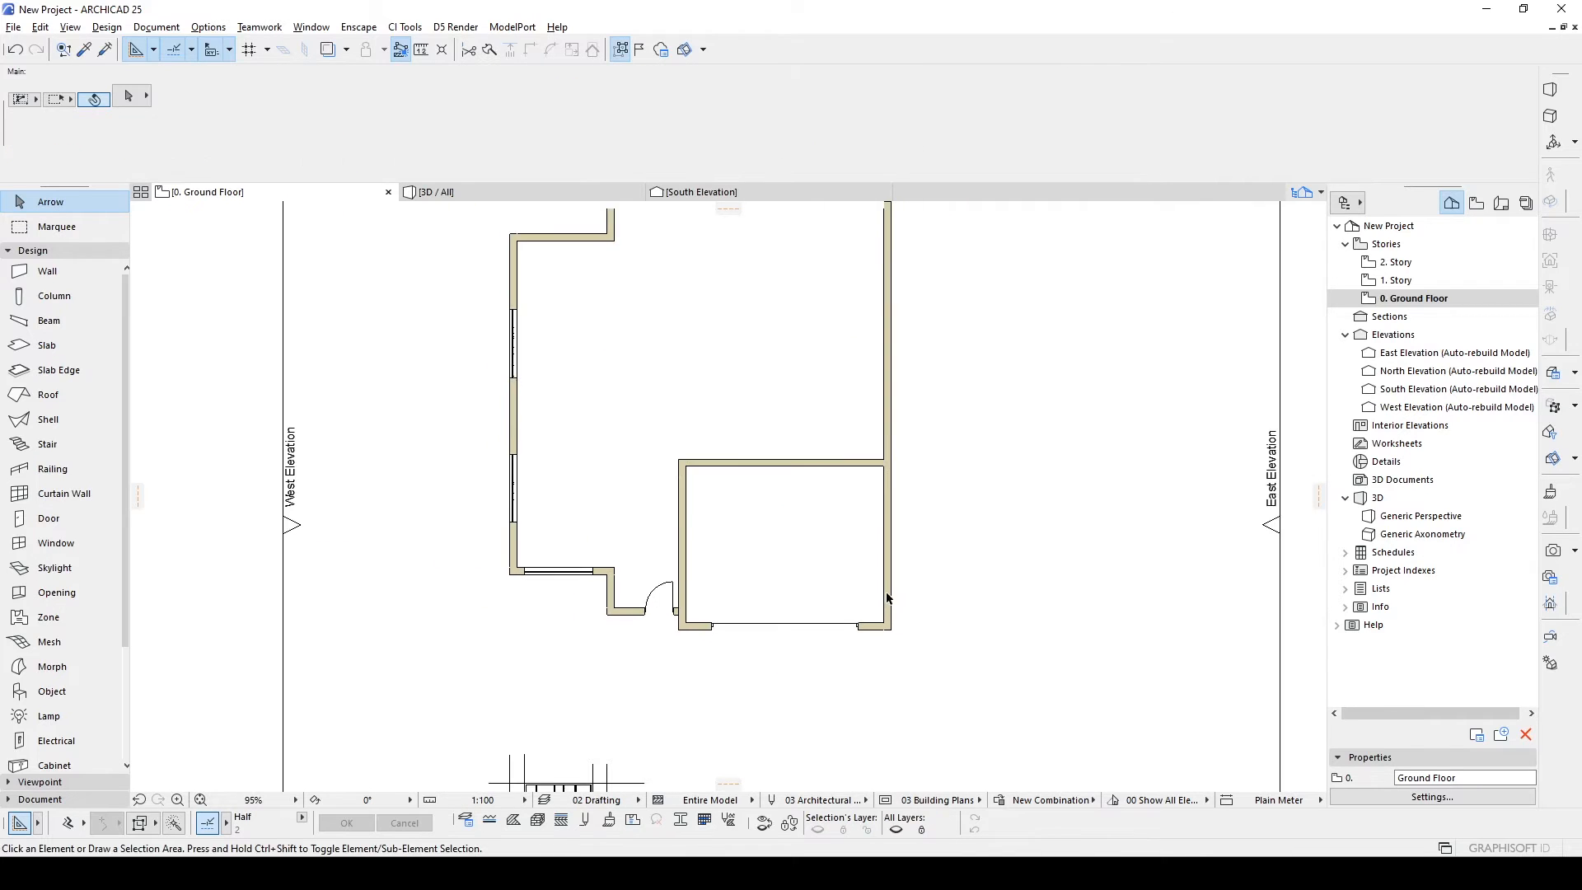
Set the garage door's width to 400 in the 3D view.
key(F3)
scroll(878, 585, down, 2)
shift+middle_drag(879, 587, 939, 597)
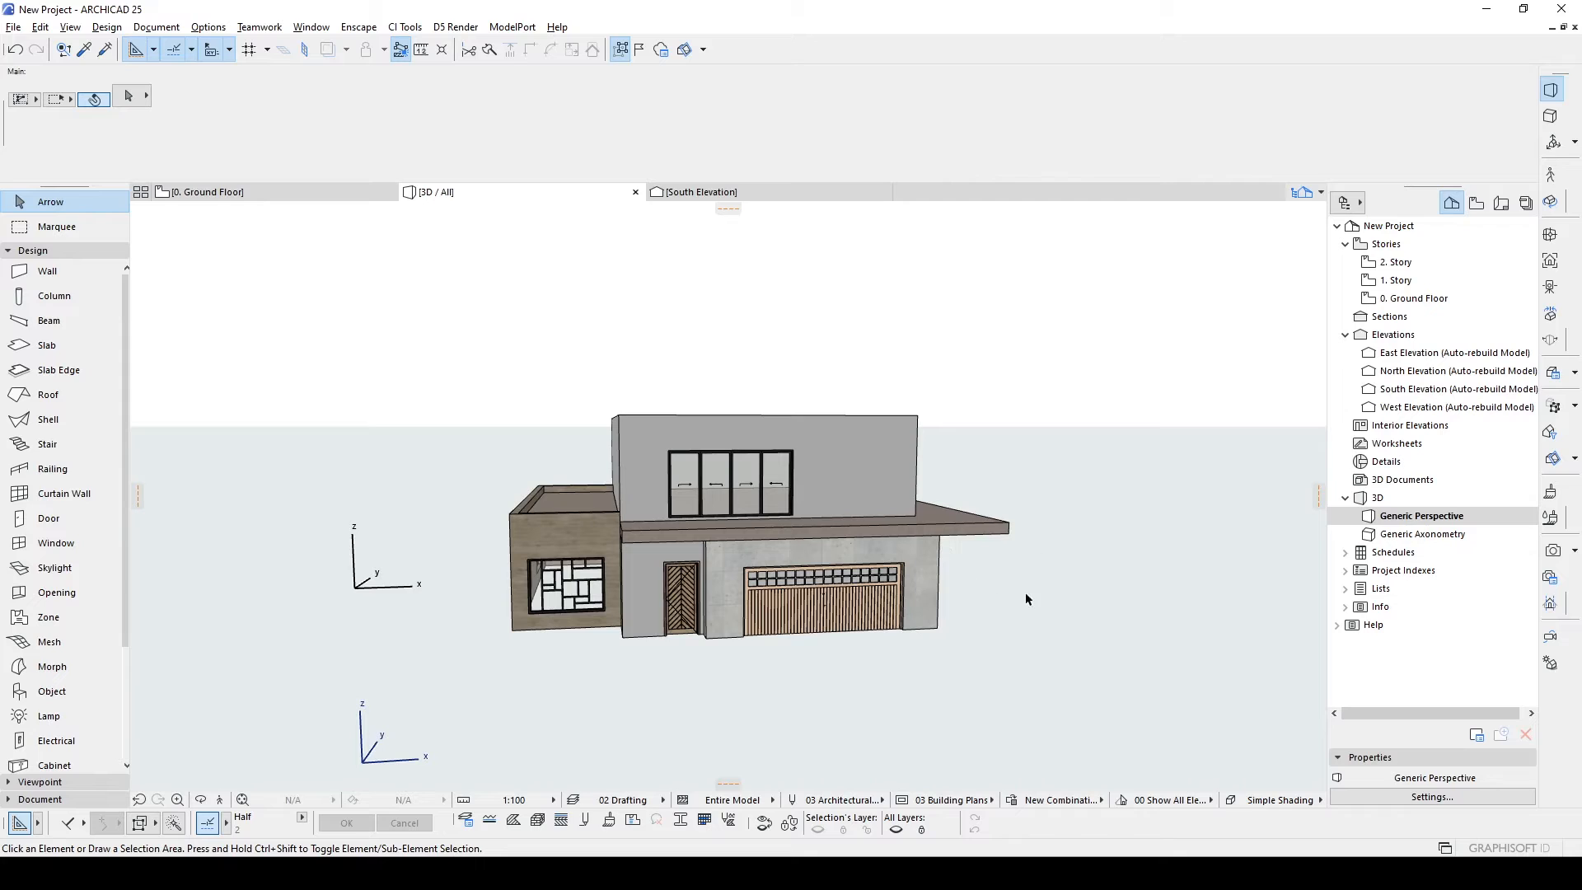
click(869, 598)
click(380, 88)
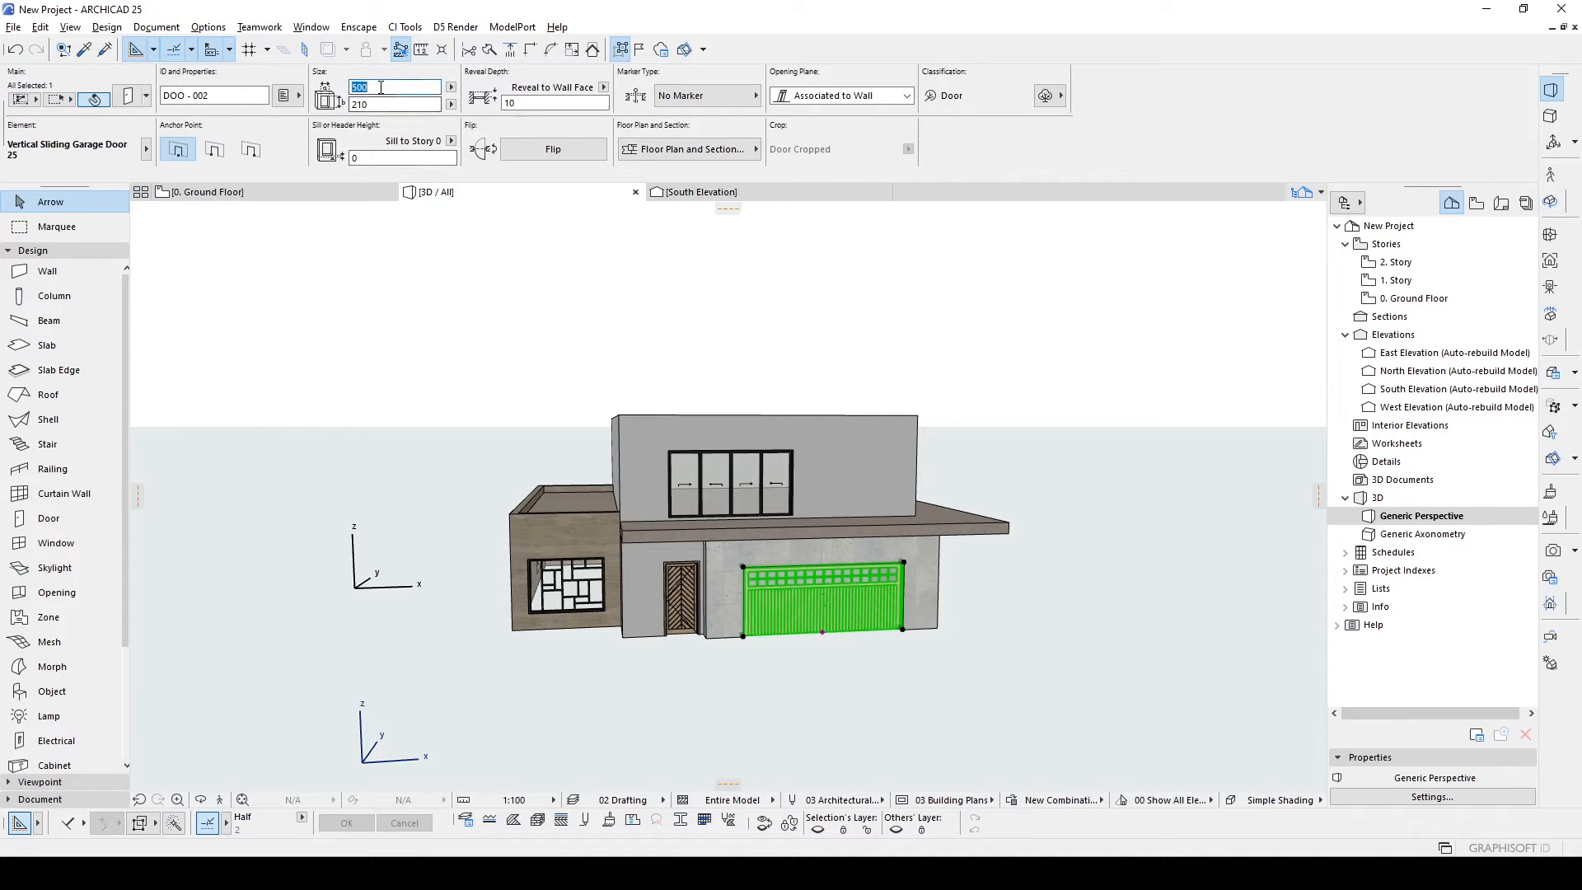
key(Return)
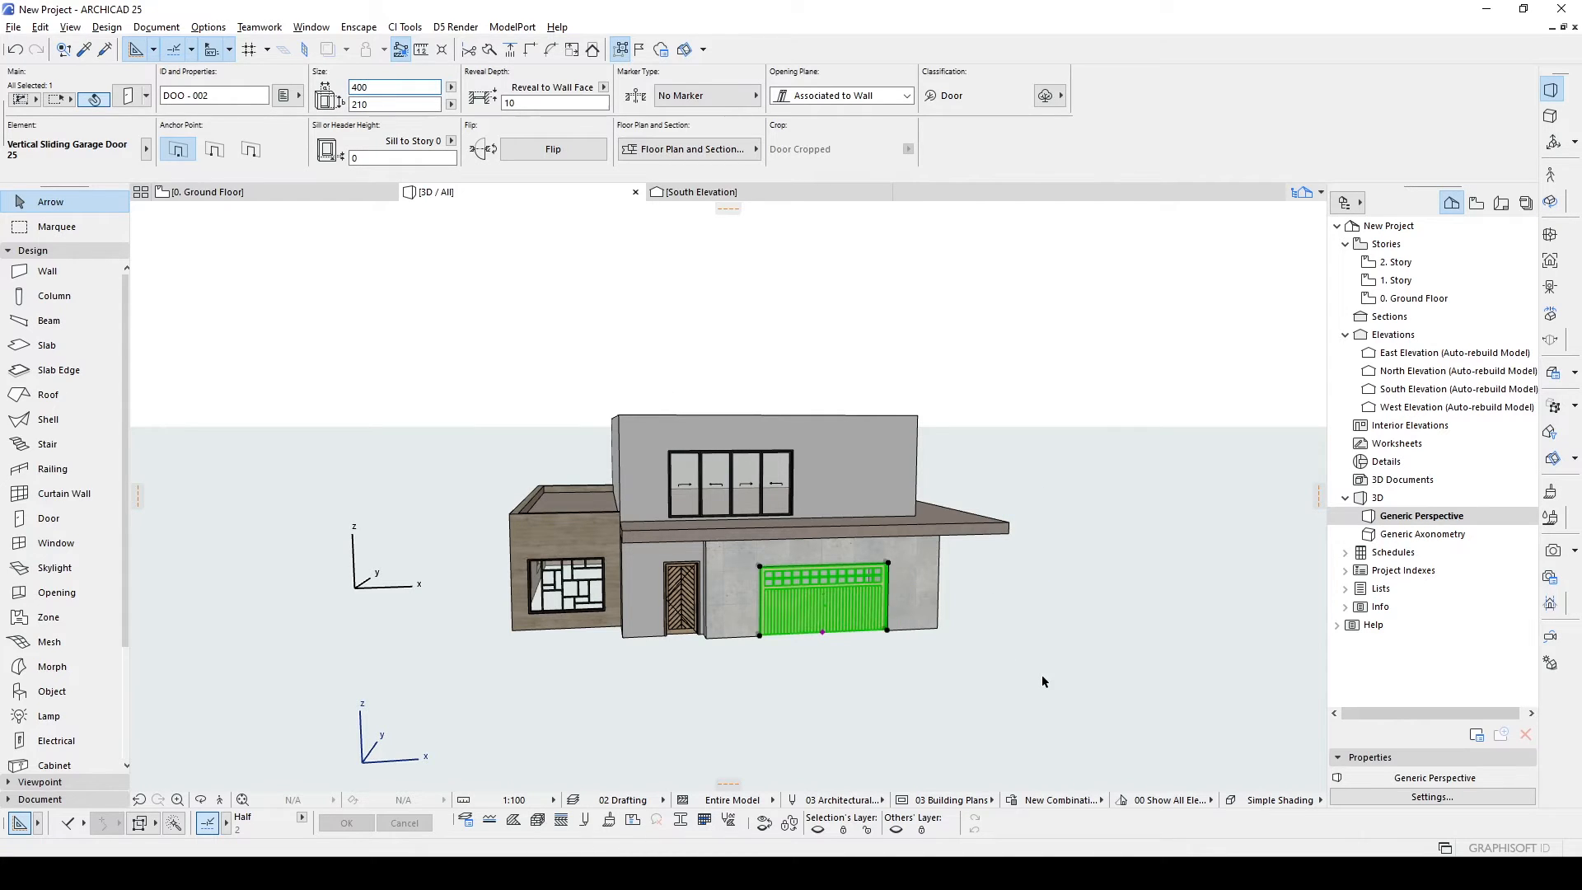
Set the garage door's width to 350 and shift it slightly along the wall toward the entrance door.
shift+middle_drag(1041, 676, 912, 696)
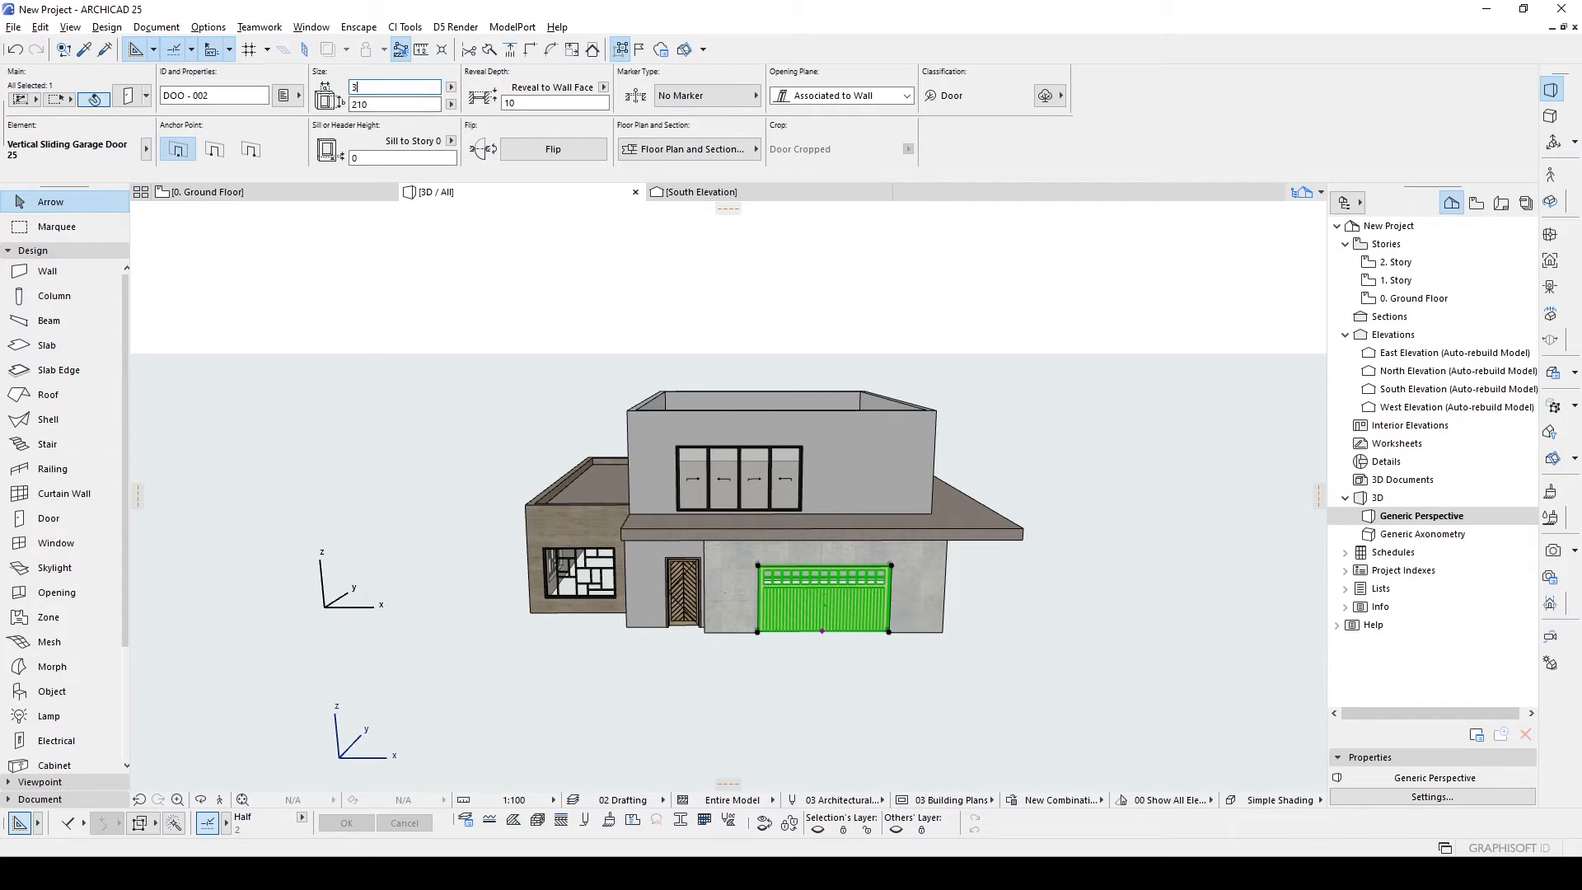
key(Return)
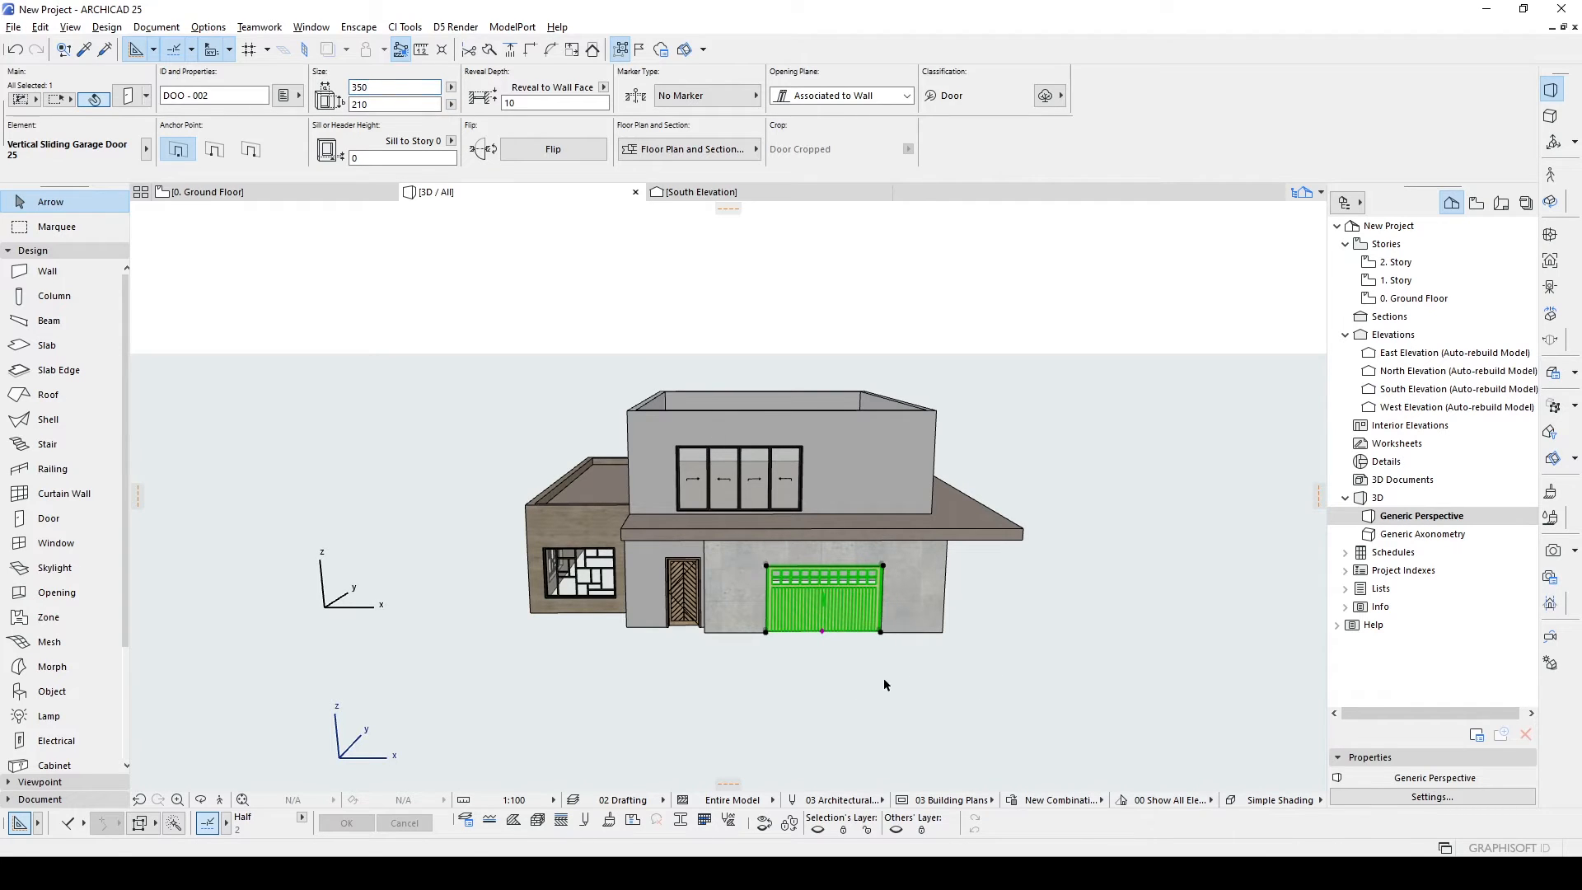
key(ctrl+d)
click(879, 678)
click(859, 680)
key(Escape)
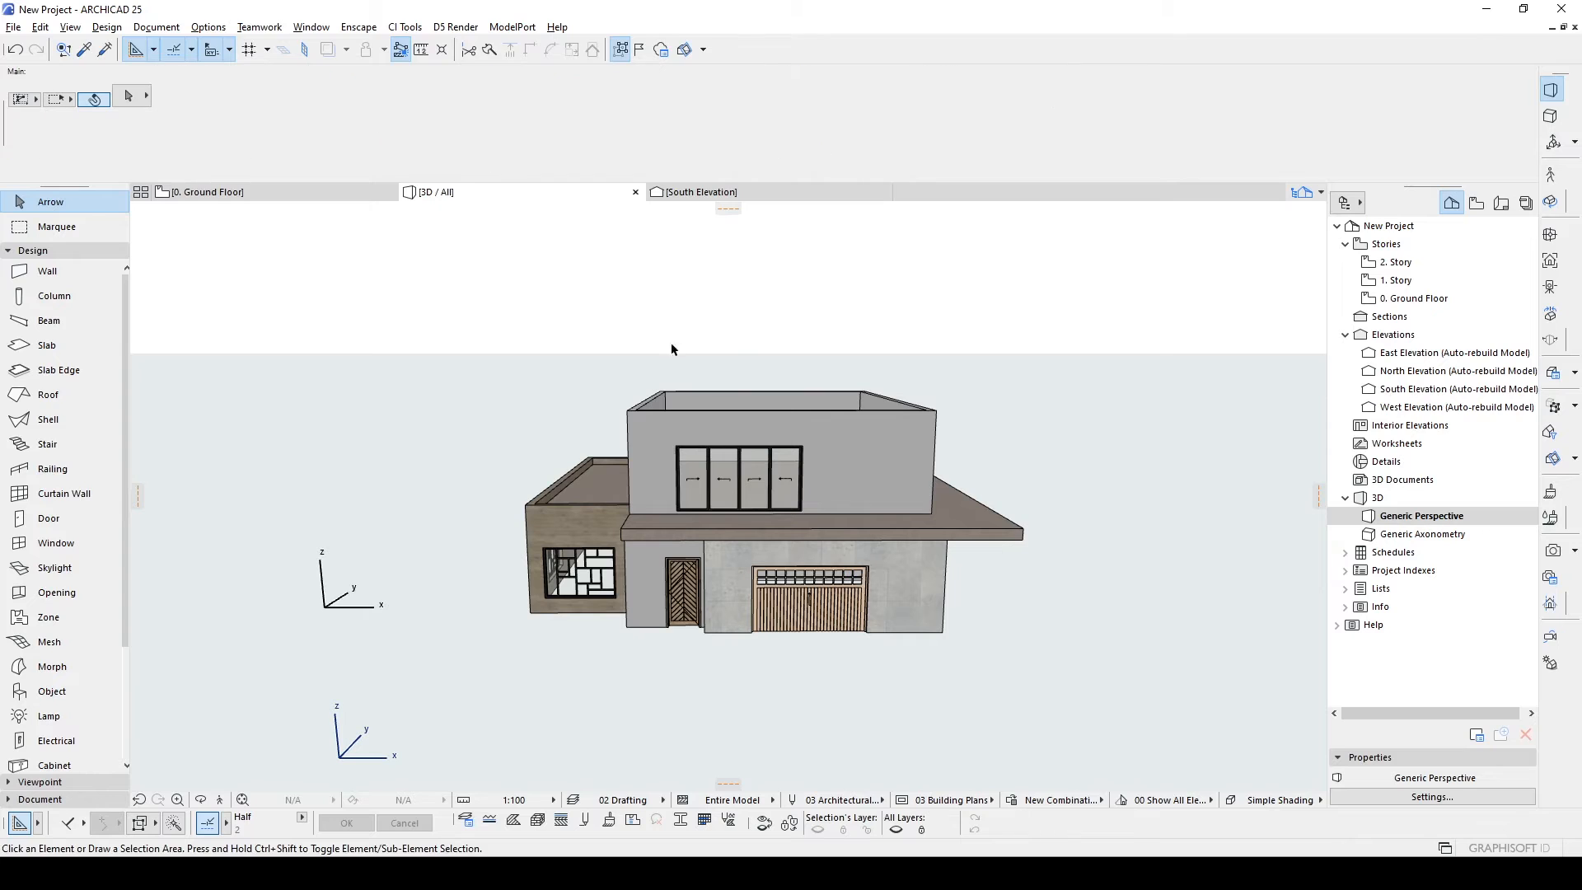
On the Ground Floor plan, enclose the building's east side in a marquee and stretch it westward at 180° to narrow the house.
click(313, 193)
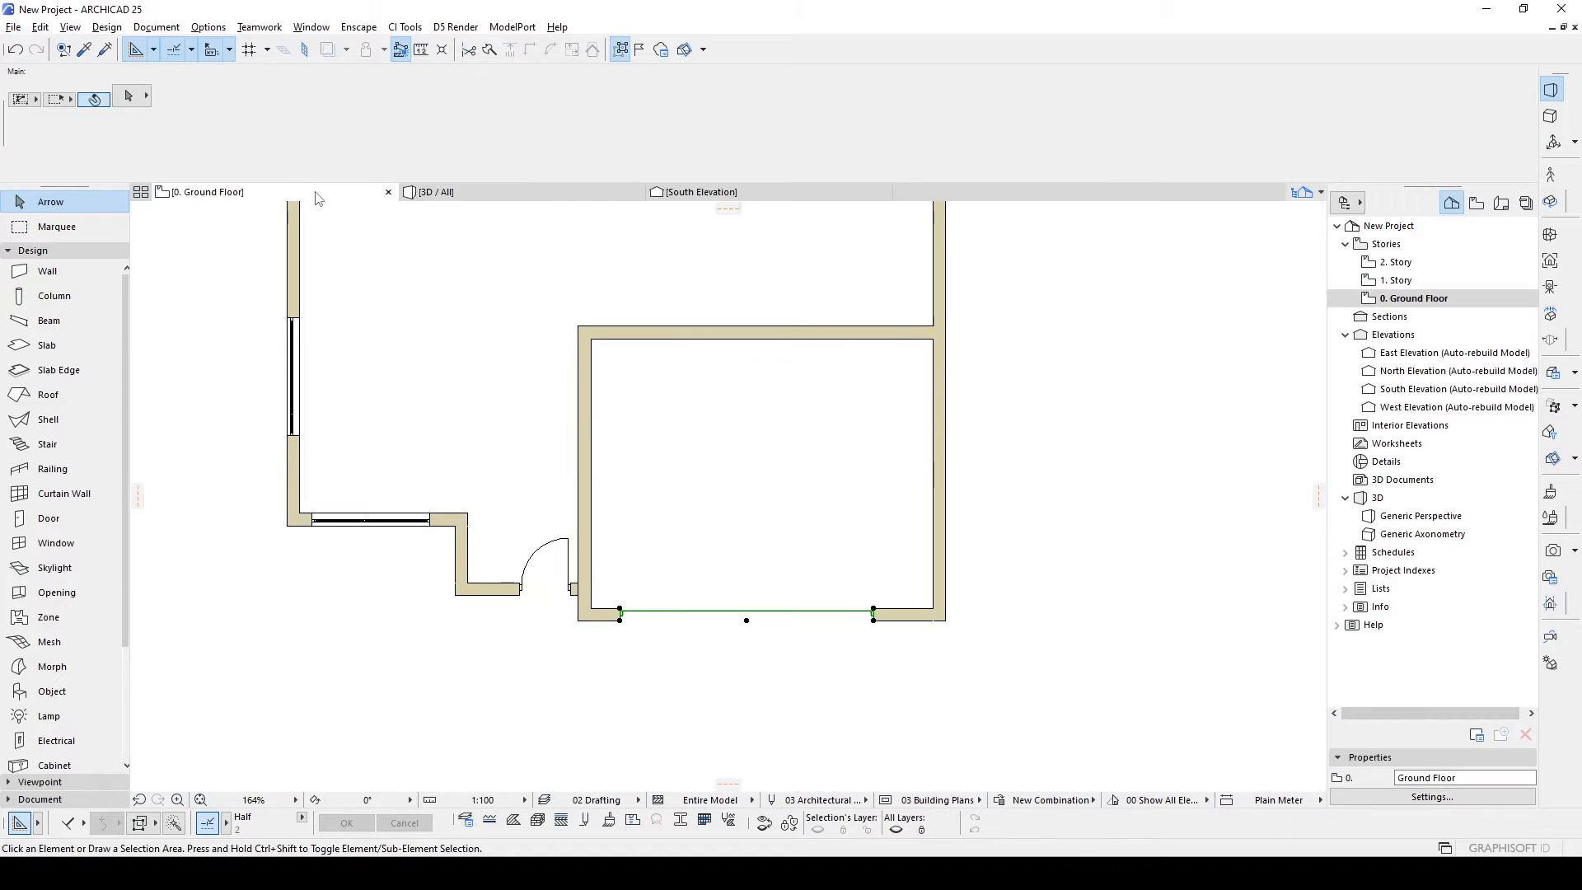
click(95, 230)
scroll(935, 371, down, 2)
click(962, 703)
click(828, 249)
key(ctrl+h)
click(765, 270)
key(Tab)
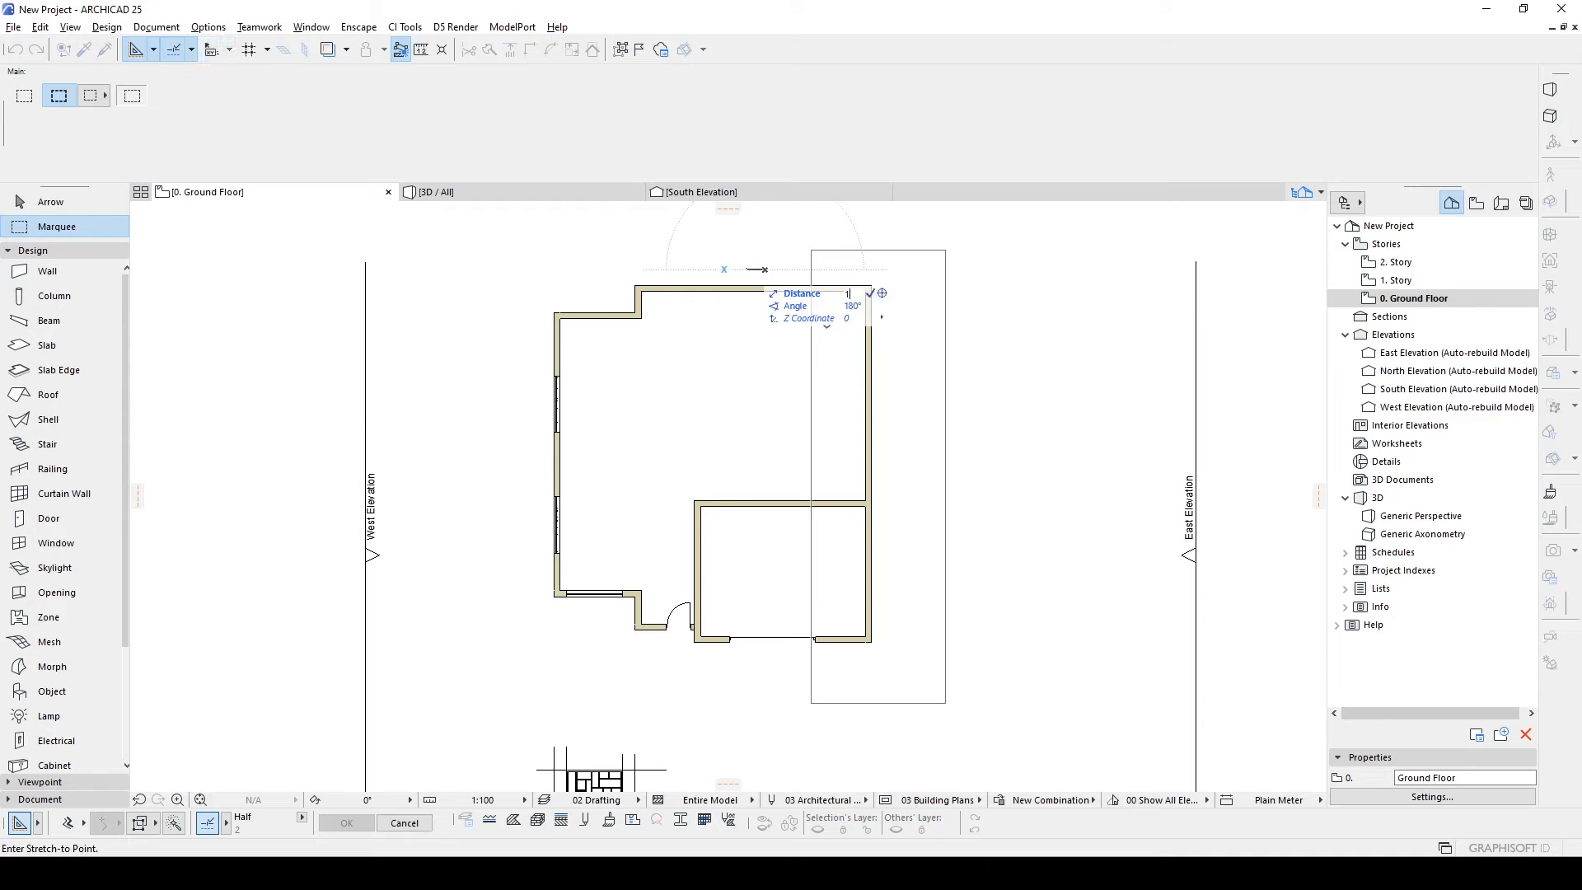
key(Return)
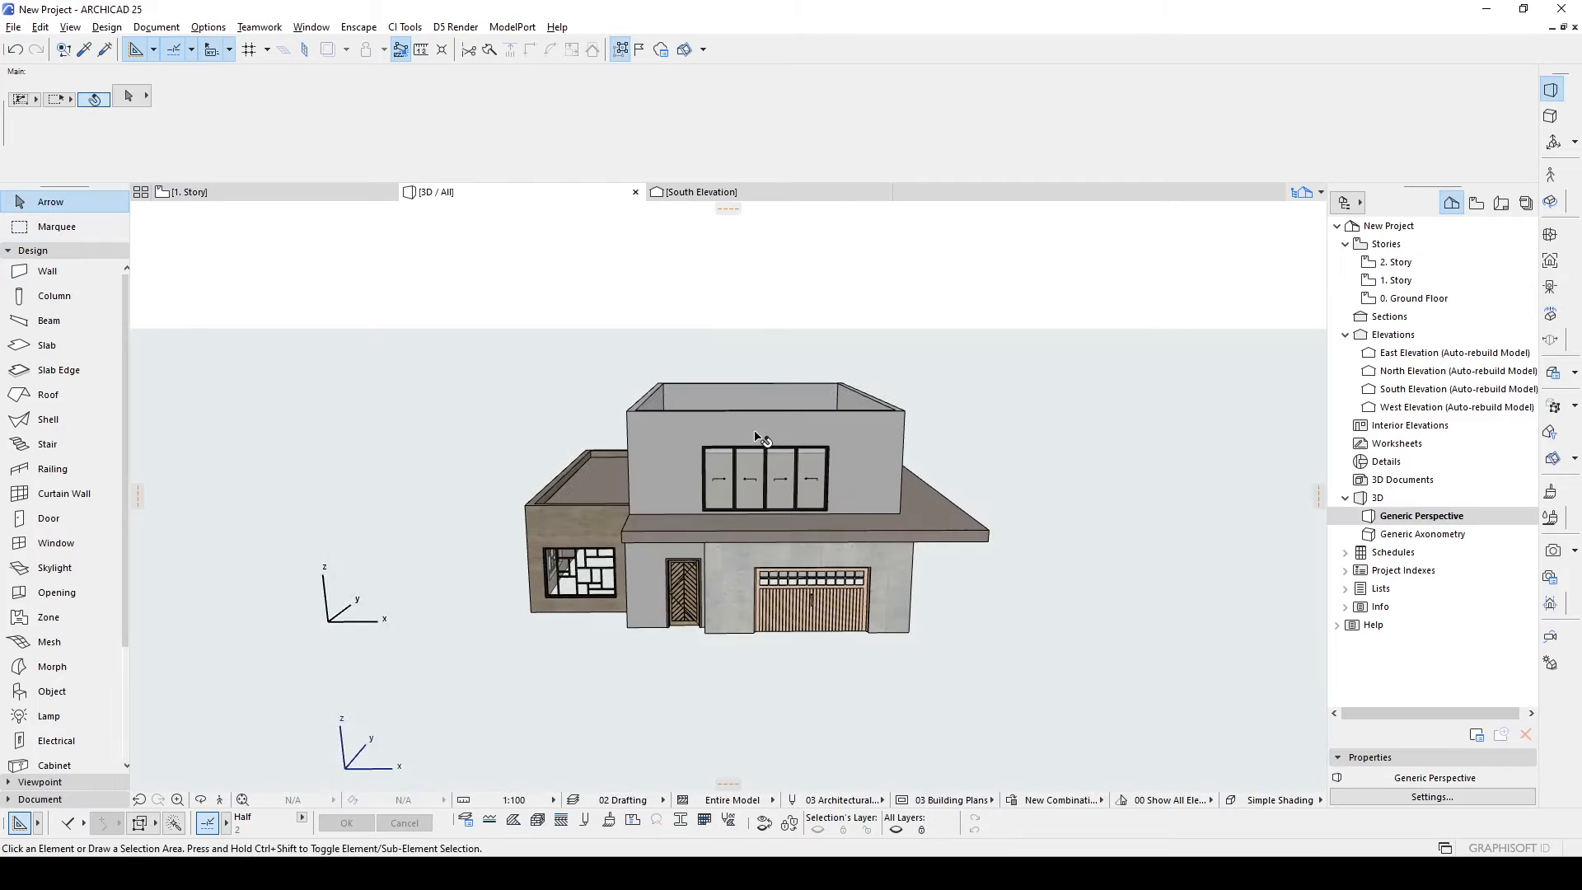
Activate the Slab tool and set the default slab's top surface to Concrete - 04.
shift+middle_drag(758, 438, 1103, 530)
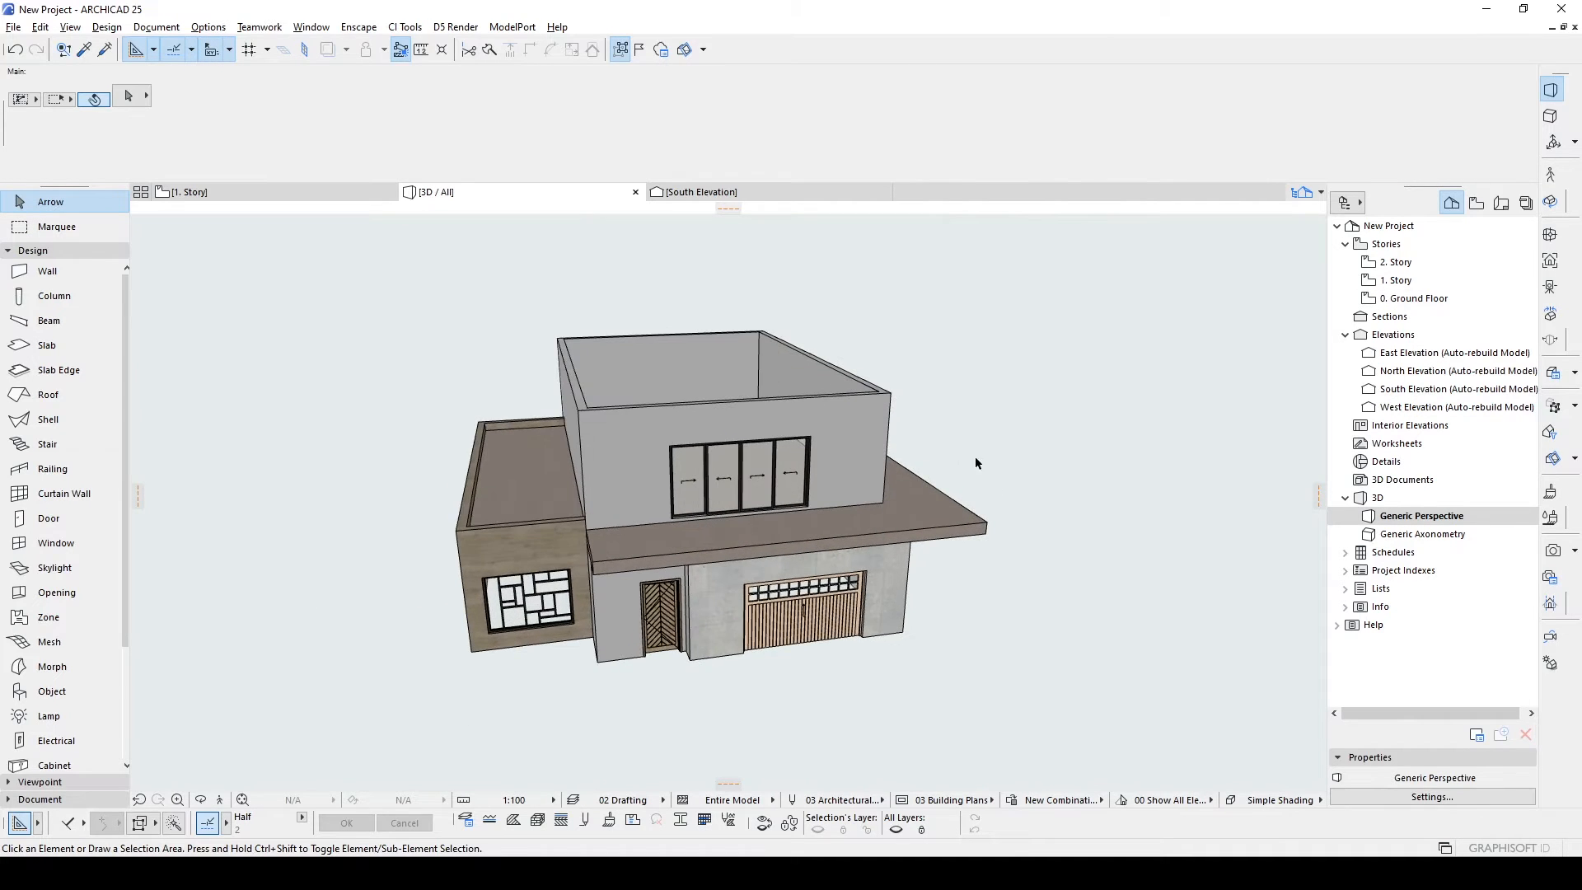
shift+middle_drag(985, 461, 1036, 494)
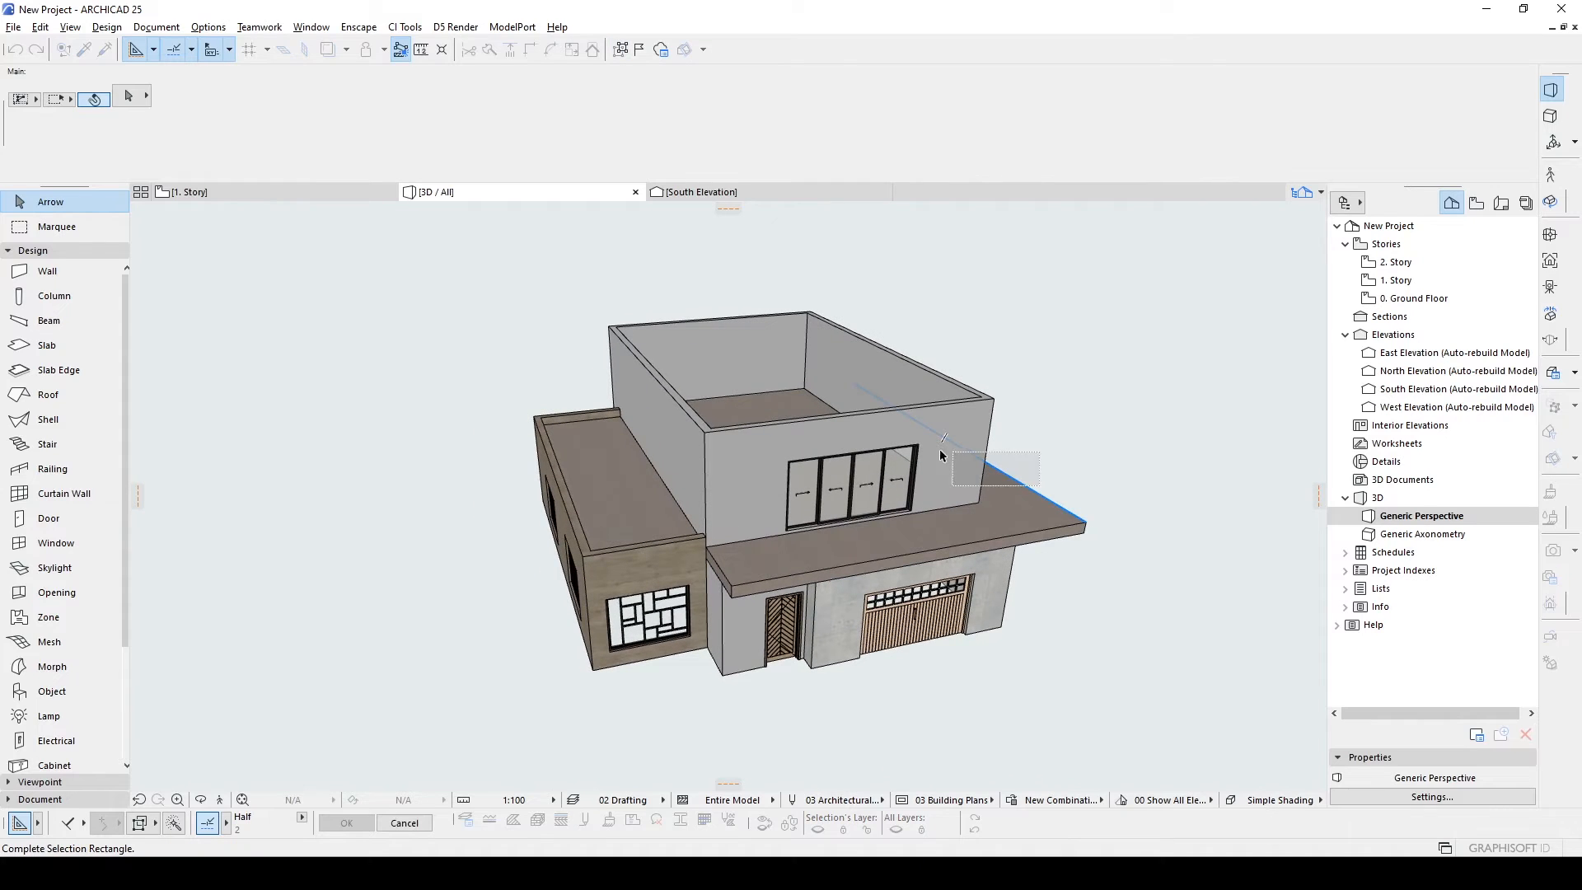
click(54, 350)
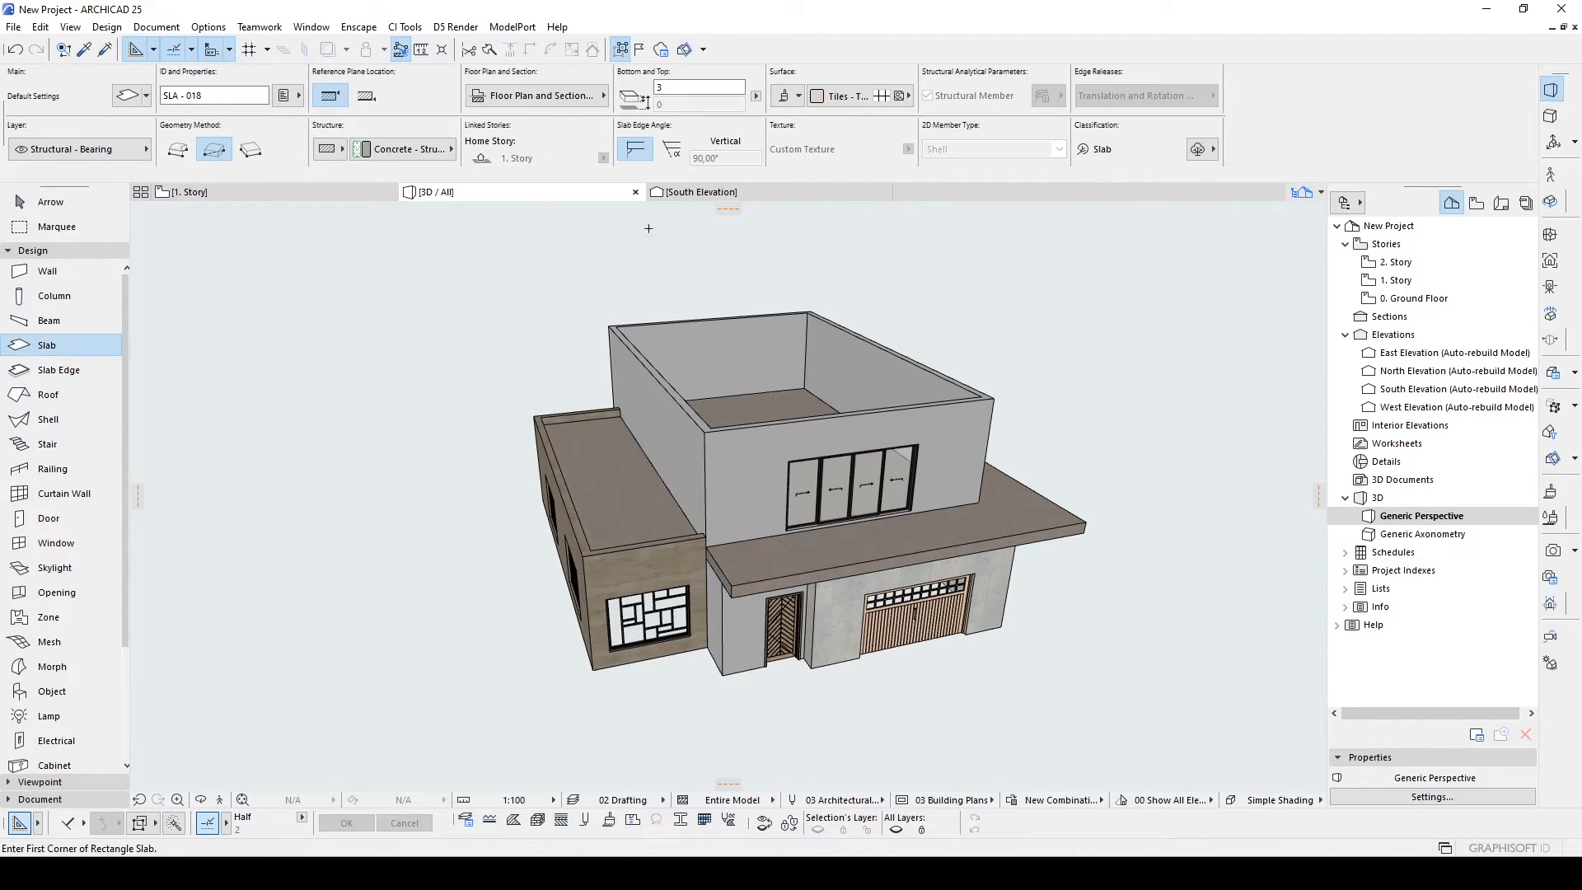
click(842, 95)
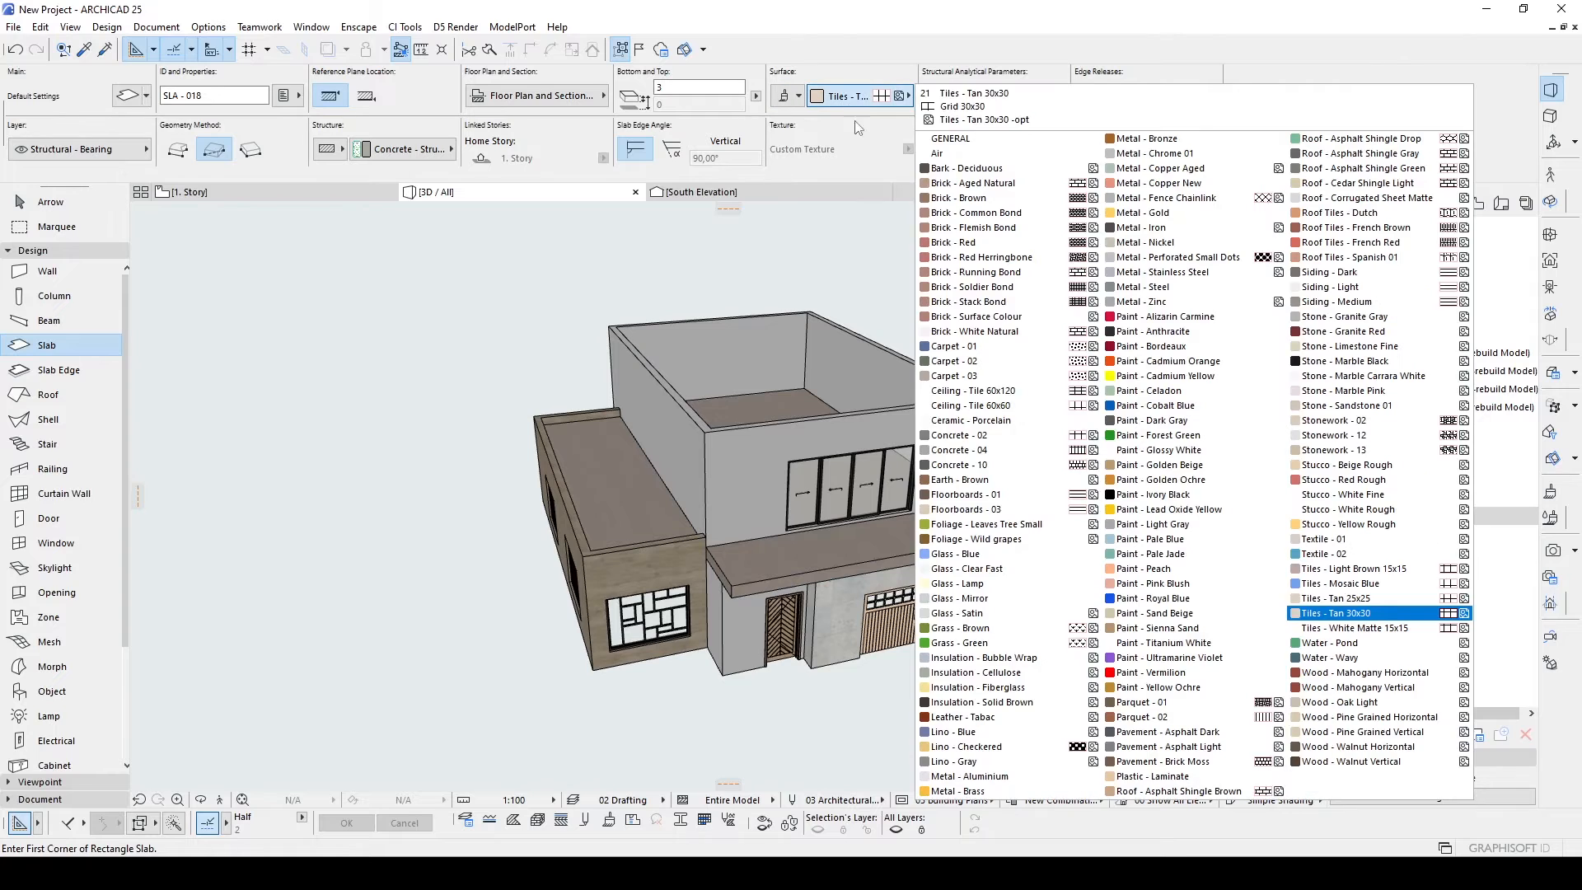
click(1001, 462)
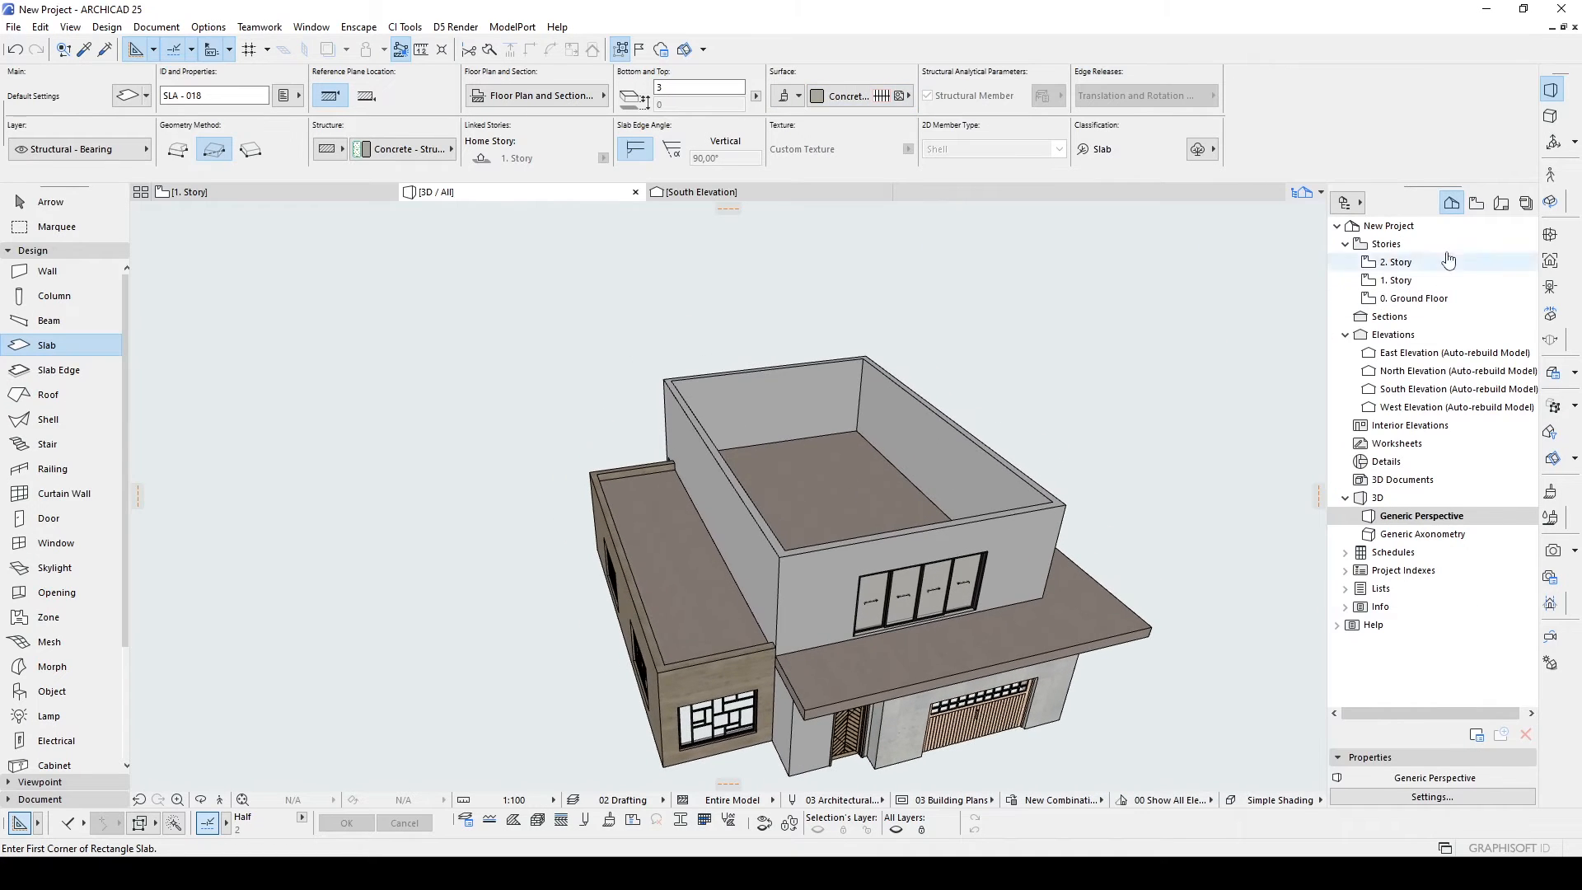
On the 2. Story plan, create a roof slab filling the inner outline of the upper-floor walls and show it in 3D.
double_click(1398, 264)
right_click(1398, 281)
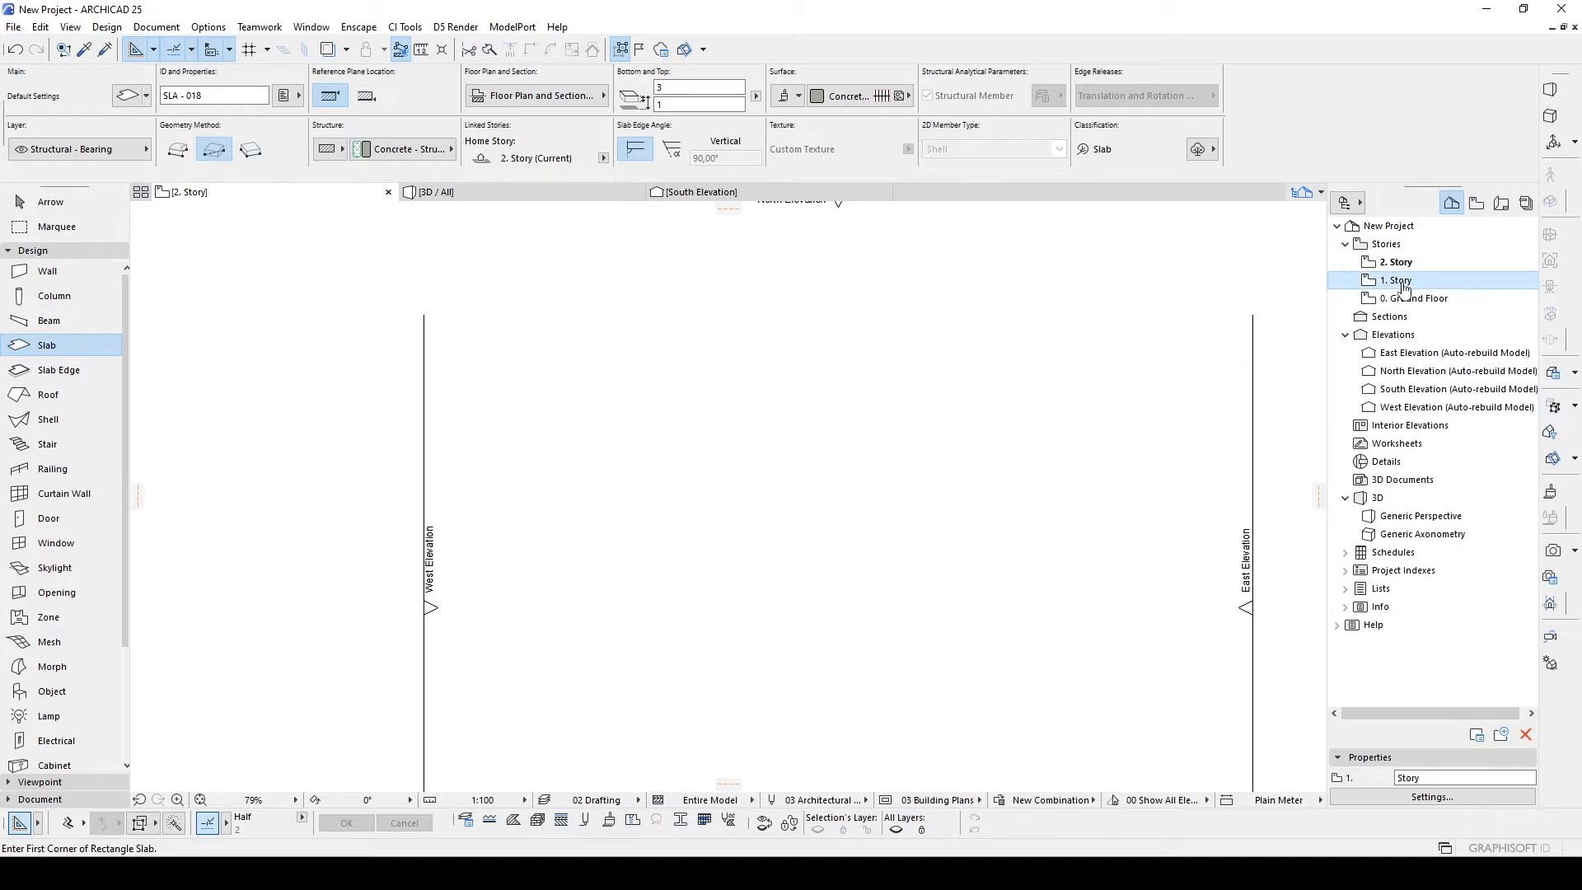
click(1425, 381)
key(space)
click(783, 416)
key(Escape)
key(F3)
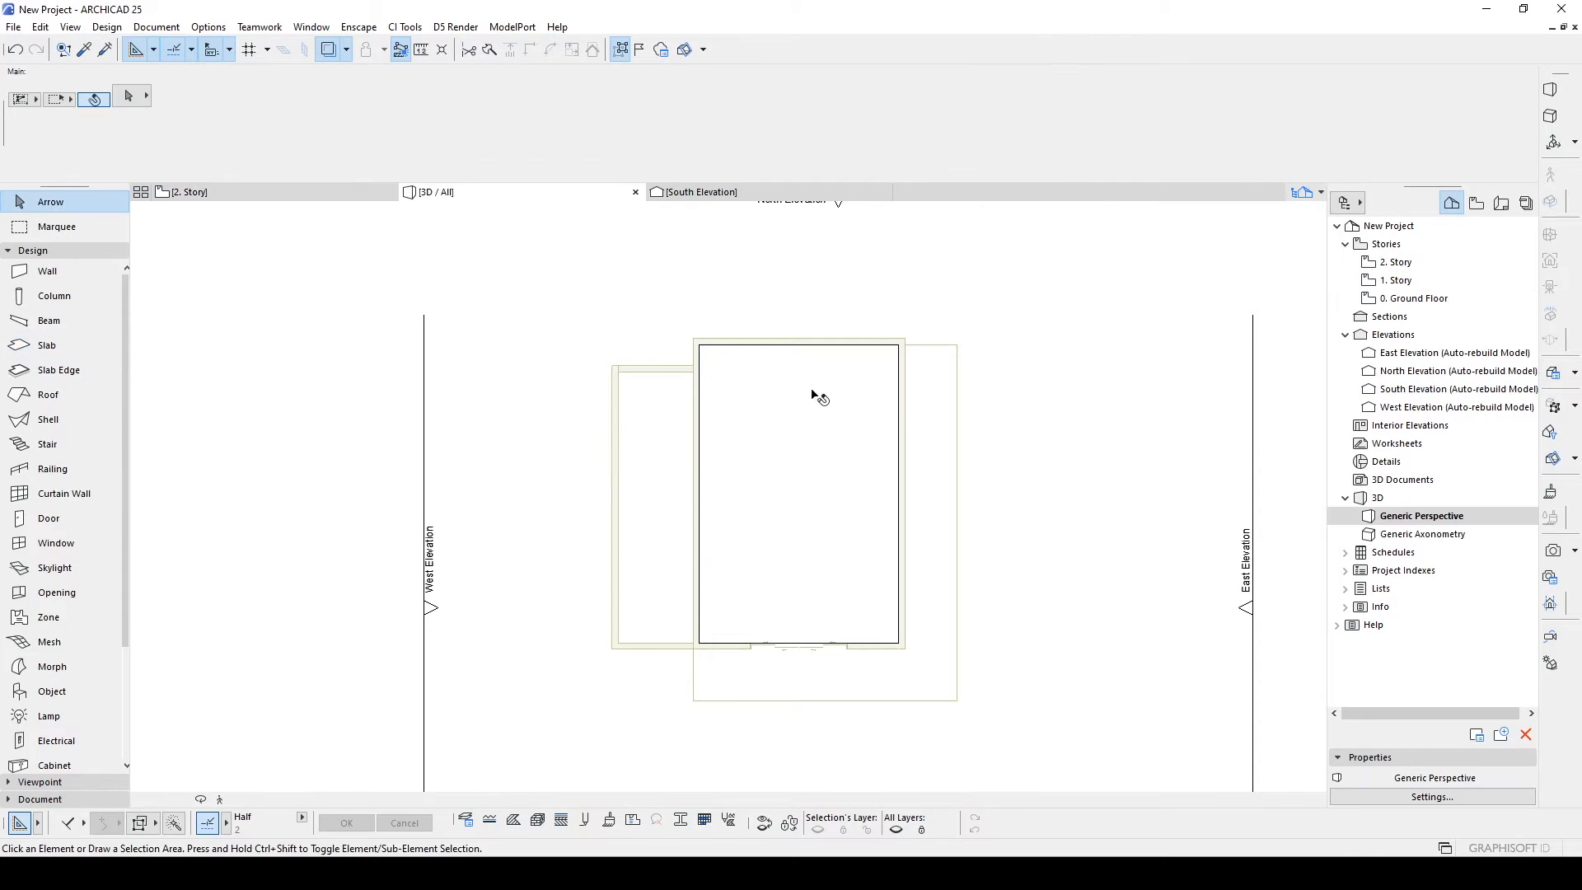
click(861, 455)
click(1095, 441)
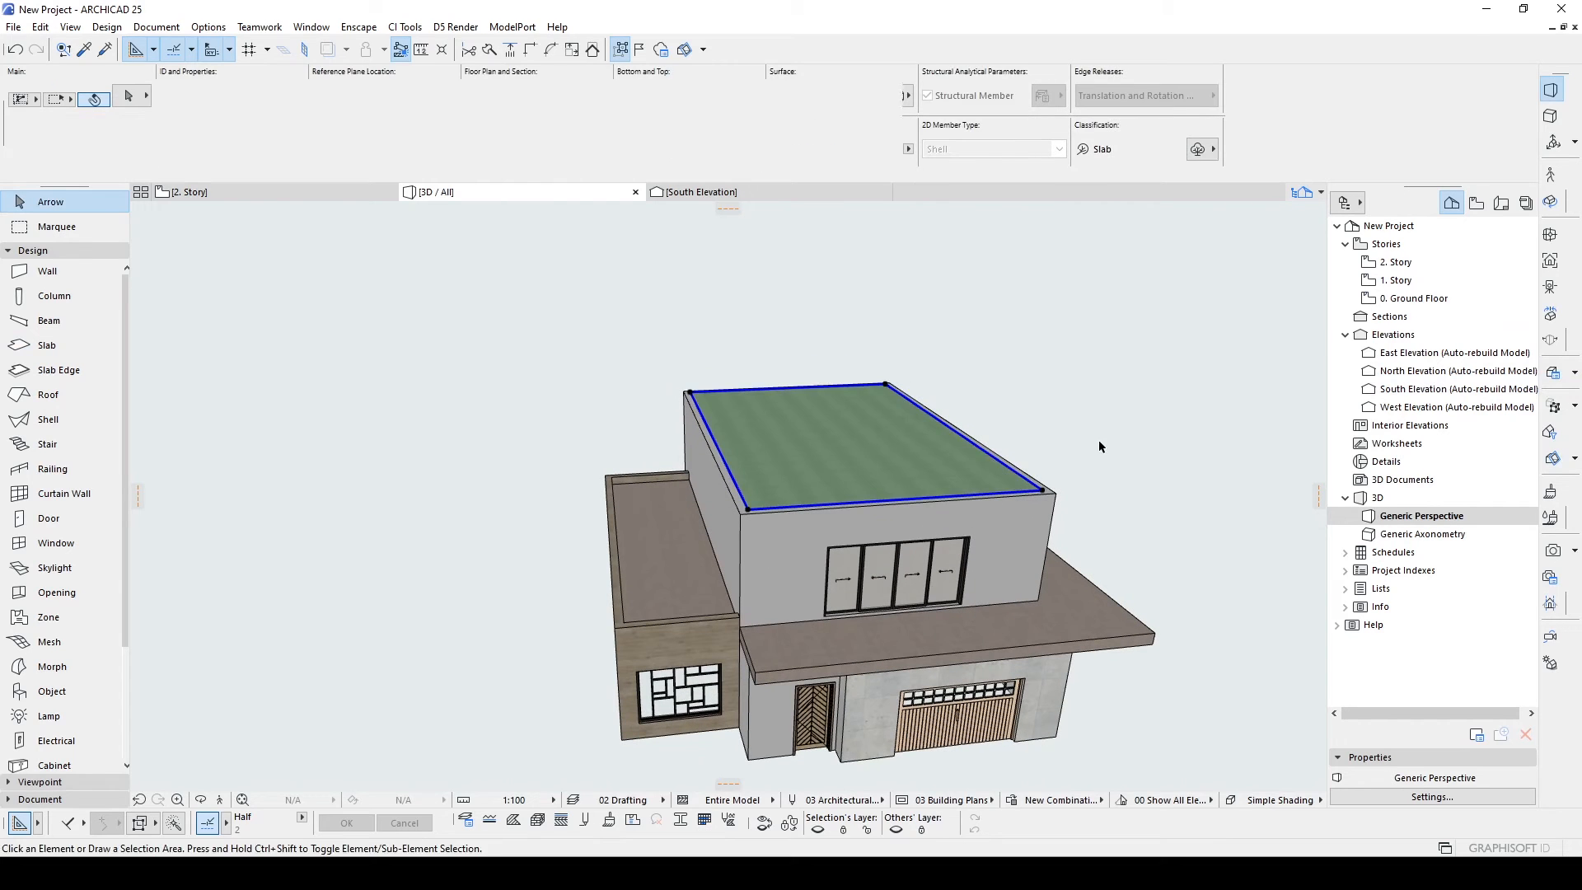
Set the height to next of story 1 to 300 in the Story Settings.
right_click(1407, 282)
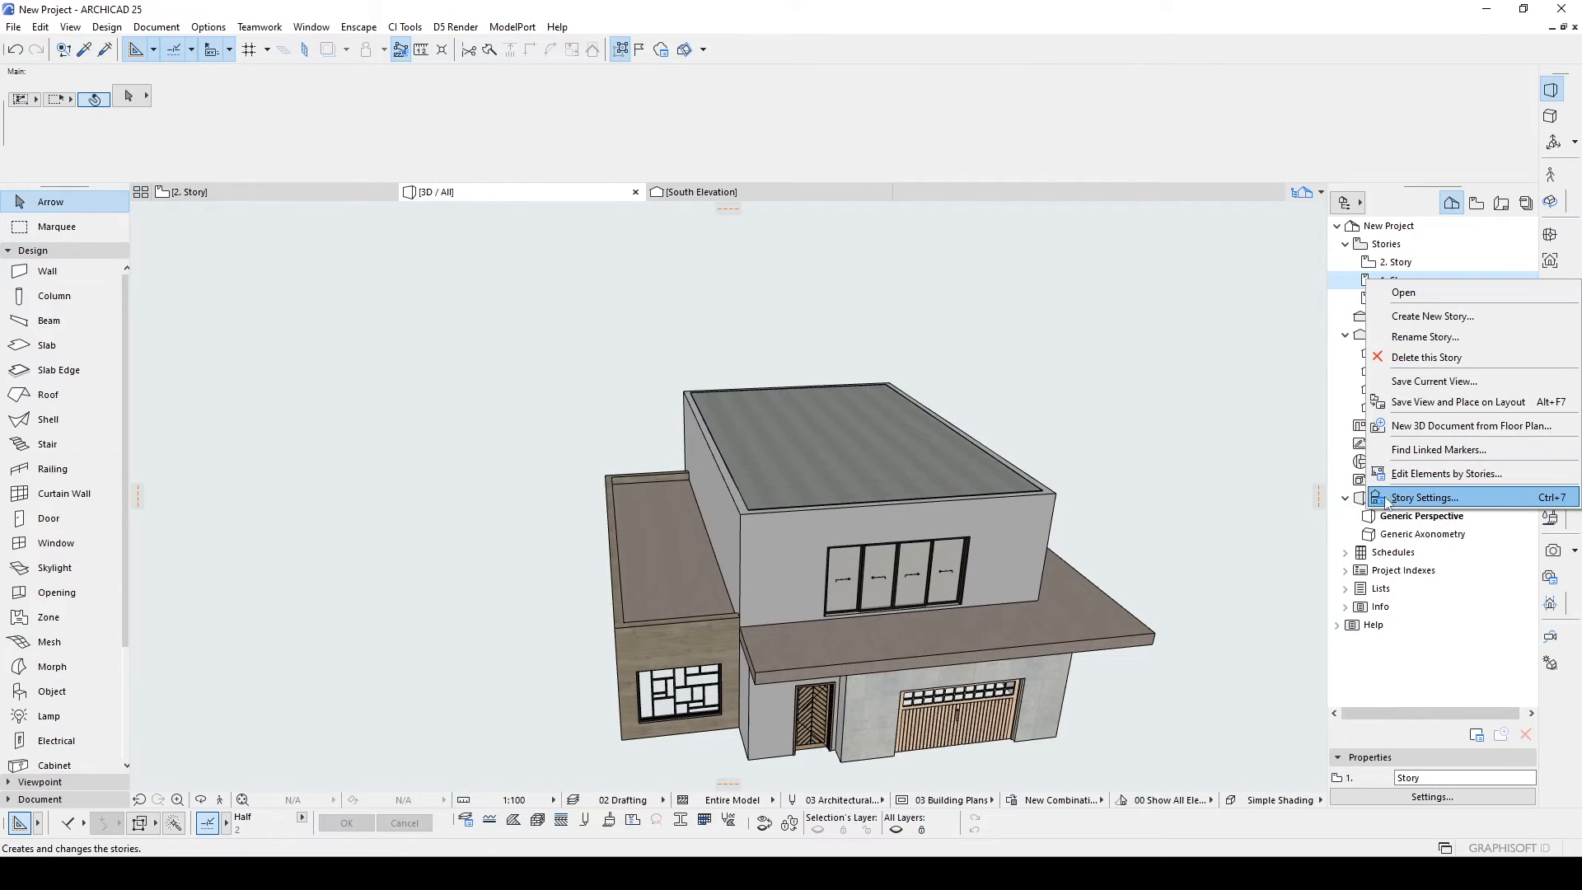
click(1422, 499)
text(300)
click(941, 343)
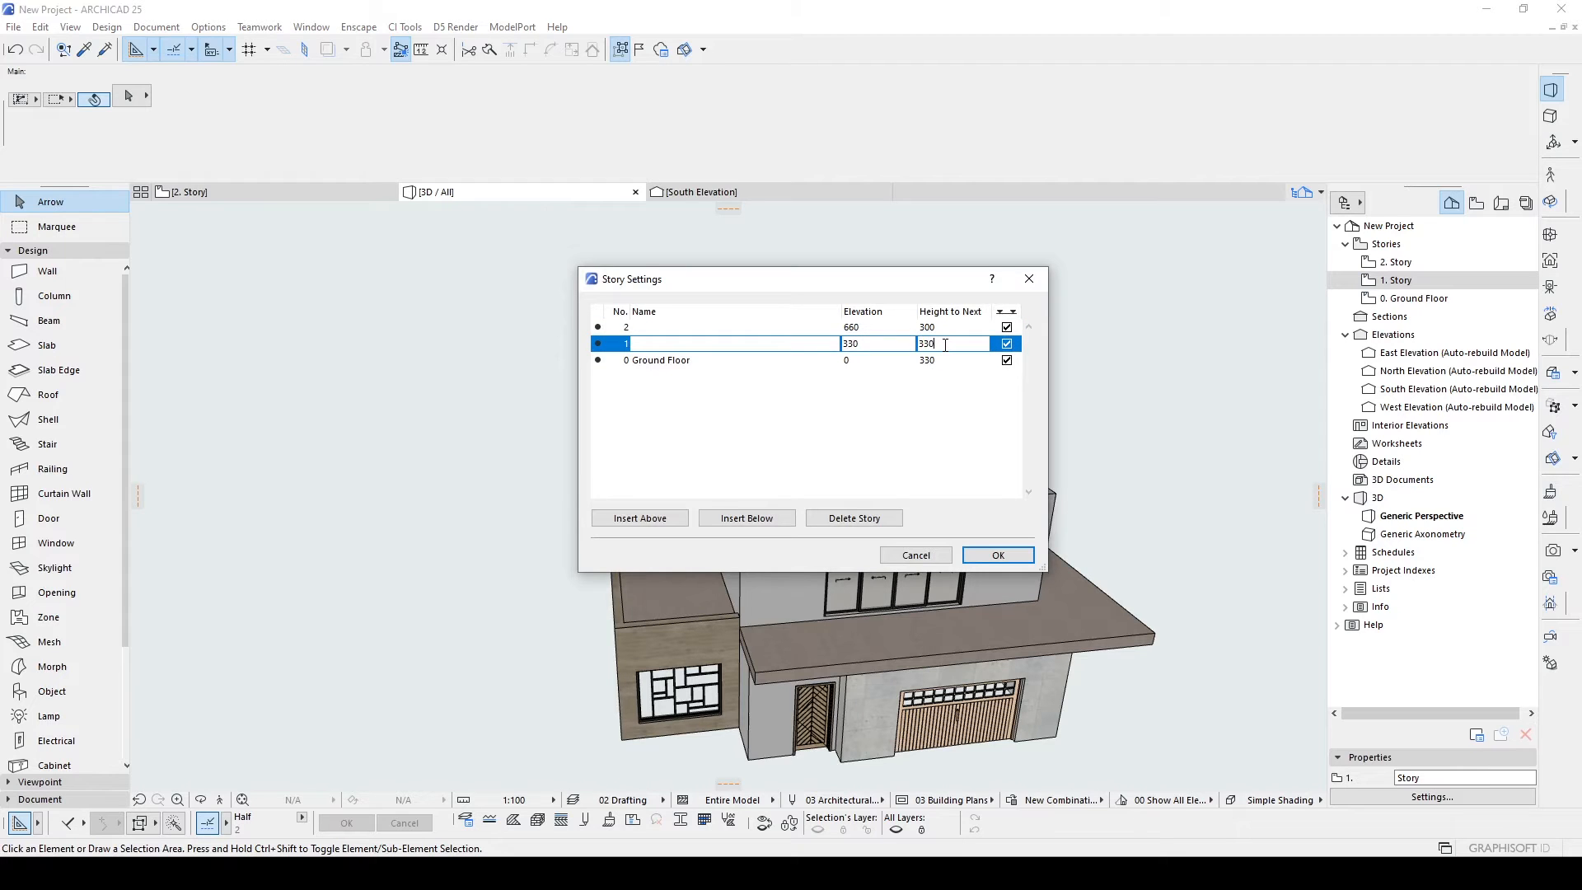
click(998, 559)
Raise the four upper-floor walls above the roof slab by setting their top offset to the linked story to 90.
scroll(915, 537, up, 2)
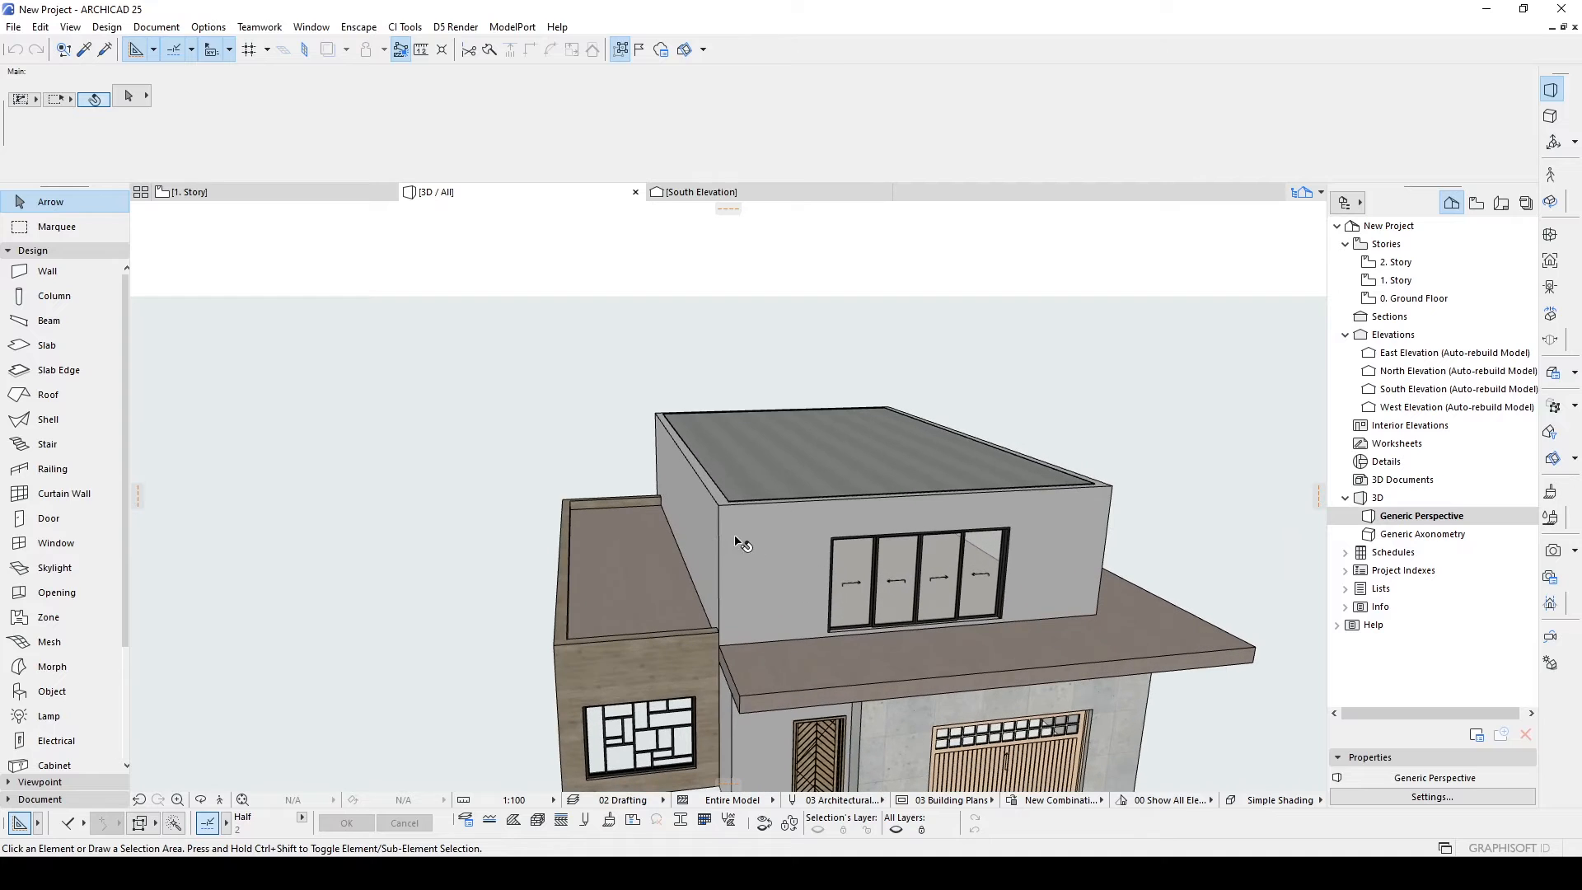
click(1059, 531)
shift+middle_drag(1059, 532, 851, 522)
shift+click(857, 521)
shift+middle_drag(1120, 560, 1051, 481)
shift+click(1071, 503)
key(ctrl+t)
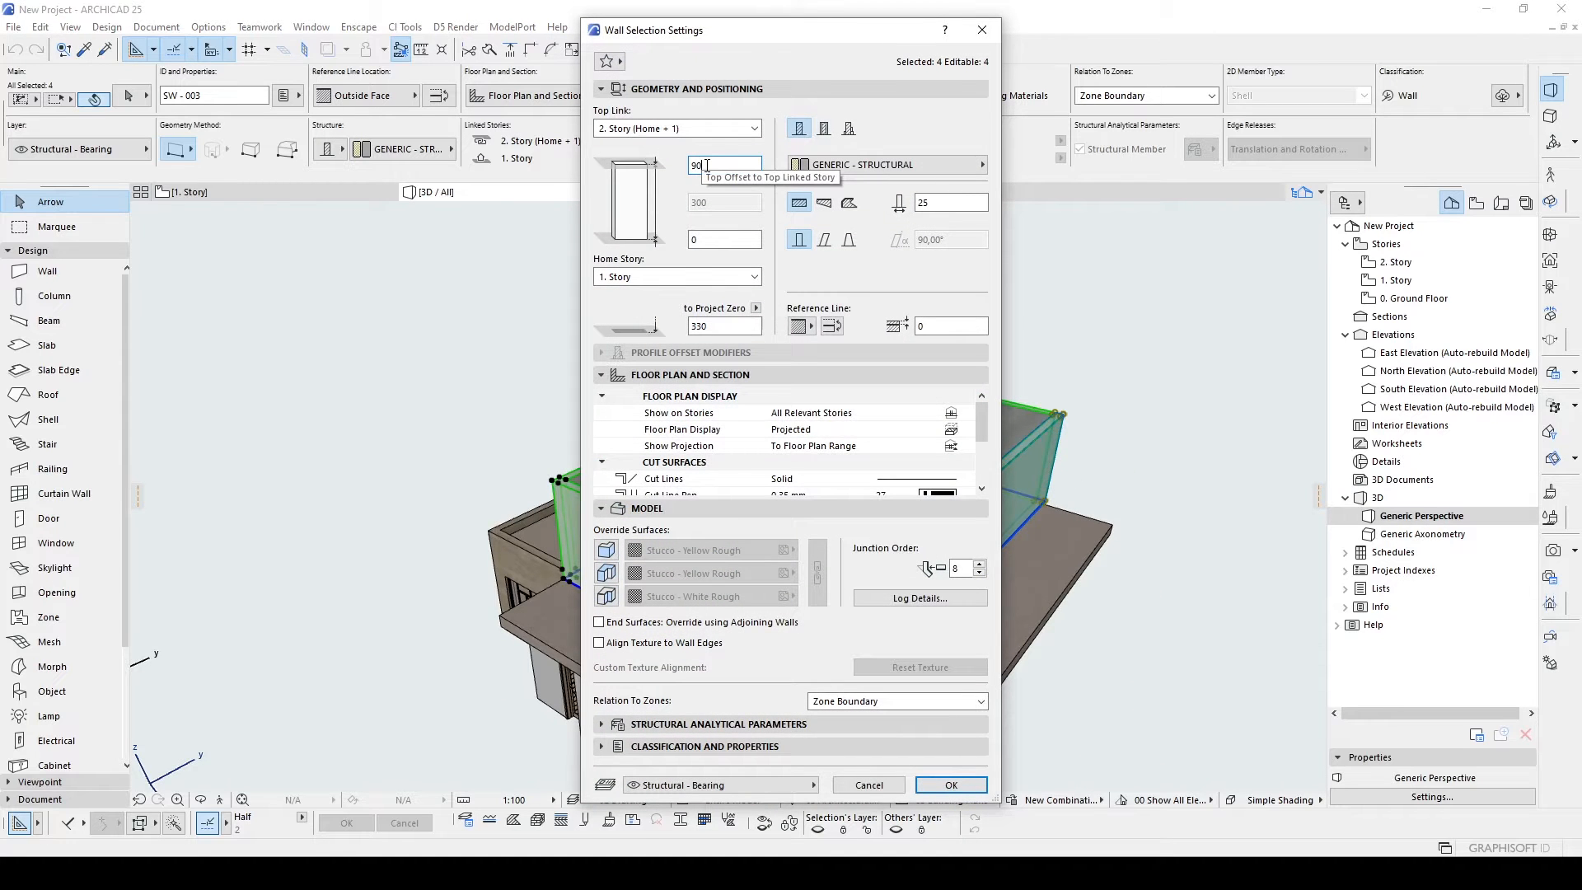
key(Return)
click(971, 268)
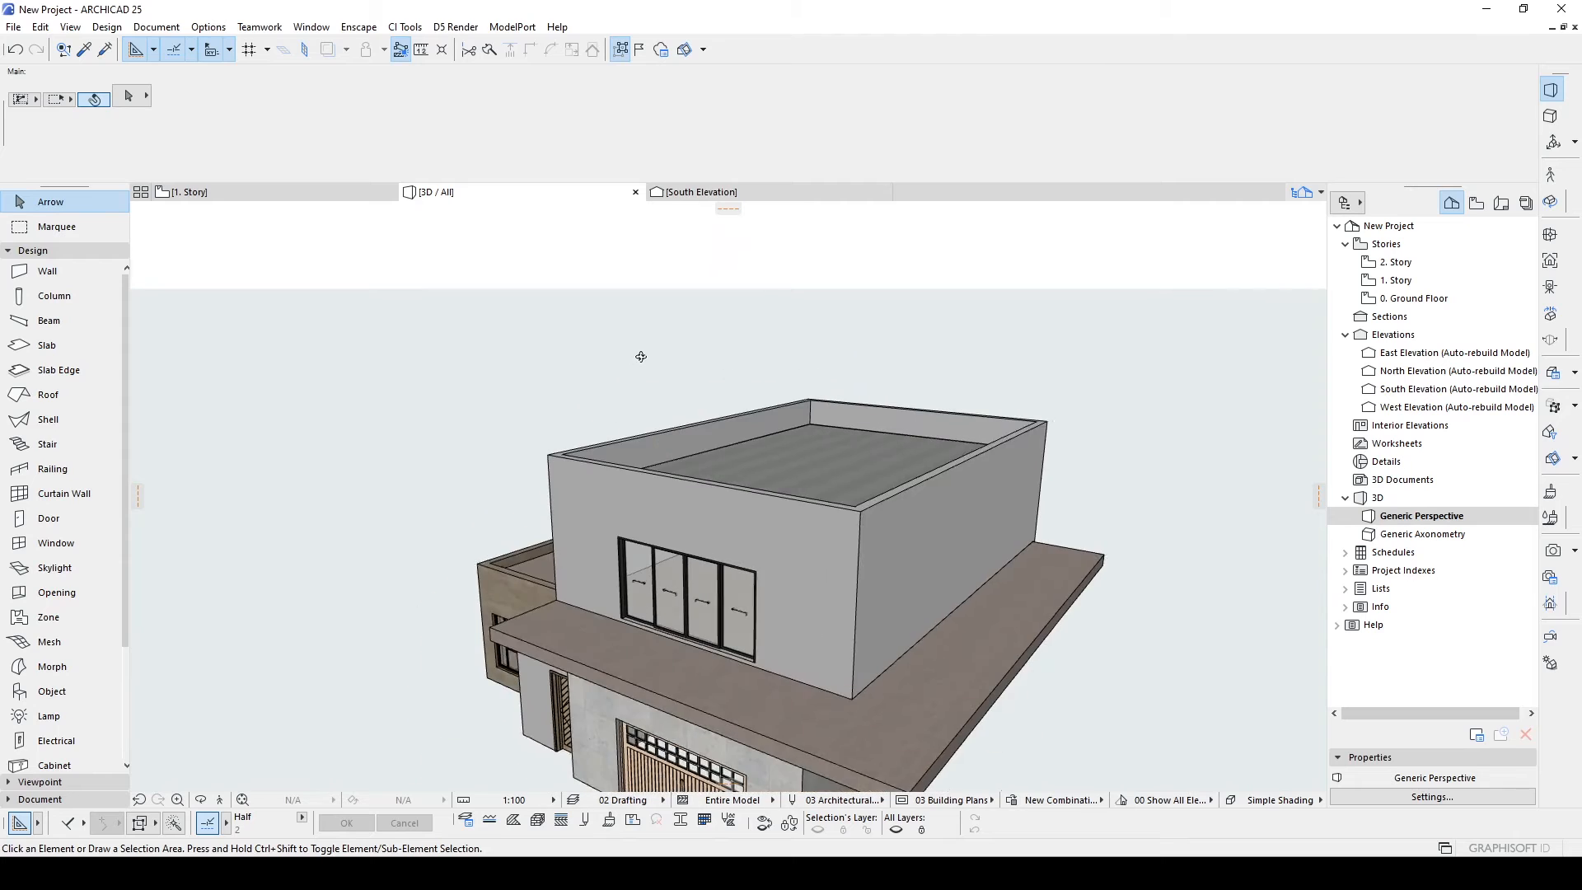
Reselect the four upper-floor walls and set their top offset to the linked story to 50.
click(649, 488)
shift+click(942, 531)
shift+click(940, 528)
shift+click(941, 528)
shift+click(931, 424)
key(ctrl+t)
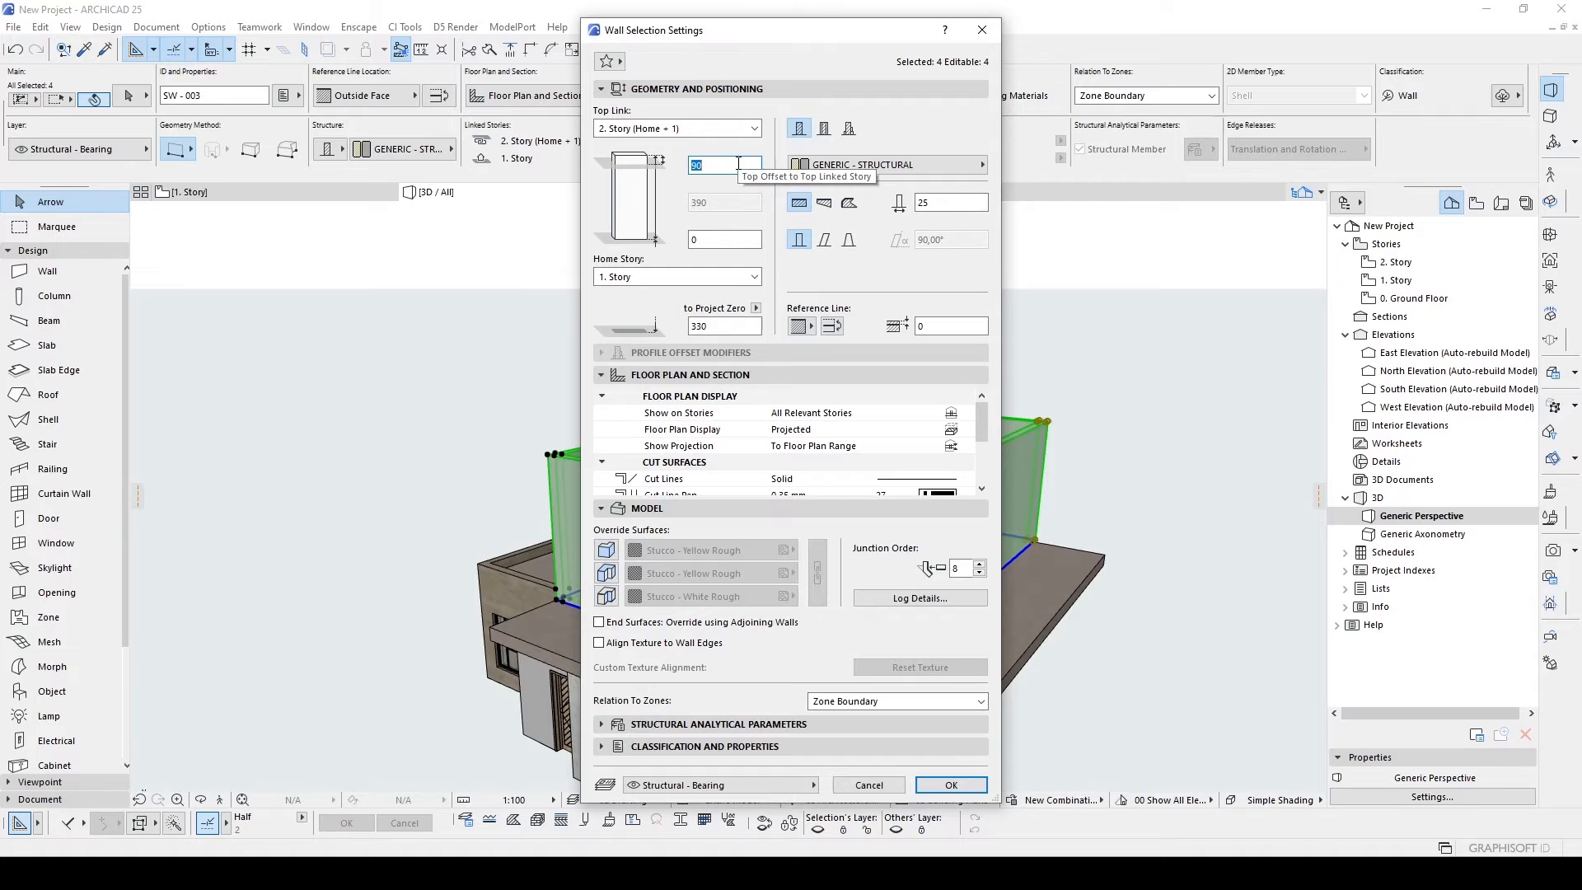
text(50)
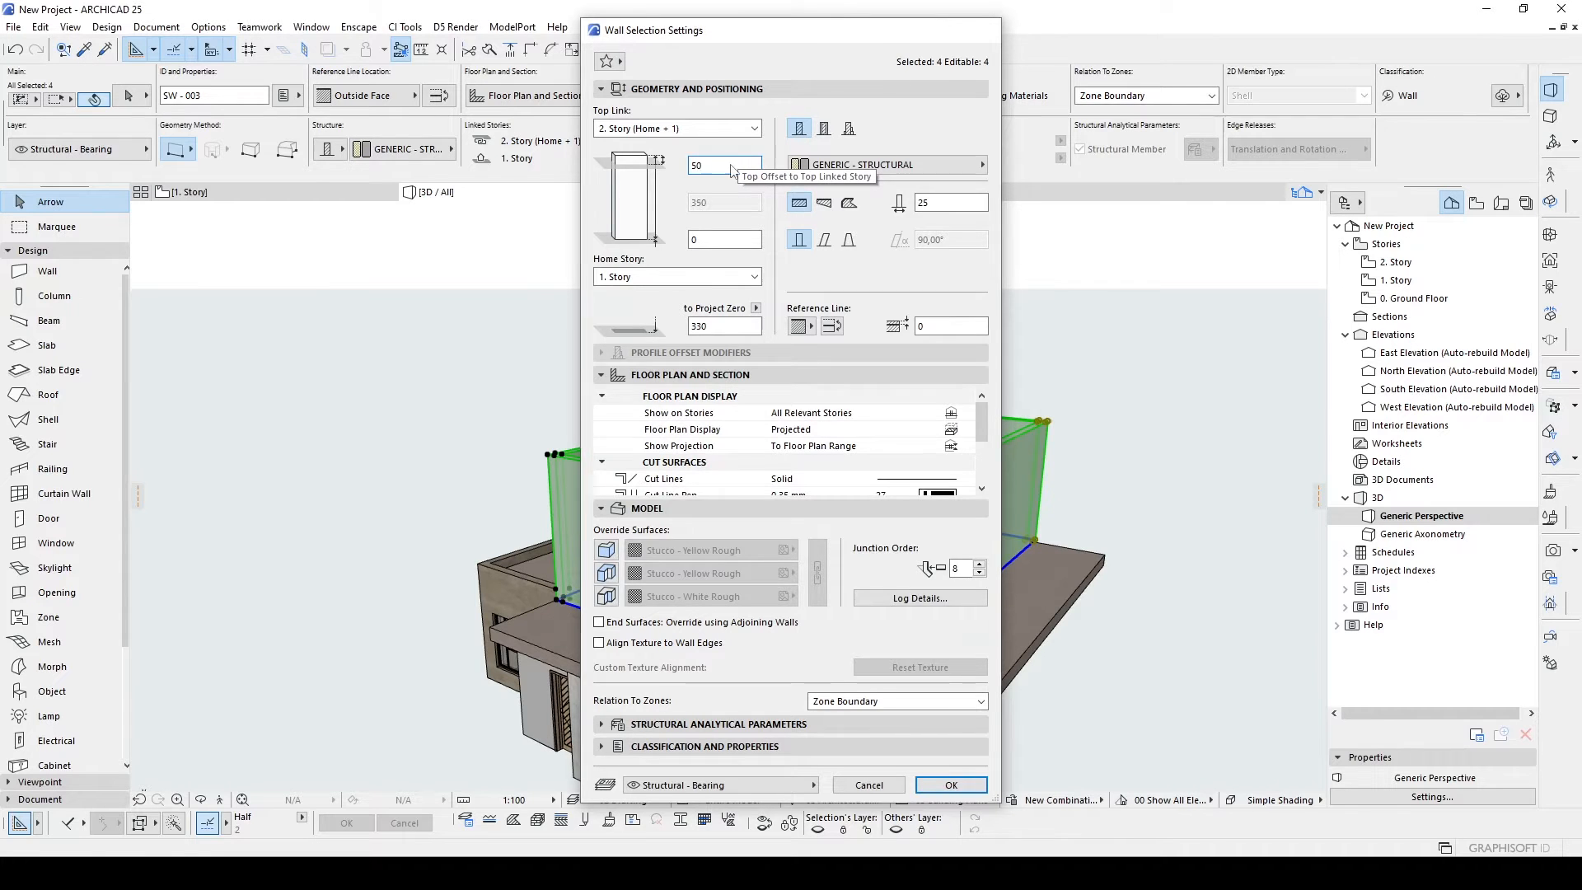
key(Return)
key(Escape)
shift+middle_drag(709, 445, 725, 486)
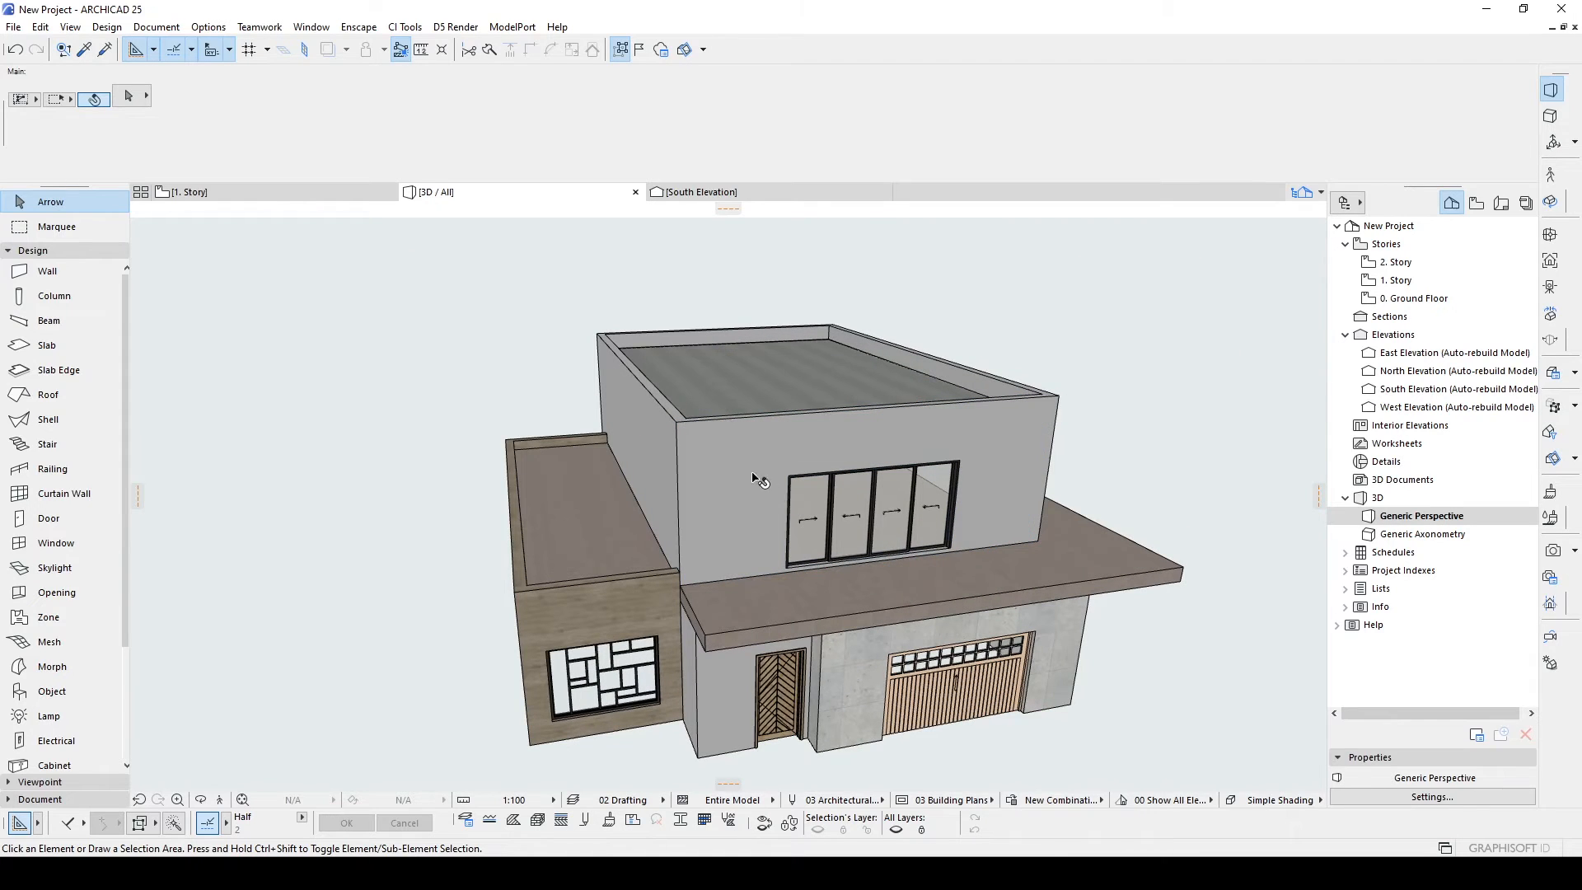
On the 2. Story plan, create a copy of the roof slab with its outline offset outward by 150.
double_click(1398, 280)
double_click(1401, 262)
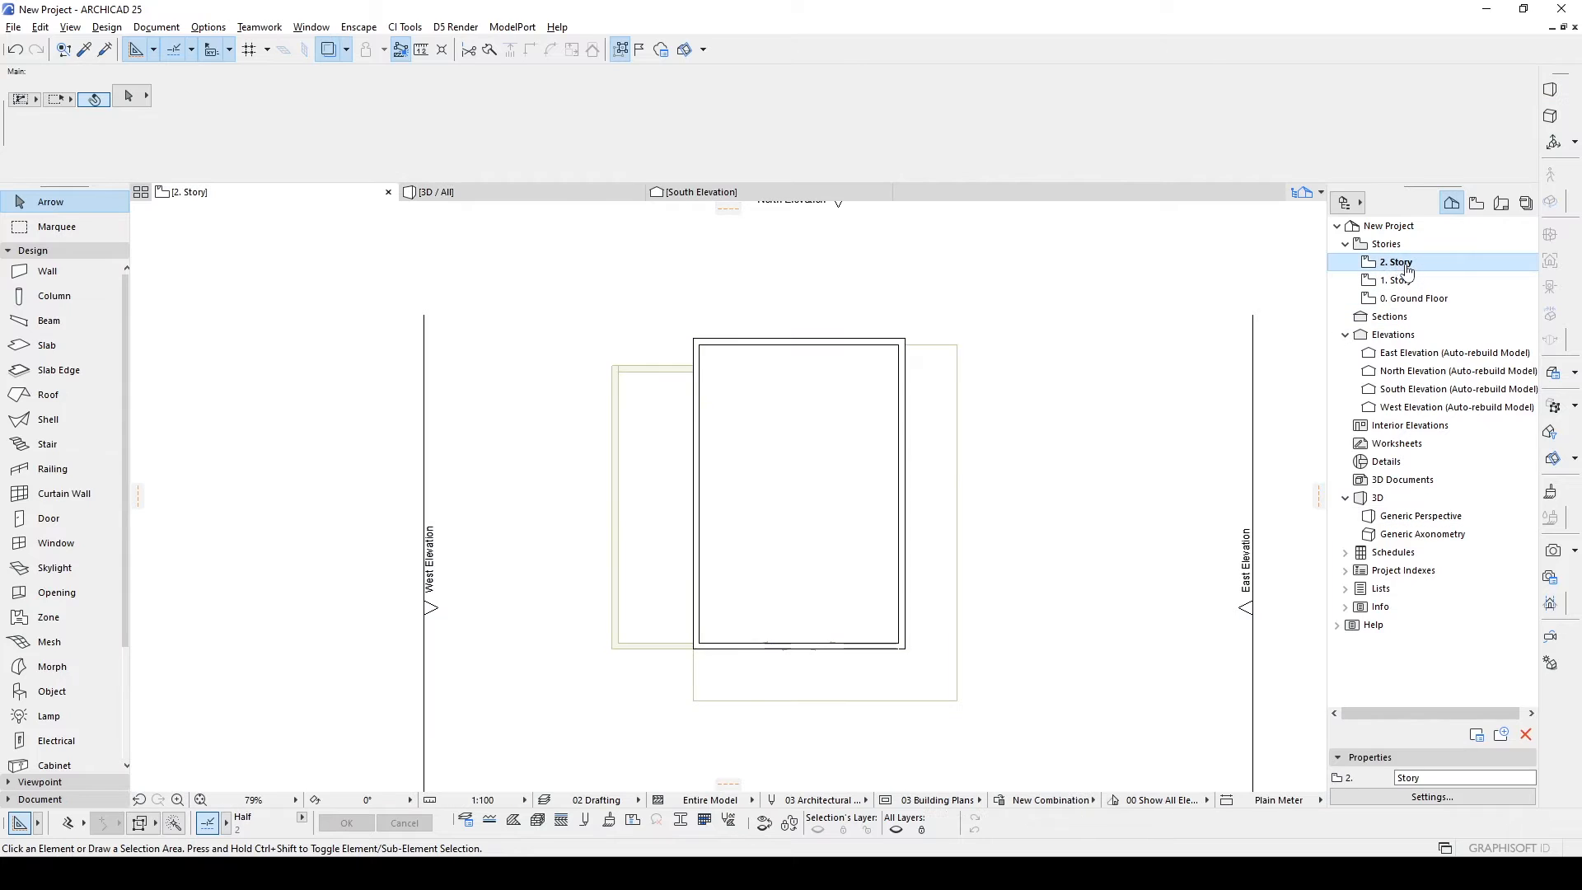
click(794, 464)
scroll(758, 445, up, 4)
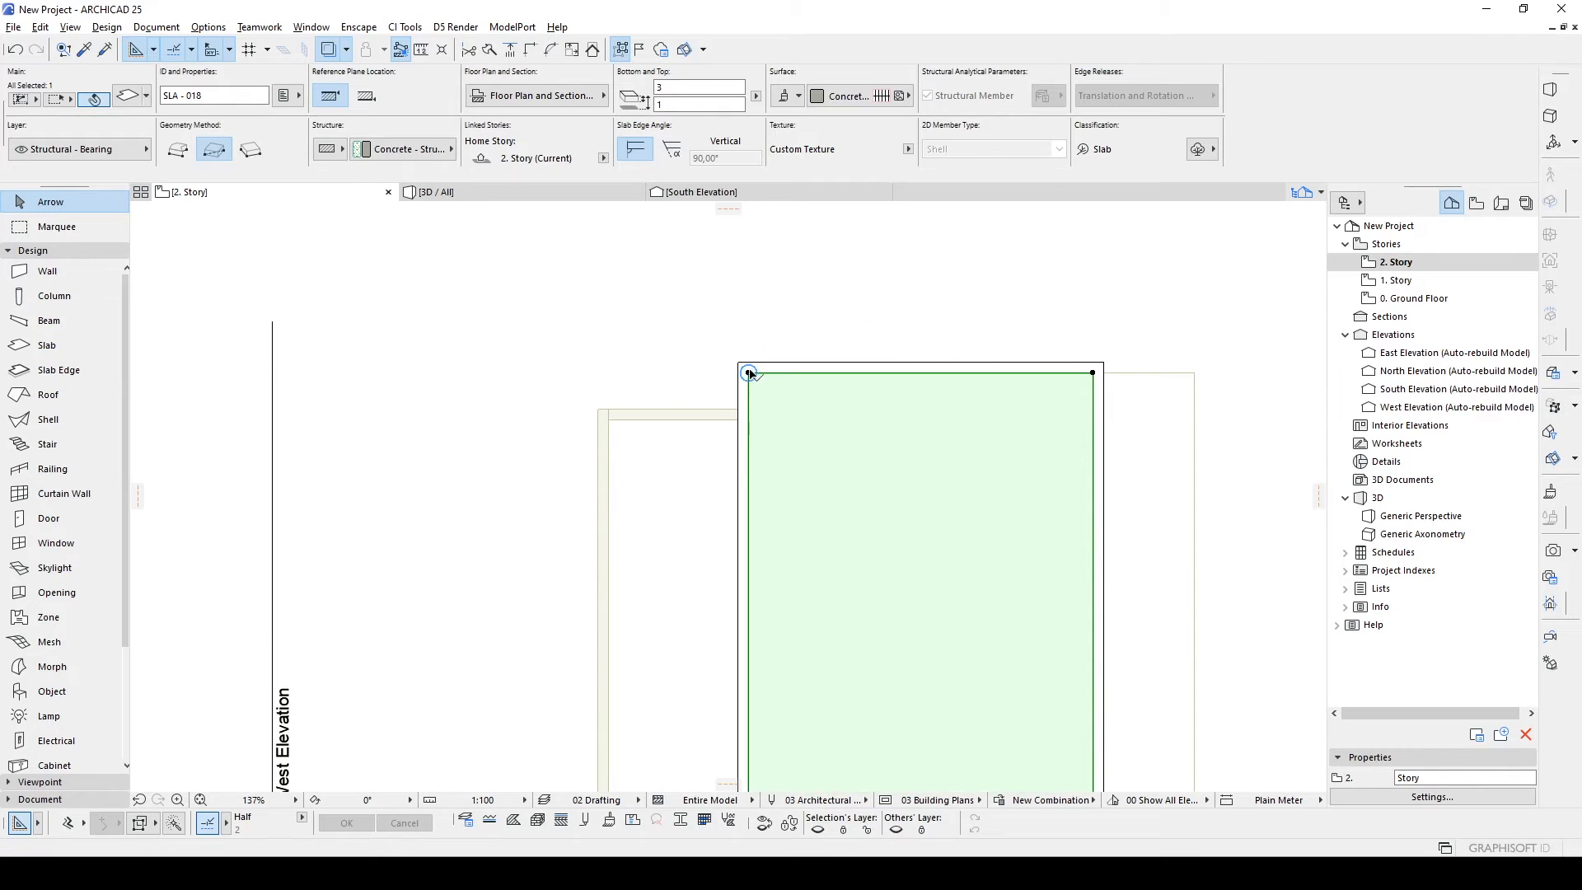
click(784, 372)
click(1152, 338)
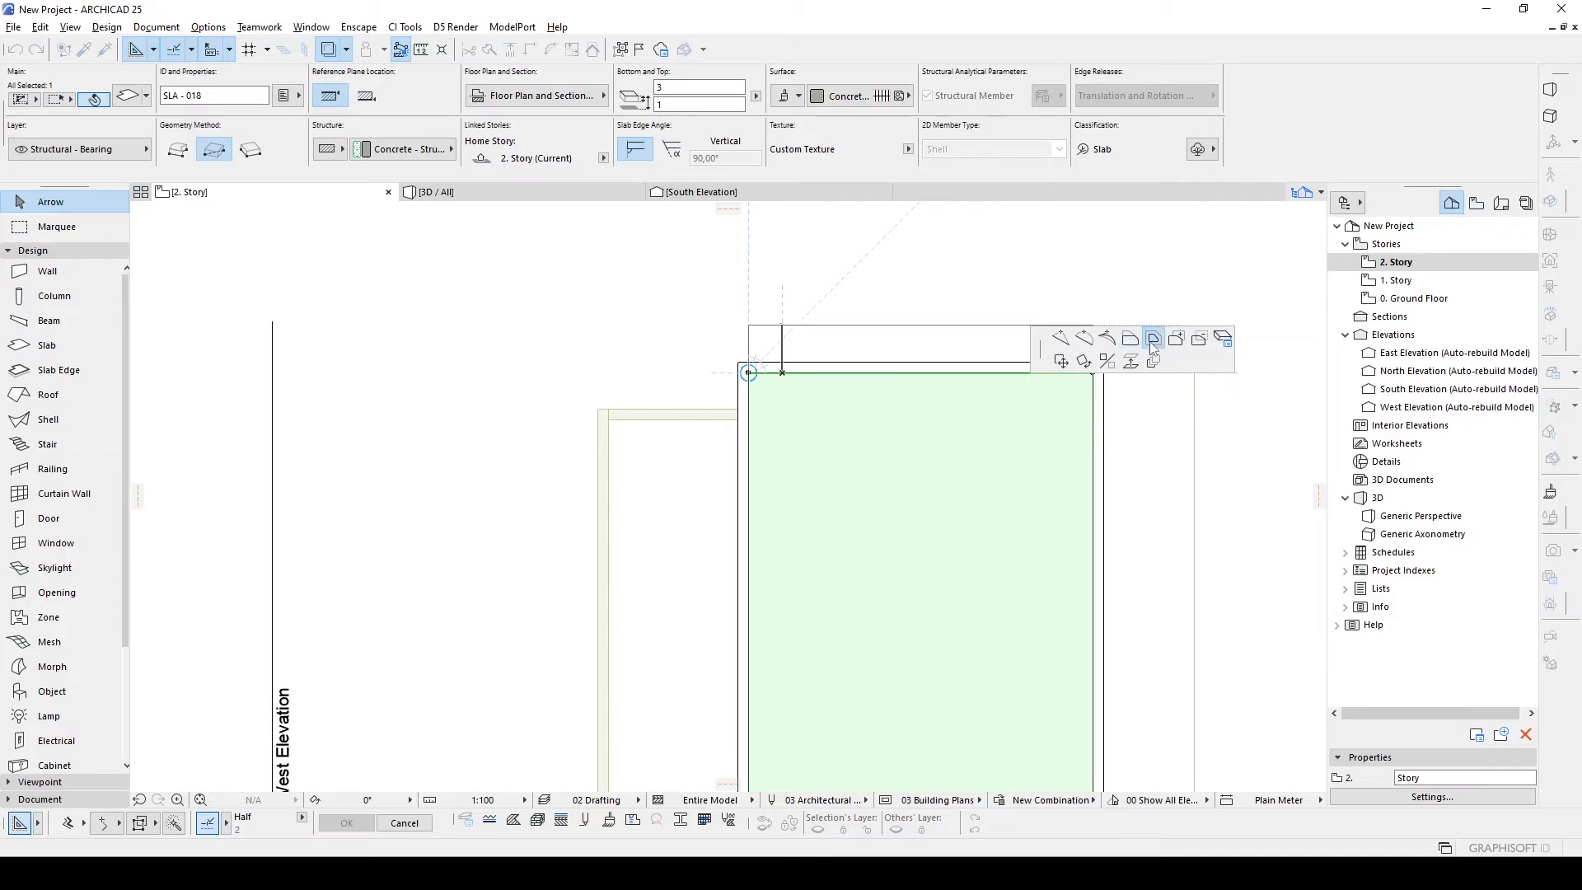
text(150)
key(Return)
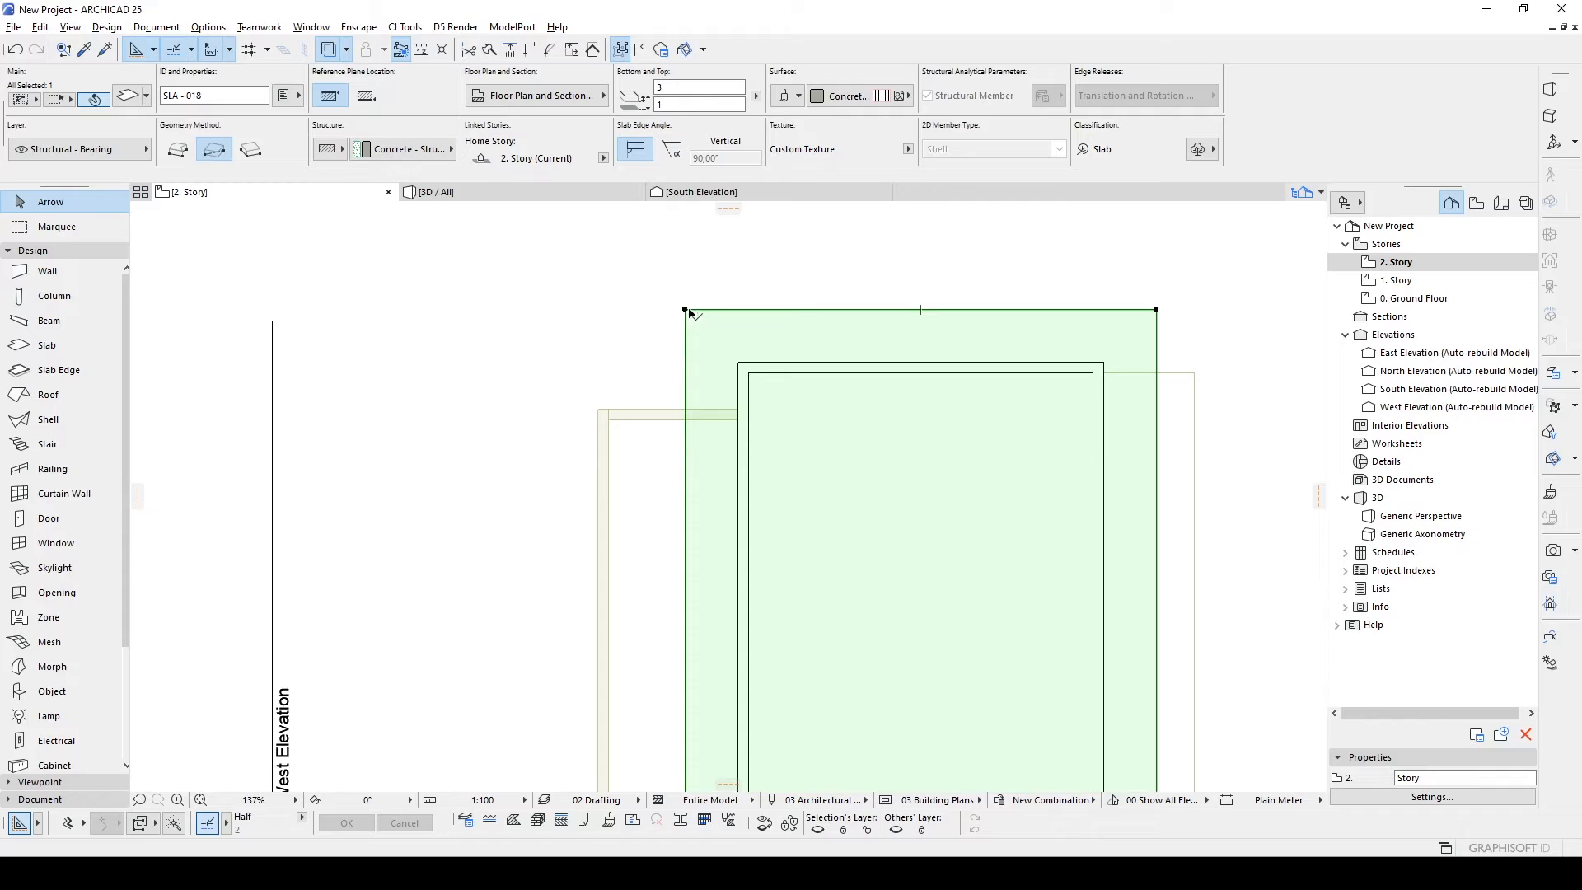
Subtract the upper-floor walls' outer outline from the enlarged roof slab to leave an overhanging ring, and show the model in 3D.
click(686, 310)
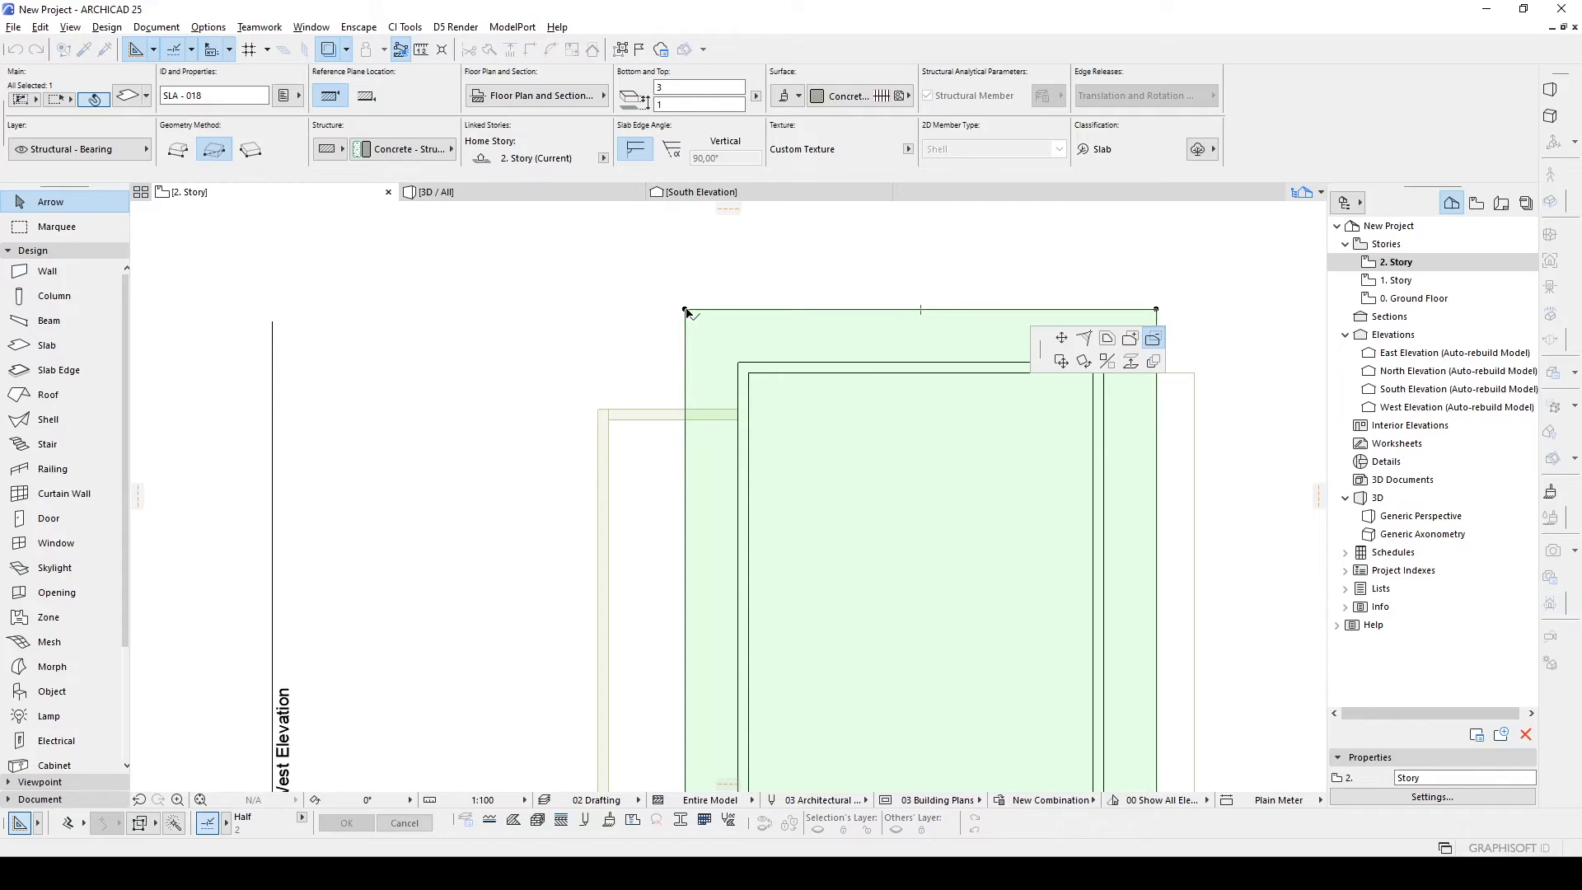
click(1162, 339)
click(745, 366)
scroll(748, 368, down, 3)
click(830, 290)
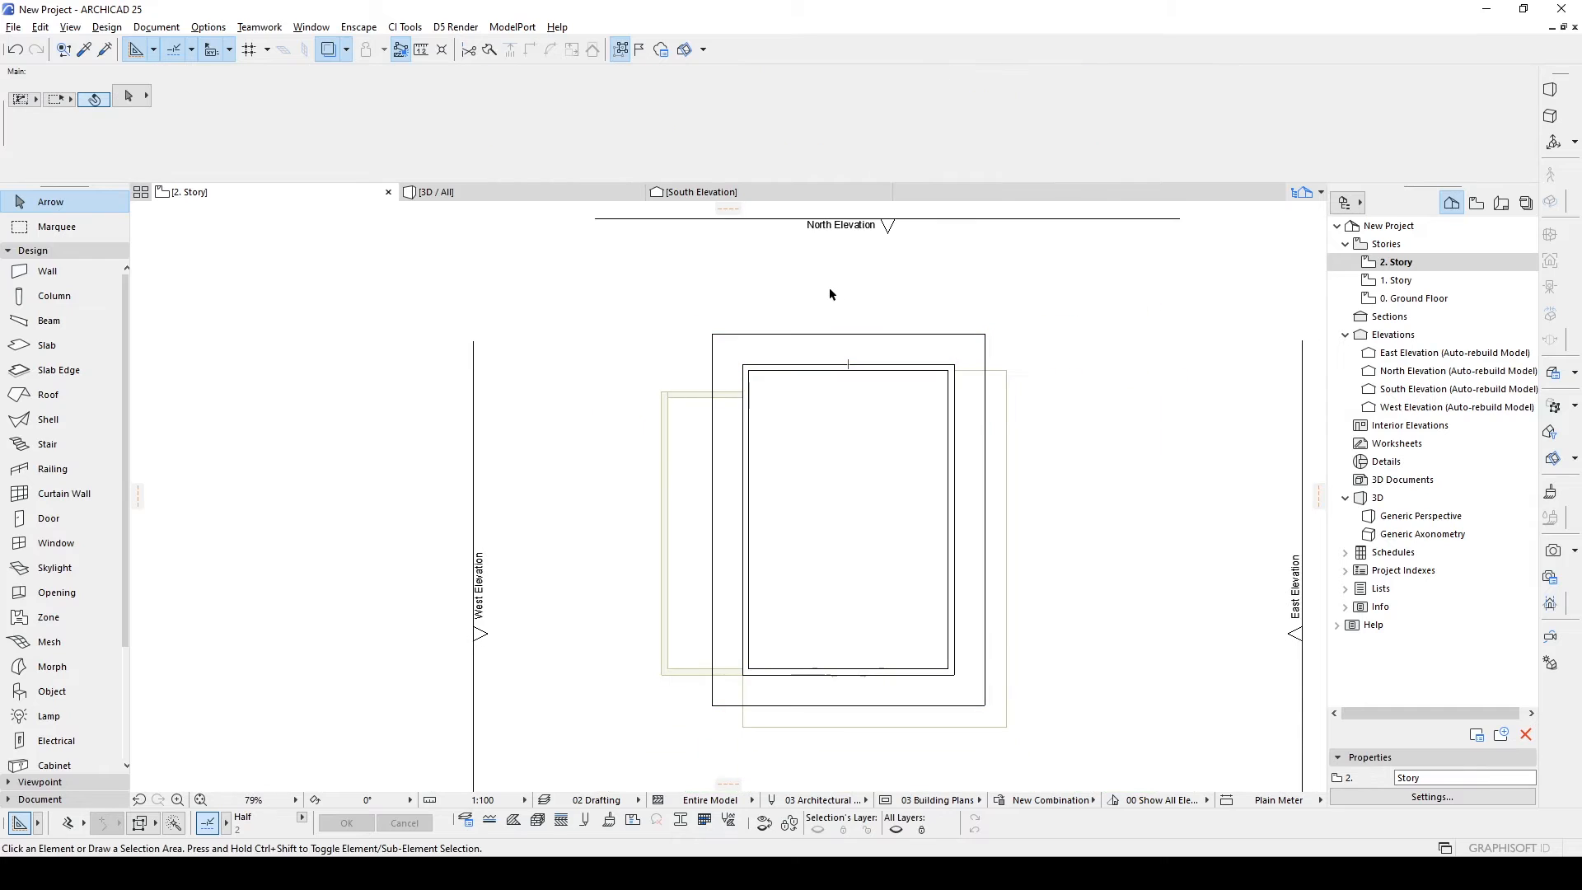
key(F3)
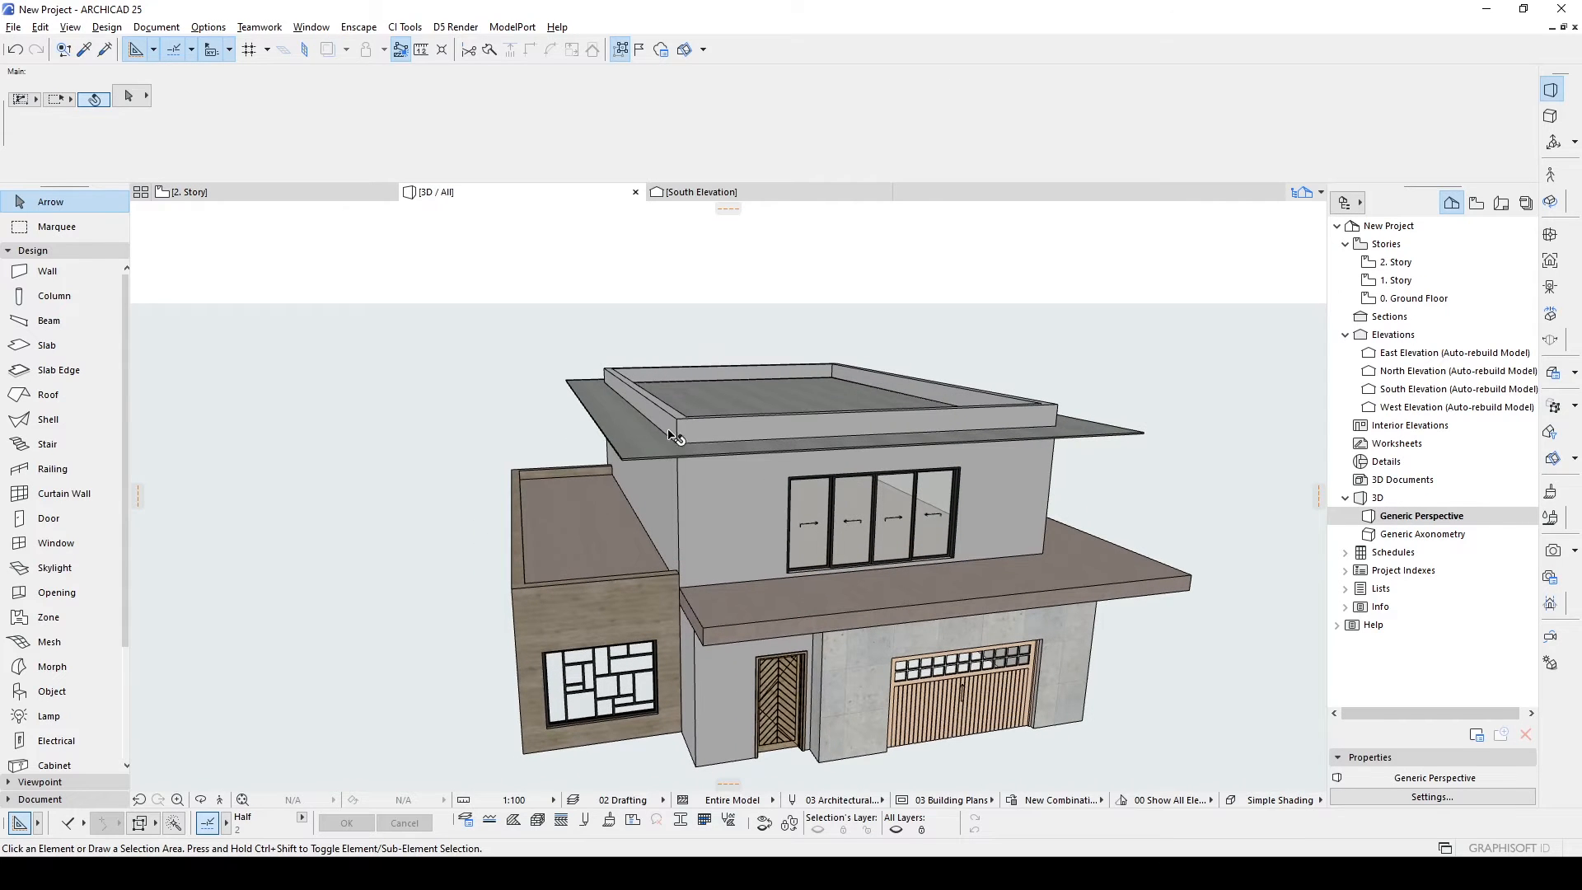
Set the overhanging roof slab's thickness to 30 and its surface to Stucco - White Fine.
click(711, 402)
shift+click(713, 404)
text(30)
key(Return)
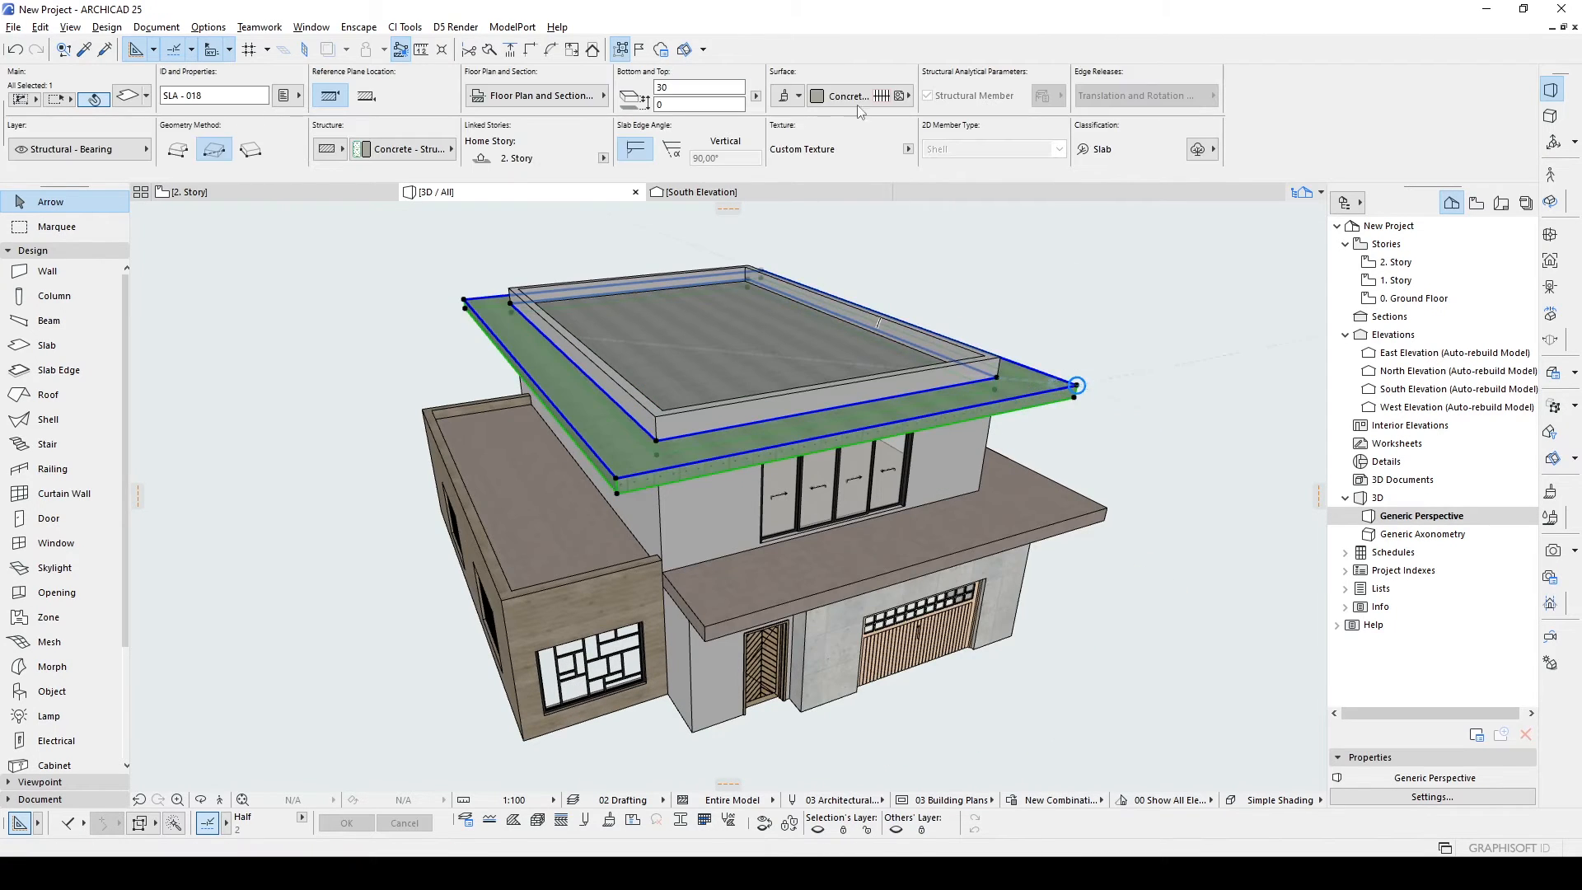
click(857, 97)
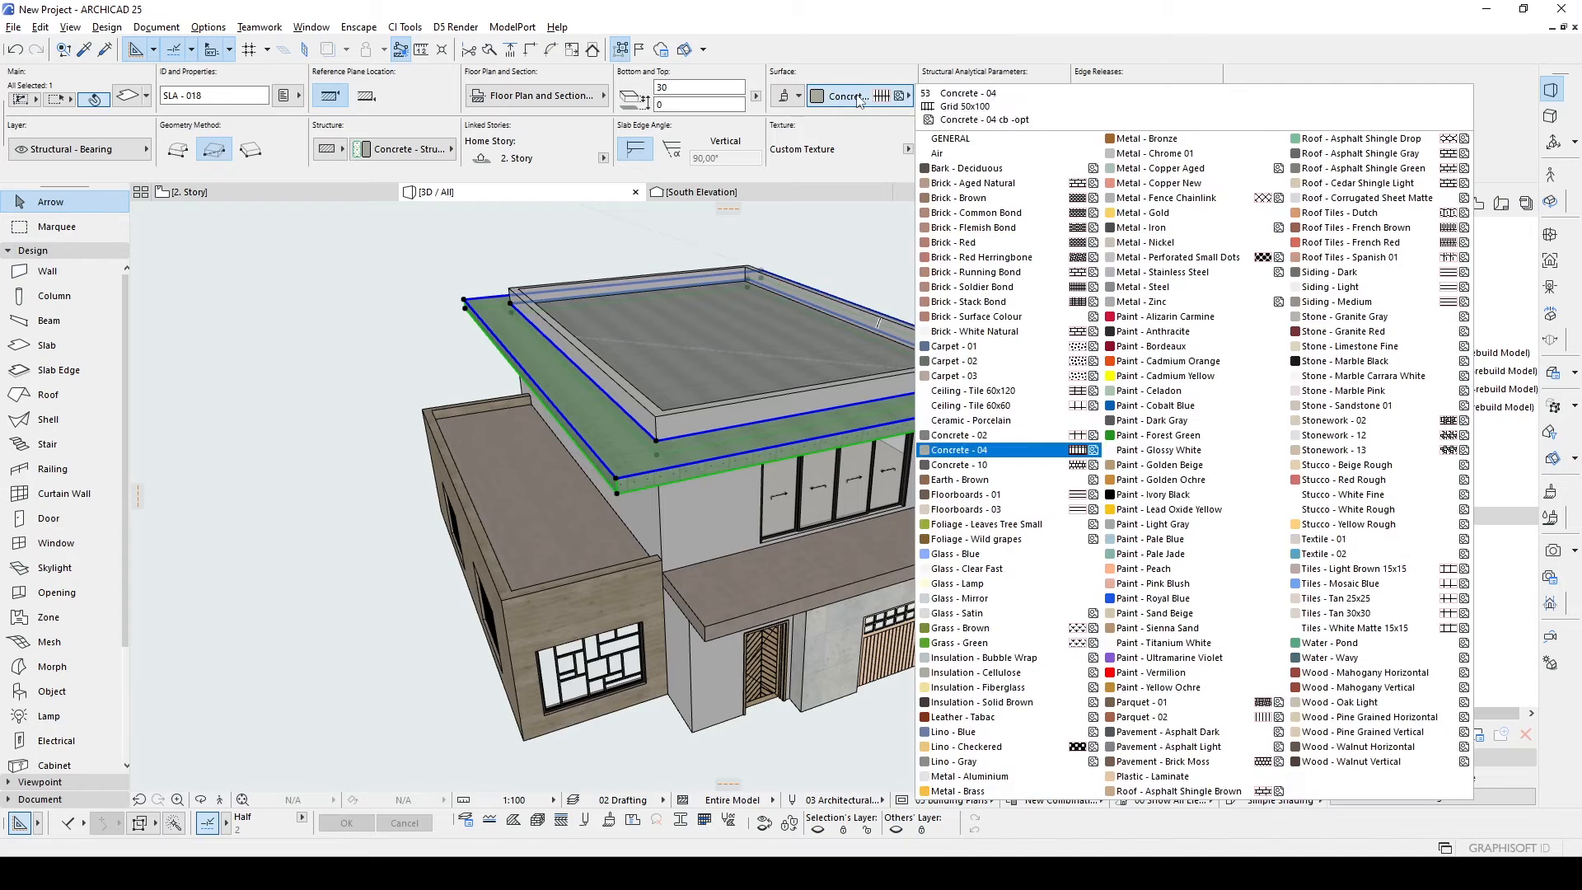
click(1344, 498)
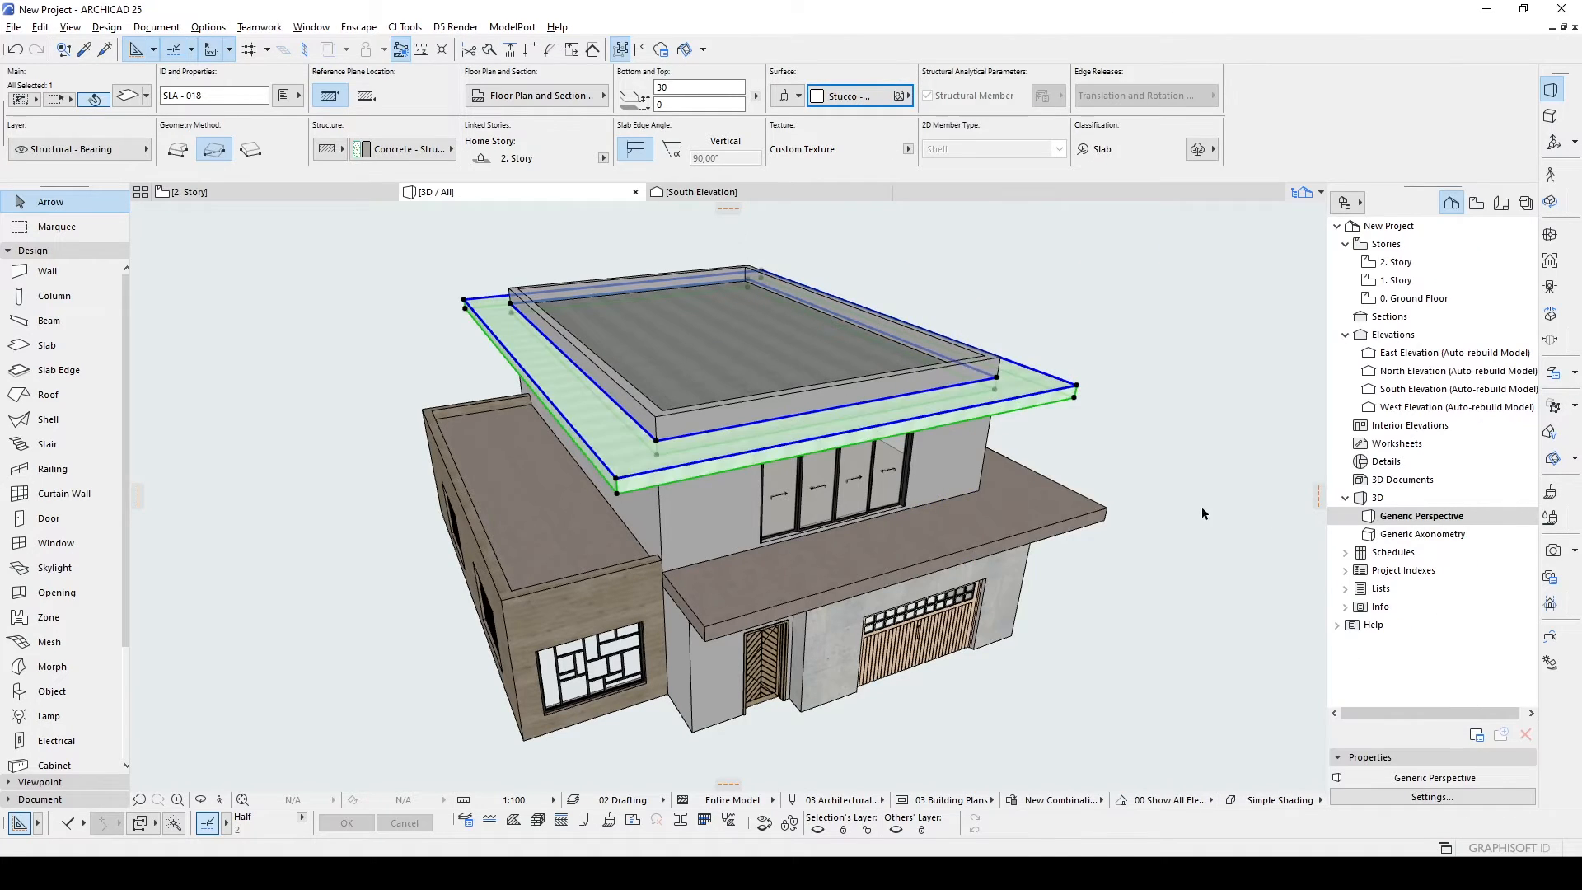
click(1269, 481)
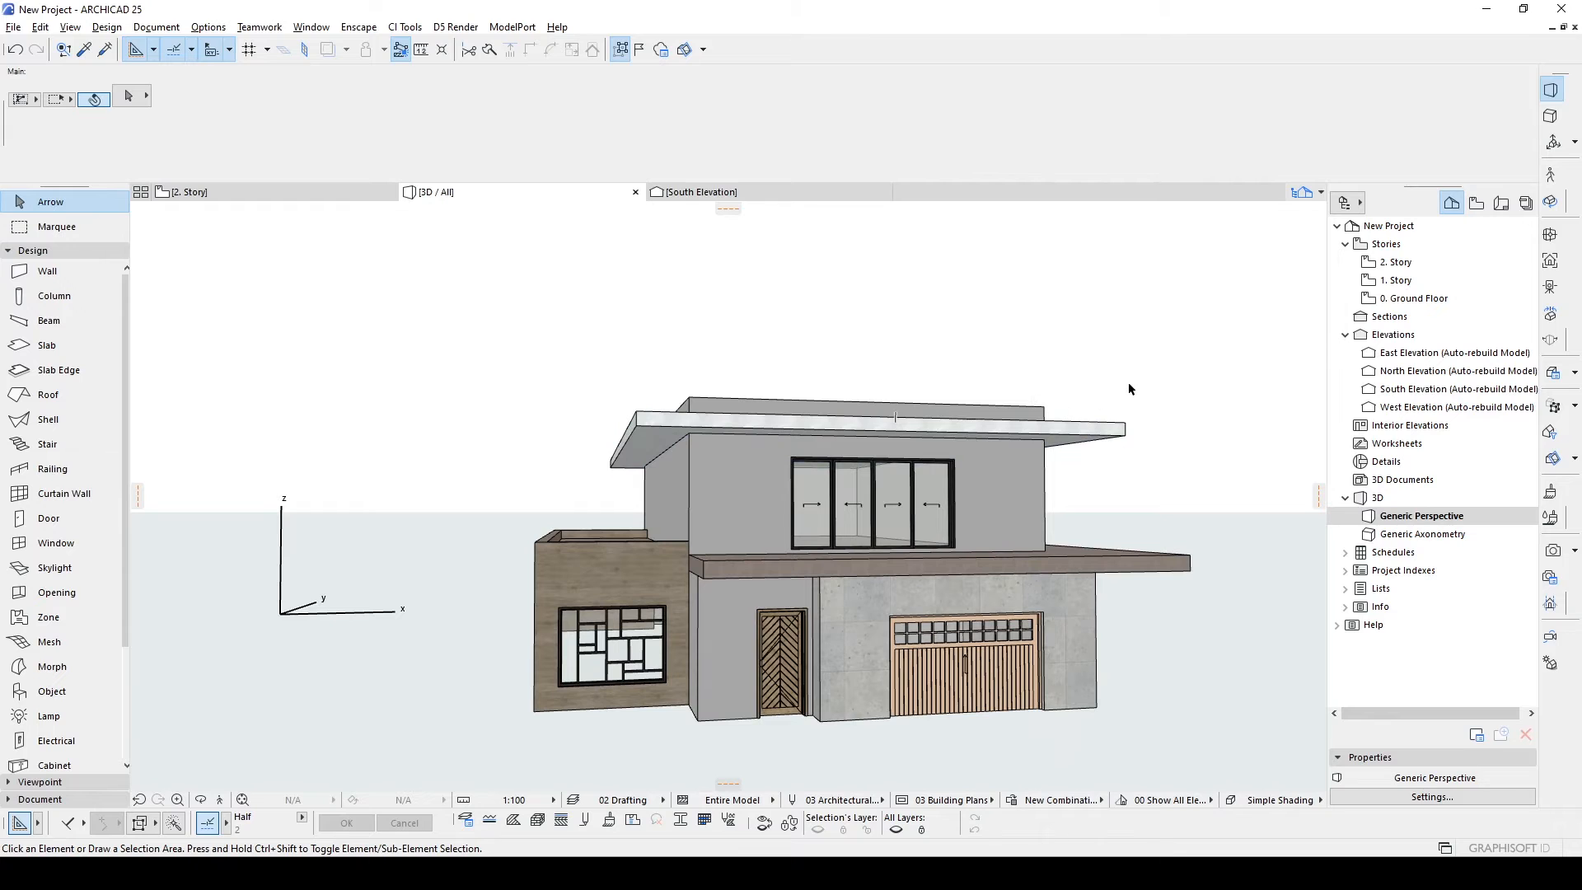
Change the height to next of story 1 to 350 in the Story Settings.
shift+middle_drag(1140, 383, 1127, 465)
click(1402, 301)
right_click(1402, 302)
click(1412, 524)
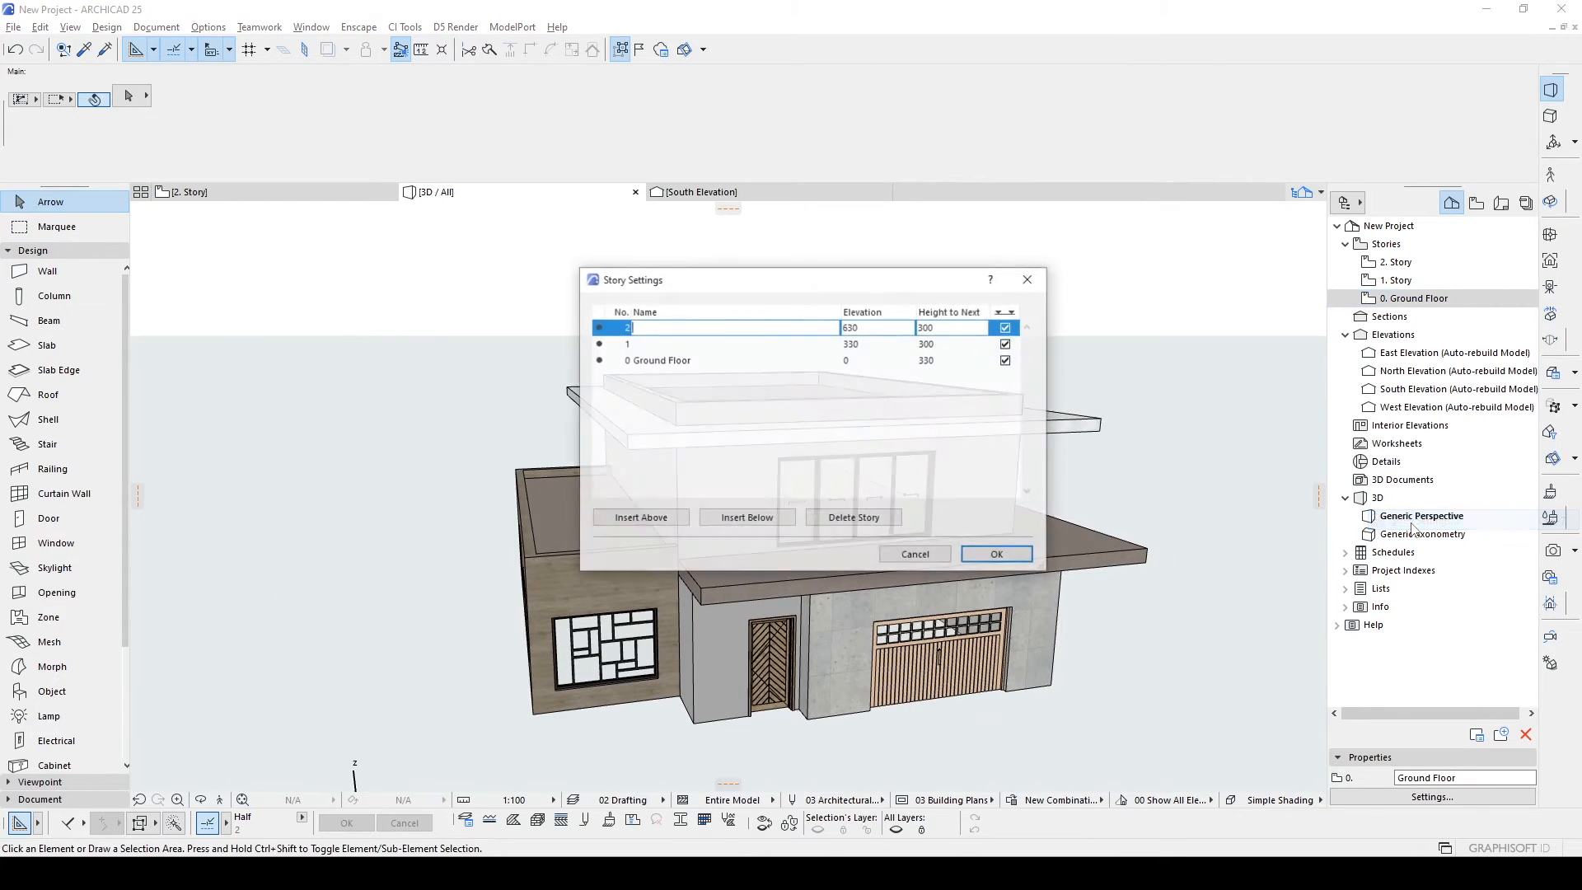
click(951, 345)
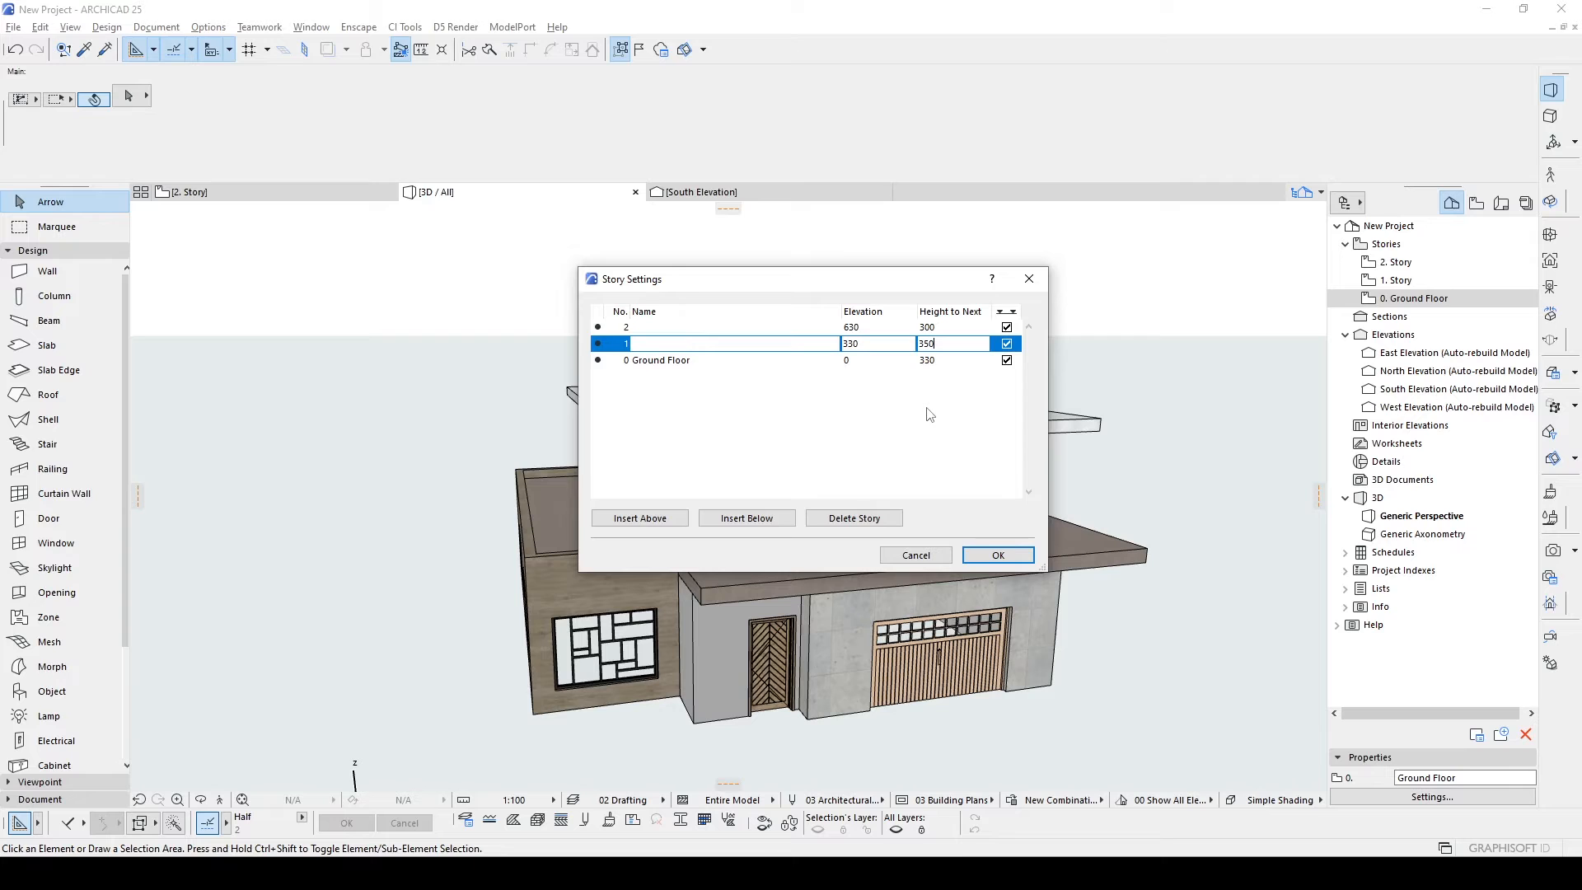
click(979, 557)
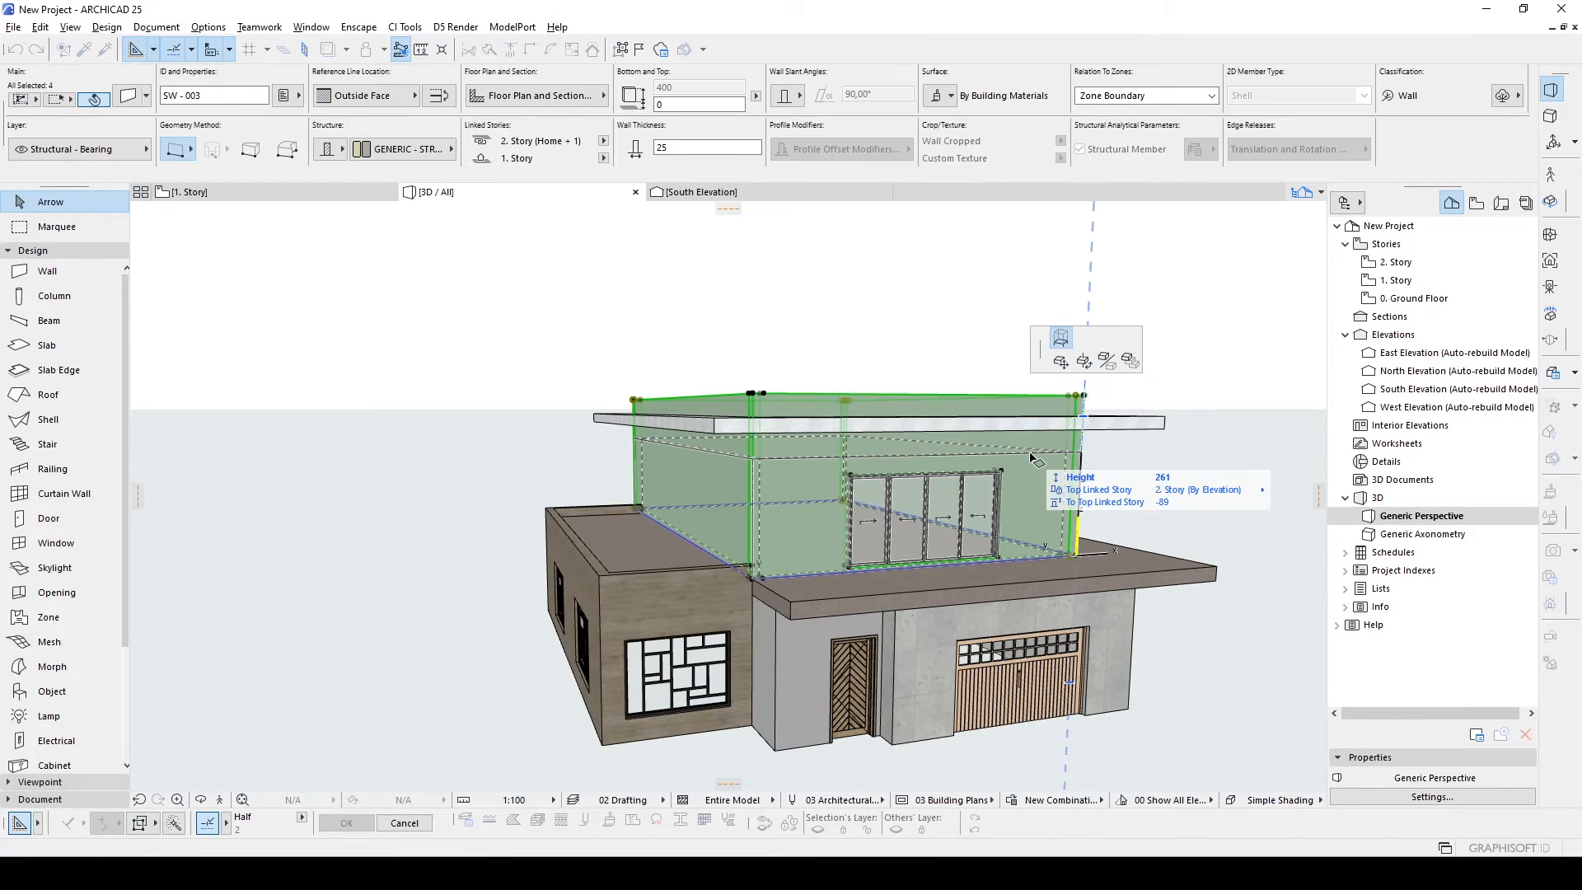
Stretch the four upper-floor walls to a height of 260.
text(260)
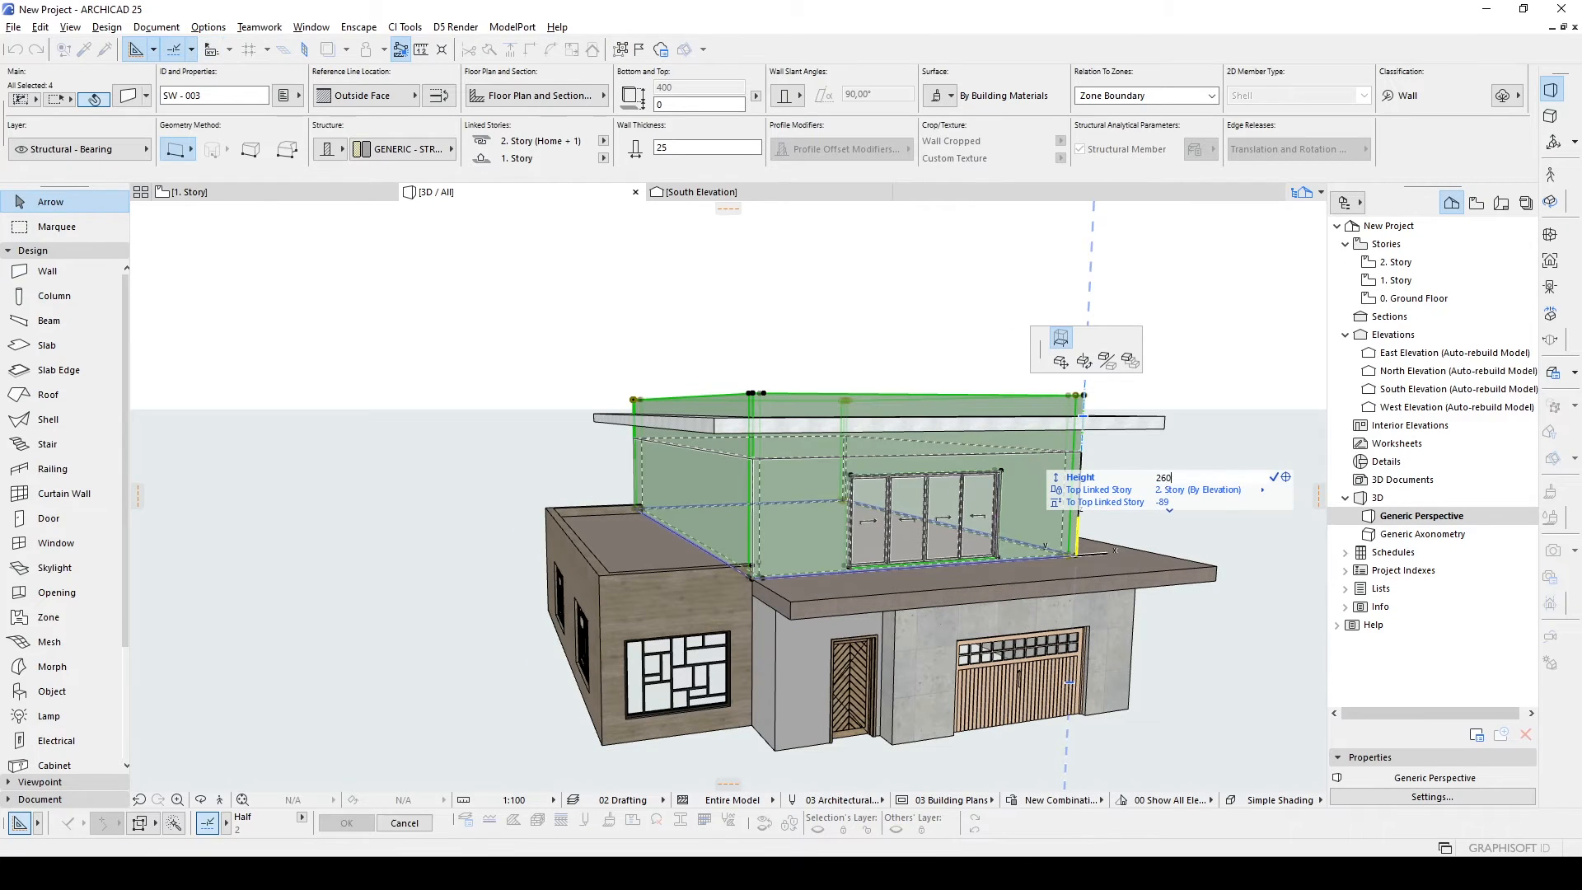
key(Return)
click(1141, 463)
Select the four upper-floor walls and set their thickness to 45.
shift+middle_drag(1193, 467, 821, 452)
click(1090, 466)
shift+click(766, 466)
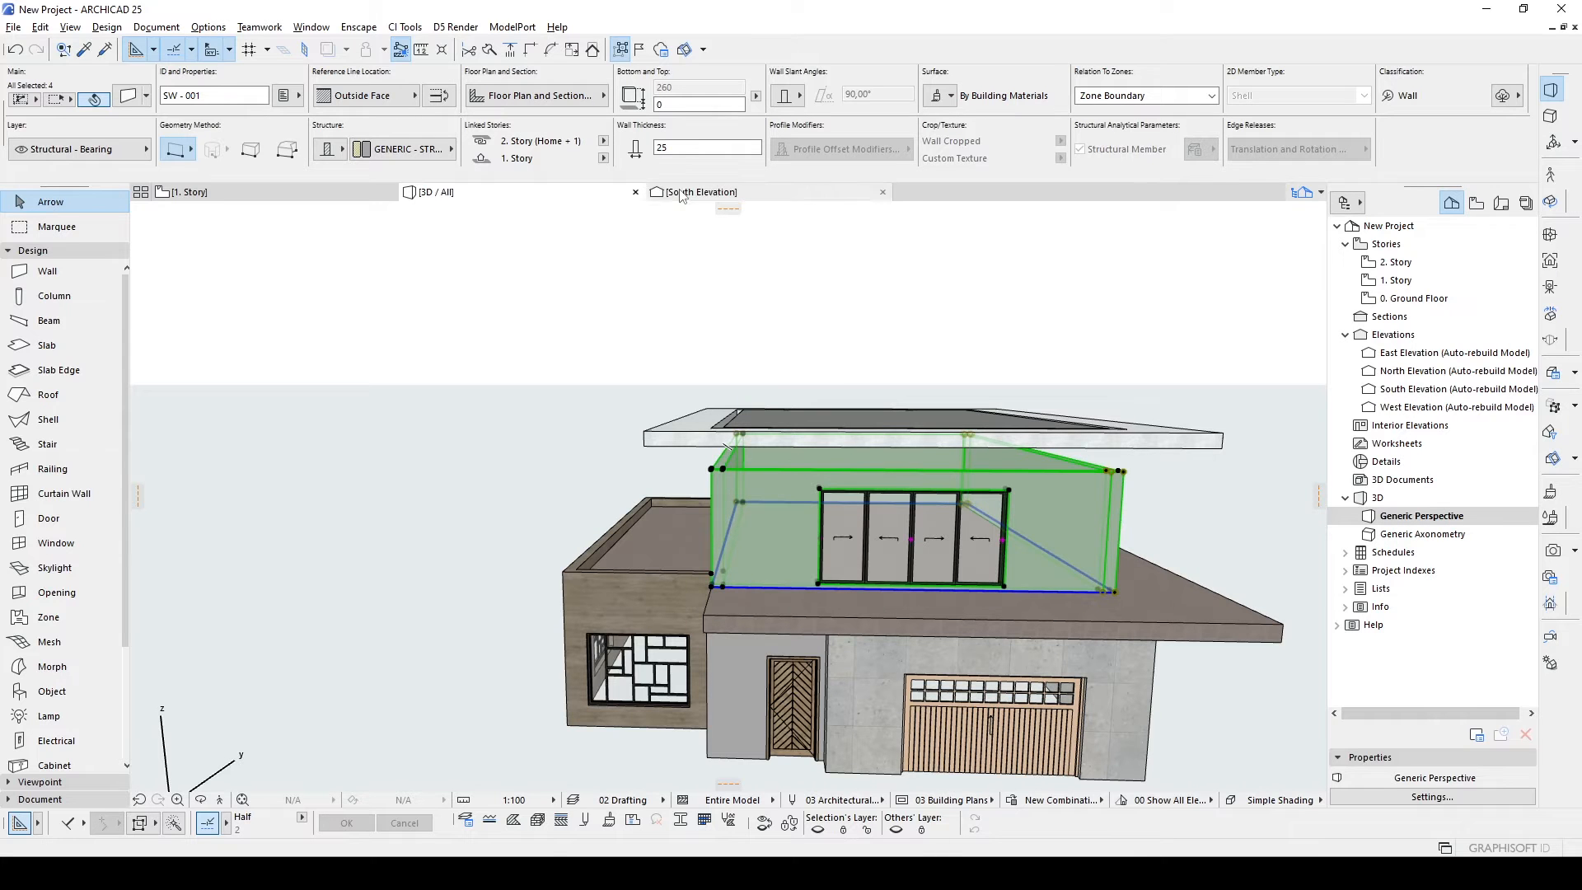
click(682, 150)
key(Return)
Elevate a copy of the four upper-floor walls so it stands directly on top of the originals.
shift+middle_drag(1043, 463, 1116, 452)
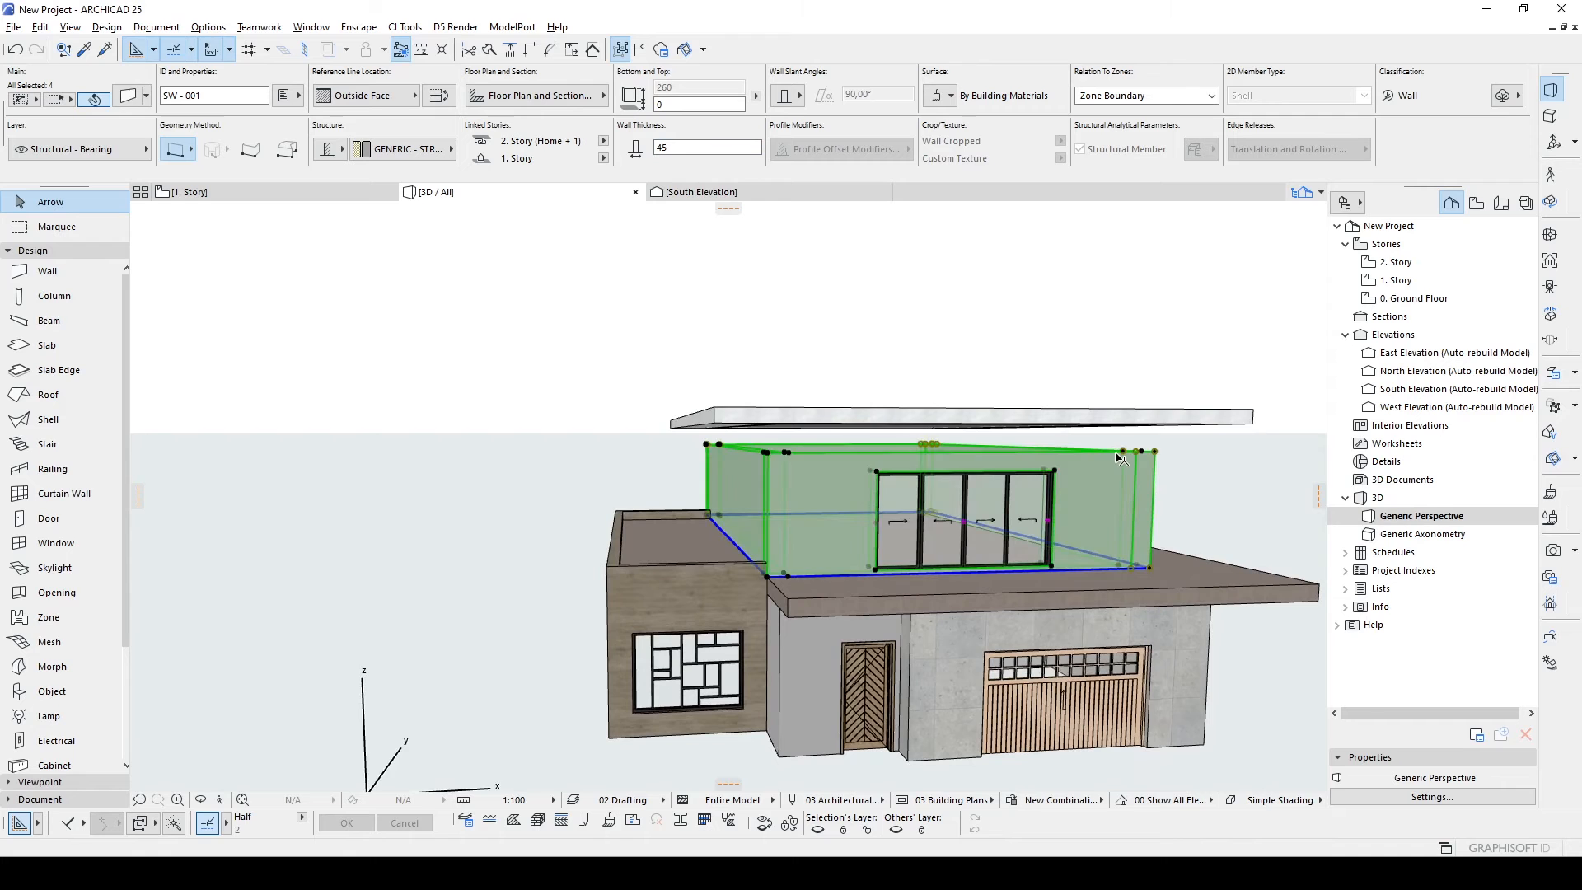
click(1148, 566)
click(1157, 461)
Set the thickness of the four raised wall copies to 25.
mouse_move(1157, 462)
shift+middle_down()
mouse_move(1145, 494)
mouse_move(1126, 460)
shift+middle_up()
click(681, 147)
text(25)
key(Return)
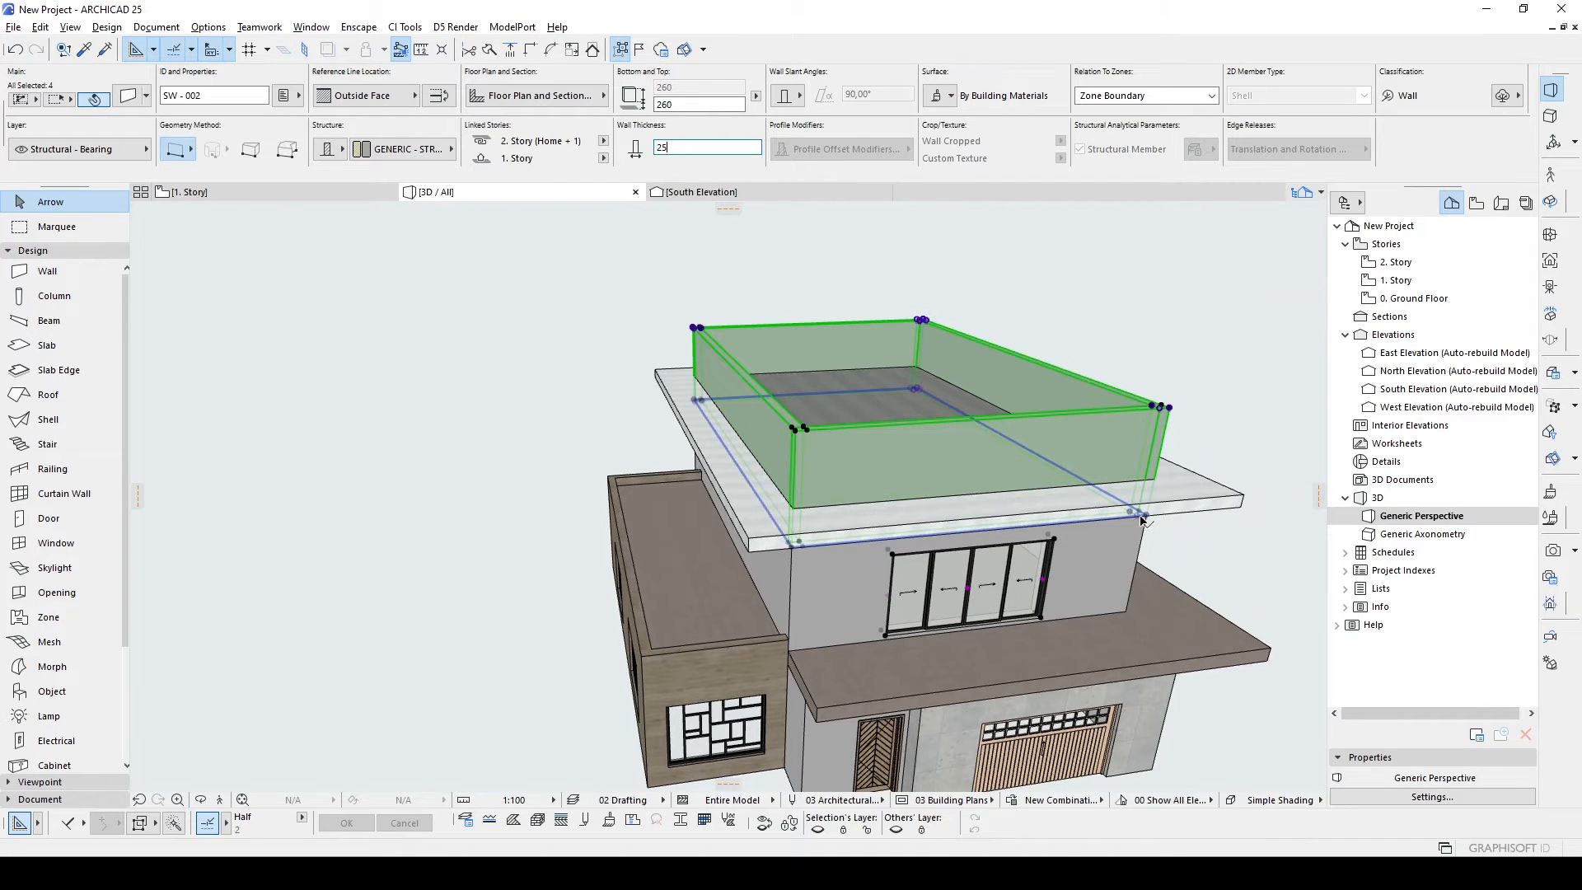
Offset the four raised walls inward so they are set back from the upper-floor walls.
click(1069, 525)
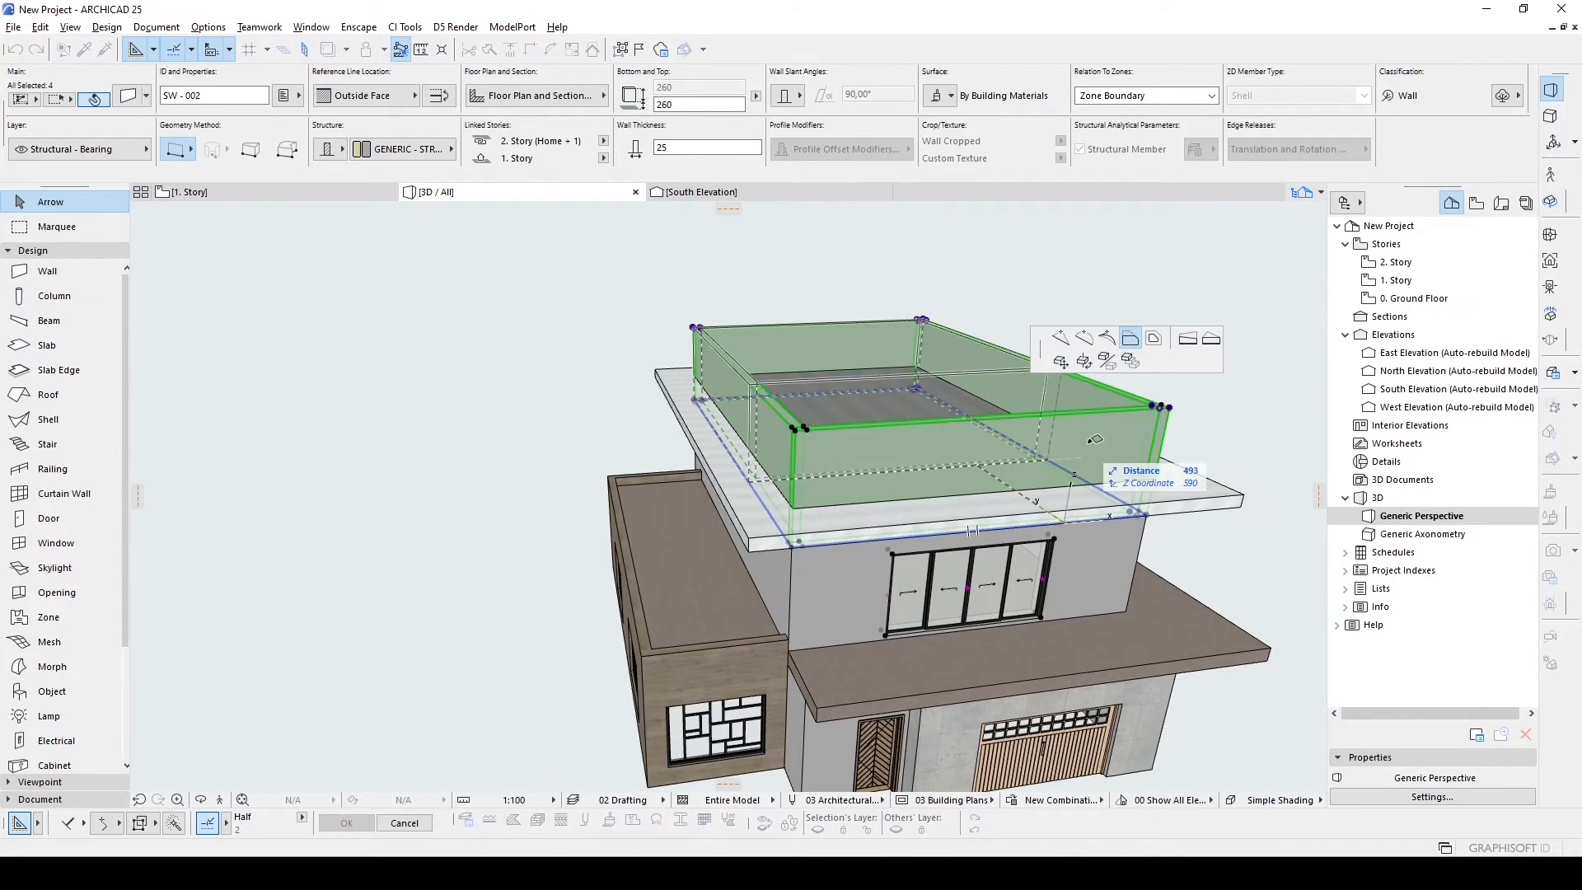
shift+middle_drag(960, 404, 949, 422)
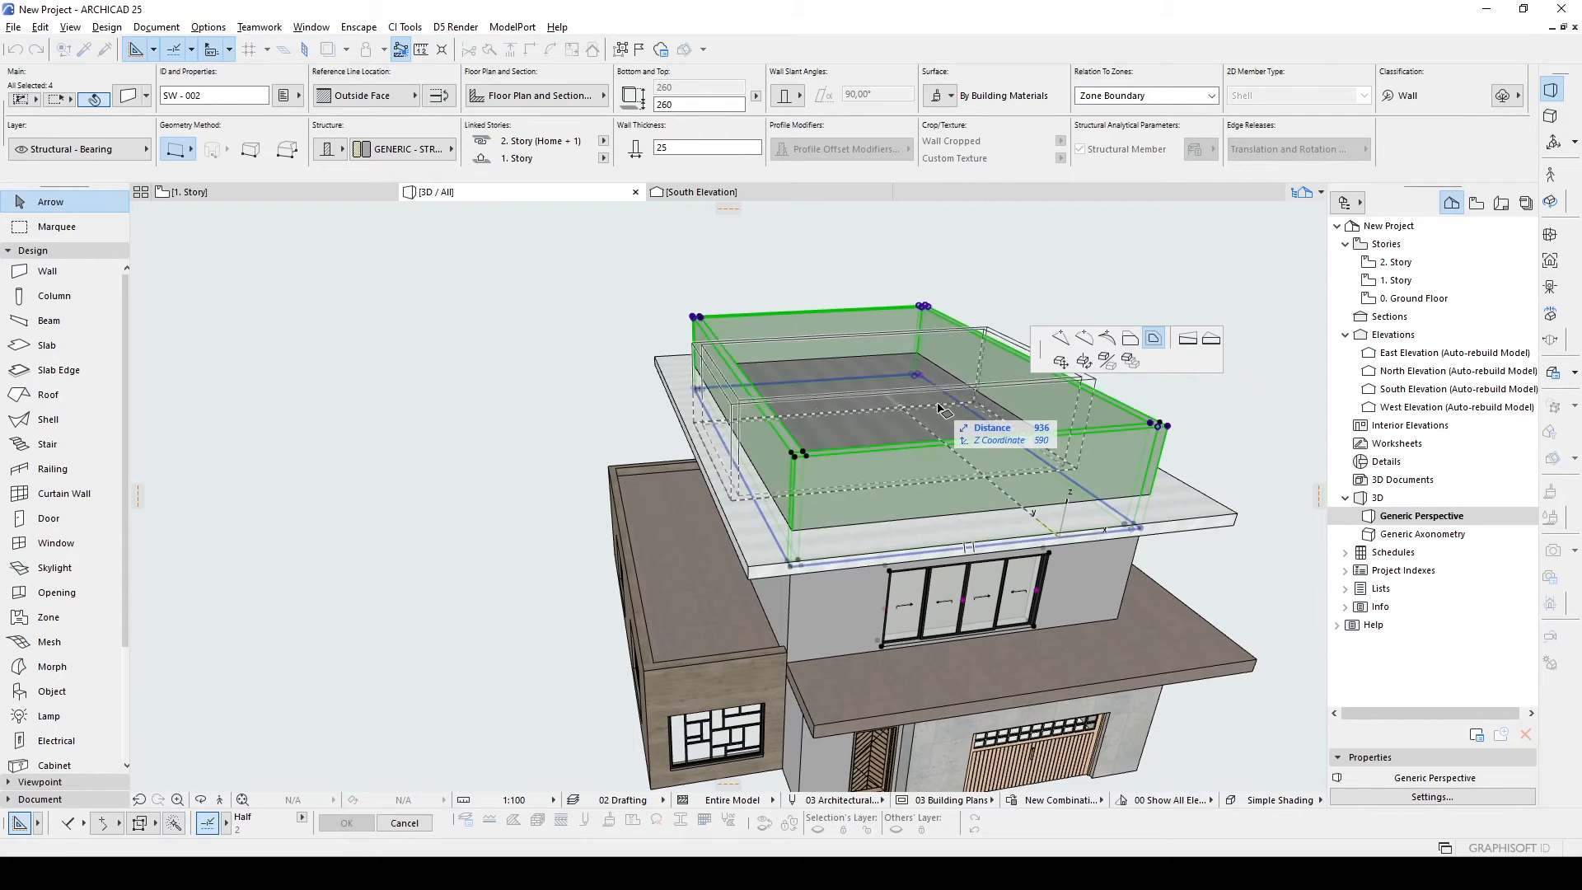
click(949, 424)
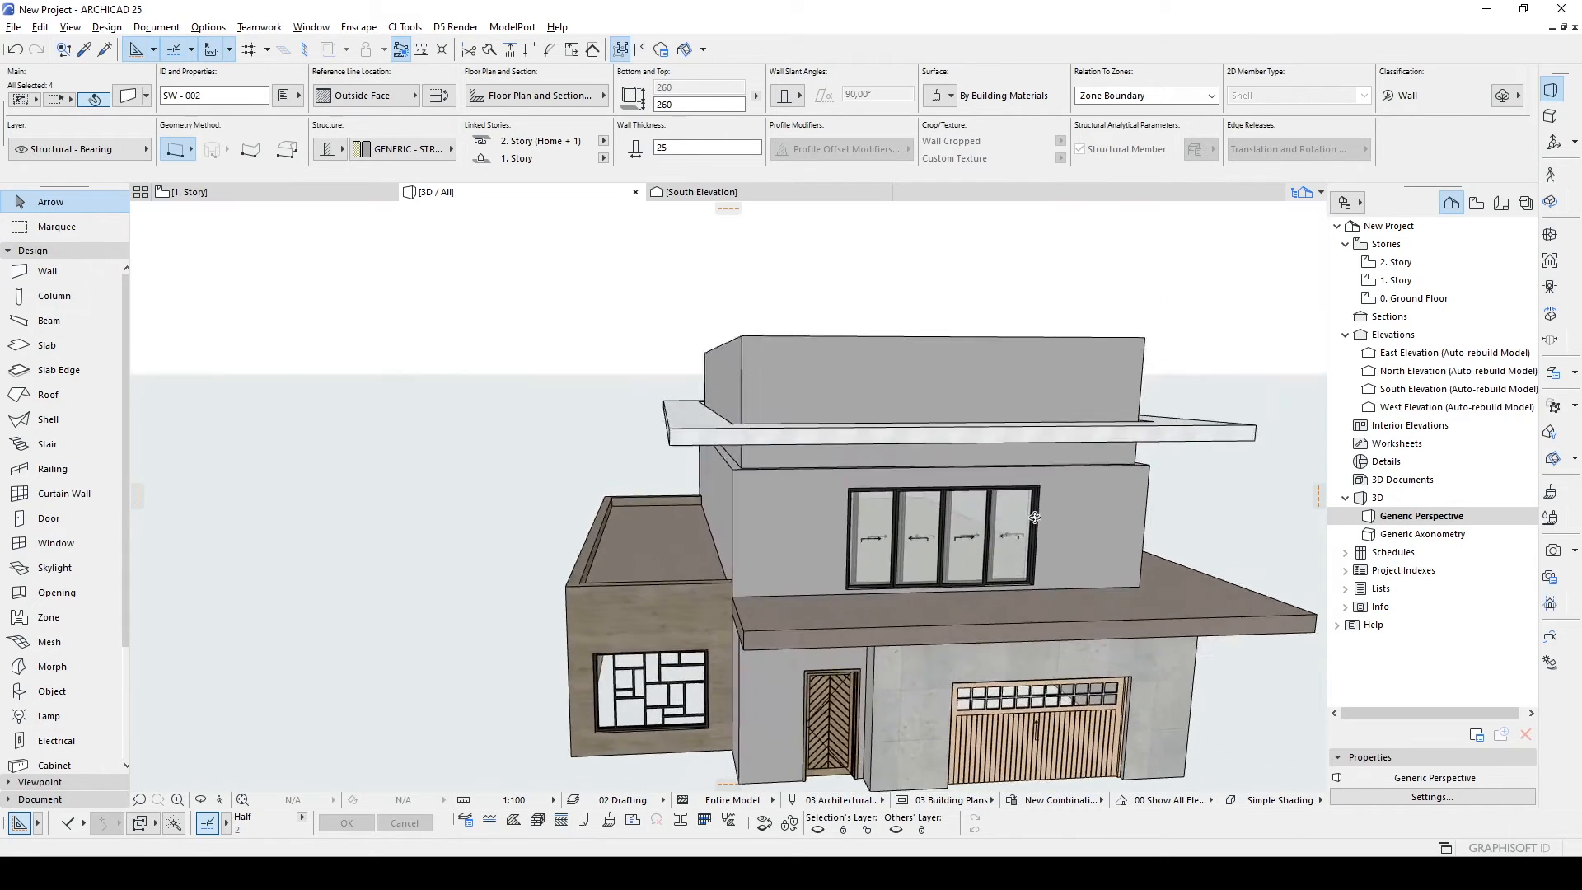
Lower the tops of the four raised walls to the roof slab's top surface, for a height of 90.
shift+middle_drag(1035, 517, 989, 511)
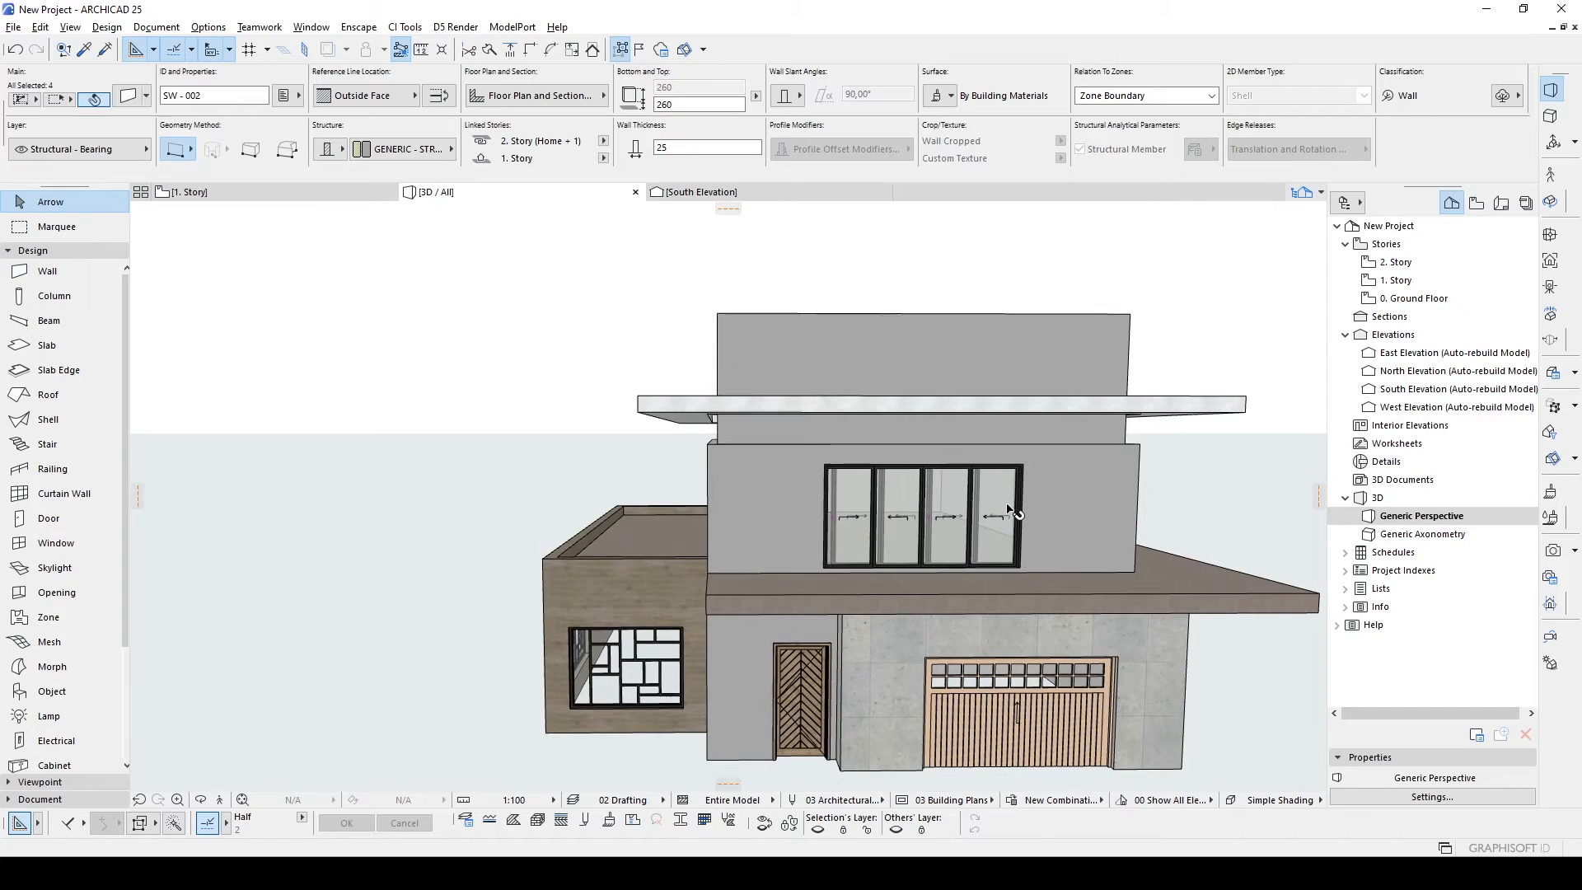
click(1130, 315)
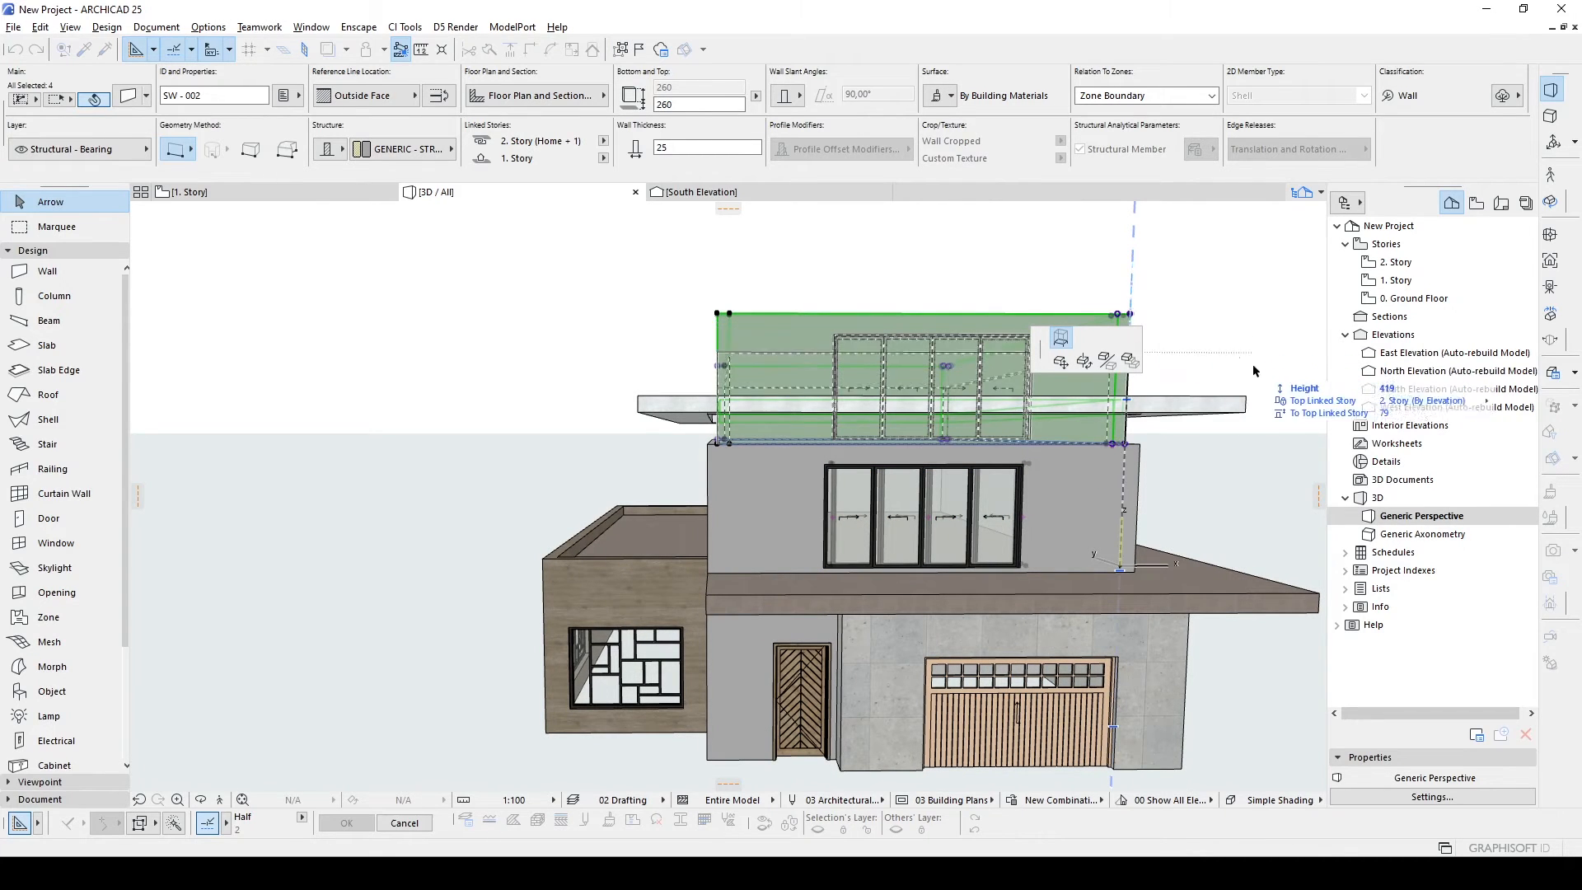
click(1248, 399)
shift+middle_drag(1248, 400, 1112, 354)
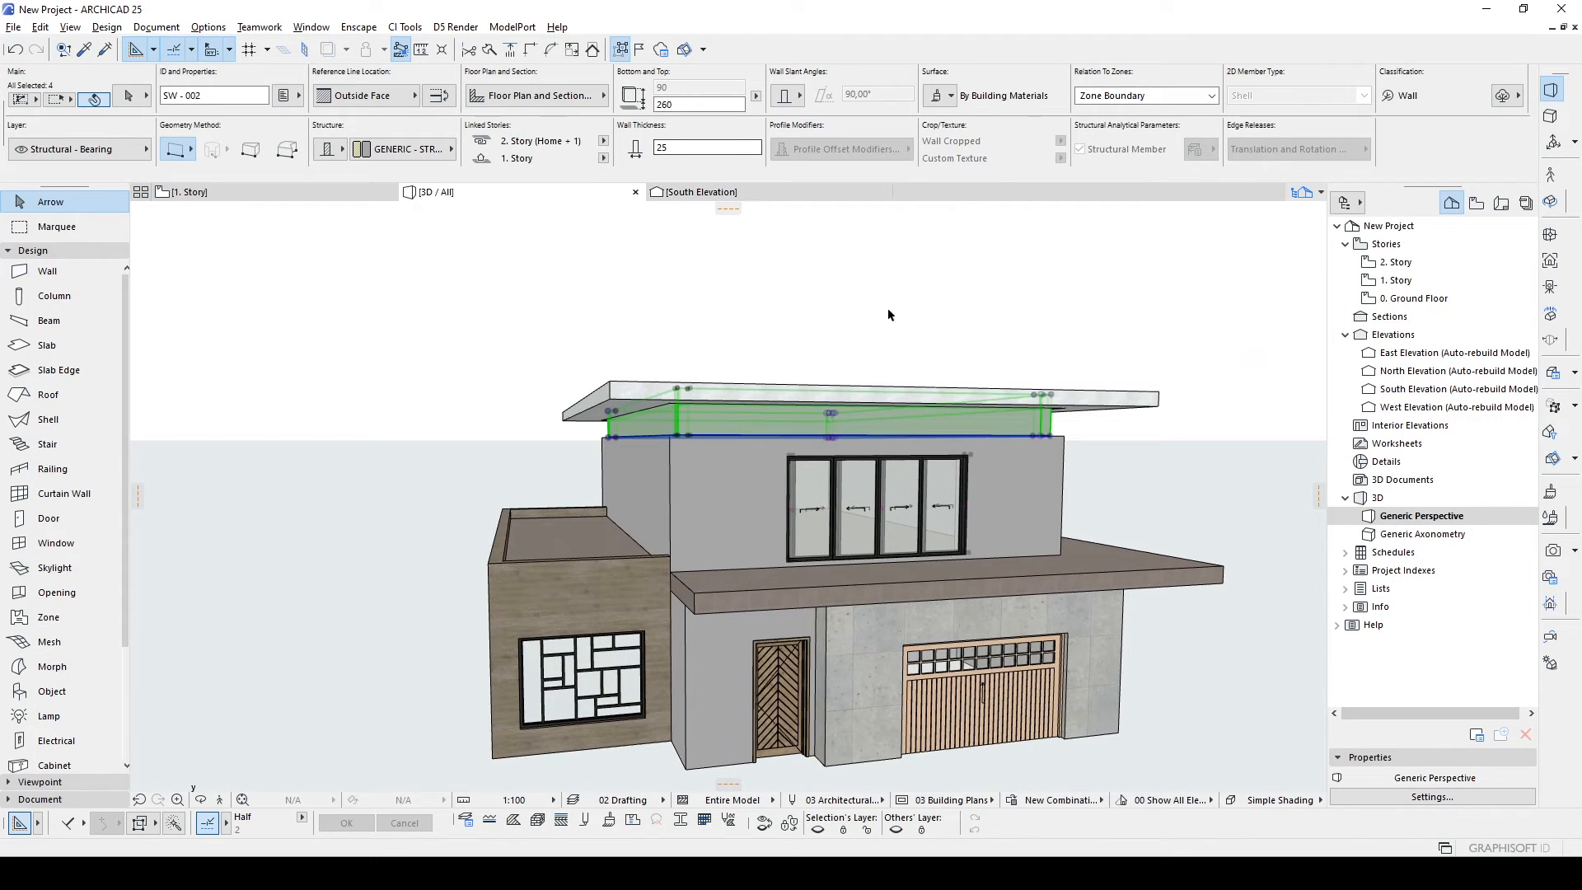
Set the four raised walls' top offset from 2. Story to 30.
key(ctrl+t)
text(30)
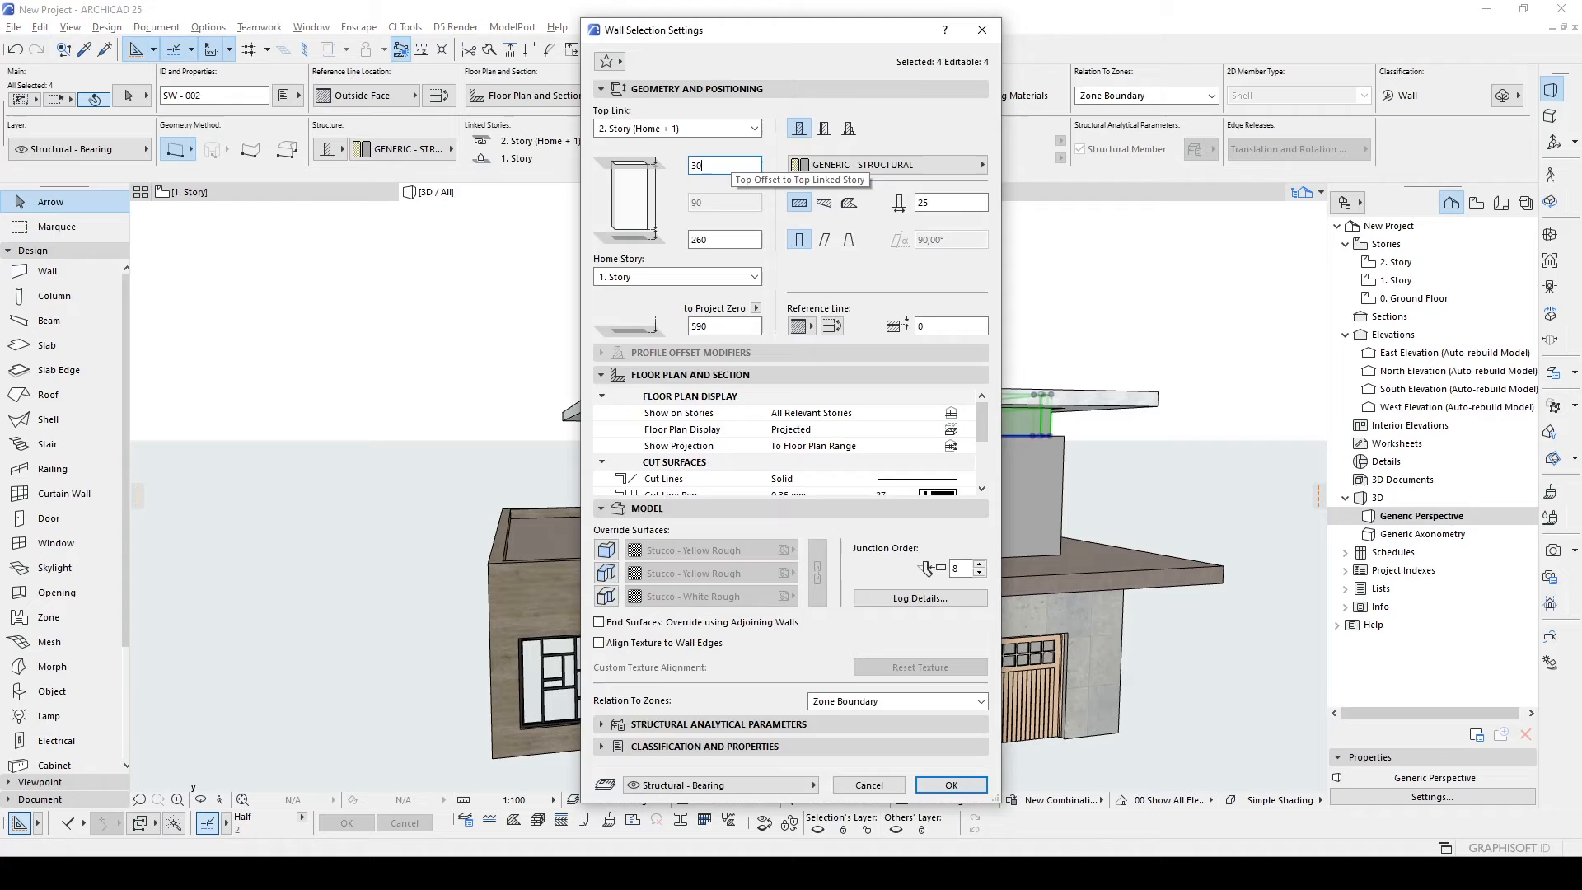
key(Return)
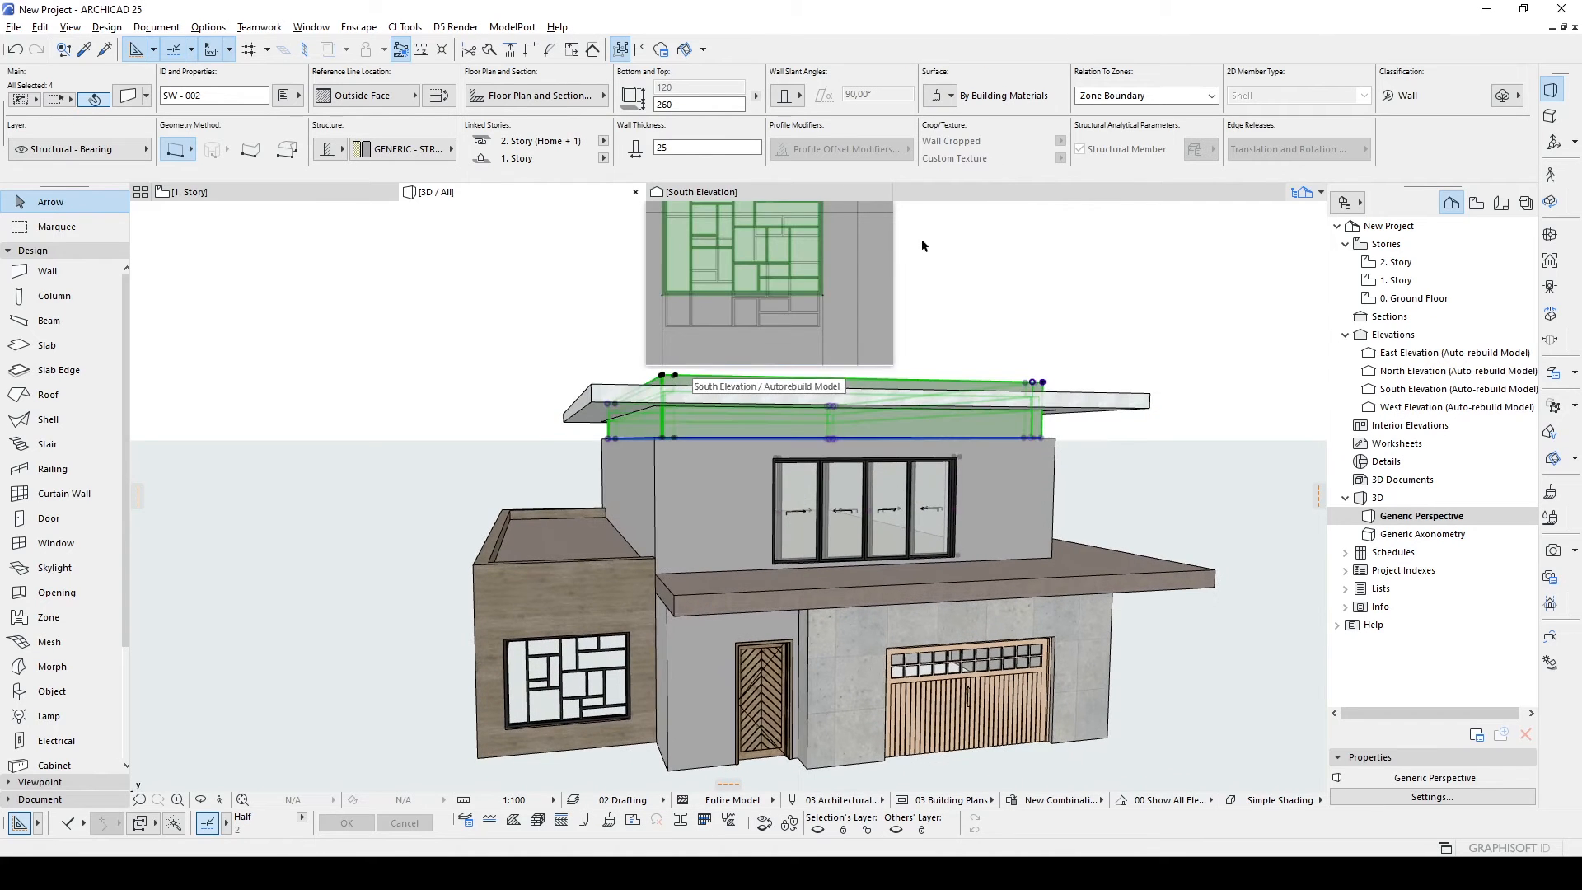
Set the four raised walls' top offset from 2. Story to 40 and deselect them.
key(ctrl+t)
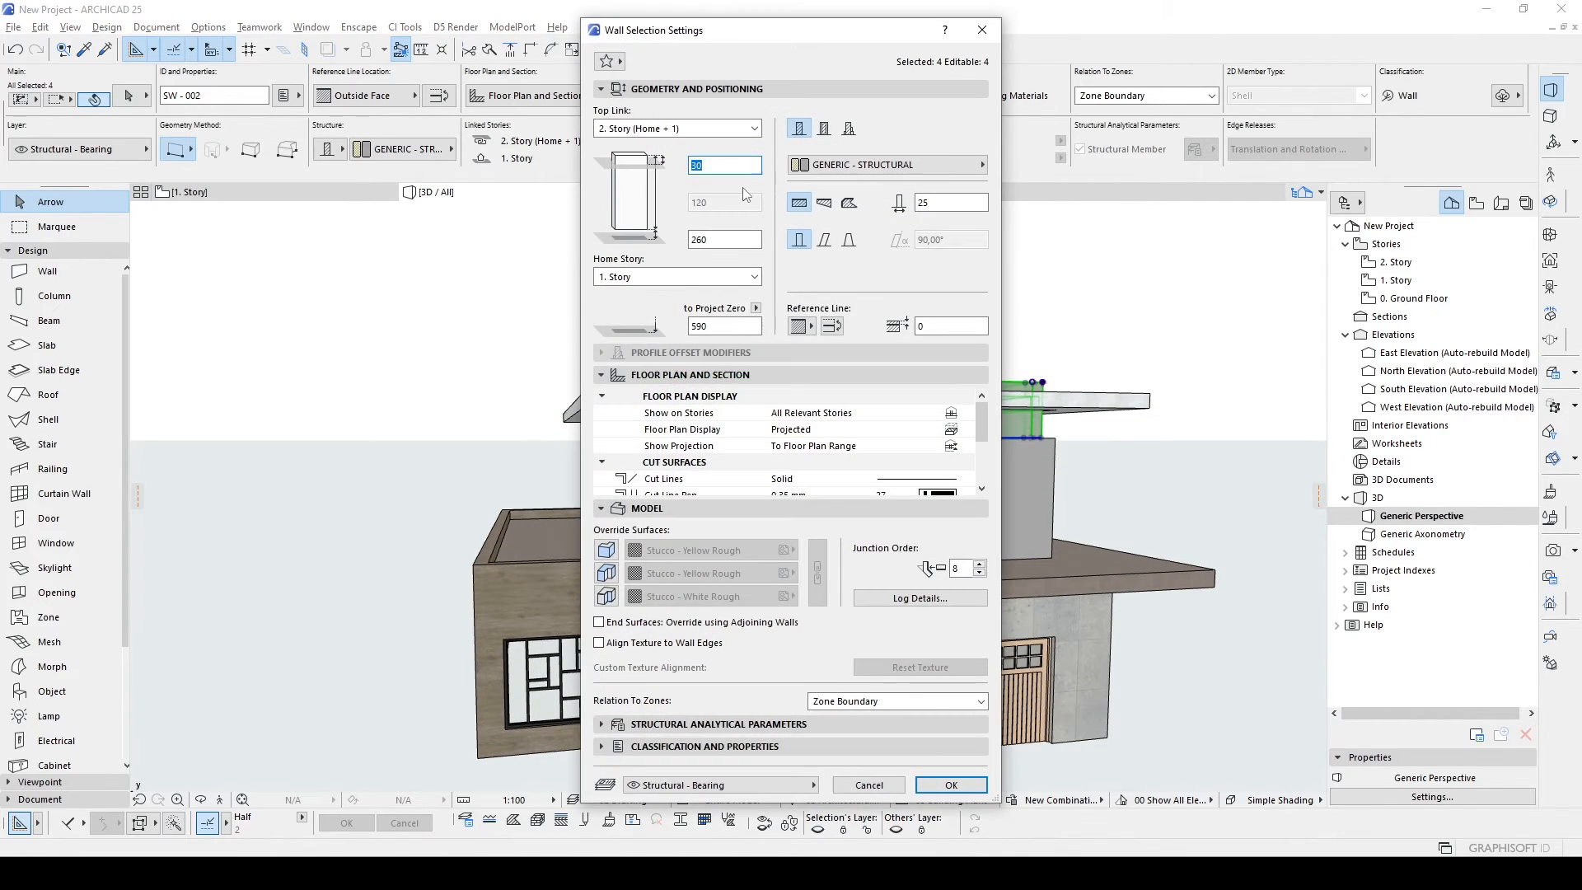
text(40)
key(Return)
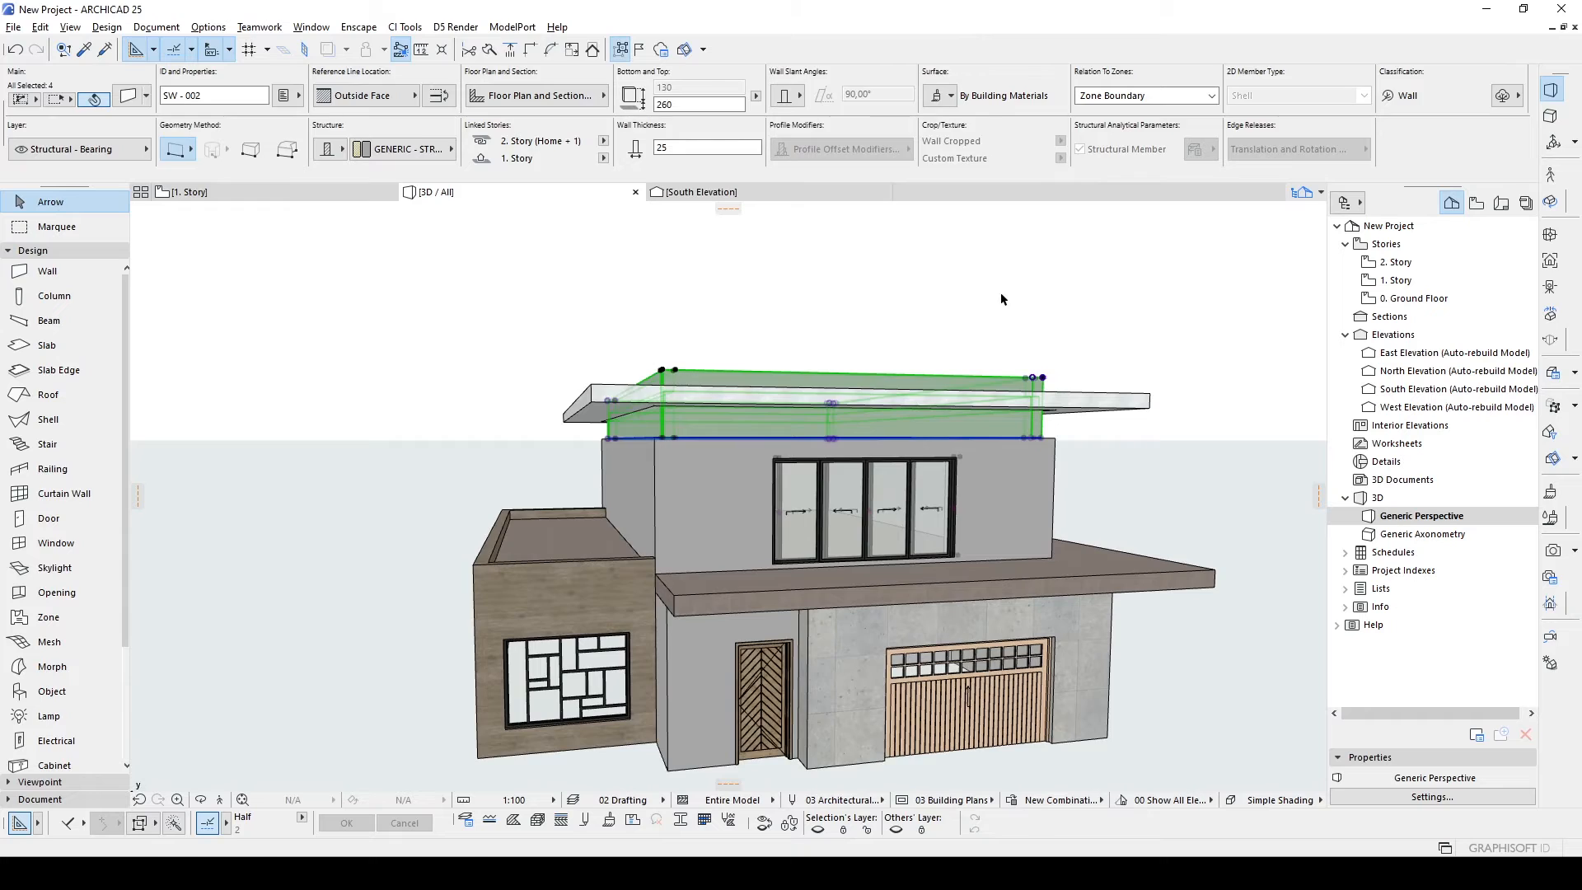
click(1001, 291)
Set up a default Window 25 corner window with its sill anchored to the wall base at height 0.
scroll(1001, 291, down, 2)
shift+middle_drag(1023, 375, 969, 393)
shift+middle_drag(976, 398, 870, 539)
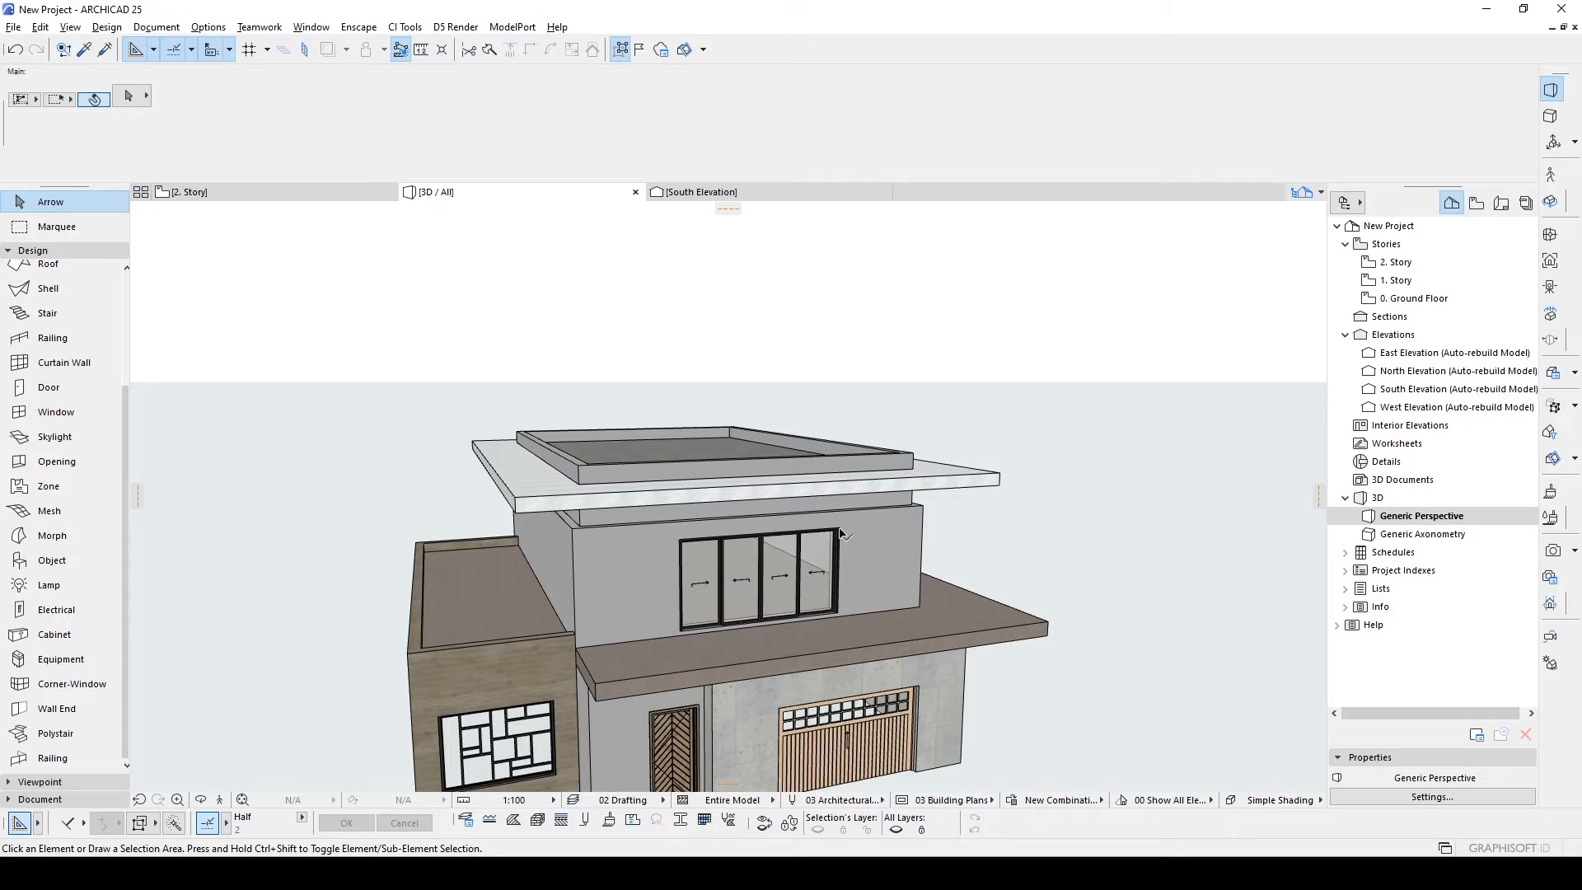
click(48, 690)
scroll(997, 542, up, 3)
shift+middle_drag(1031, 544, 886, 556)
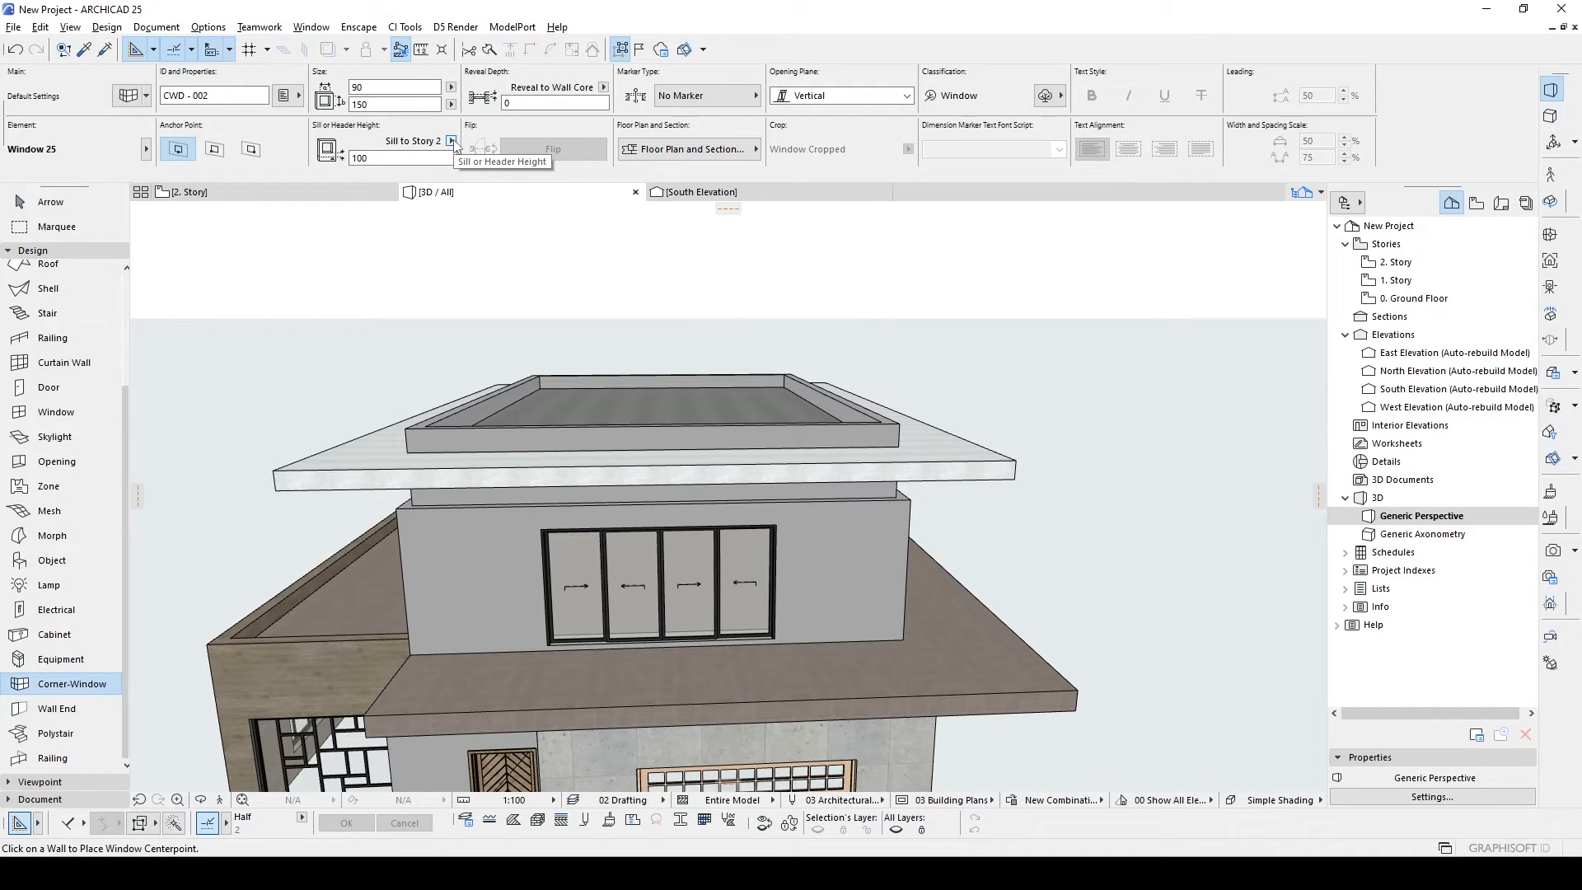
click(451, 141)
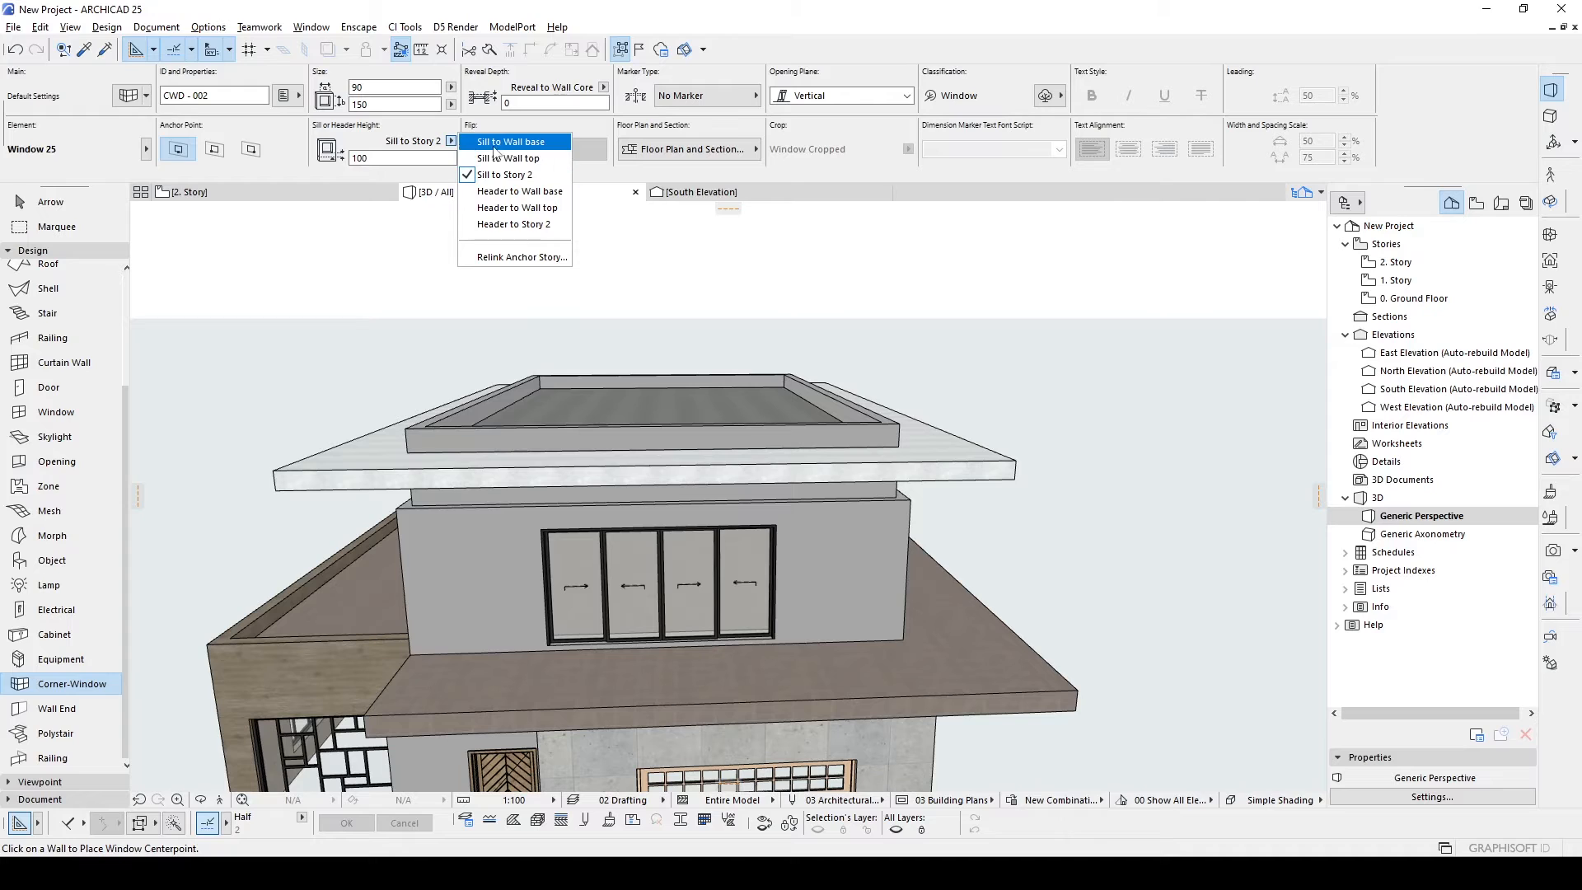
click(528, 148)
middle_drag(894, 430, 912, 430)
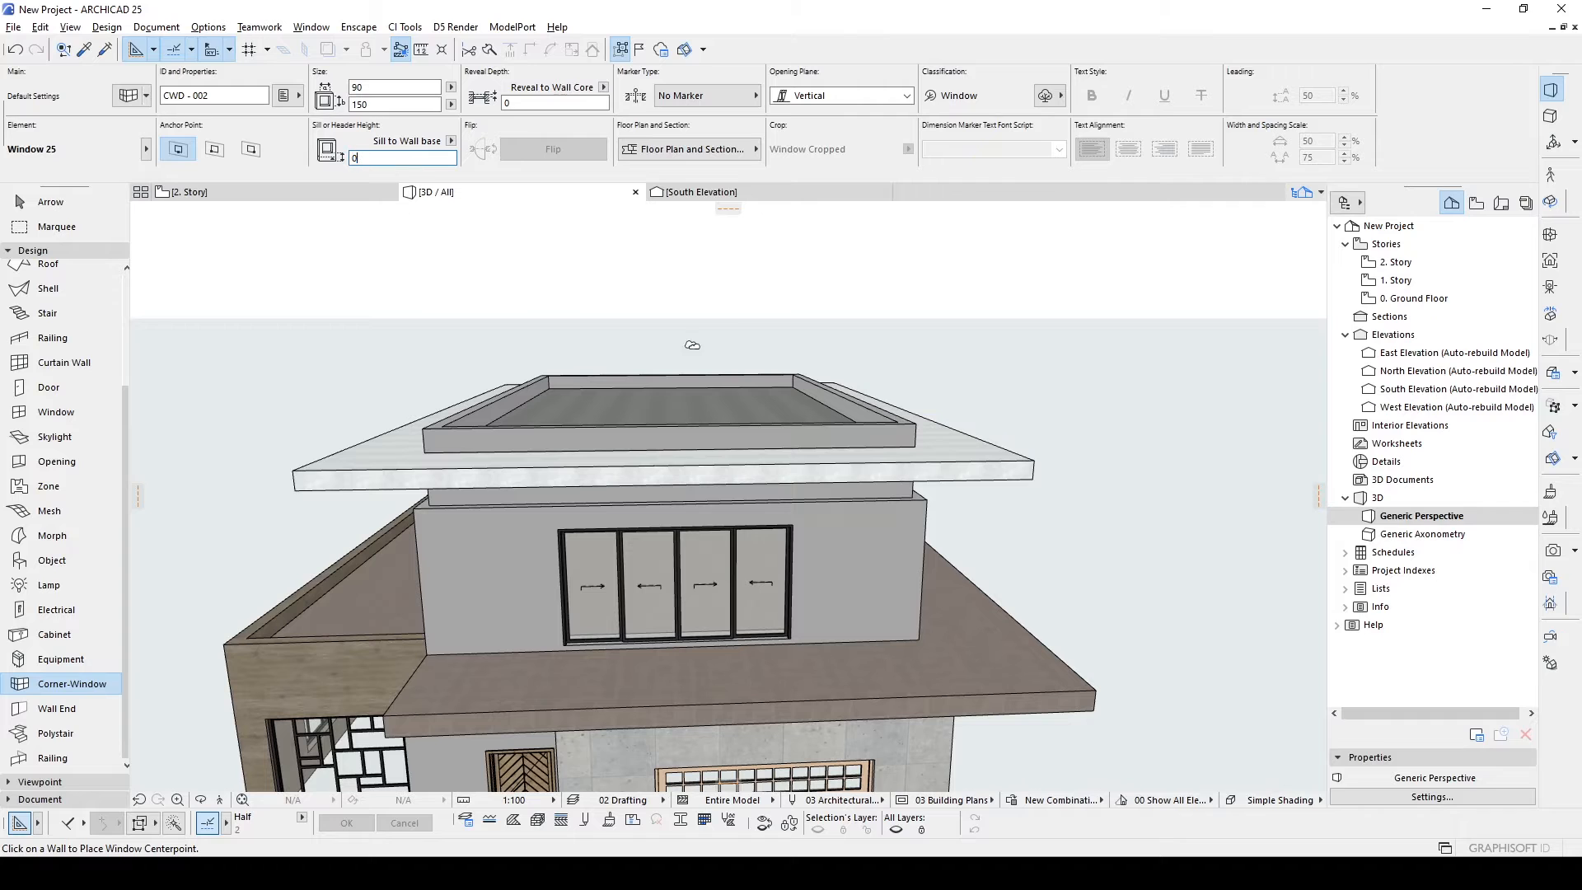
Place the corner window at the front-right corner of the raised walls.
click(890, 430)
middle_drag(987, 380, 1048, 428)
click(1048, 429)
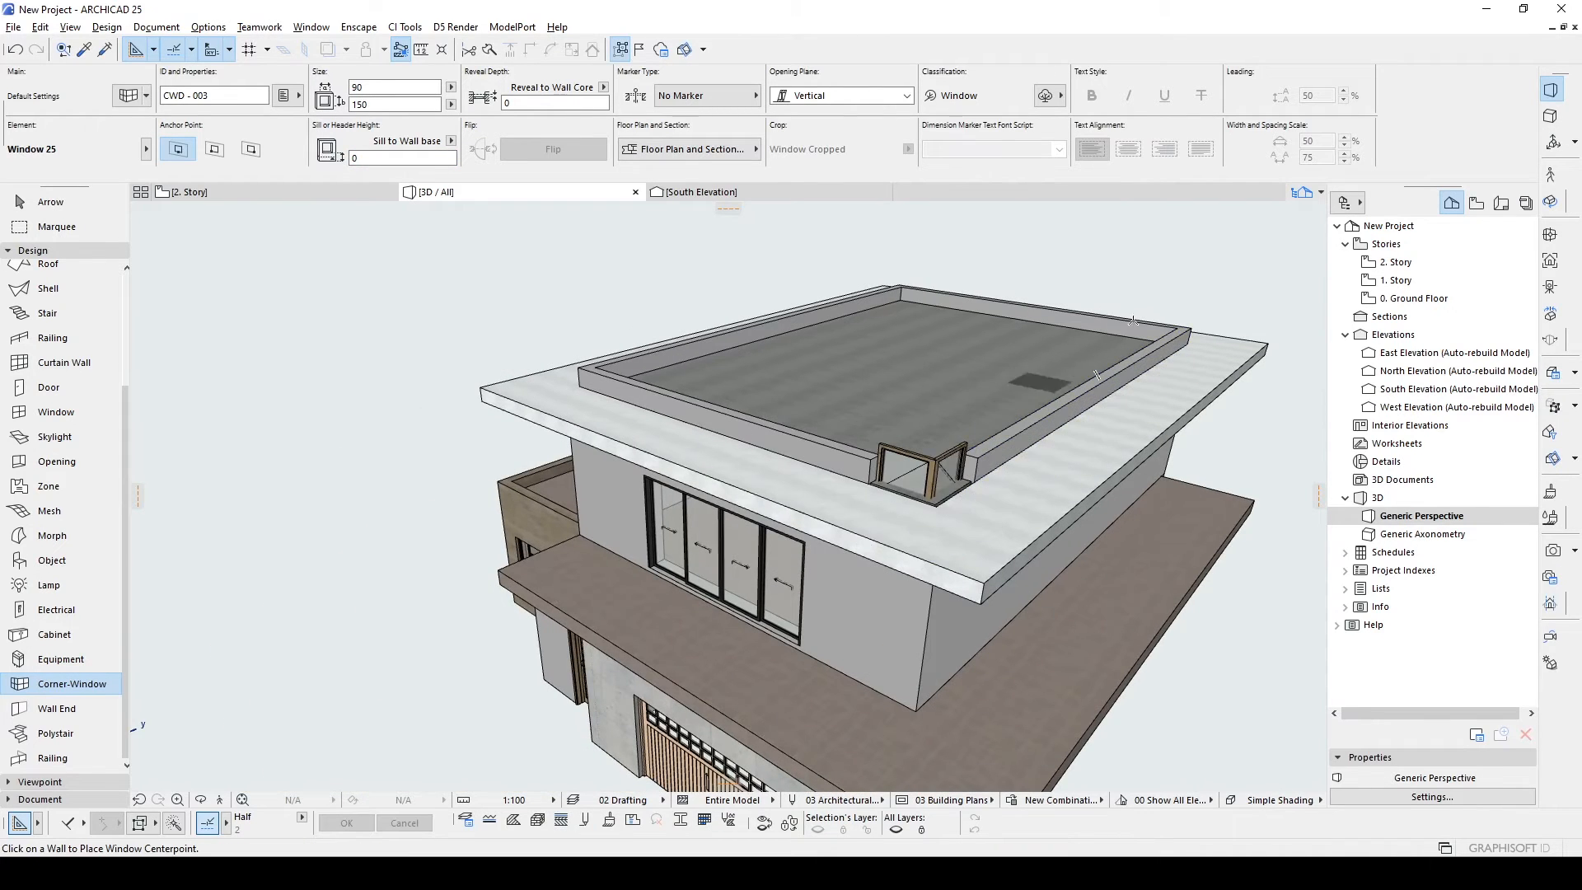
Select both halves of the corner window and shorten them to a height of 60 to fit beneath the roof slab.
shift+middle_drag(1096, 374, 841, 477)
shift+click(845, 462)
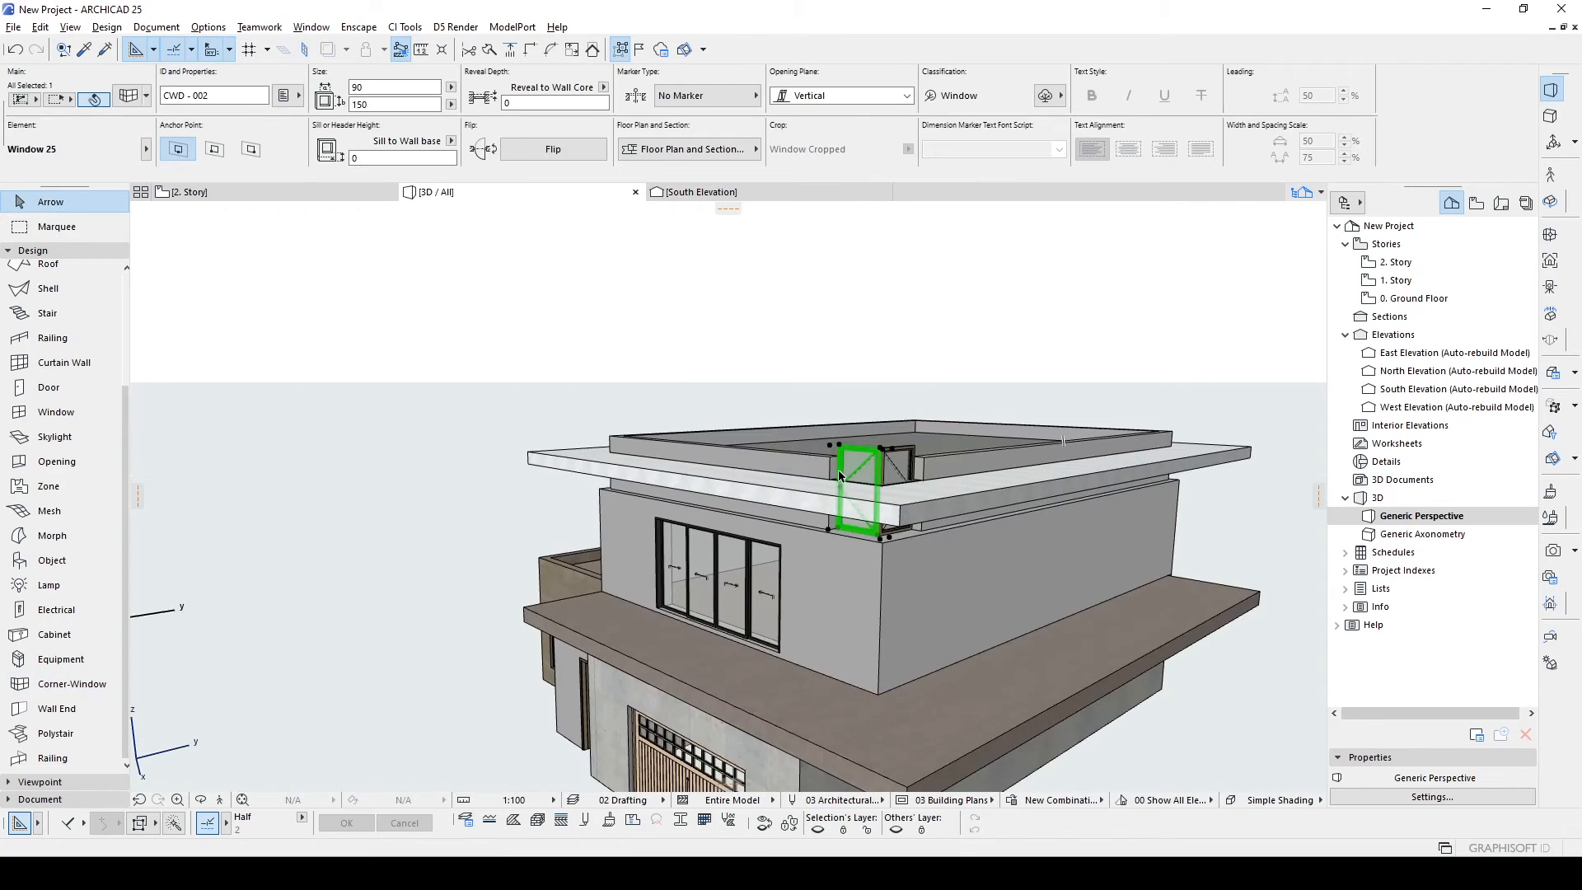
click(924, 446)
shift+middle_drag(925, 448, 838, 436)
click(1087, 343)
click(1162, 473)
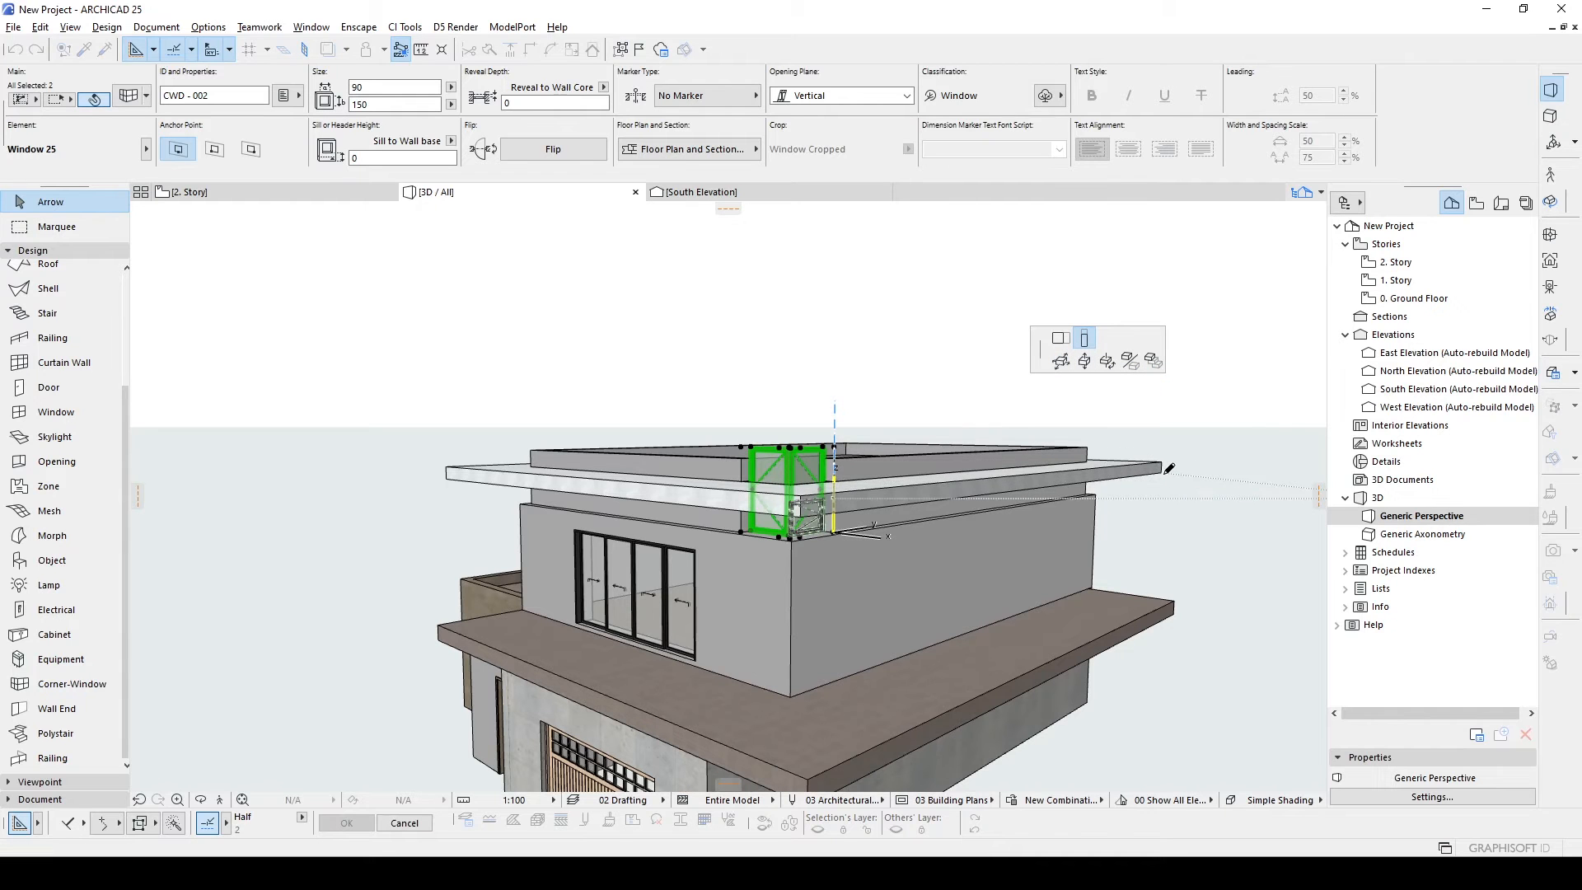
shift+middle_drag(783, 497, 818, 498)
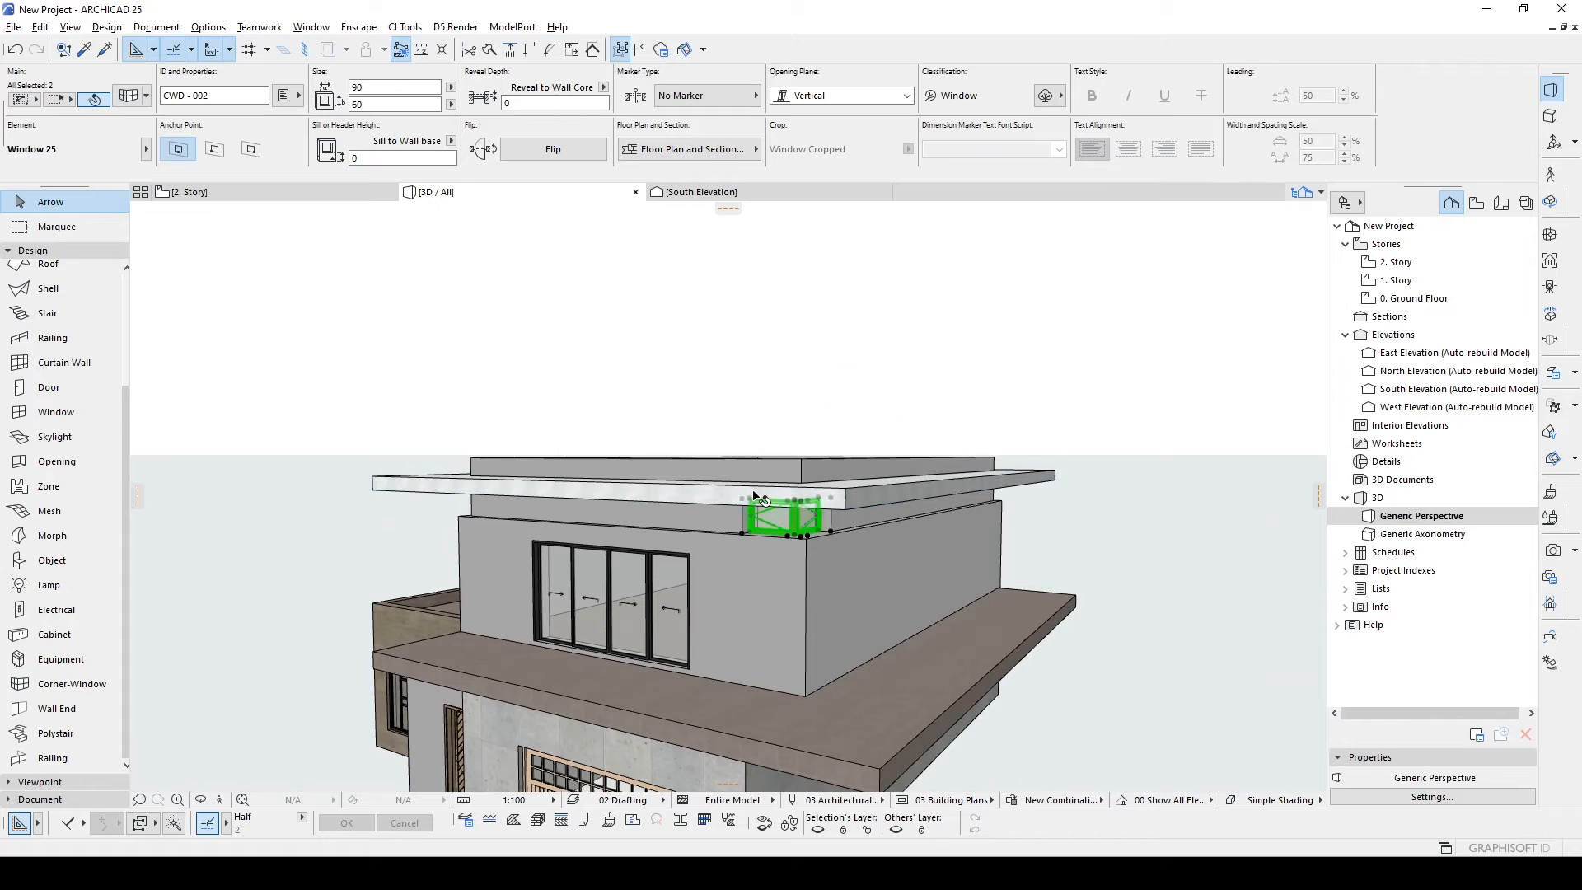
Copy the corner window's settings and place a matching one at the front-left corner of the raised walls.
shift+middle_drag(633, 499, 718, 567)
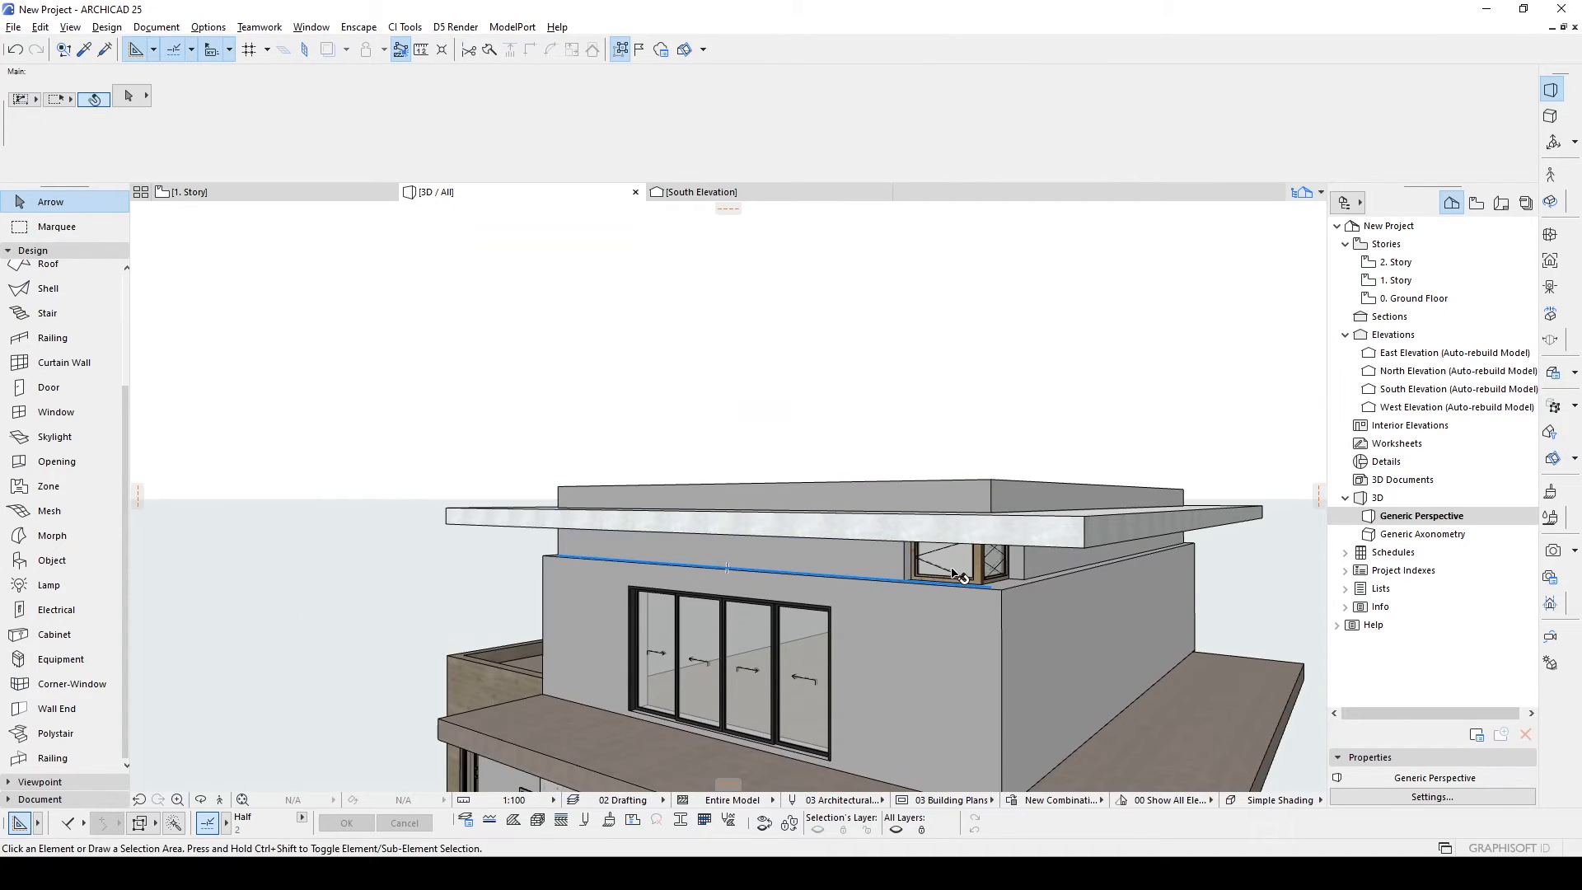
alt+click(958, 574)
shift+middle_drag(958, 574, 656, 519)
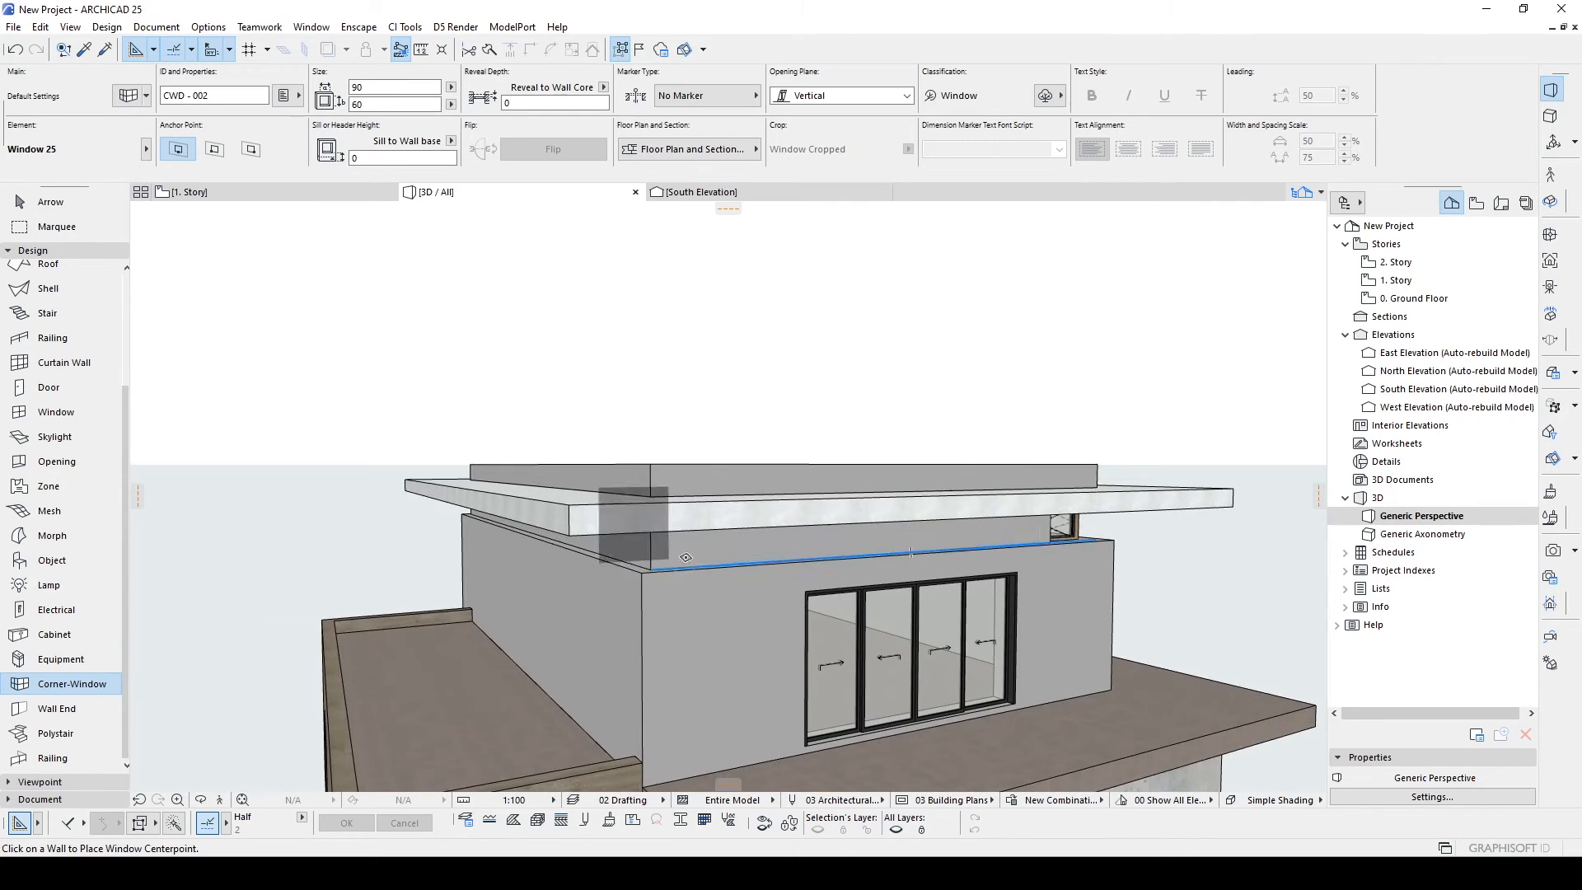
click(695, 547)
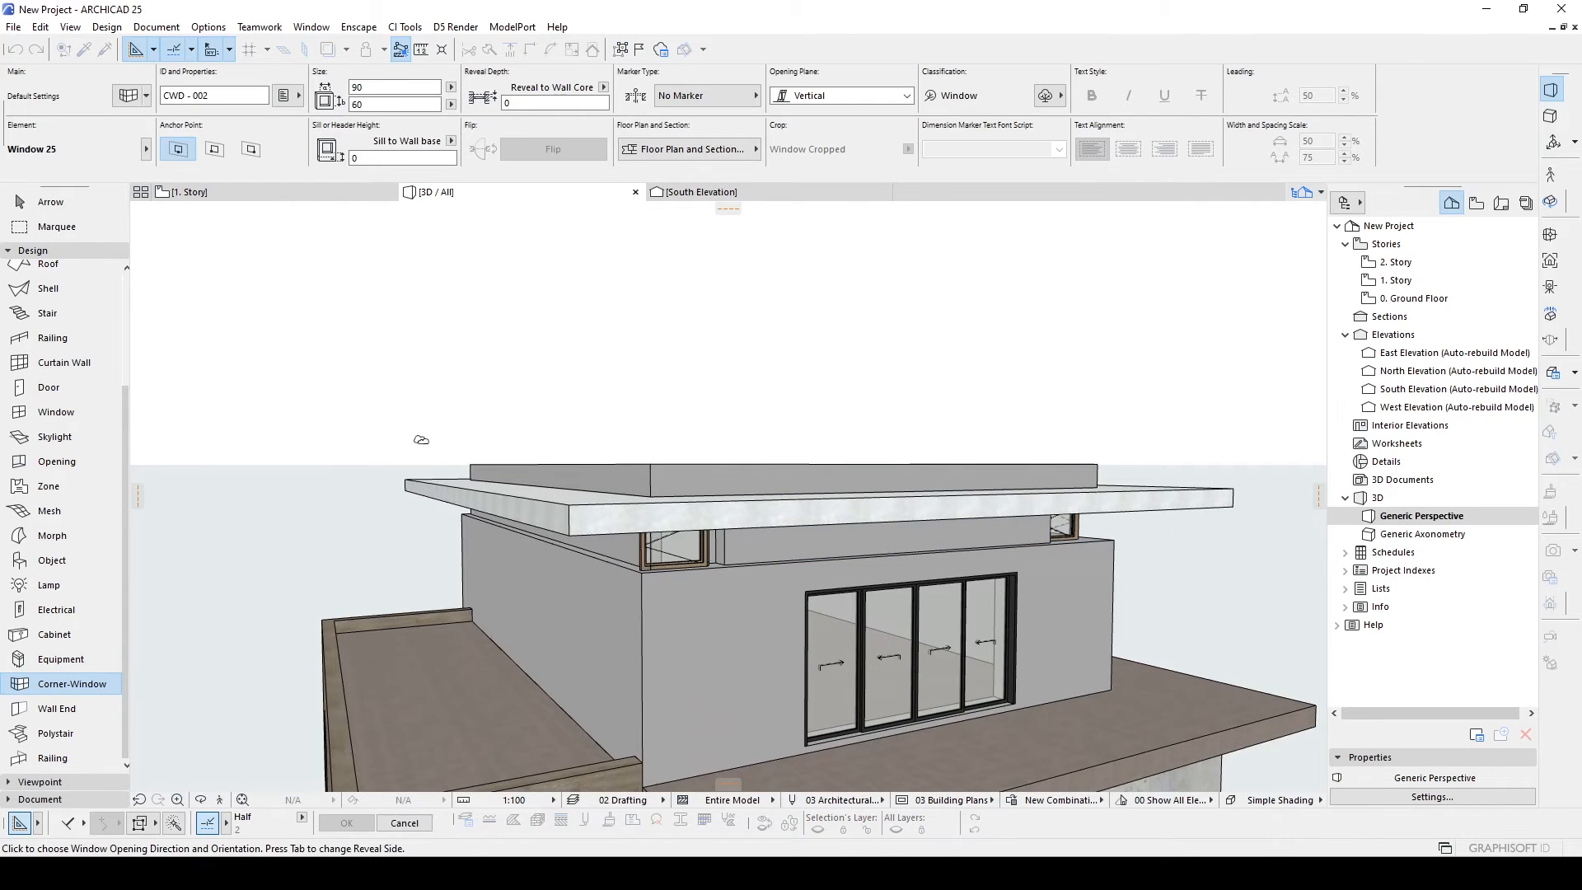
click(396, 482)
shift+middle_drag(395, 482, 509, 449)
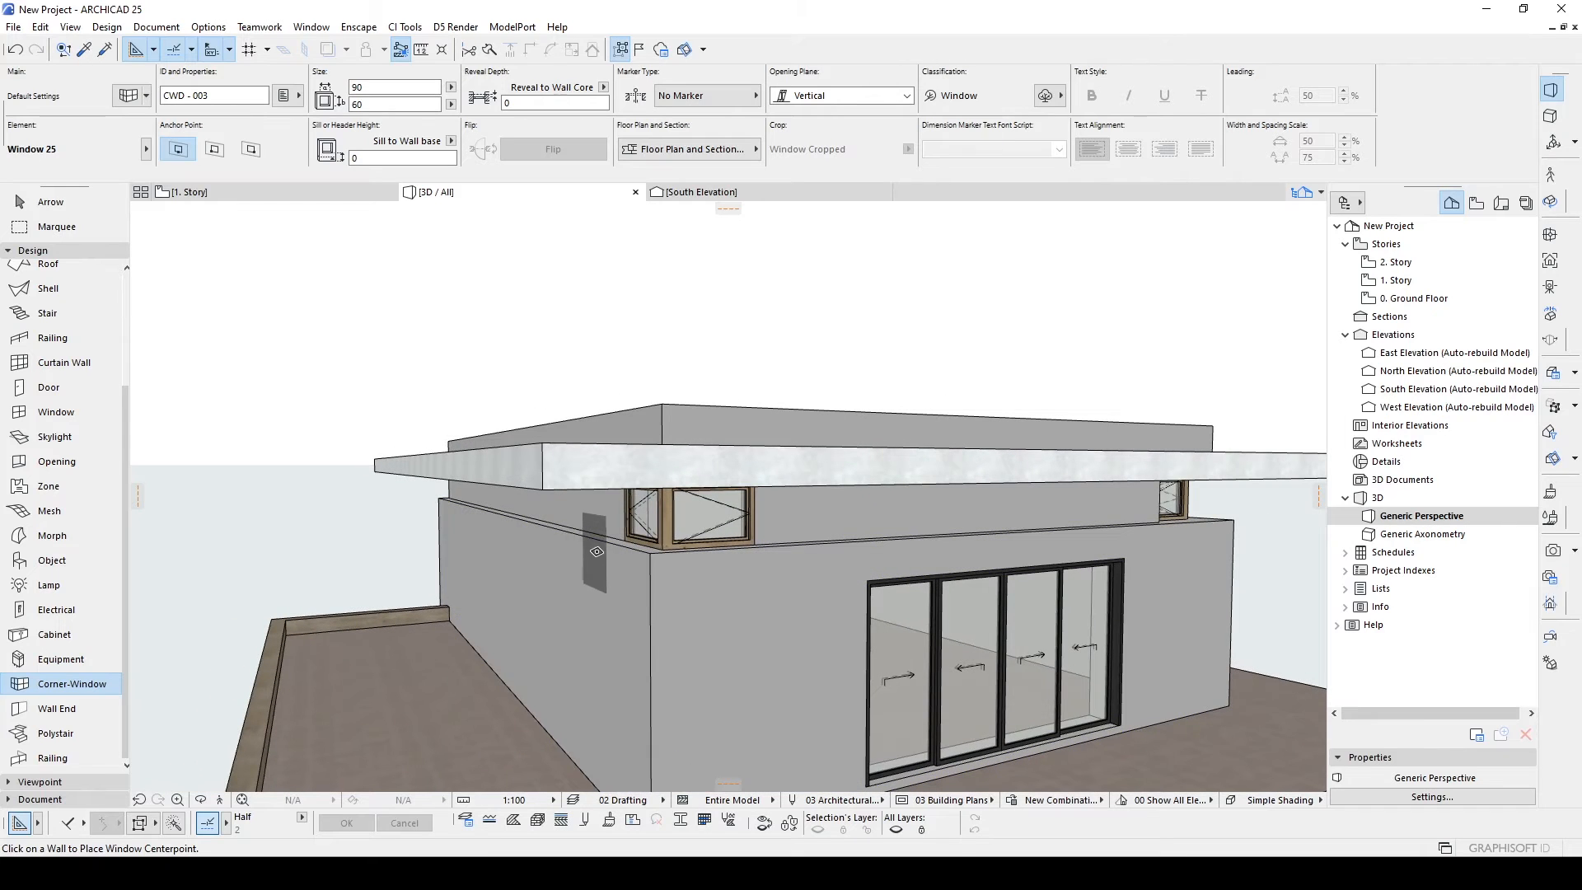
key(Escape)
Choose Triple Window 25 from the Basic Windows 25 library folder as the default window.
scroll(593, 553, down, 1)
shift+middle_drag(988, 669, 664, 472)
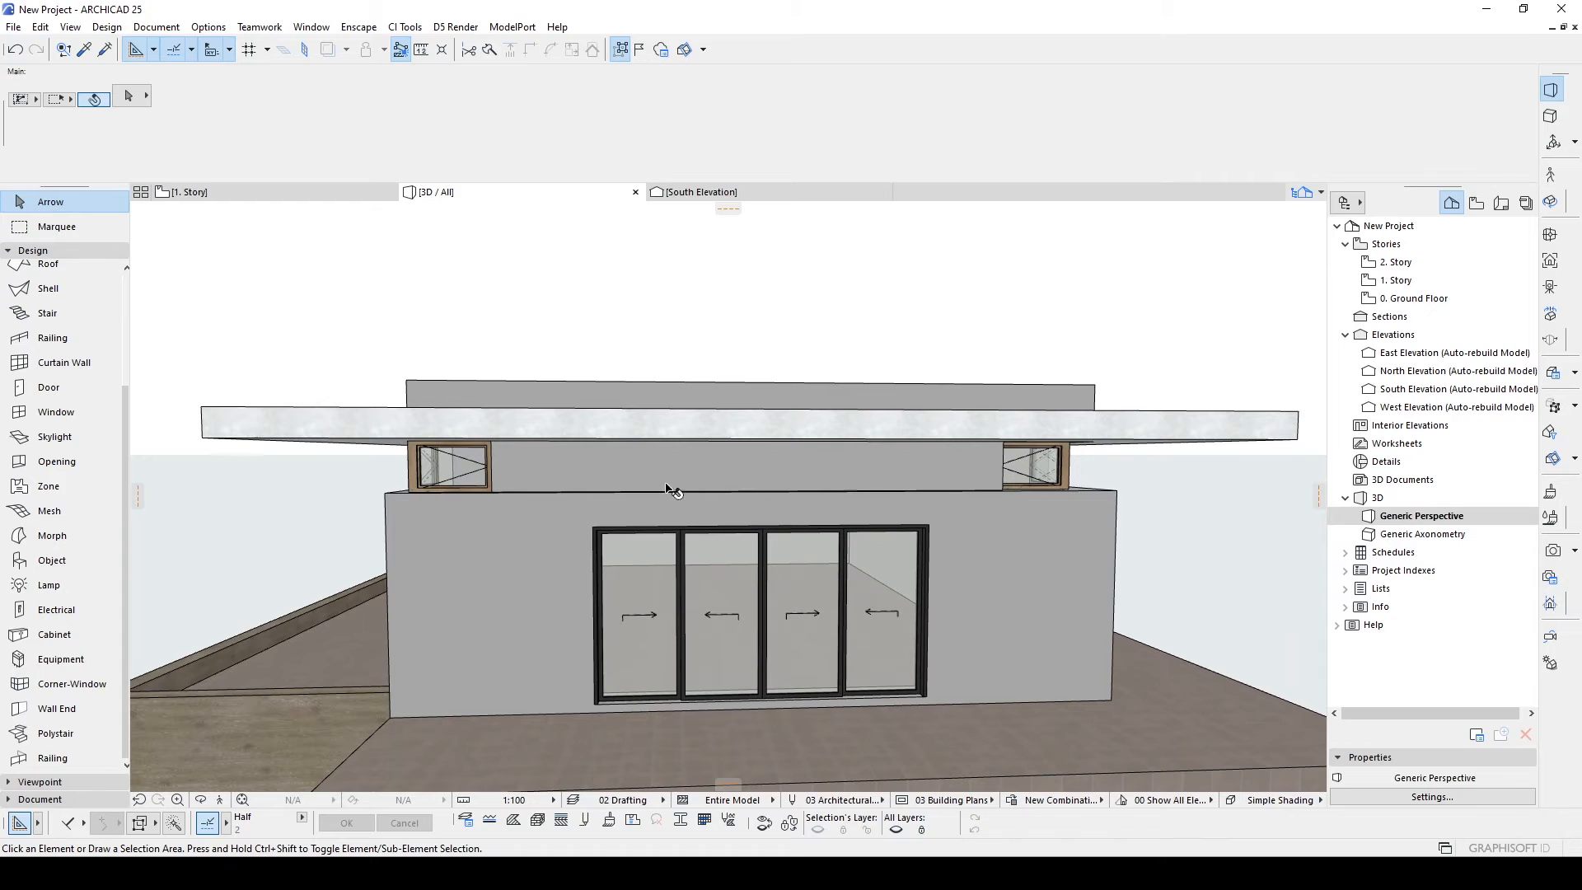
scroll(128, 420, up, 5)
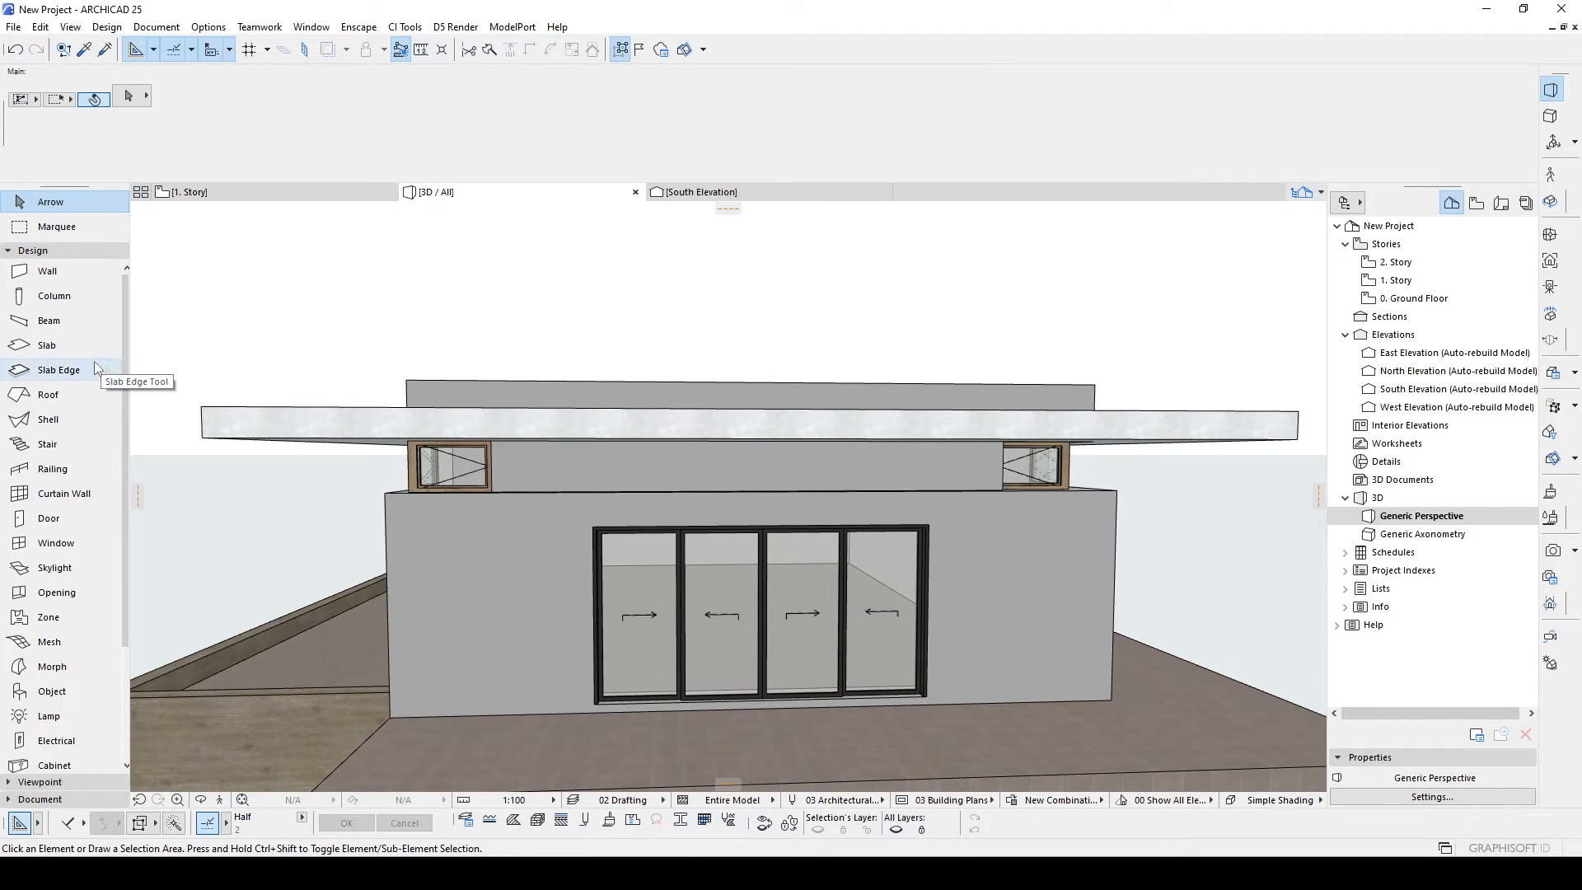
click(75, 542)
click(126, 97)
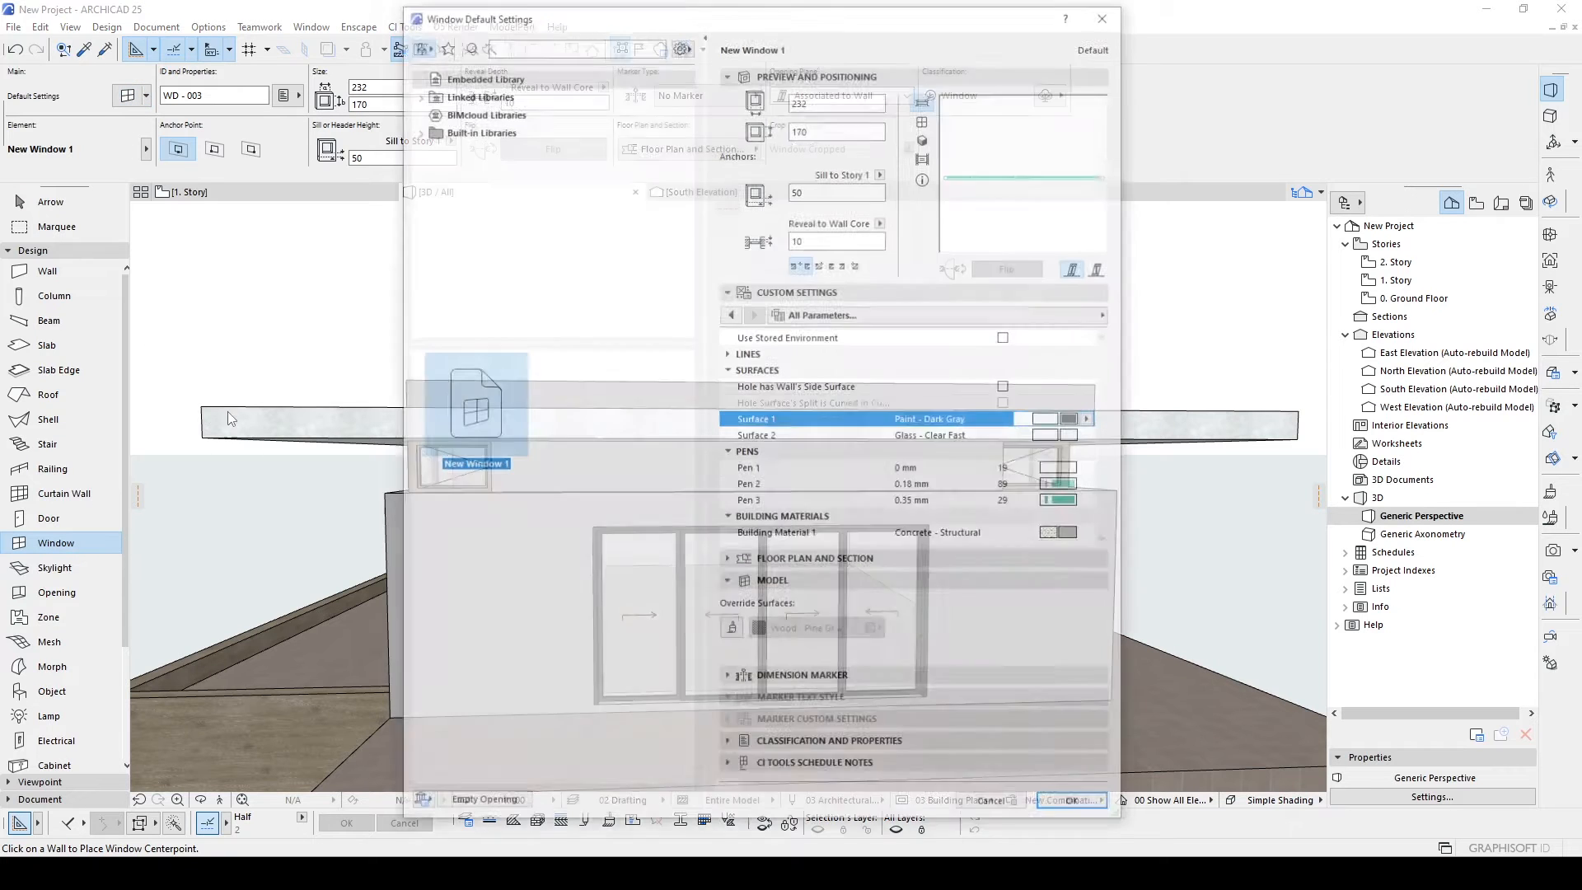
click(416, 93)
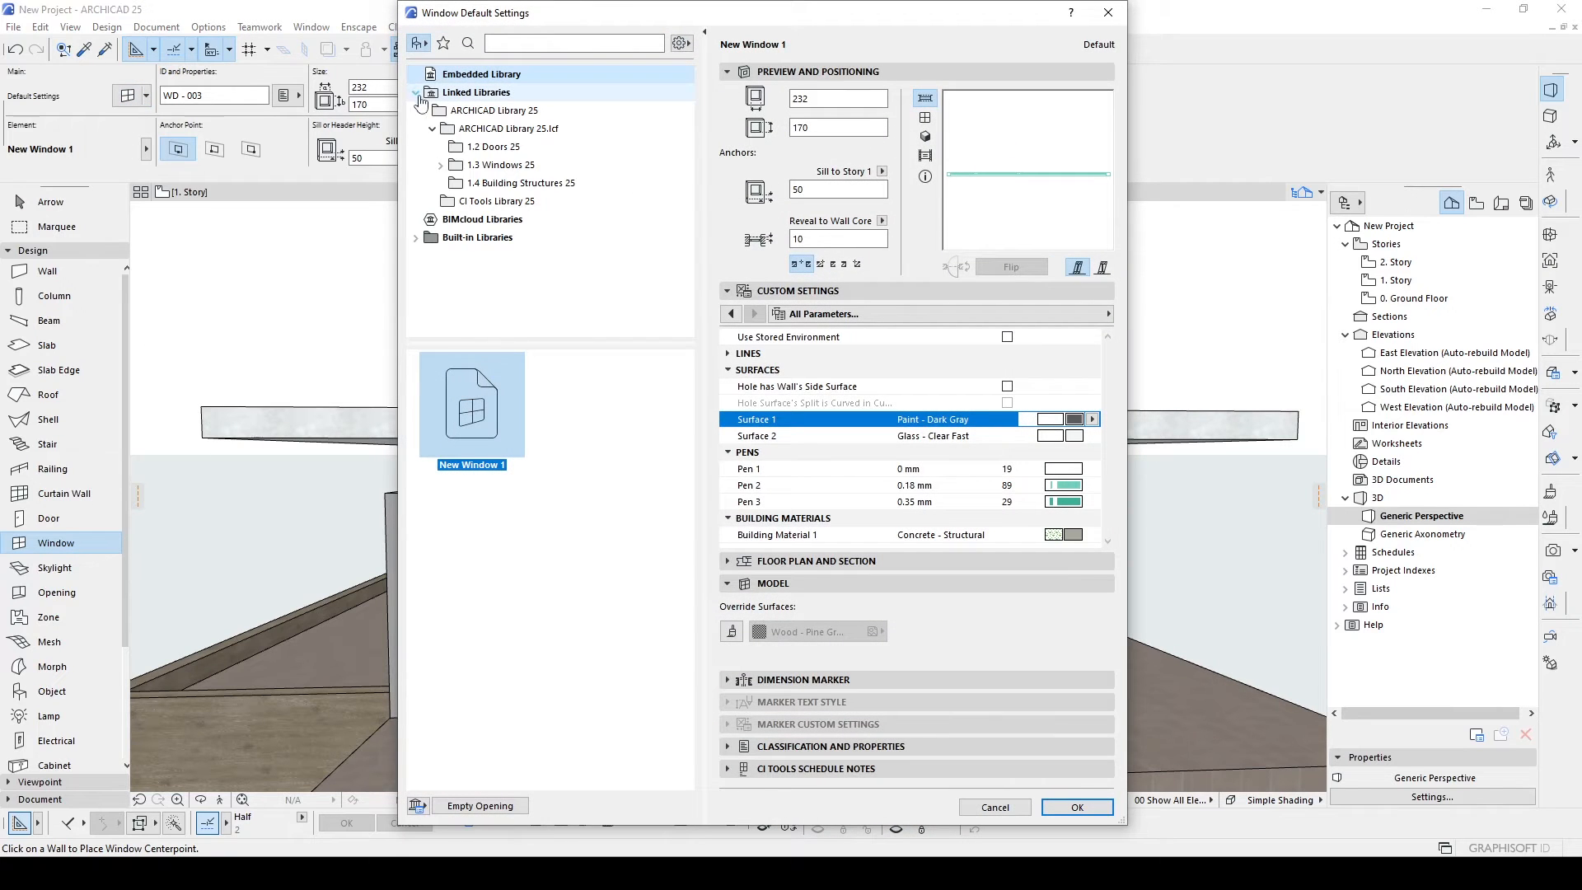
click(494, 165)
click(504, 420)
double_click(504, 420)
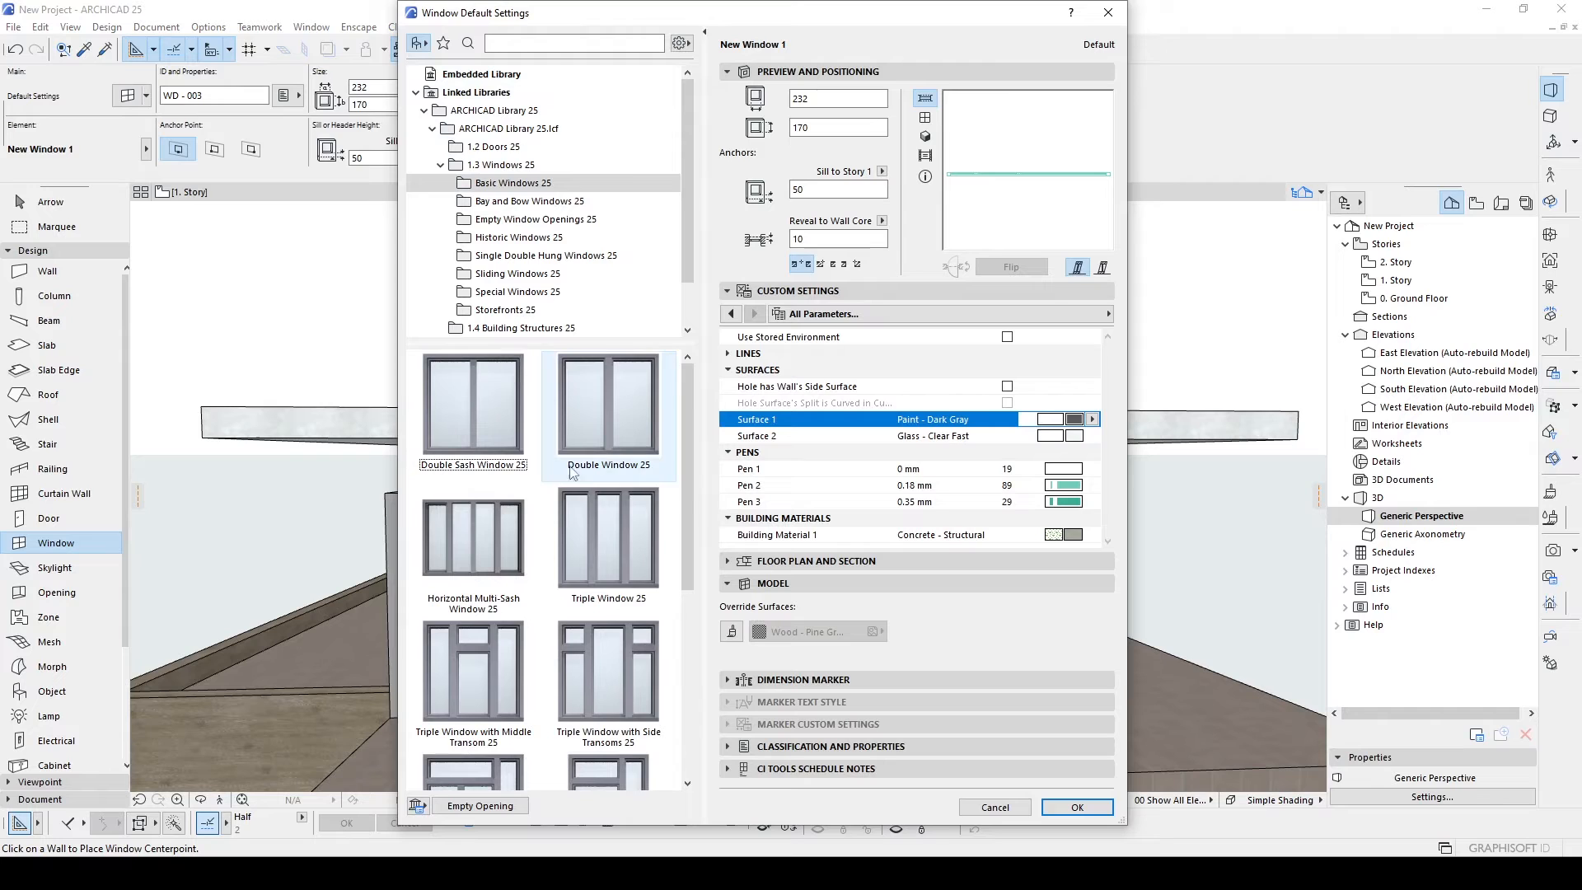
click(599, 551)
click(1076, 806)
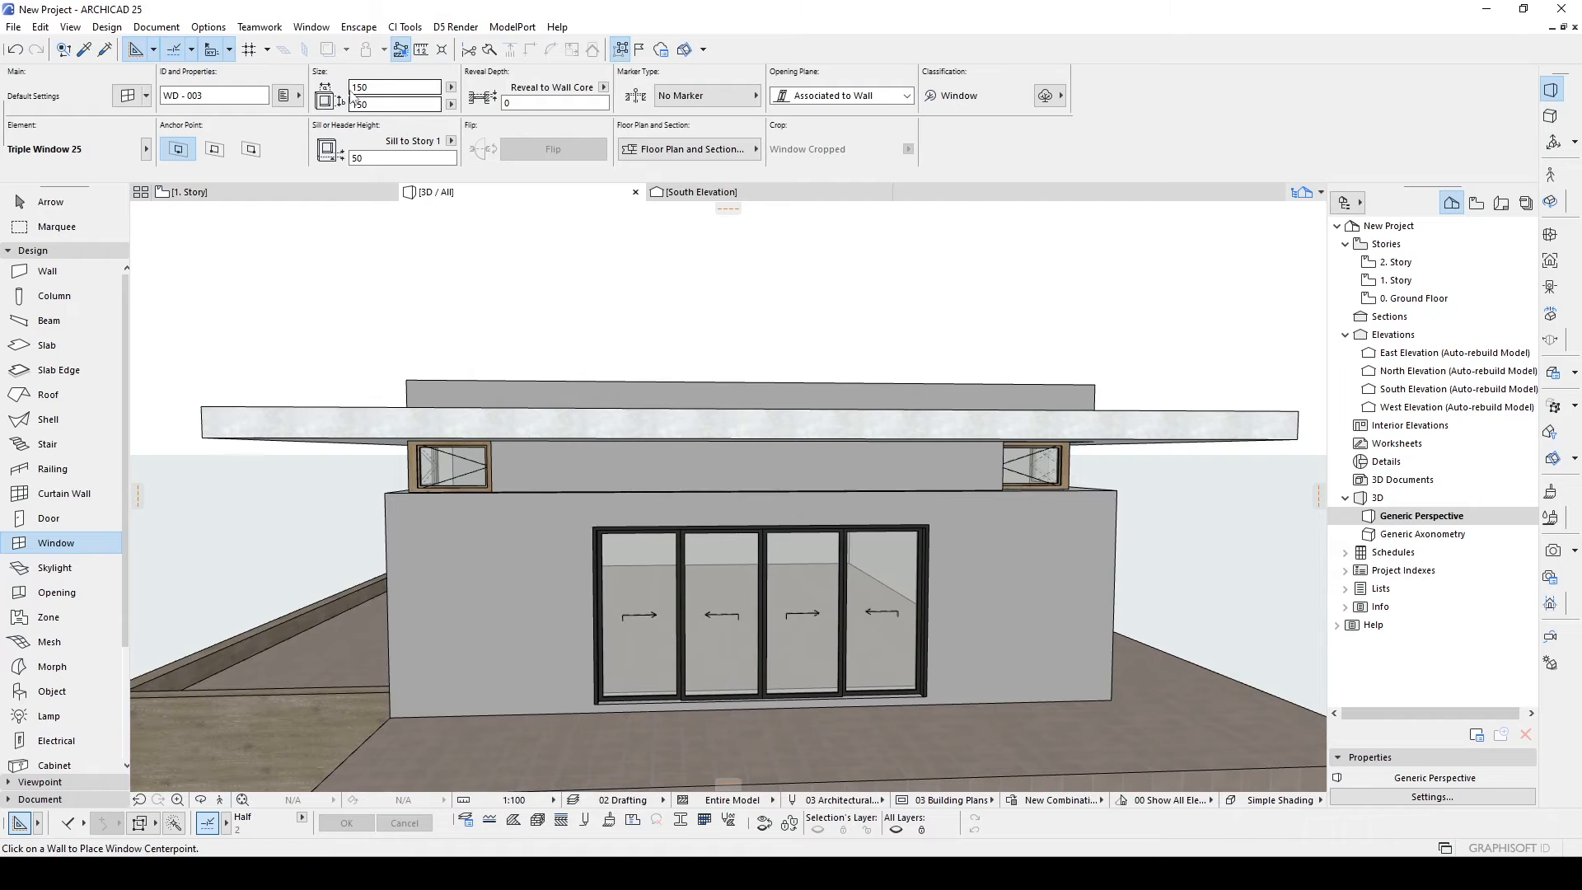
Anchor the default window's sill to the wall base and try placing the triple window in the front raised wall.
click(450, 141)
click(502, 136)
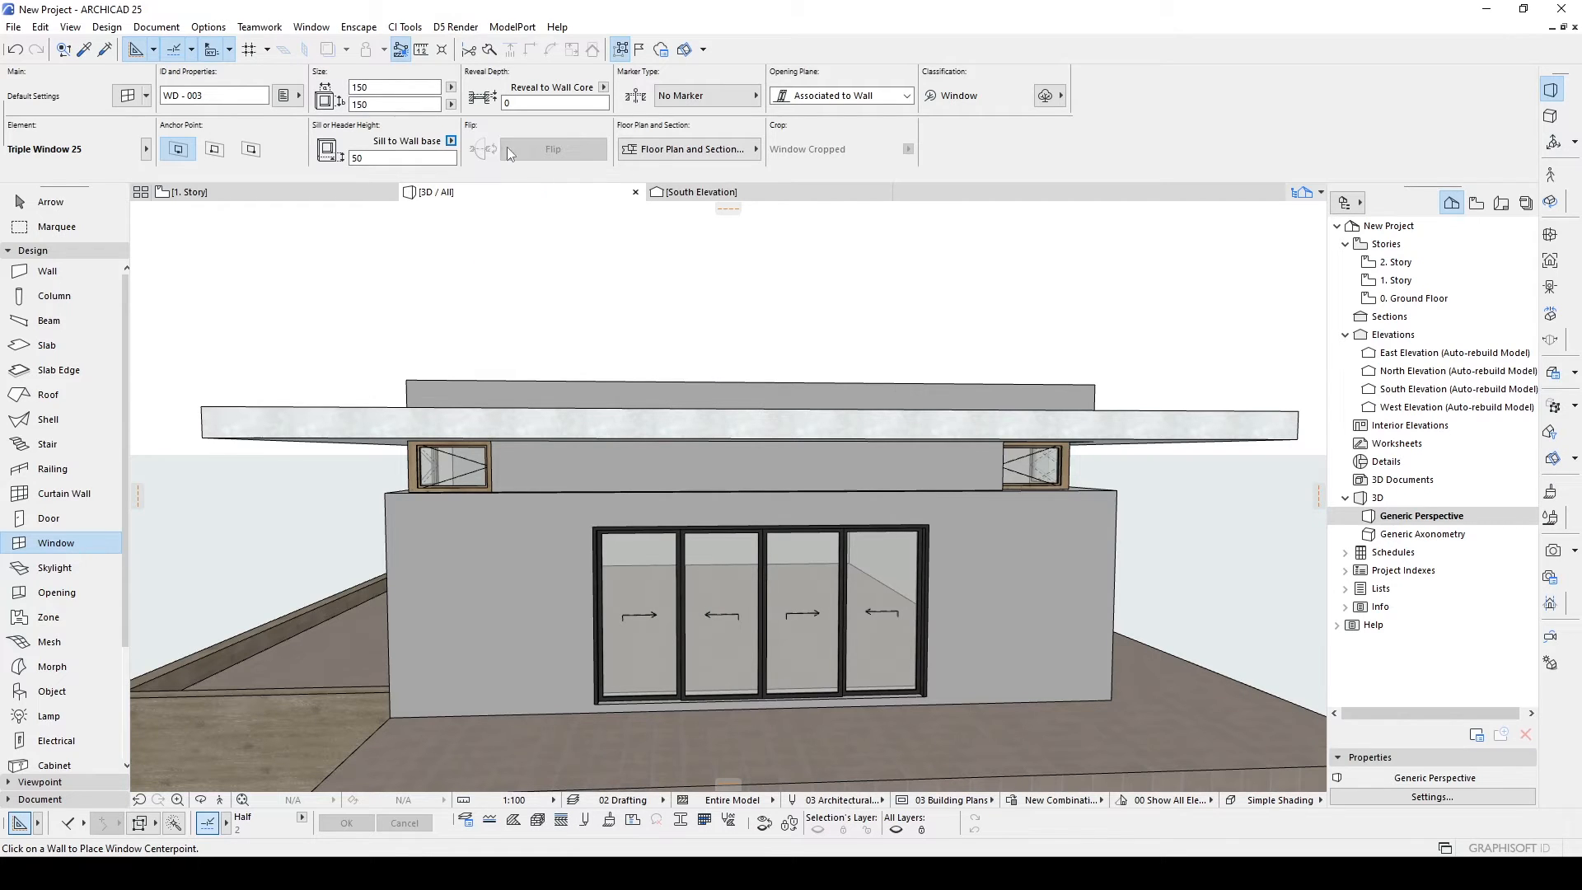
click(721, 473)
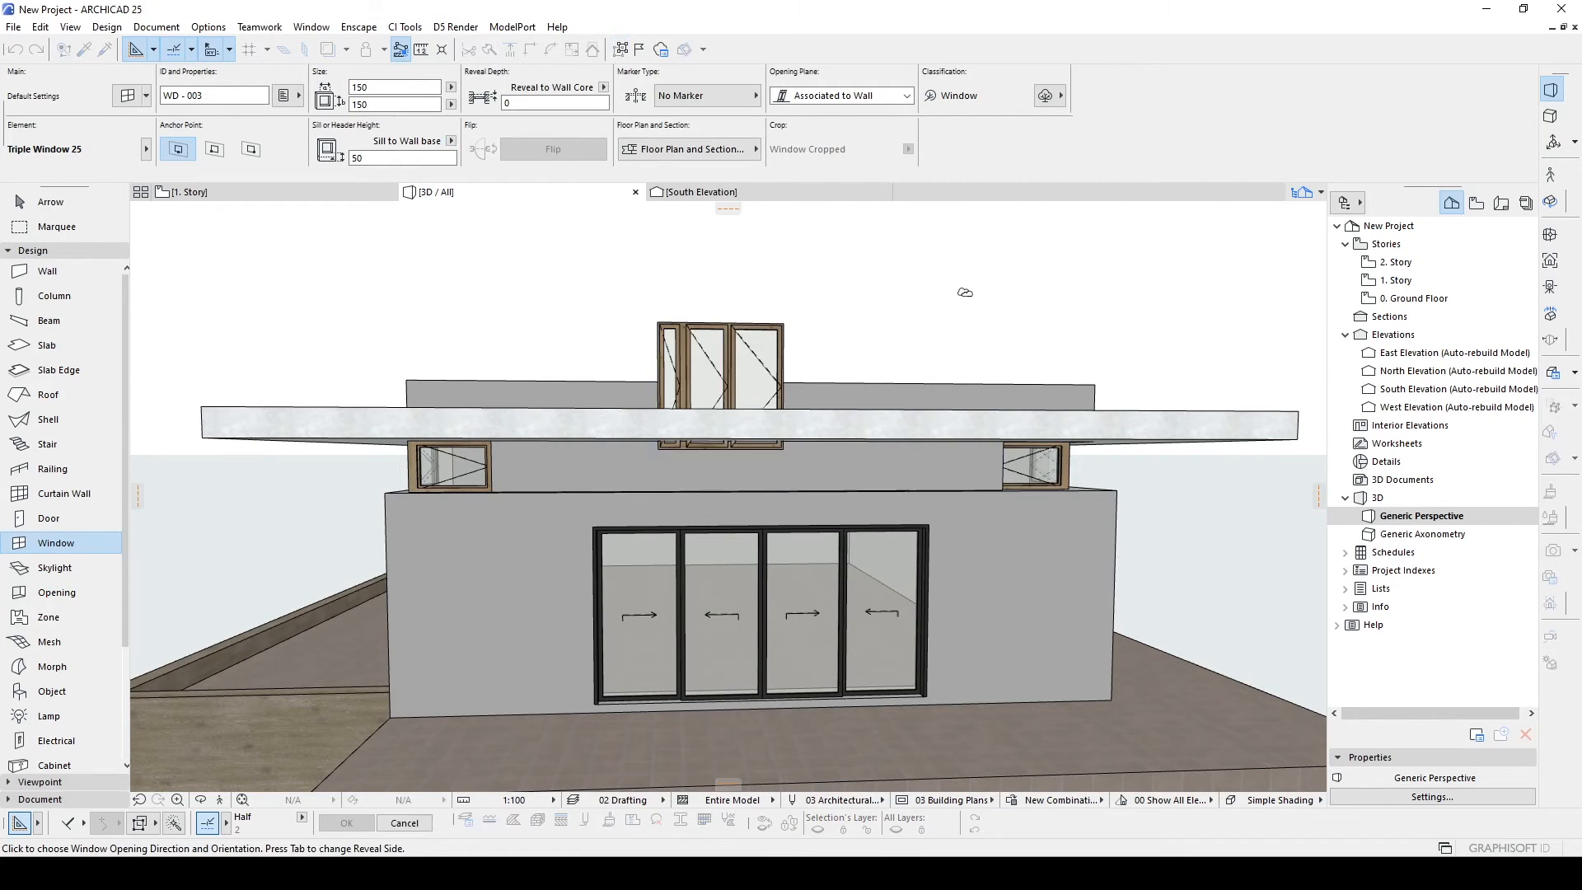
key(Escape)
Change the default window type to Window 25 from the Basic Windows 25 library folder.
key(w)
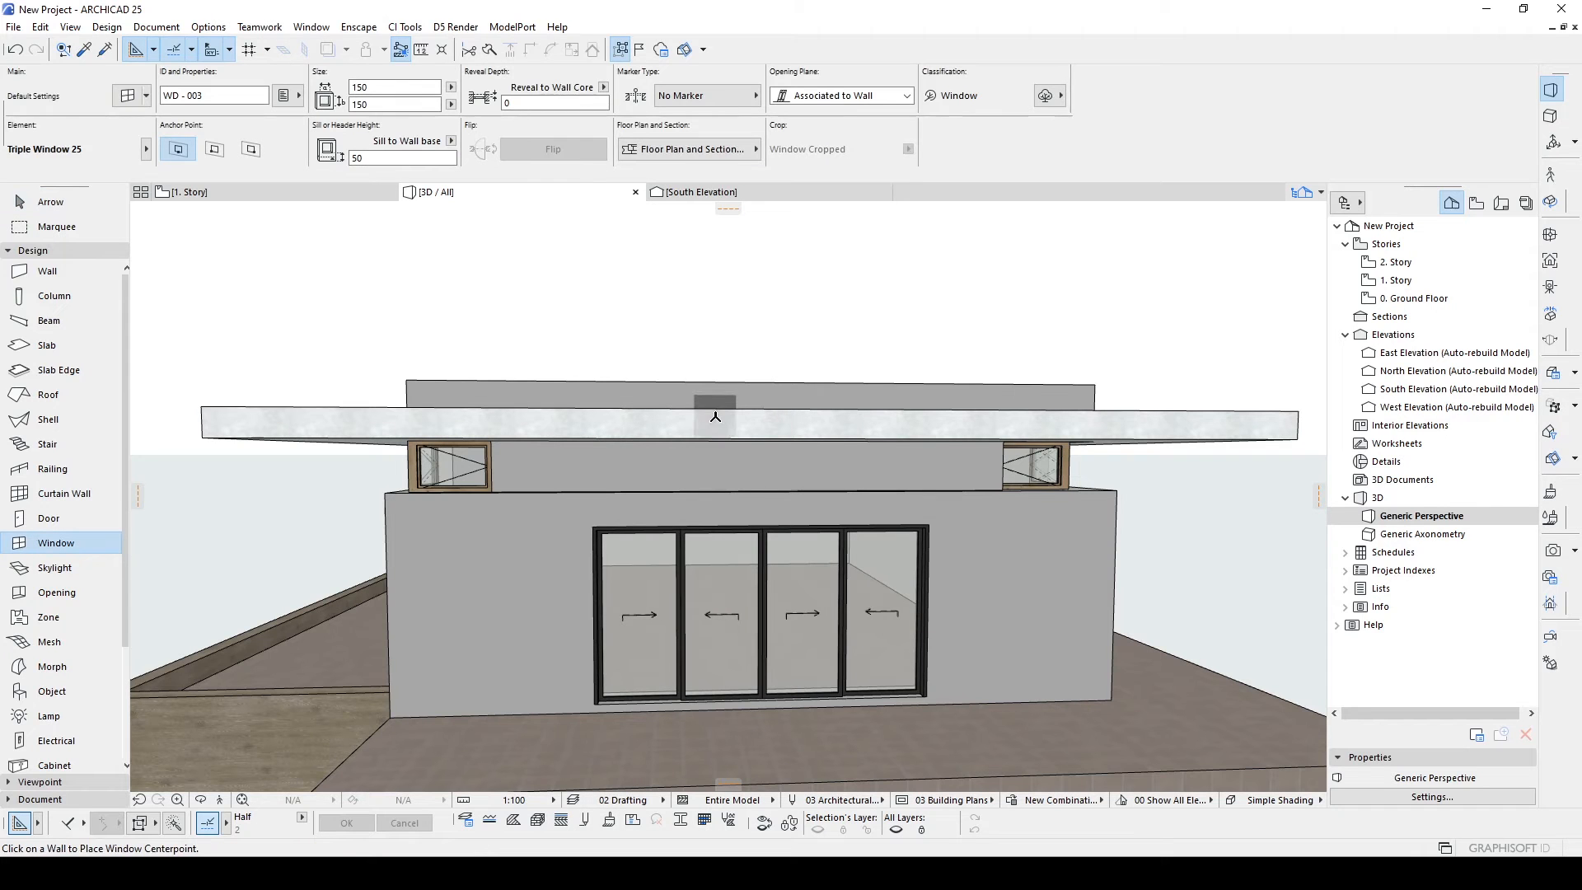
key(ctrl+t)
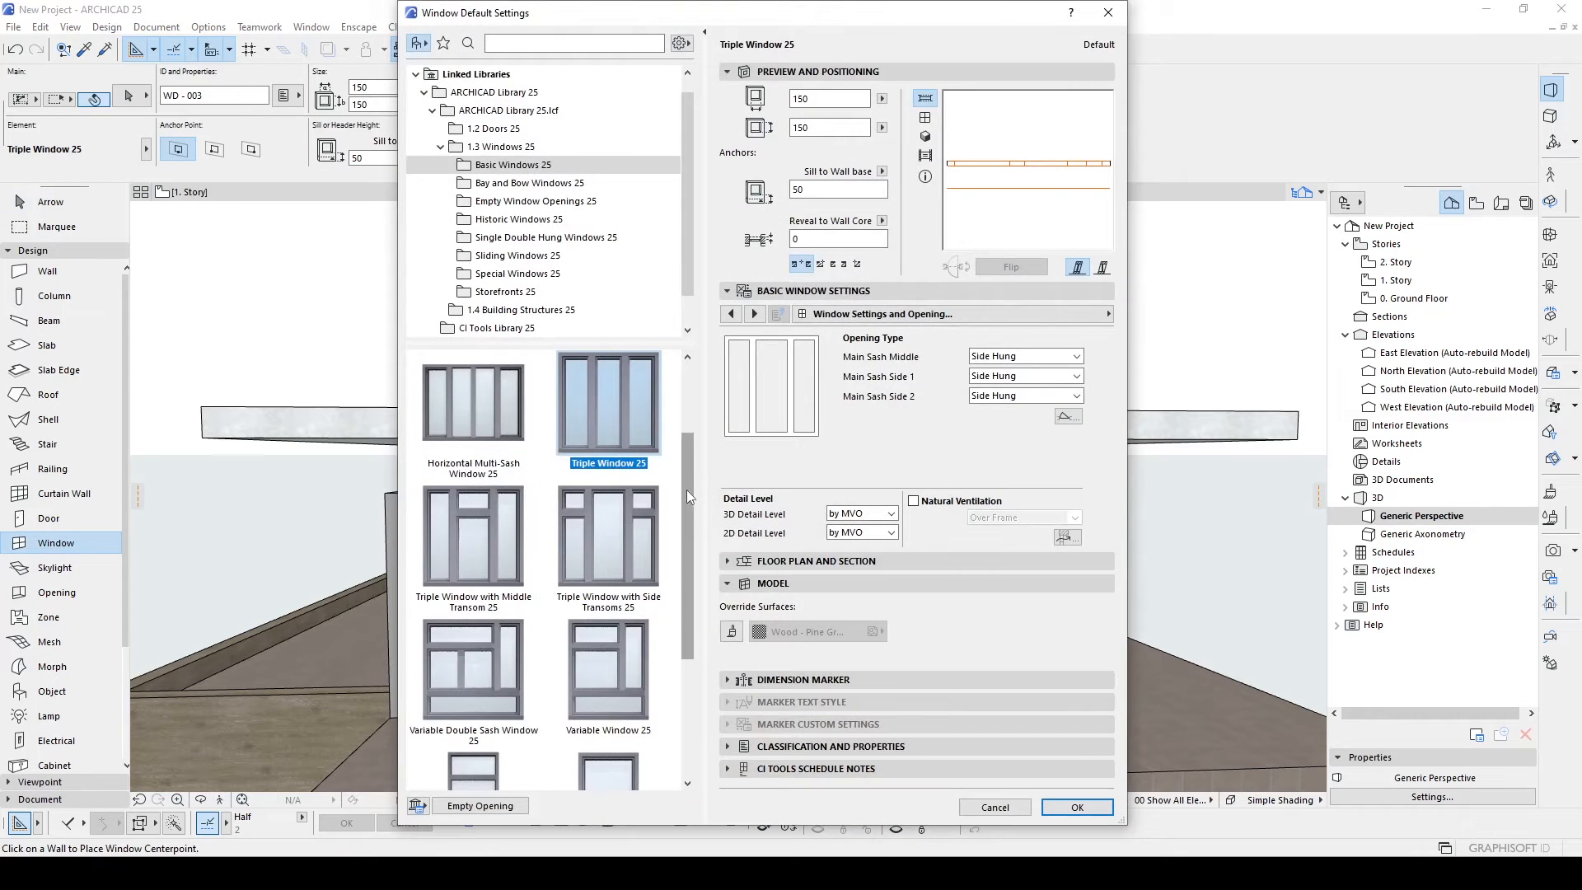
scroll(689, 490, up, 2)
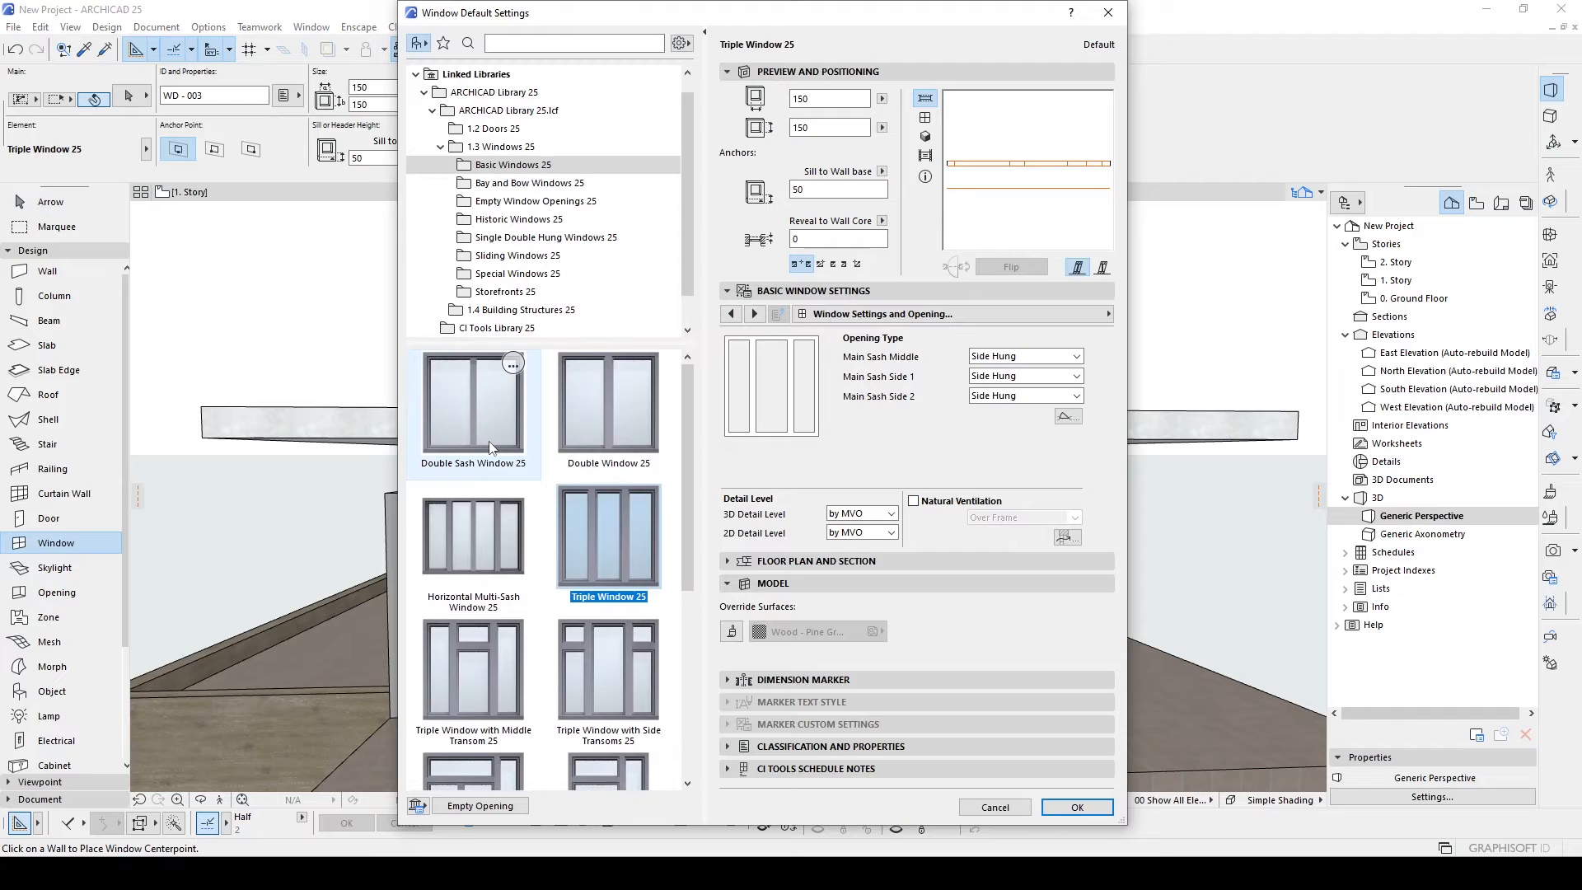
scroll(489, 457, down, 2)
click(608, 626)
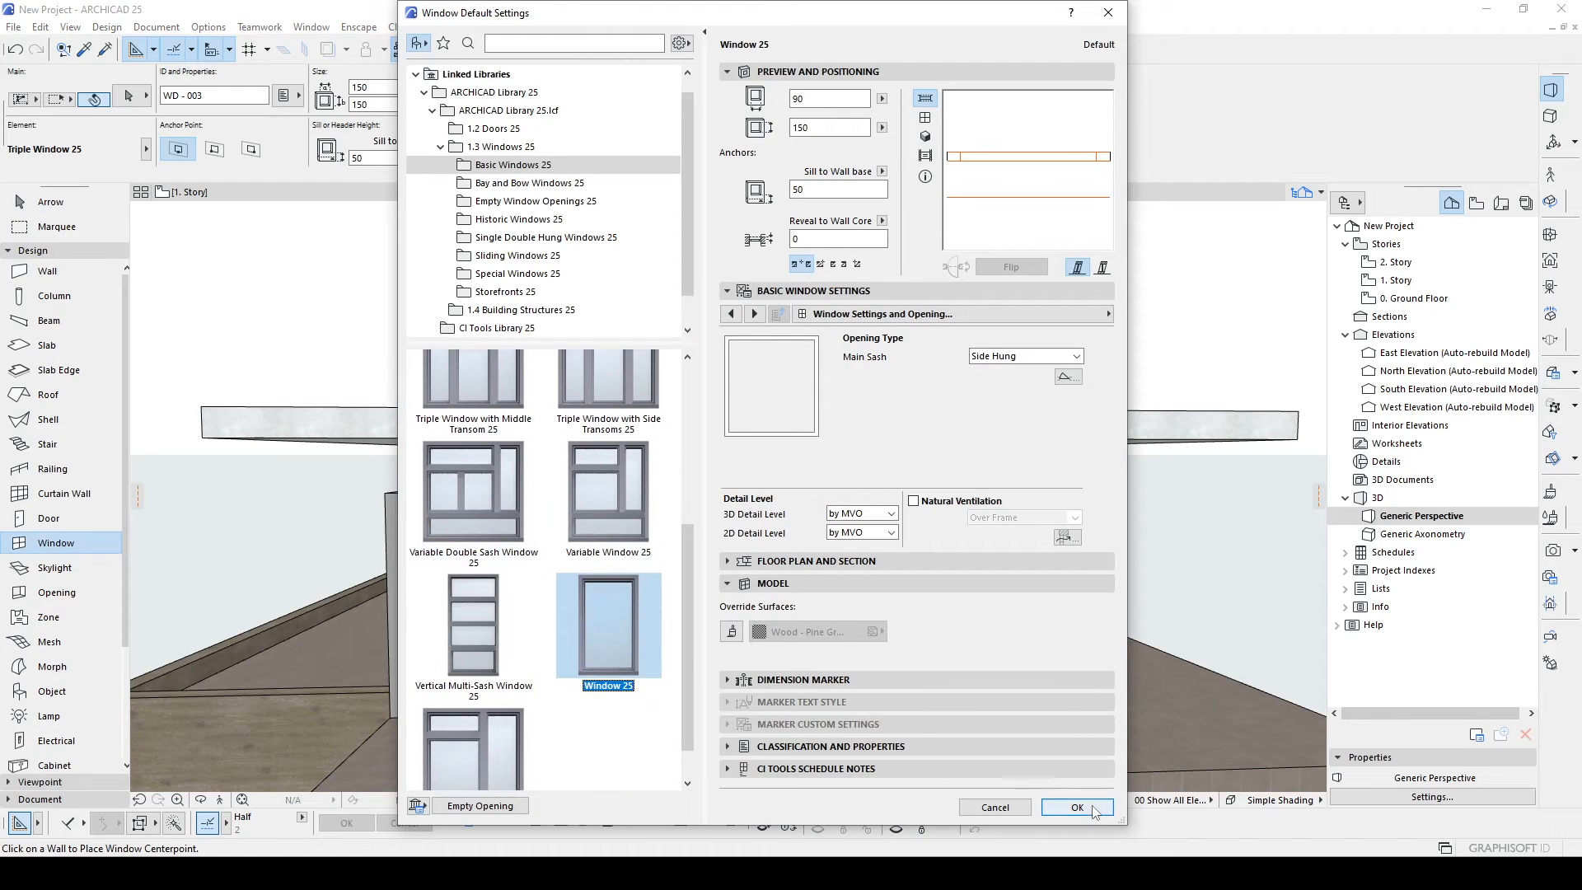
click(1093, 810)
Place a 90 by 150 Window 25 near the middle of the front raised wall and set its opening direction.
click(749, 412)
click(797, 421)
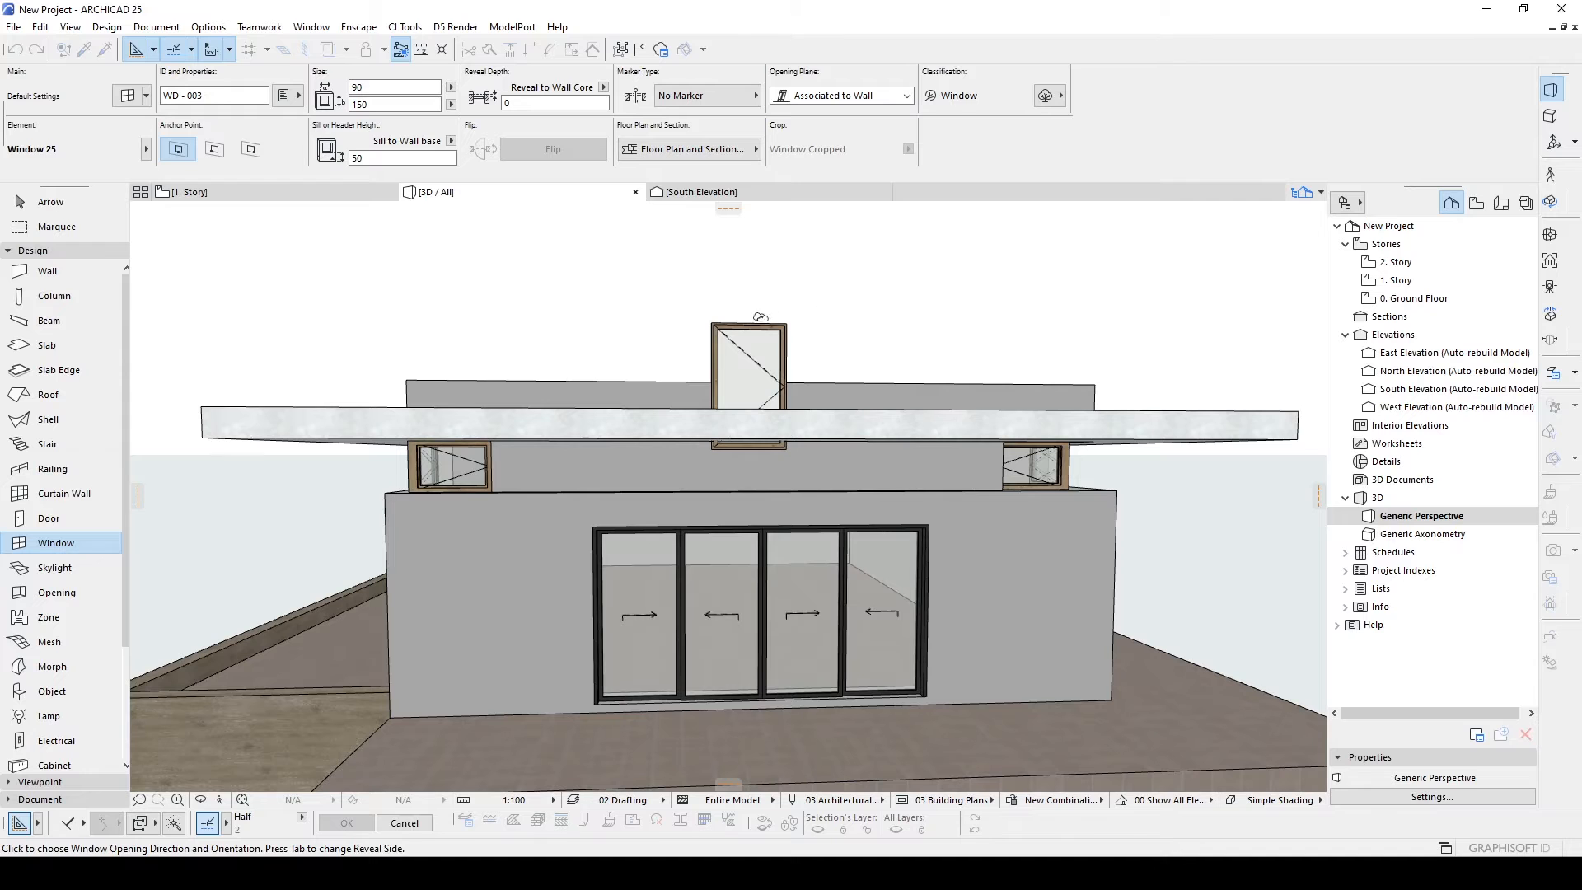
shift+middle_drag(752, 323, 930, 306)
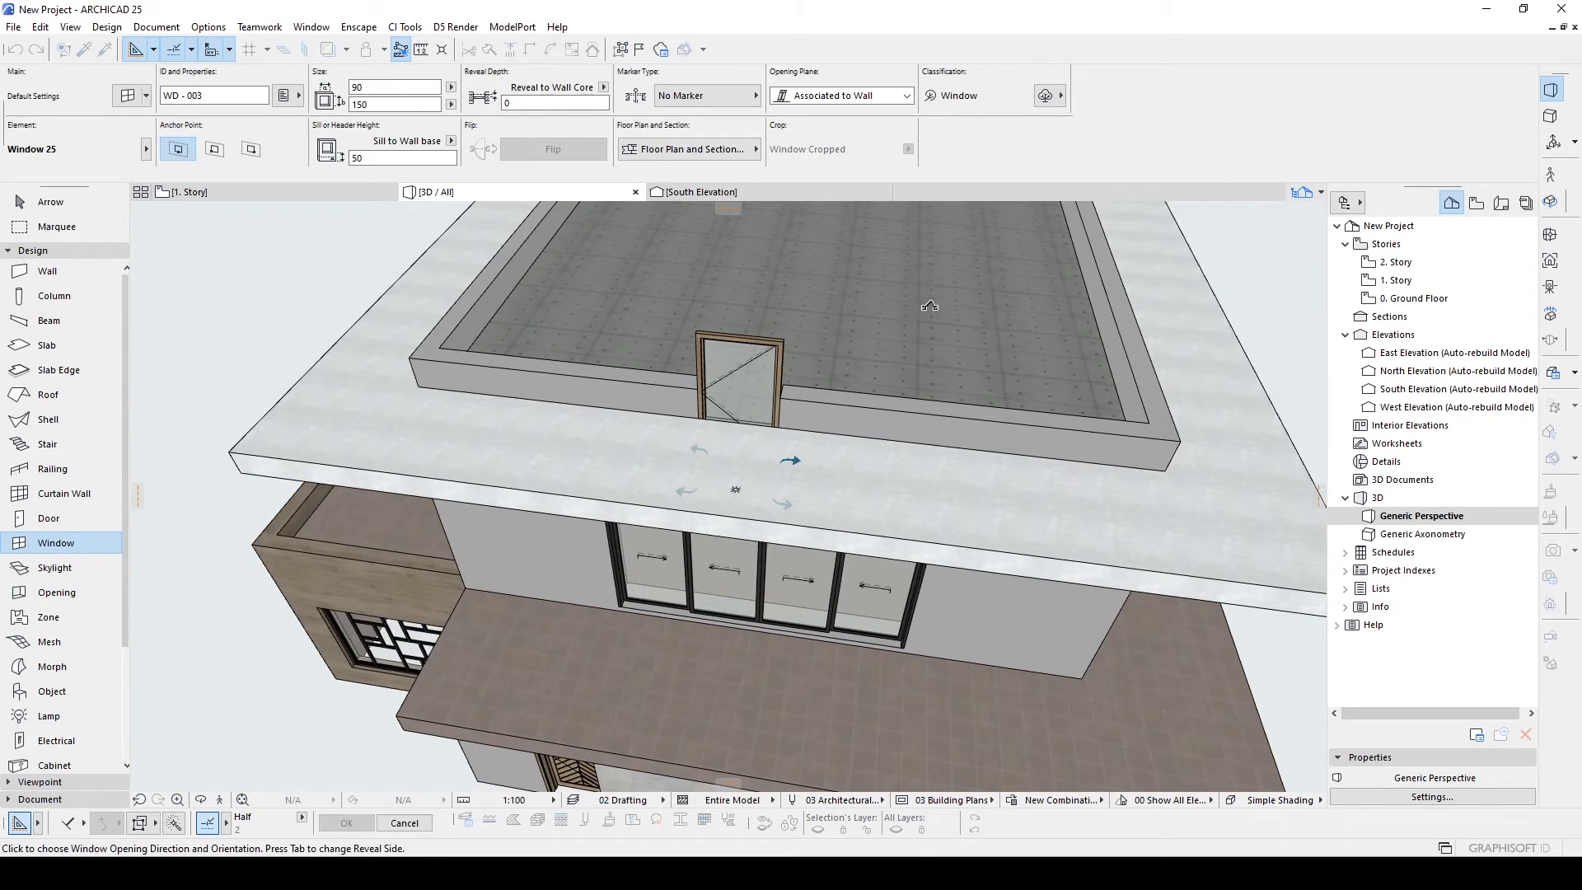
click(929, 306)
shift+middle_drag(659, 511, 717, 418)
key(Escape)
Stretch the front window's lower edge down to the base of the raised wall for a height of 200 and zero sill.
click(746, 418)
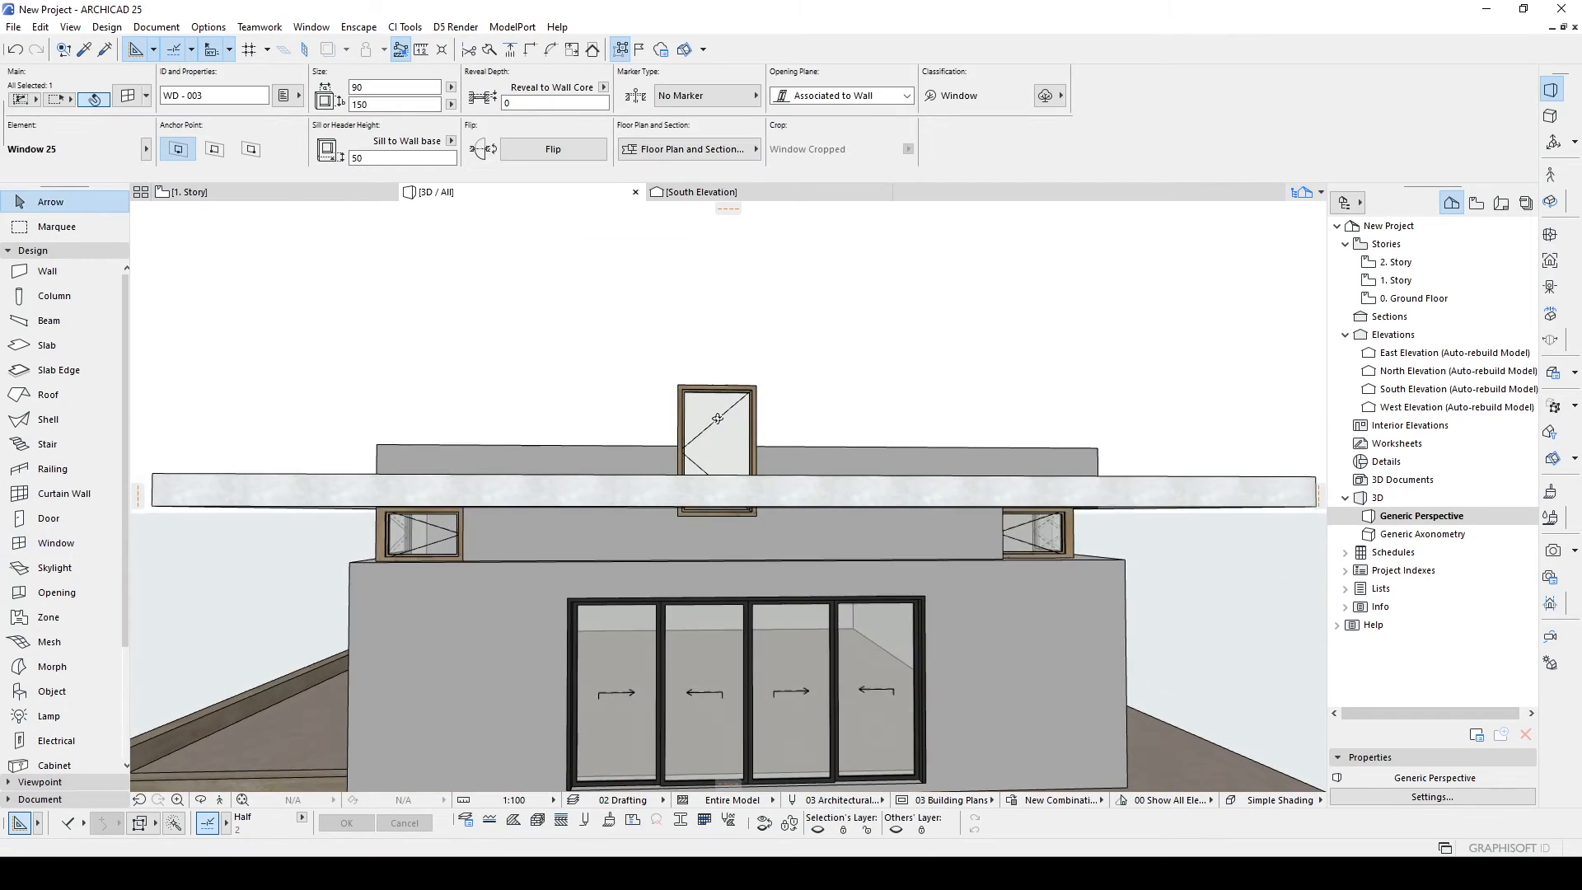
click(756, 516)
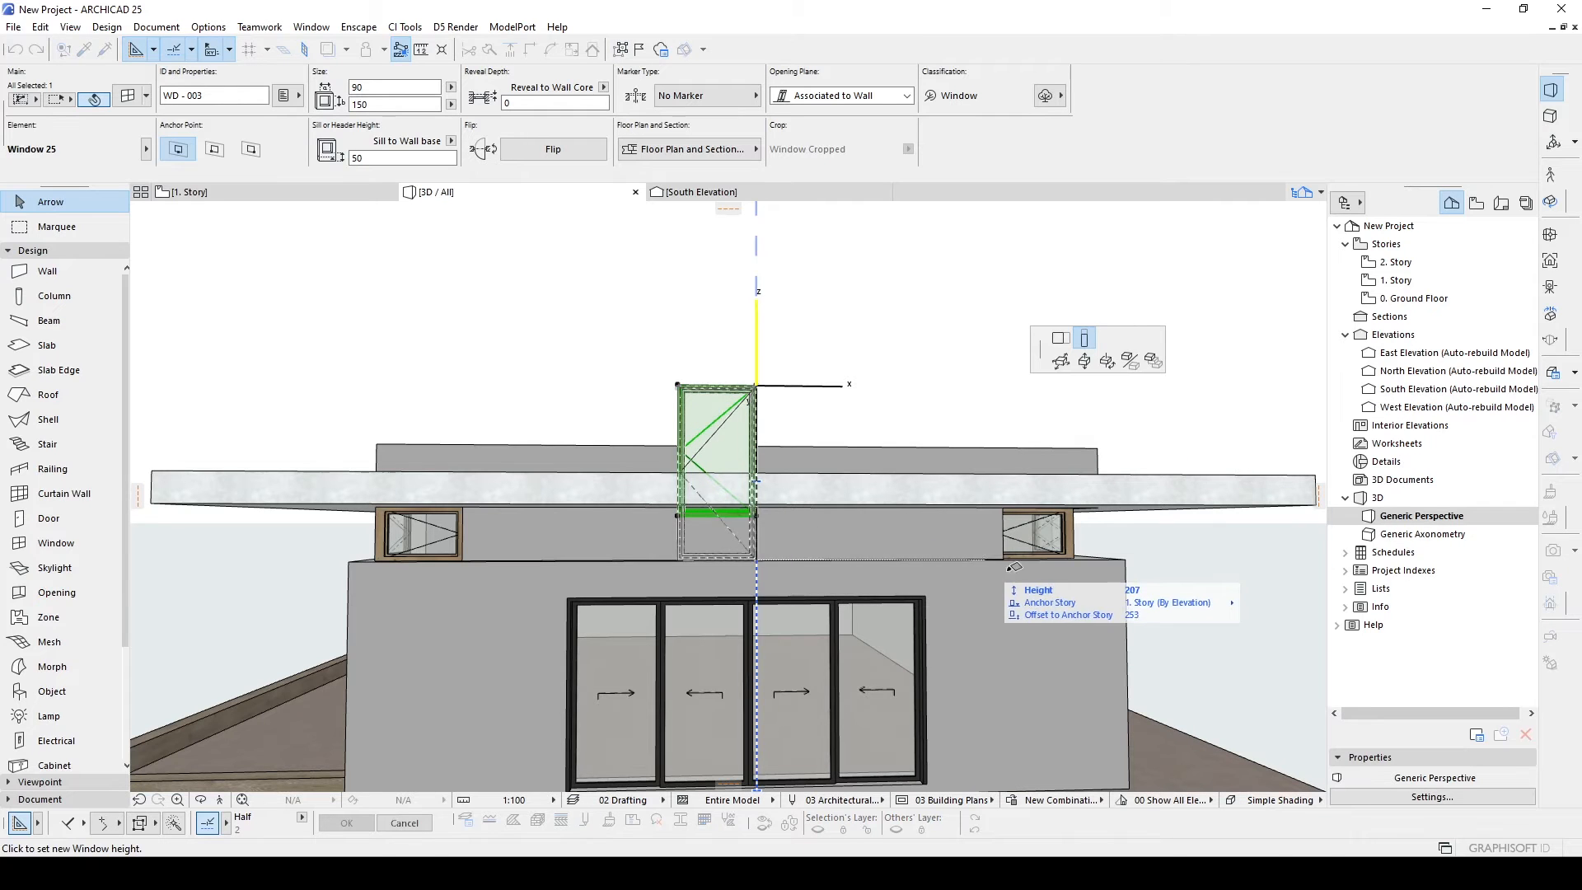
click(1006, 553)
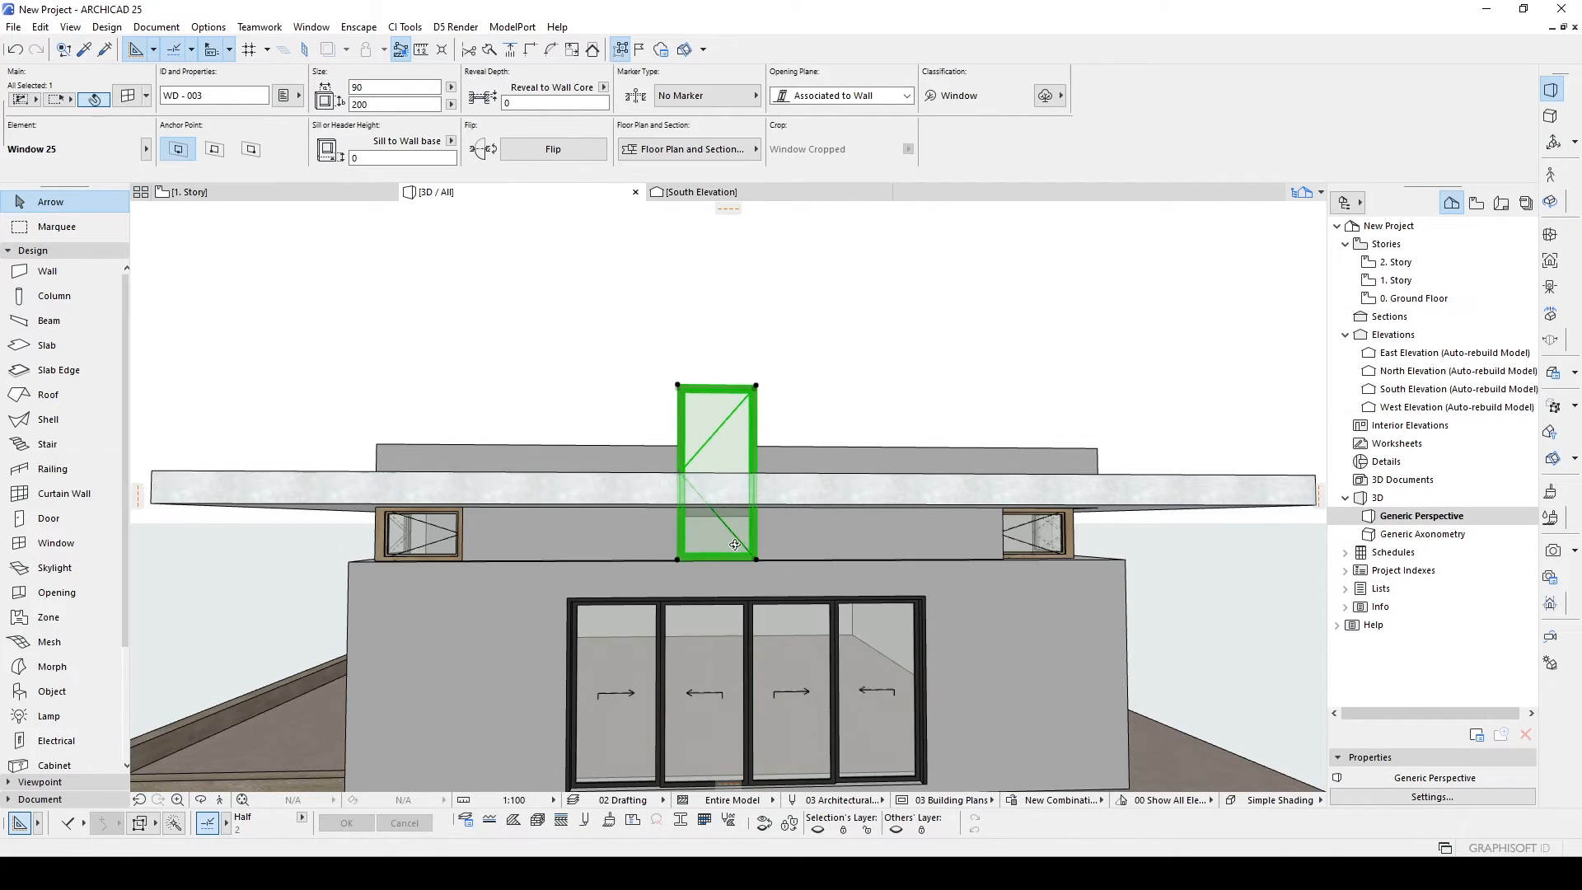
Widen the front window on both sides to meet the two corner windows, making it 618 wide.
shift+middle_drag(734, 544, 746, 565)
click(756, 560)
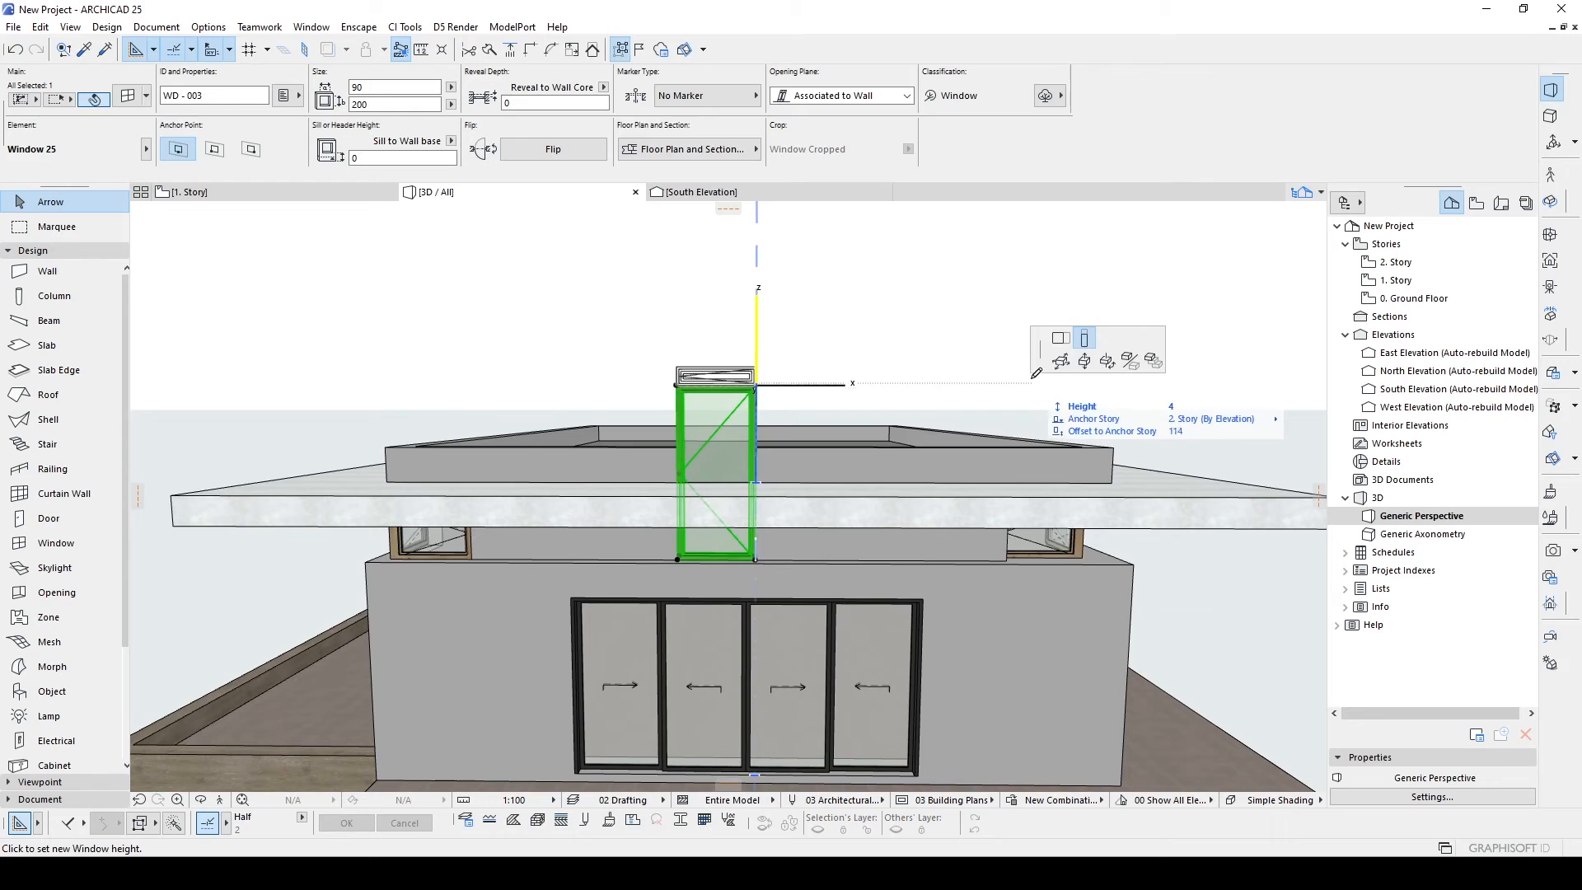
click(1060, 337)
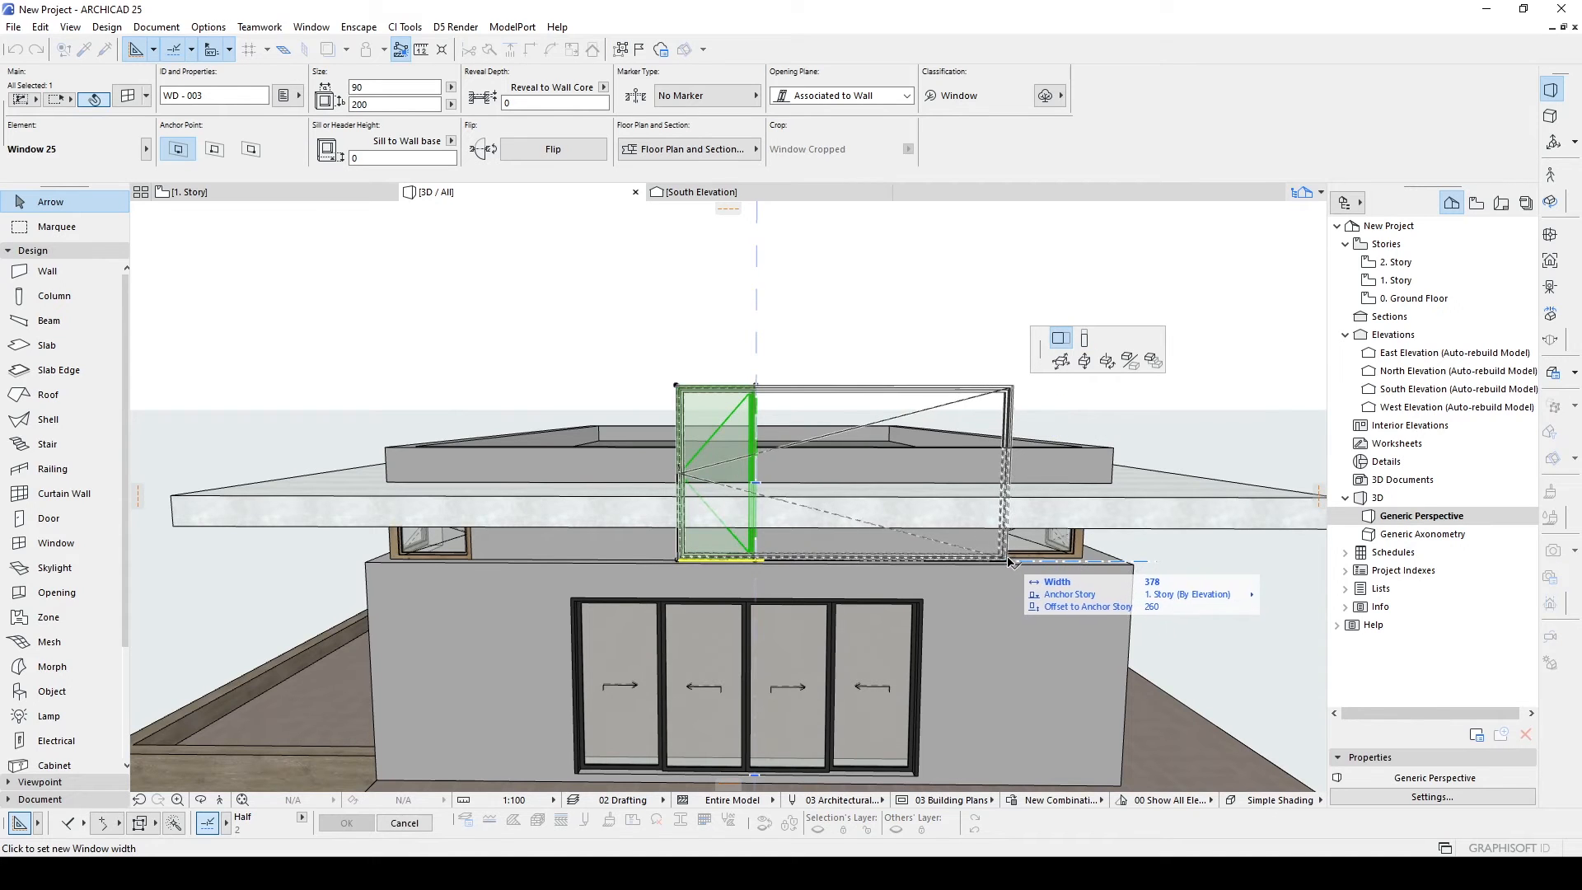
click(1011, 561)
click(677, 560)
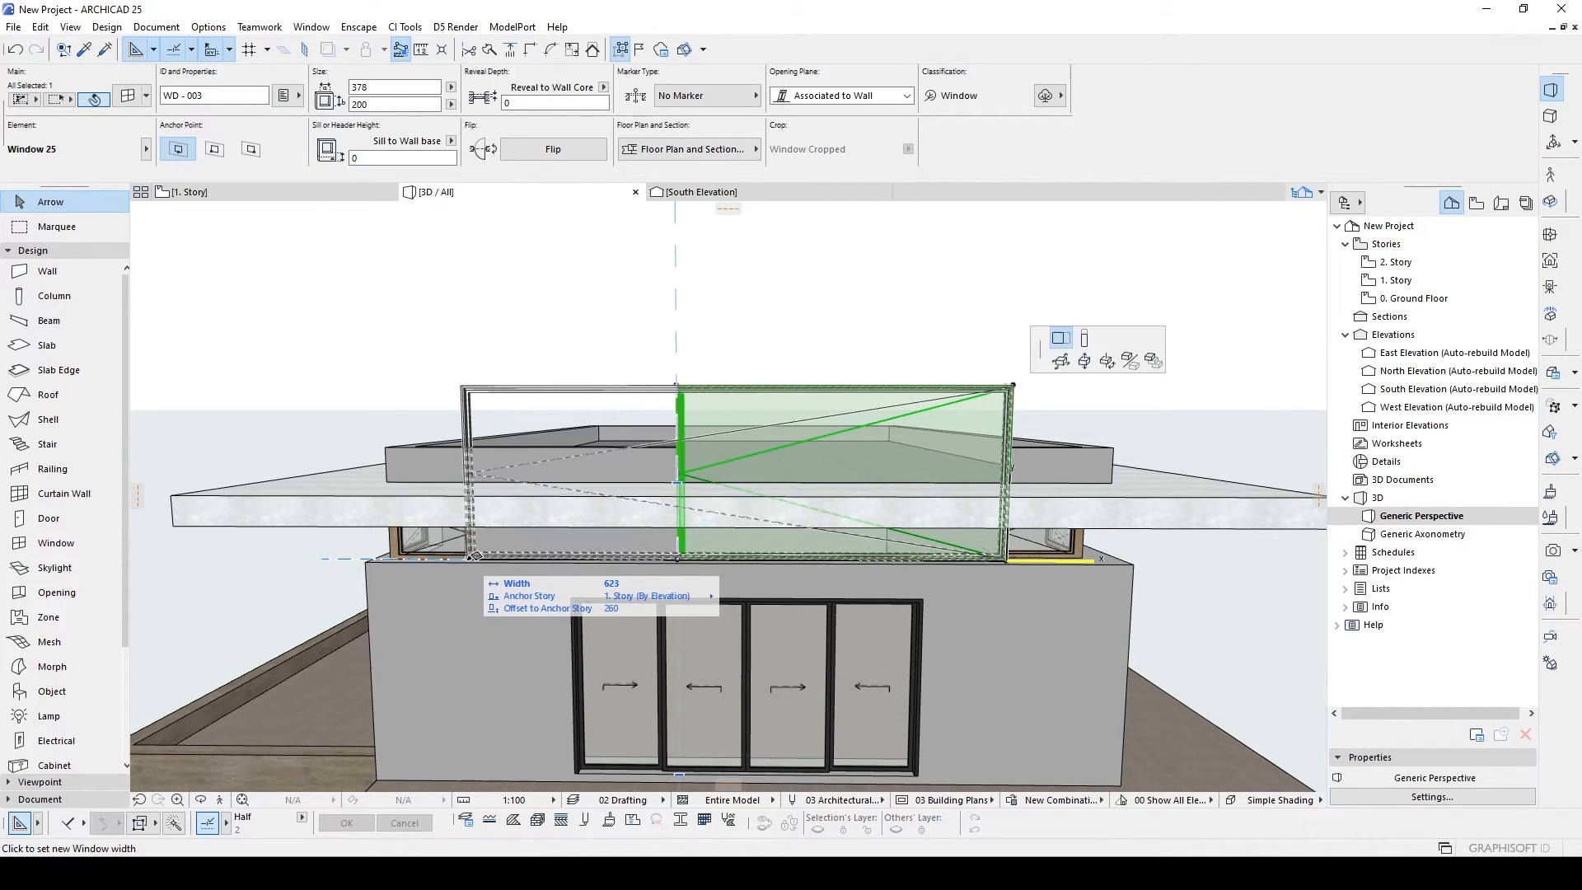
click(471, 559)
Lower the front window's upper edge to the underside of the roof slab, making it 60 high.
shift+middle_drag(502, 547, 605, 527)
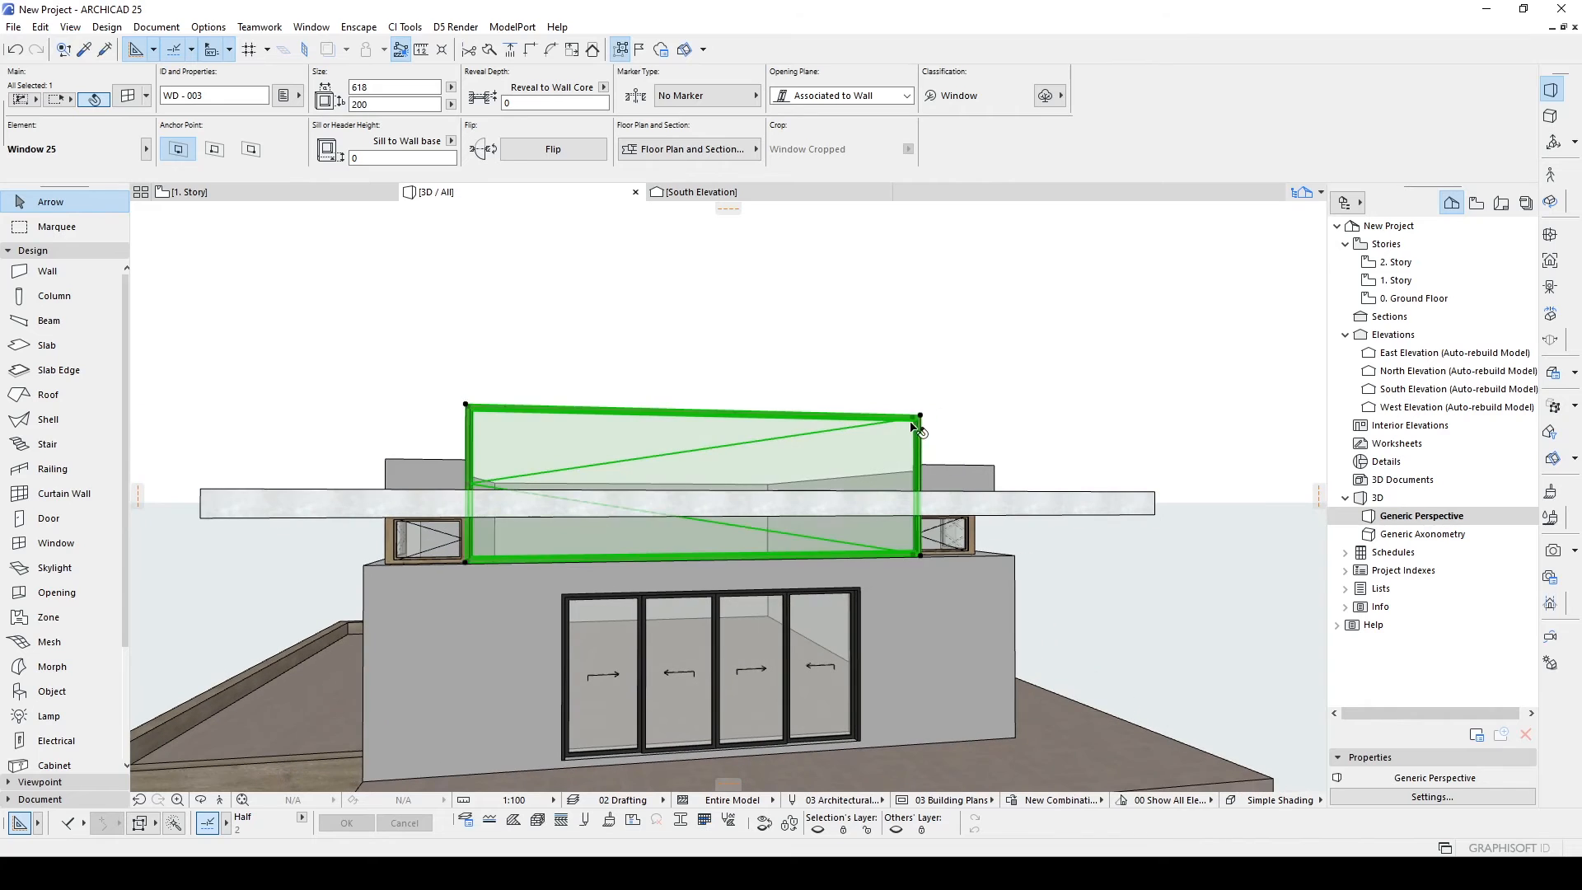
click(921, 418)
click(1084, 337)
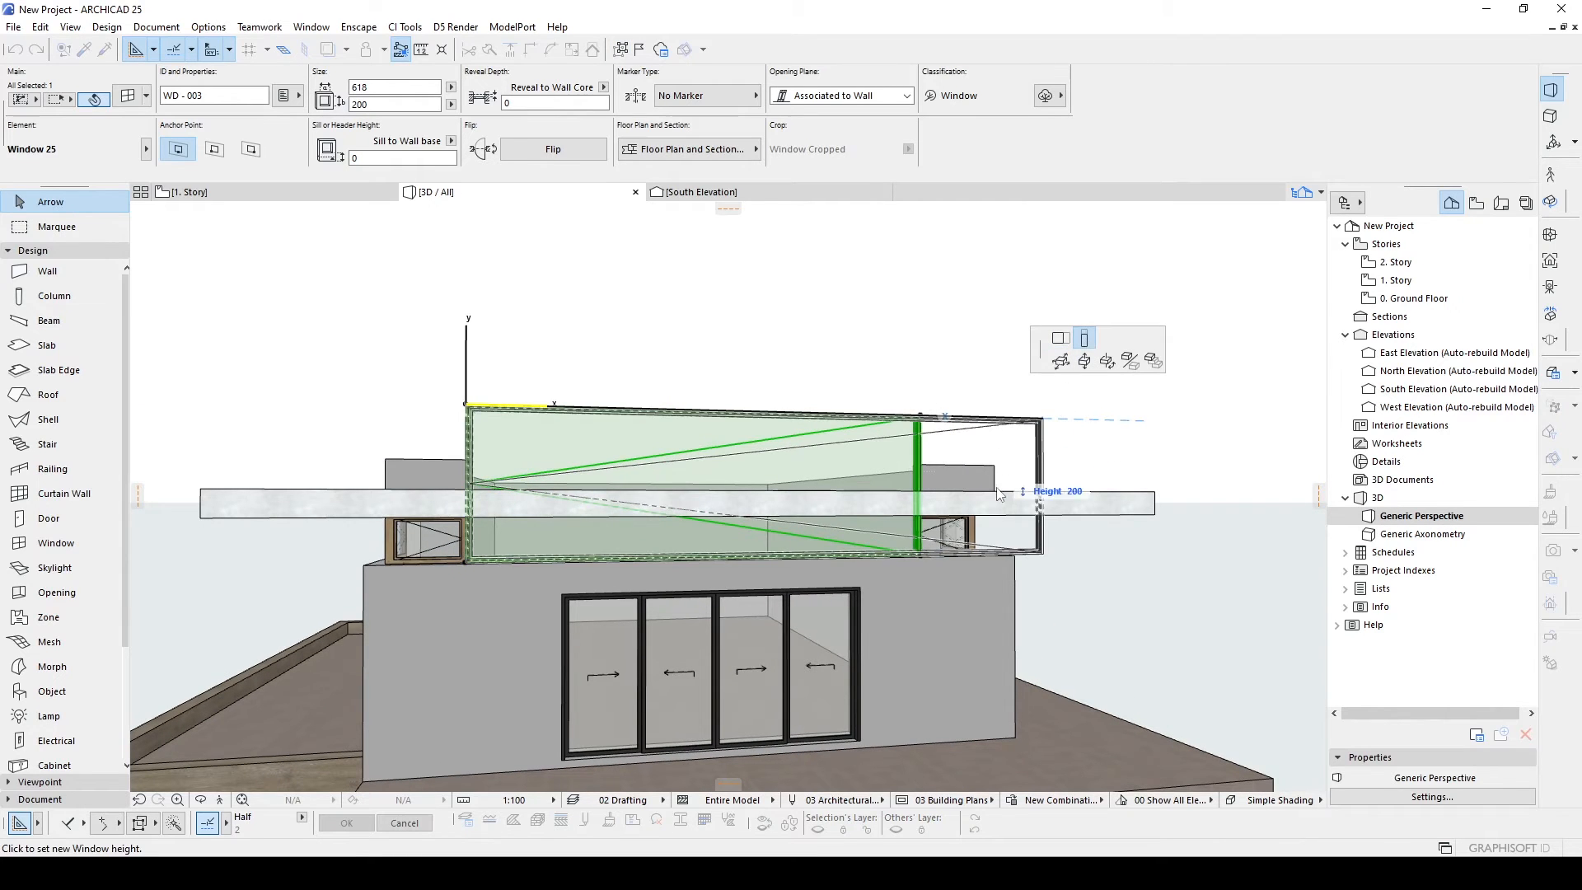
click(1154, 515)
shift+middle_drag(960, 509, 875, 520)
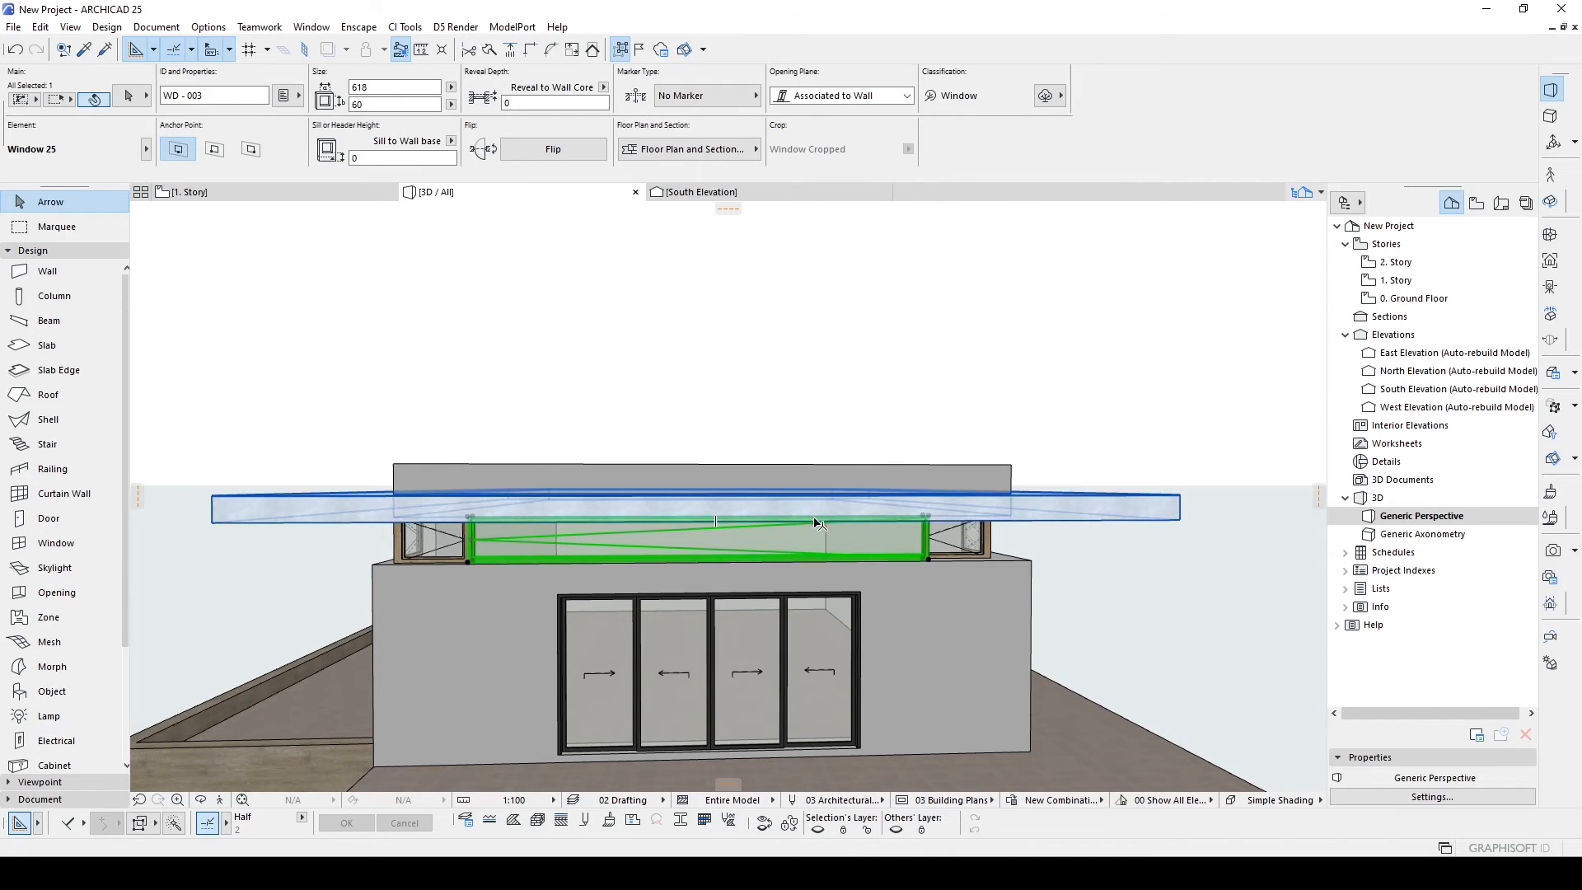
Set the main sash opening type of the front window to Fixed Sash.
key(ctrl+t)
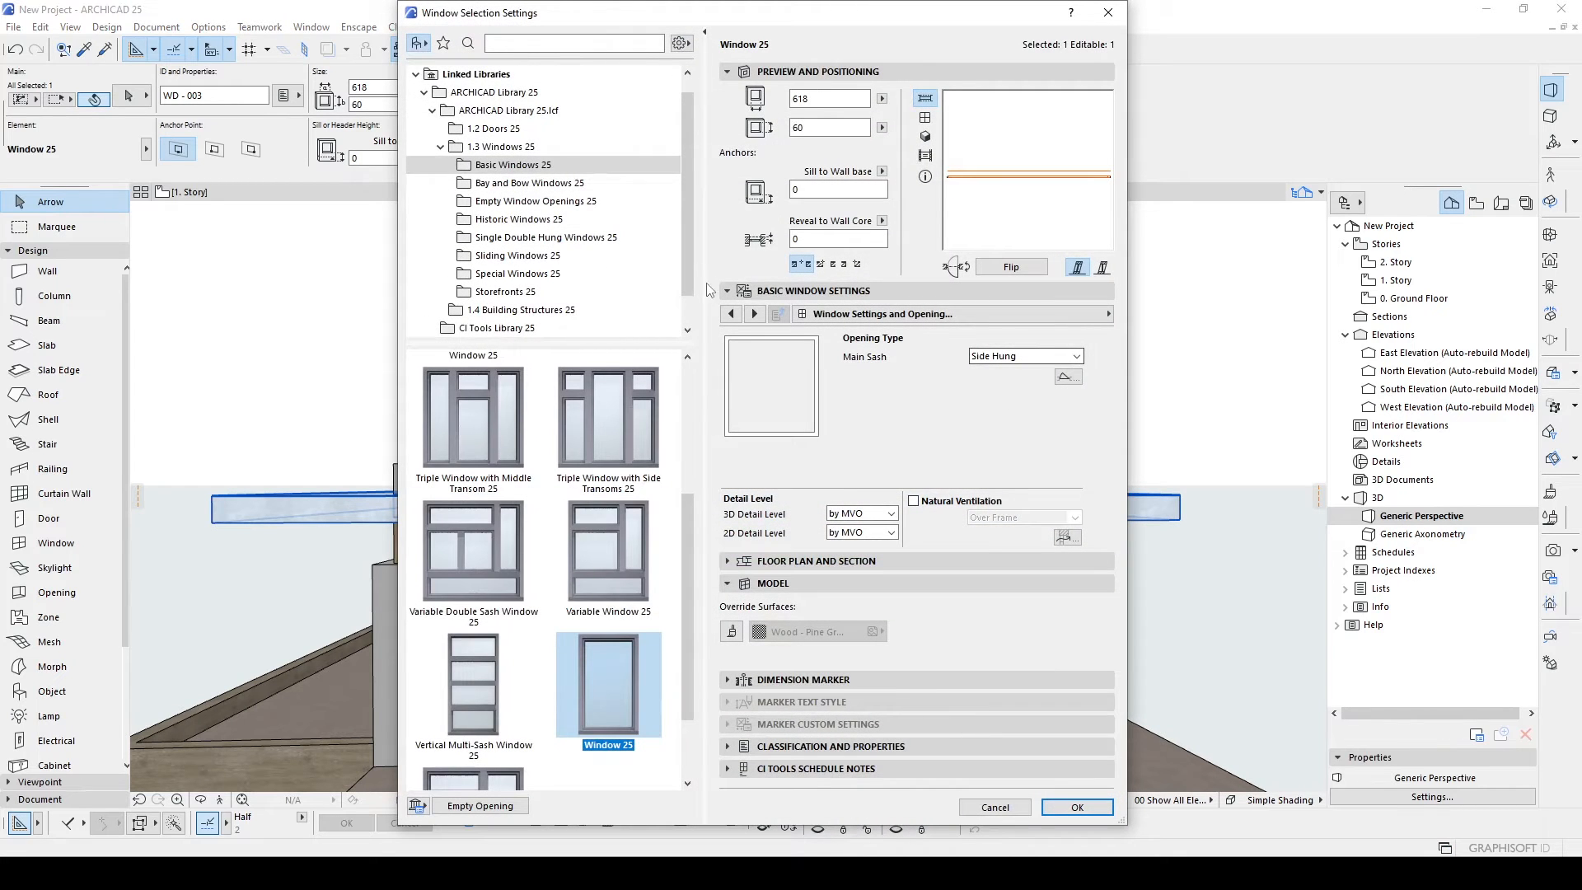
click(752, 314)
click(729, 316)
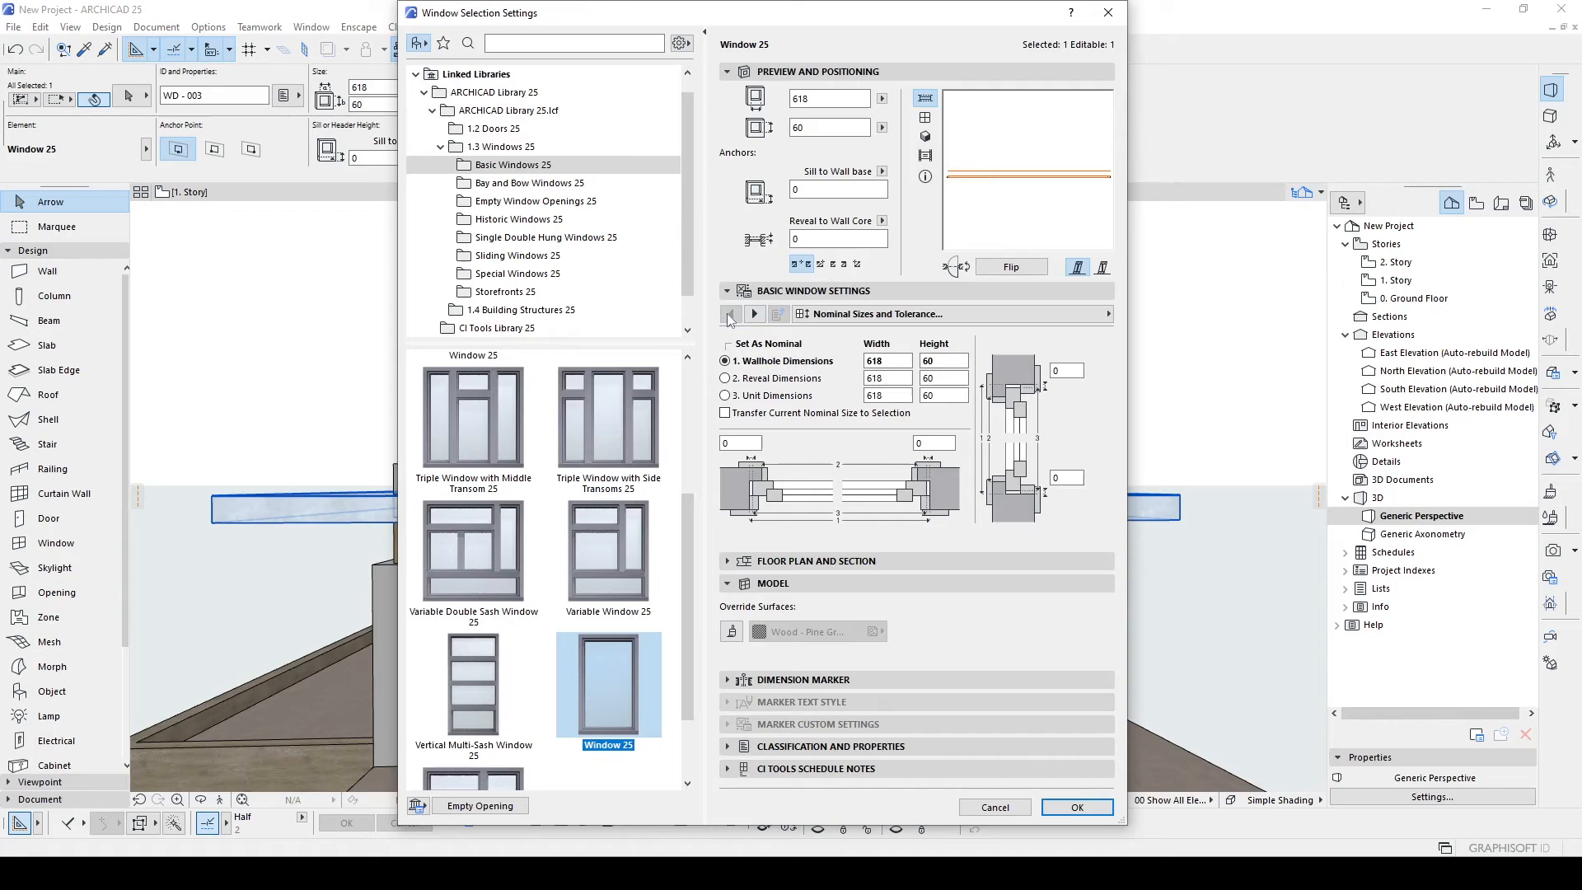
click(753, 316)
click(754, 317)
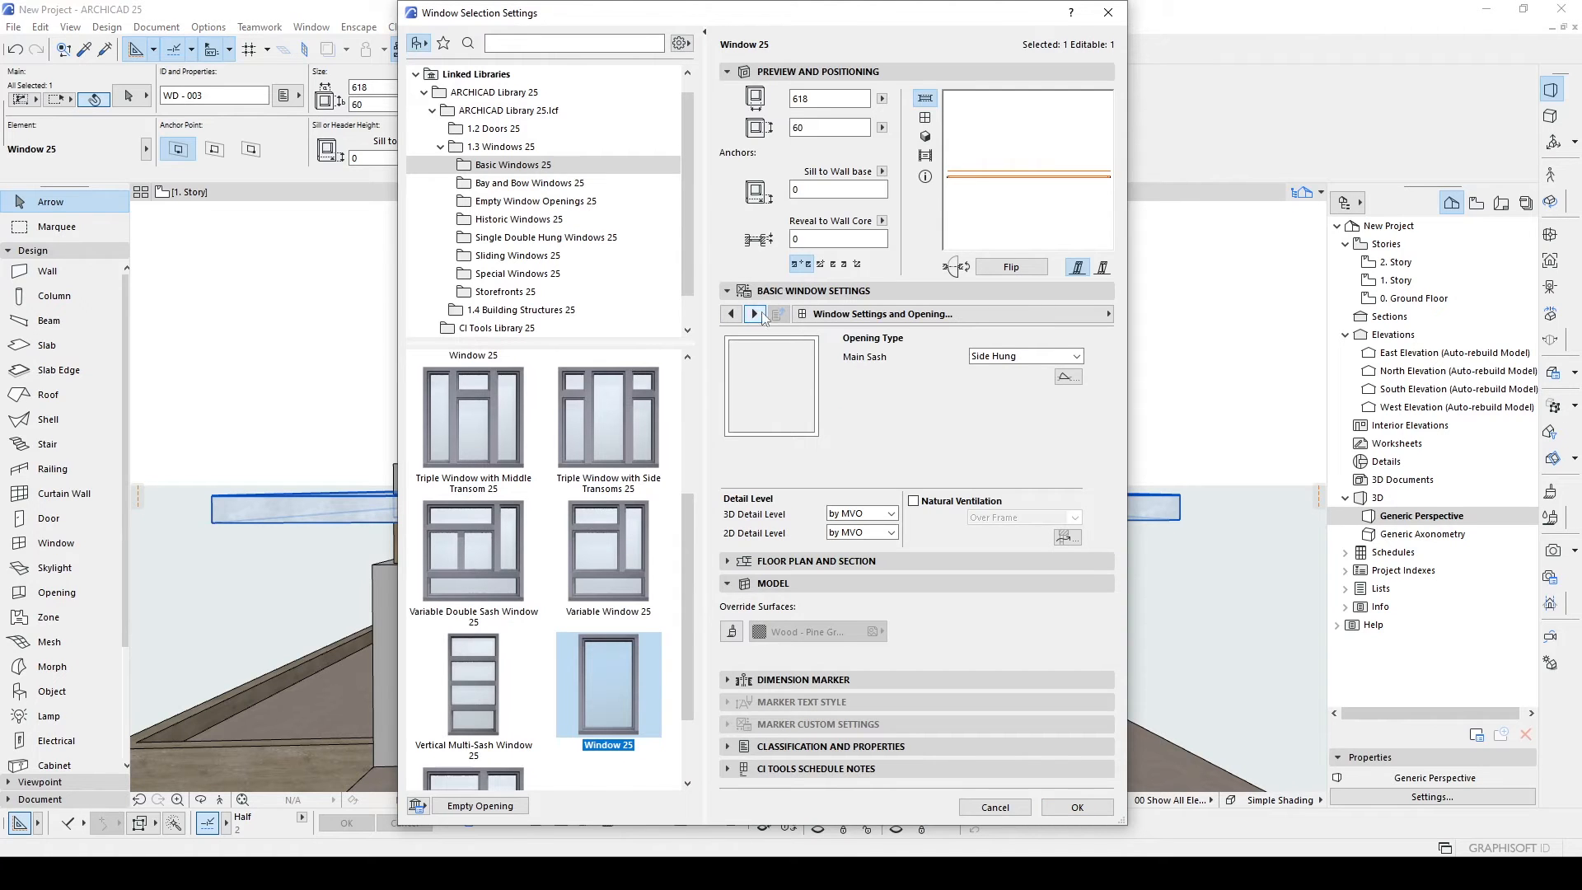
click(1018, 356)
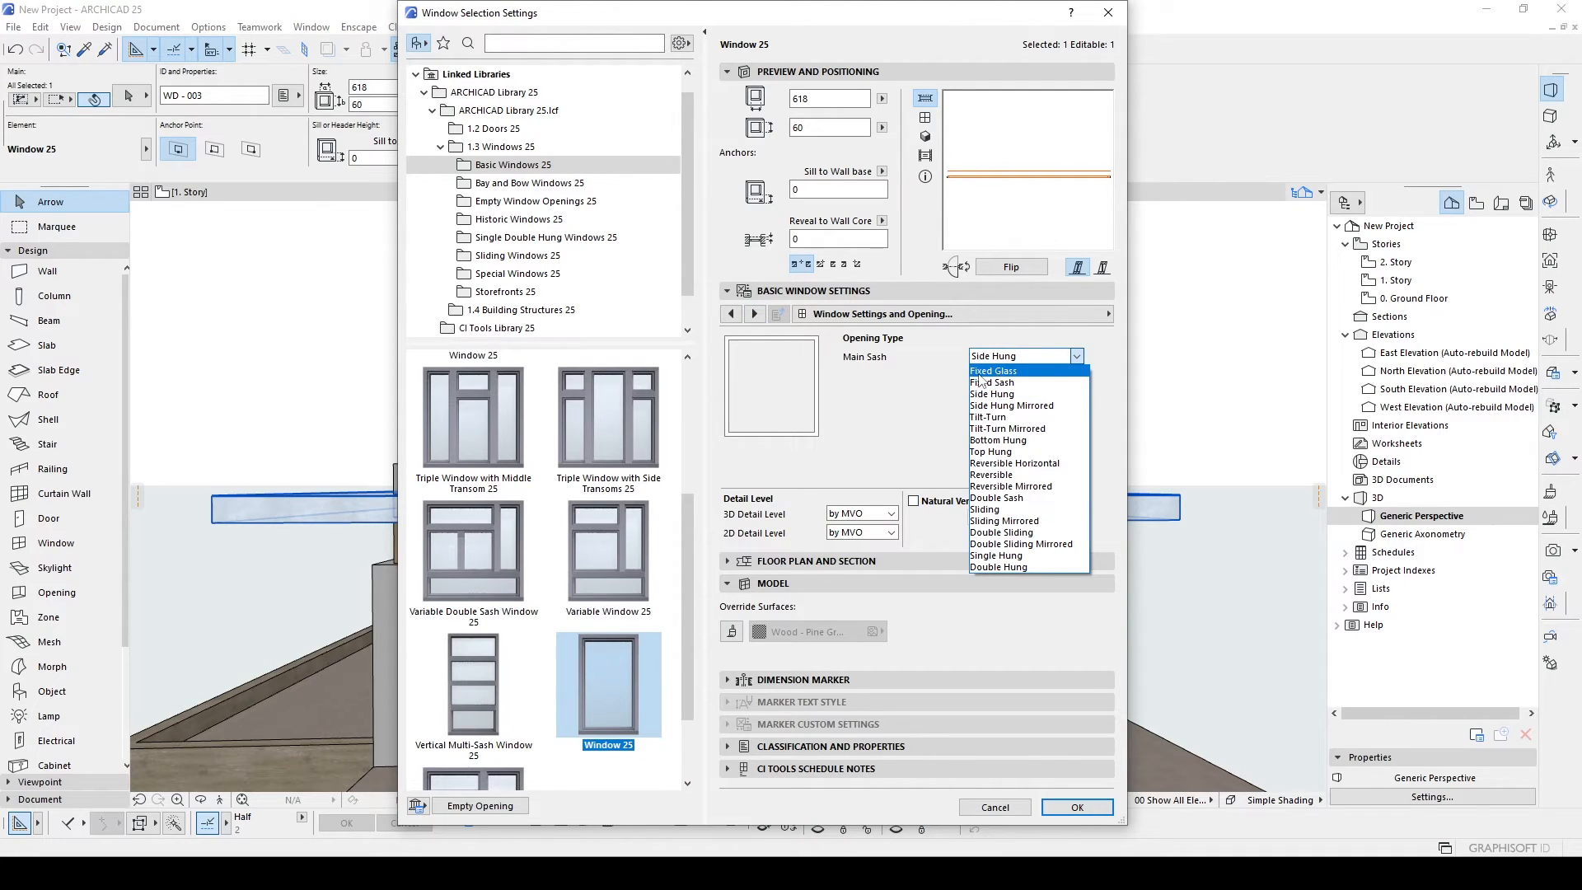
click(1001, 381)
Give the front window an H-V Grid sash with 1 vertical and 3 horizontal panes, grid width 5 and thickness 5.
click(753, 313)
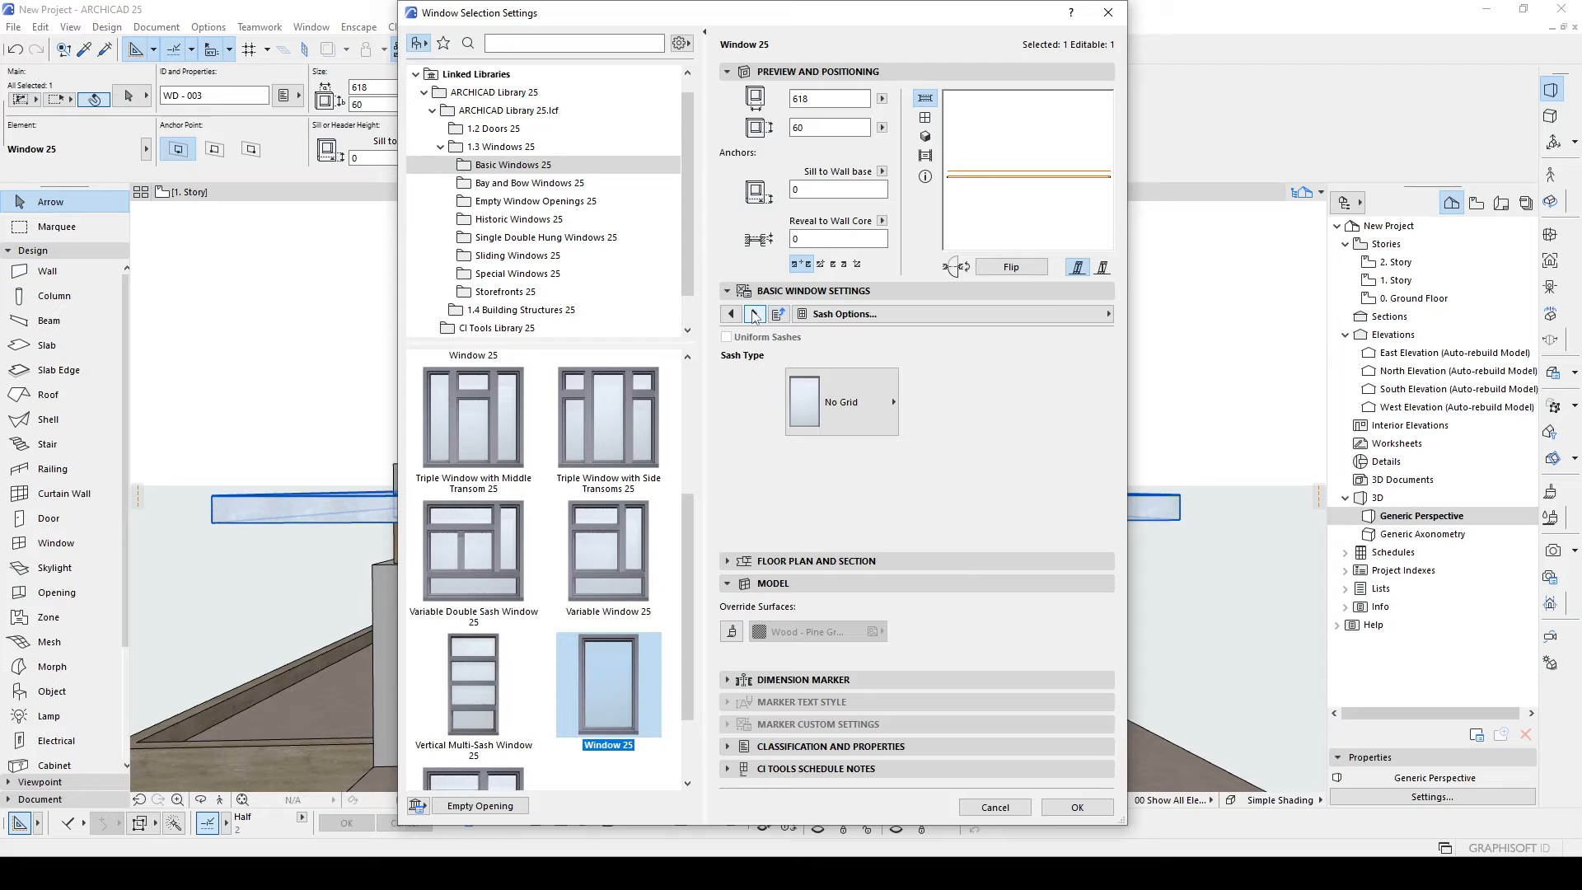
click(828, 406)
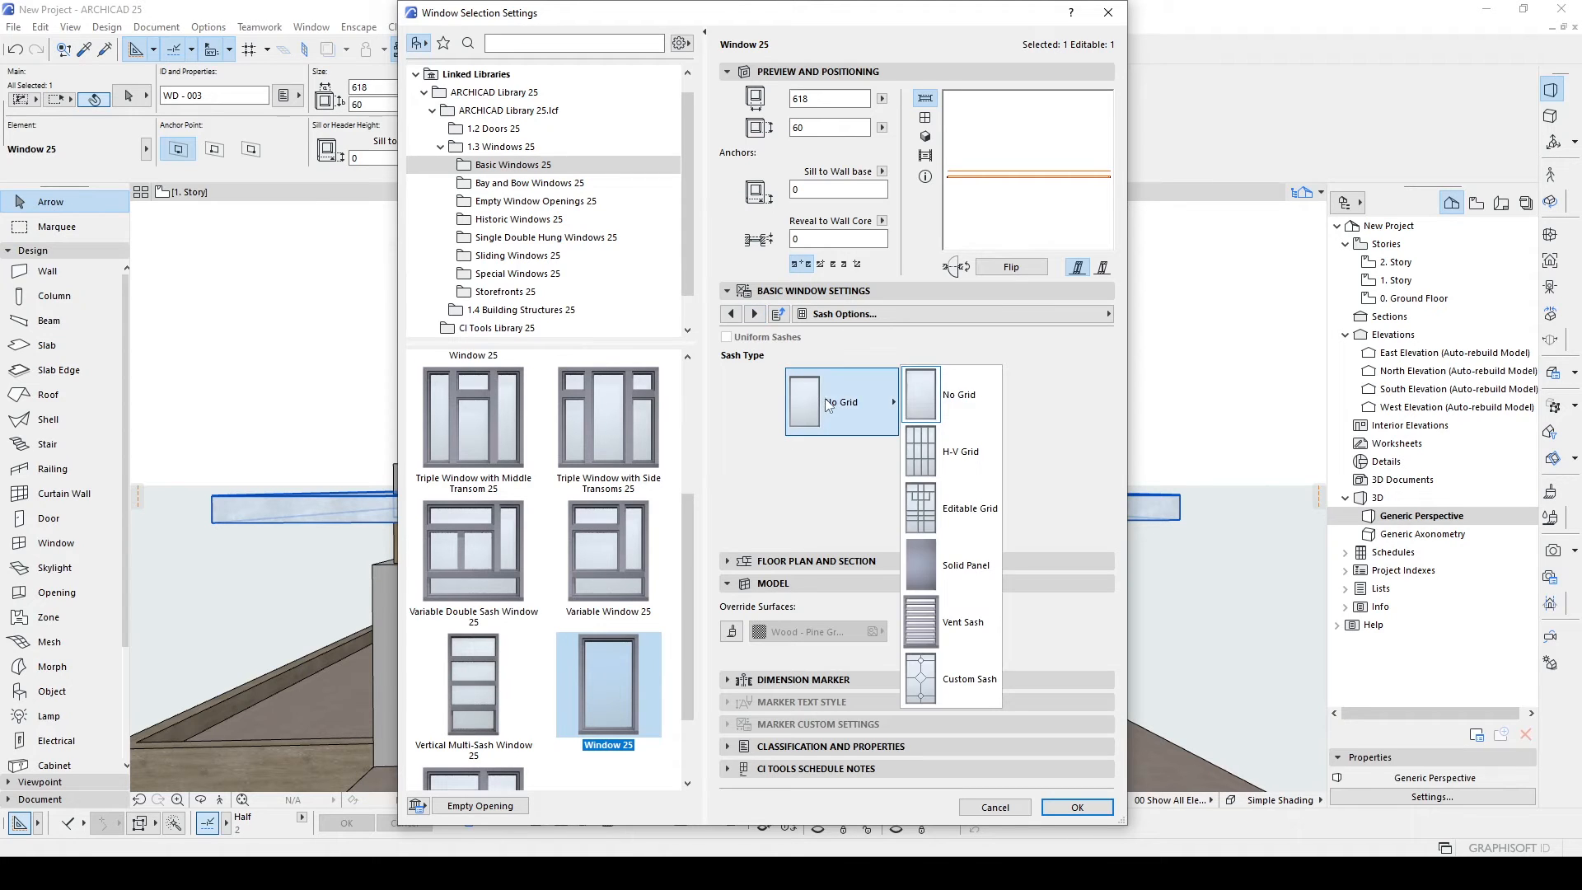
click(943, 436)
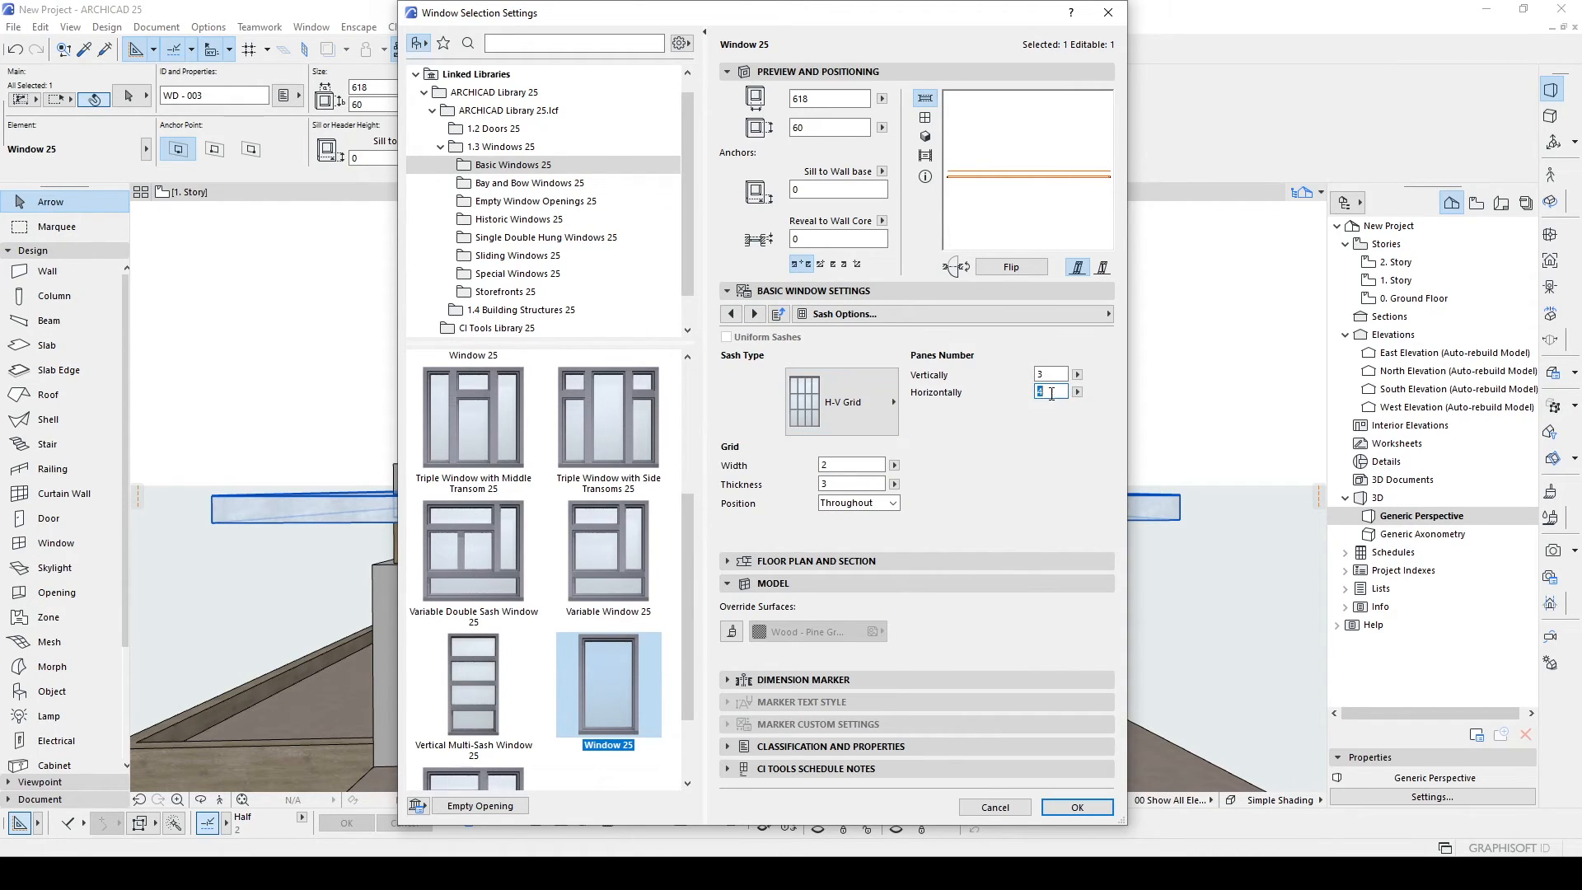
click(924, 154)
click(922, 139)
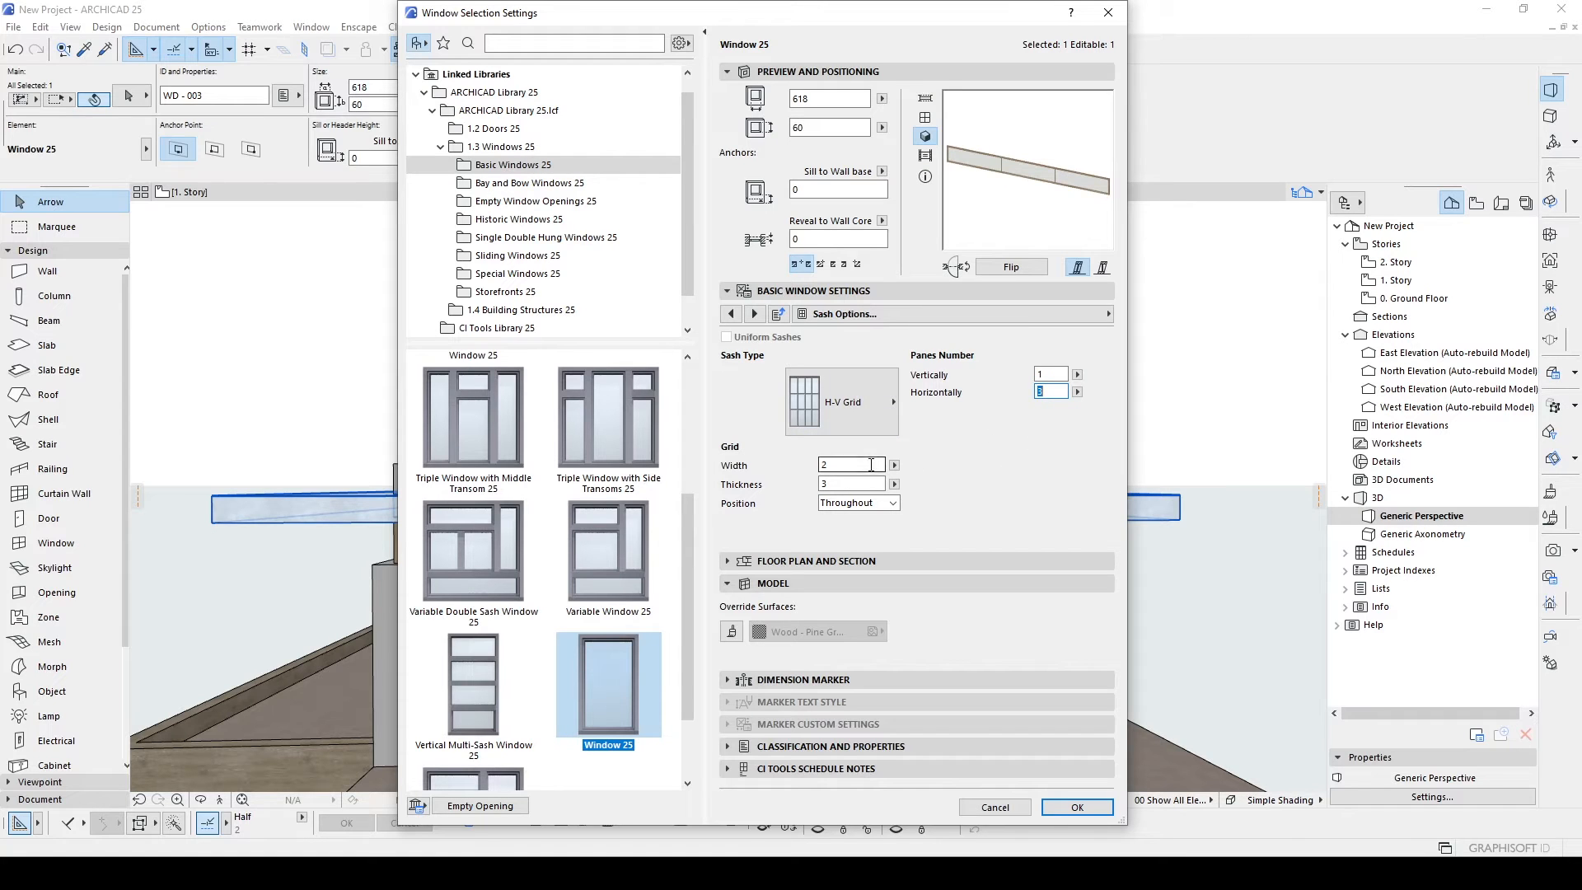
text(5)
key(Tab)
click(1081, 806)
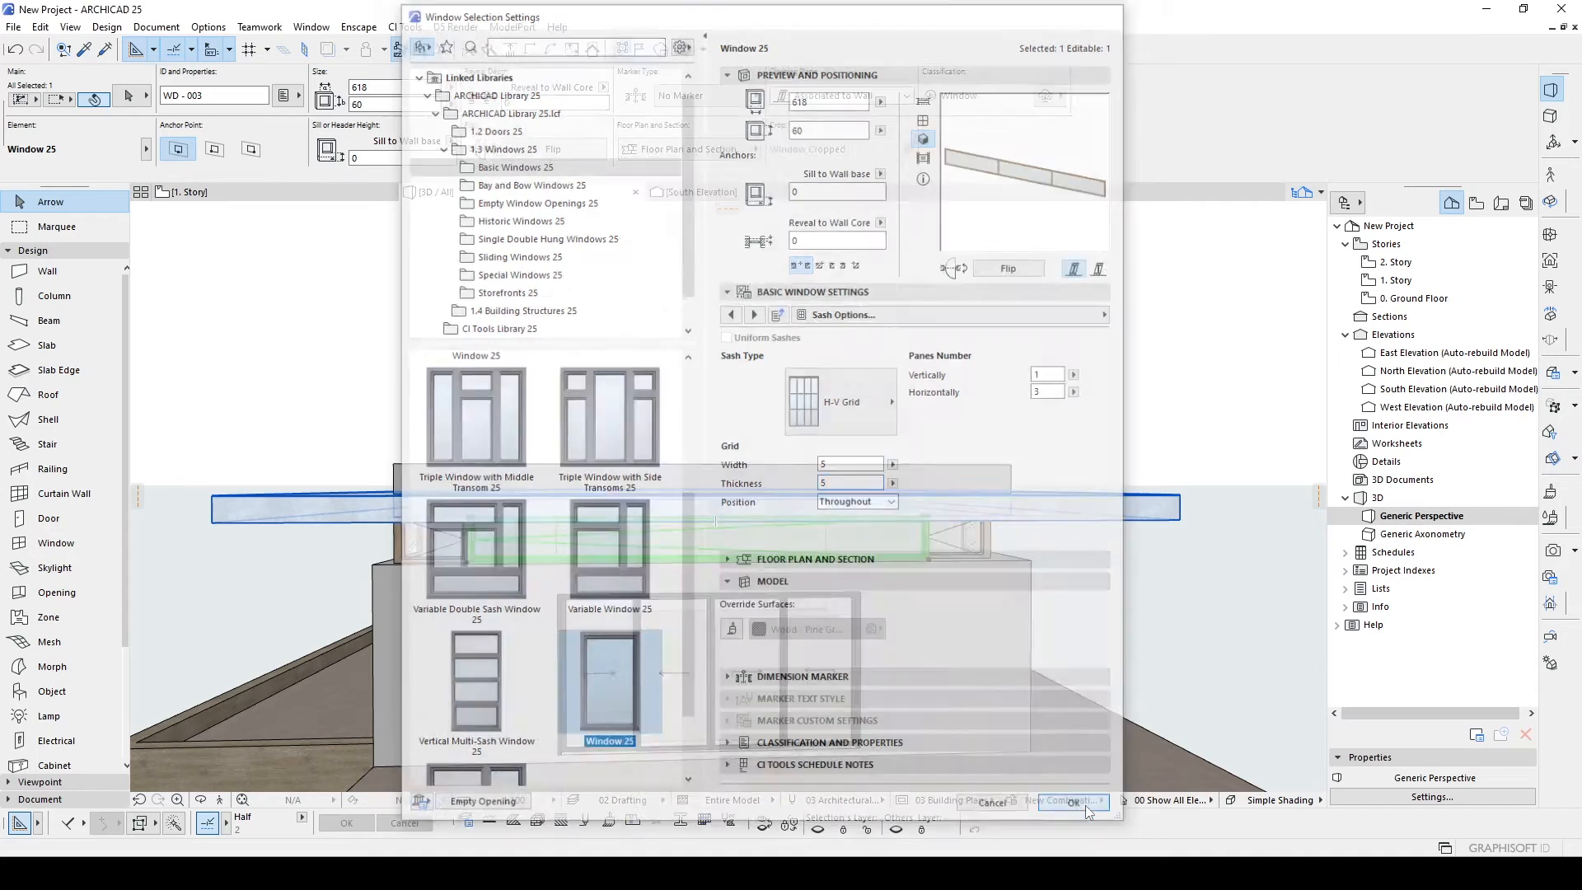
Set up the Shell tool with a basic reinforced concrete structure and the construction method that starts from a profile plane.
shift+middle_drag(959, 583, 725, 565)
scroll(746, 541, down, 5)
click(808, 423)
middle_drag(666, 634, 544, 466)
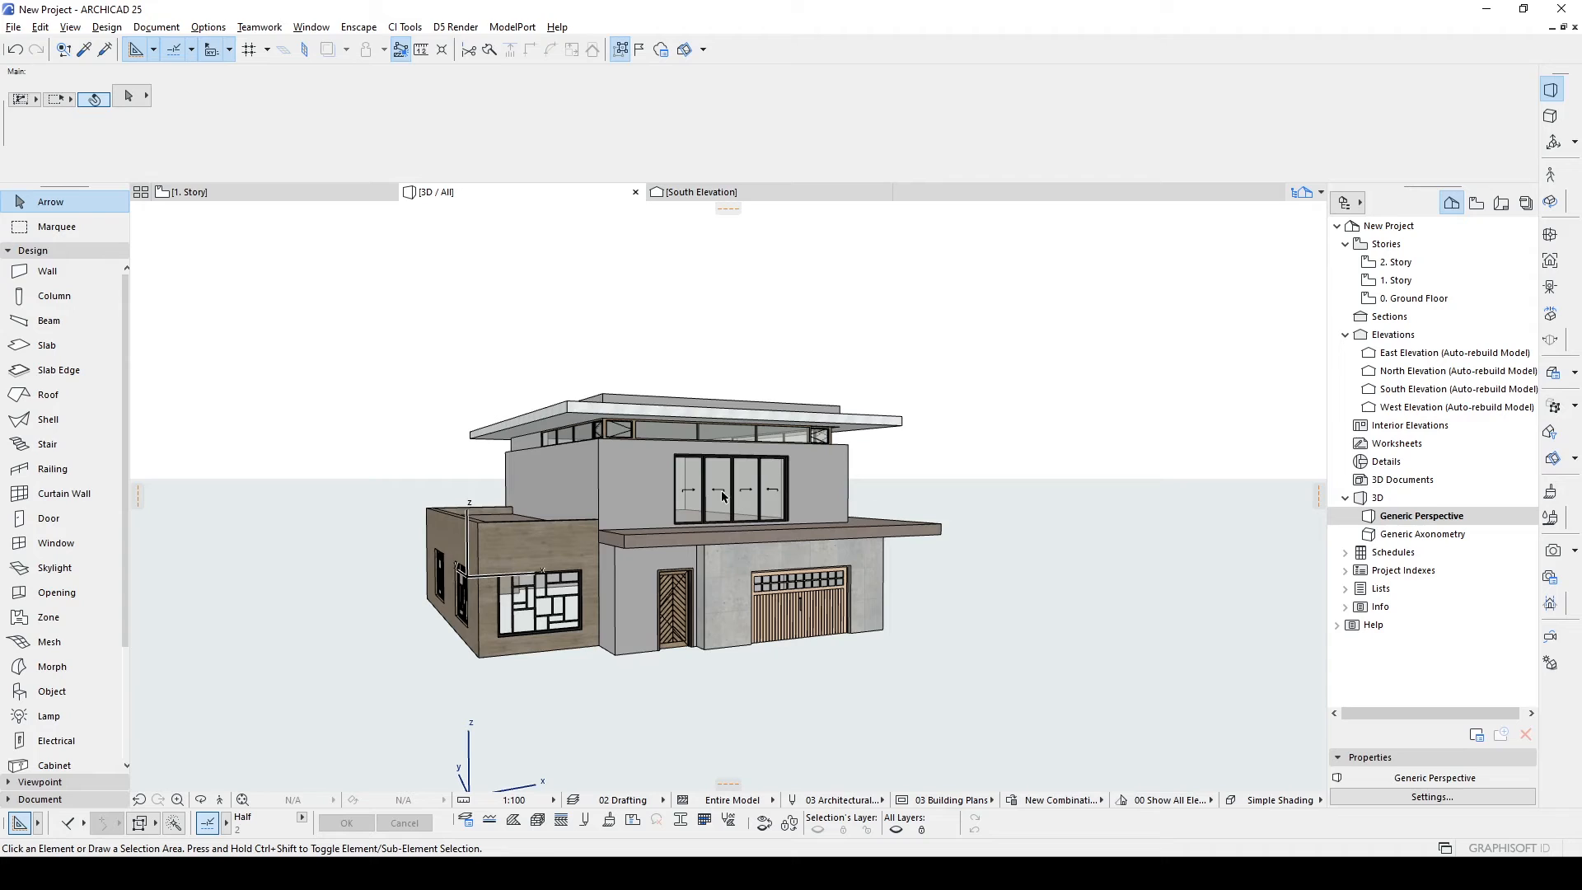
click(106, 420)
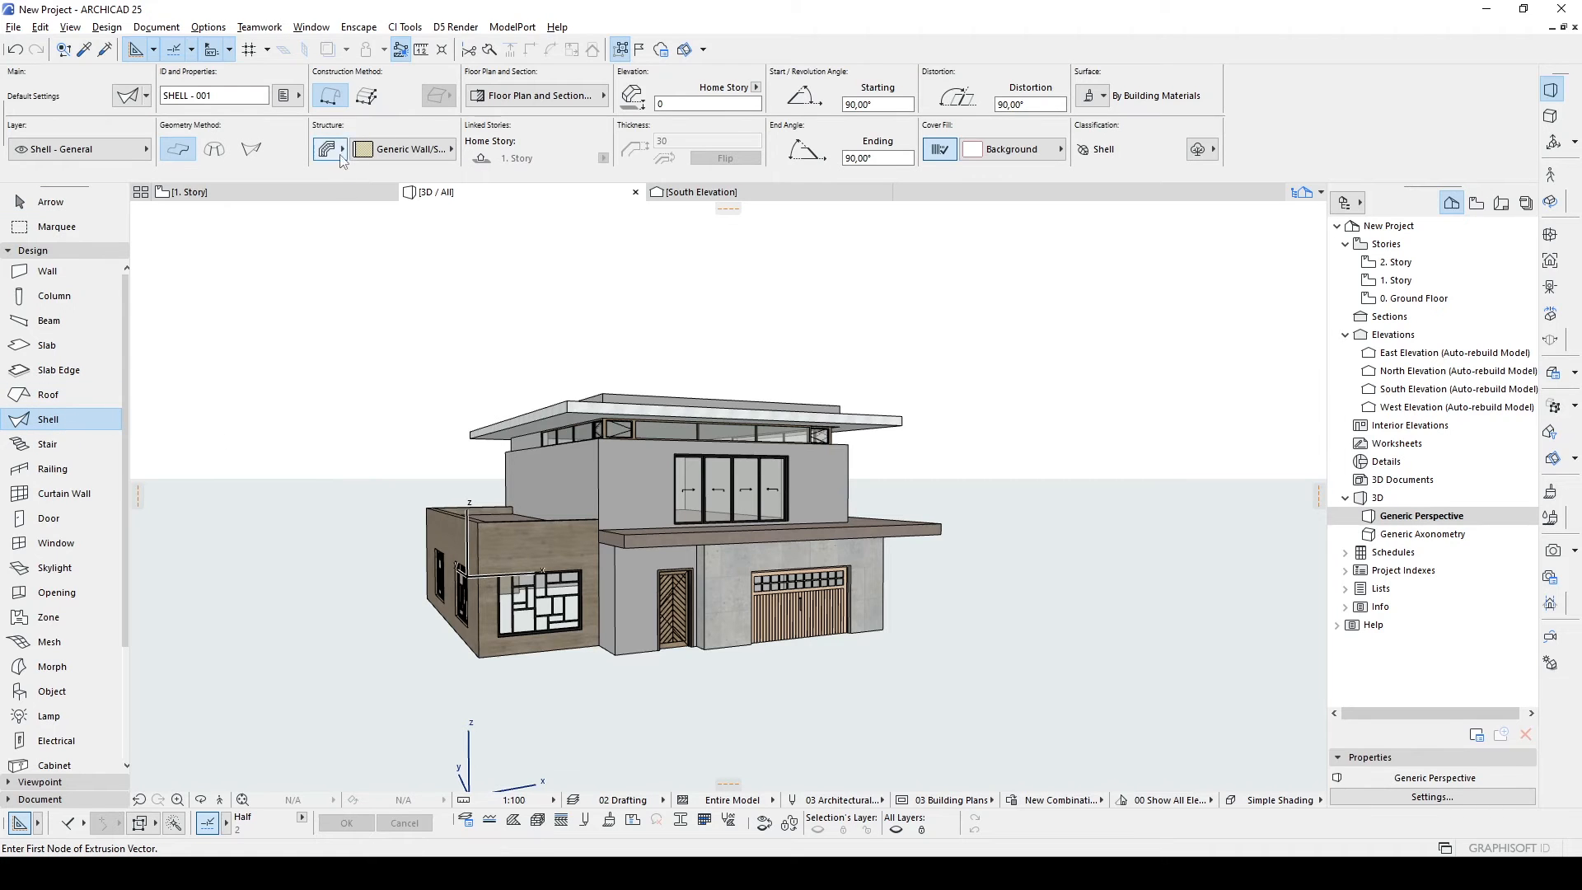
click(359, 150)
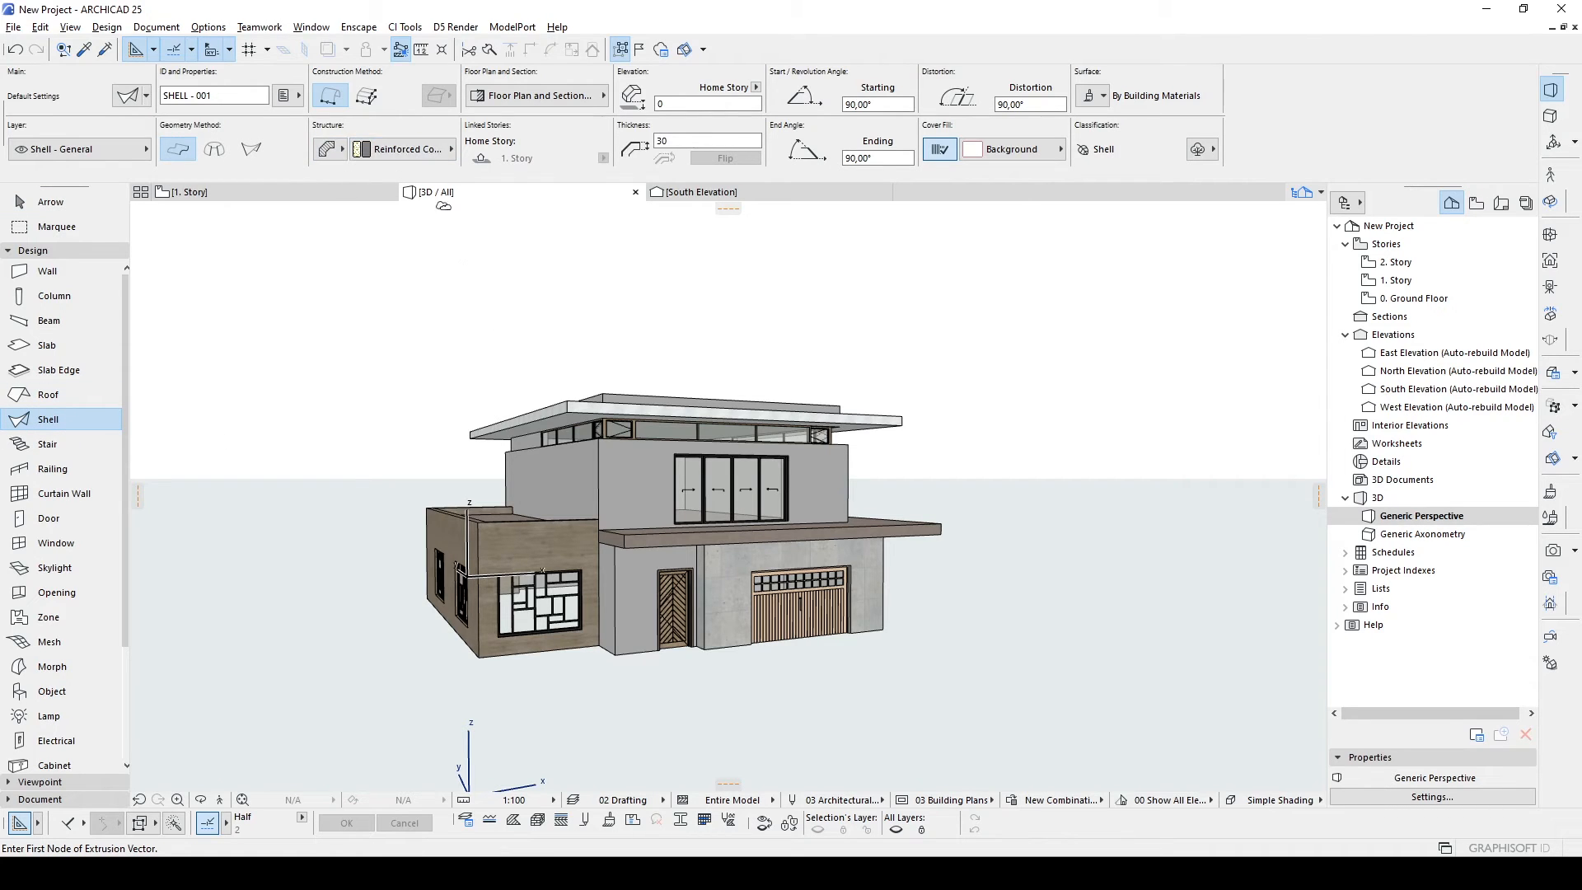
click(369, 96)
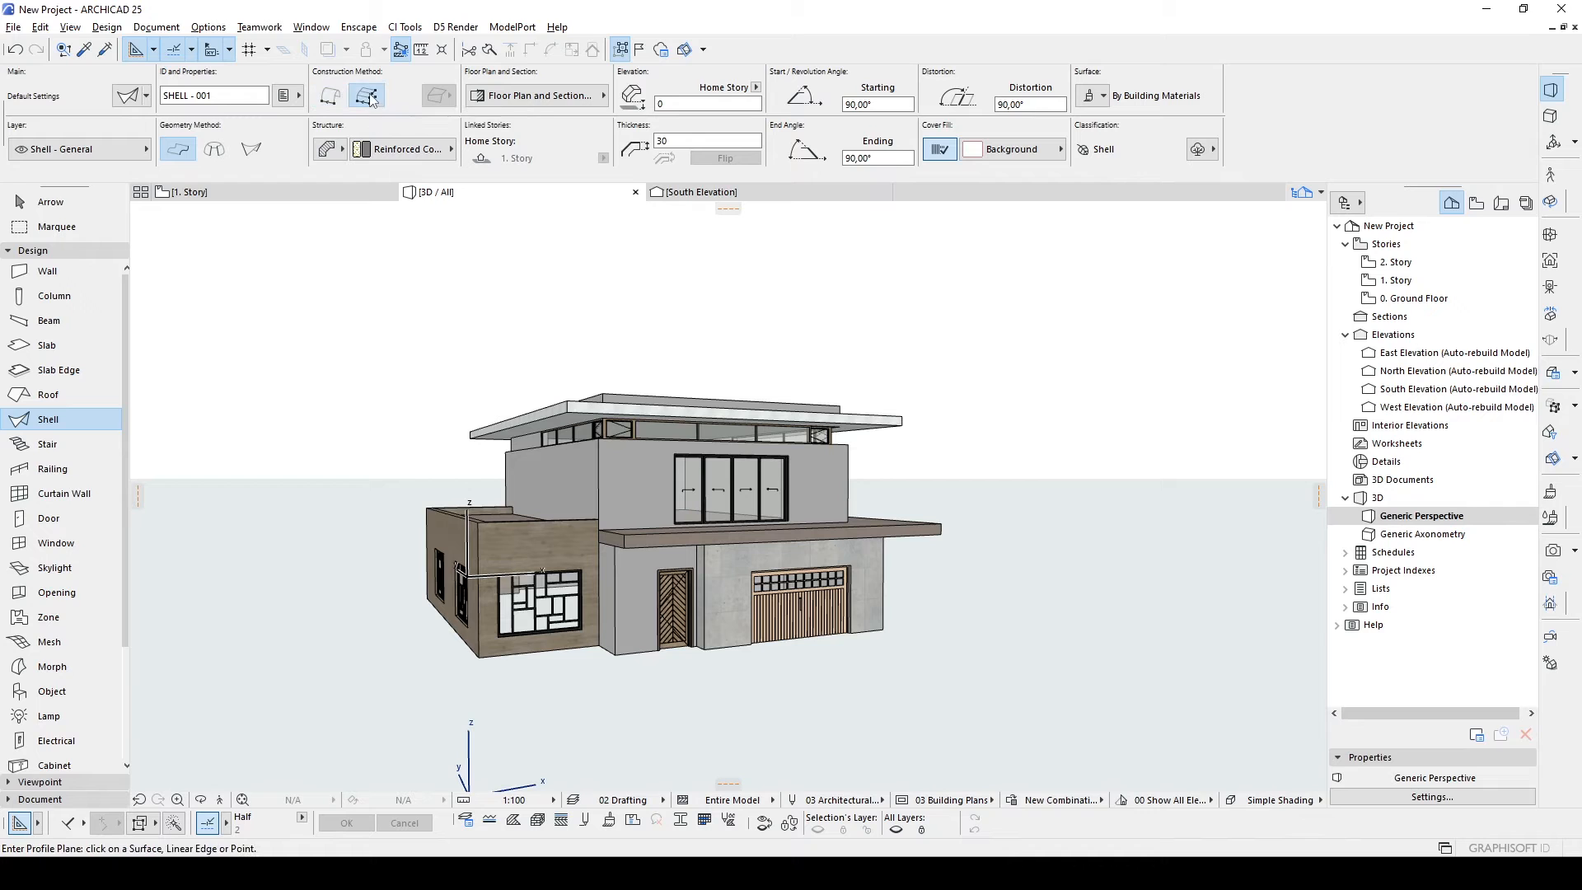
Define the shell's profile plane on the upper front wall and draw the first straight segment along the wall's base to its left corner.
shift+middle_drag(742, 495, 839, 512)
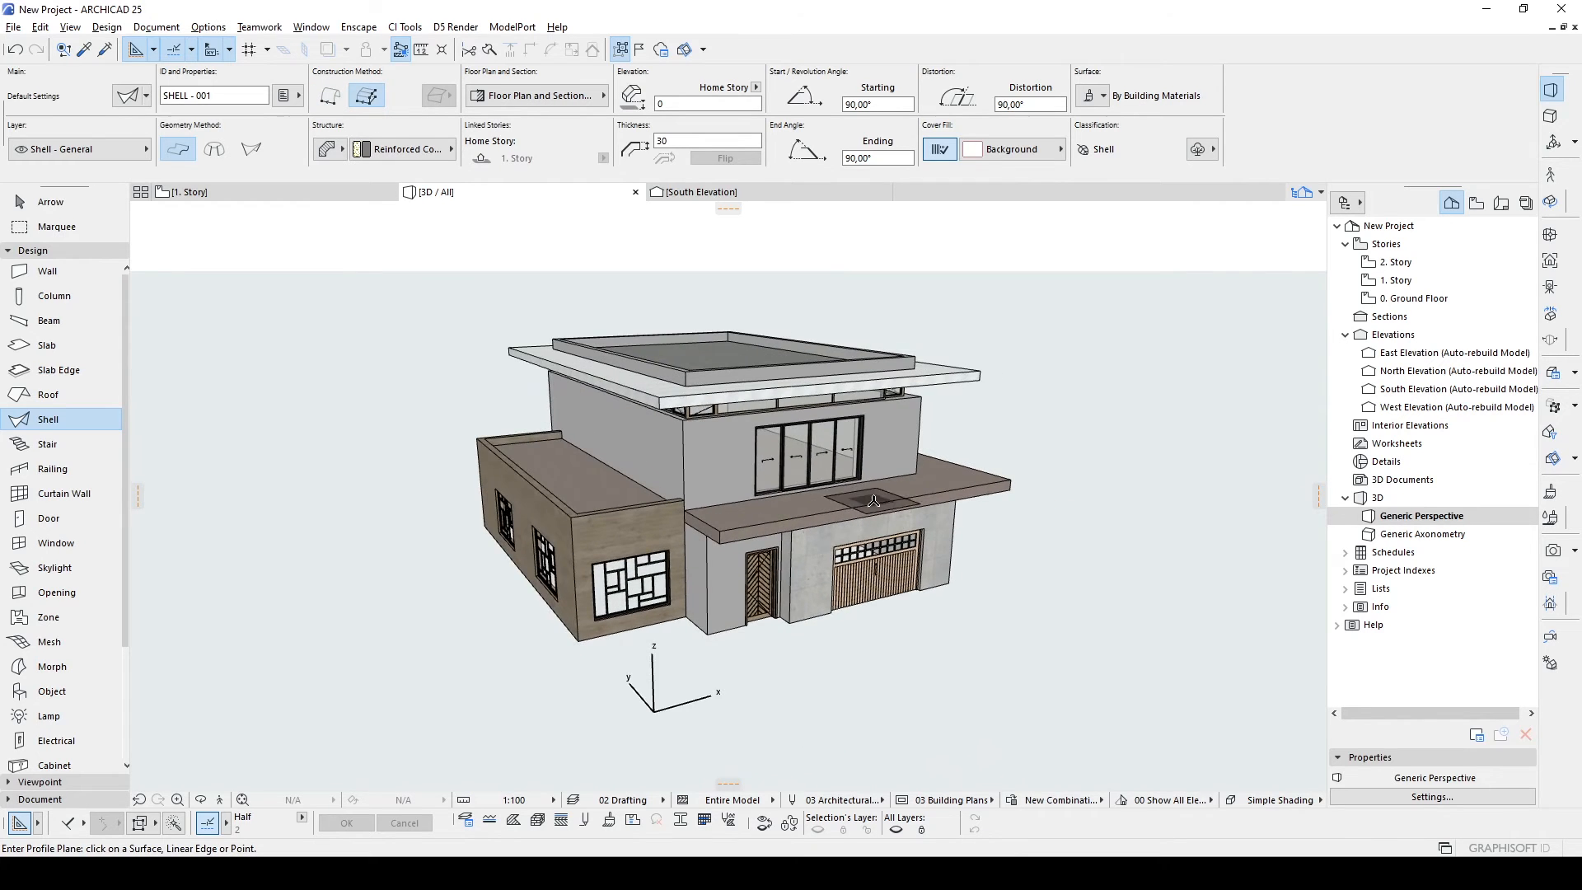
scroll(838, 512, up, 5)
click(914, 389)
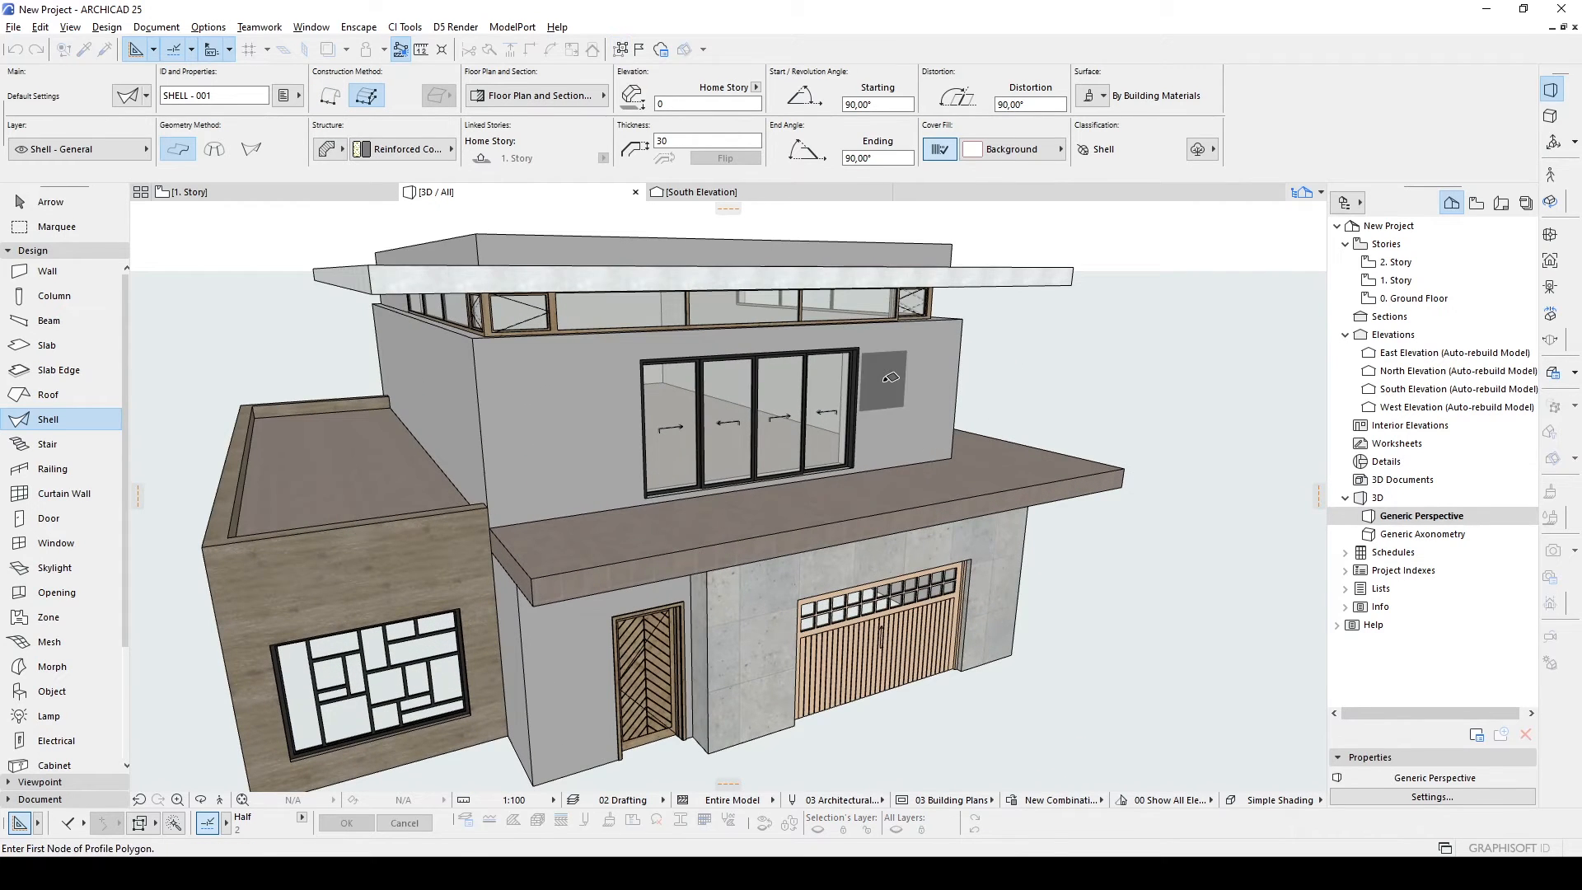
shift+middle_drag(896, 445, 930, 465)
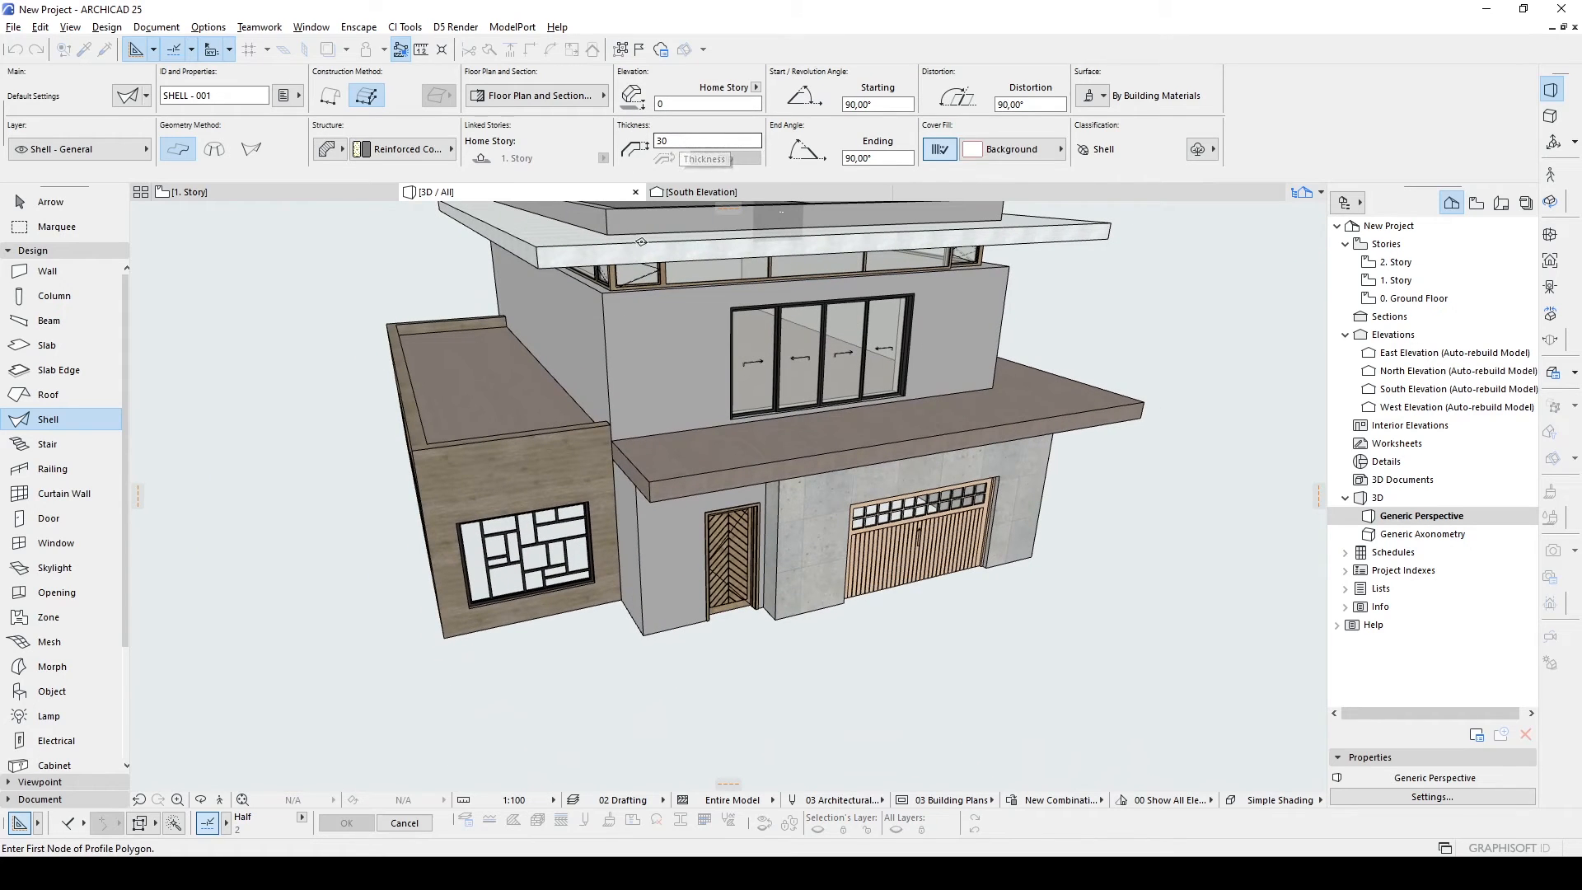
click(1068, 377)
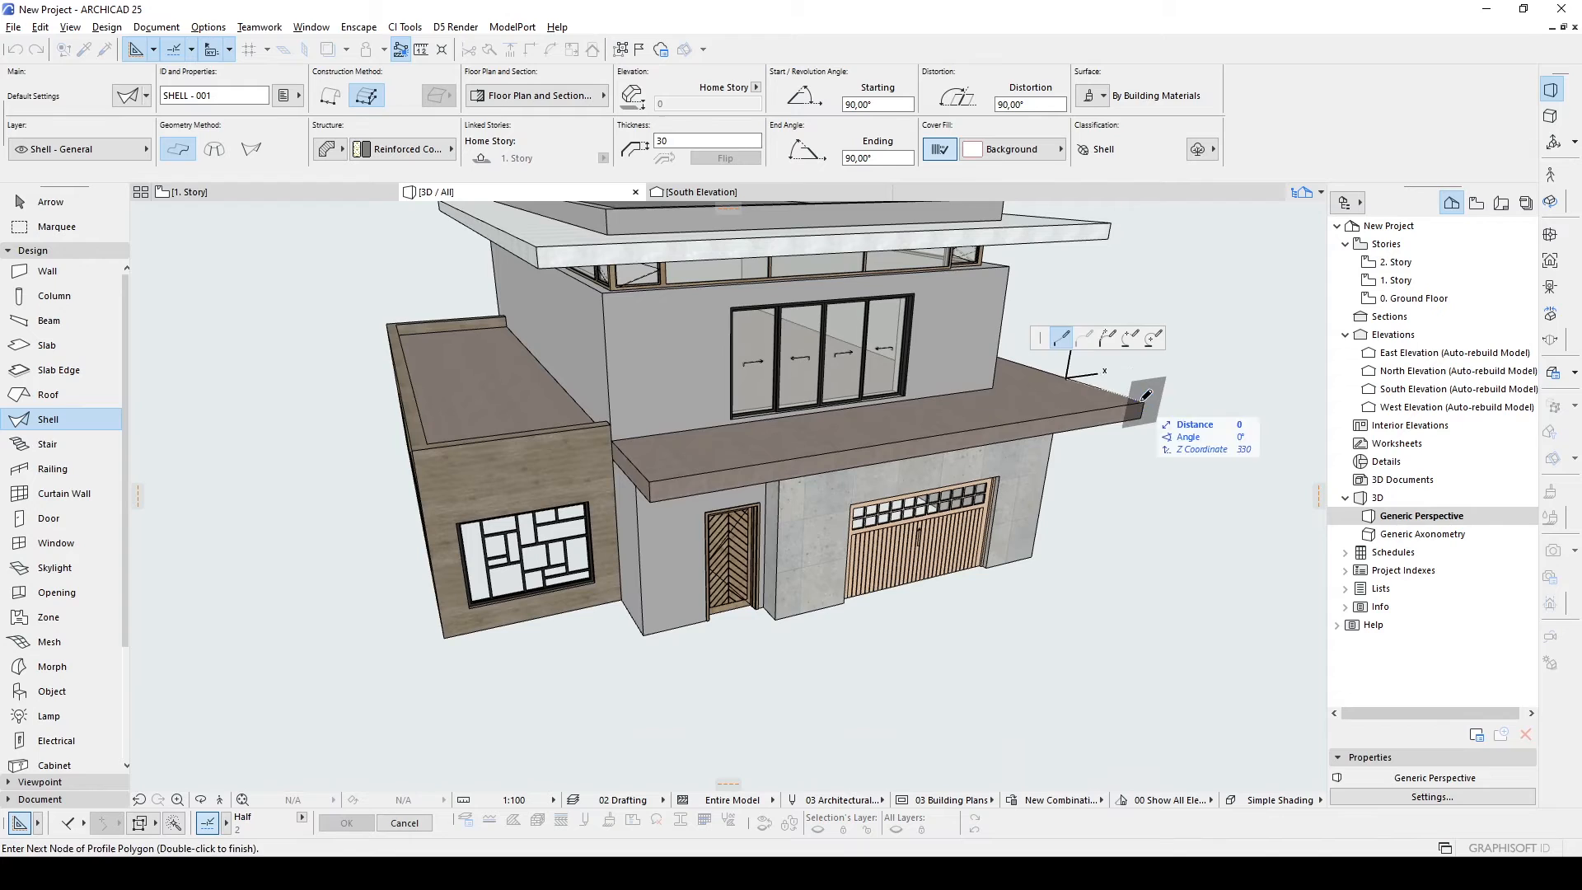
click(651, 480)
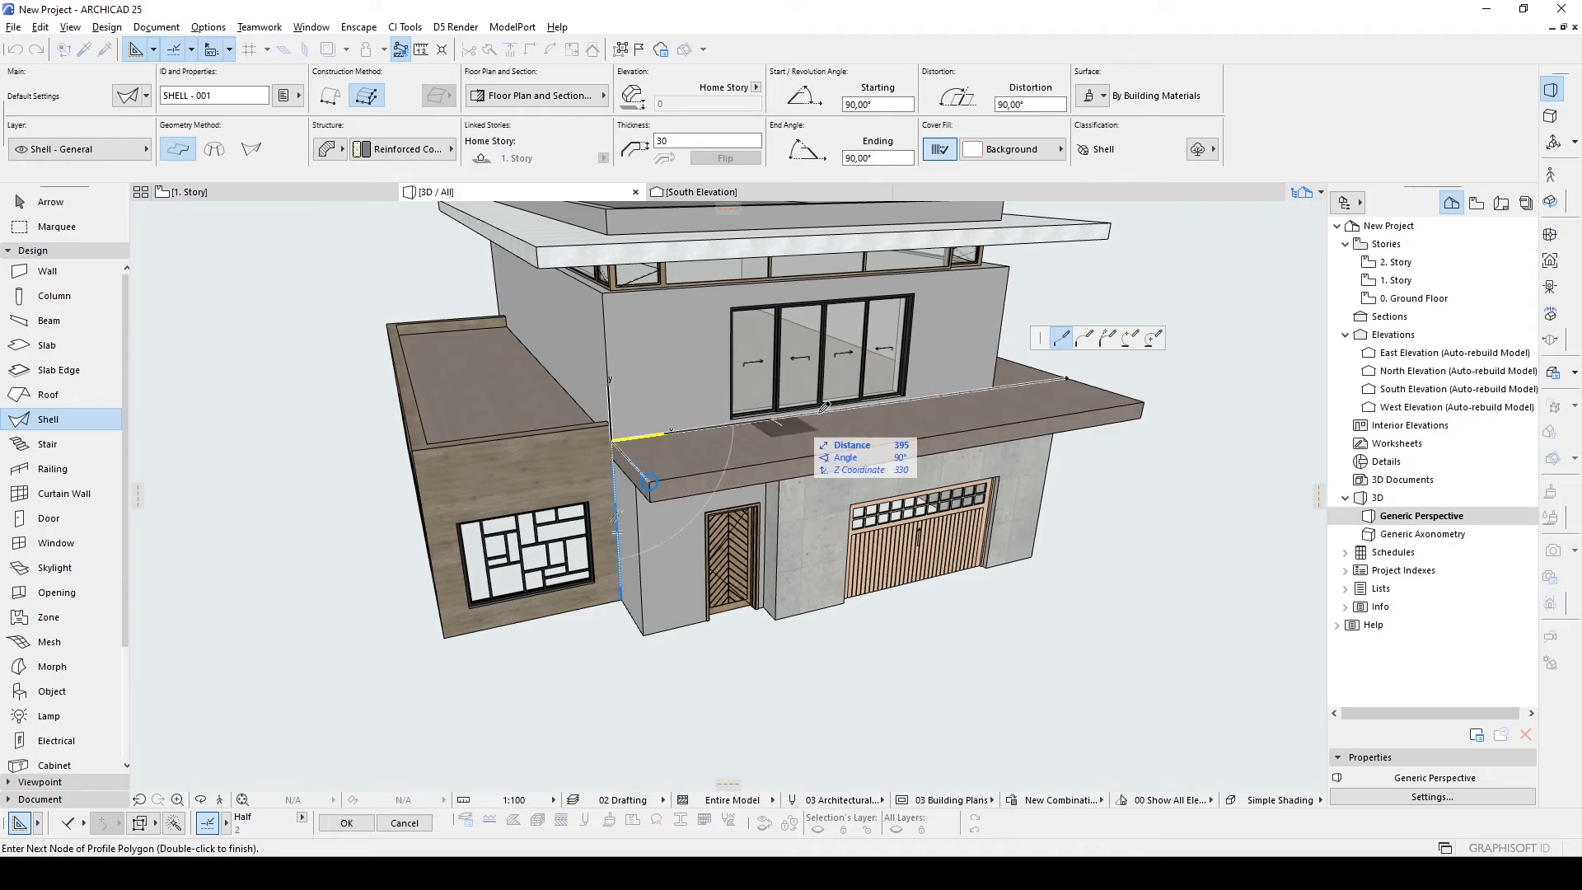
Continue the shell profile with an arc curving up beyond the house's left side, and finish it with a straight vertical segment.
click(1083, 344)
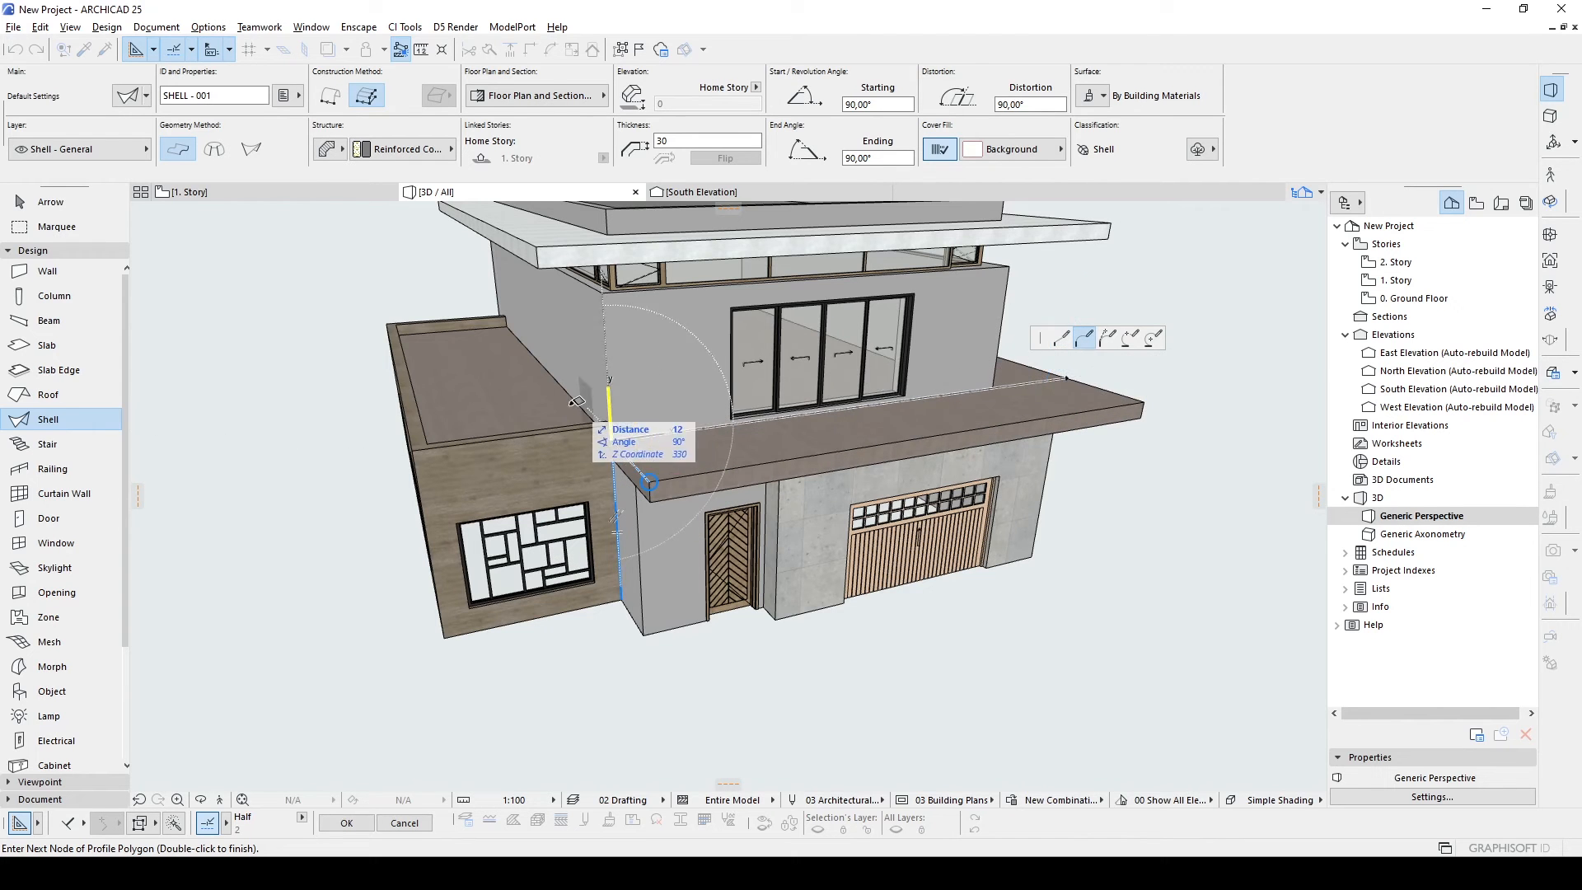
middle_drag(507, 389, 470, 384)
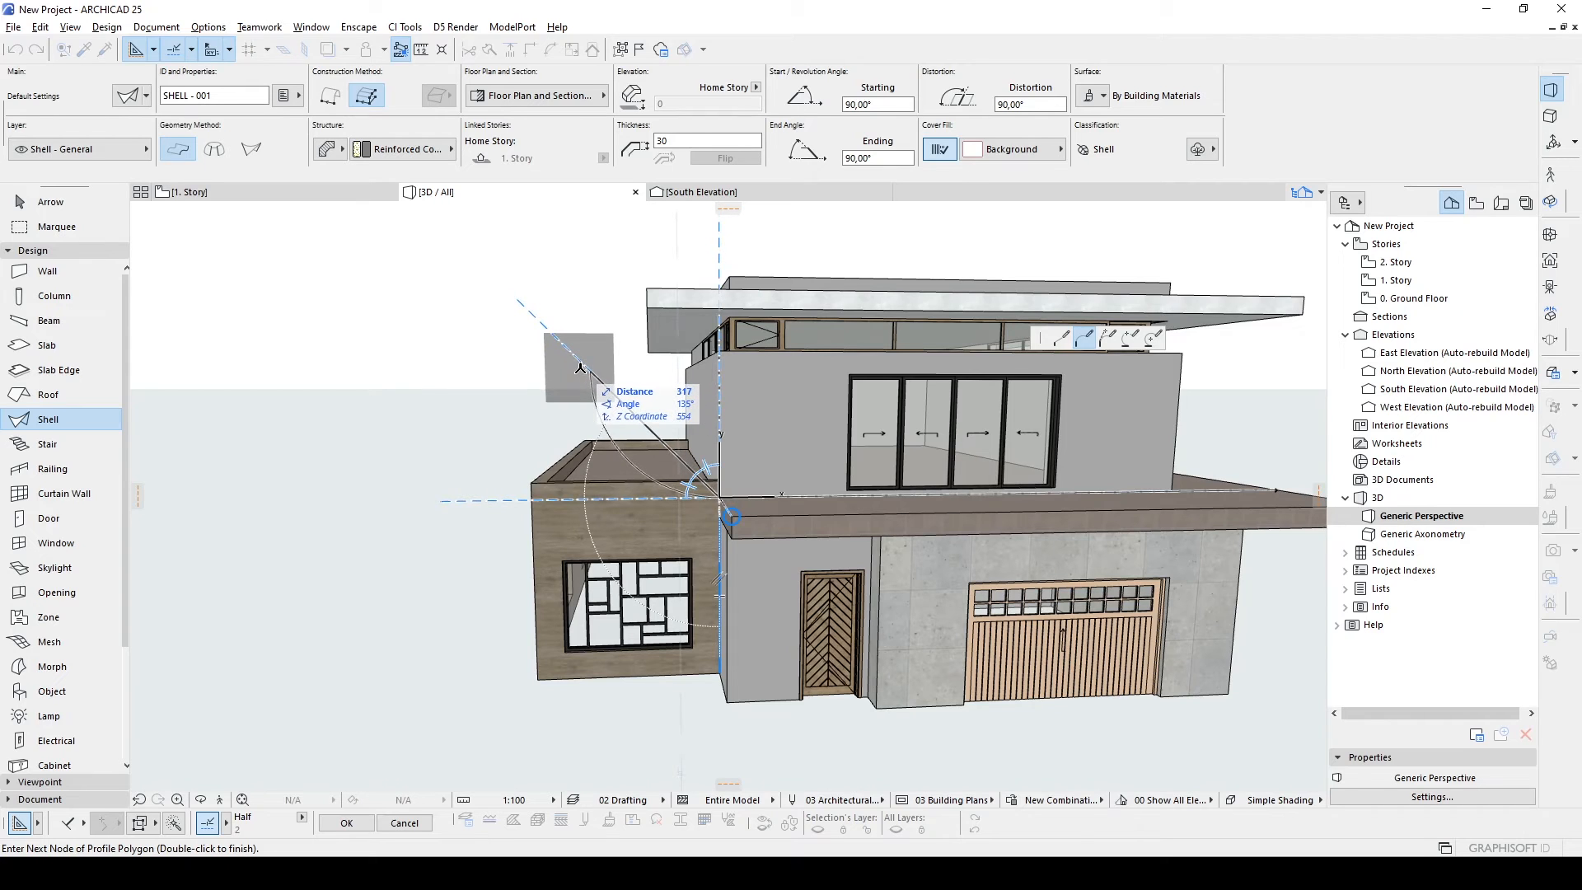
click(577, 357)
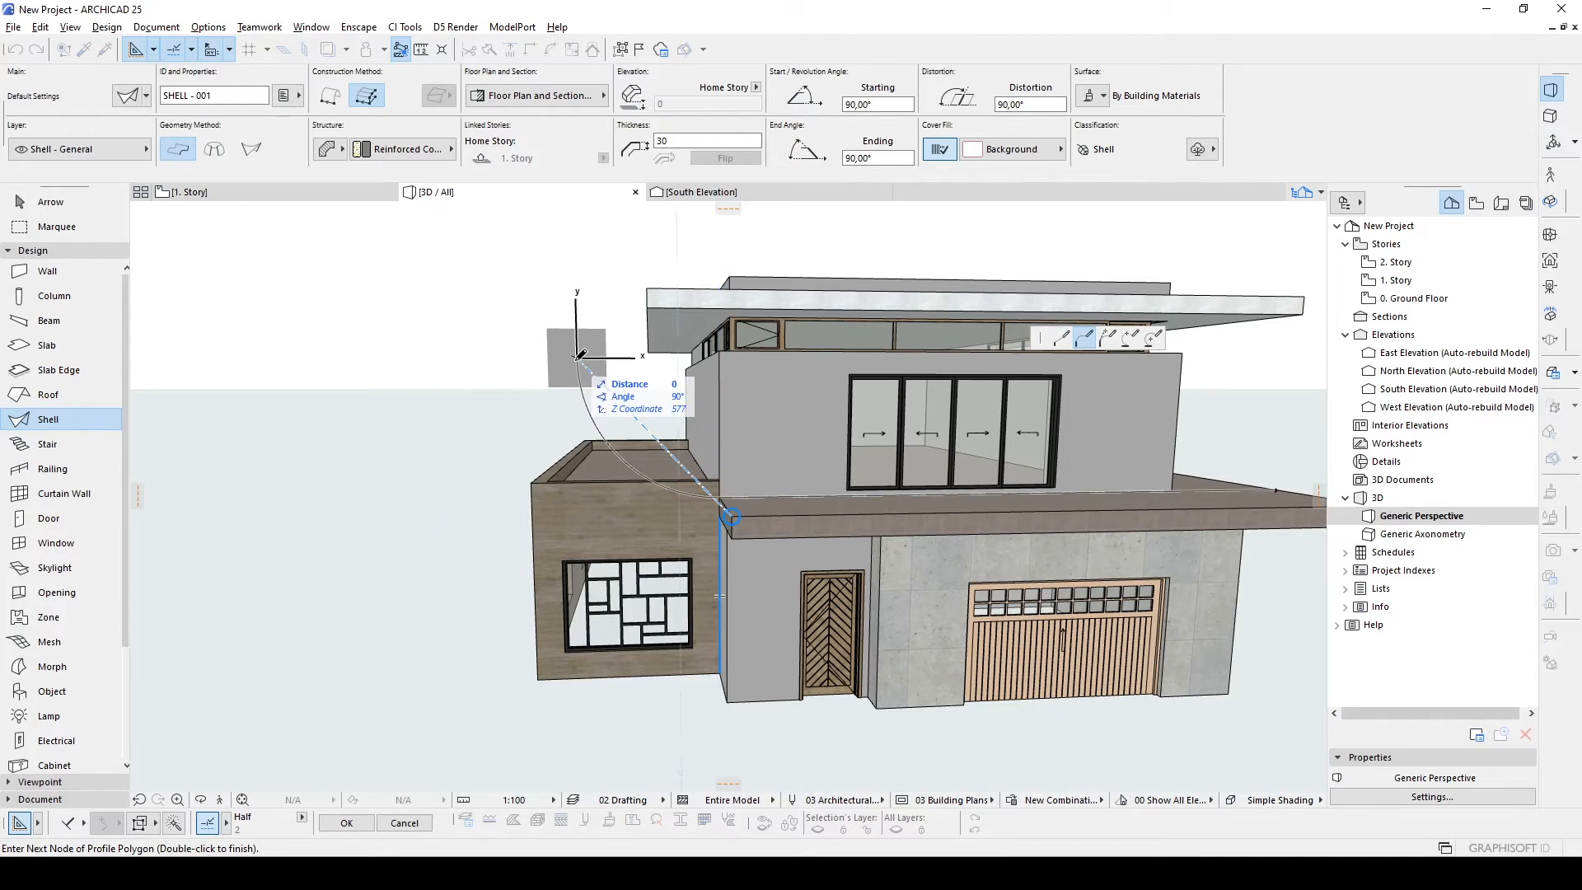
click(1065, 339)
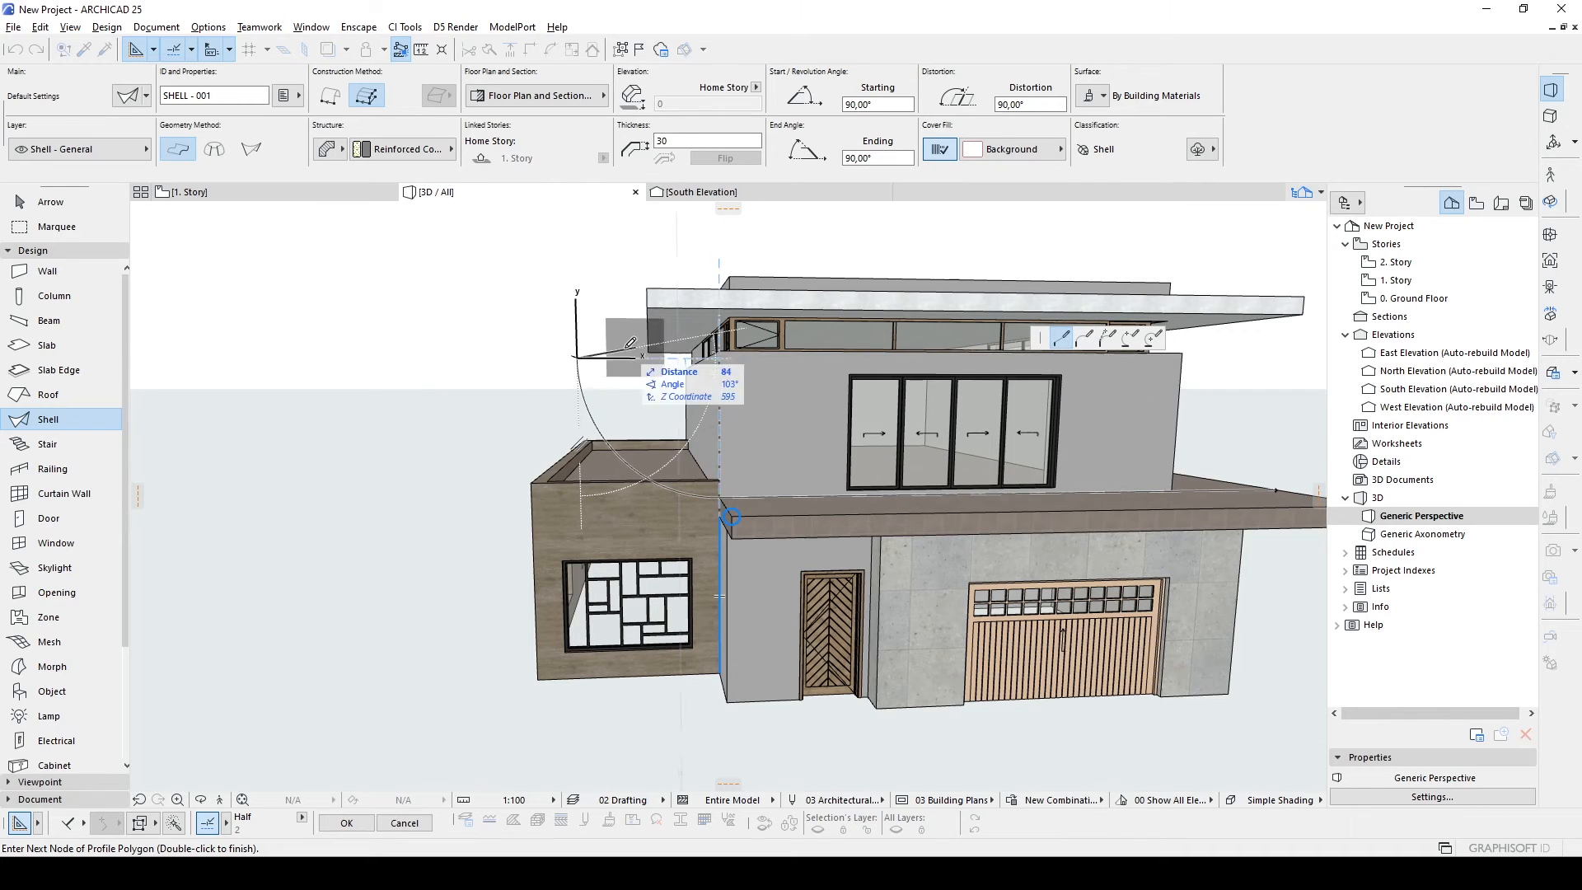
double_click(649, 285)
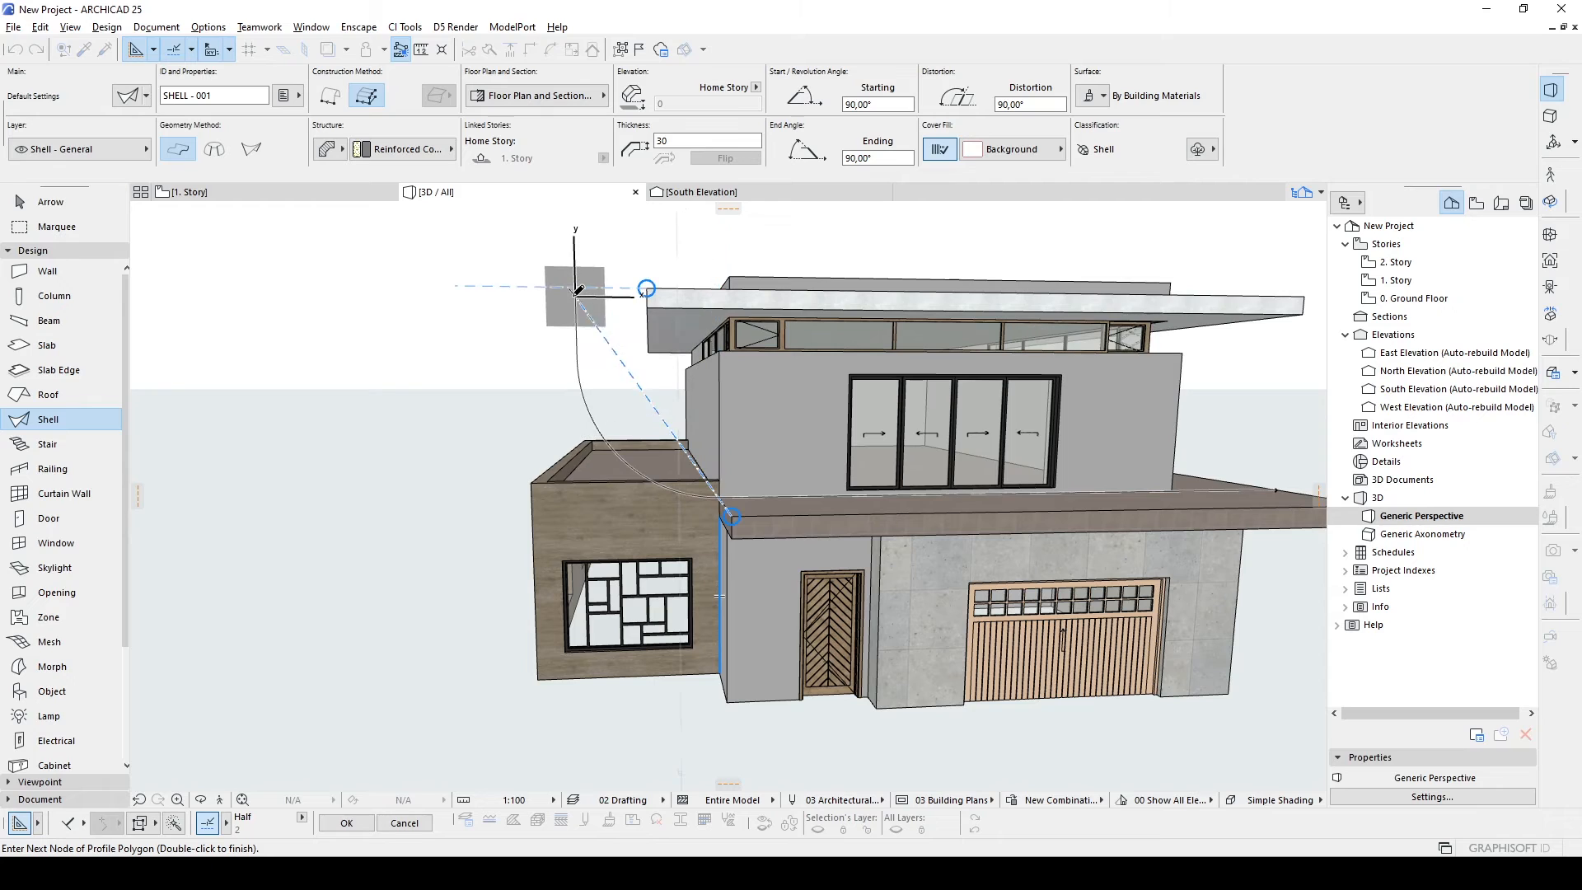
Extrude the shell profile from the upper front wall back to the rear edge of the balcony slab.
shift+middle_drag(616, 481, 1014, 589)
mouse_move(908, 536)
shift+middle_down()
mouse_move(1006, 522)
mouse_move(919, 519)
shift+middle_up()
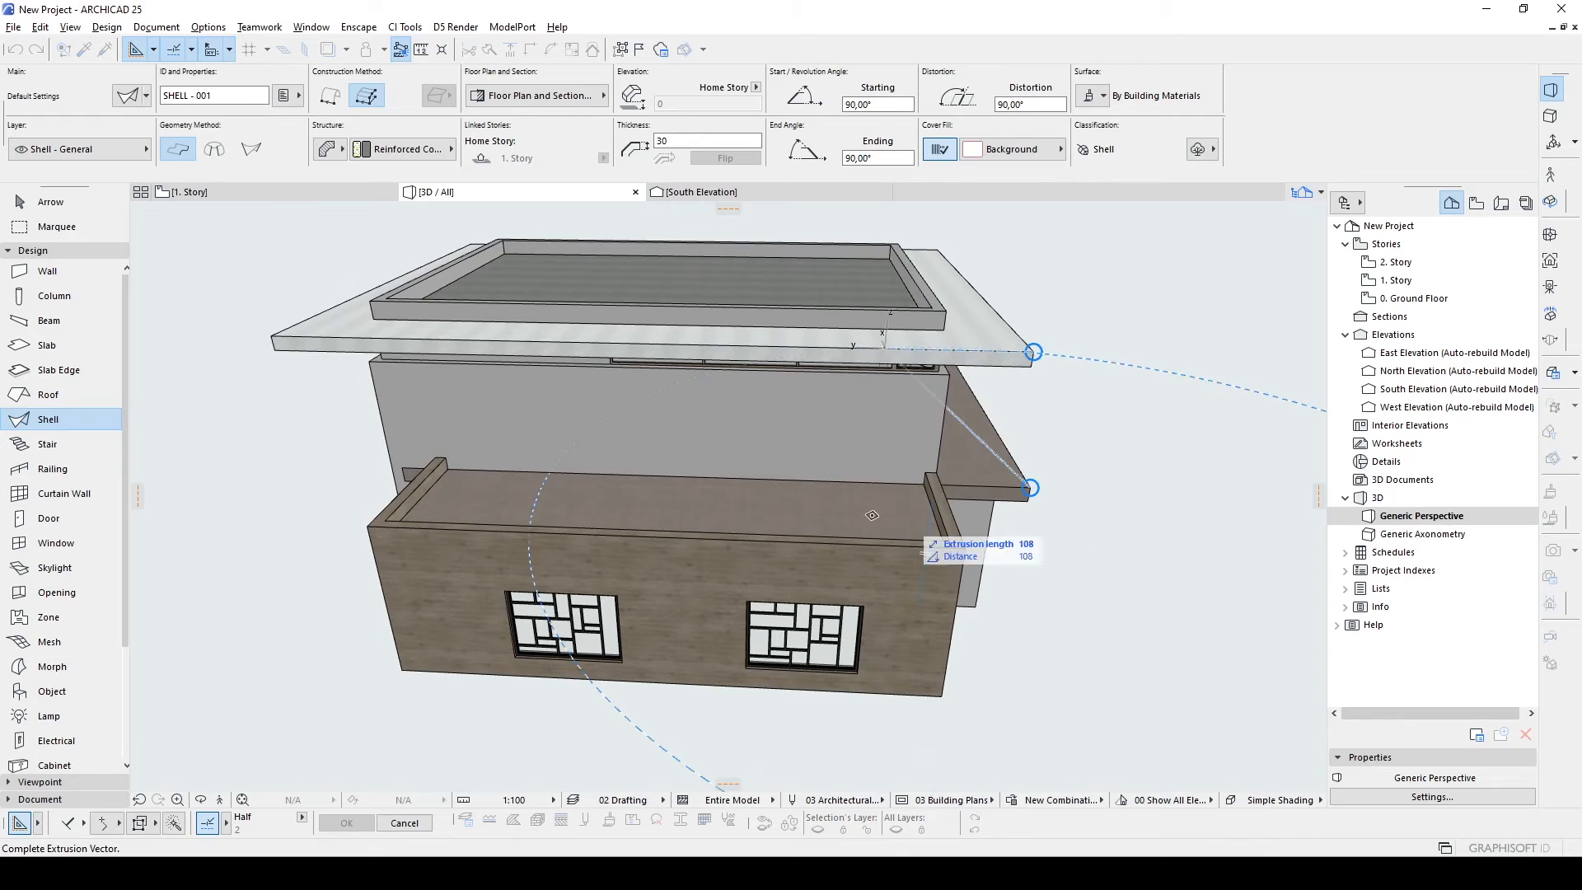
click(400, 459)
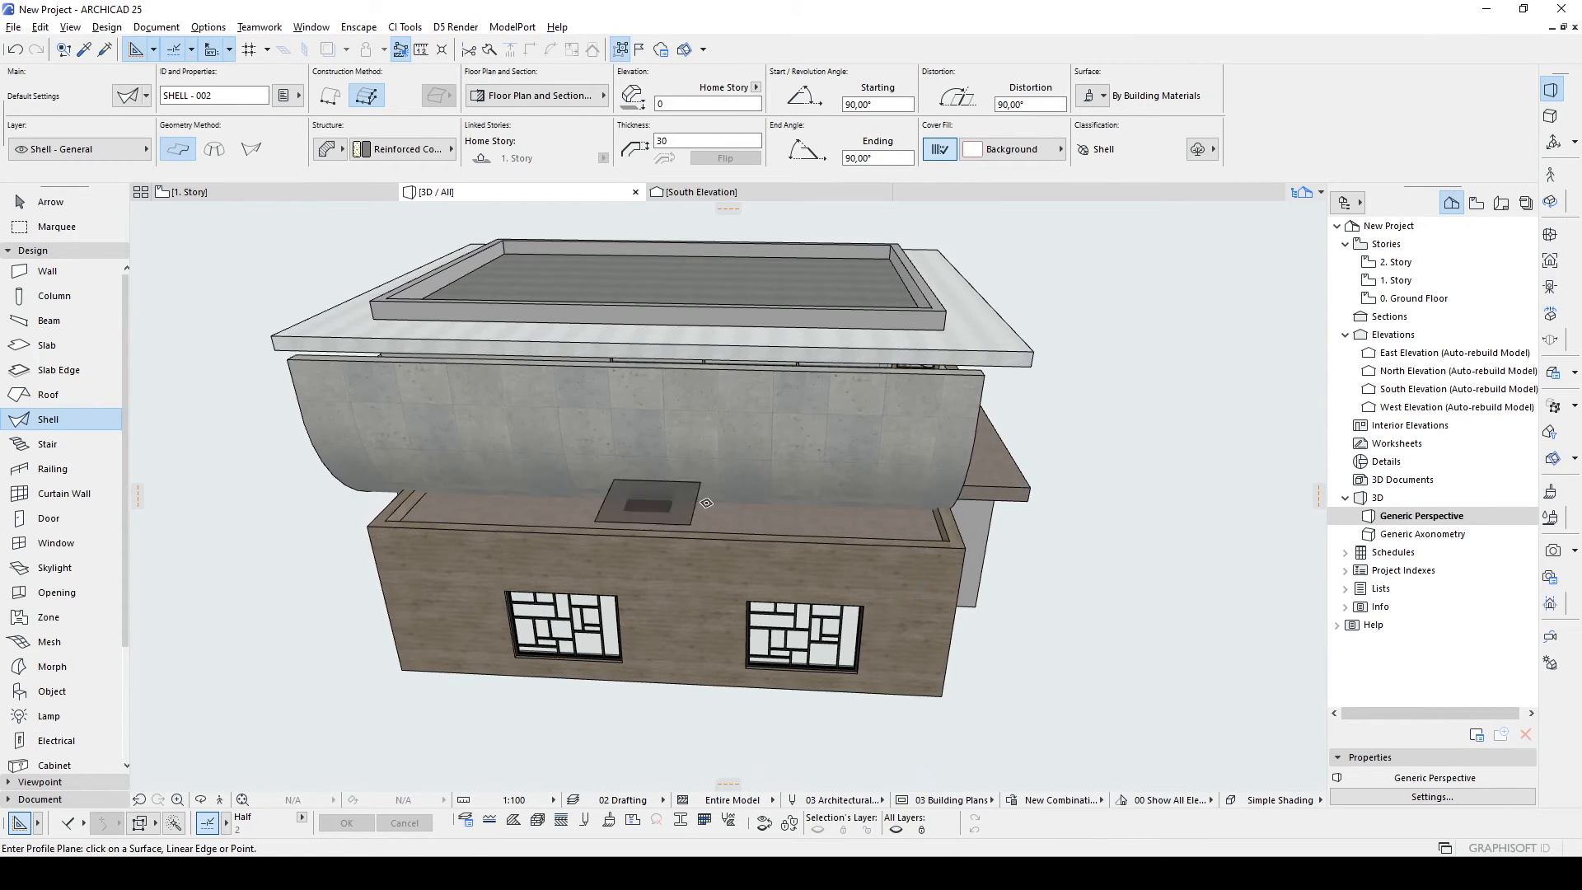
key(Escape)
Stretch the shell's extrusion length forward to the front corner of the balcony slab.
click(944, 460)
shift+middle_drag(945, 459, 270, 466)
click(774, 596)
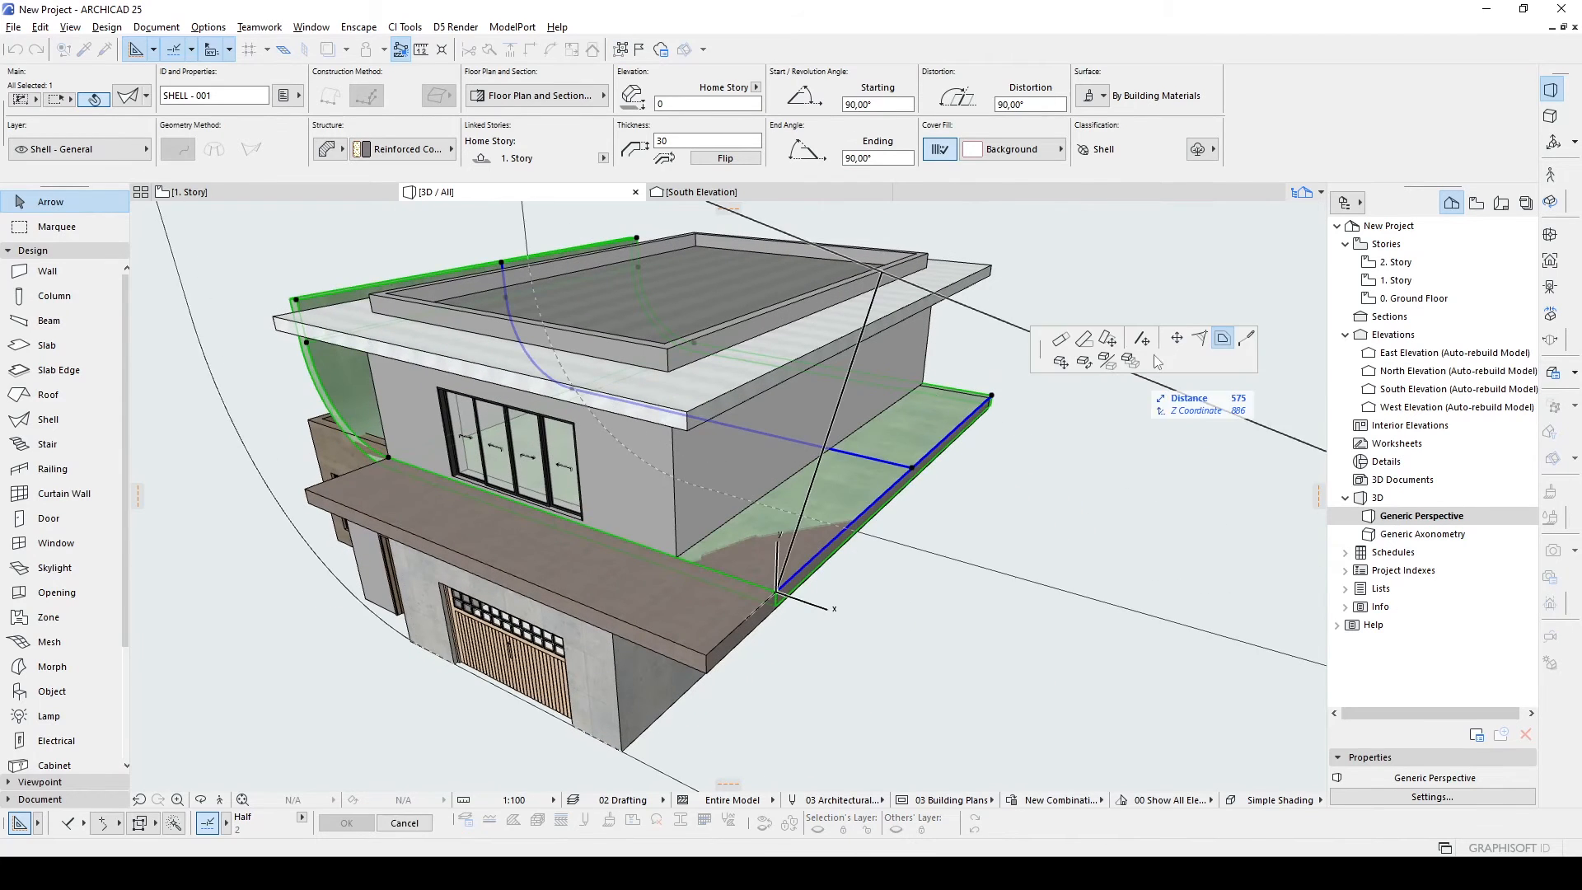
click(1060, 339)
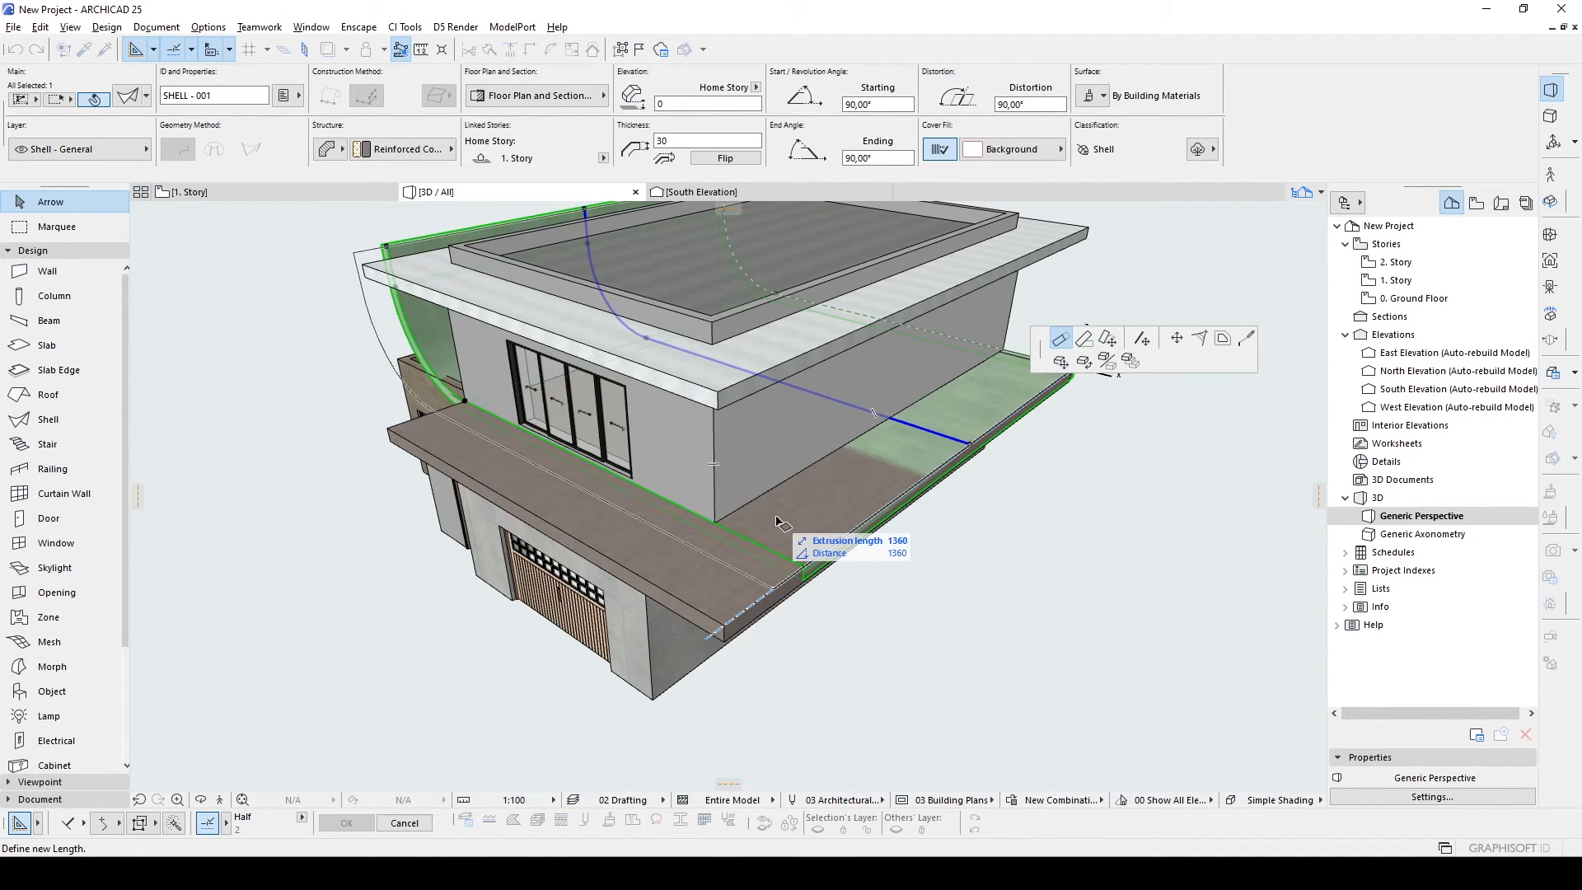
click(726, 625)
Extend the shell's front end slightly beyond the front edge of the balcony slab.
shift+middle_drag(498, 606, 666, 653)
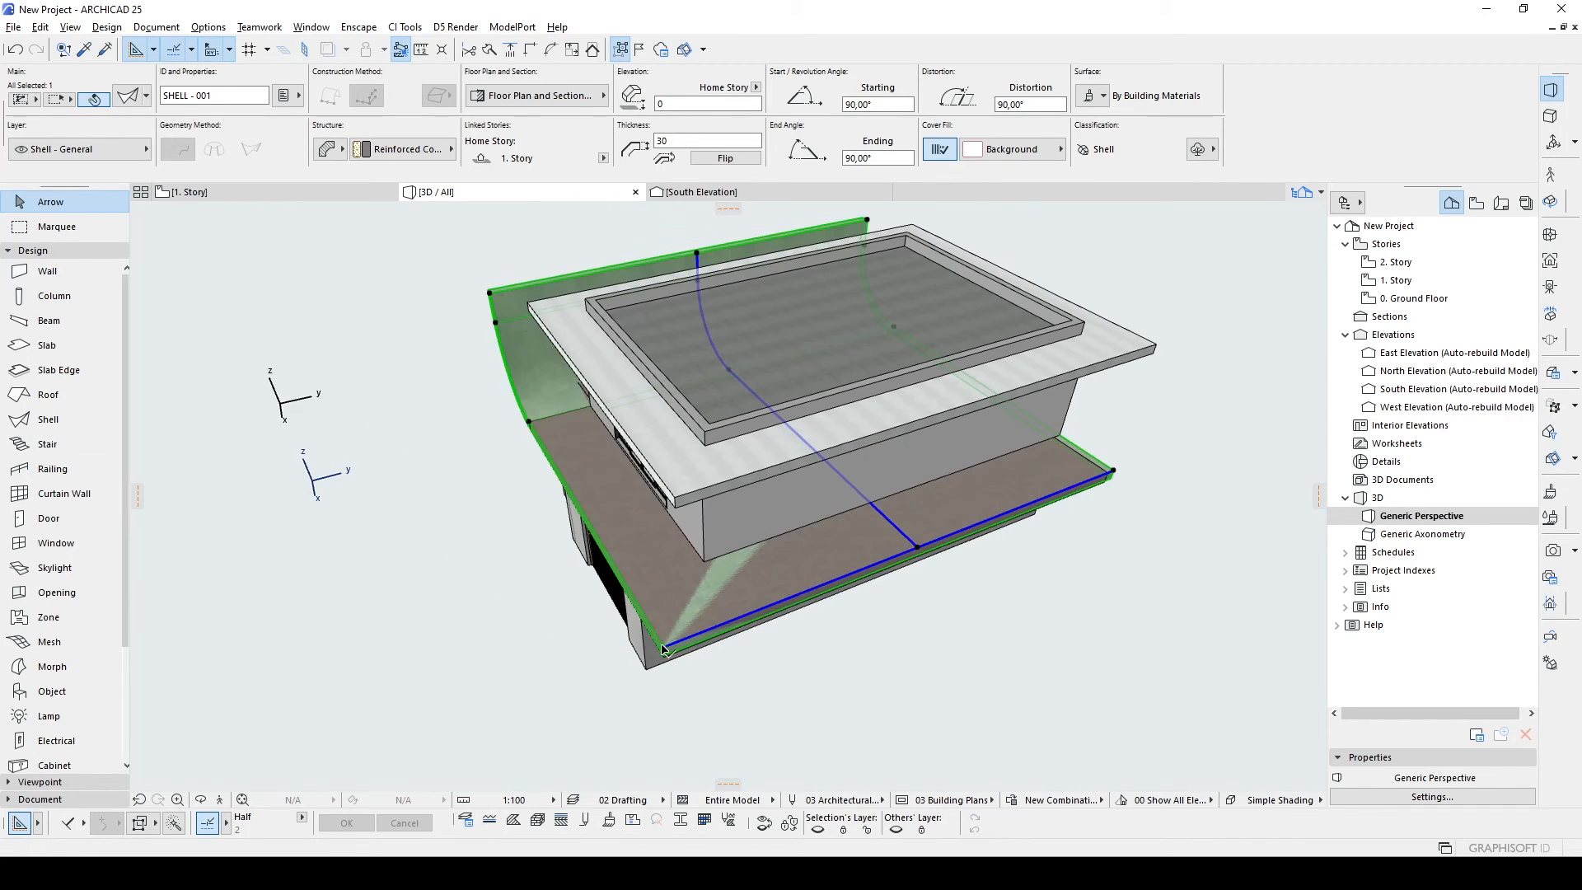
click(663, 648)
shift+middle_drag(860, 495, 637, 622)
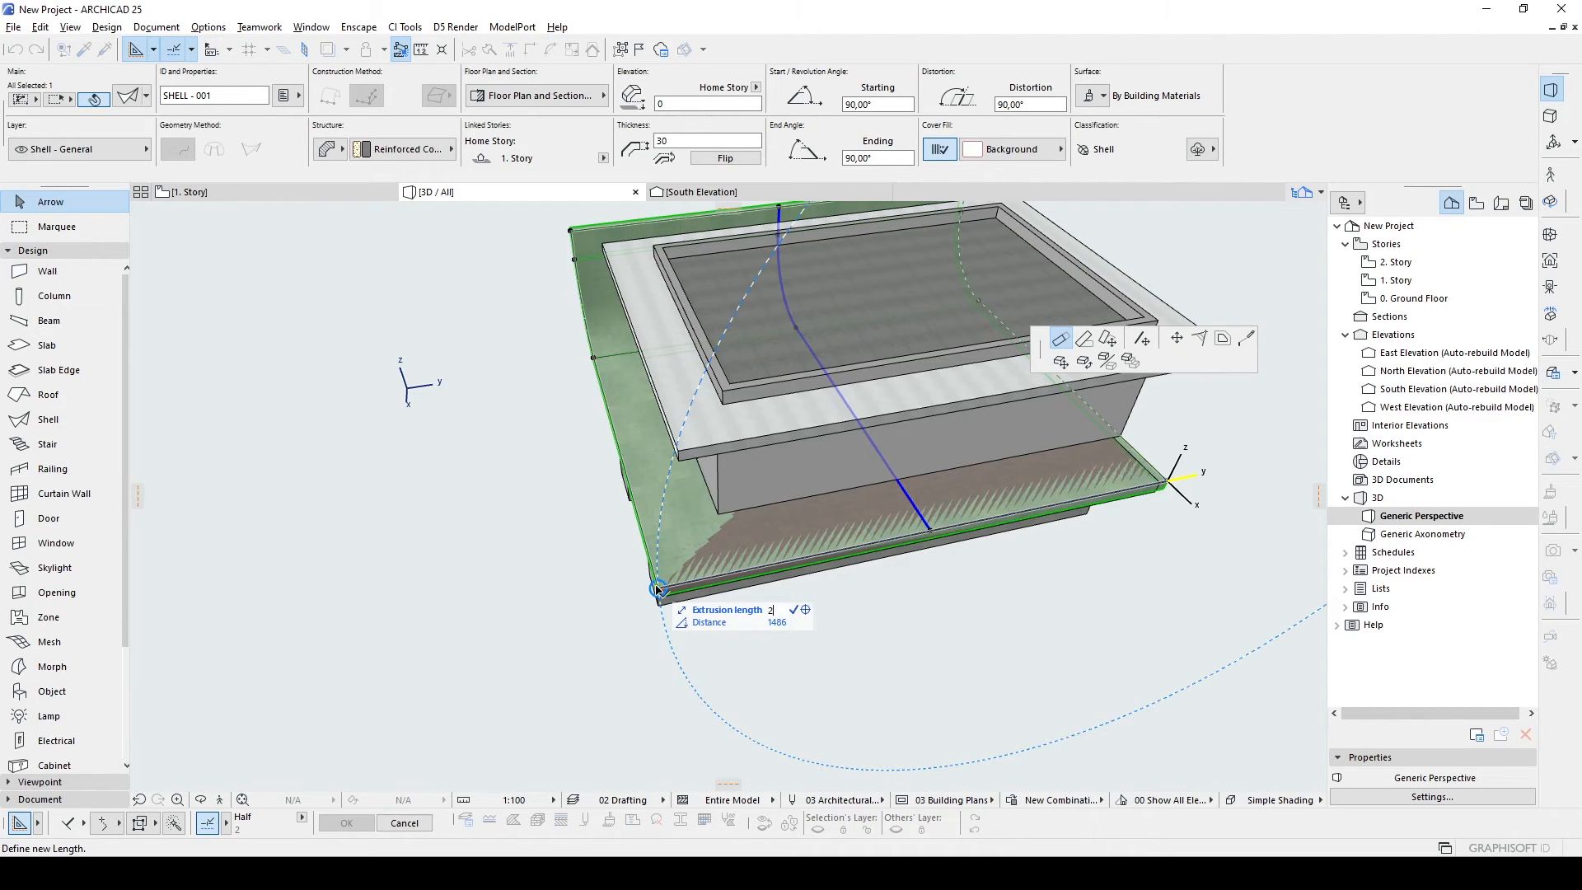
click(650, 593)
scroll(649, 593, up, 3)
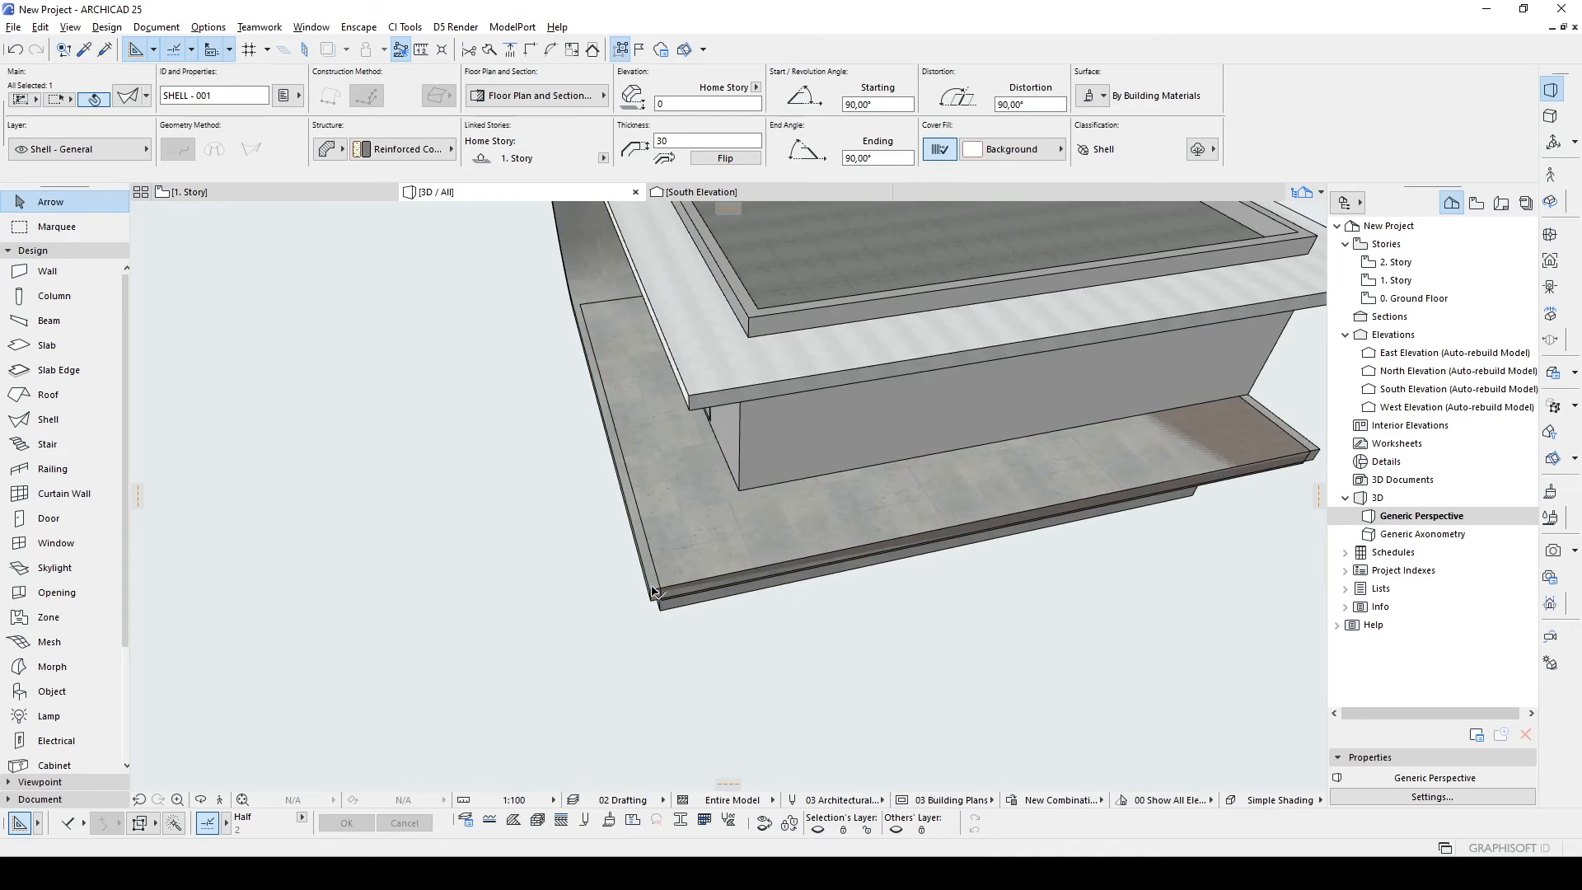
shift+middle_drag(608, 590, 1095, 604)
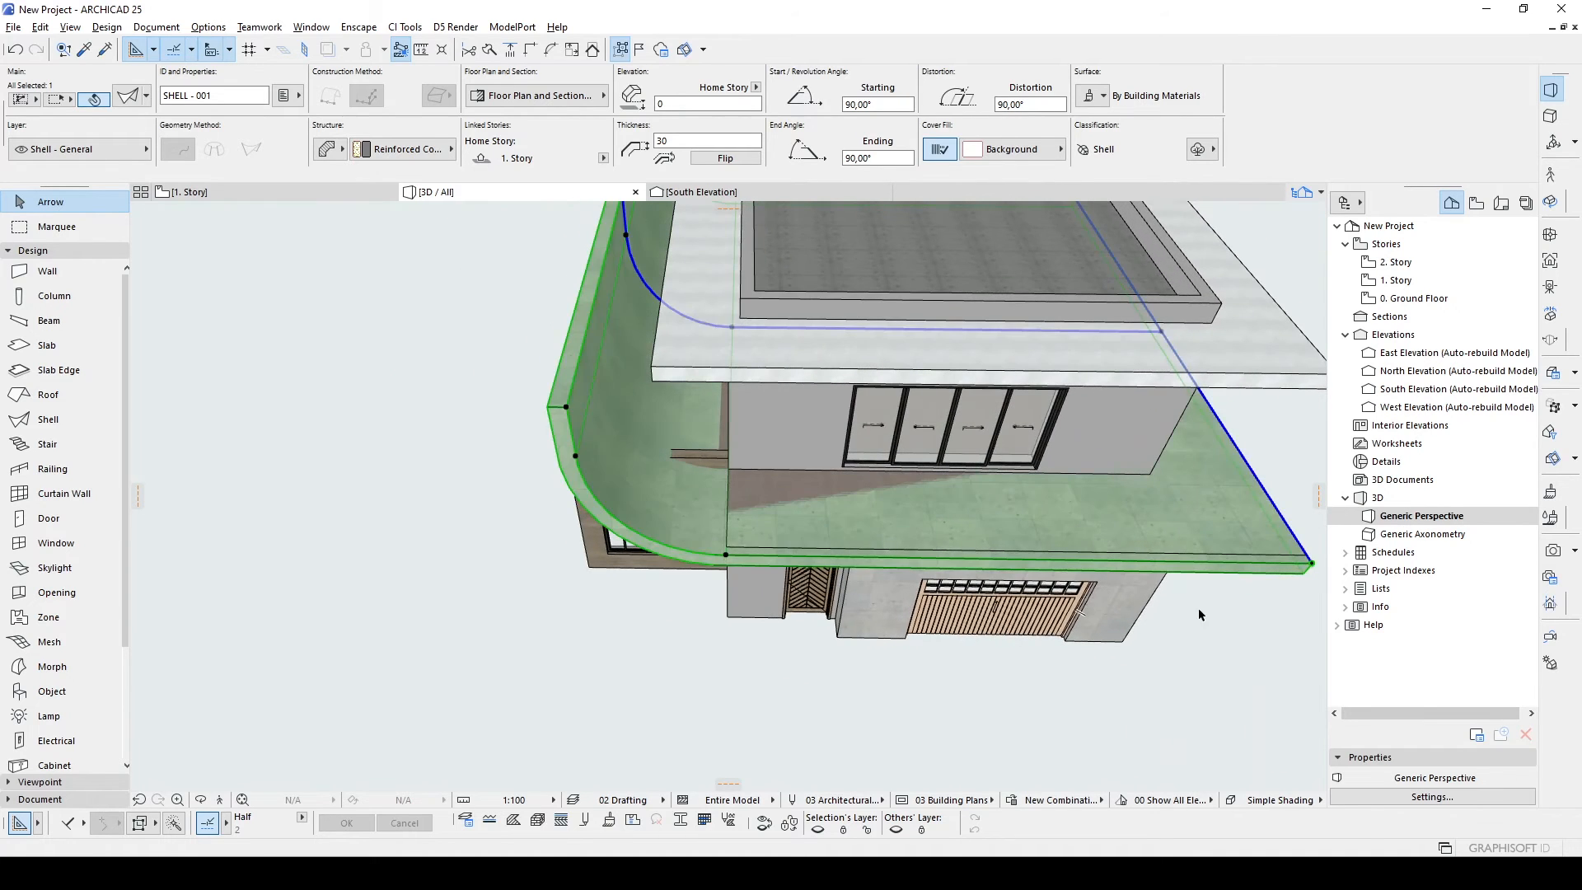
Offset the balcony slab's right edge slightly inward from the shell's outer edge.
middle_drag(1200, 614, 956, 635)
key(Escape)
click(958, 578)
click(962, 547)
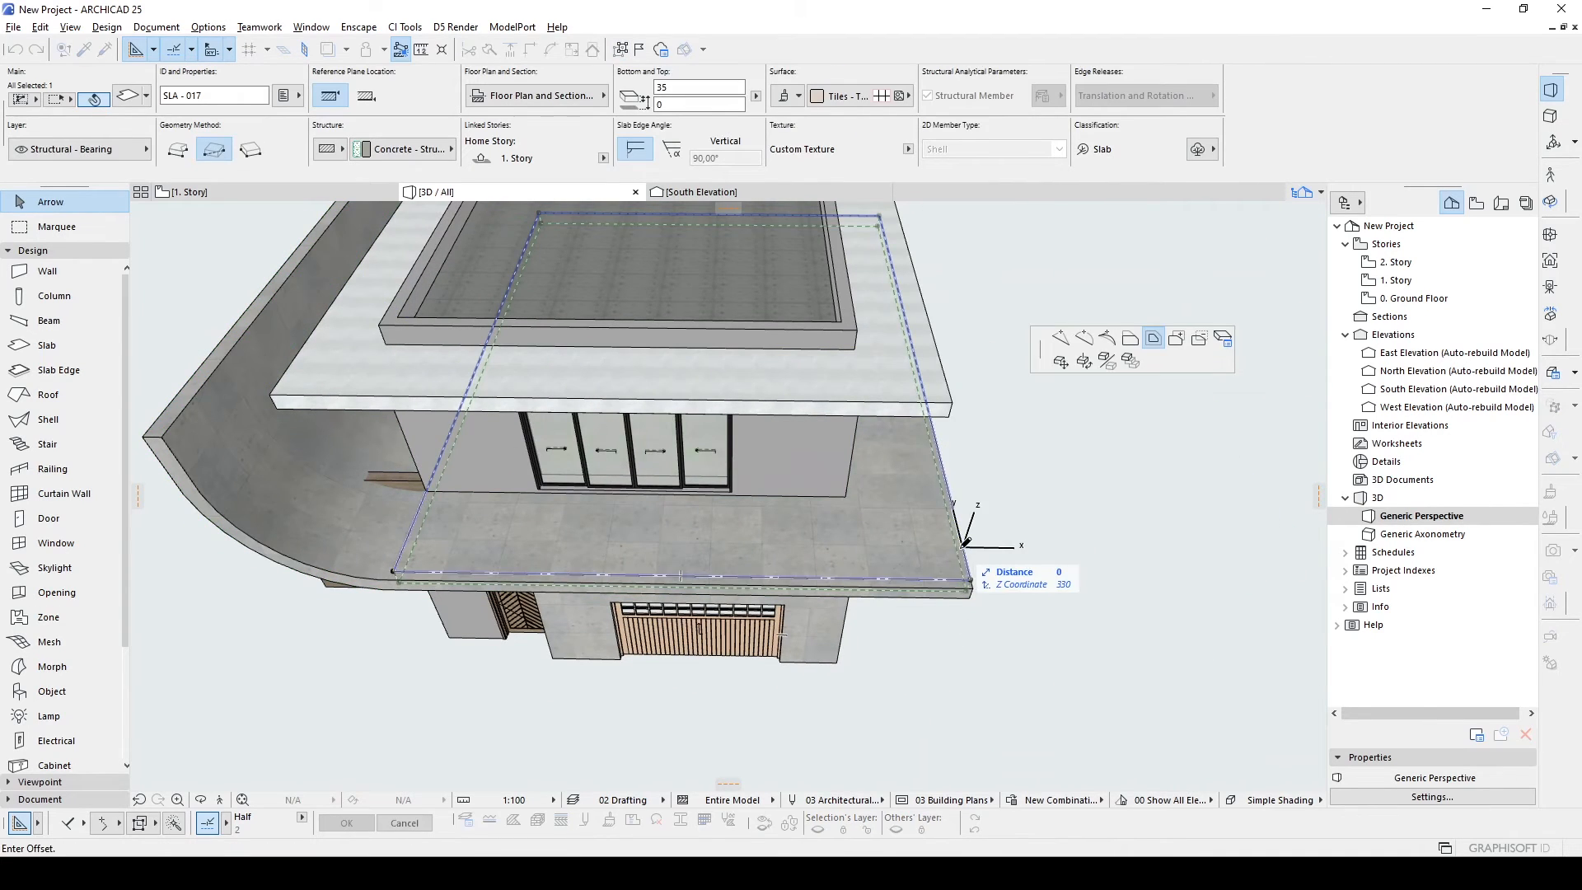
click(1130, 338)
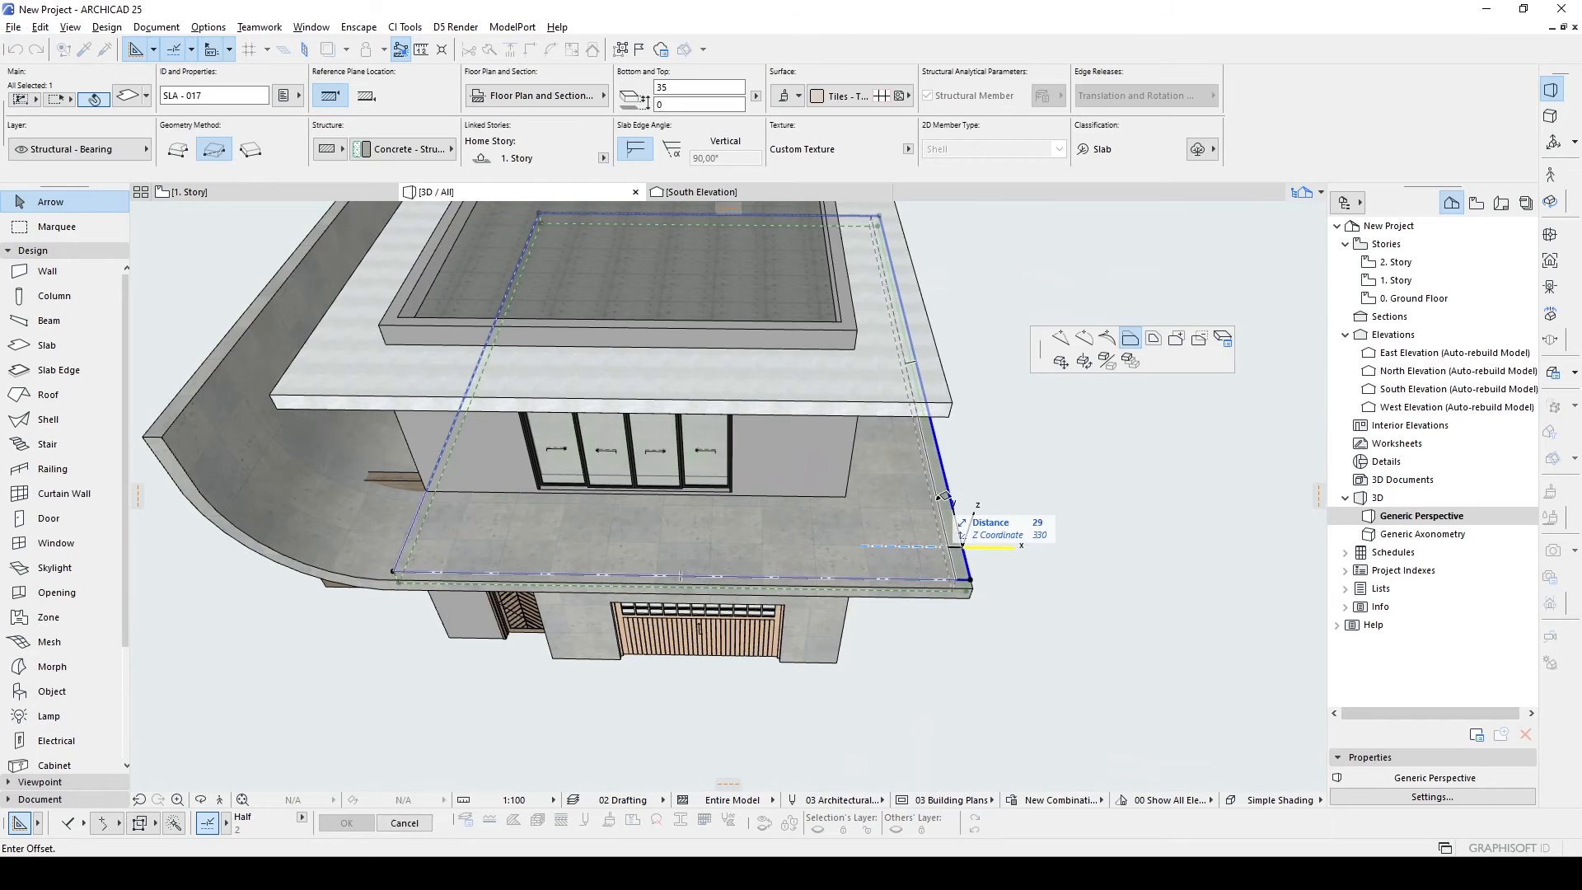
key(Escape)
Set up a solid element operation with the balcony slab as the target and the curved shell as the operator.
shift+middle_drag(956, 644, 951, 558)
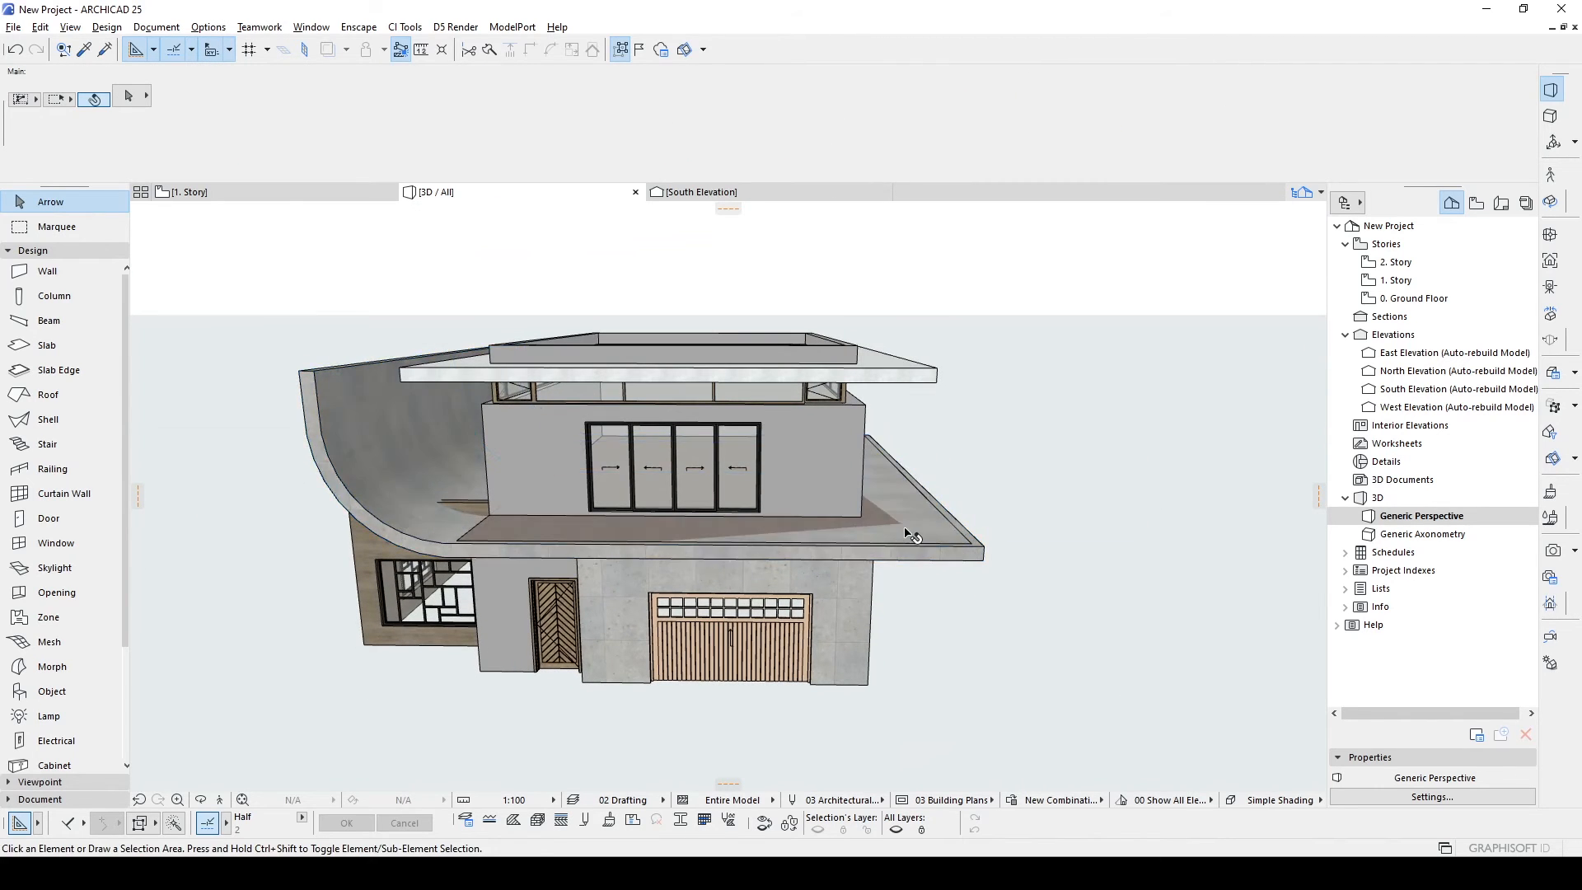
shift+middle_drag(819, 541, 616, 548)
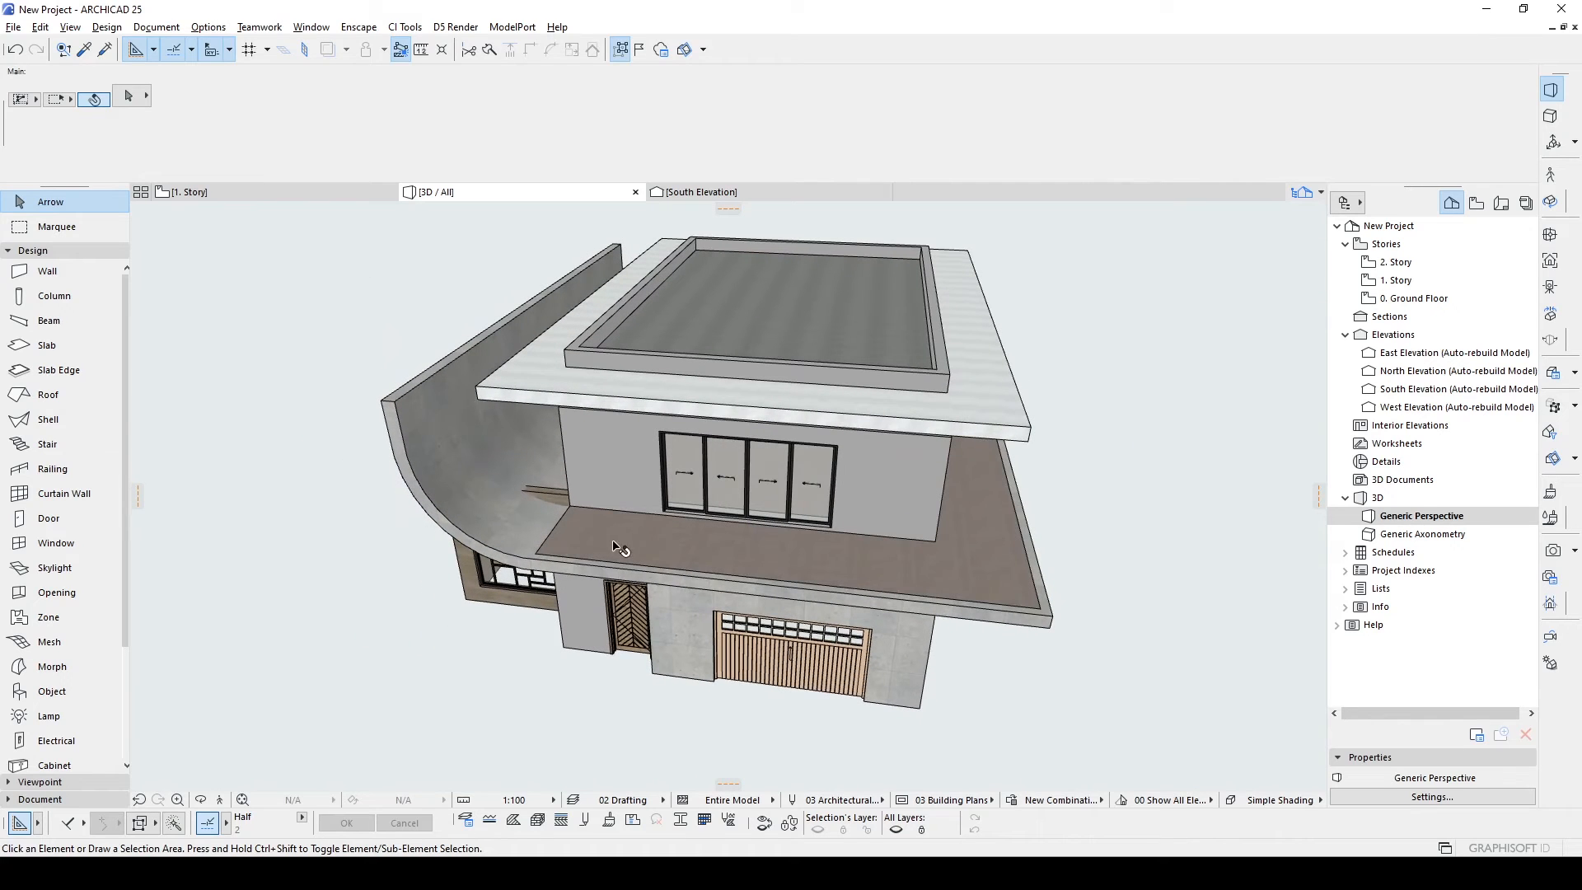
click(568, 530)
right_click(1093, 480)
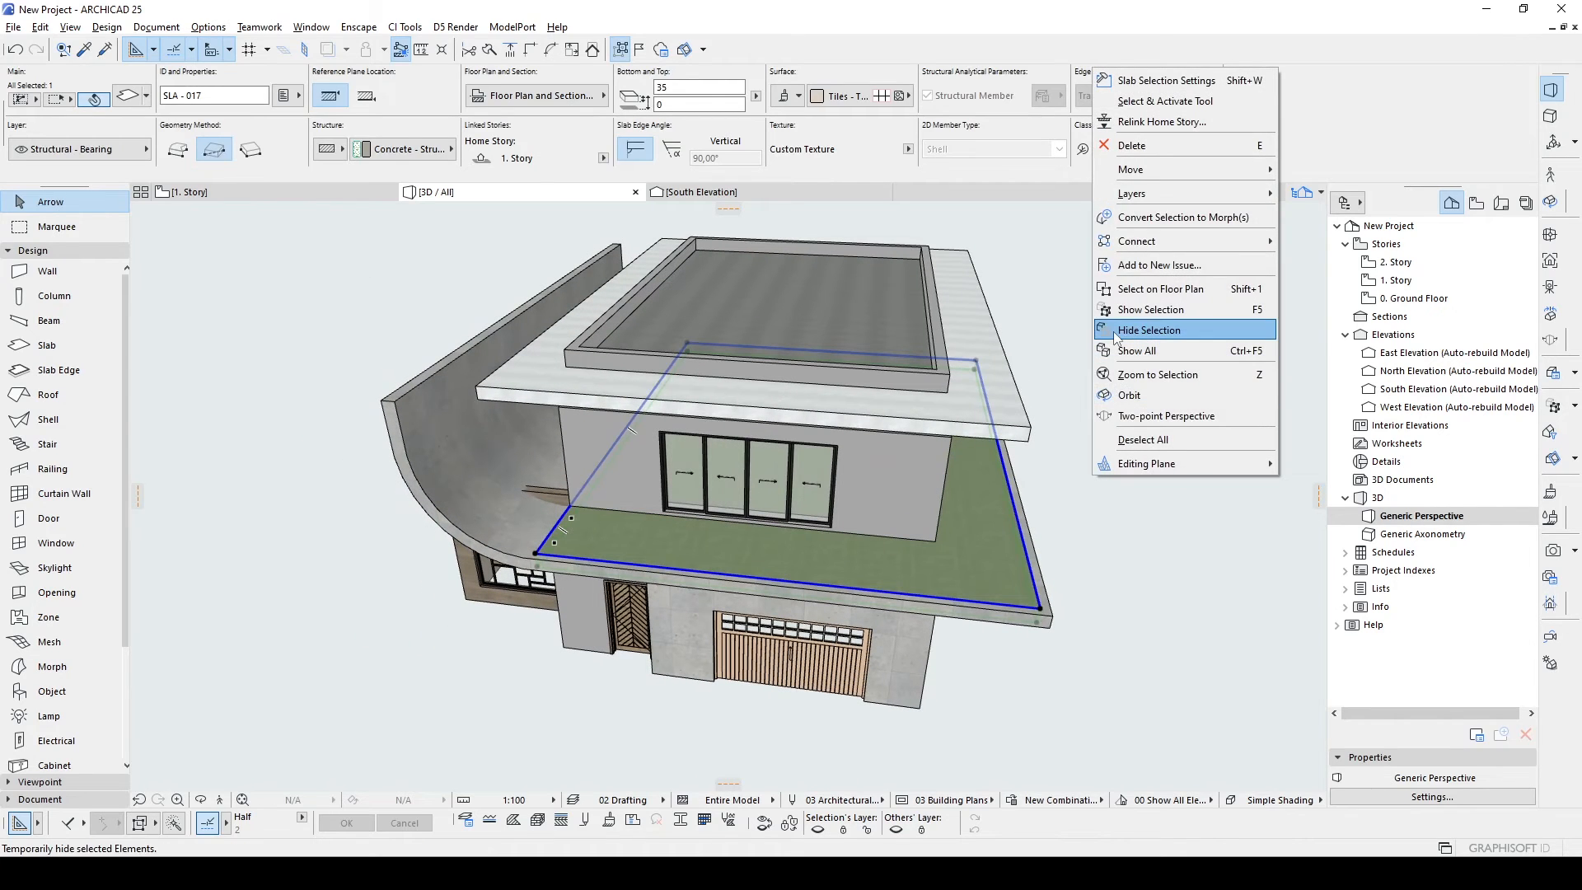
mouse_move(1143, 246)
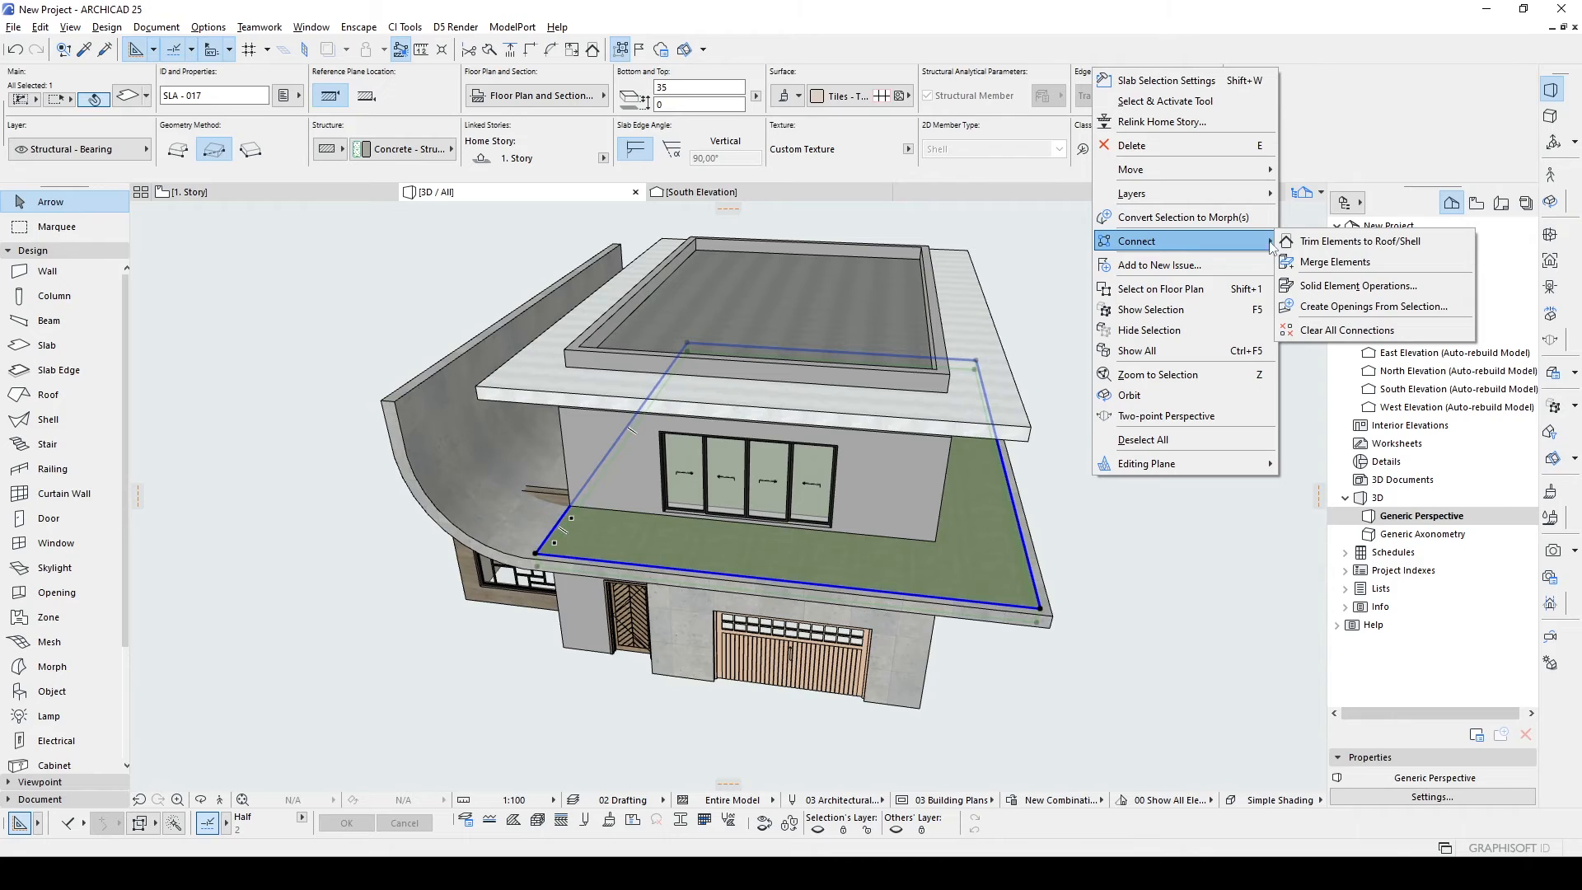
click(1318, 293)
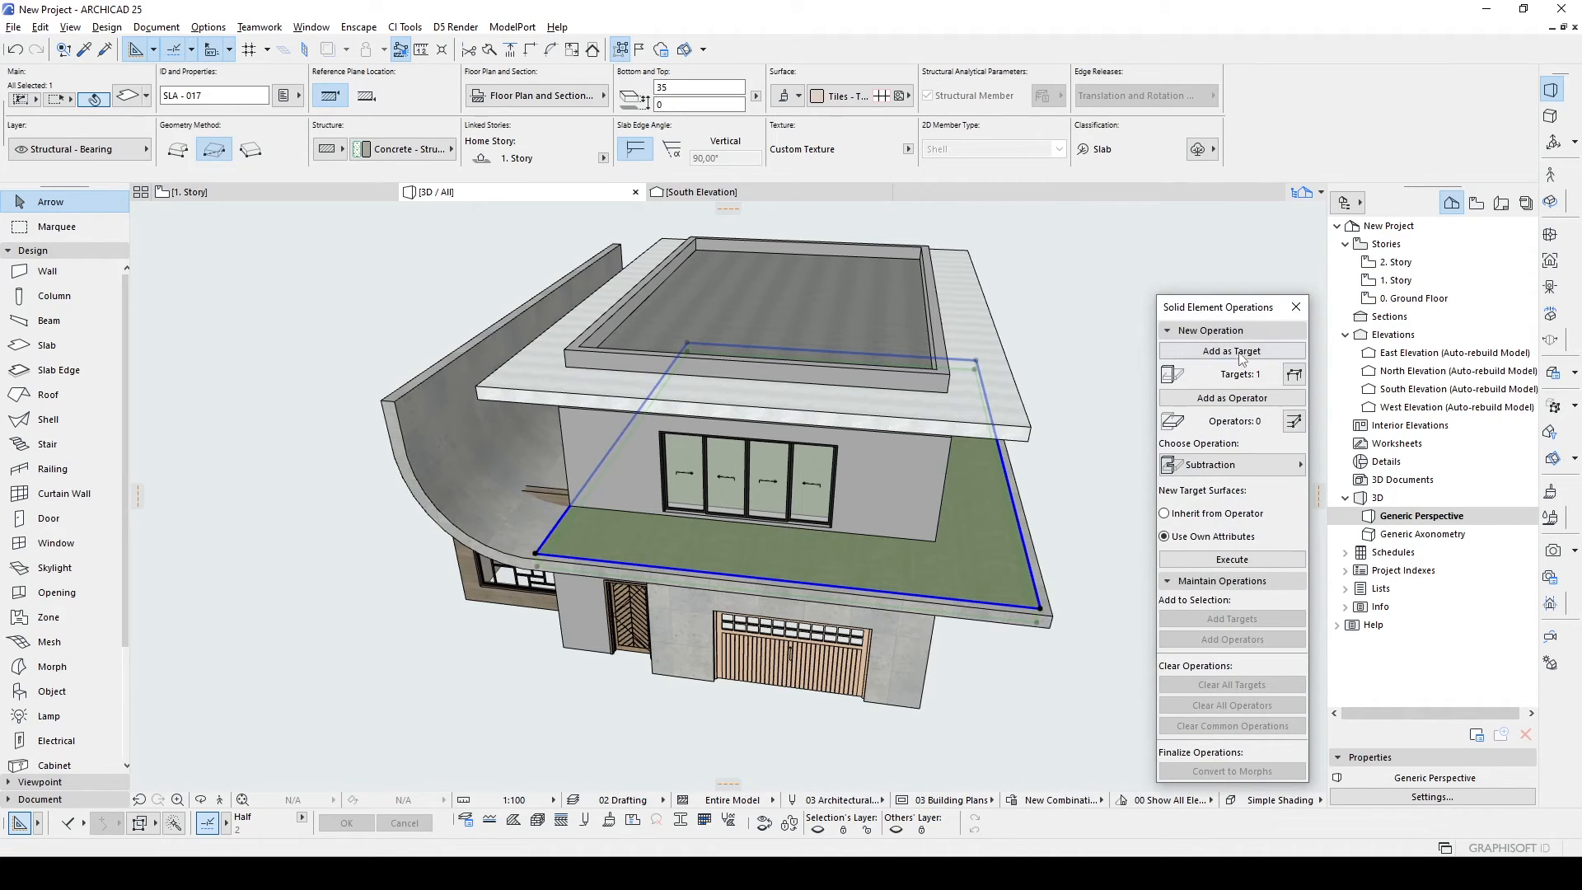
click(1093, 506)
click(1043, 580)
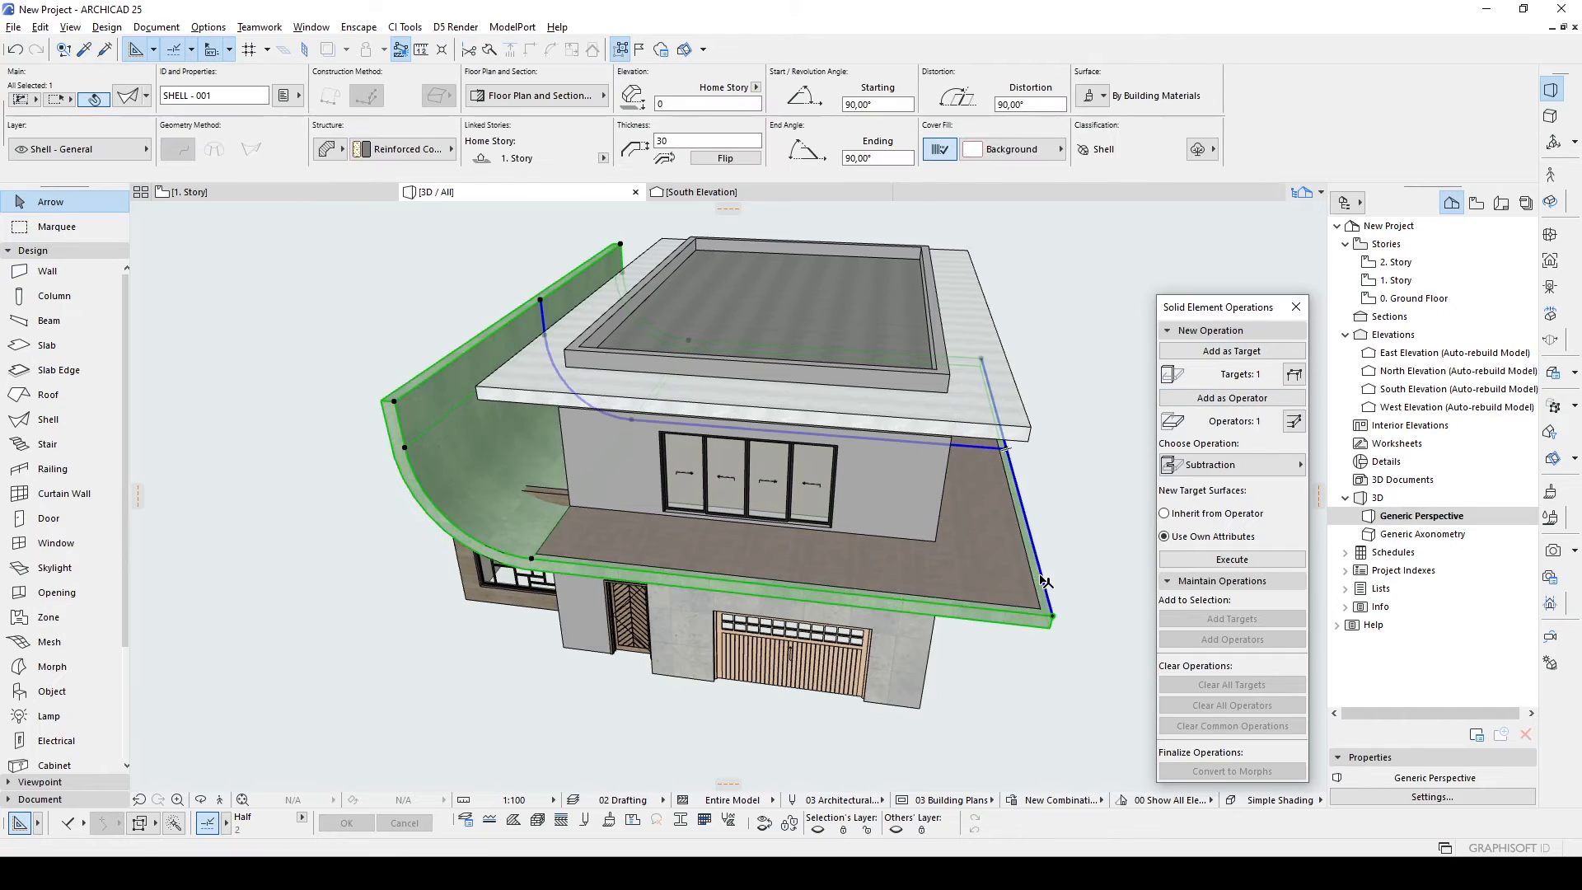
Subtract the shell from the balcony slab using subtraction with upward extrusion, keeping the slab's own surface attributes.
click(1225, 466)
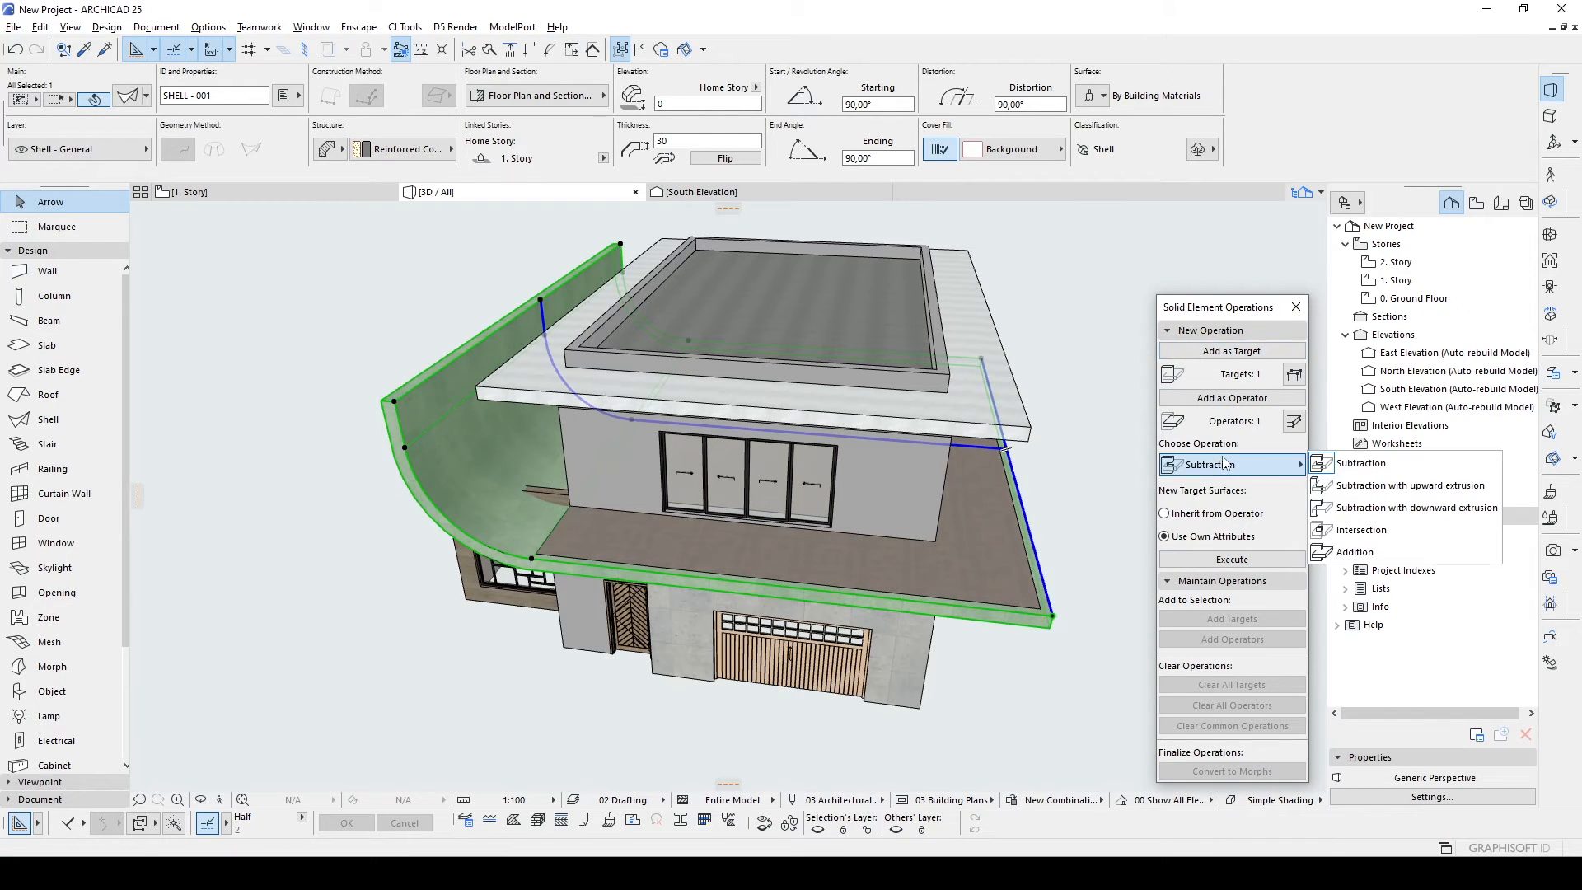
click(1373, 486)
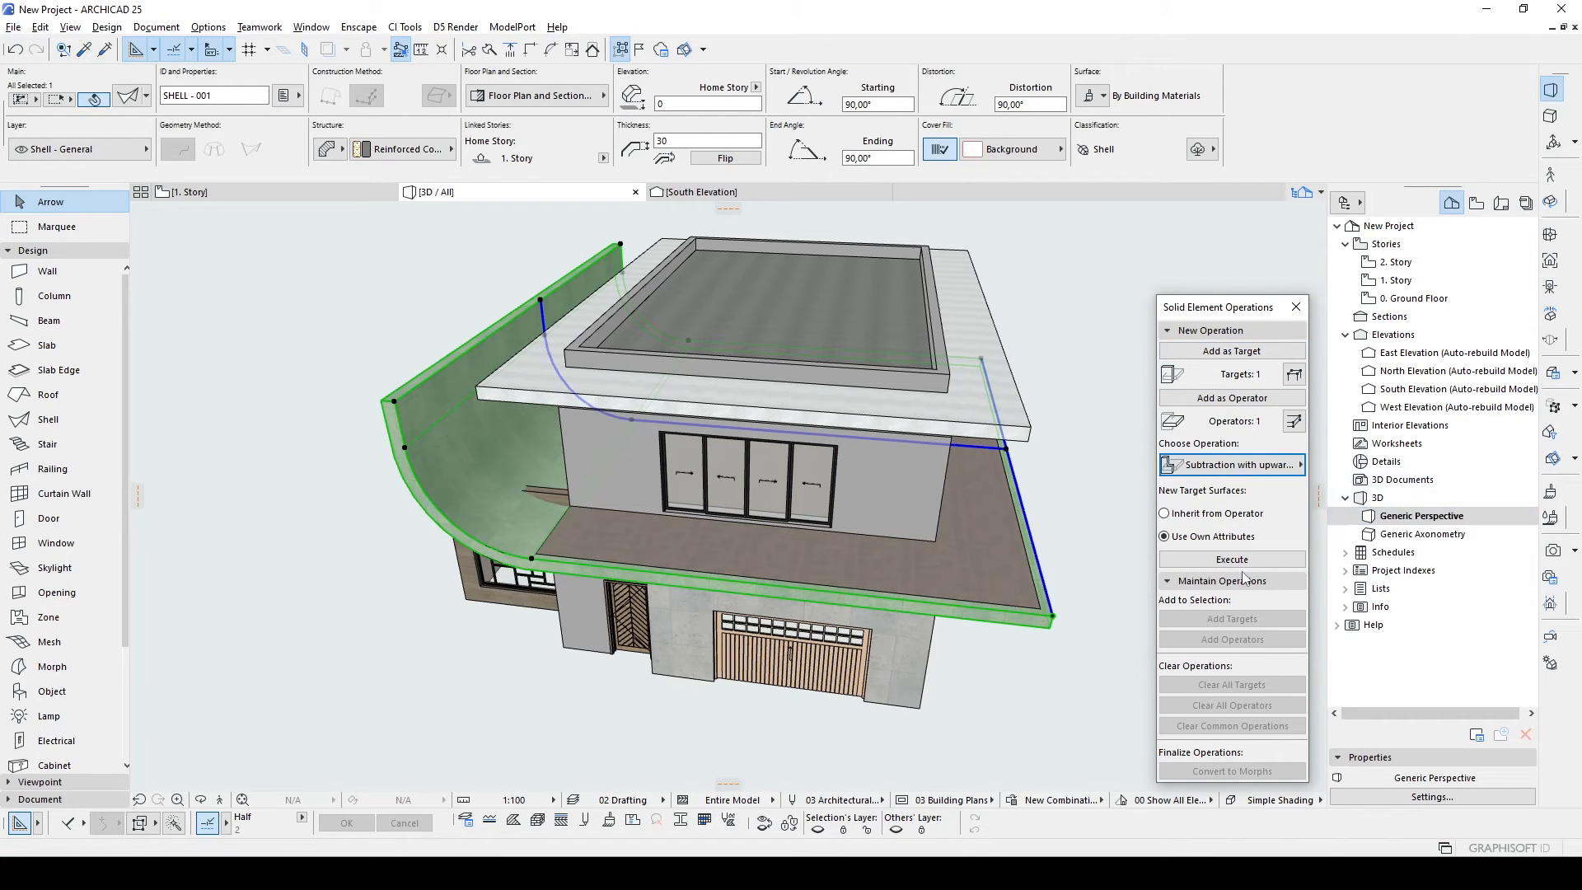
click(1244, 559)
shift+middle_drag(823, 544, 811, 546)
click(498, 463)
middle_drag(499, 463, 567, 461)
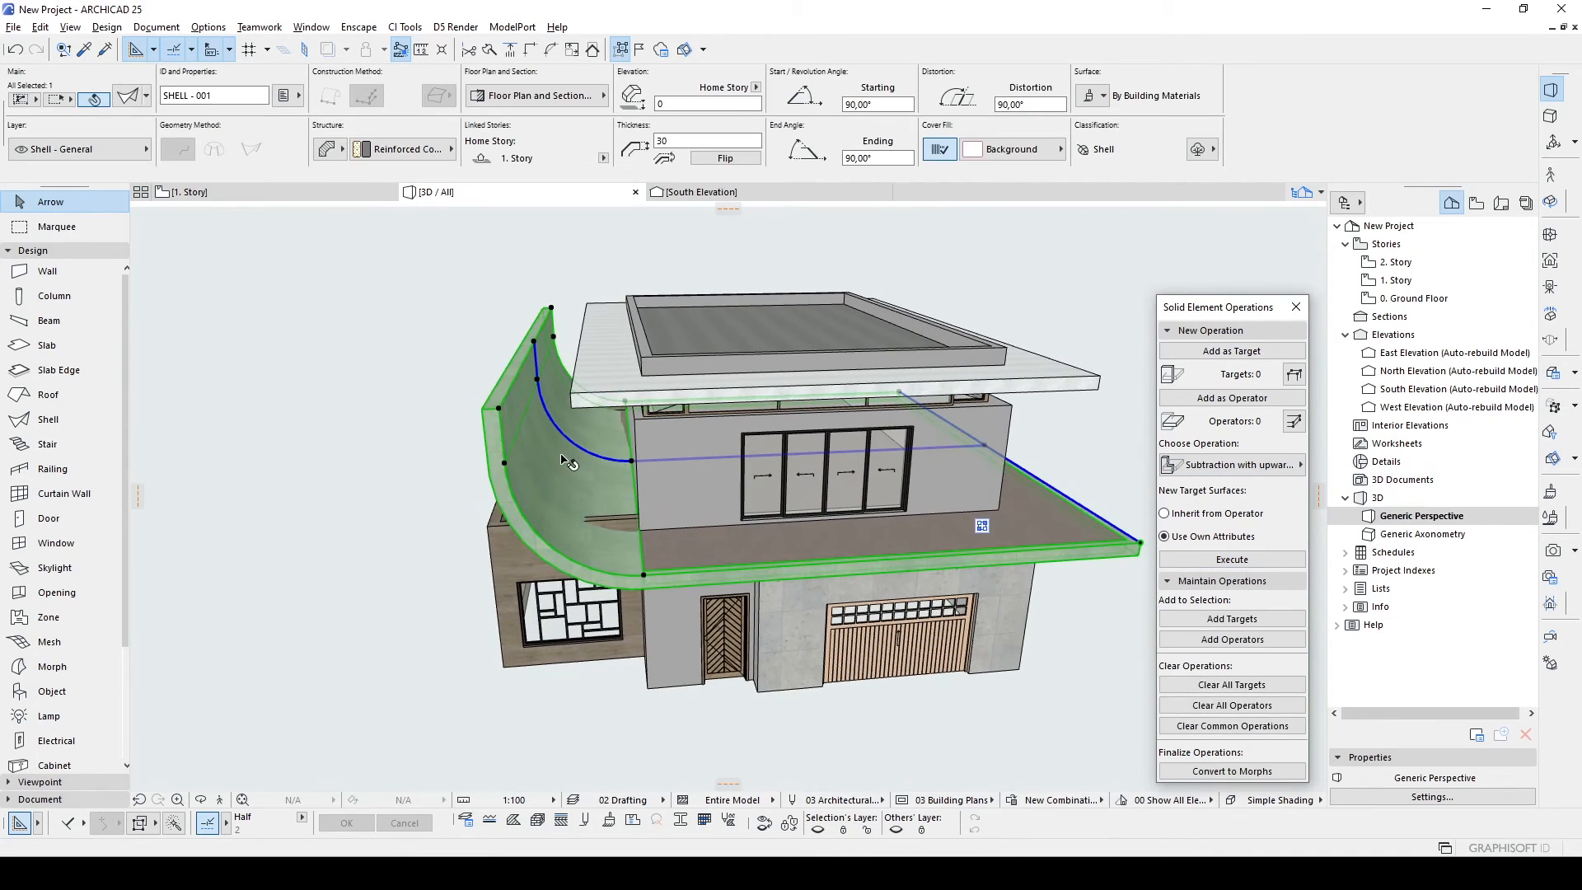
click(379, 427)
scroll(581, 391, up, 2)
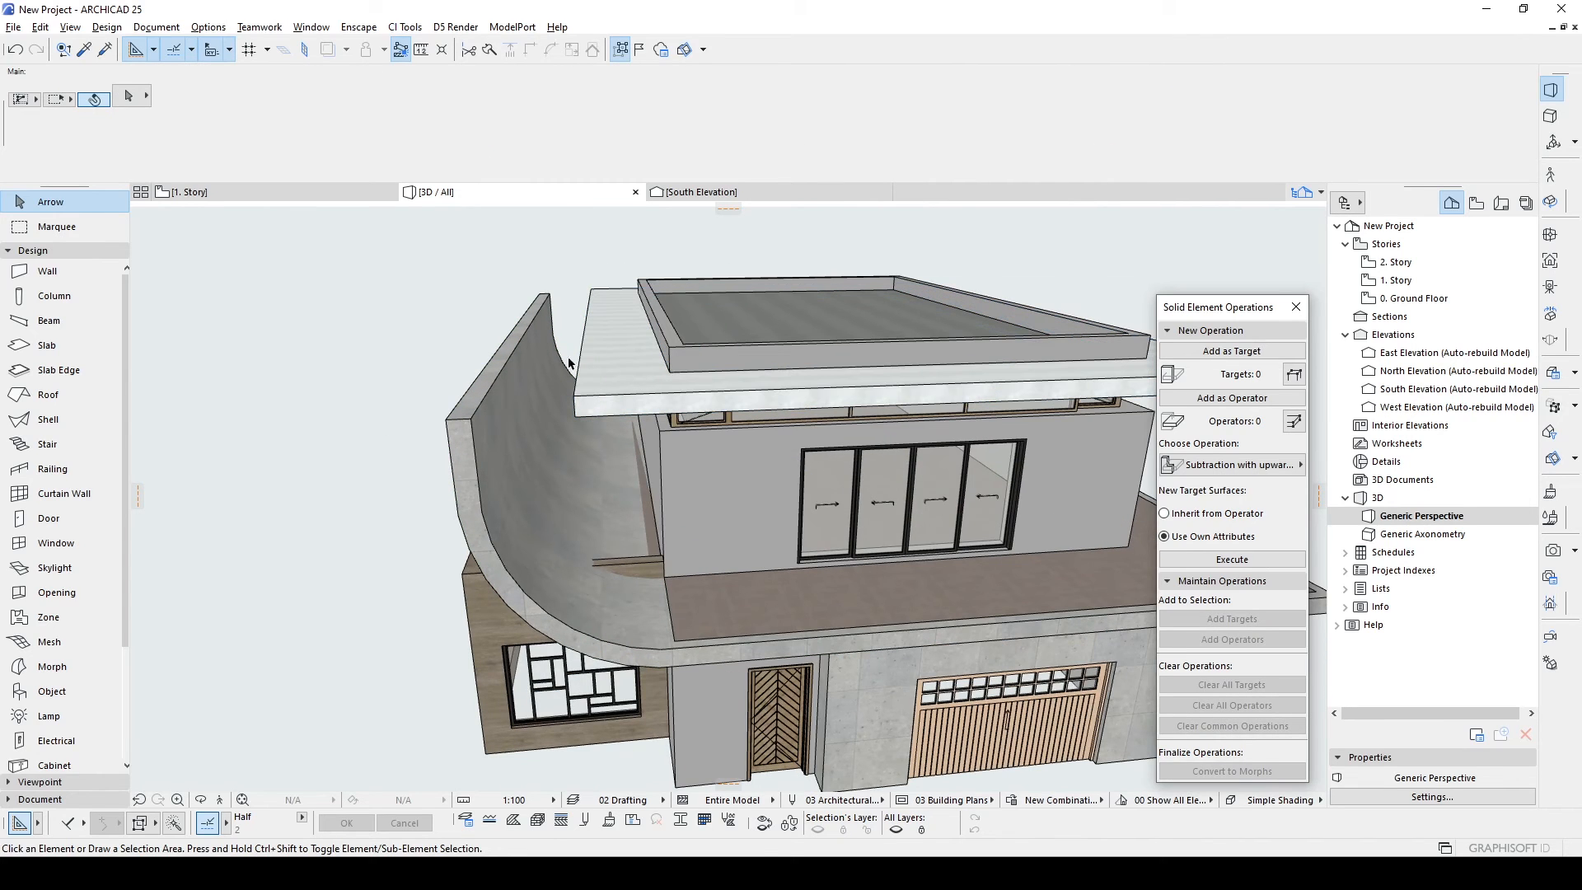
Override all three surfaces of the curved shell with Stucco - White Fine.
click(490, 406)
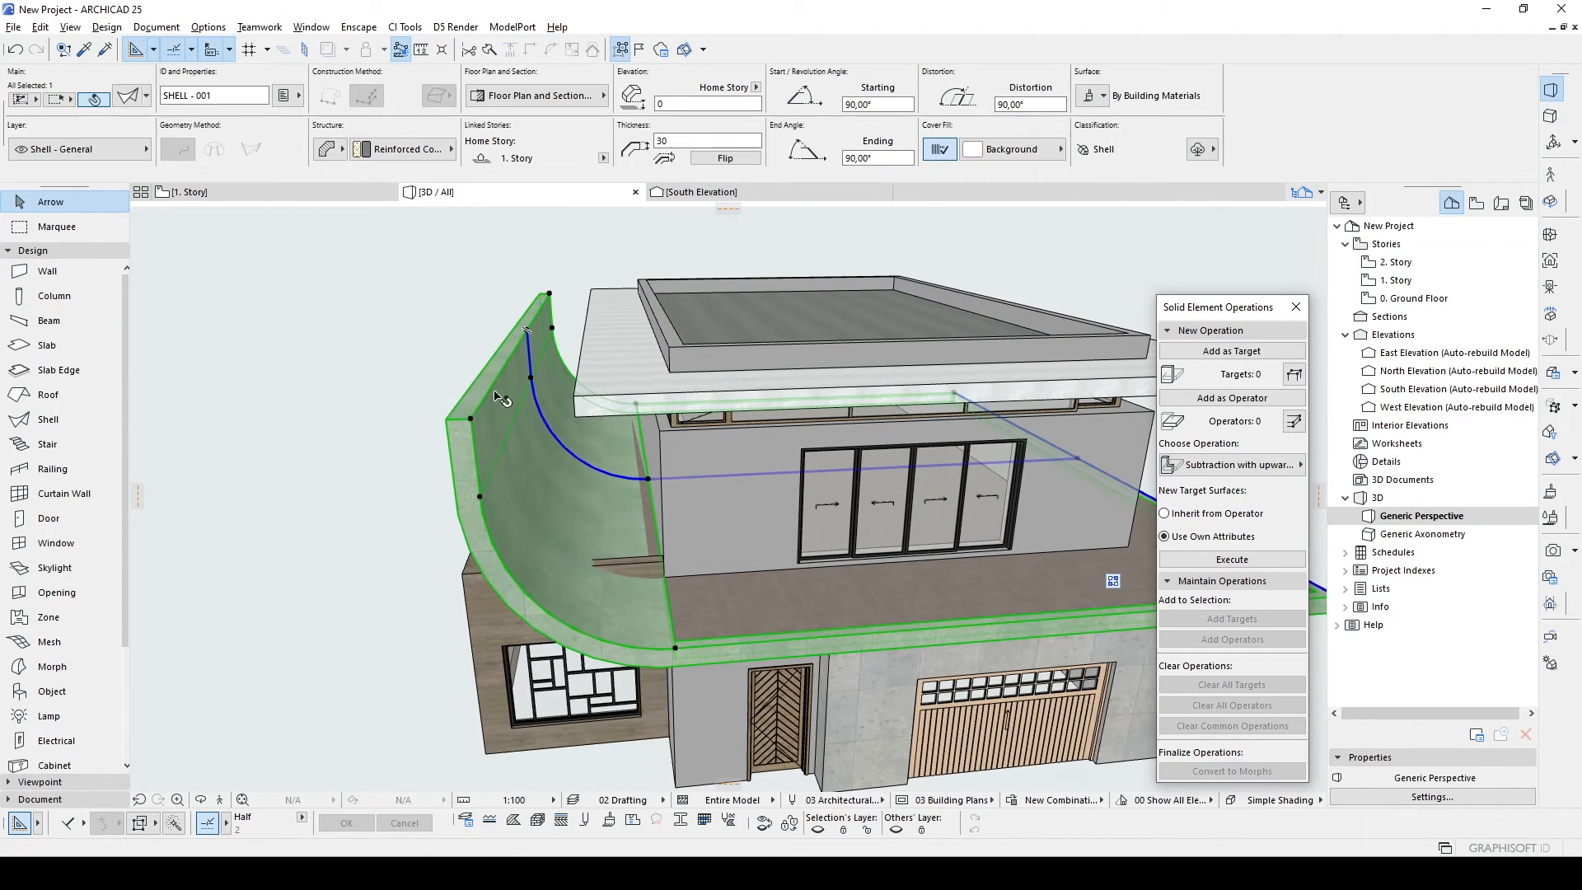
click(1102, 96)
click(1090, 136)
click(1091, 160)
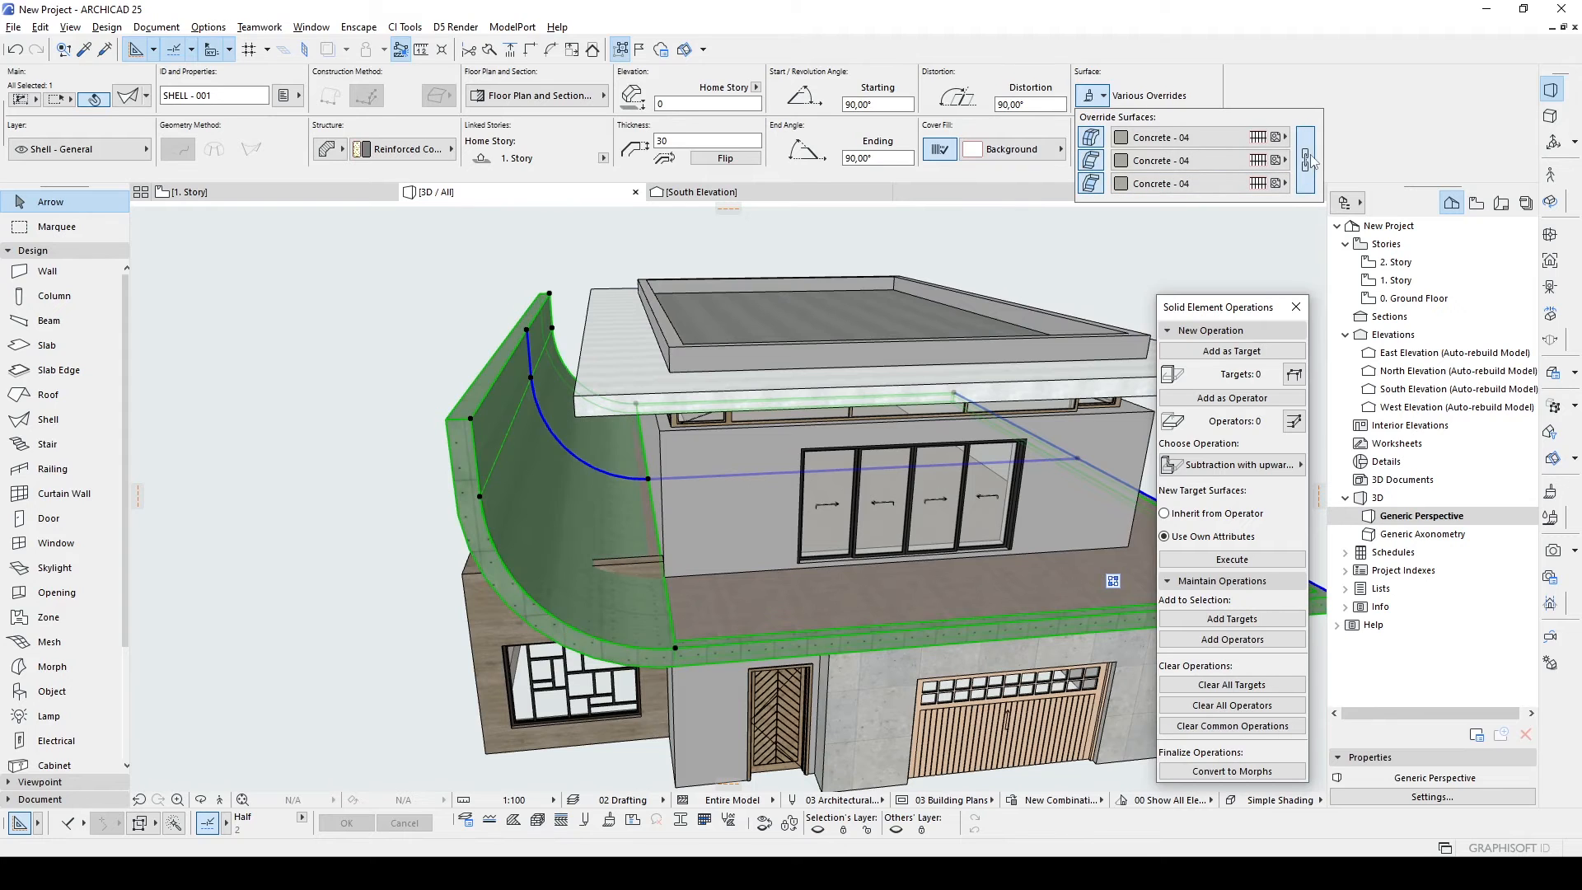
click(1194, 160)
click(1007, 520)
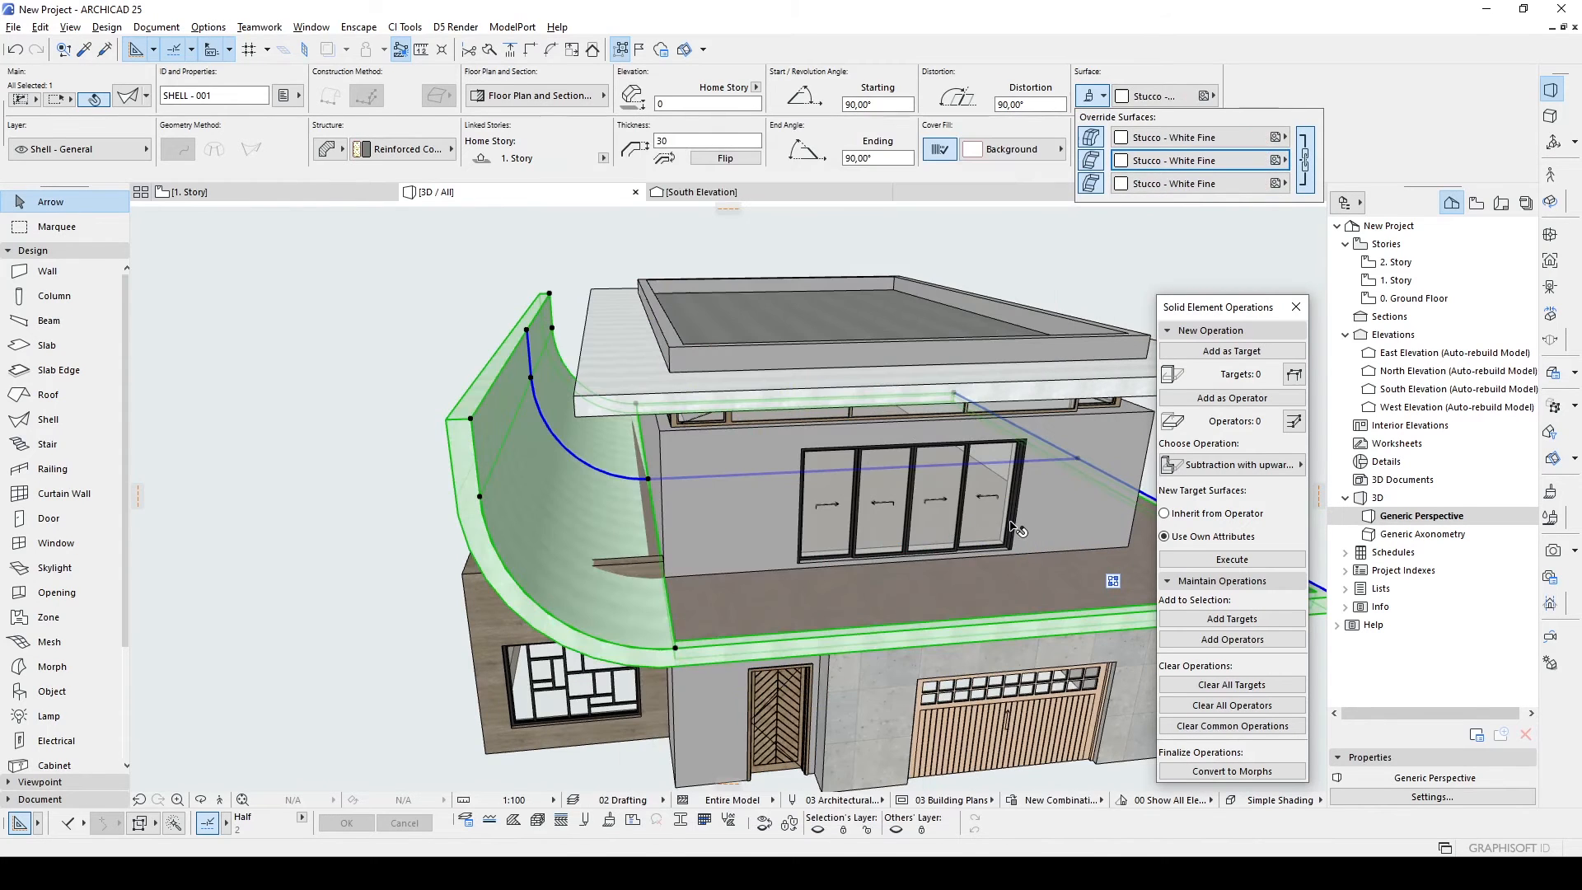
click(290, 461)
click(290, 460)
Set the curved shell's thickness to 35.
scroll(291, 462, down, 2)
shift+middle_drag(601, 589, 635, 542)
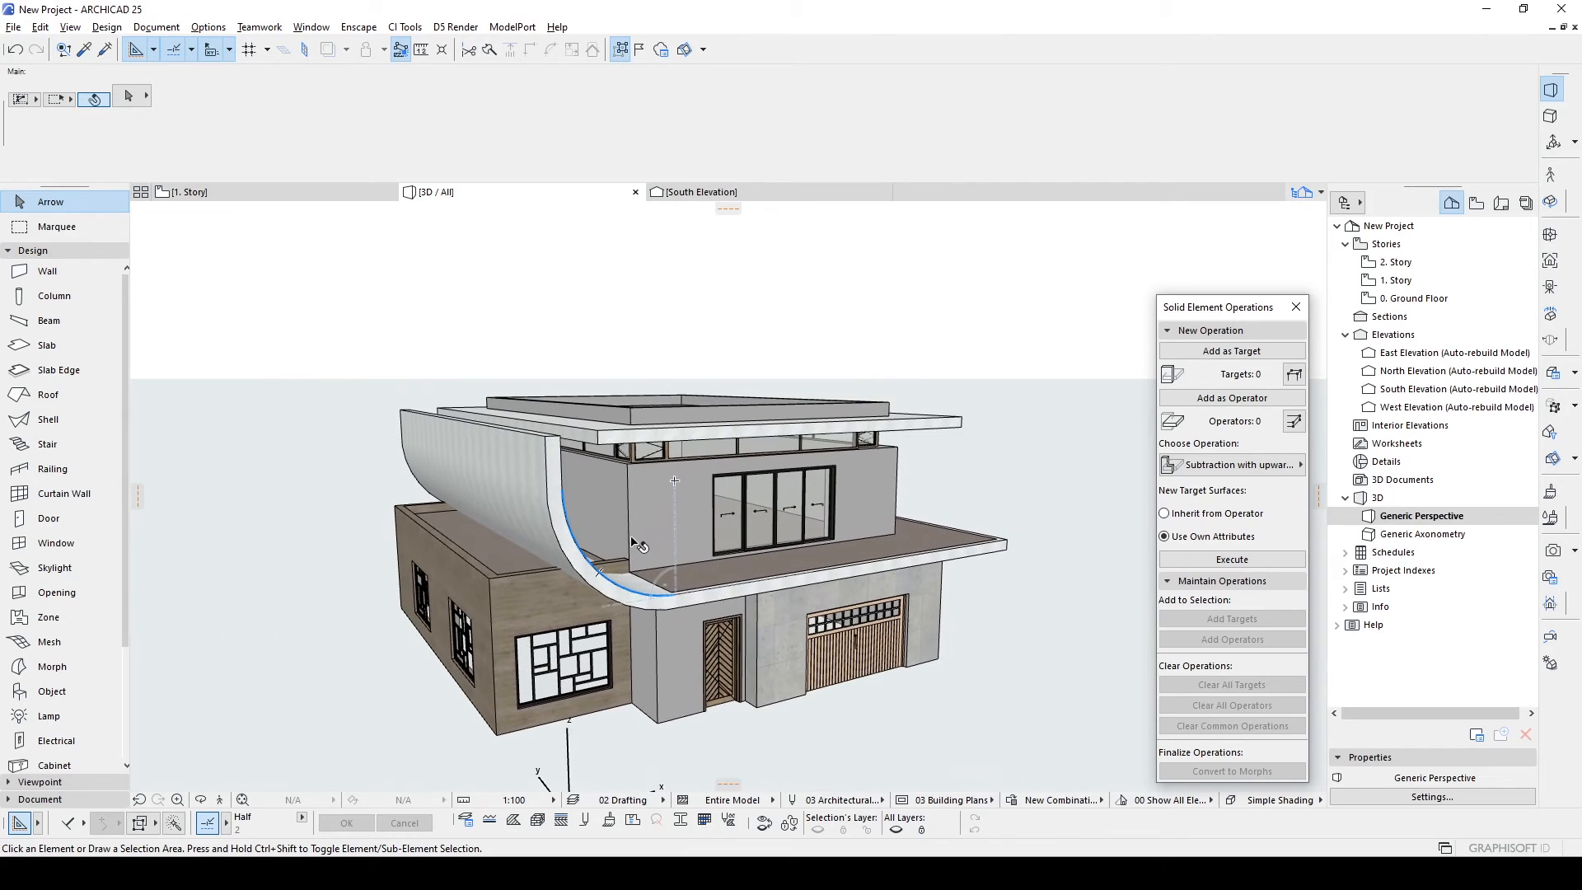
click(537, 492)
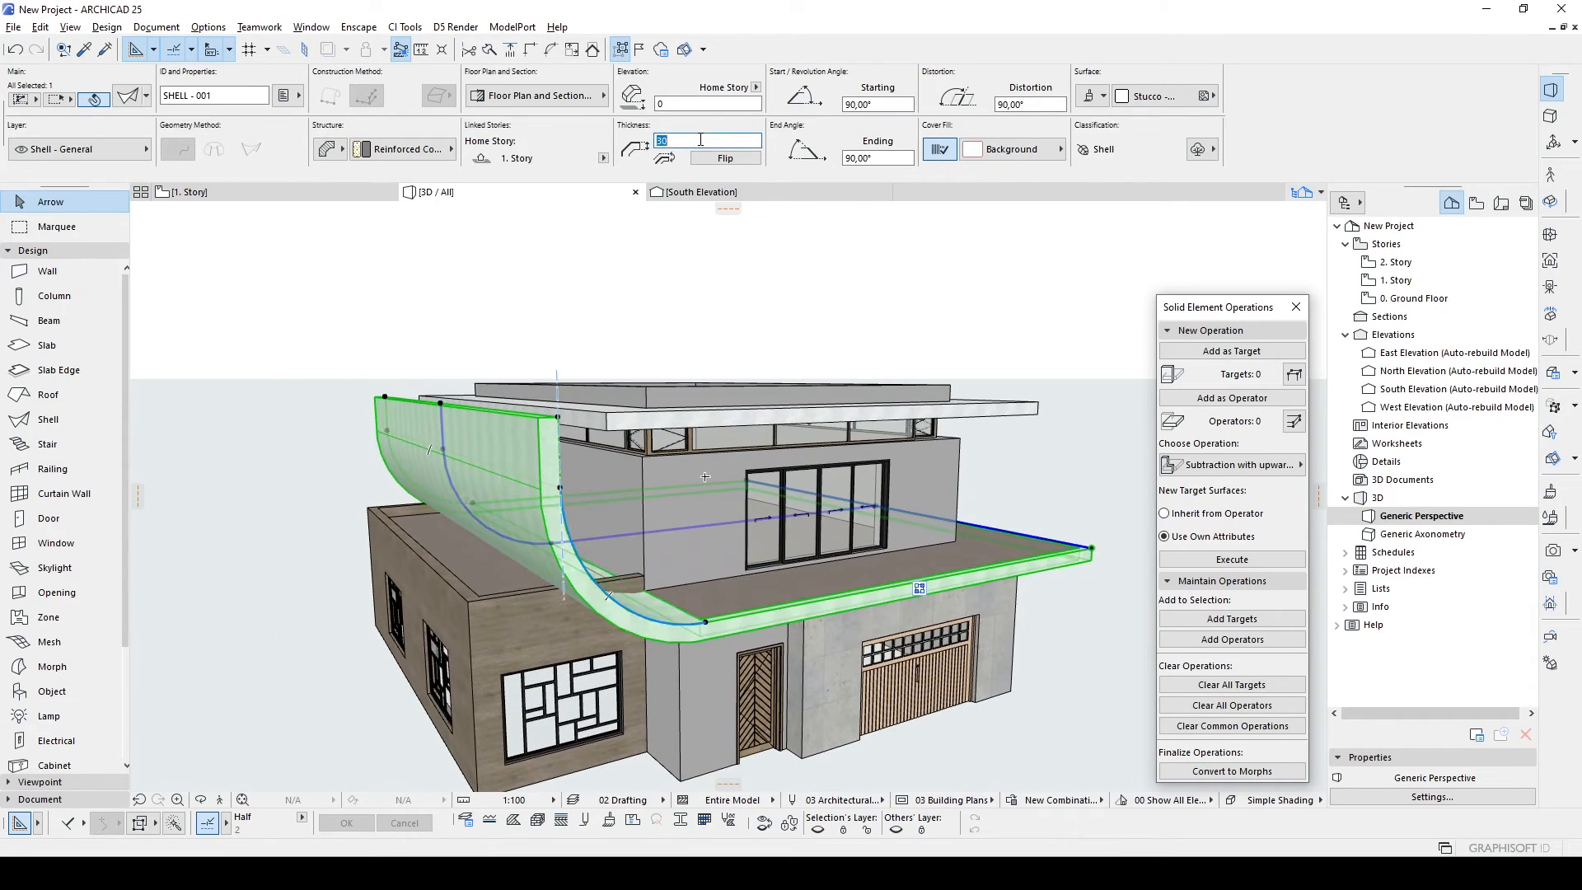
shift+middle_drag(1006, 583, 907, 504)
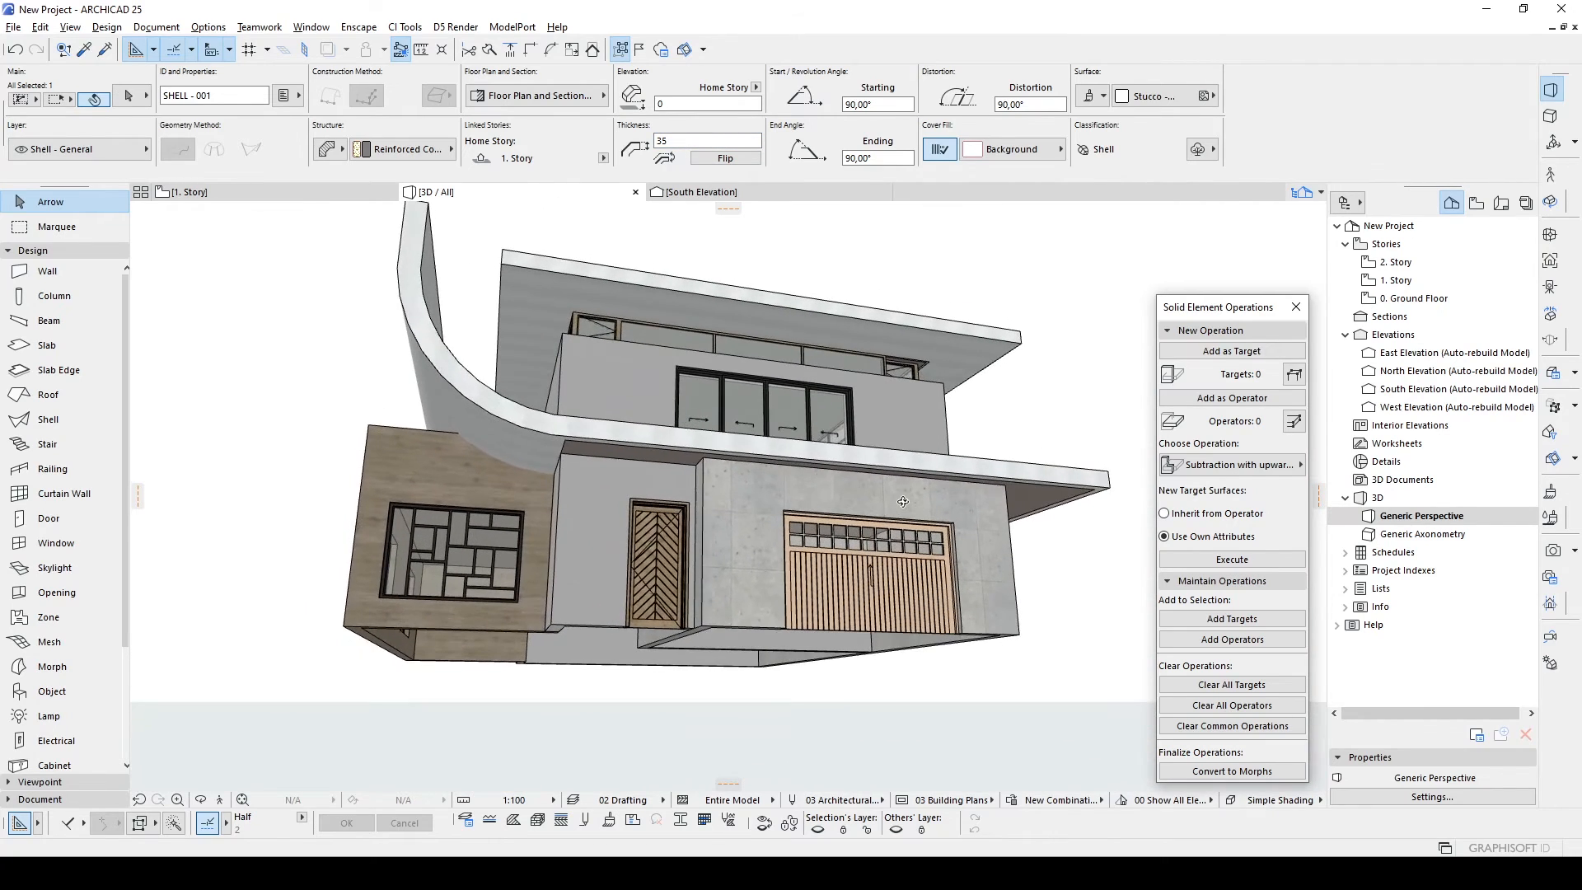
Select the balcony slab beneath the shell and open its thickness value for editing.
click(1088, 440)
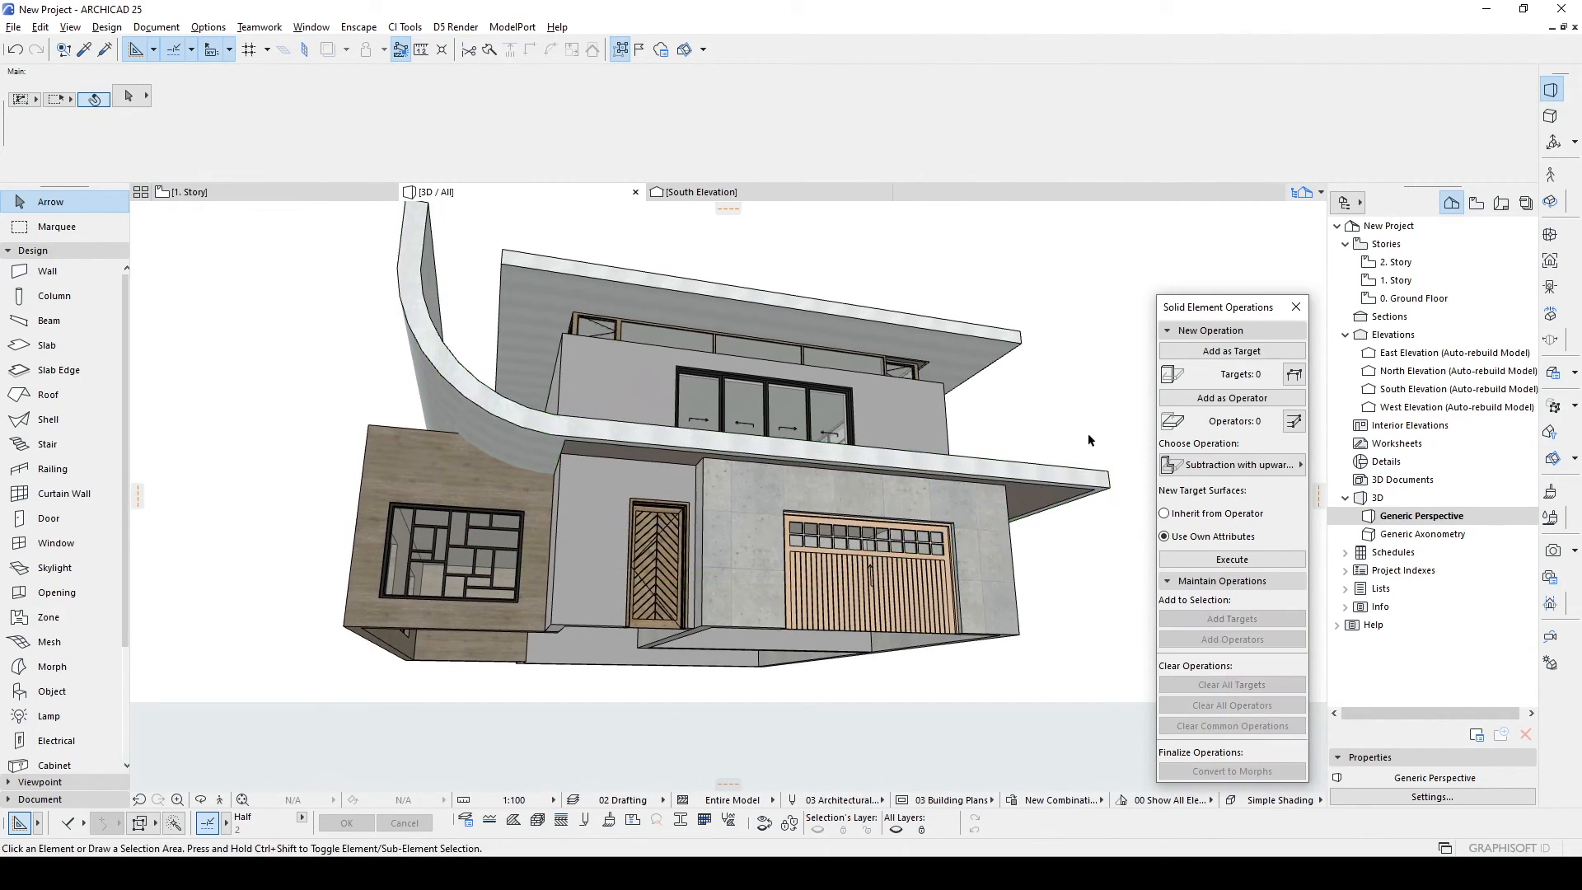
click(1040, 499)
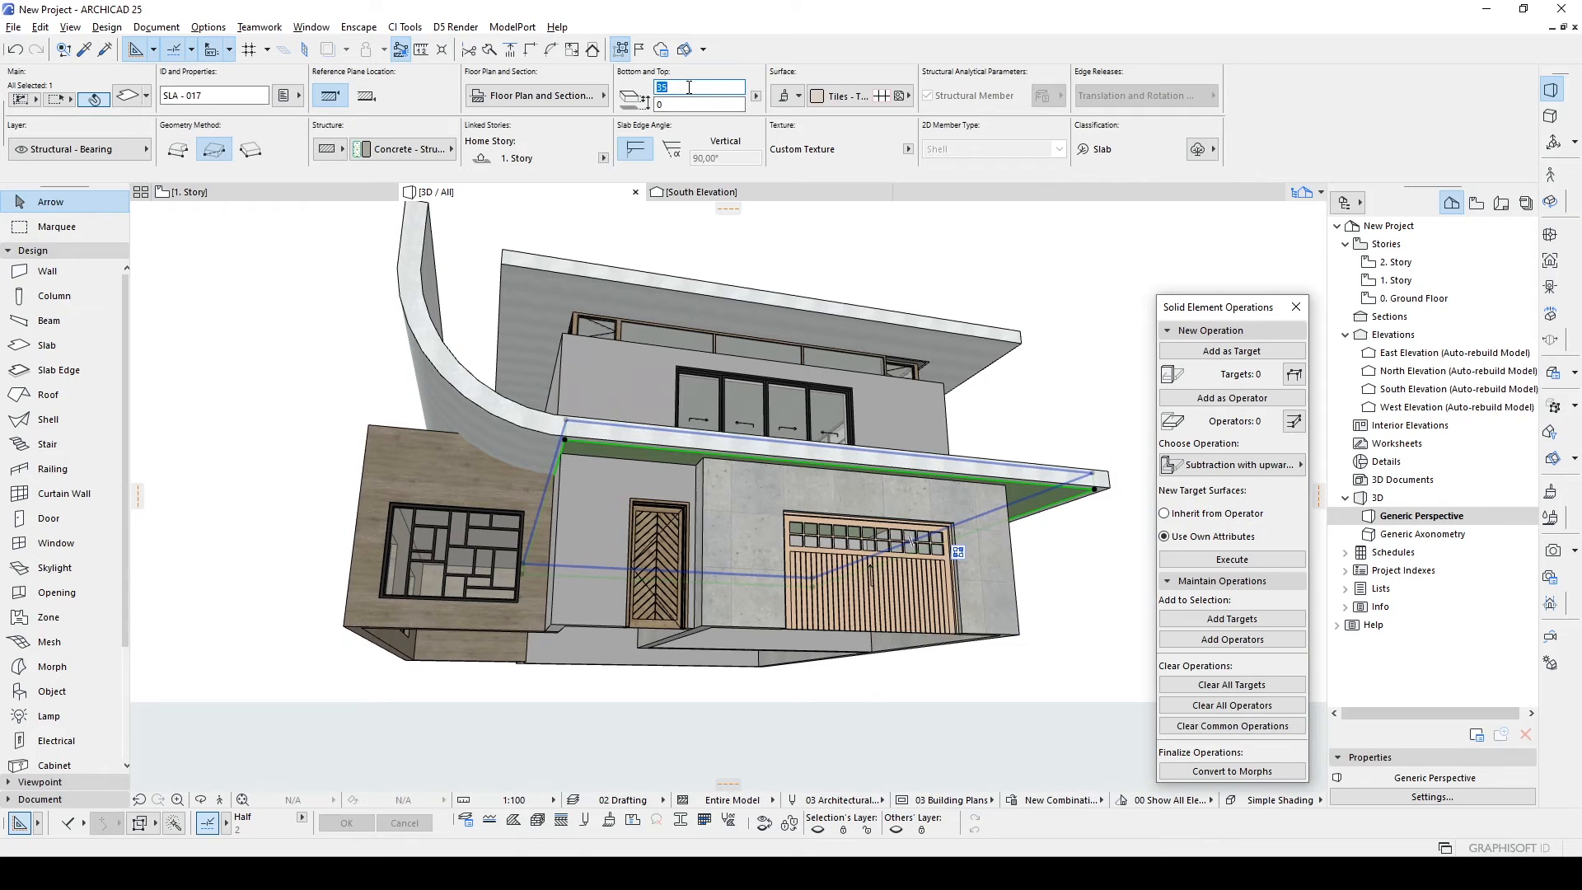
click(1104, 339)
Switch to the first-storey floor plan and set the shell's Floor Plan Display to Overhead All.
shift+middle_drag(695, 367, 964, 393)
shift+middle_drag(684, 408, 356, 459)
middle_drag(886, 453, 729, 433)
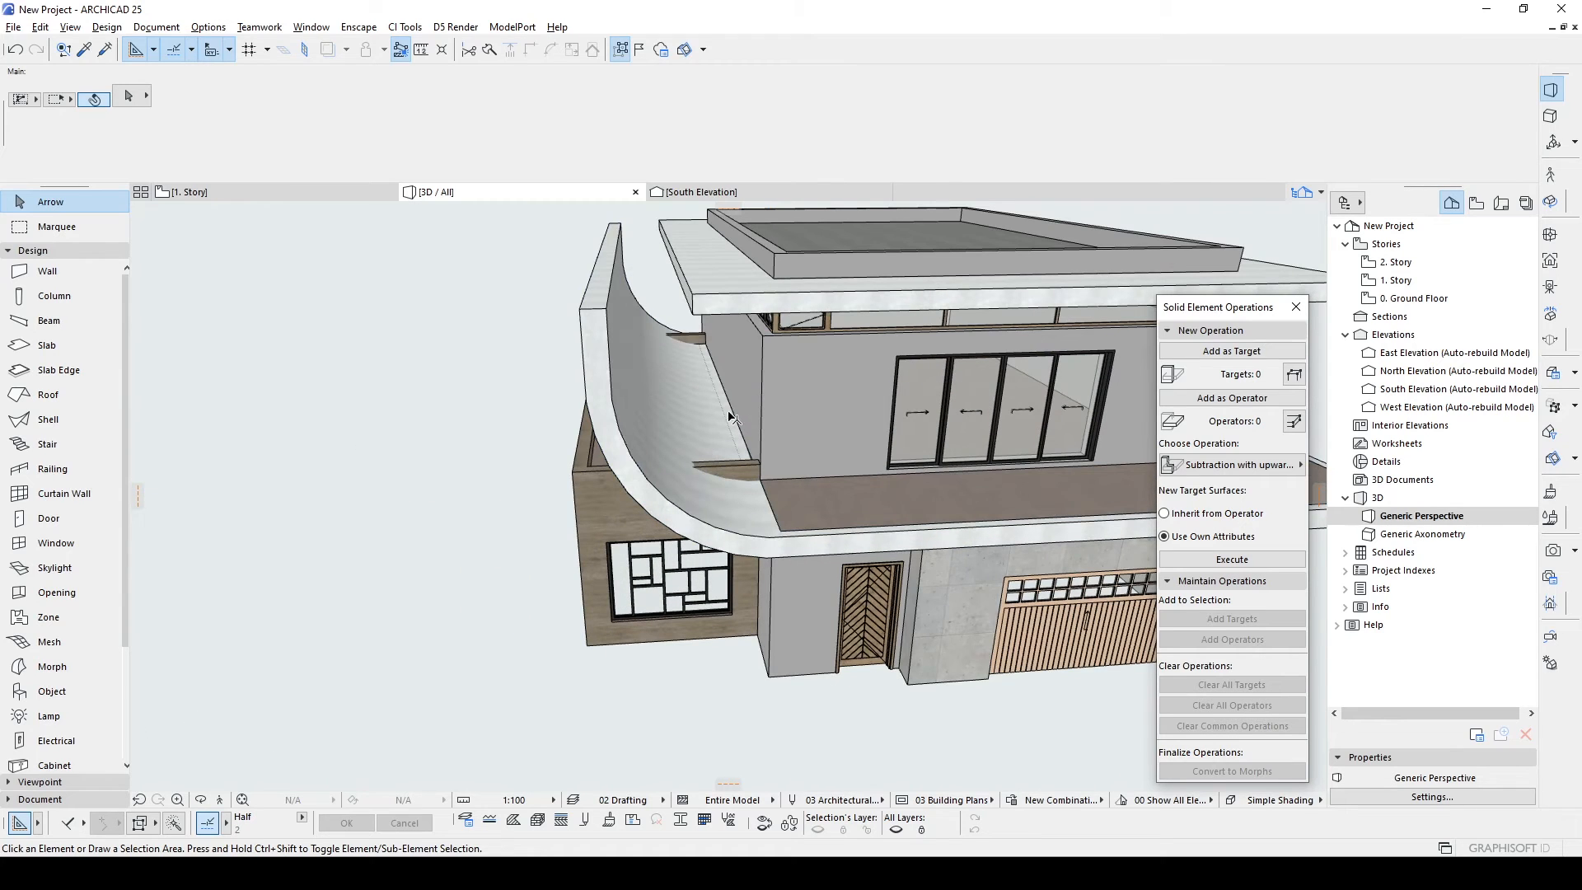
click(832, 409)
key(F2)
double_click(702, 451)
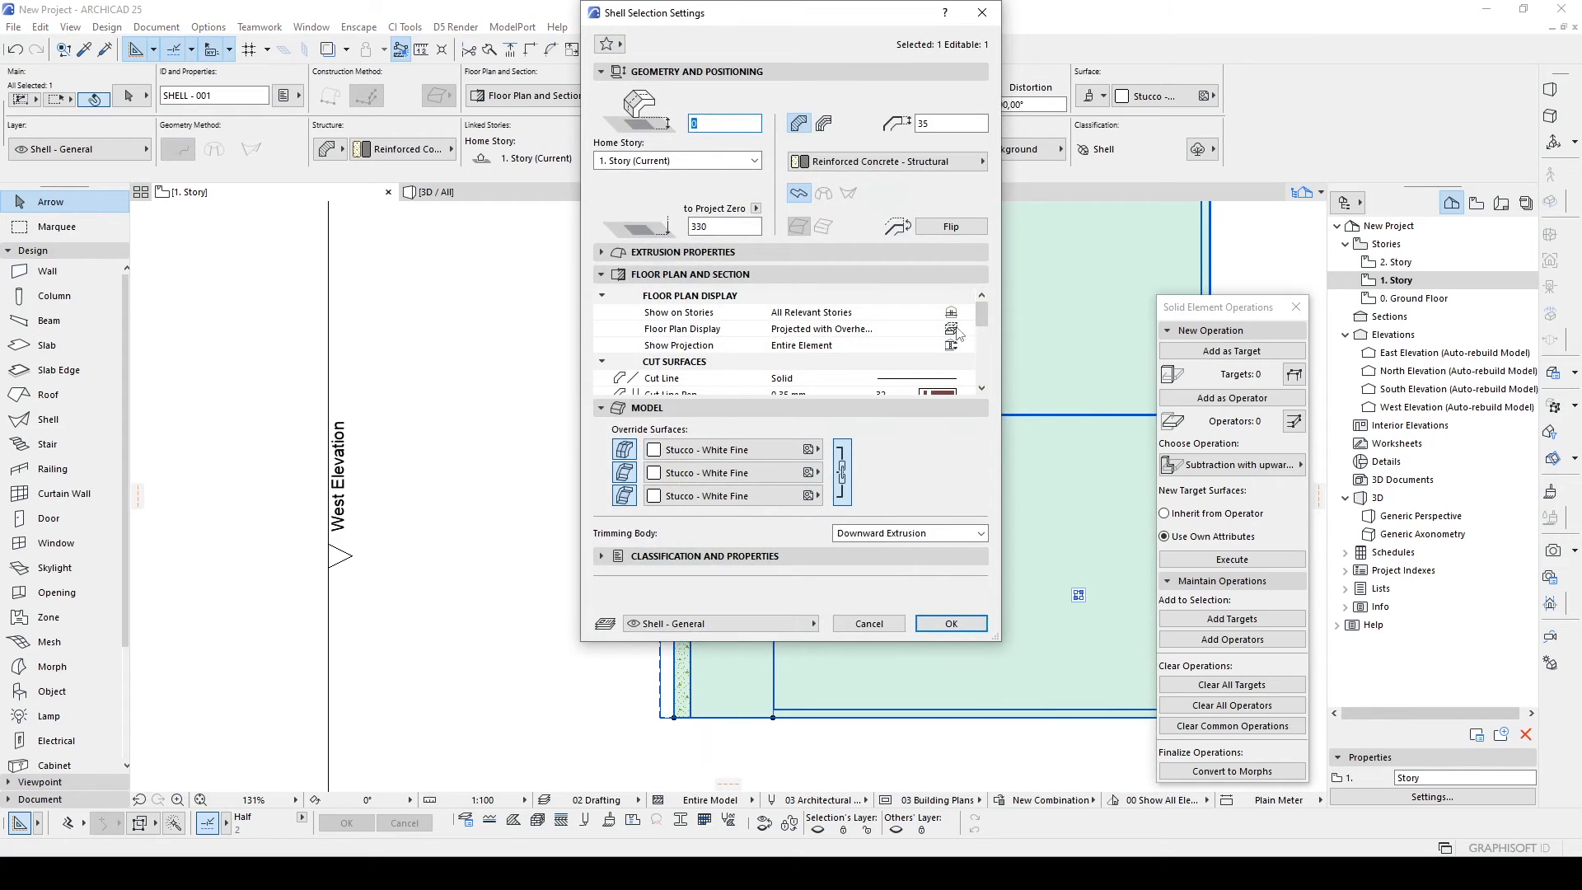
click(953, 330)
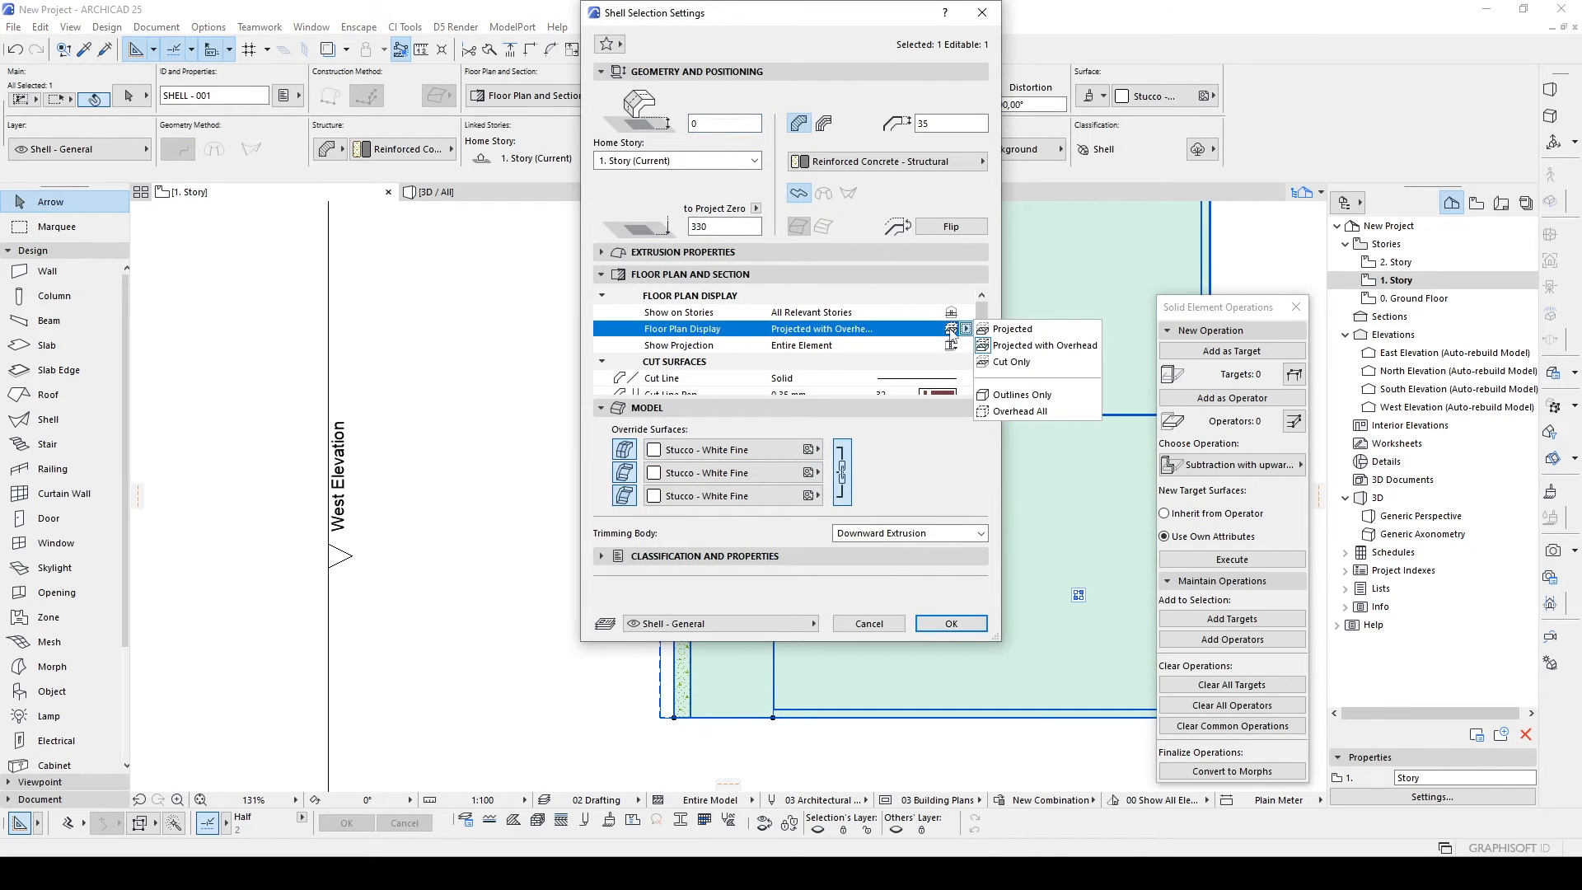
click(1000, 414)
click(963, 314)
click(1002, 314)
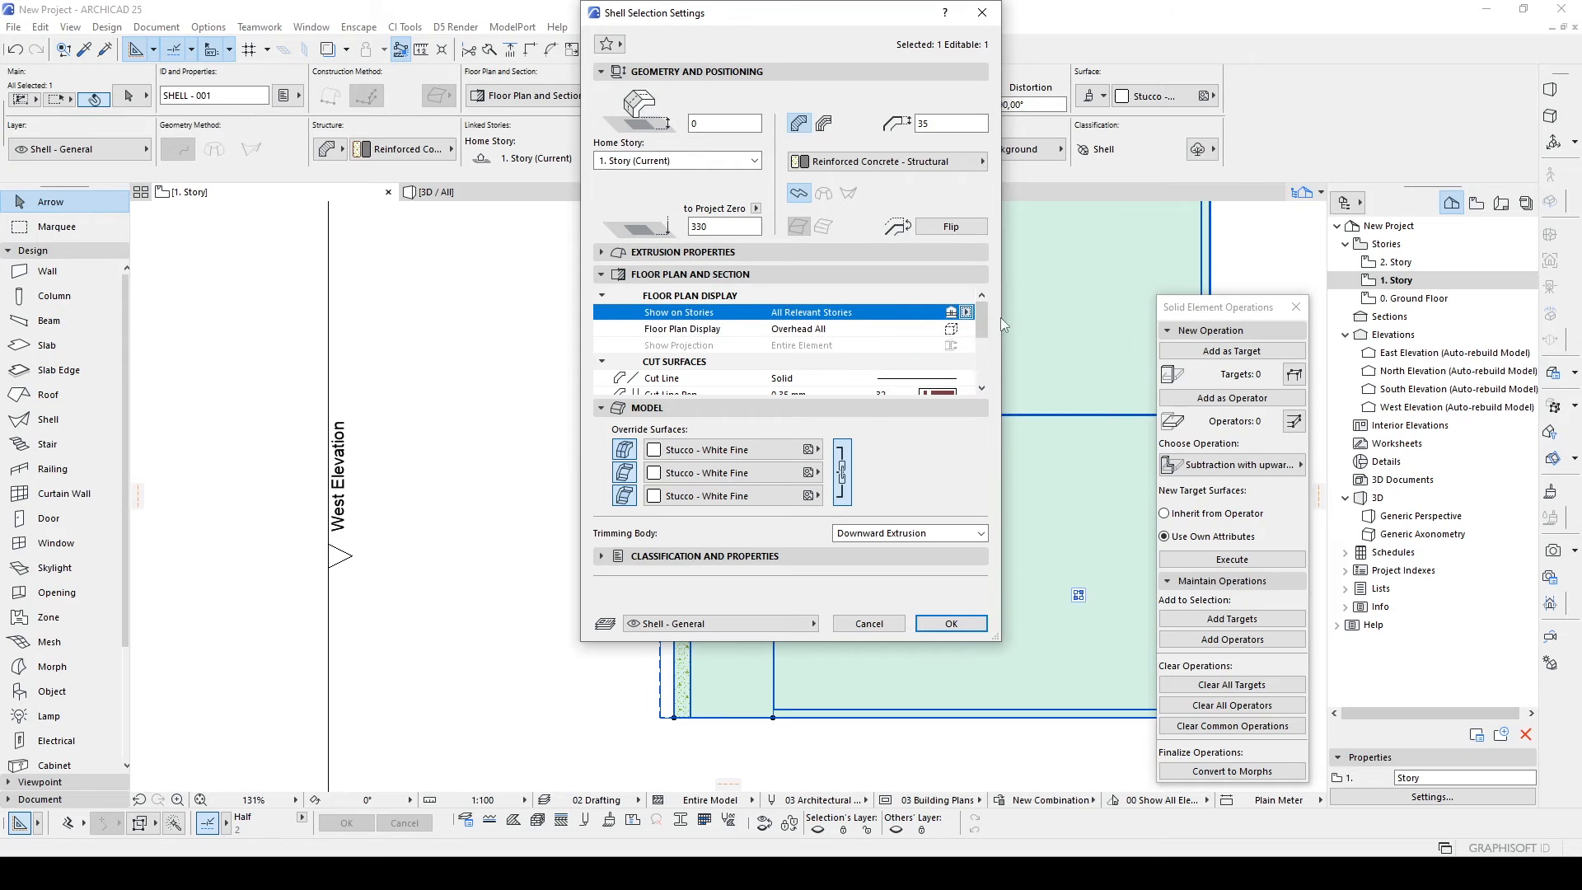
click(939, 620)
Add two short walls 45 thick between the upper storey's west wall and the shell, one near the front and one towards the rear.
click(547, 491)
scroll(641, 462, down, 3)
middle_drag(766, 432, 832, 479)
click(774, 549)
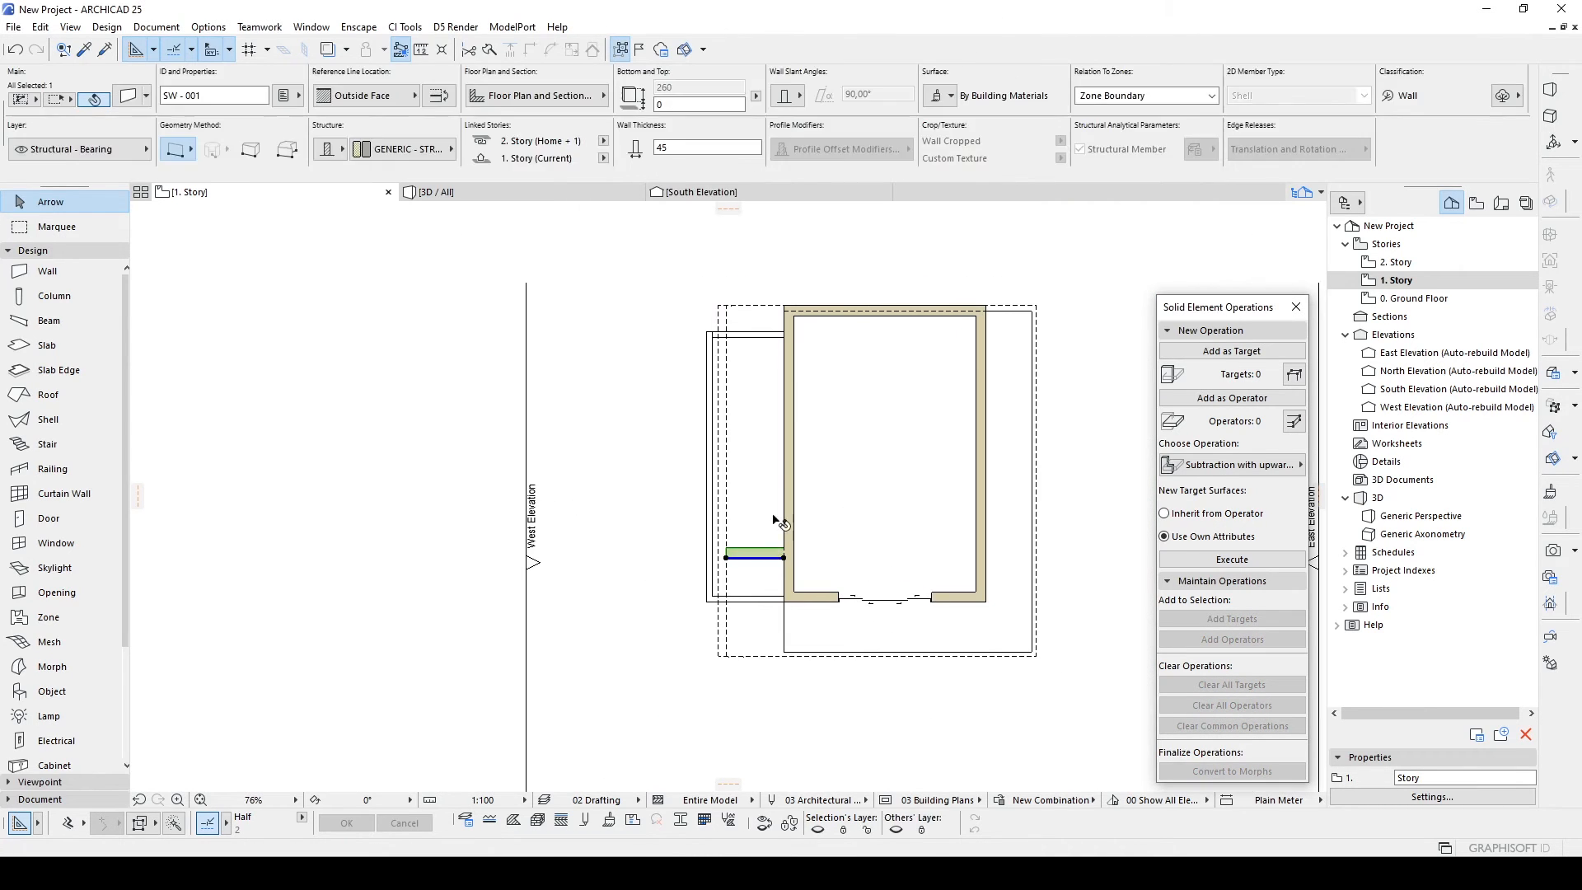
click(855, 399)
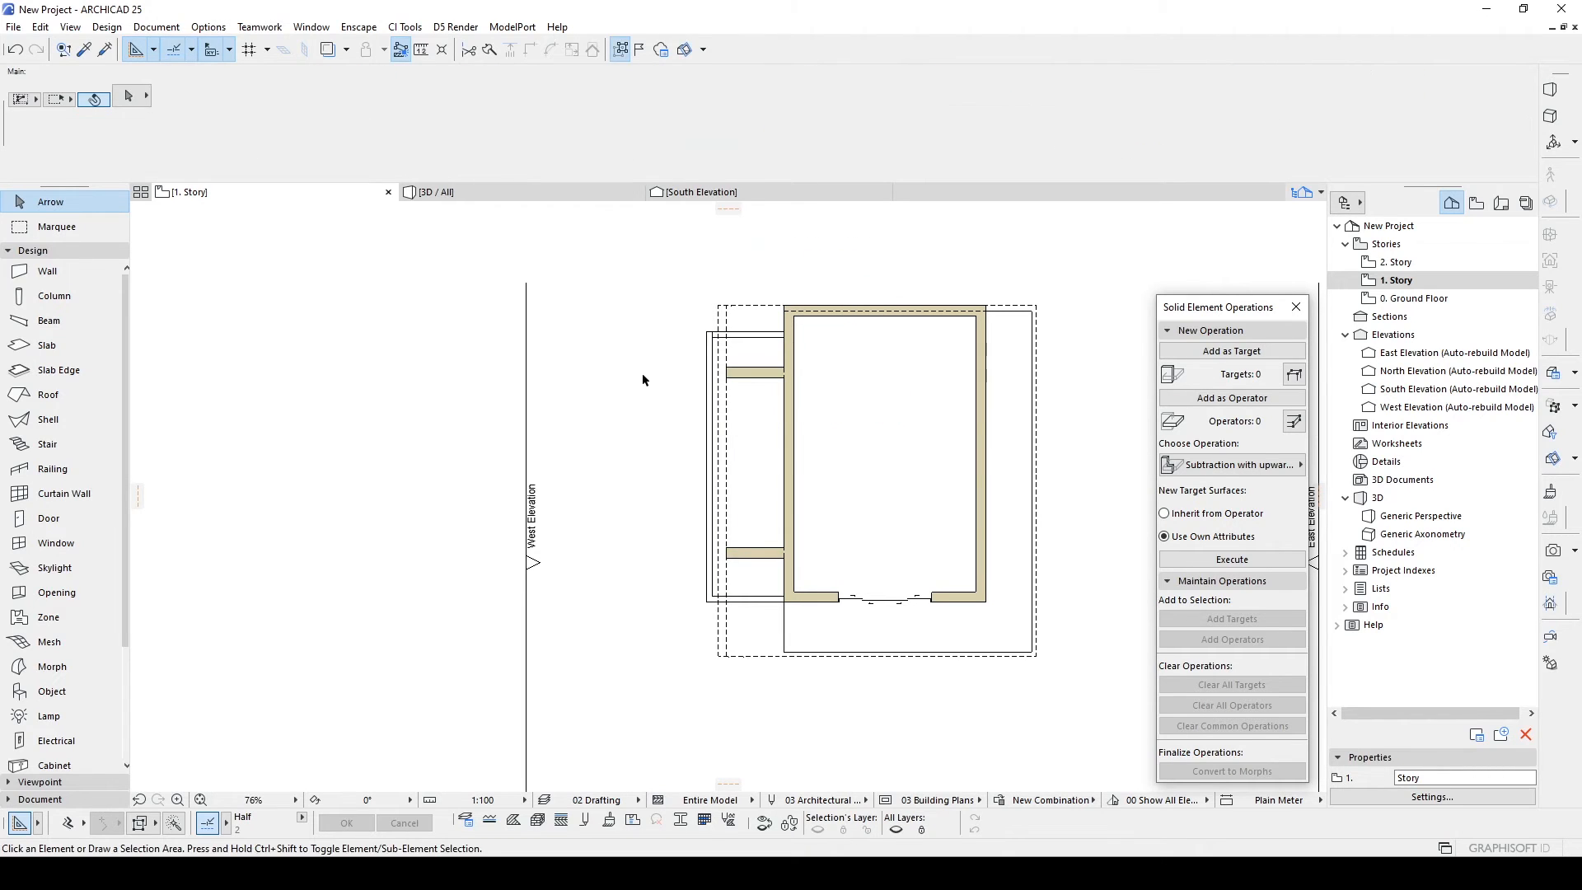
Switch to the 3D view and select both short walls between the upper storey and the curved shell.
key(F3)
shift+middle_drag(662, 453, 662, 537)
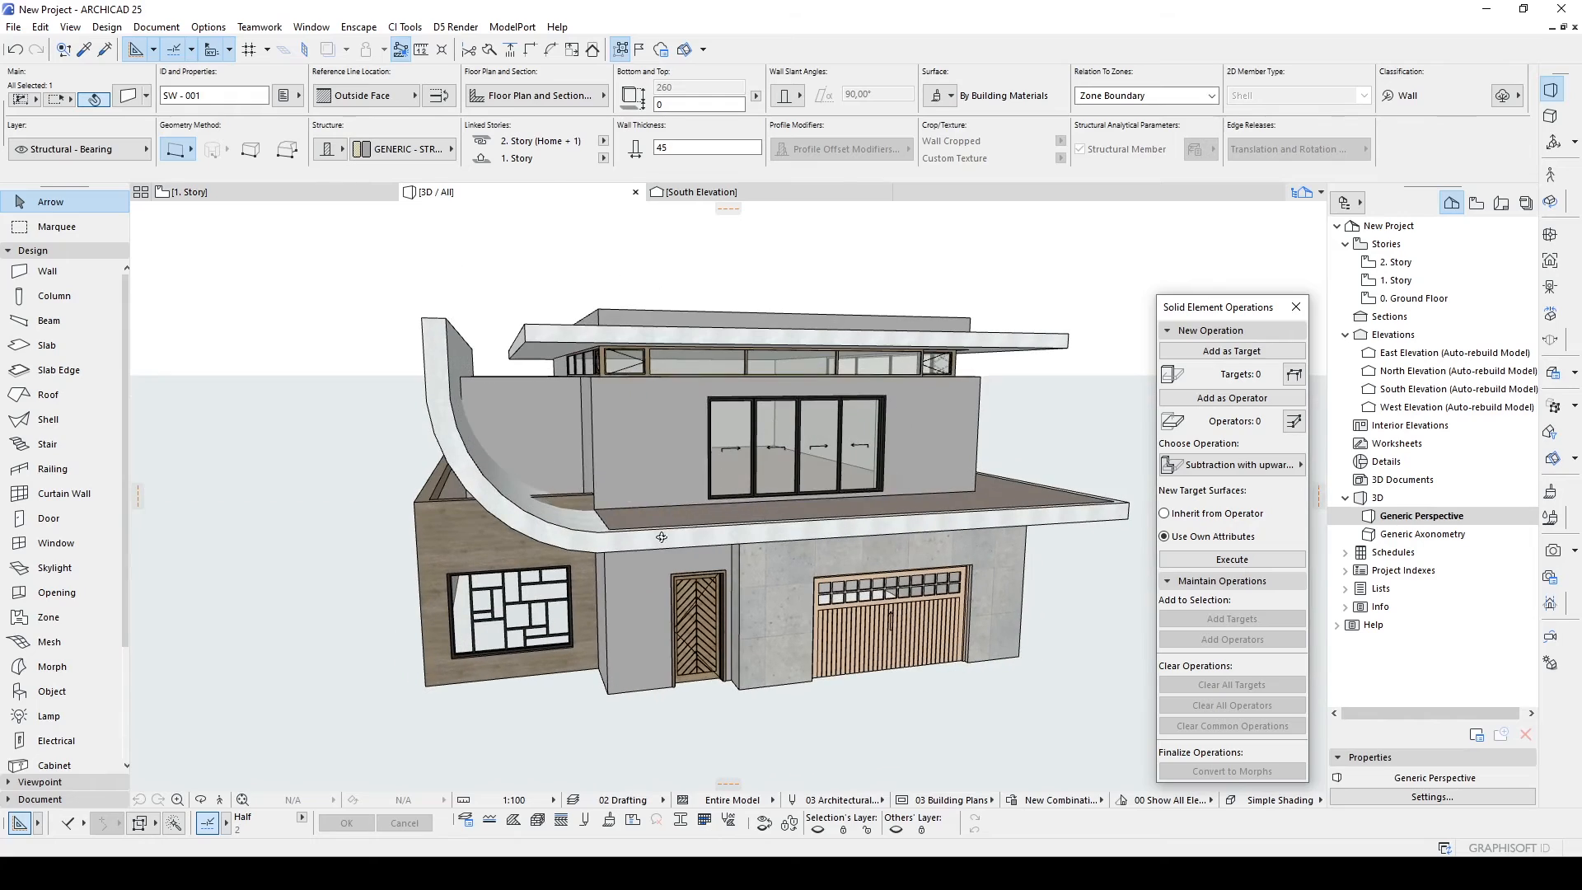
mouse_move(522, 426)
shift+middle_down()
mouse_move(515, 391)
mouse_move(513, 420)
mouse_move(497, 410)
mouse_move(527, 438)
shift+middle_up()
click(548, 456)
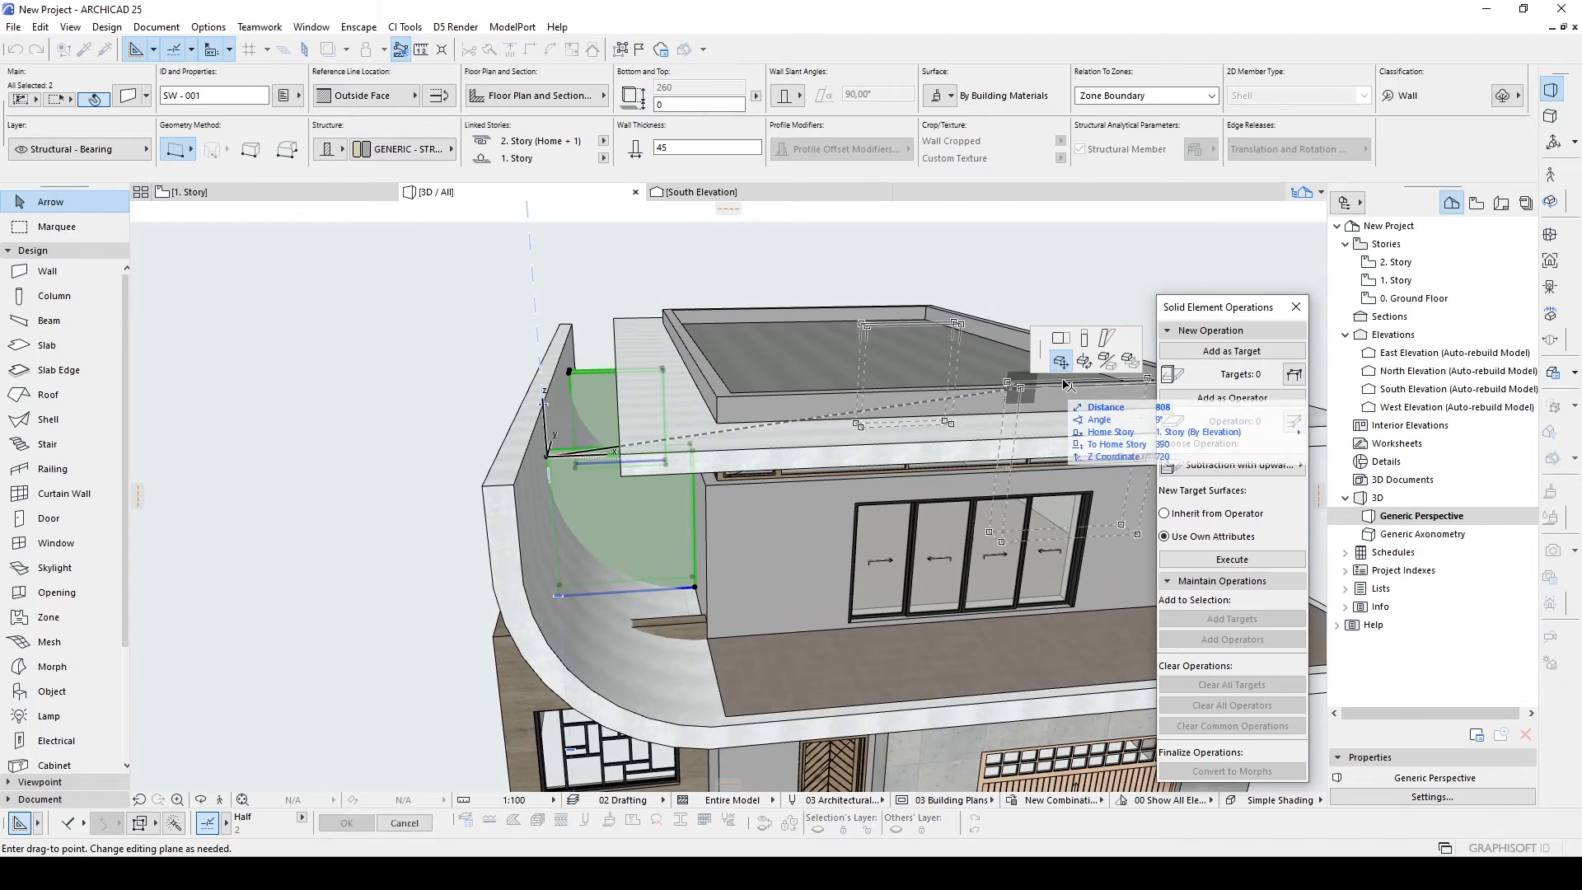
click(1060, 339)
click(571, 325)
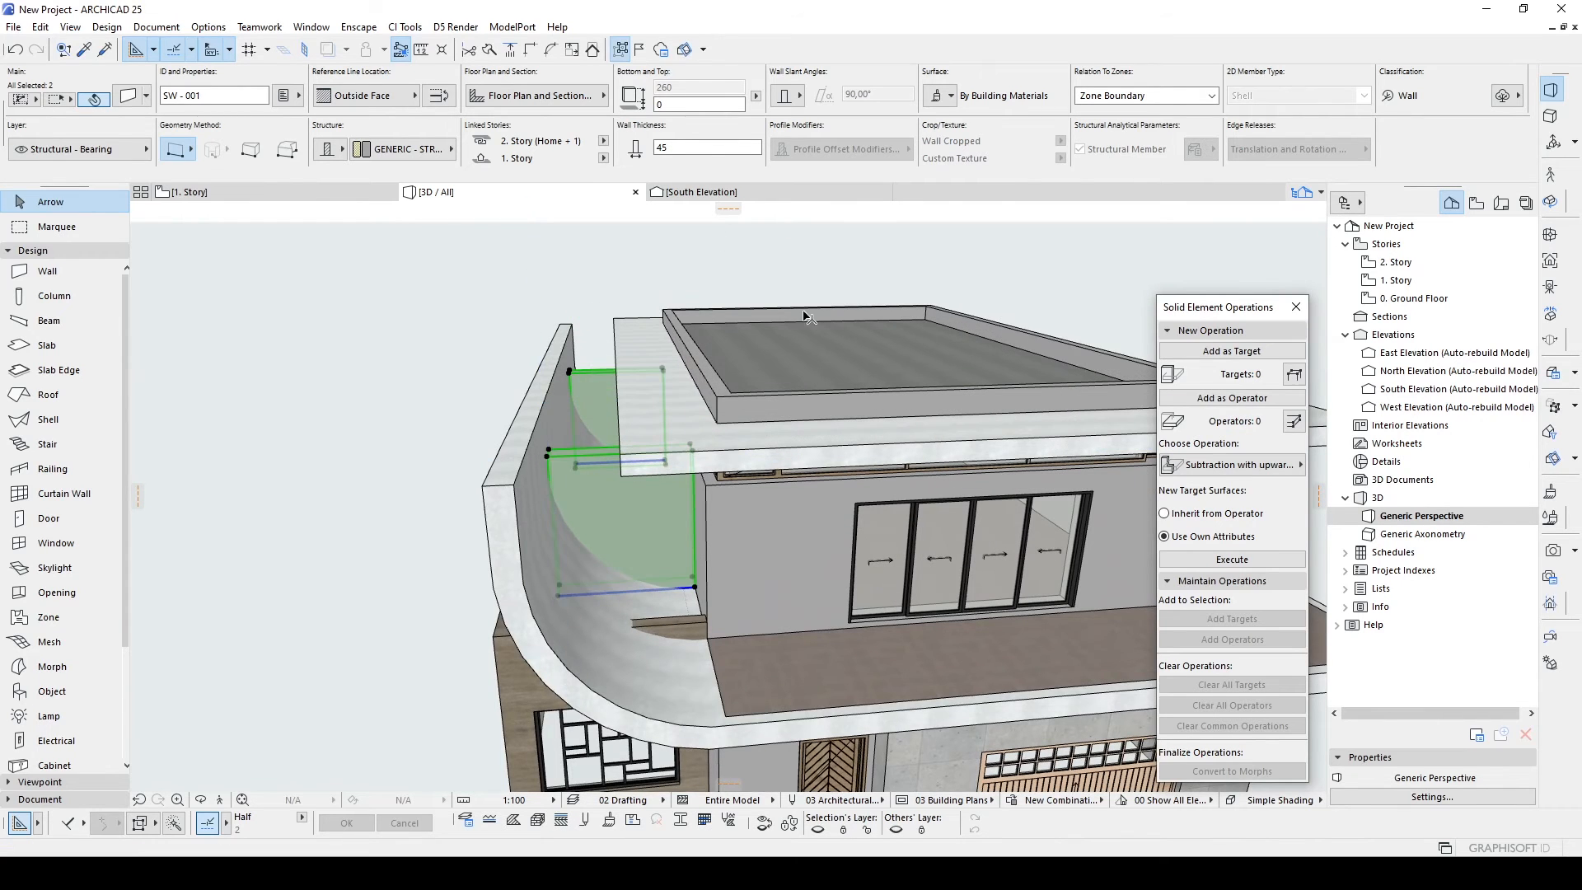
Override all surfaces of the two short walls with Brick - Brown.
click(937, 96)
click(942, 145)
click(943, 161)
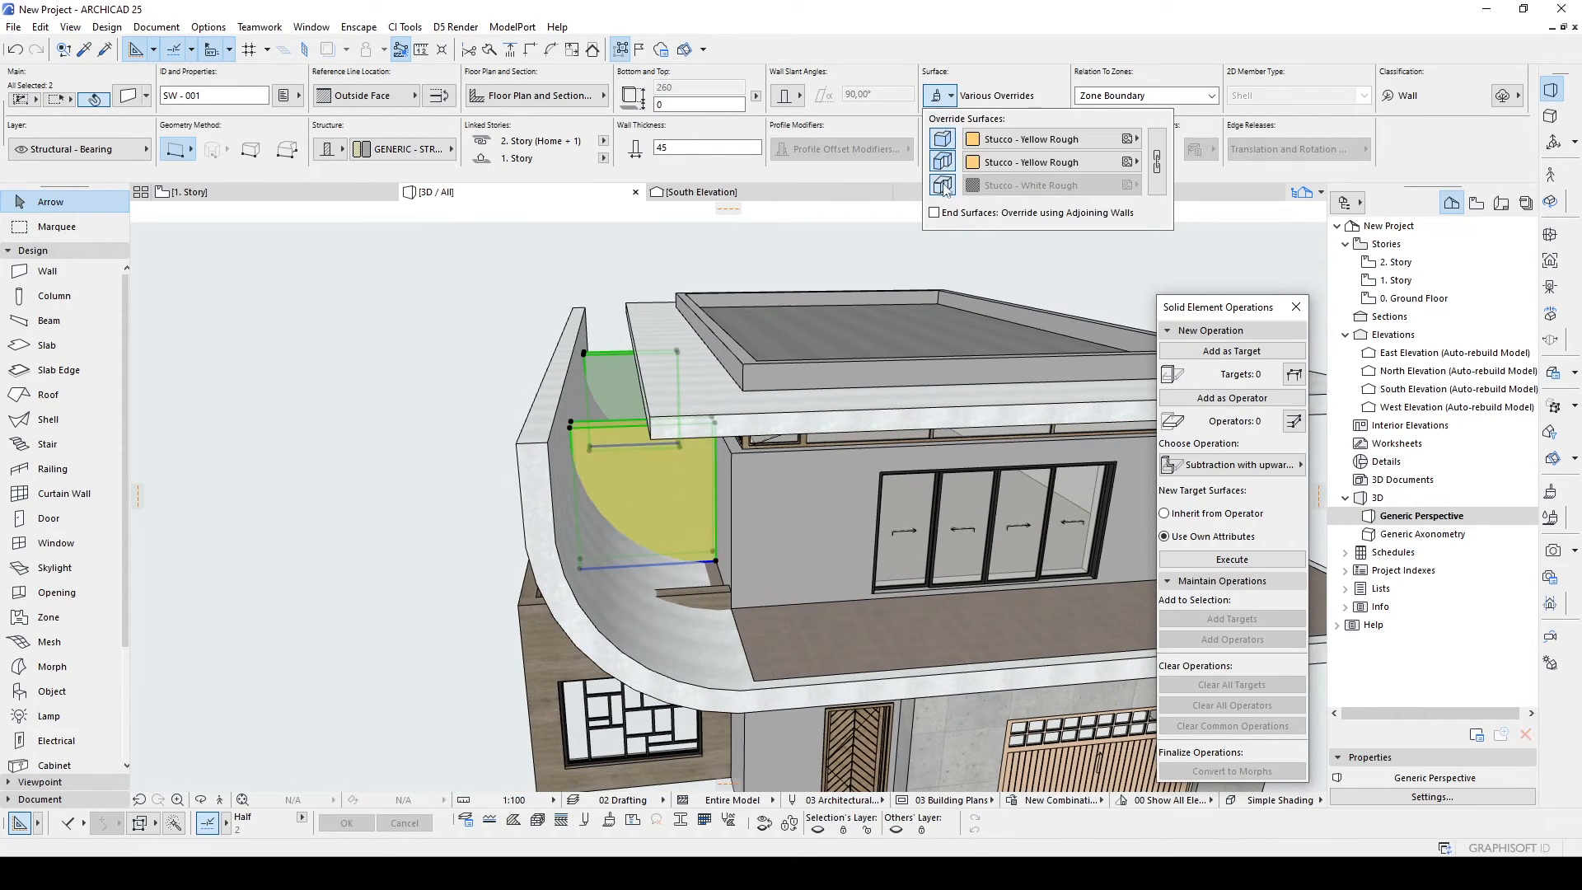
click(1157, 165)
click(1053, 163)
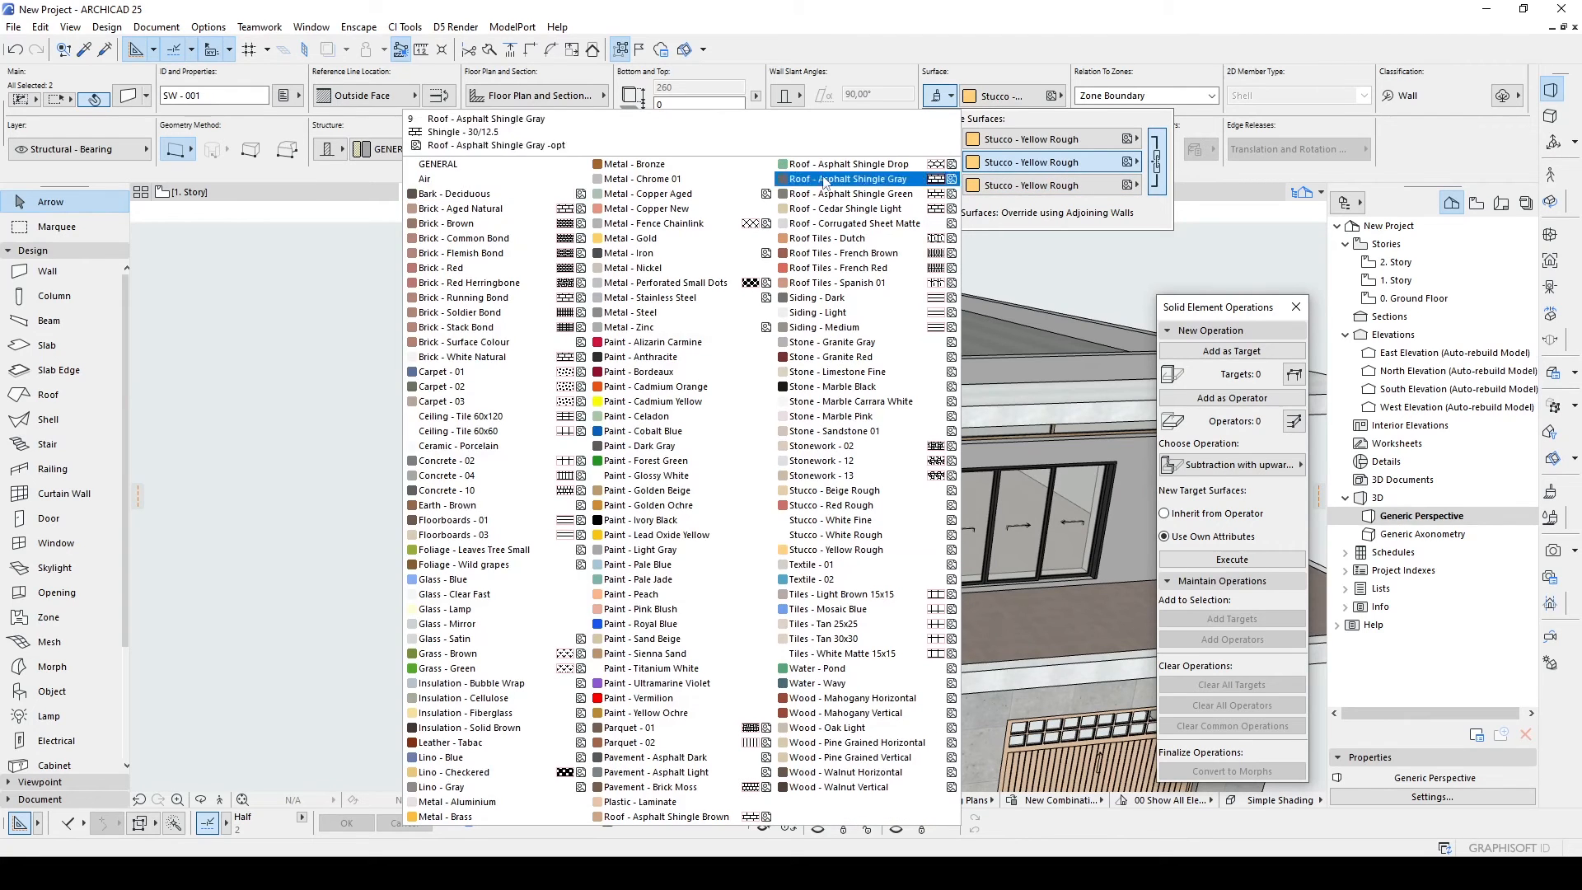
click(491, 229)
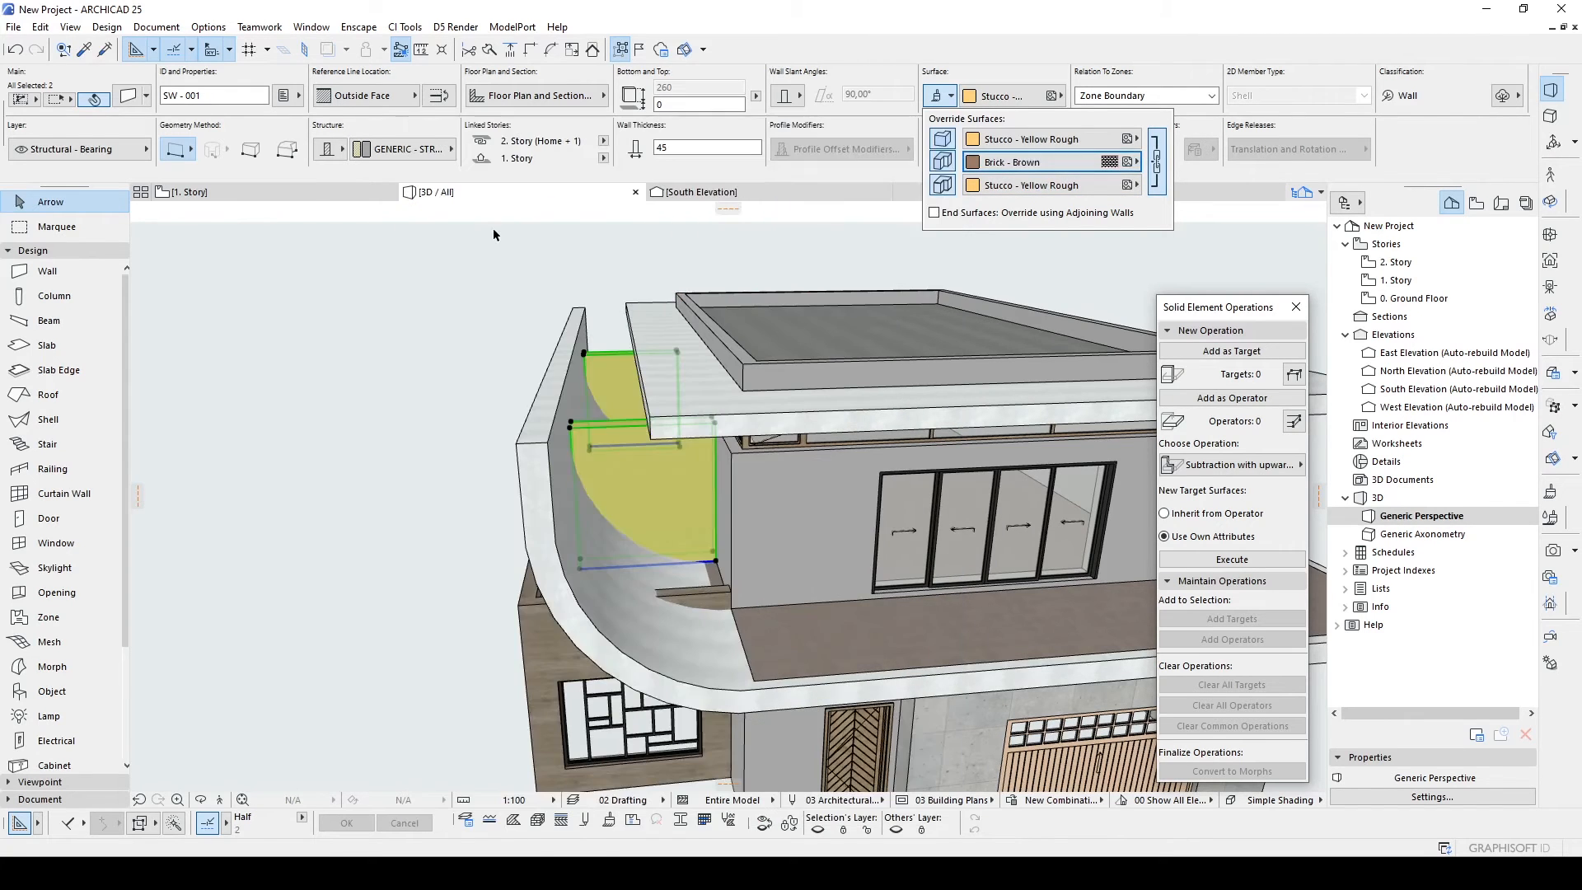
click(360, 328)
Set the two brick walls as targets of the solid element operation.
scroll(553, 468, down, 1)
middle_drag(552, 468, 669, 451)
scroll(556, 459, up, 2)
click(611, 442)
right_click(391, 377)
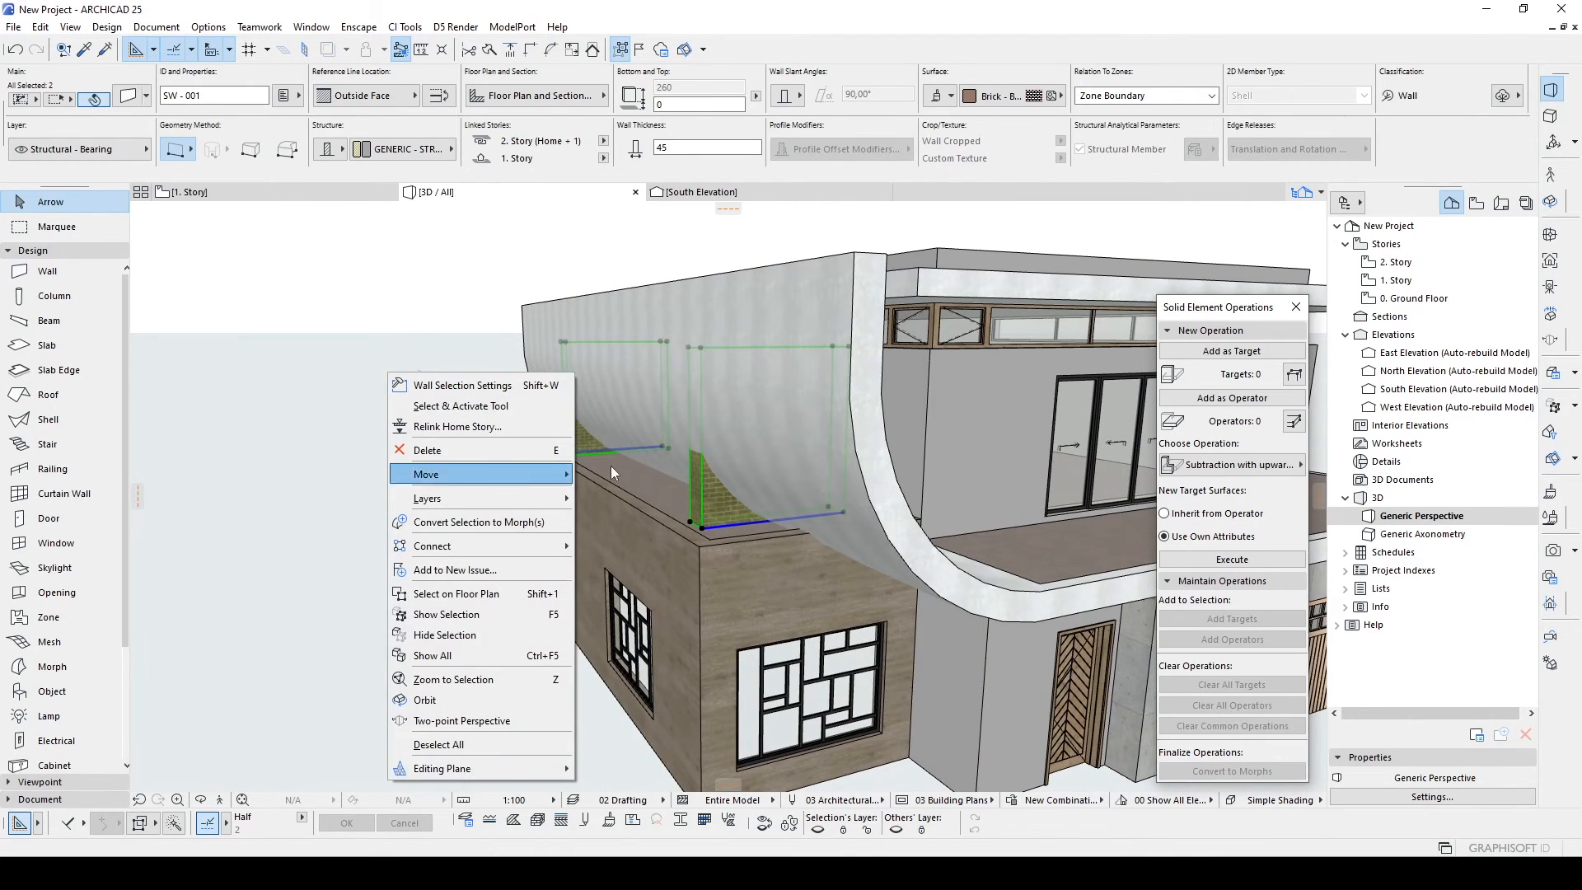
key(Escape)
drag(1220, 309, 1203, 278)
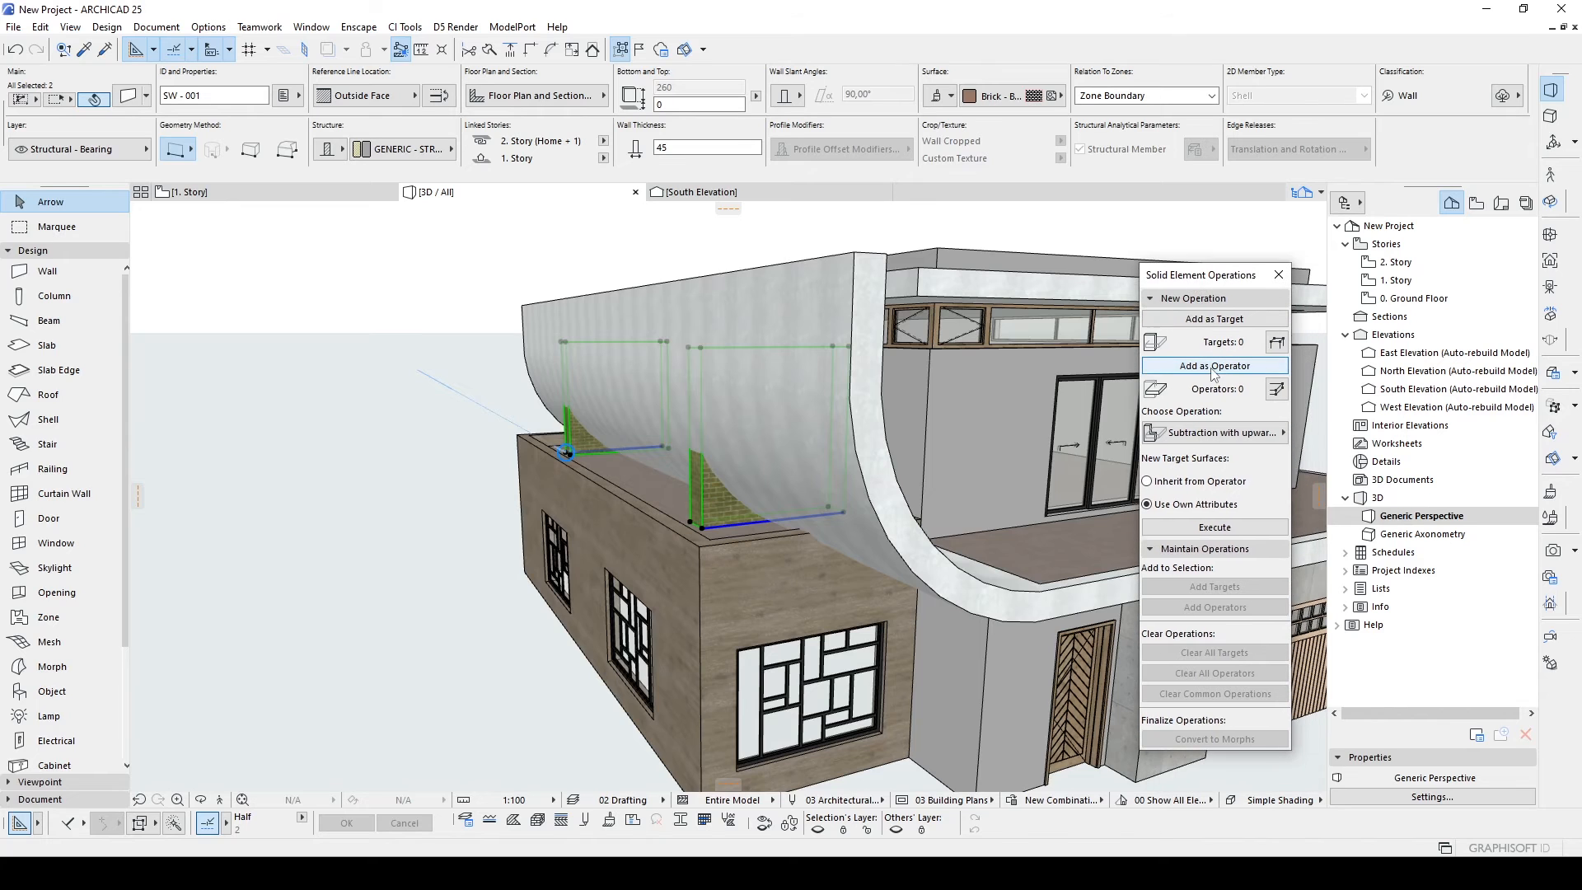
key(ctrl+z)
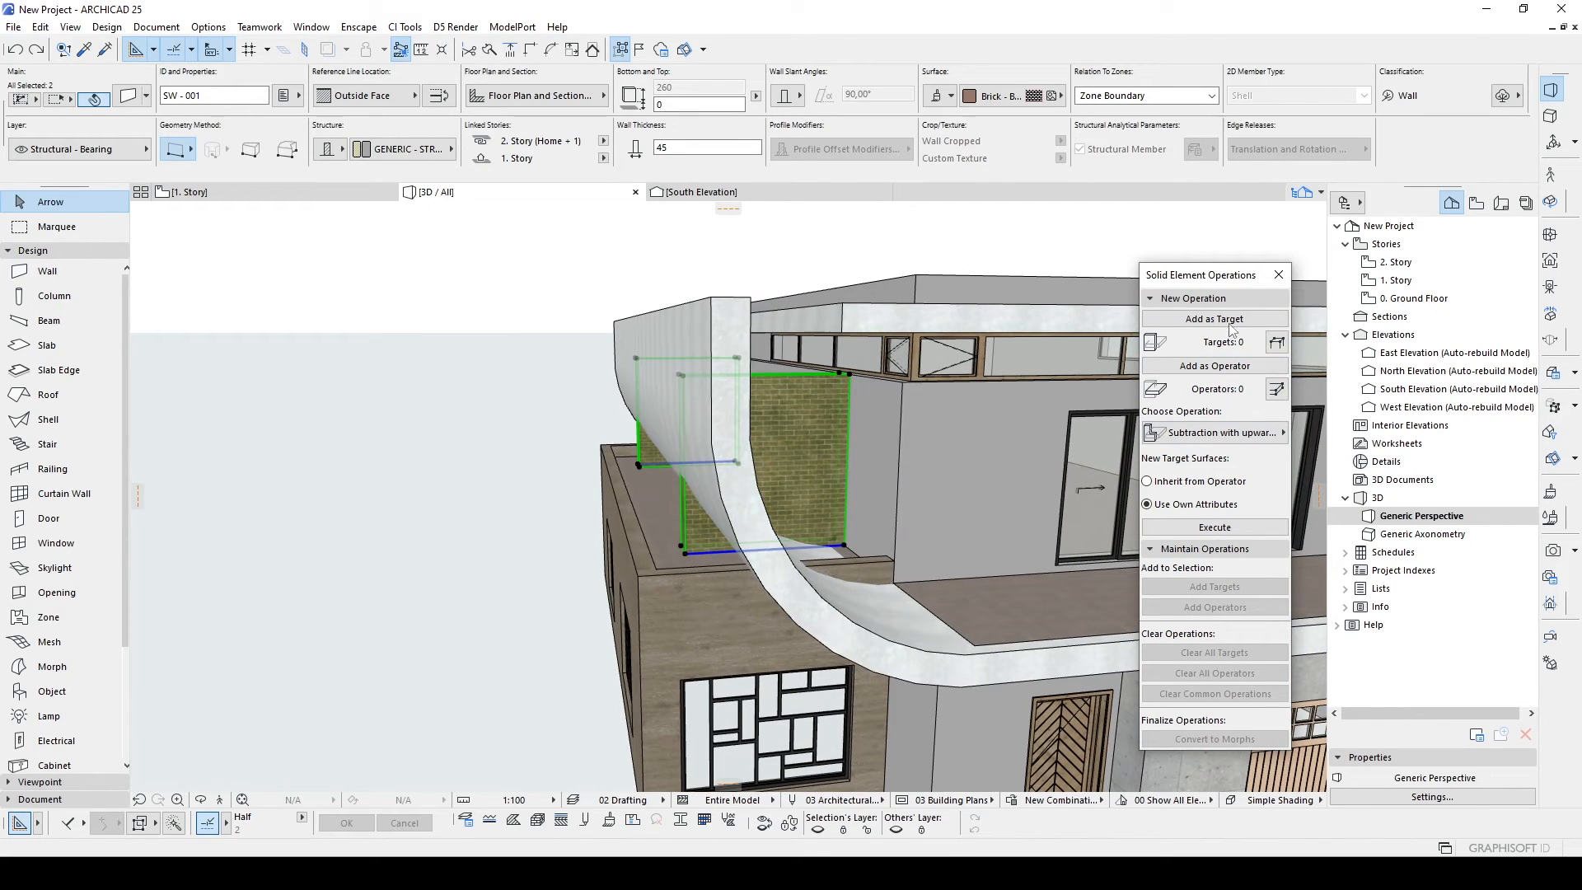
Set the curved shell as operator and subtract it from the brick walls with downward extrusion.
click(710, 336)
click(1213, 366)
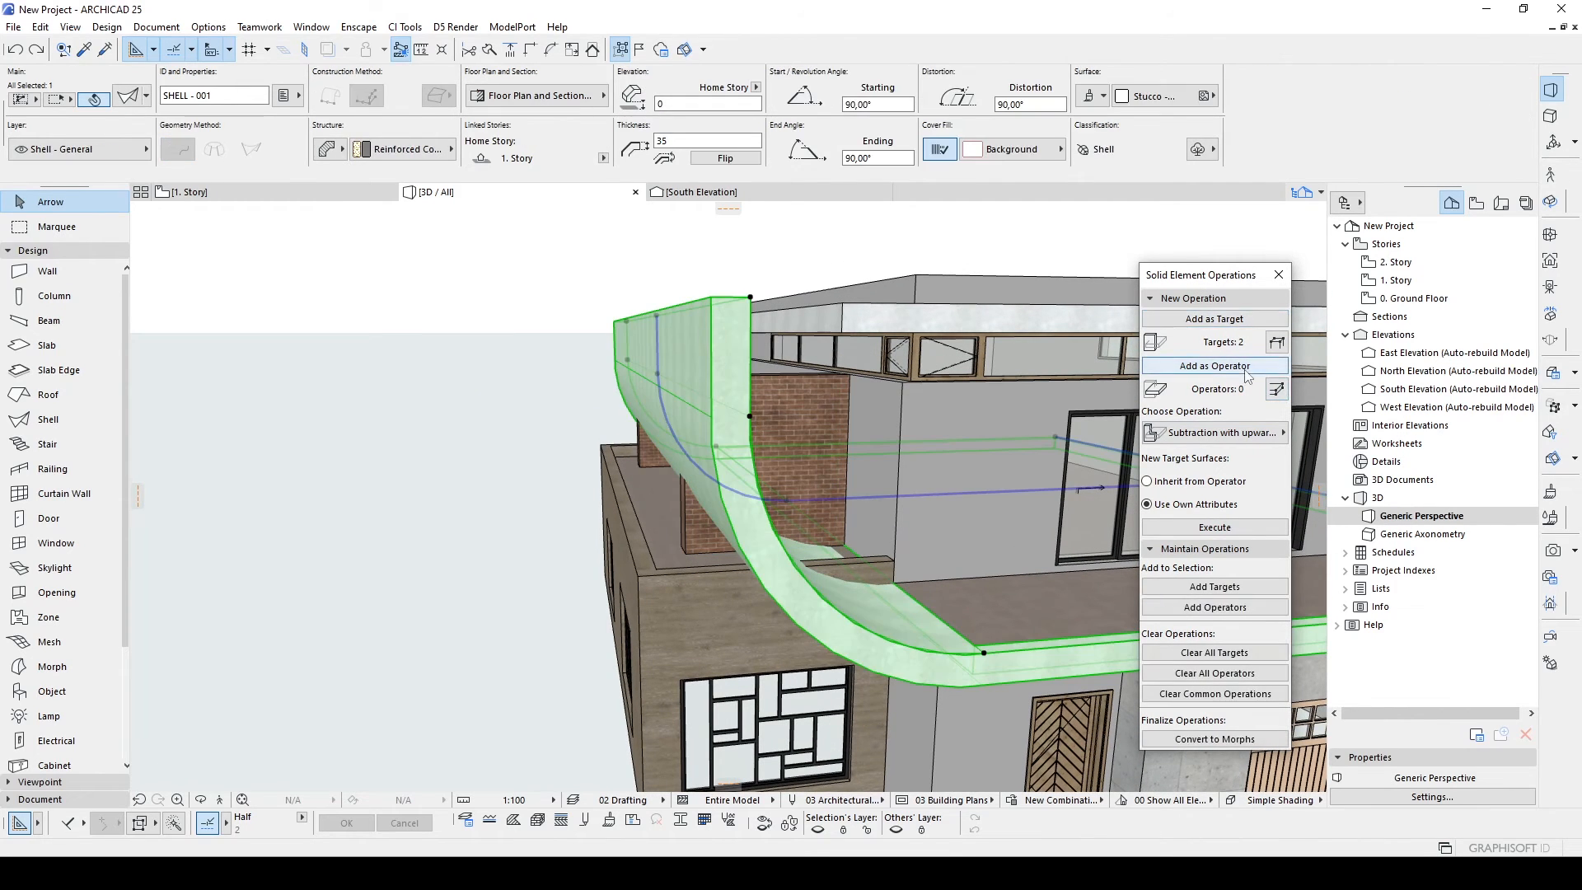
click(1216, 433)
click(1361, 476)
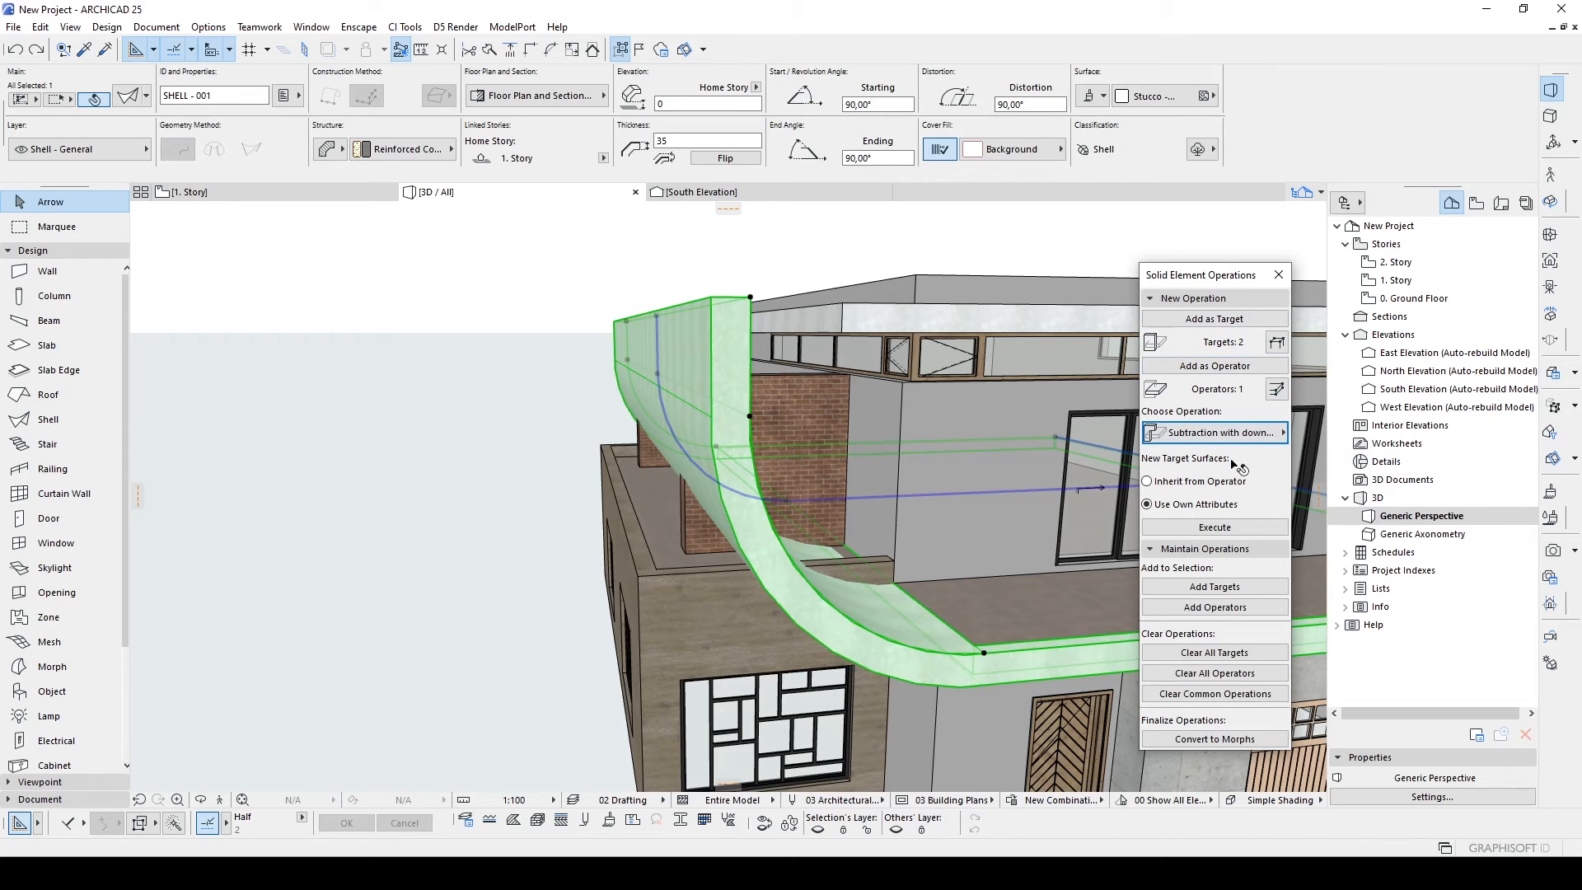
click(1212, 527)
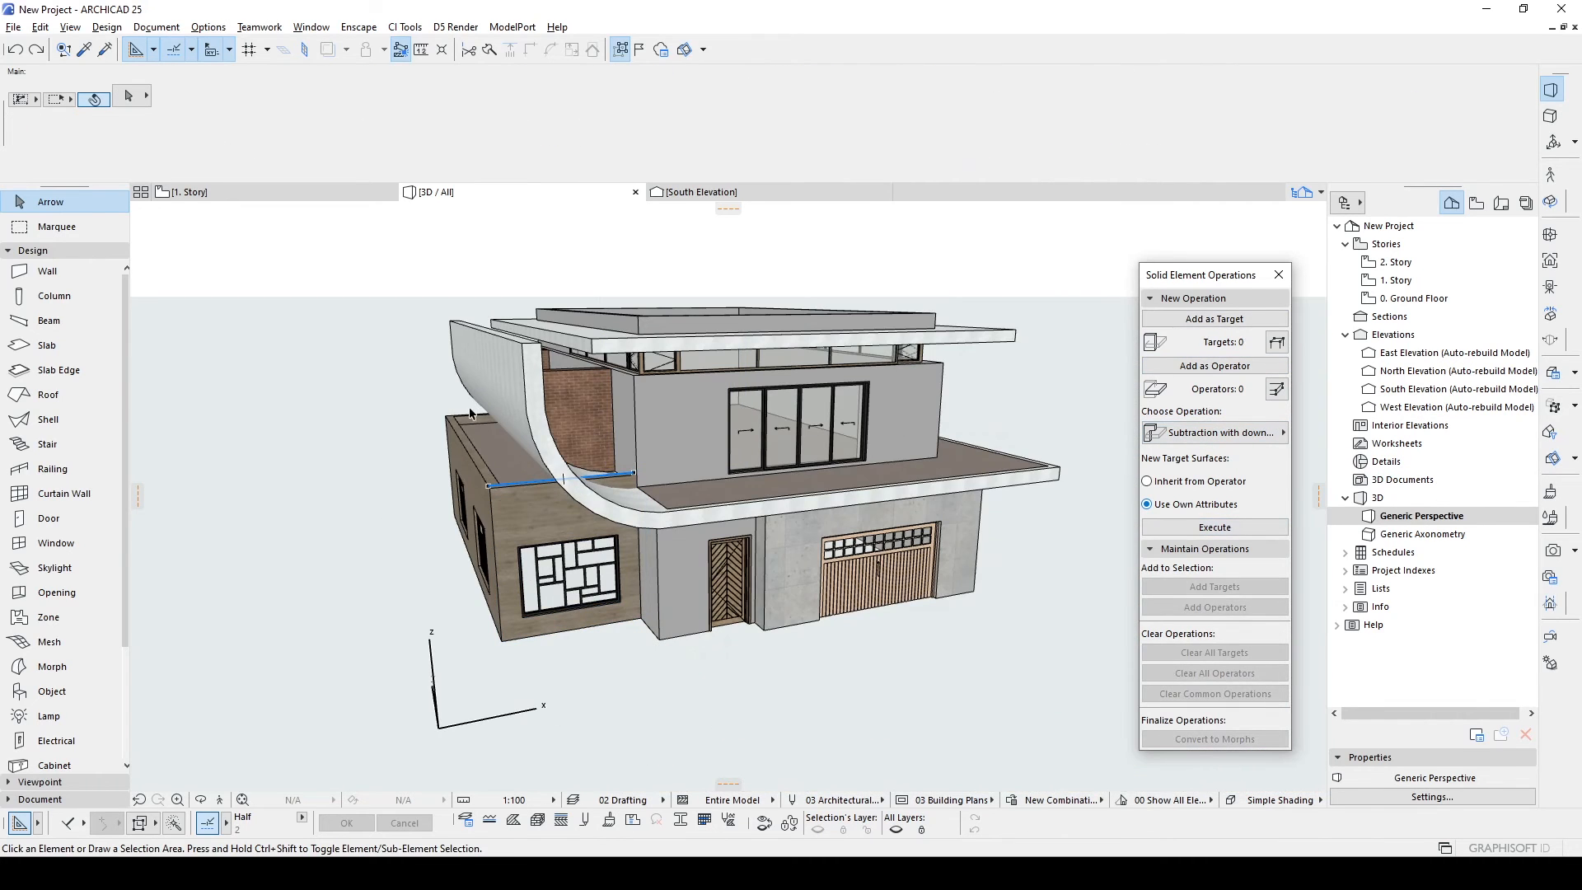
On the first-storey plan, draw three connected walls 15 thick around the west terrace, starting and ending at the house's west wall.
middle_drag(453, 431, 488, 445)
shift+middle_drag(488, 445, 547, 484)
middle_drag(403, 485, 514, 468)
click(47, 271)
double_click(1395, 281)
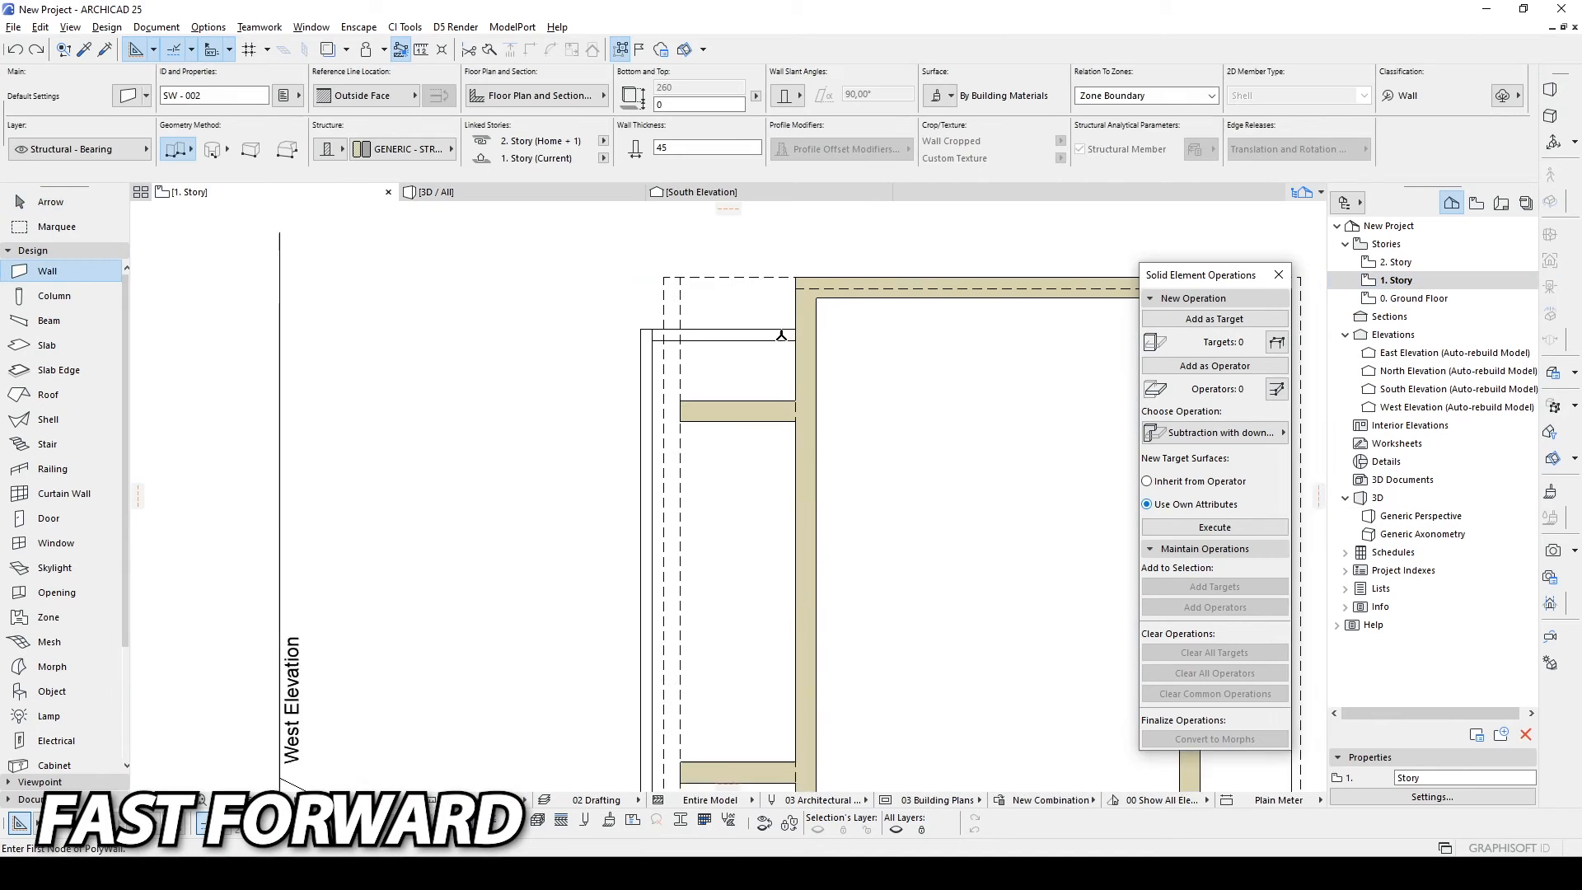
scroll(783, 334, up, 1)
click(795, 341)
double_click(705, 148)
text(15)
middle_drag(666, 569, 680, 252)
click(660, 557)
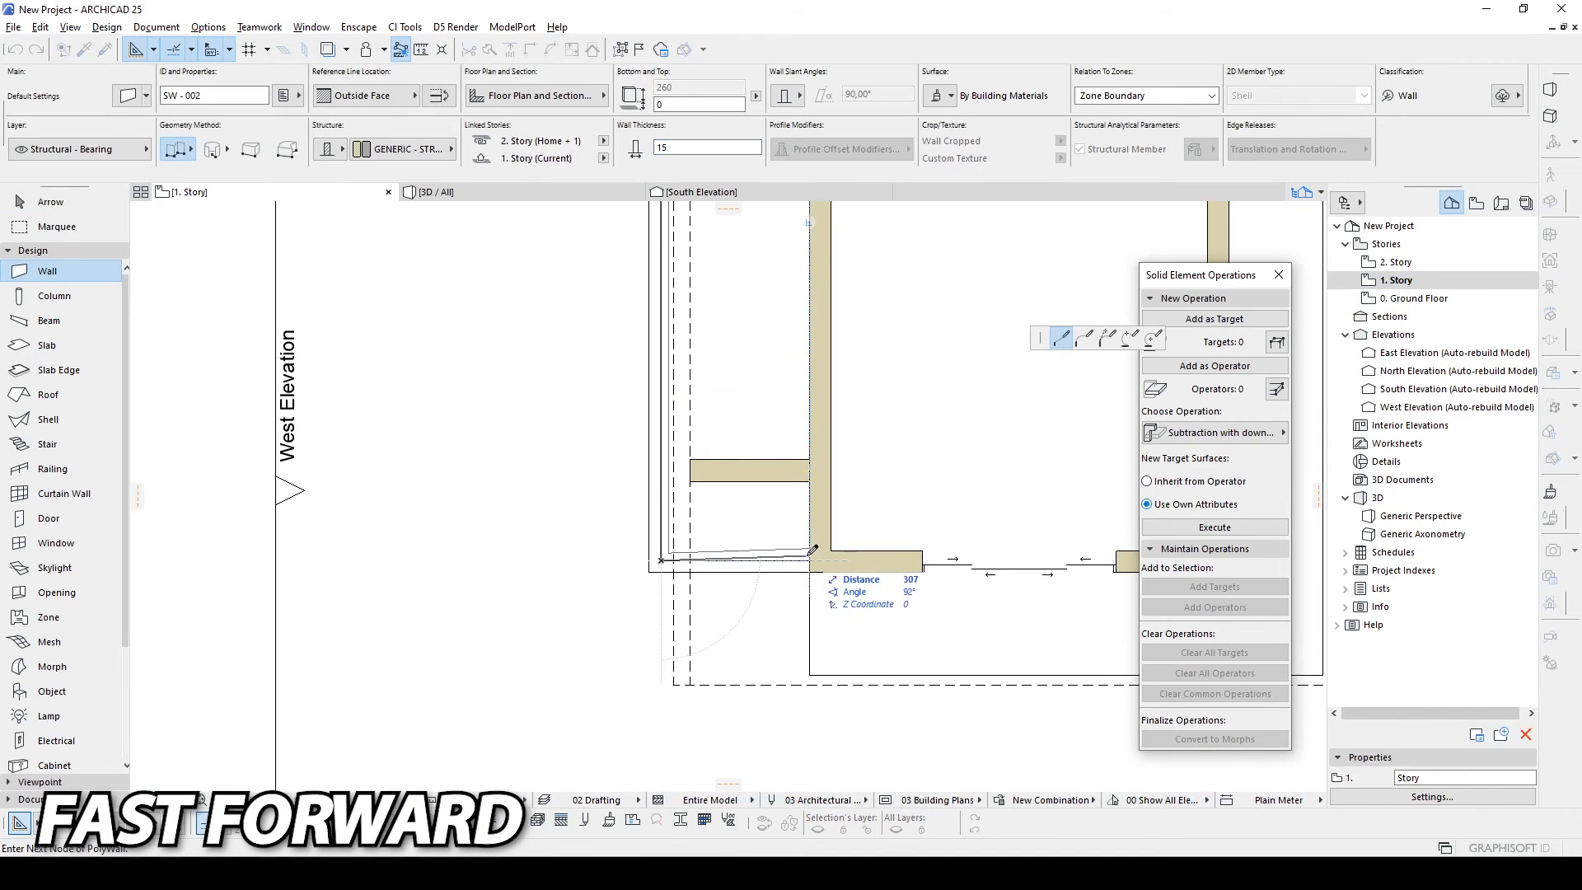
double_click(809, 556)
key(Escape)
Move the new west terrace wall 5 inward from the slab's edge line.
click(664, 505)
middle_drag(665, 507, 651, 770)
click(645, 287)
click(632, 286)
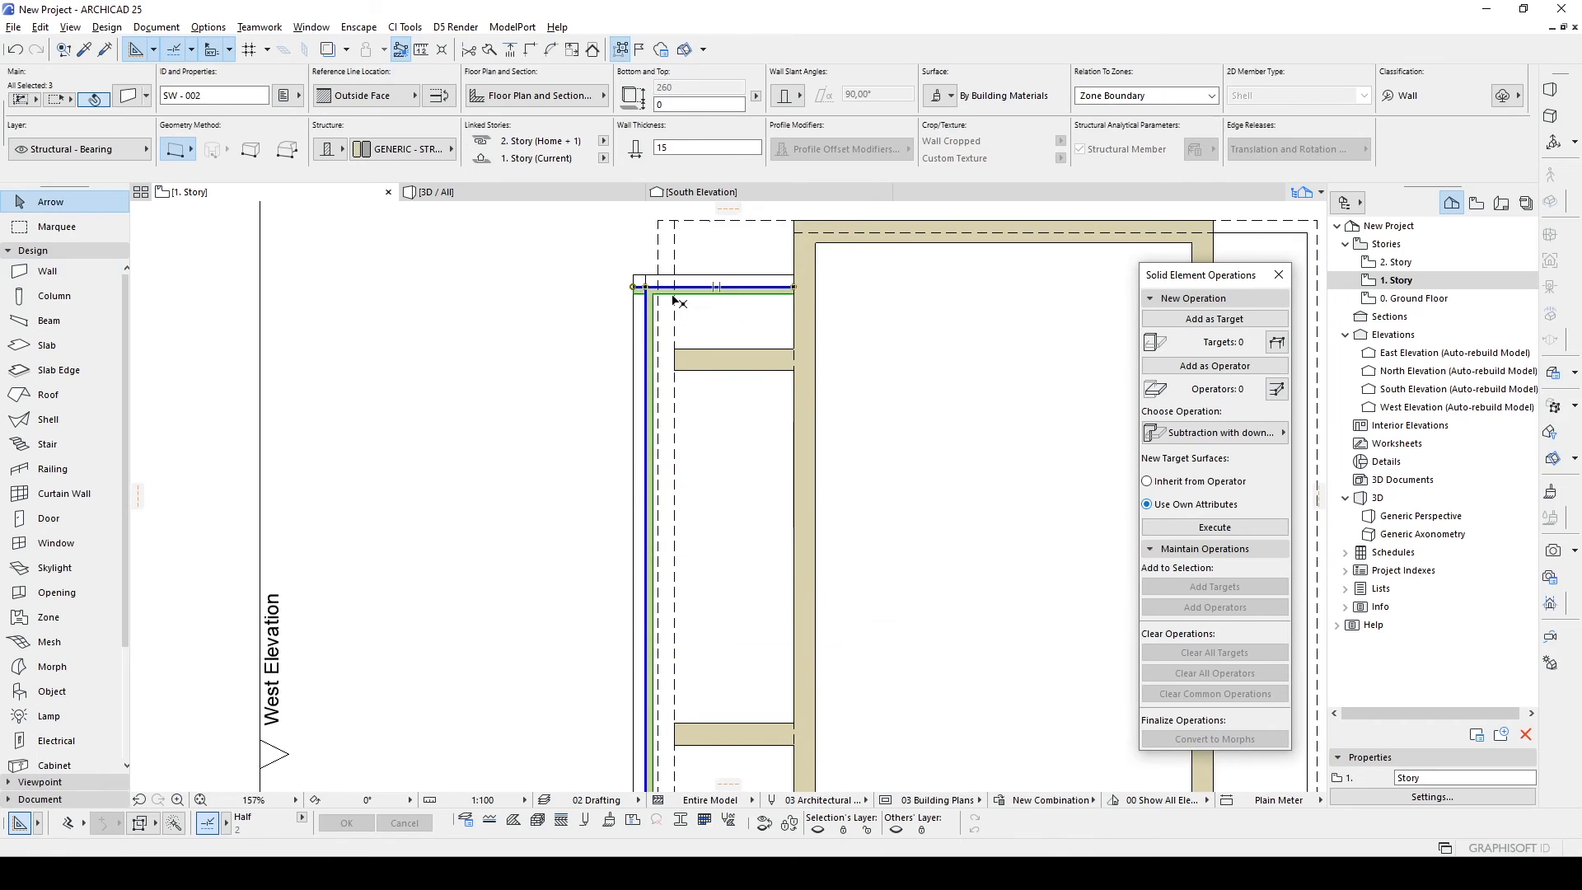
scroll(642, 298, up, 4)
click(655, 292)
key(ctrl+d)
text(5)
key(Return)
Move the north and south terrace walls 5 inward as well.
click(748, 290)
key(ctrl+d)
text(5)
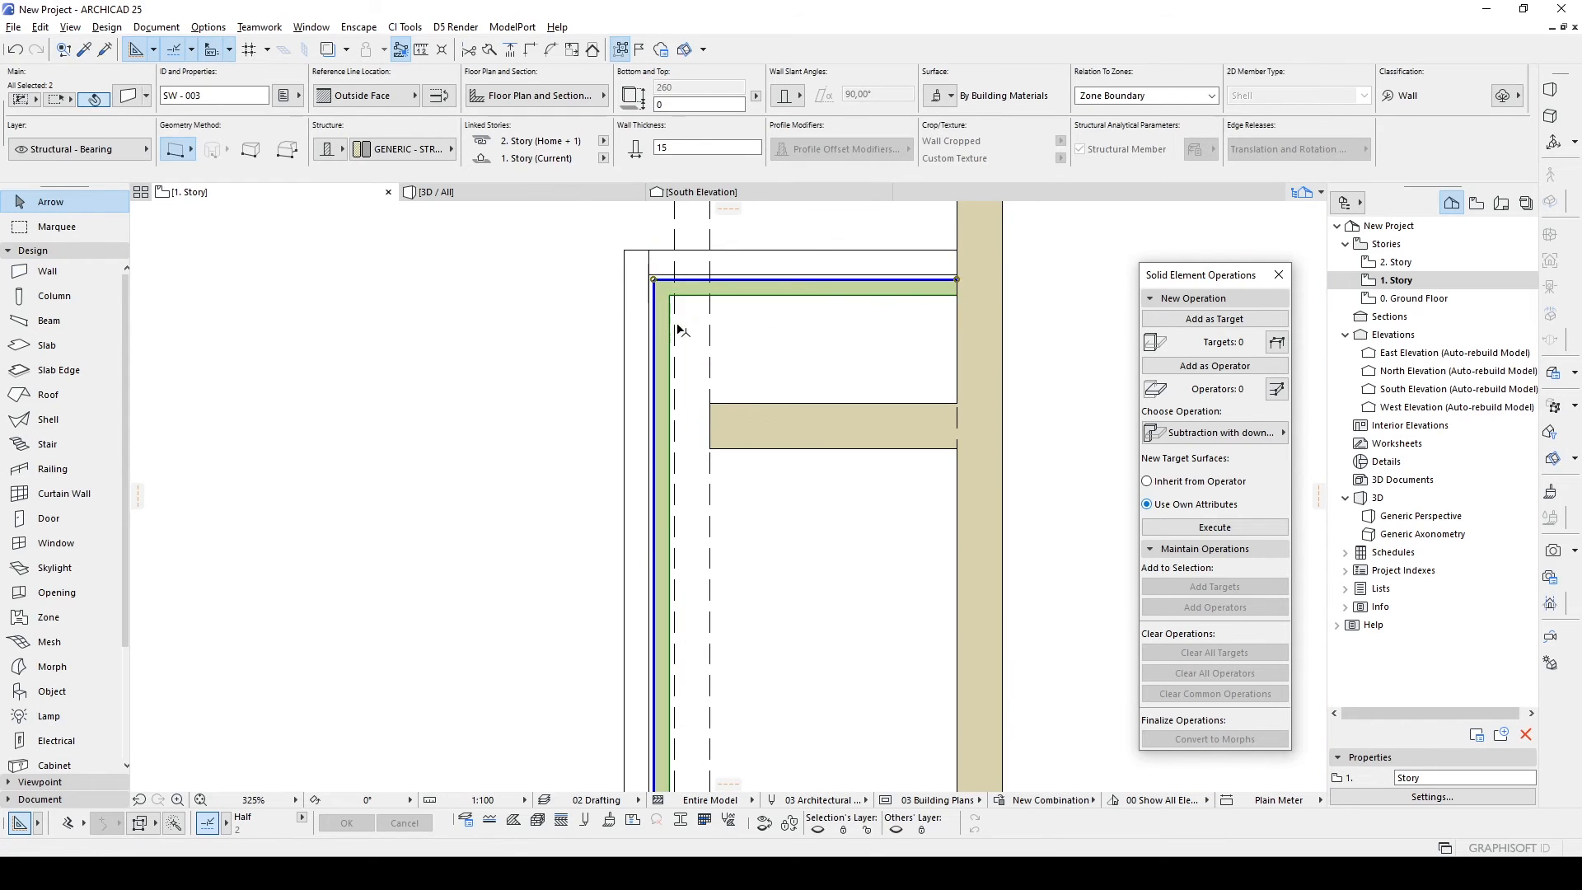
scroll(681, 330, down, 4)
click(749, 667)
key(ctrl+d)
click(749, 665)
text(5)
key(Return)
In the 3D view, set the three terrace walls' top link to Not Linked and their height to 50.
key(F3)
shift+middle_drag(745, 503, 720, 406)
shift+click(720, 404)
key(ctrl+t)
click(690, 129)
click(691, 174)
double_click(717, 209)
text(50)
key(Return)
Set the height of the three terrace walls to 60.
shift+middle_drag(960, 350, 871, 339)
double_click(665, 88)
text(60)
key(Return)
Override all surfaces of the three terrace walls with a light tan finish.
click(940, 95)
click(1156, 162)
click(1052, 162)
click(752, 502)
shift+middle_drag(392, 449, 306, 445)
key(Escape)
click(15, 50)
click(36, 49)
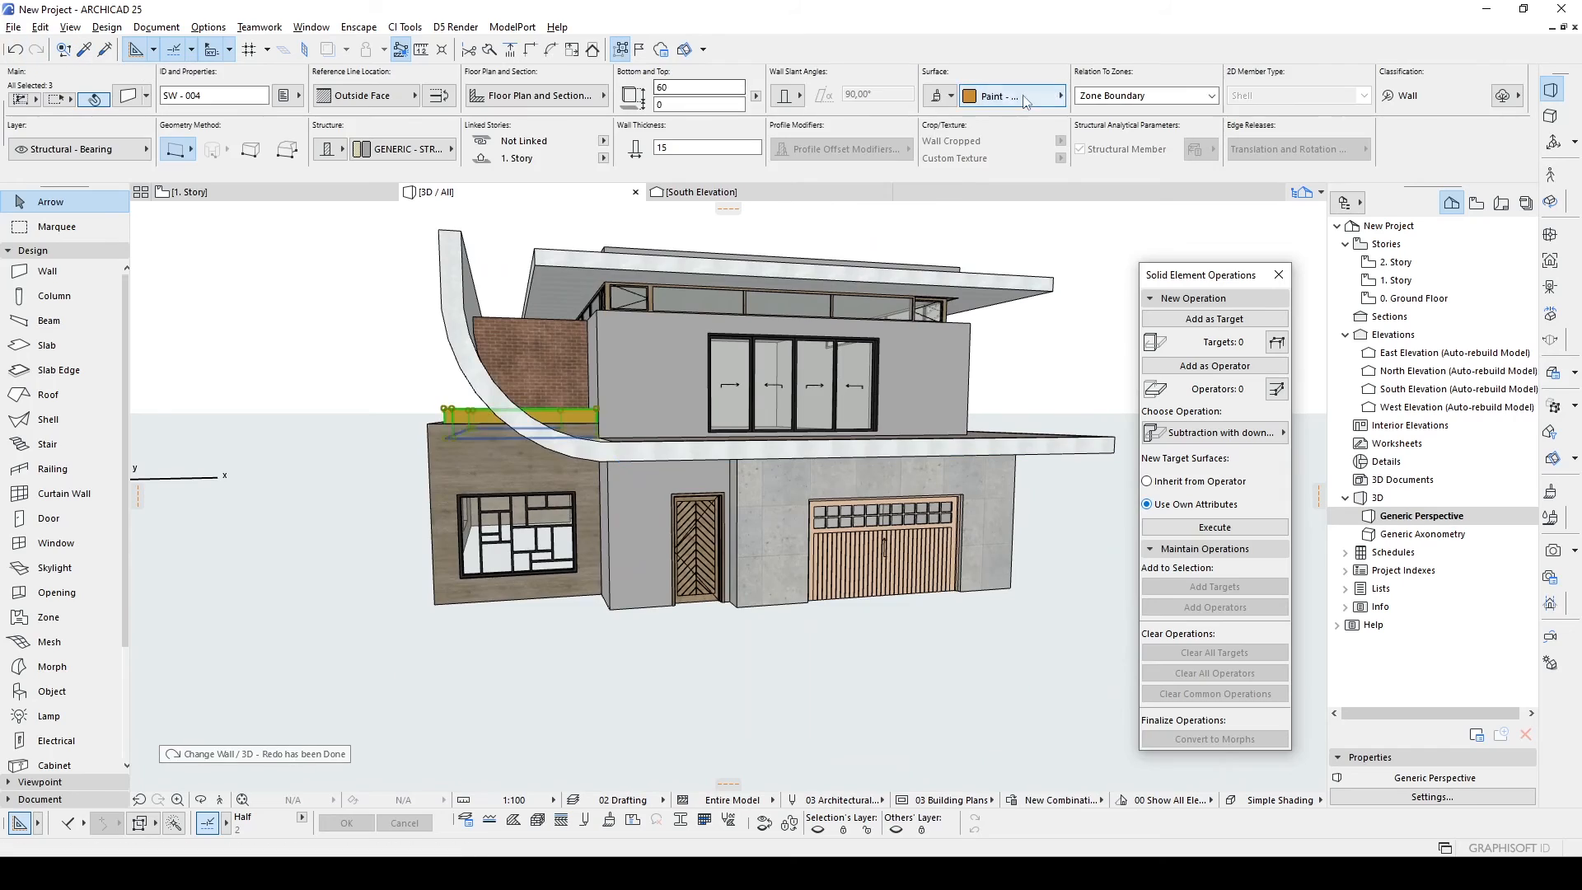
click(1024, 101)
click(710, 467)
key(Escape)
Copy the terrace slab inside the tan walls and place the copy 55 higher.
shift+middle_drag(486, 363, 582, 371)
scroll(448, 384, up, 4)
click(449, 397)
key(ctrl+shift+d)
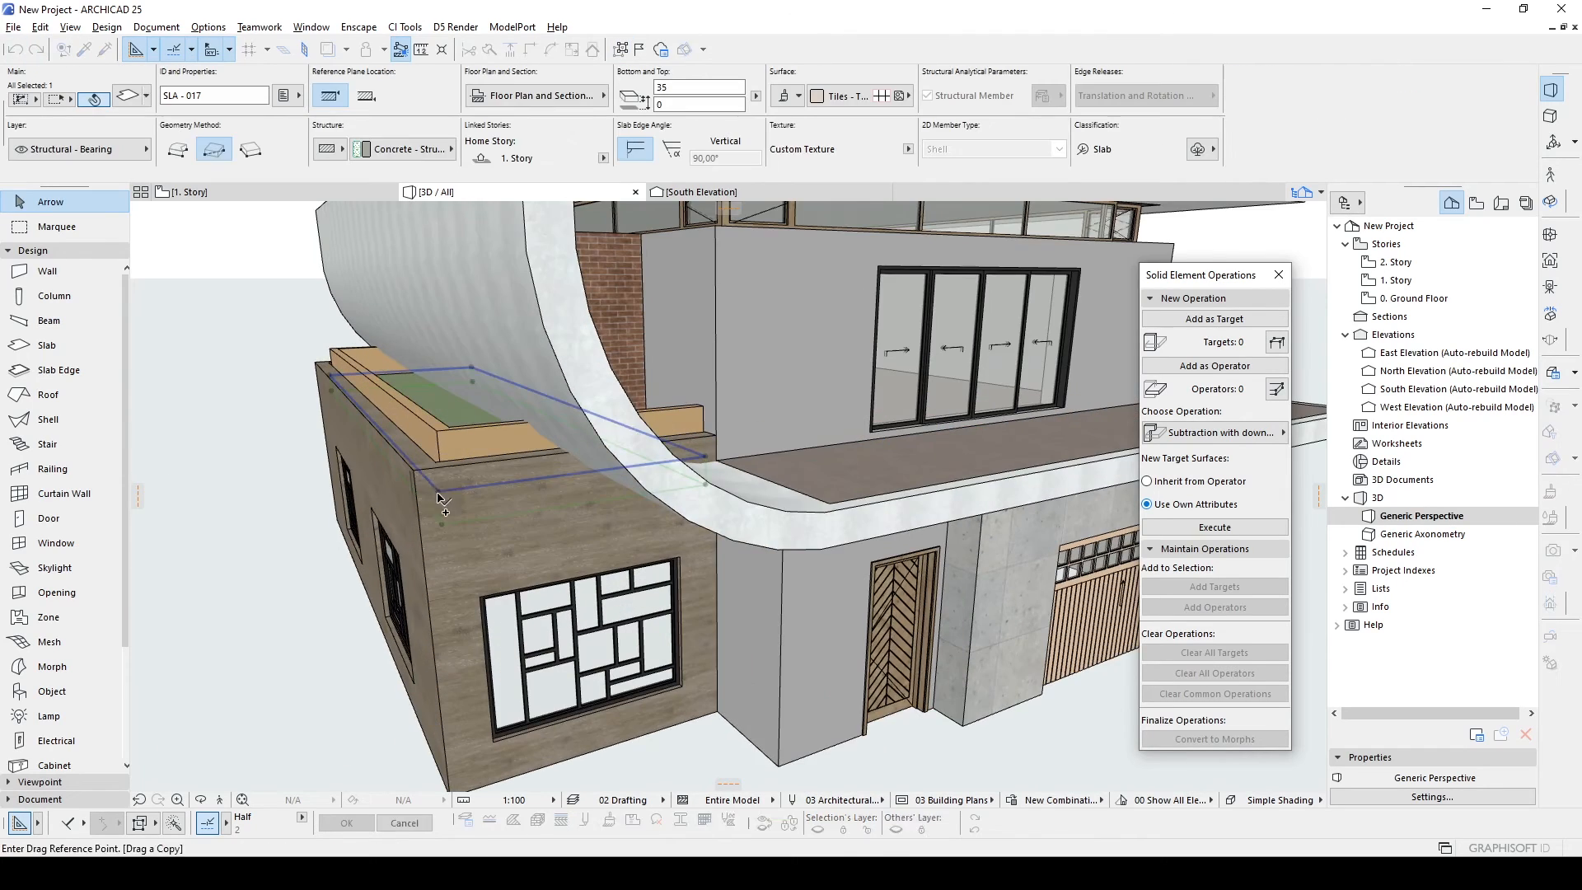
click(438, 491)
text(55)
key(Return)
shift+middle_drag(435, 445, 441, 486)
Adjust the edges of the raised slab copy to fit inside the tan planter walls.
click(408, 433)
drag(460, 534, 1040, 349)
click(450, 471)
click(475, 478)
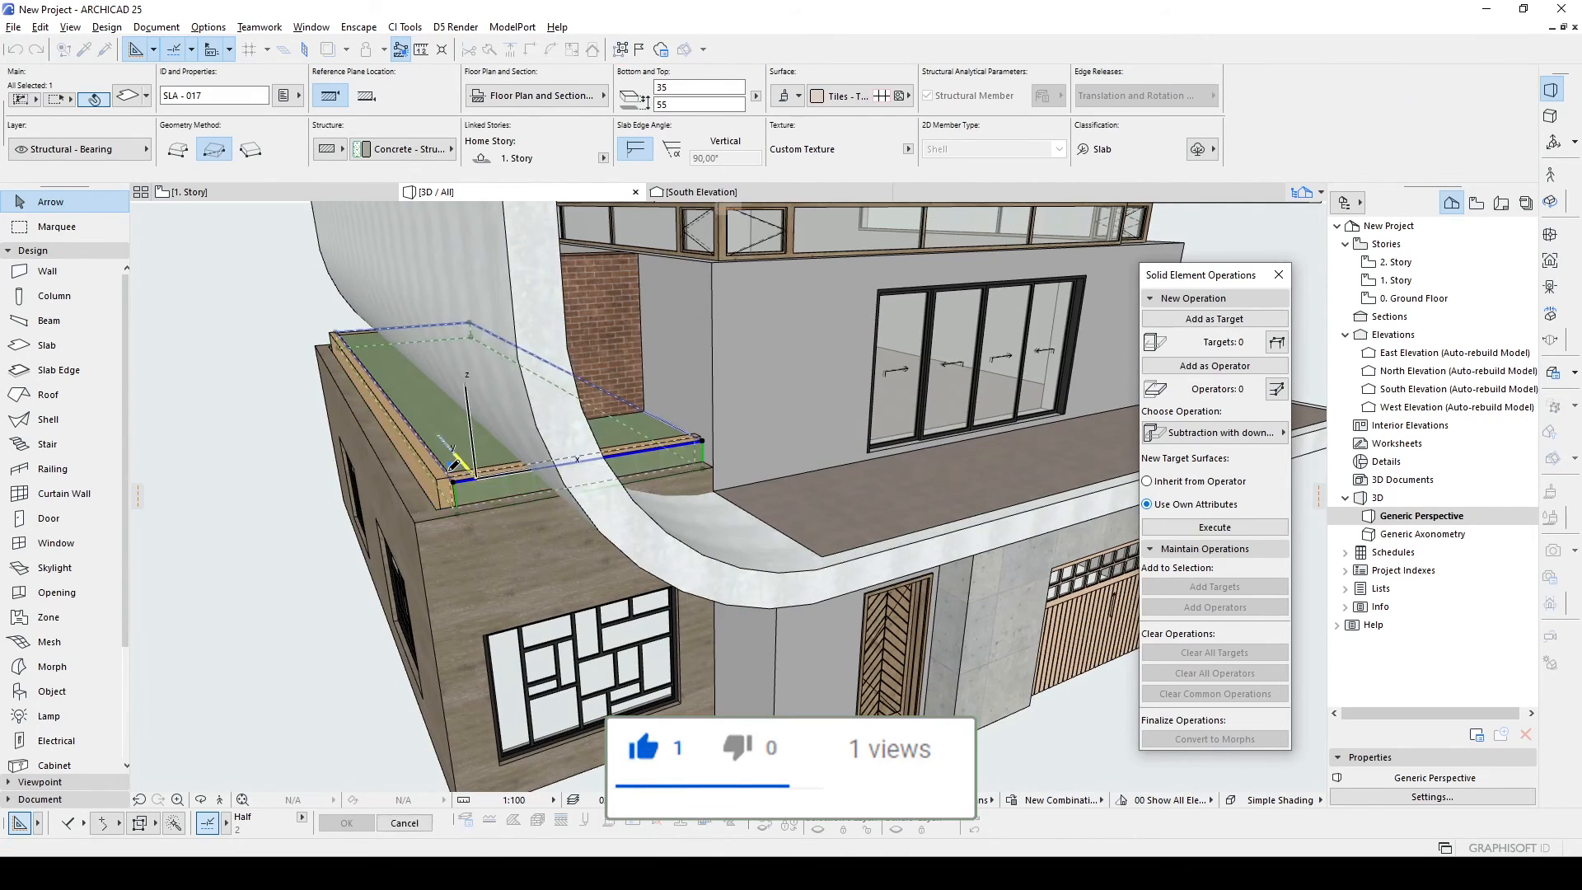
click(450, 471)
shift+middle_drag(452, 468, 593, 431)
click(593, 431)
Change the raised planter slab's surface to a brown, soil-like finish.
click(849, 95)
click(968, 480)
key(Escape)
scroll(844, 503, down, 4)
mouse_move(967, 486)
shift+middle_down()
mouse_move(844, 503)
mouse_move(725, 561)
shift+middle_up()
scroll(396, 362, up, 5)
Draw a slab between the two brick walls and adjust it by 3.
click(47, 345)
click(373, 452)
click(519, 351)
mouse_move(461, 428)
shift+middle_down()
mouse_move(482, 396)
mouse_move(516, 409)
shift+middle_up()
click(497, 395)
text(3)
key(Return)
click(516, 409)
scroll(516, 409, down, 5)
key(Escape)
Choose the Grass Model 25 object and place it on the planter soil in front of the front brick wall.
double_click(69, 692)
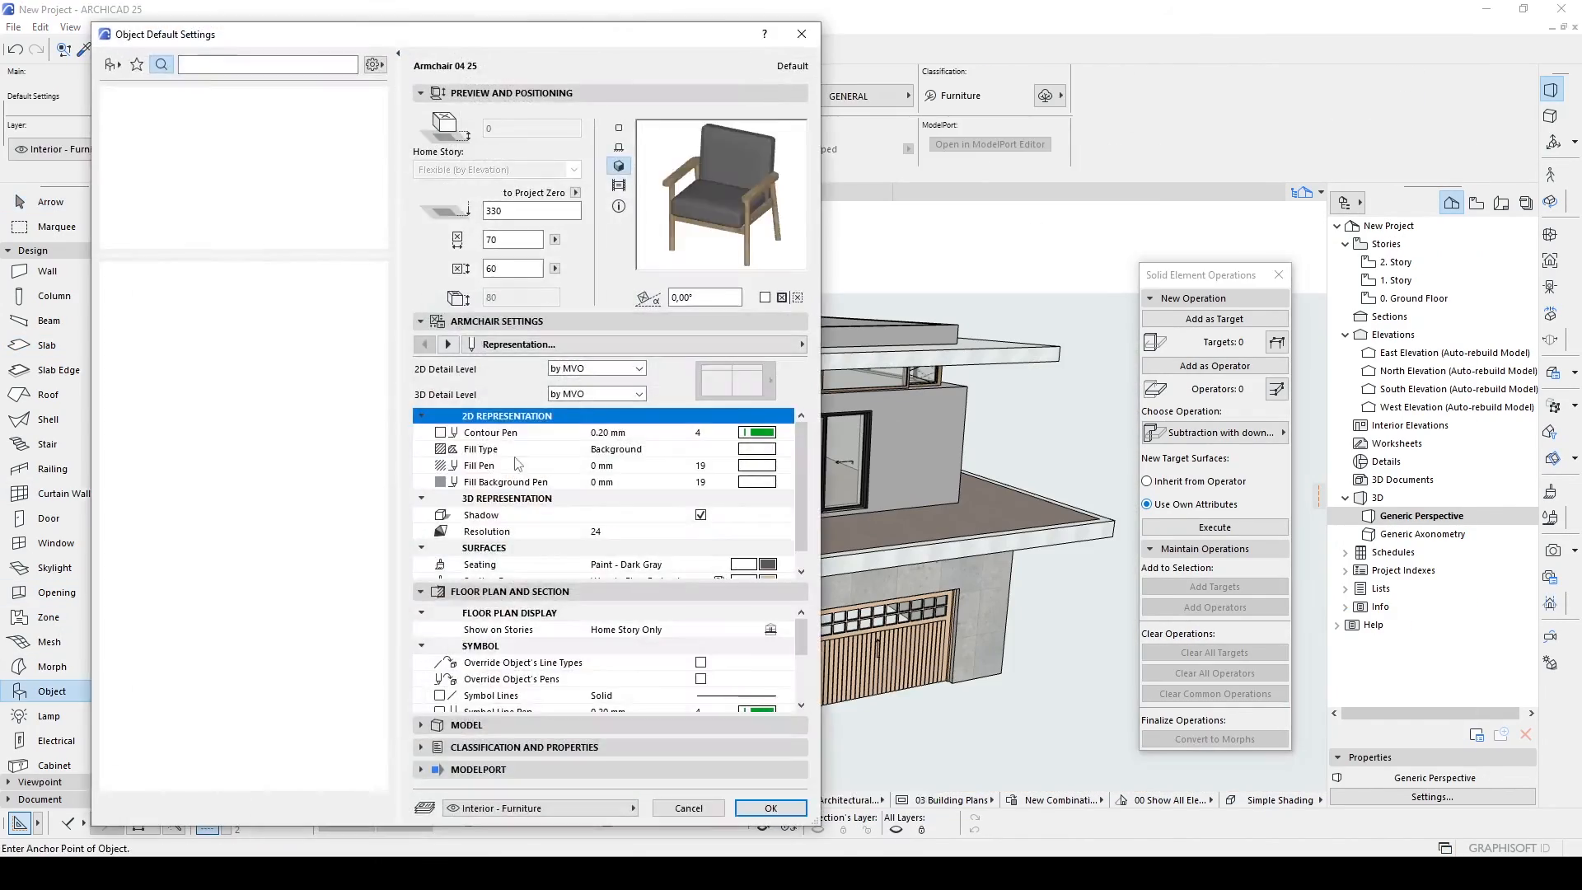
scroll(206, 177, down, 5)
double_click(204, 169)
double_click(206, 188)
click(223, 191)
click(335, 307)
click(770, 808)
scroll(527, 412, up, 5)
click(534, 548)
key(Escape)
Set the grass plant's height to 60 with its width and depth scaled in proportion.
click(534, 544)
key(ctrl+t)
key(Return)
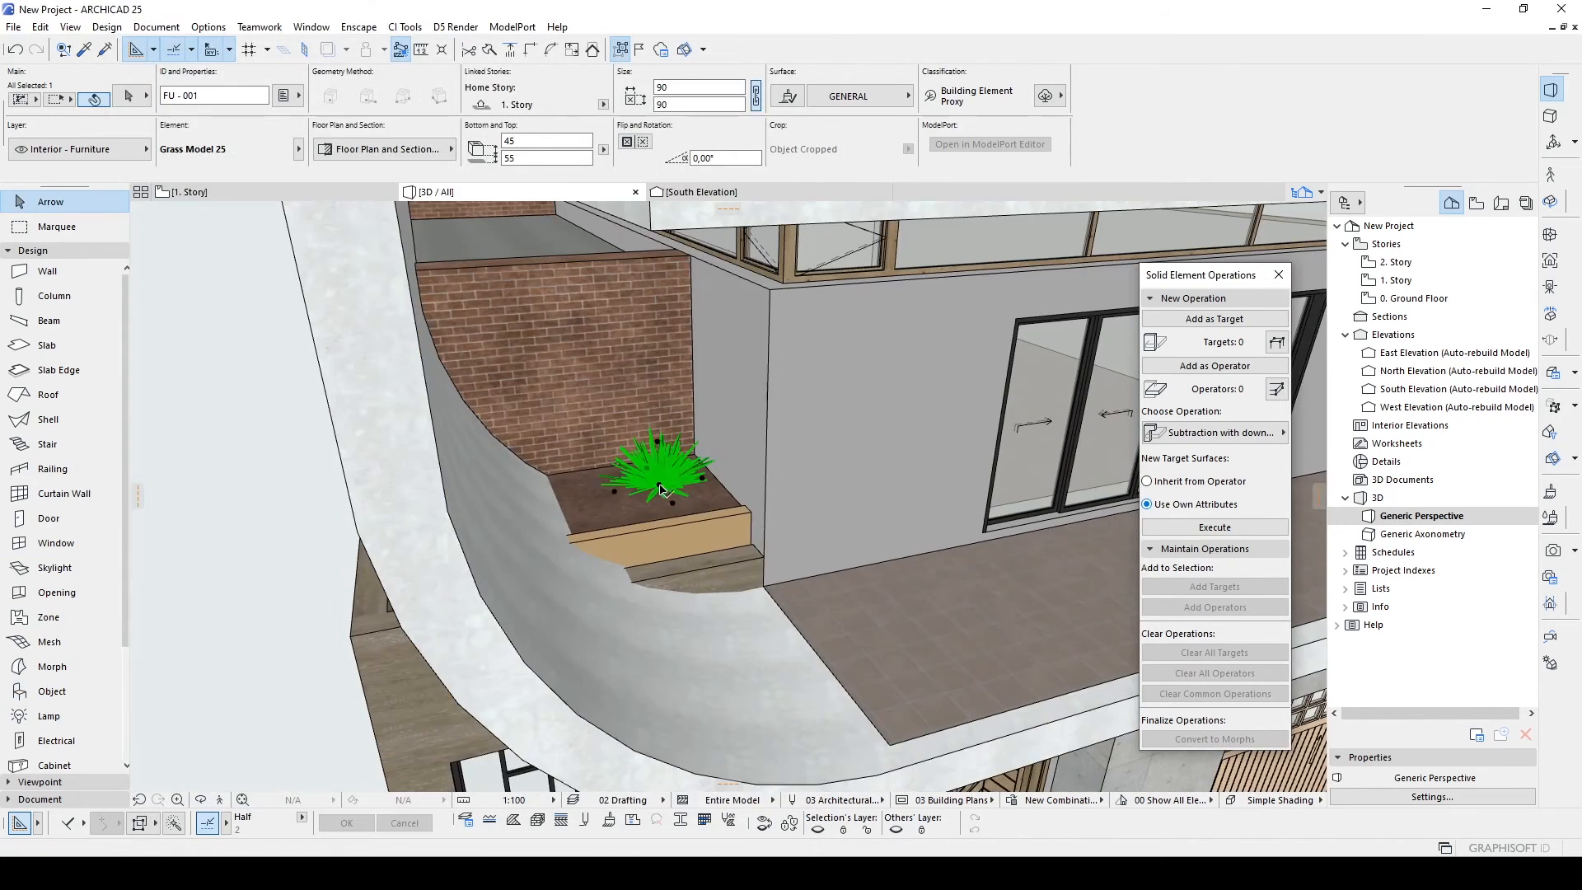
key(ctrl+t)
double_click(509, 297)
text(60)
key(Return)
In the floor plan, arrange two grass plants side by side in the planter in front of the front brick wall.
key(F2)
scroll(754, 544, up, 4)
key(ctrl+d)
click(753, 542)
click(646, 542)
scroll(646, 541, down, 4)
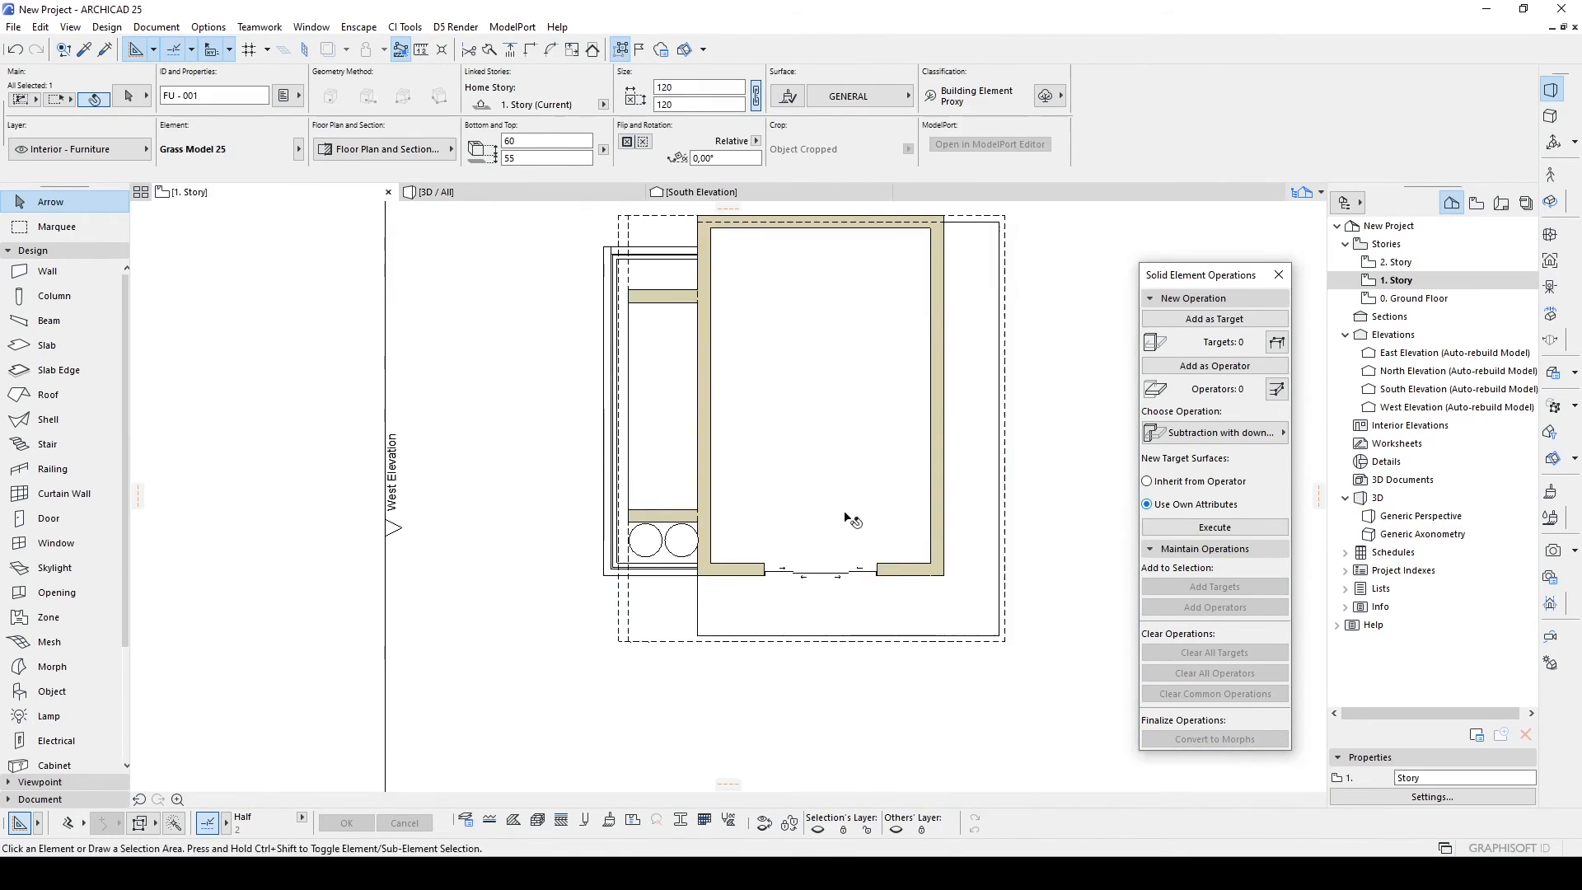
Multiply the grass plant northwards along the planter's narrow west strip in the floor plan.
scroll(609, 553, up, 6)
key(ctrl+d)
click(841, 473)
click(745, 495)
key(ctrl+u)
key(Return)
click(739, 493)
scroll(735, 560, down, 4)
middle_drag(736, 326, 735, 736)
click(743, 401)
Return to the 3D view and drag a copy of the grass plant within the front part of the planter.
key(F3)
shift+middle_drag(567, 412, 767, 395)
scroll(767, 395, down, 4)
scroll(766, 412, up, 8)
key(ctrl+shift+d)
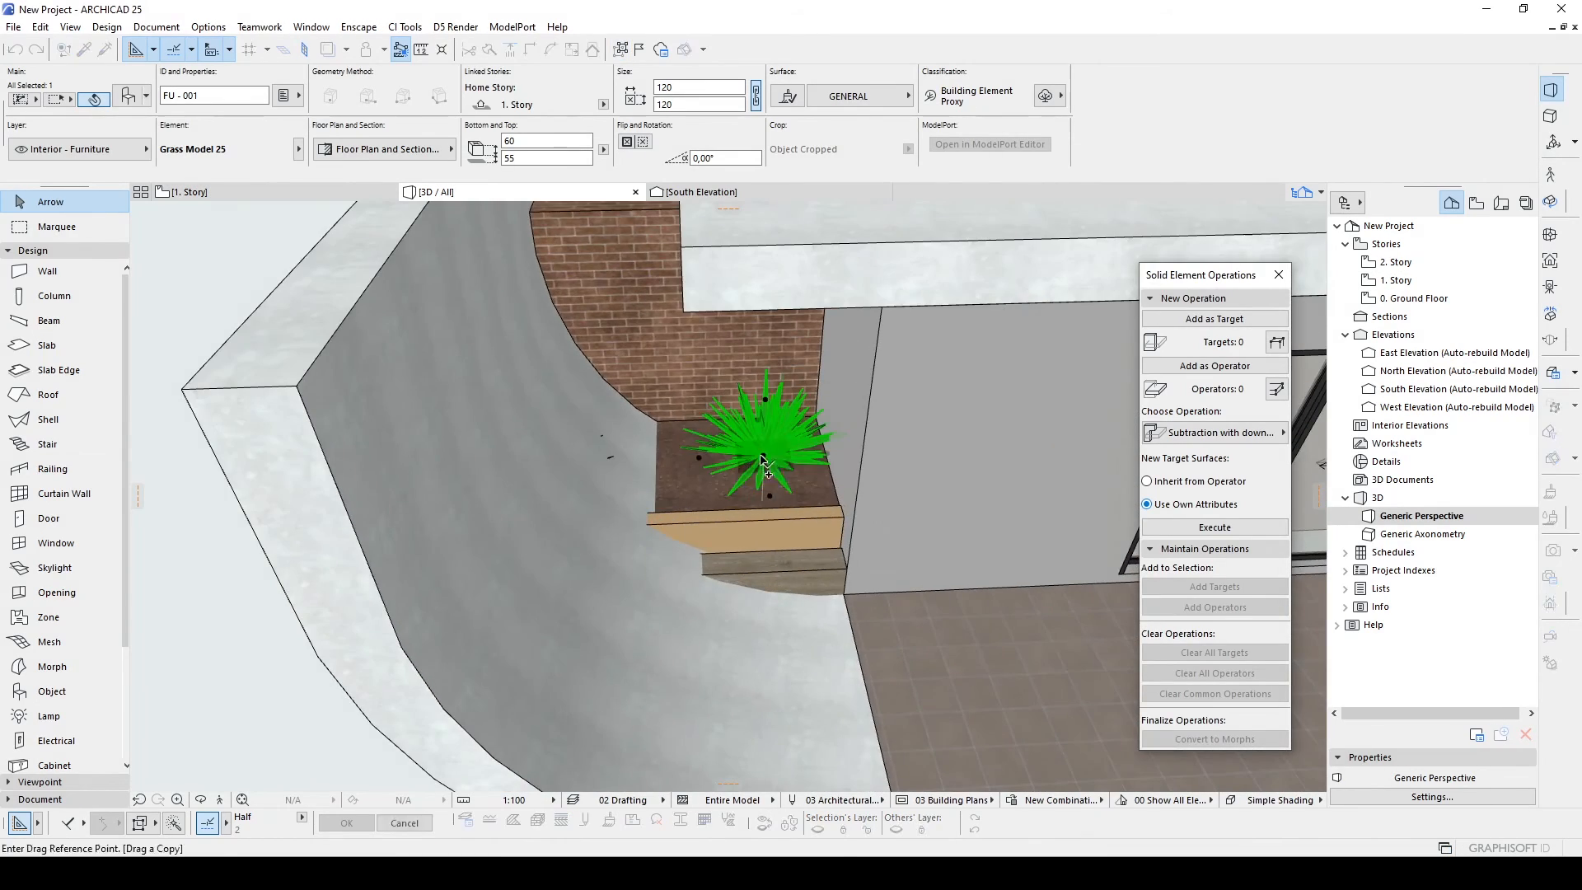
click(762, 457)
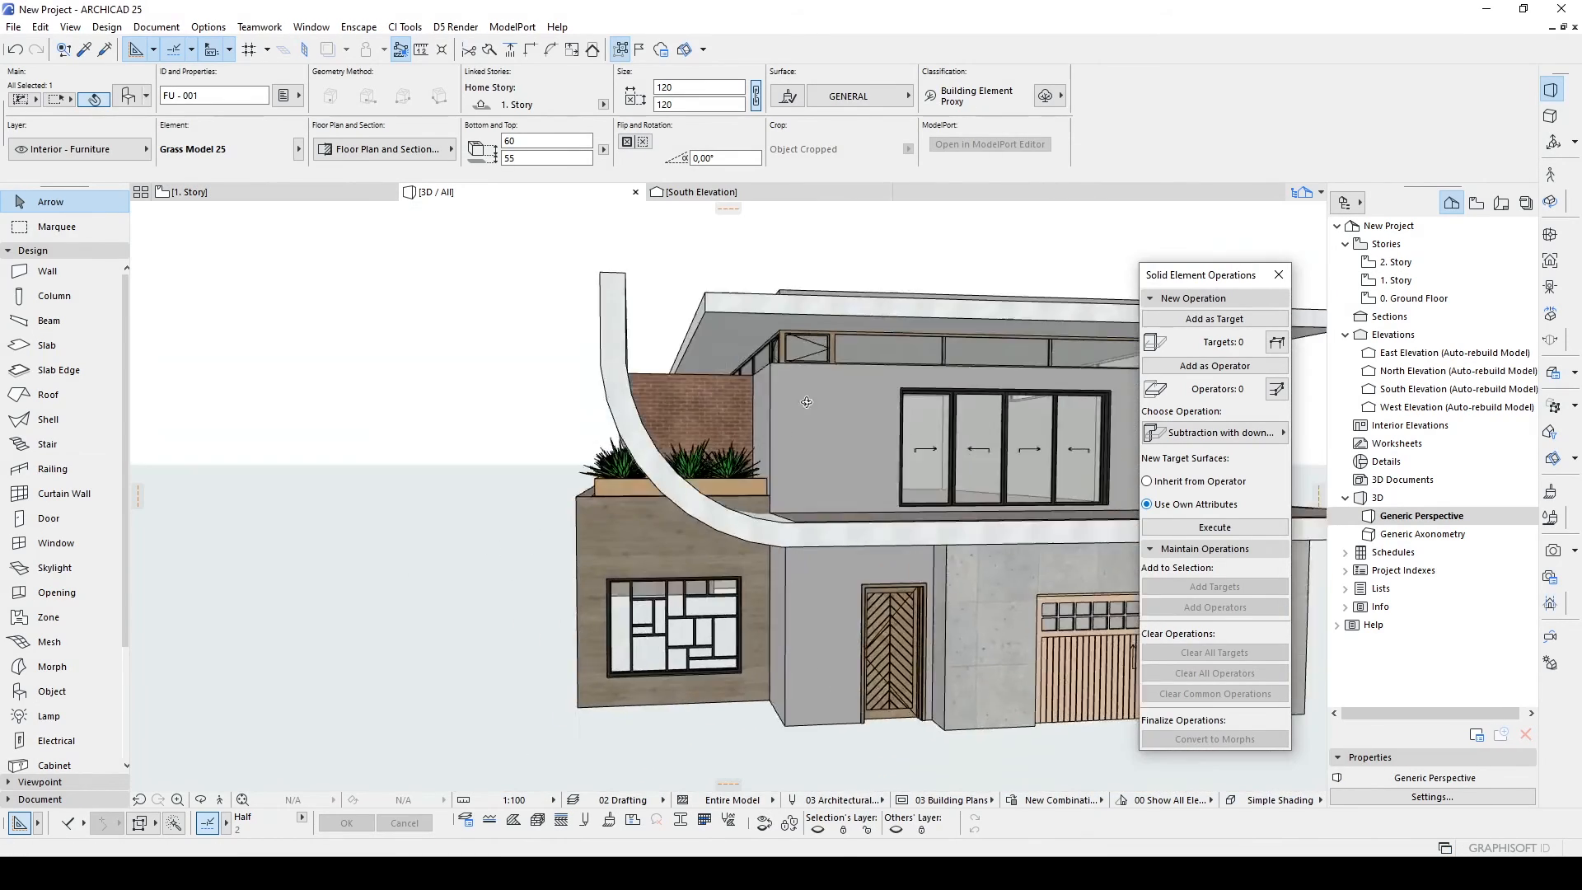
key(Escape)
scroll(749, 656, down, 4)
shift+middle_drag(748, 657, 591, 606)
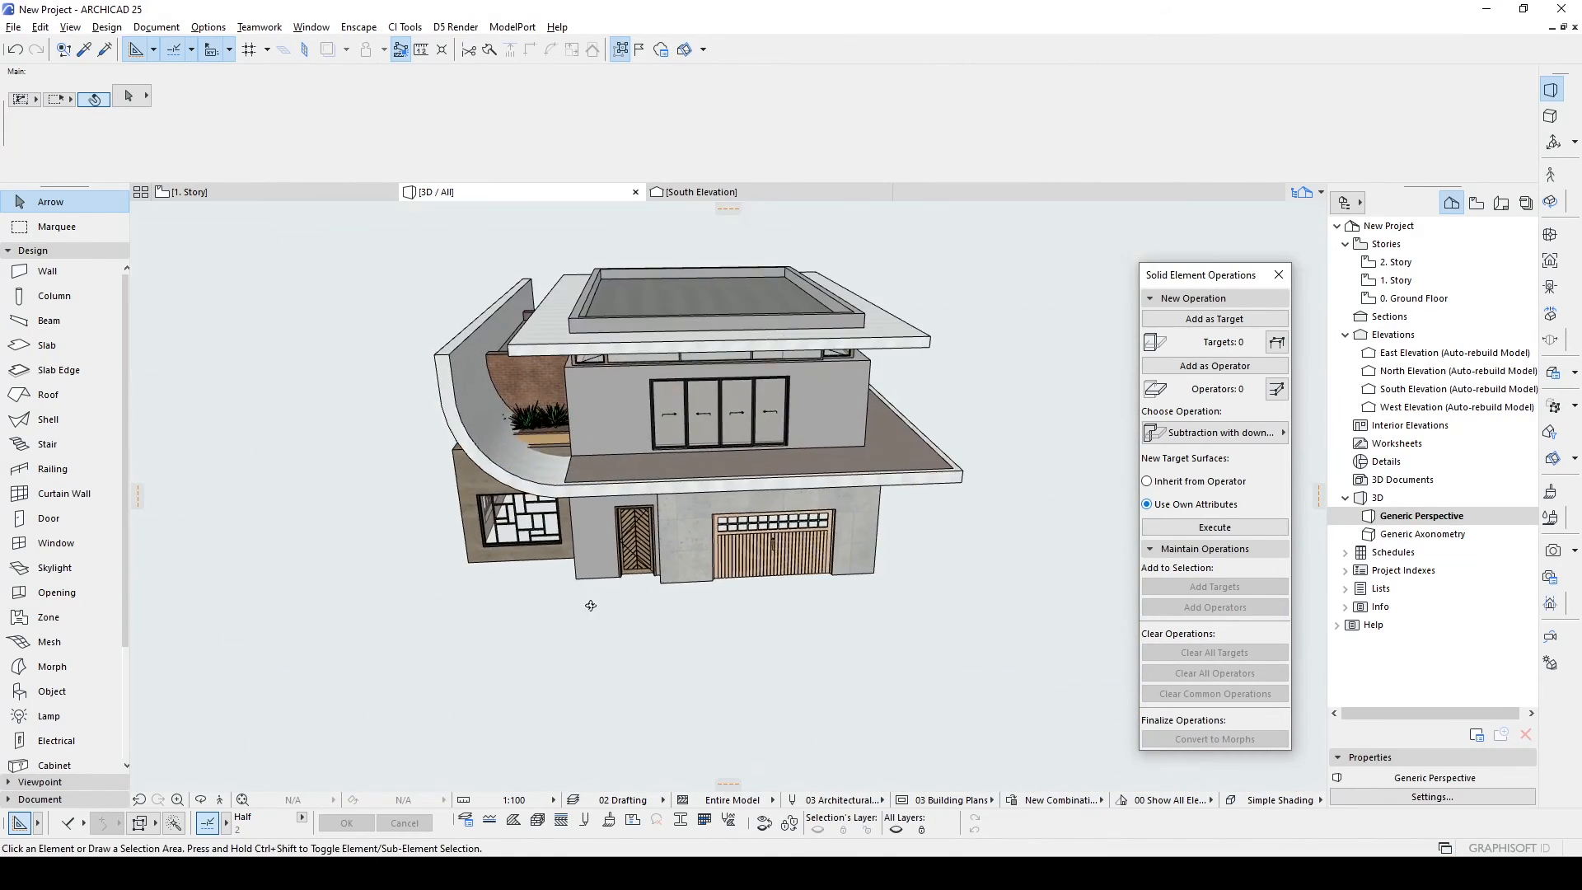
Load a glass railing favorite as the default settings for new railings.
click(53, 468)
click(129, 96)
click(590, 47)
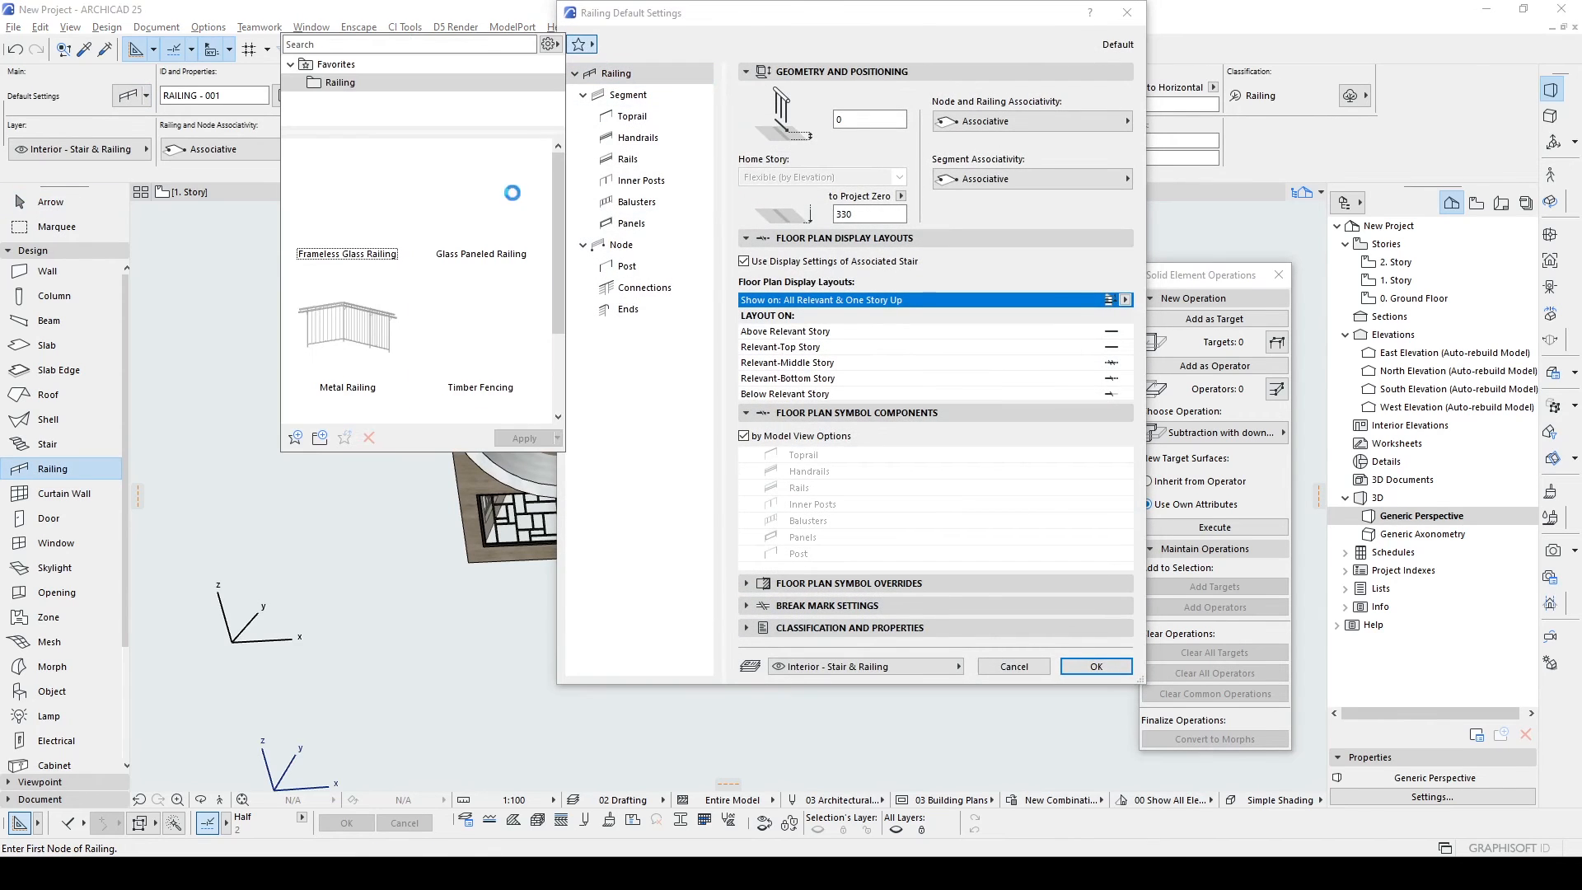
double_click(387, 221)
click(1102, 671)
Place the glass railing along the front and east edges of the first-floor terrace, starting beside the curved shell.
scroll(610, 469, up, 4)
click(533, 449)
click(519, 486)
click(1107, 467)
shift+middle_drag(870, 480, 947, 527)
double_click(930, 372)
scroll(742, 461, down, 4)
key(Escape)
In the floor plan, draw a large rectangular slab with a grass surface around the whole house.
click(48, 345)
click(190, 192)
scroll(657, 400, down, 5)
click(849, 98)
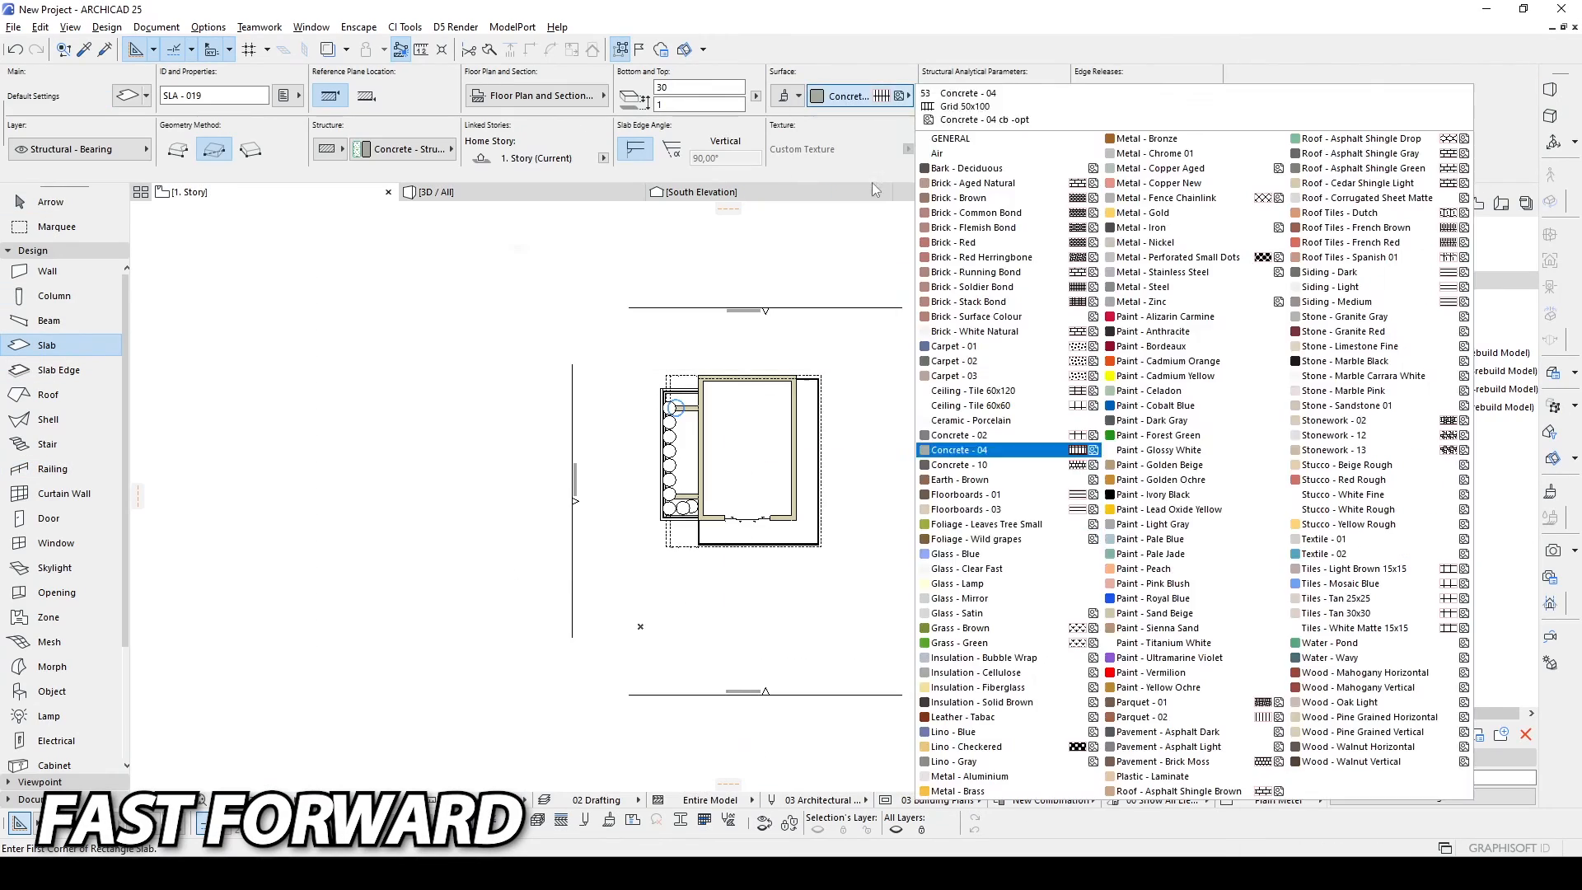
click(960, 628)
middle_drag(659, 428, 690, 433)
click(961, 673)
key(Escape)
scroll(769, 360, up, 3)
In the 3D view, set the grass slab's home story to 0. Ground Floor and cut the house footprint out of it.
click(436, 192)
click(881, 441)
click(604, 158)
click(663, 180)
shift+middle_drag(857, 363, 965, 462)
click(965, 462)
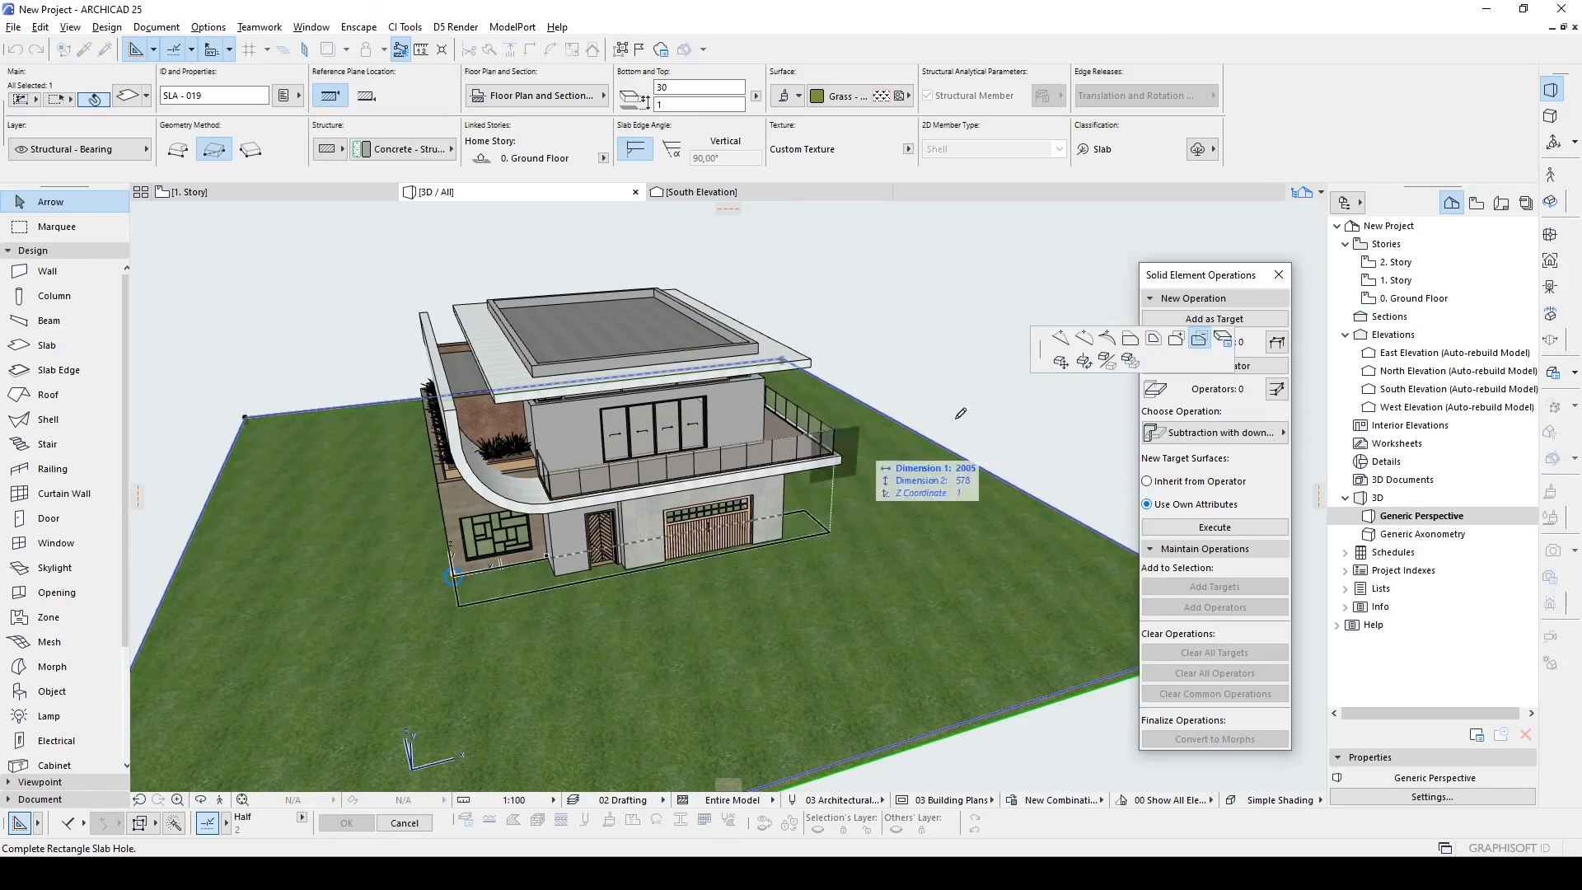
scroll(492, 587, up, 10)
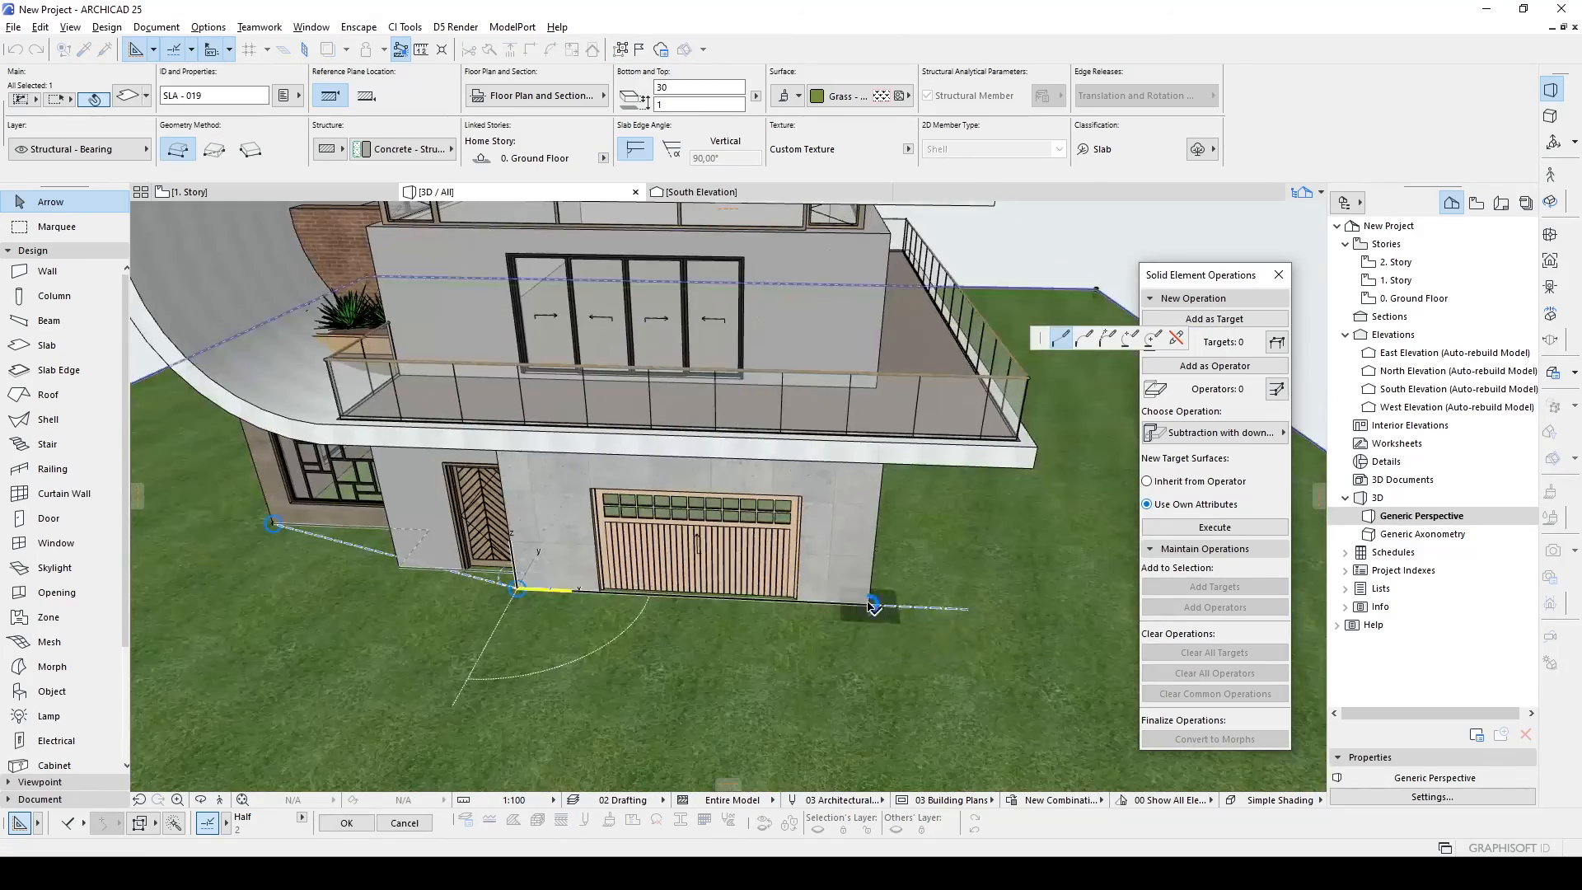
shift+middle_drag(931, 568, 635, 356)
click(646, 670)
Lay a grey driveway slab from the garage front to the edge of the grass.
click(47, 345)
key(Escape)
scroll(610, 610, up, 2)
click(635, 630)
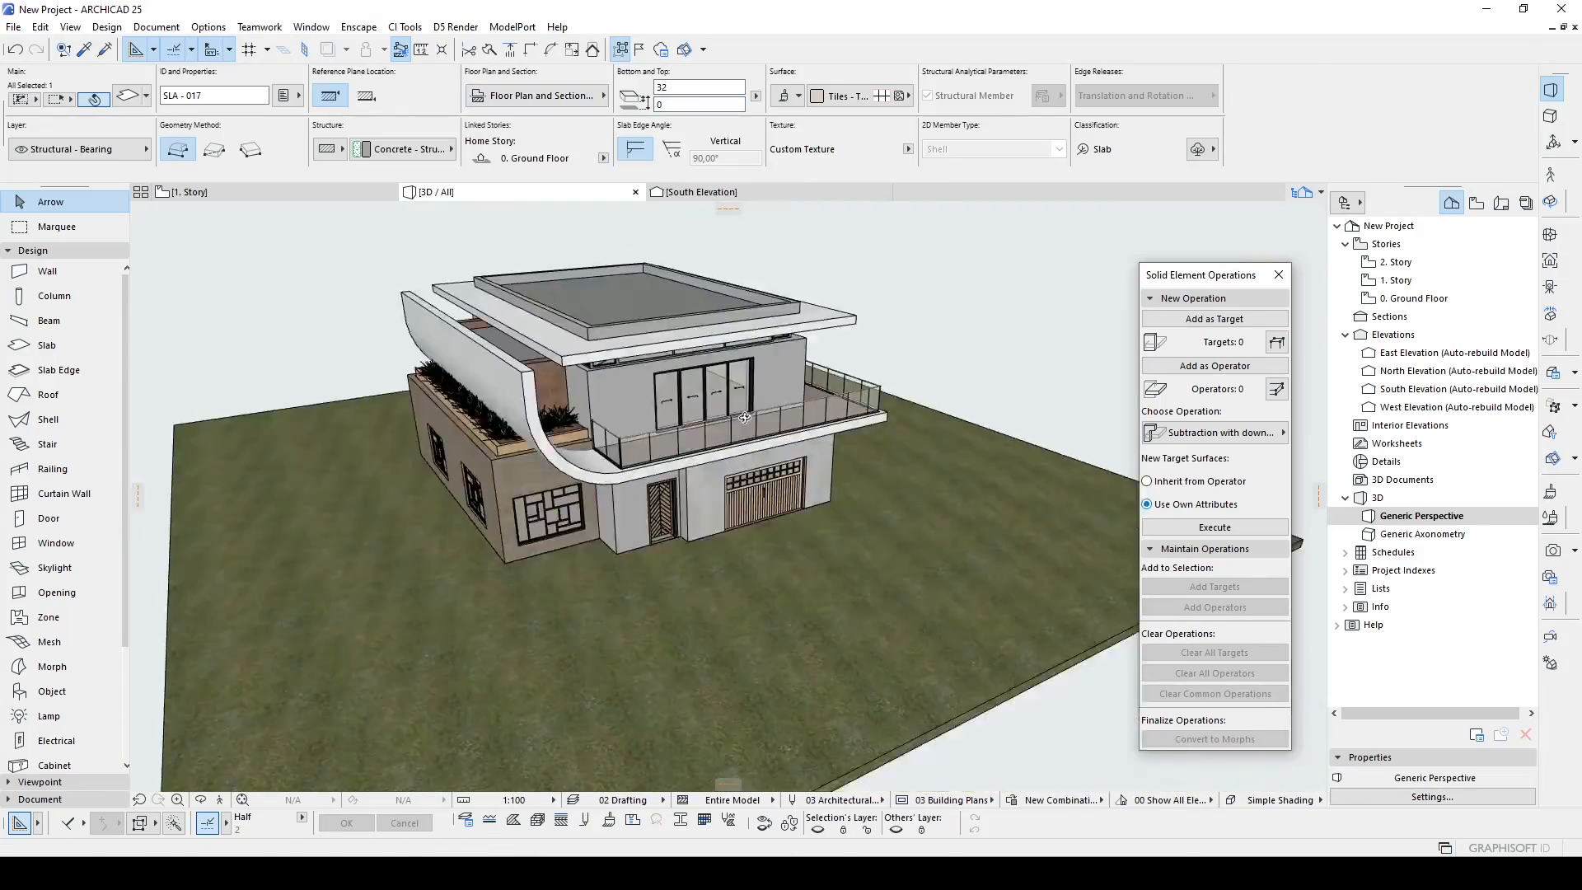
click(47, 345)
click(841, 95)
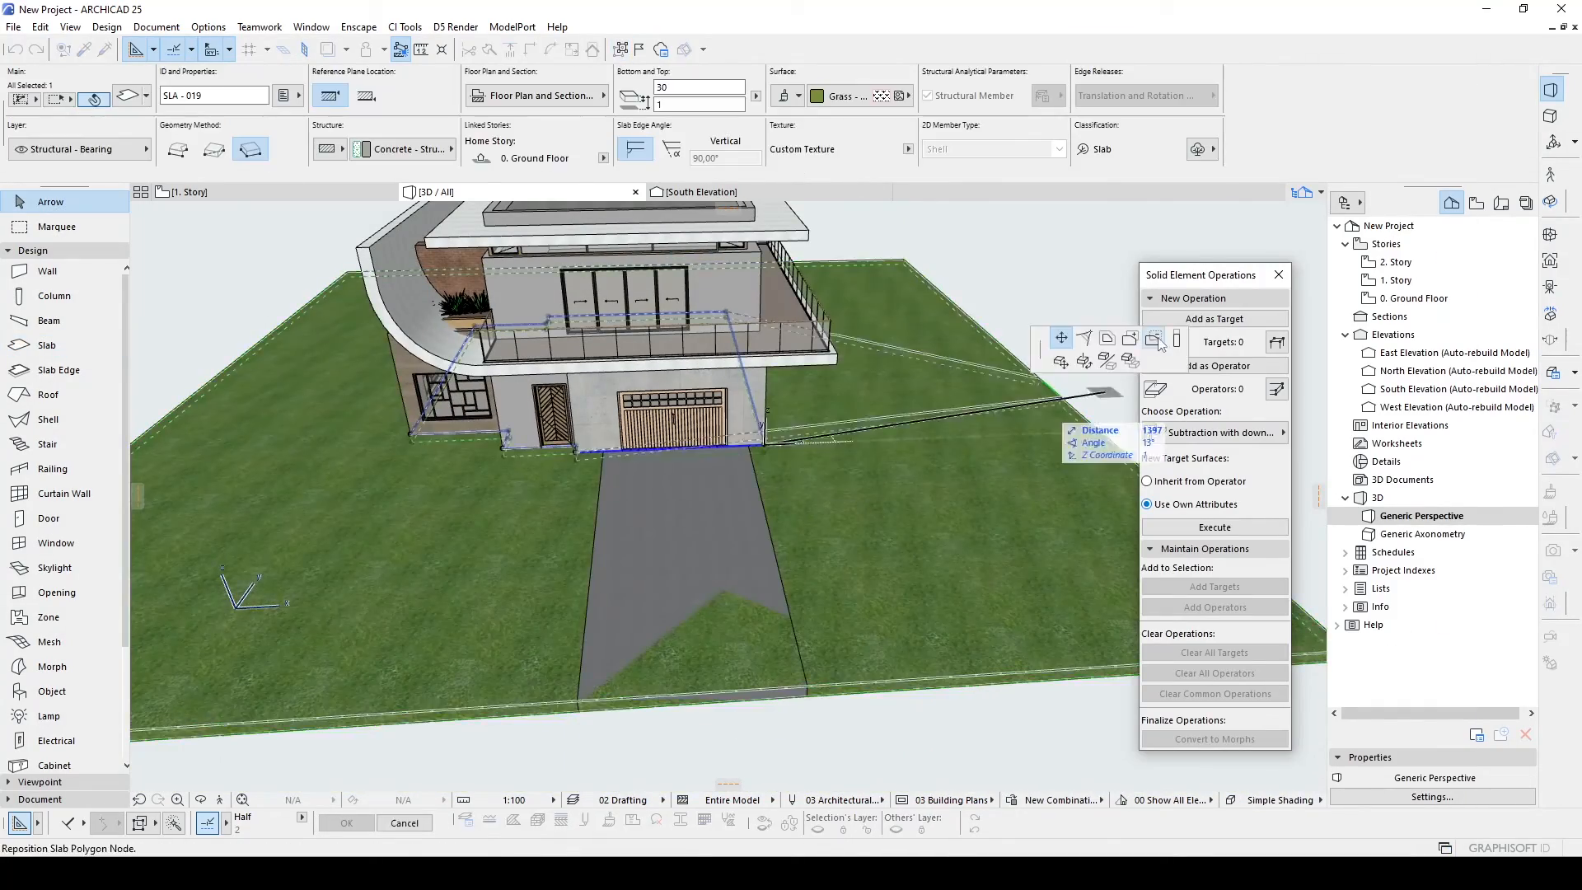
Build a planter below the front ground-floor window from 10-thick walls 60 high, topped by a stucco rim 20 high at elevation 40.
shift+middle_drag(1070, 342, 906, 350)
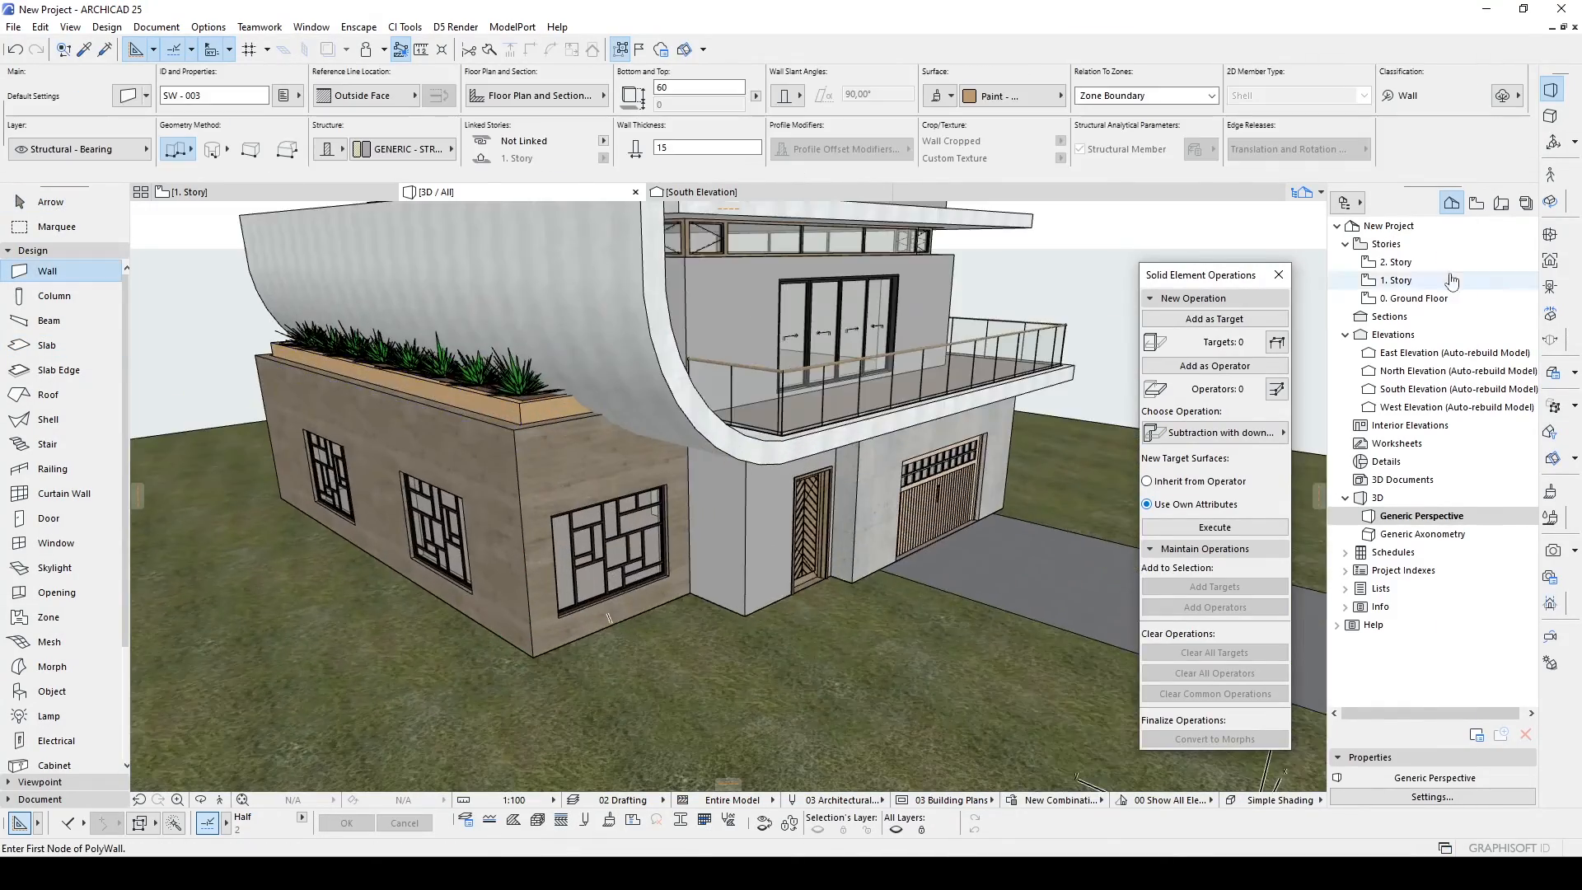
double_click(767, 565)
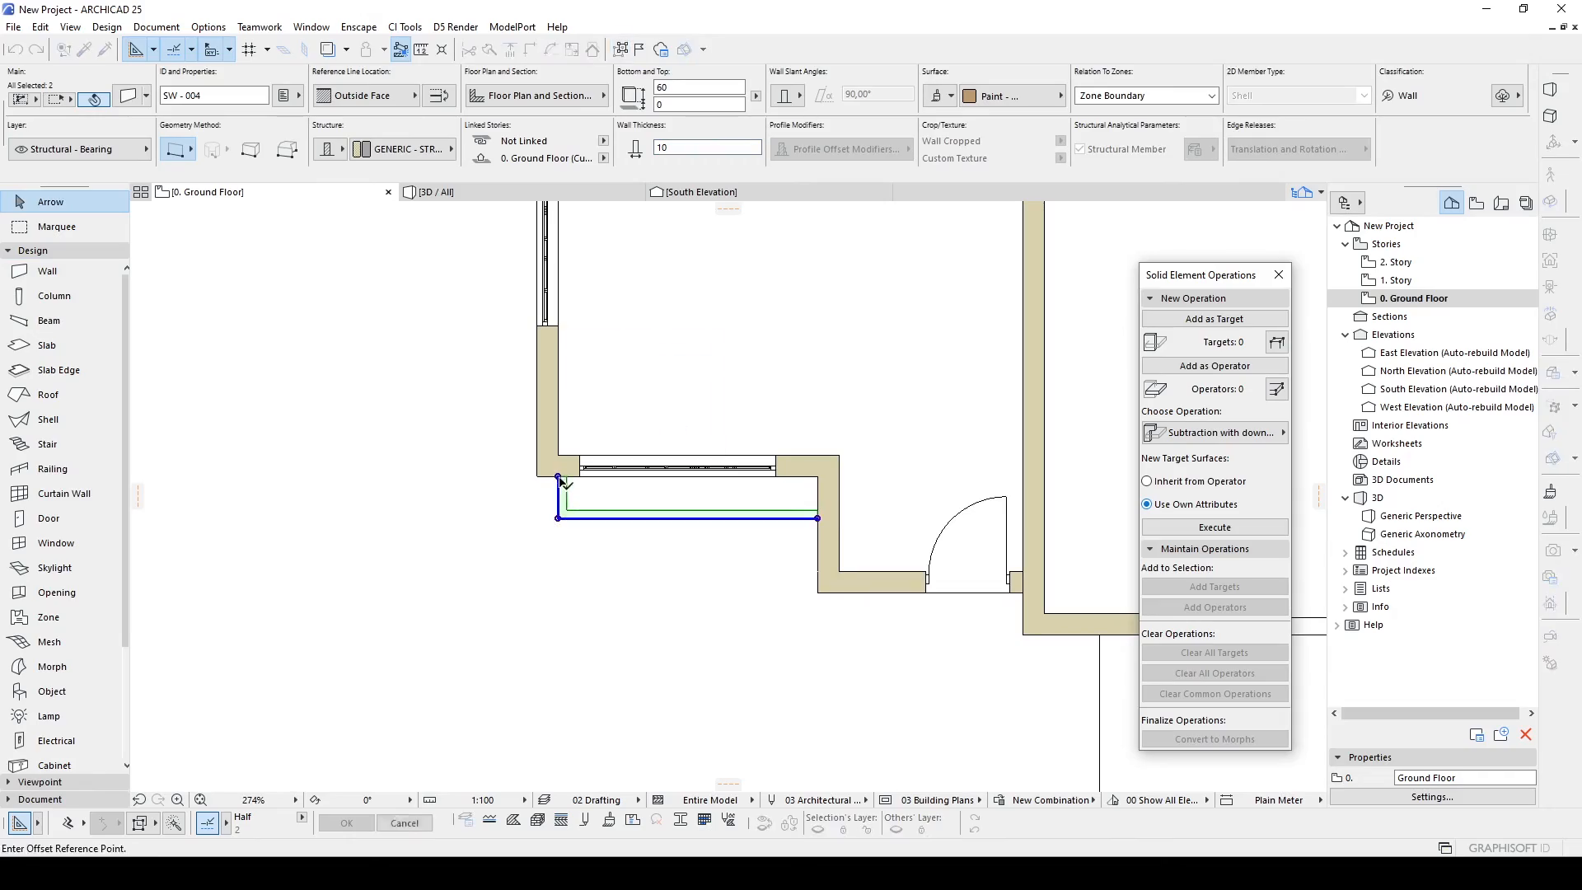
key(F3)
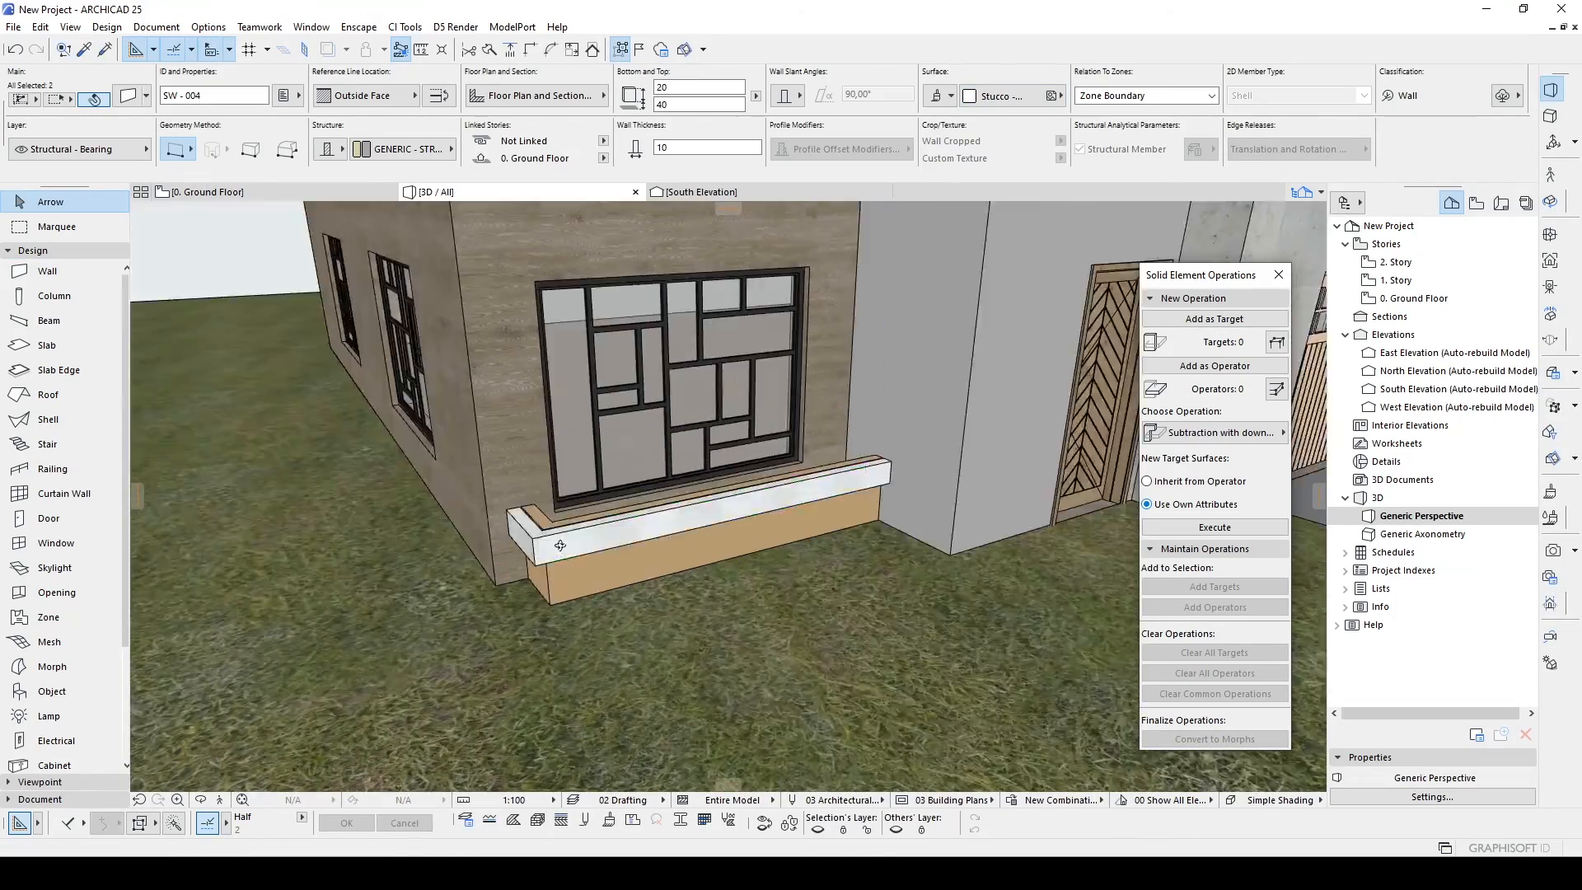
Build a stepped entrance platform at the front door, edge it with 20-thick walls 20 high at elevation -8, and change their surface.
shift+middle_drag(626, 461, 603, 494)
scroll(603, 494, up, 4)
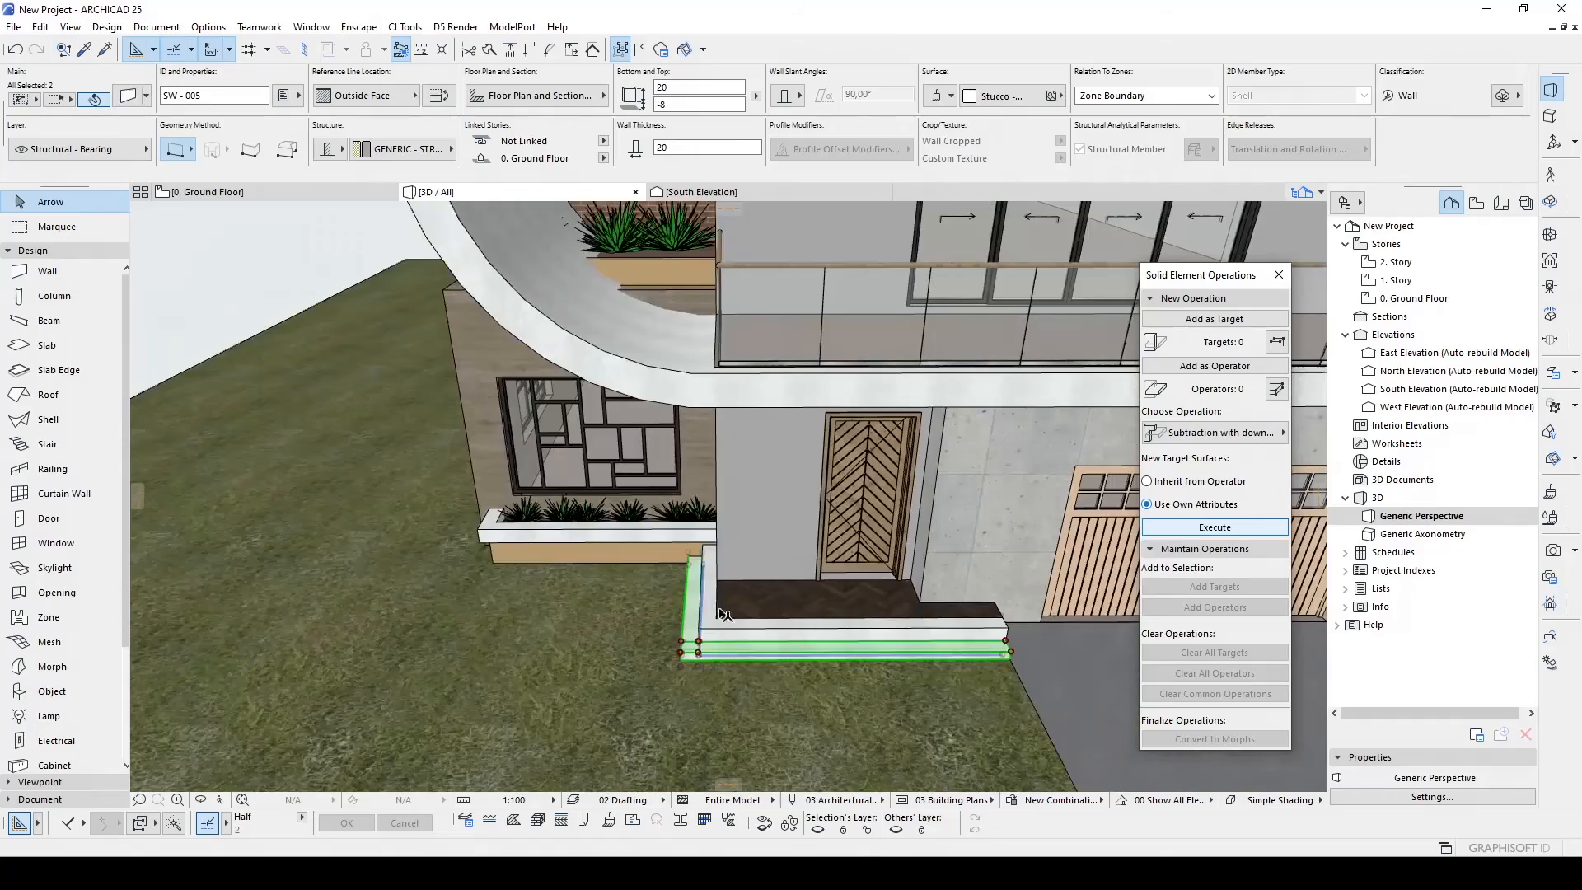
click(899, 95)
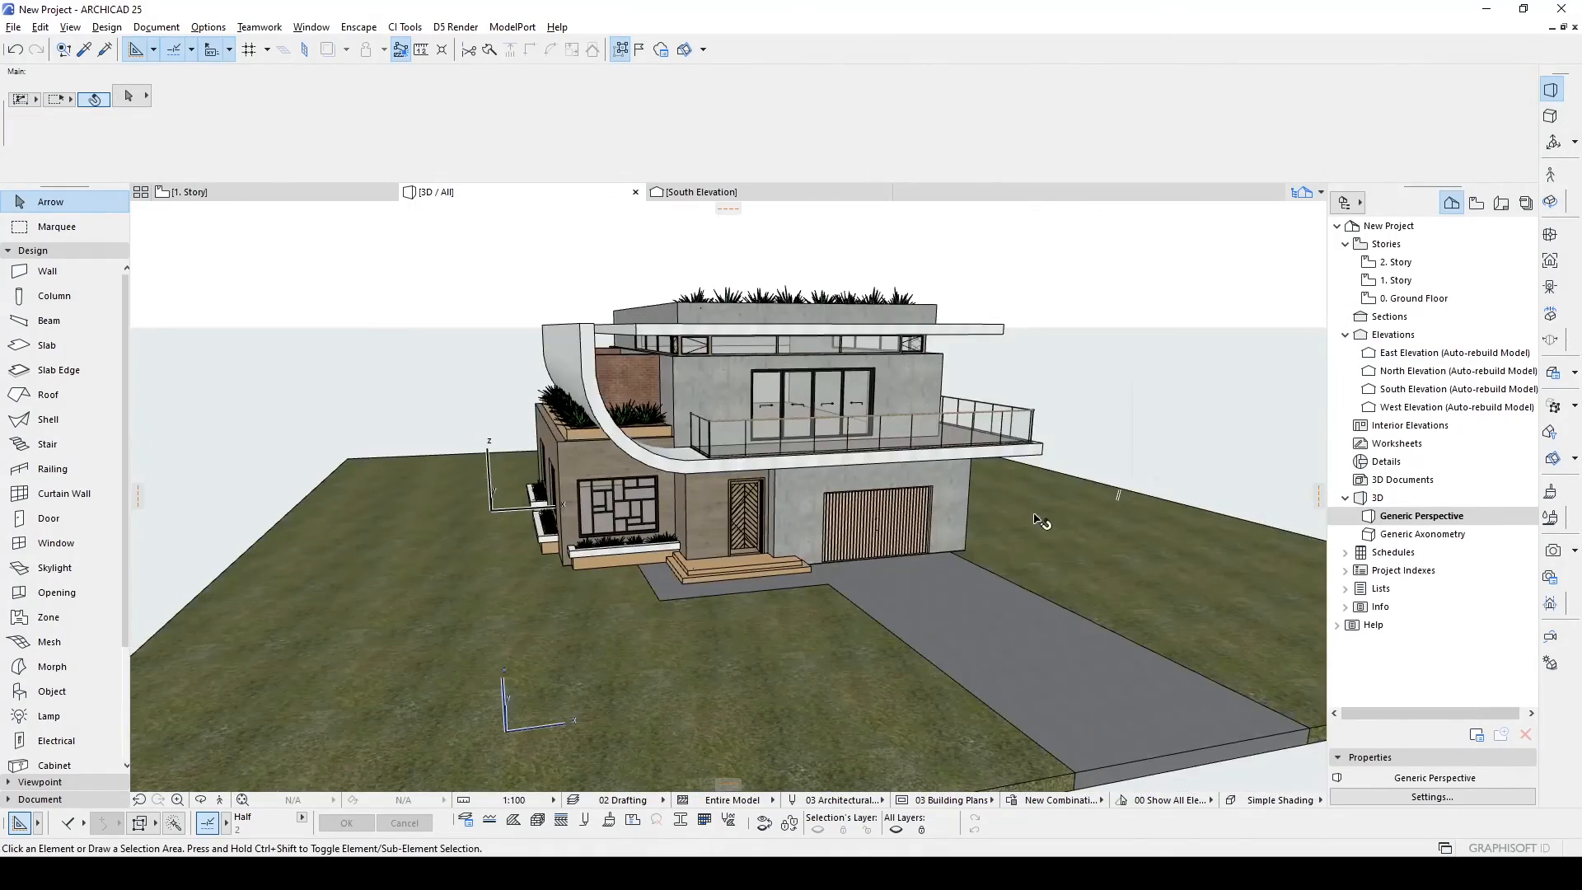
Examine the house model from the front, the planter side and the garage side, including the entrance area.
drag(1039, 520, 1095, 484)
shift+middle_drag(1096, 483, 1141, 473)
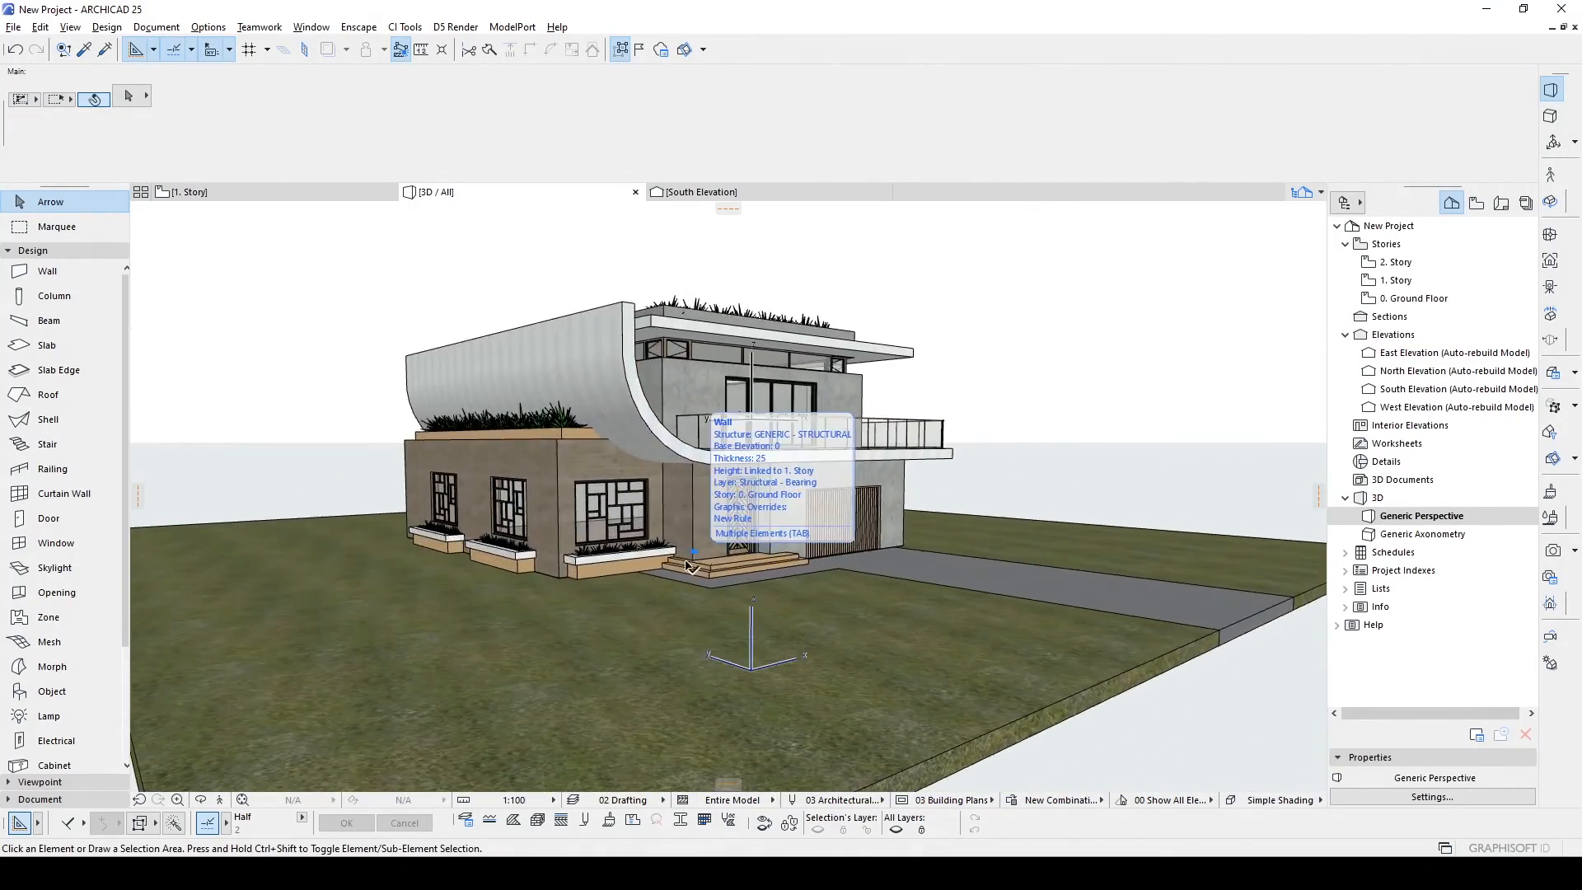
scroll(706, 563, up, 2)
middle_drag(706, 563, 720, 580)
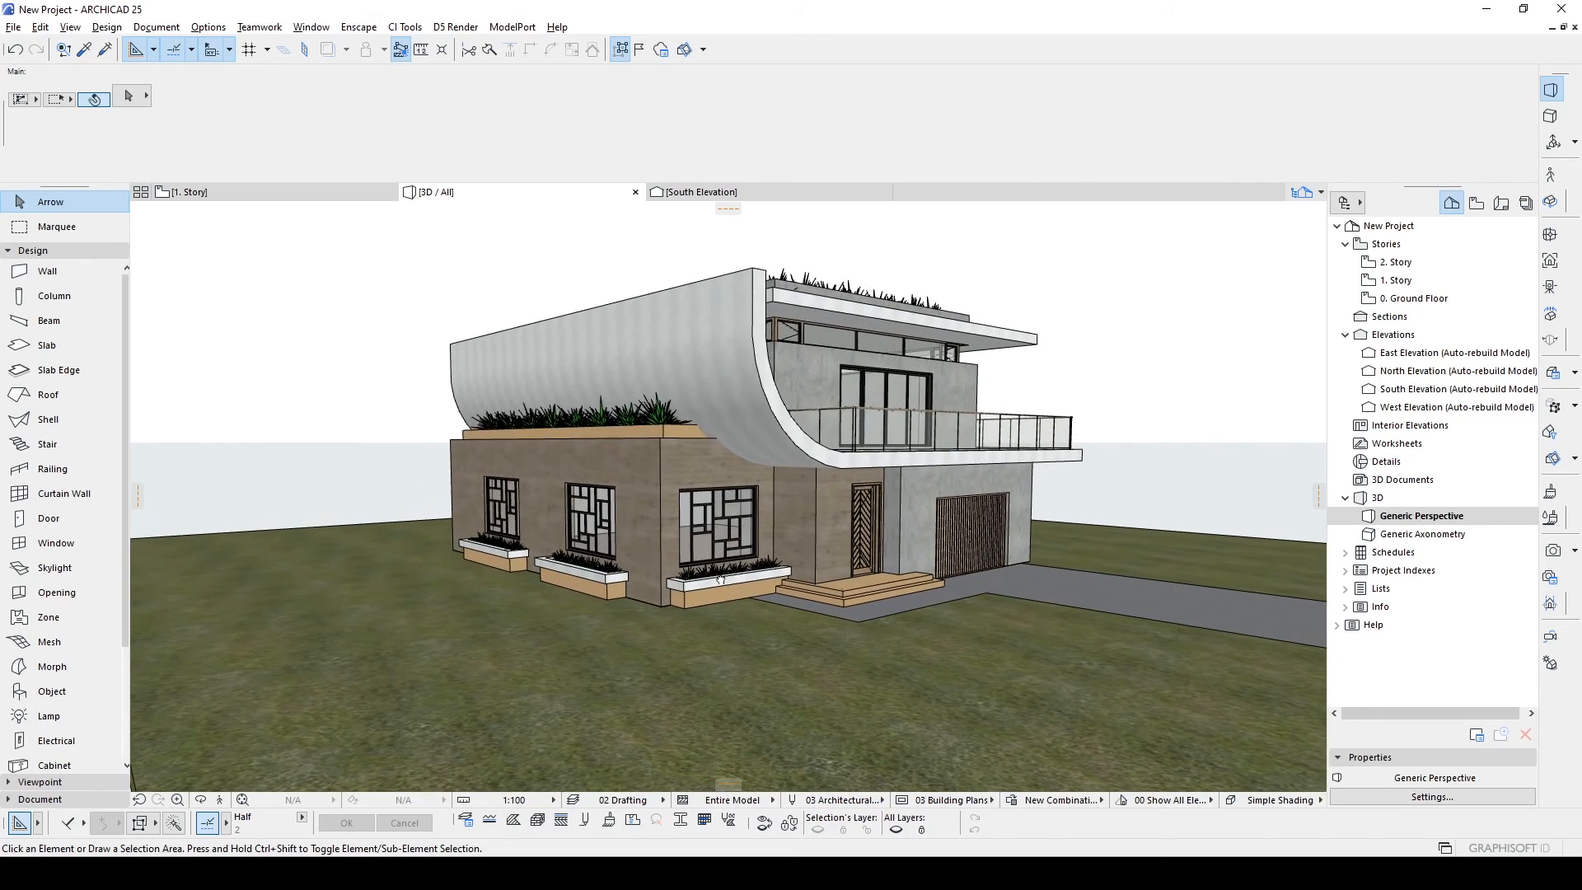
shift+middle_drag(1027, 586, 905, 592)
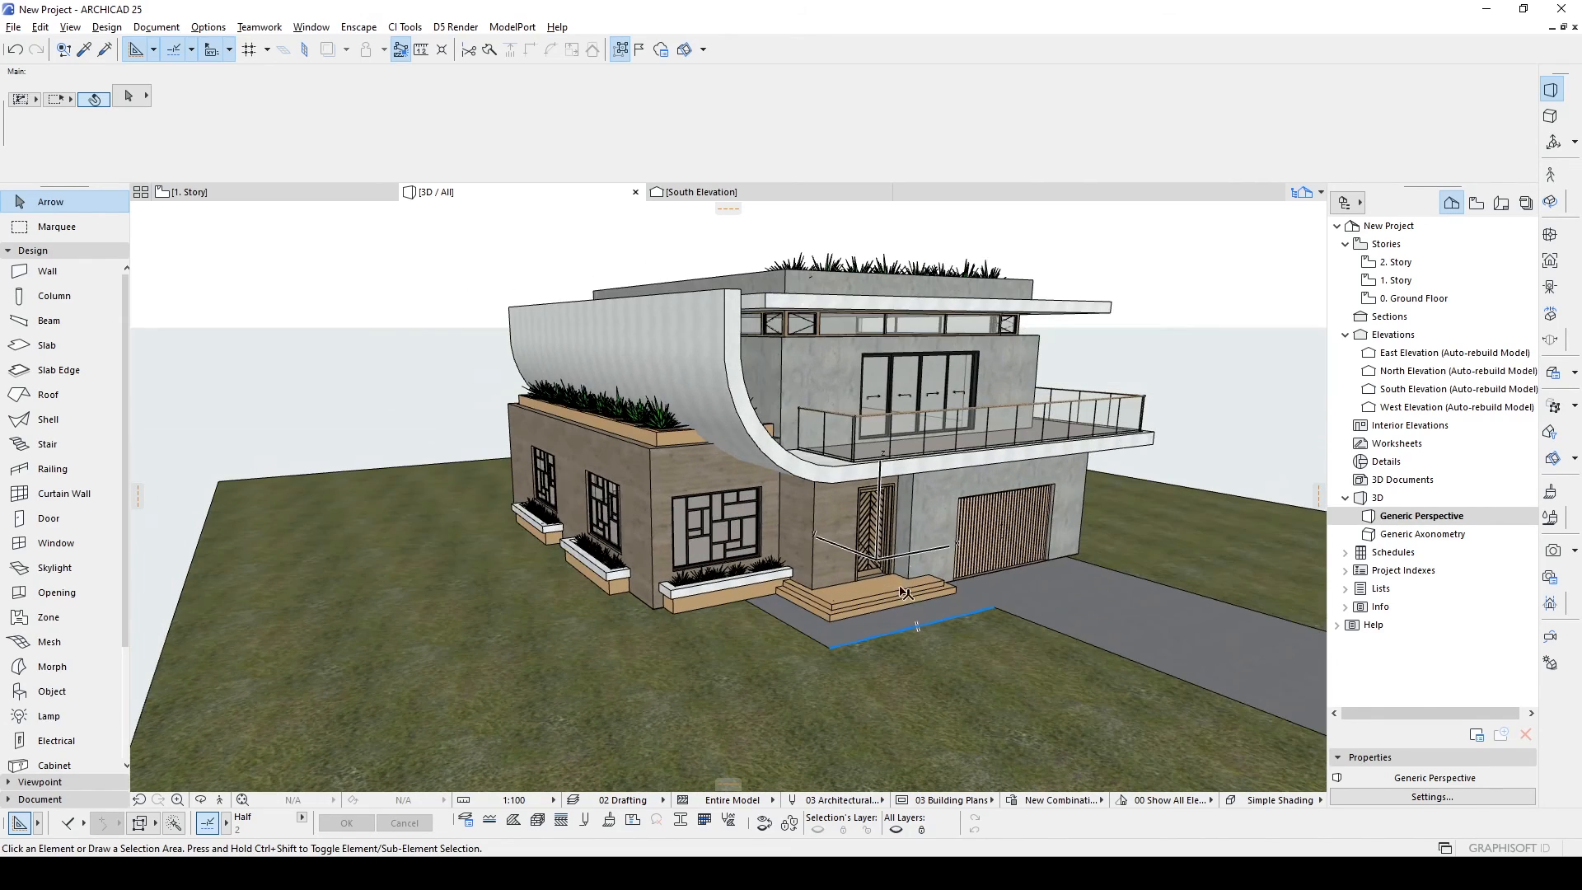
shift+middle_drag(1077, 479, 1013, 451)
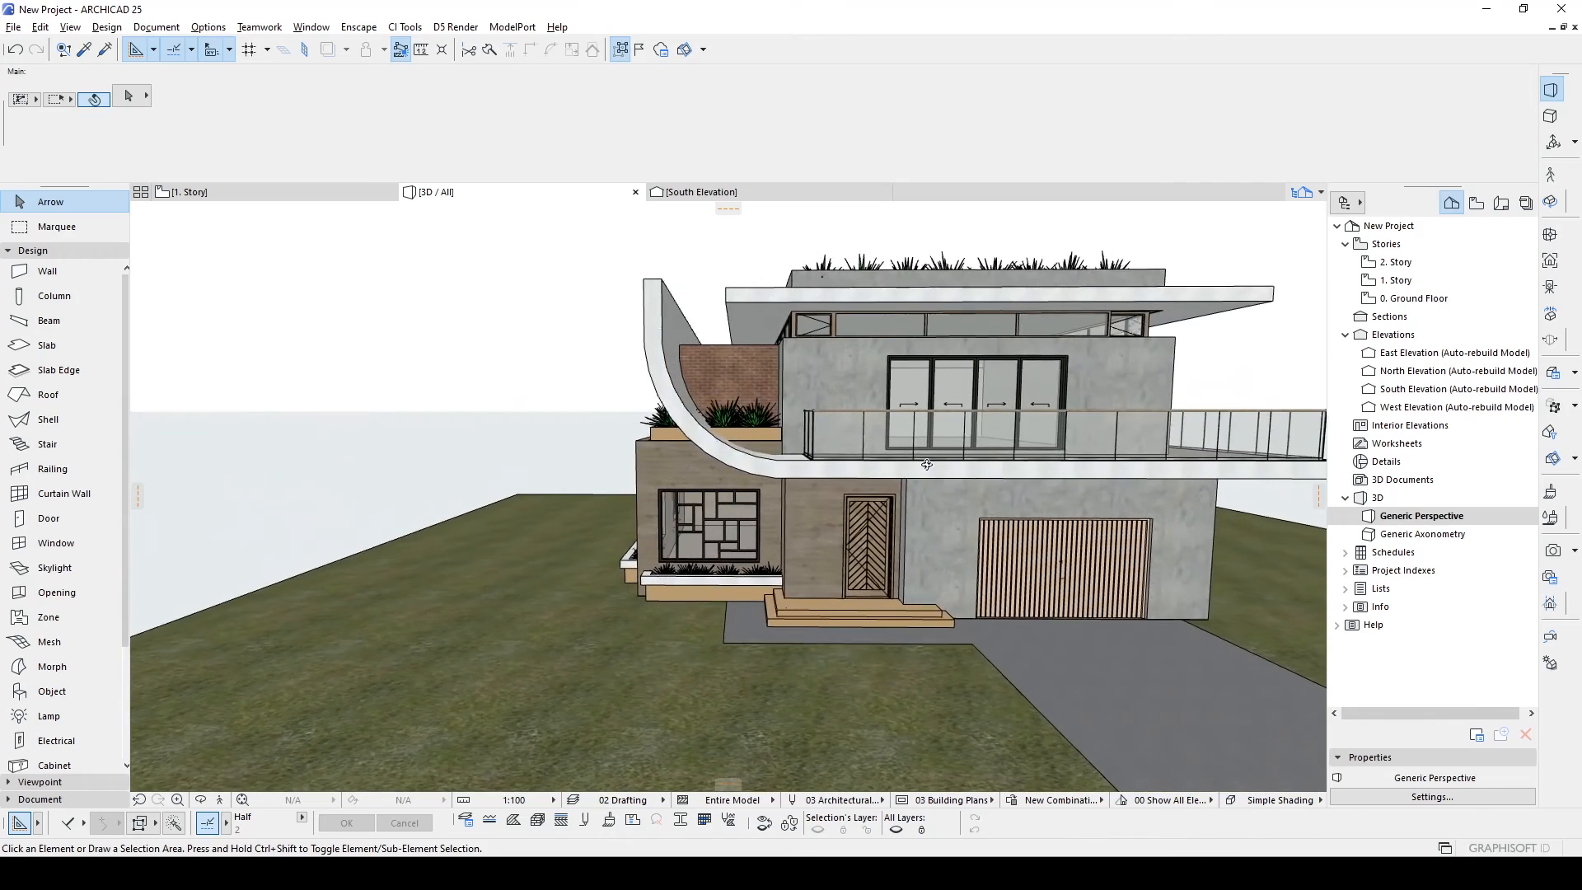
middle_drag(1175, 442, 1007, 445)
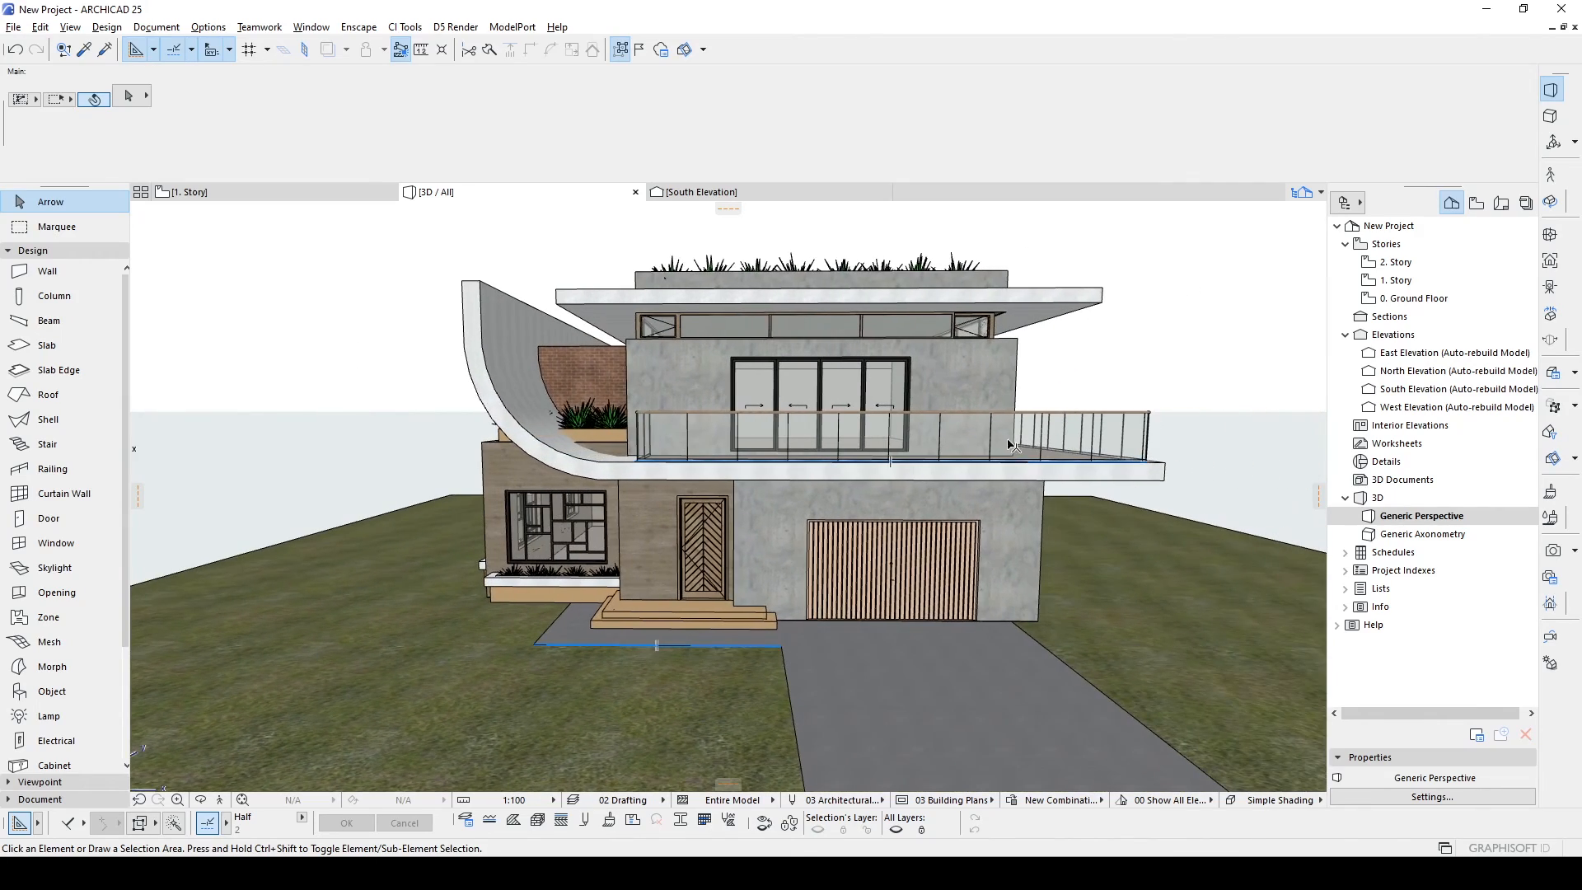
shift+middle_drag(1204, 418, 923, 377)
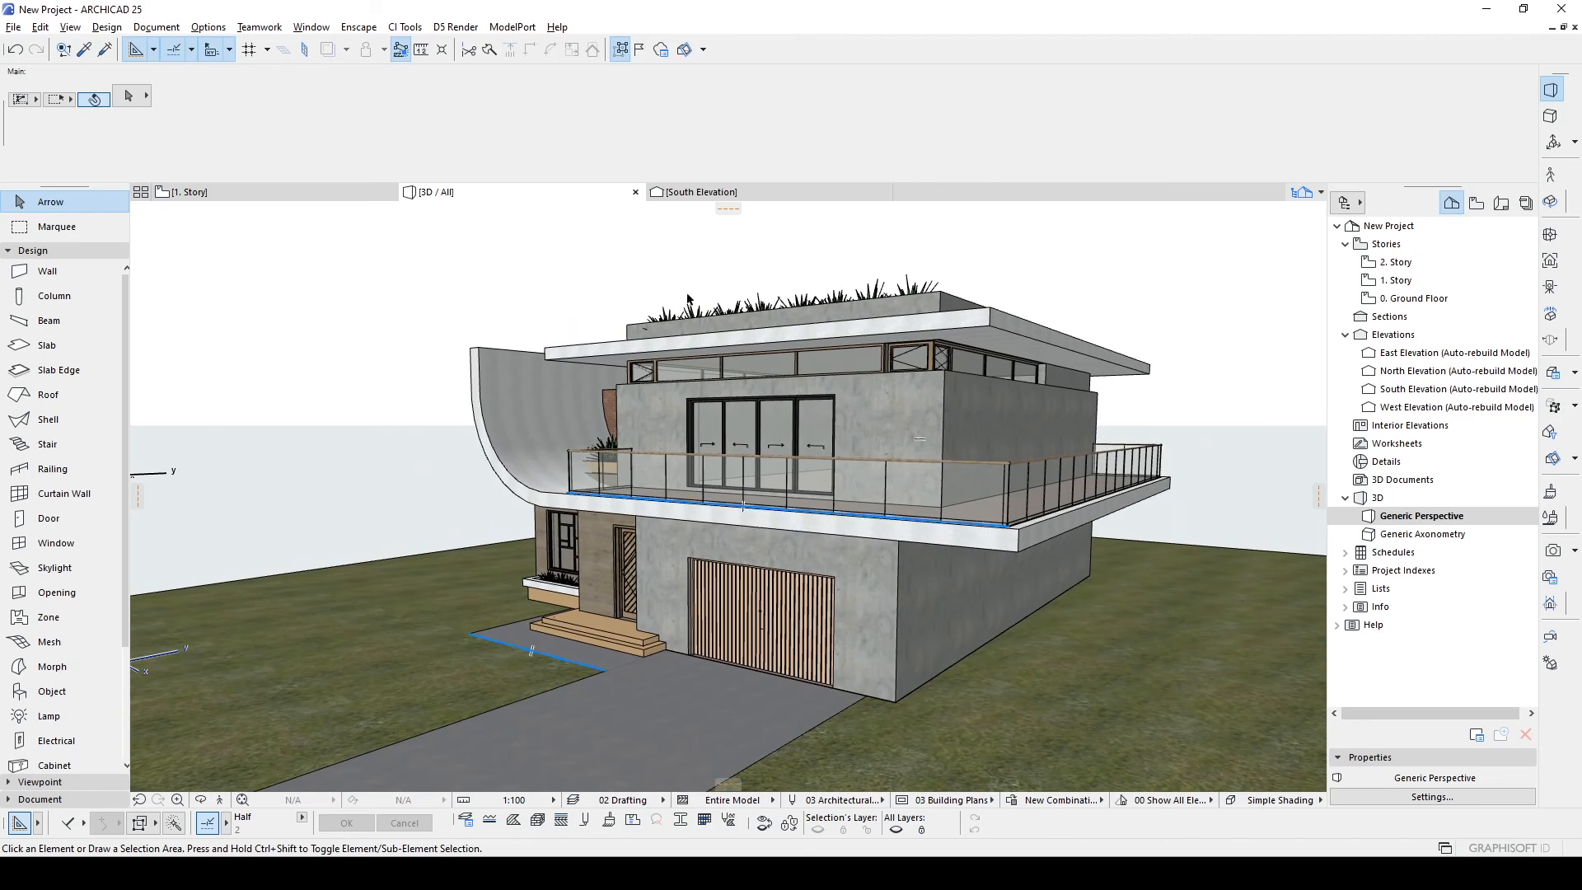
scroll(838, 329, down, 5)
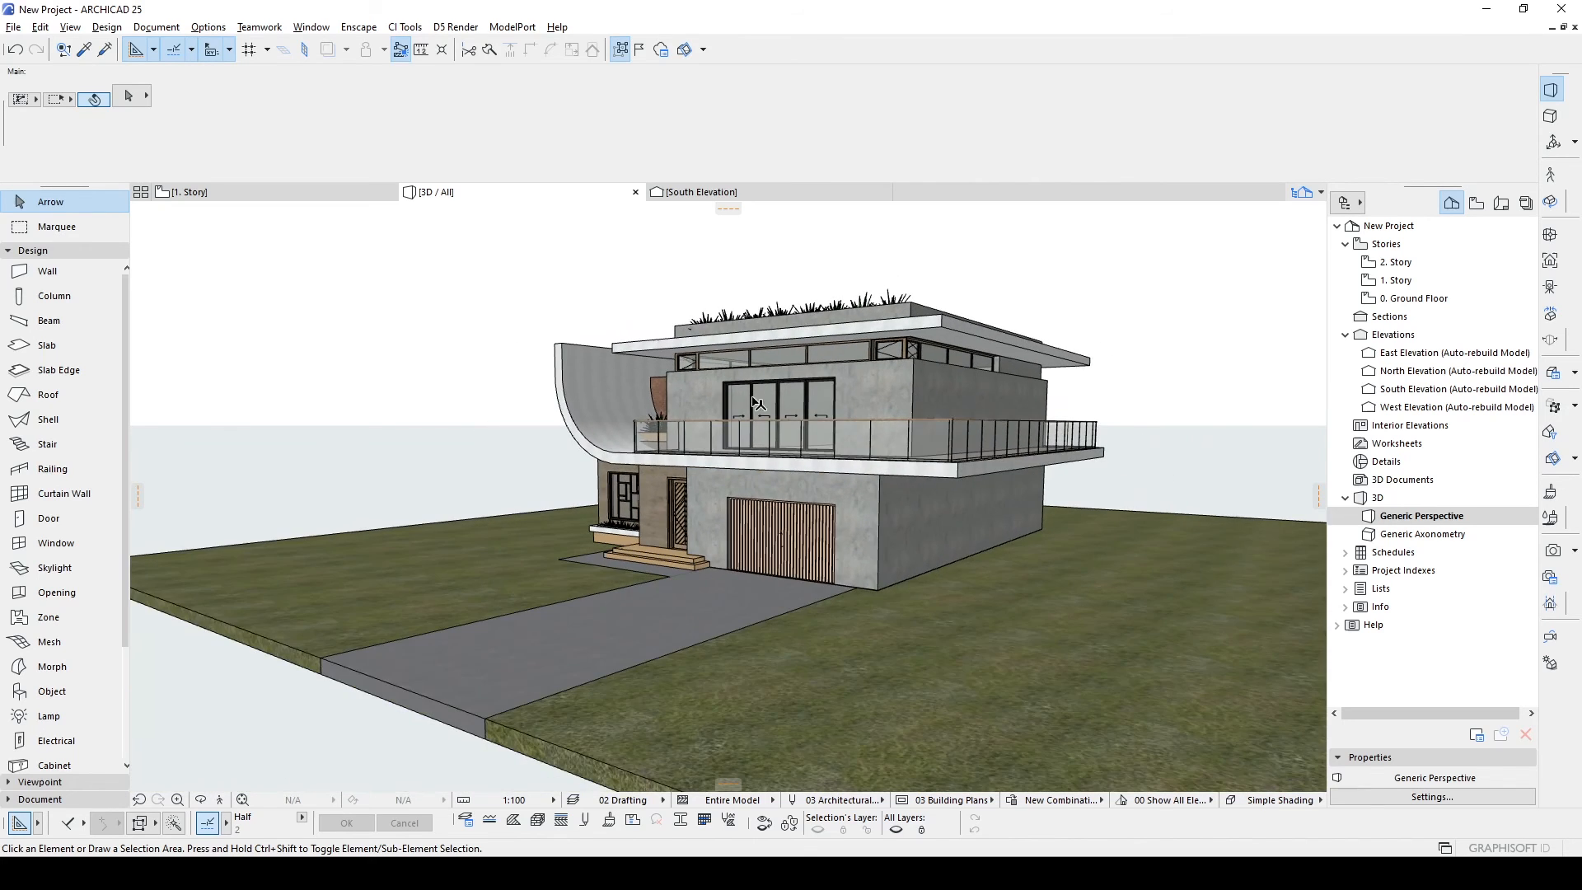
shift+middle_drag(739, 503, 861, 568)
shift+middle_drag(613, 538, 747, 551)
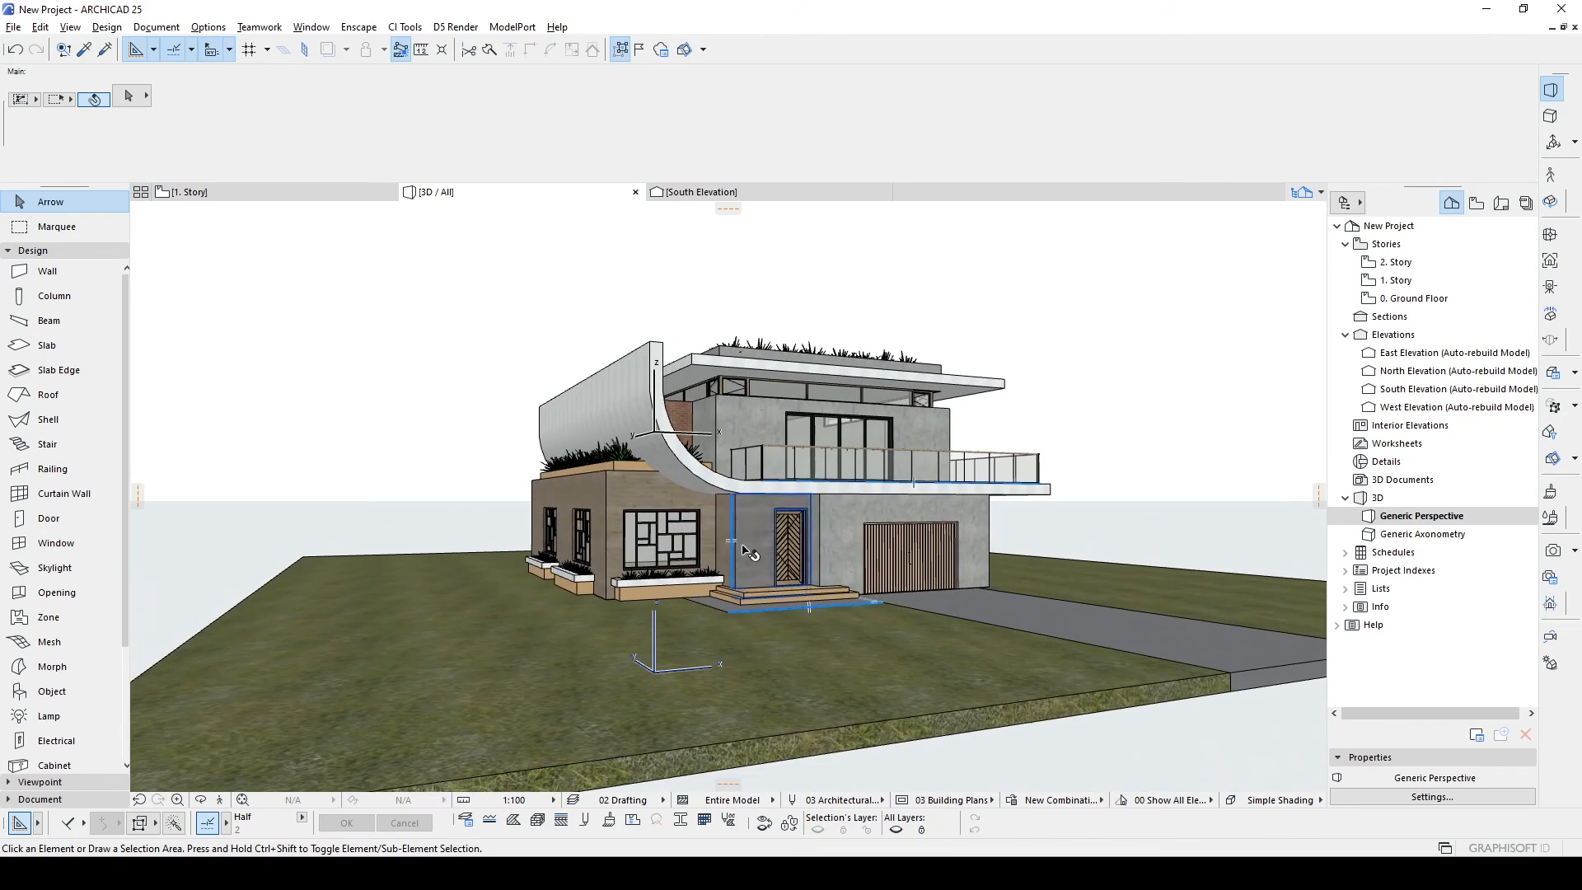
scroll(787, 544, up, 3)
scroll(772, 553, up, 4)
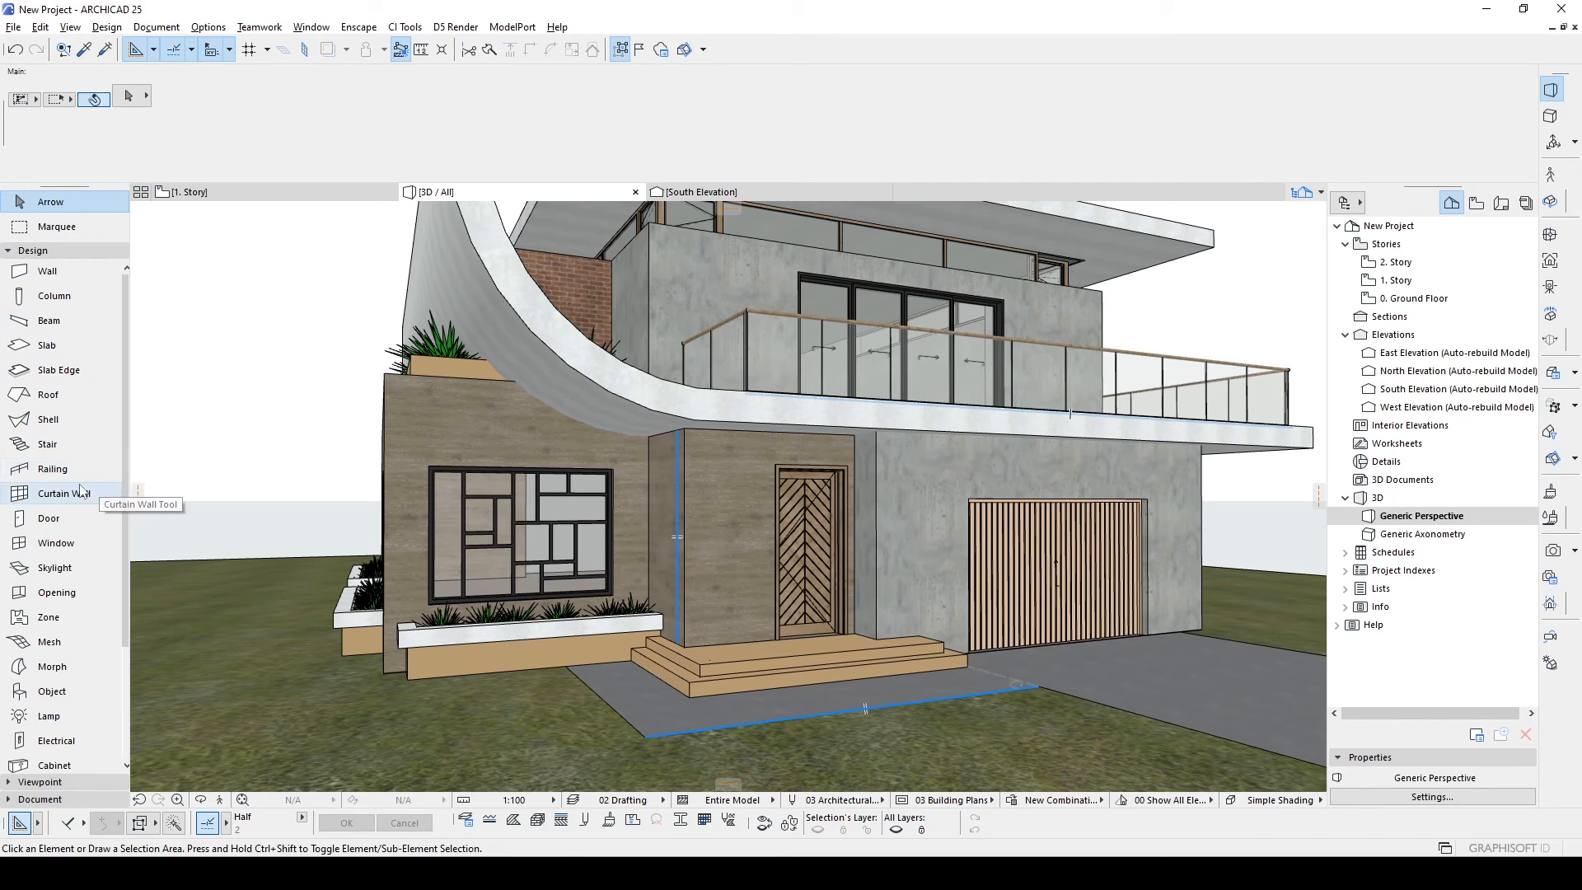
Place a window in the entrance wall beside the front door and stretch its height to 250.
click(54, 543)
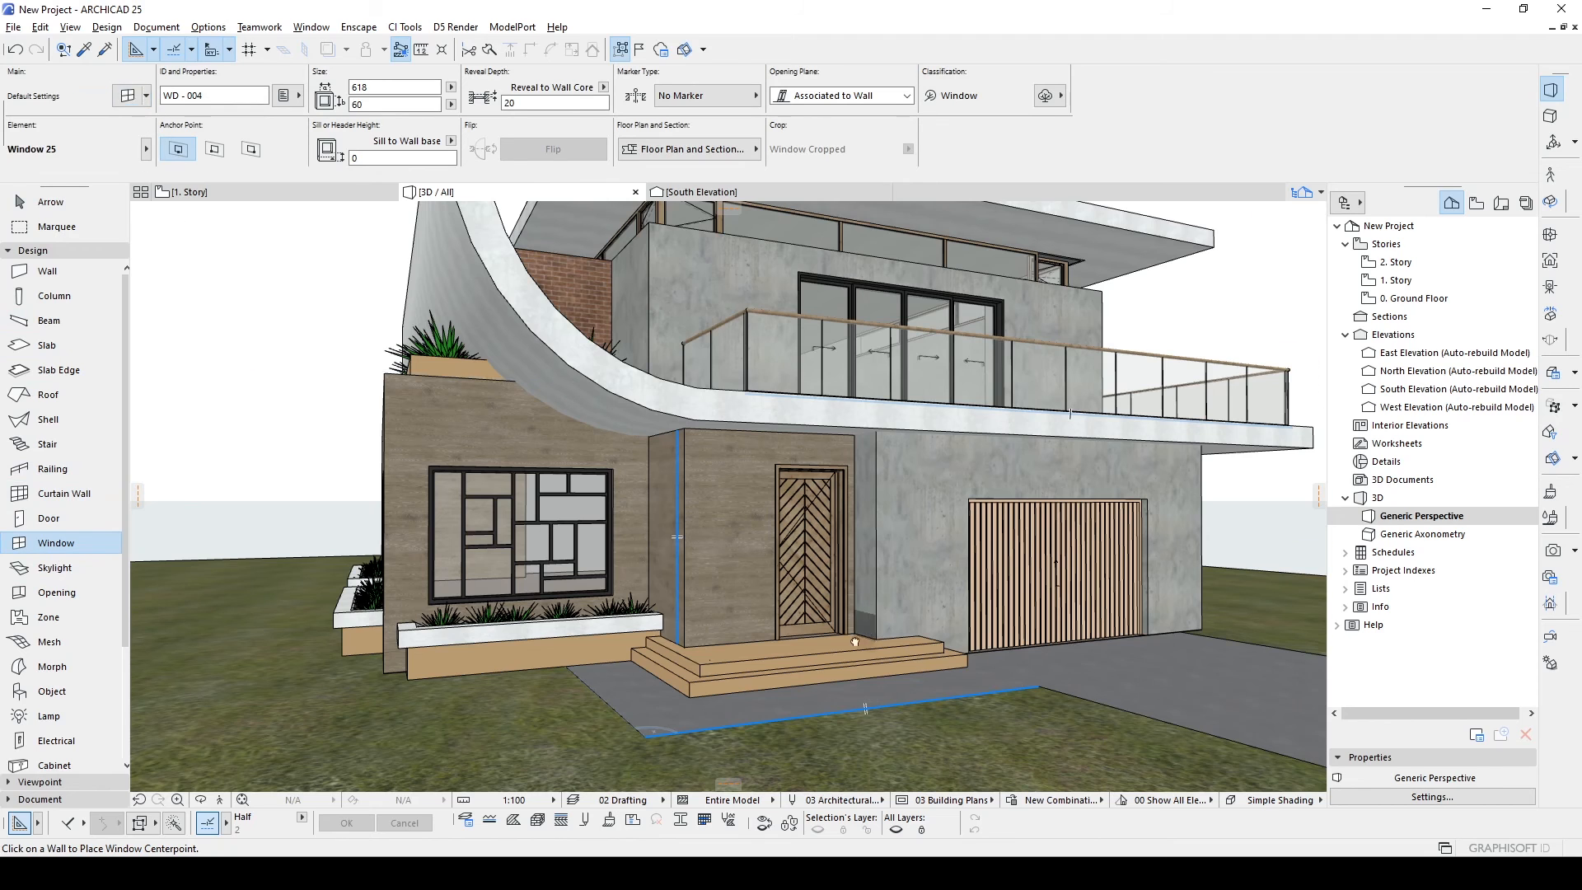
shift+middle_drag(869, 630, 865, 718)
click(745, 646)
click(1050, 563)
click(955, 573)
click(1084, 338)
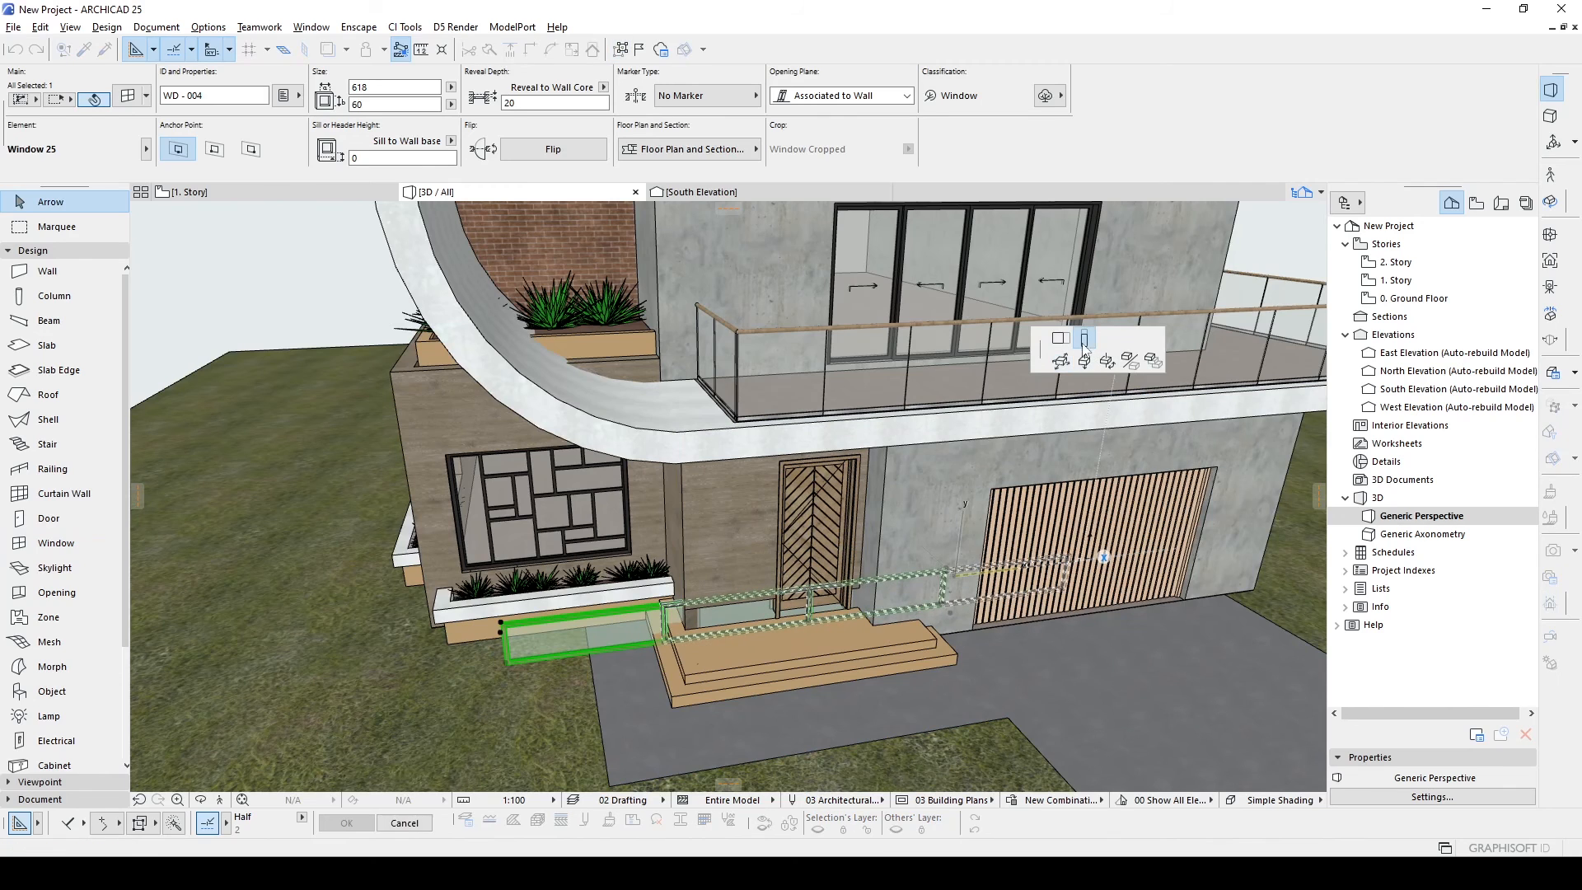
click(788, 496)
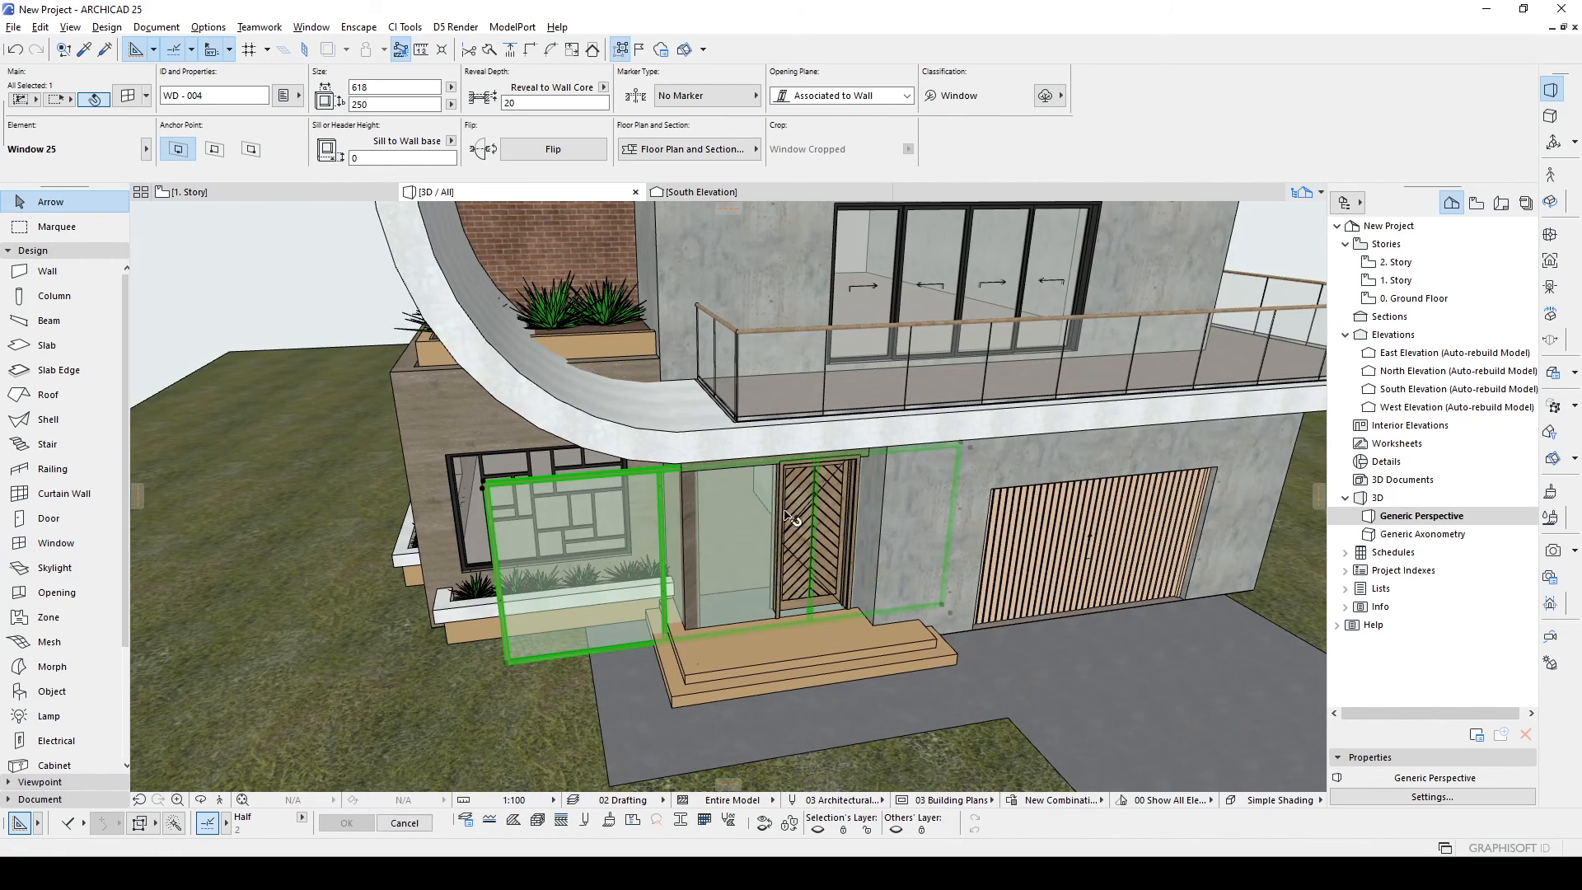
Raise the entrance window's bottom to a sill height of 30, giving a height of 220, and set its width to 50.
click(950, 613)
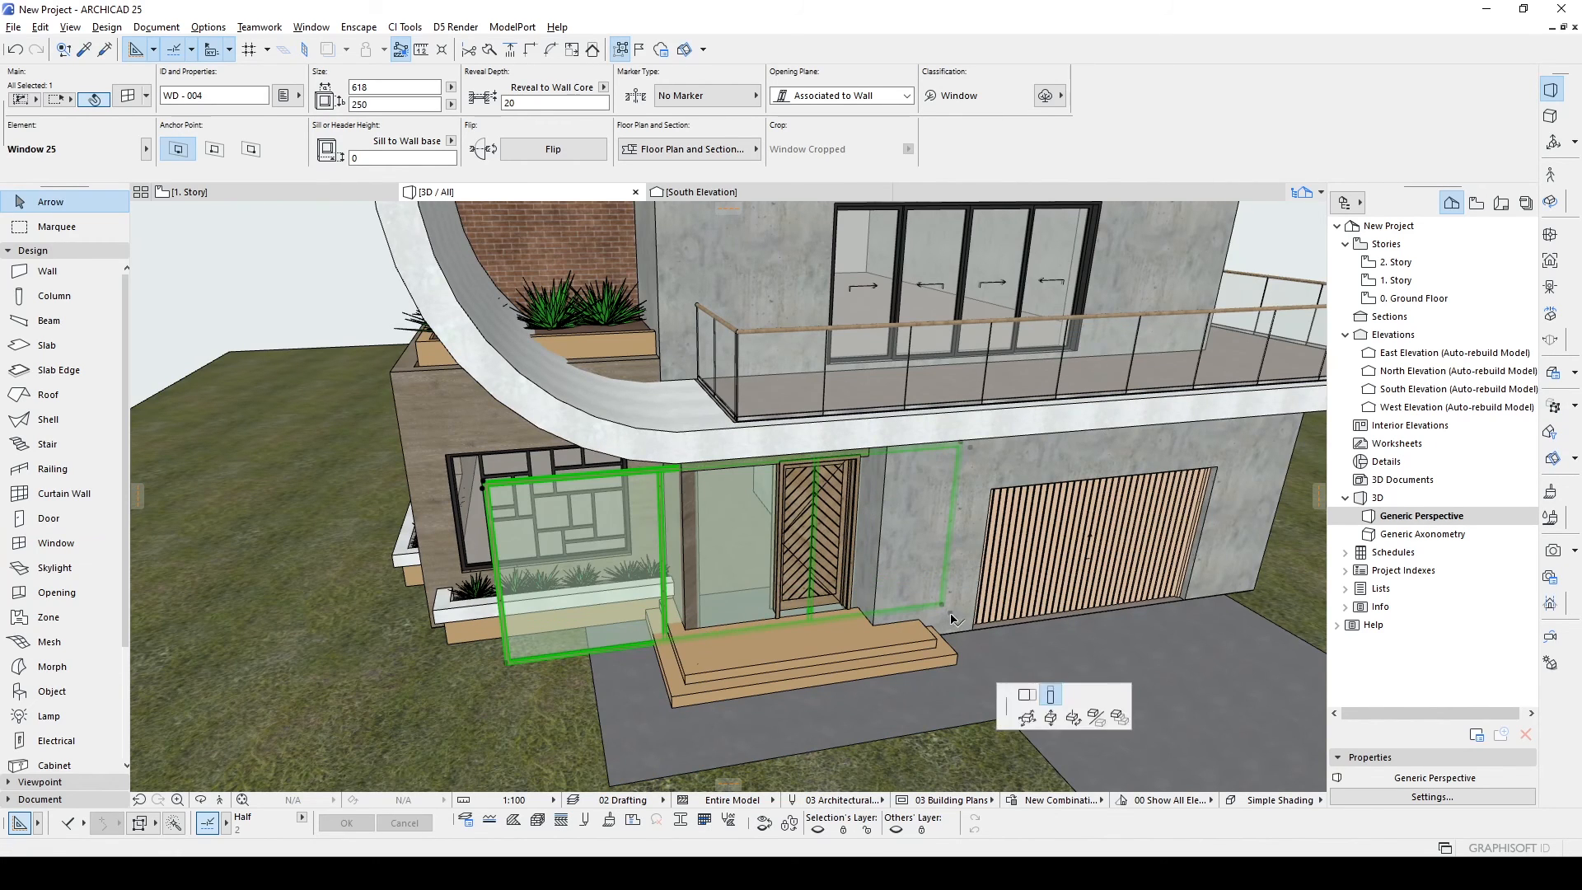
click(689, 626)
scroll(742, 639, up, 3)
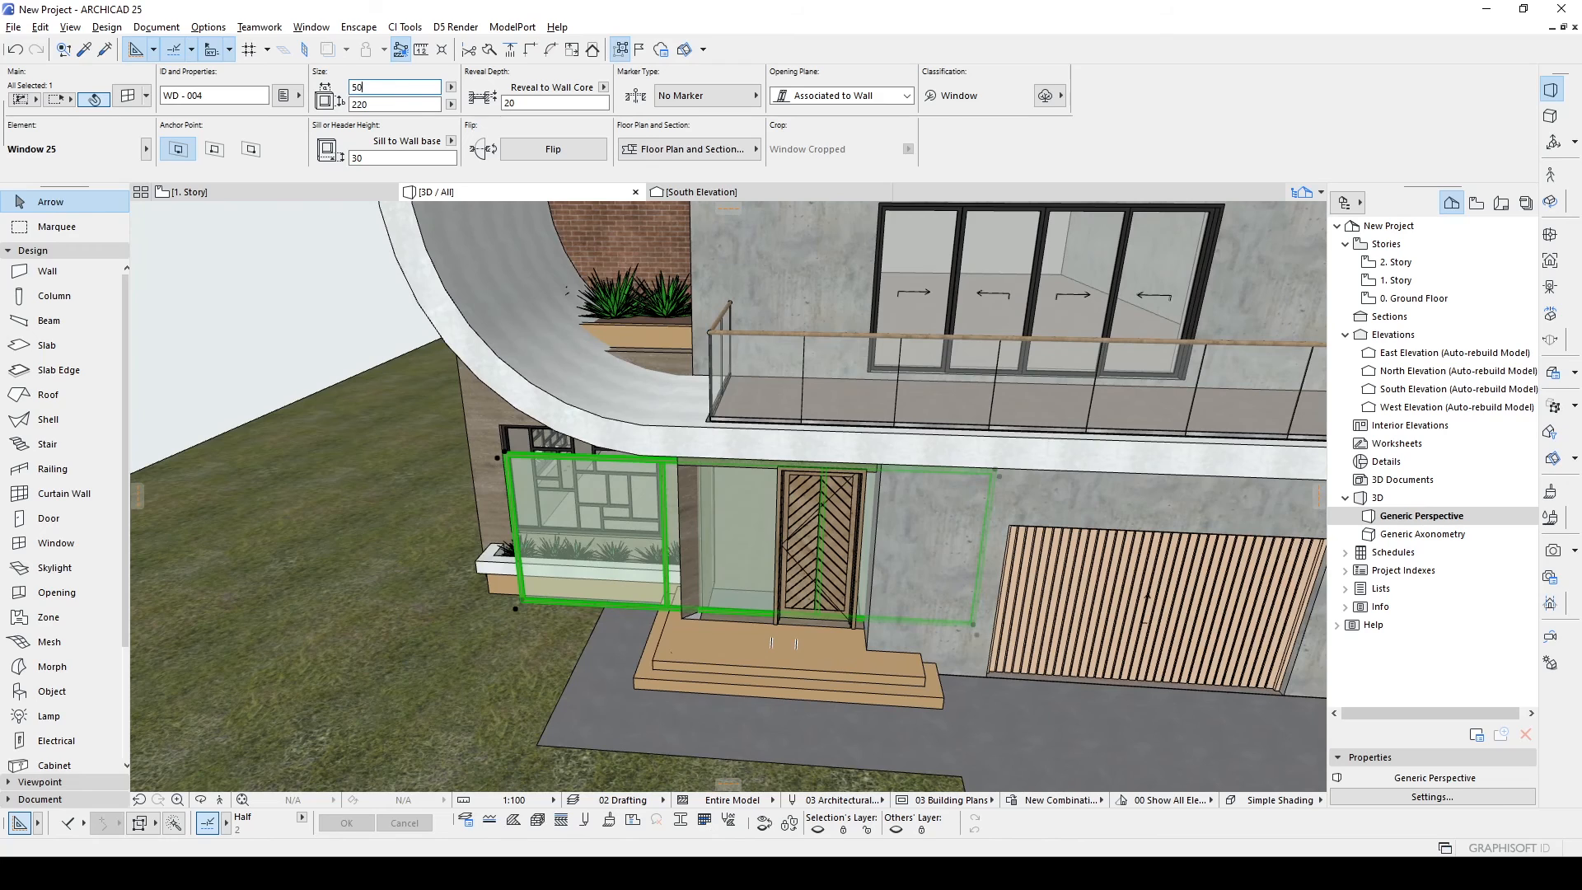
key(Return)
Move the narrow entrance window sideways so that it adjoins the front door frame.
scroll(787, 611, up, 3)
key(ctrl+d)
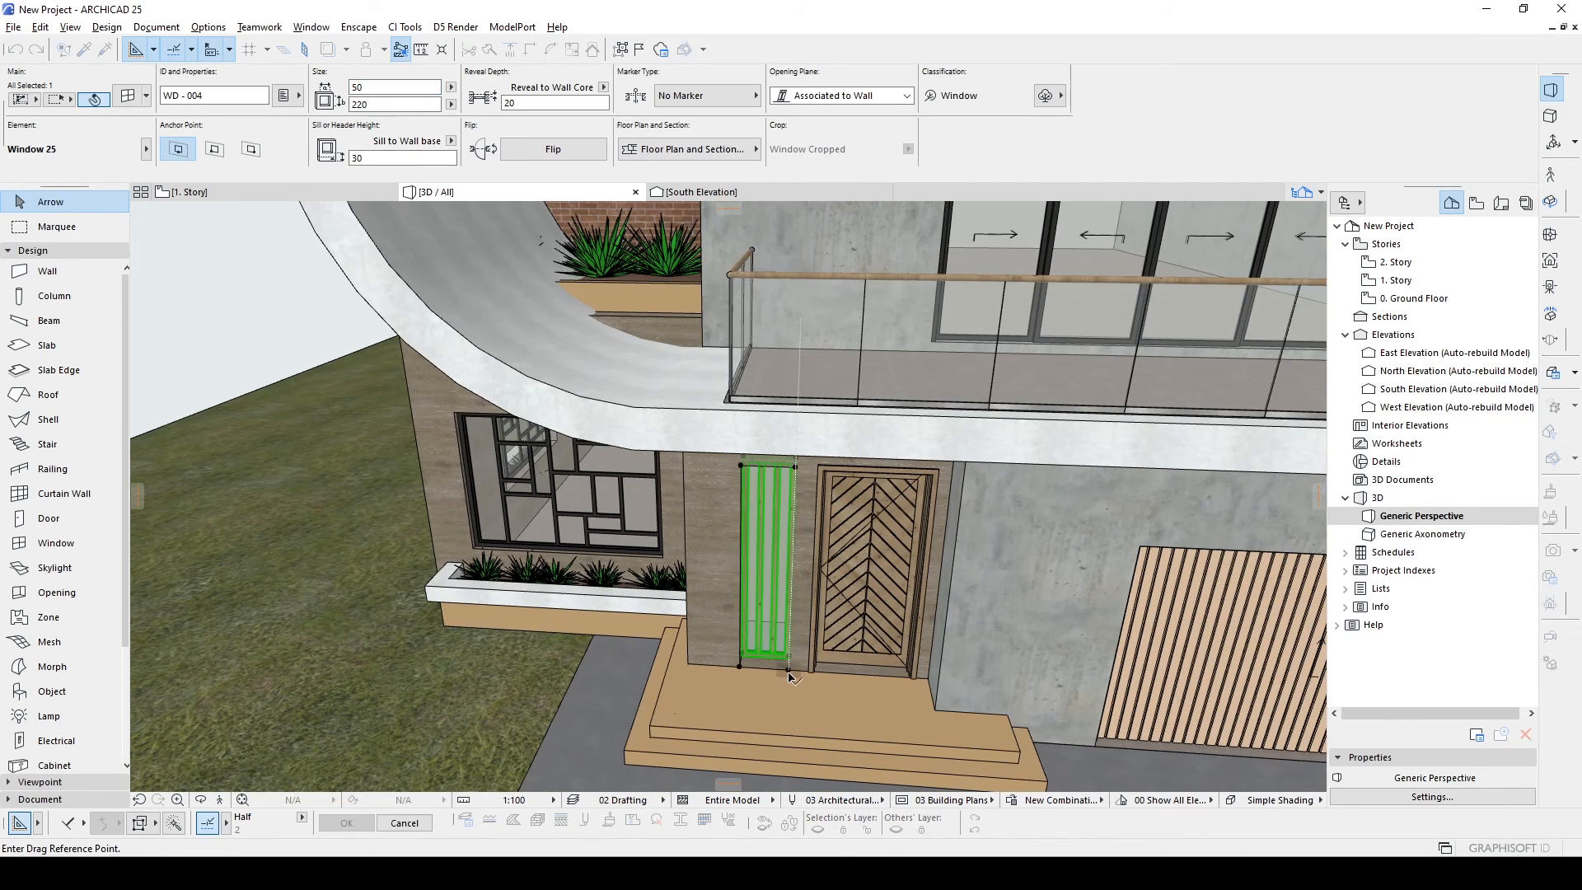
click(788, 672)
click(811, 671)
shift+middle_drag(811, 671, 932, 627)
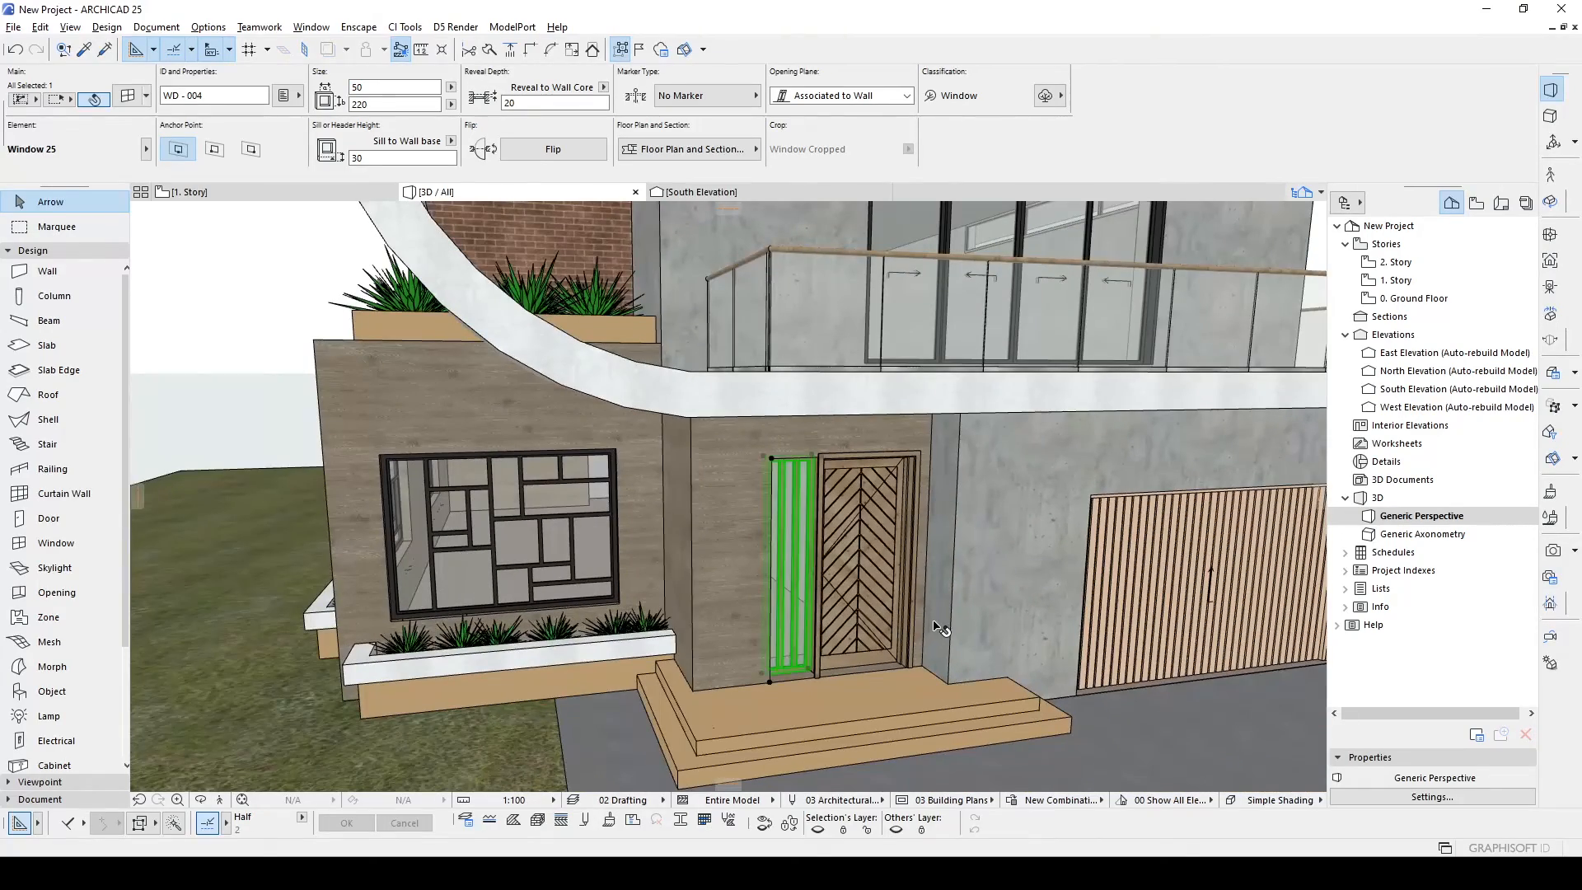
Change the entrance window's sash type to No Grid.
key(ctrl+t)
click(882, 402)
click(920, 394)
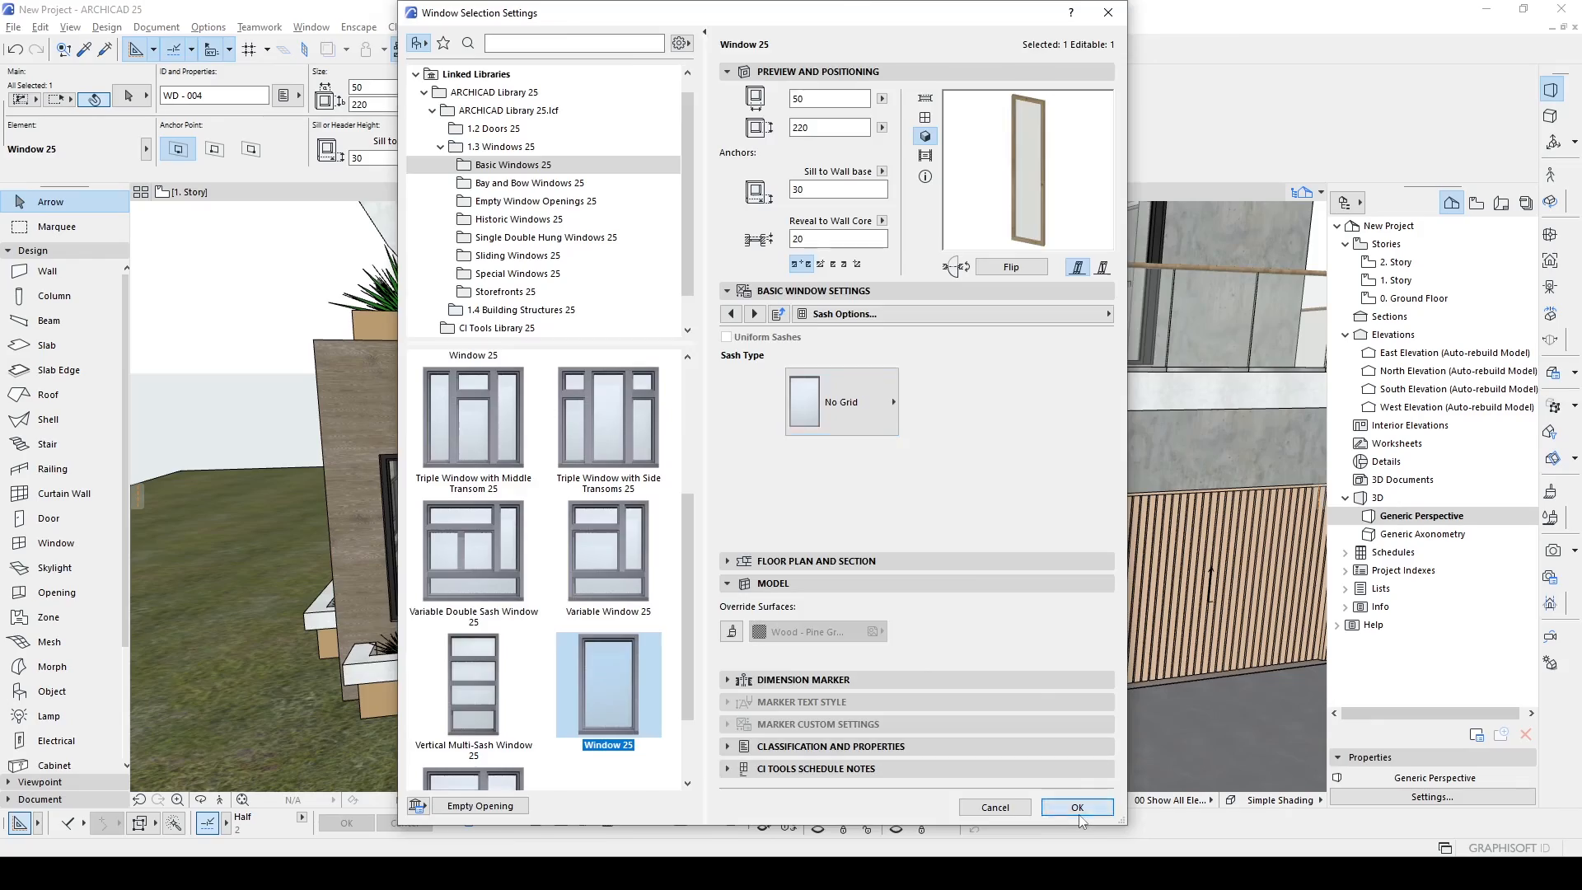
click(1077, 806)
scroll(848, 681, up, 5)
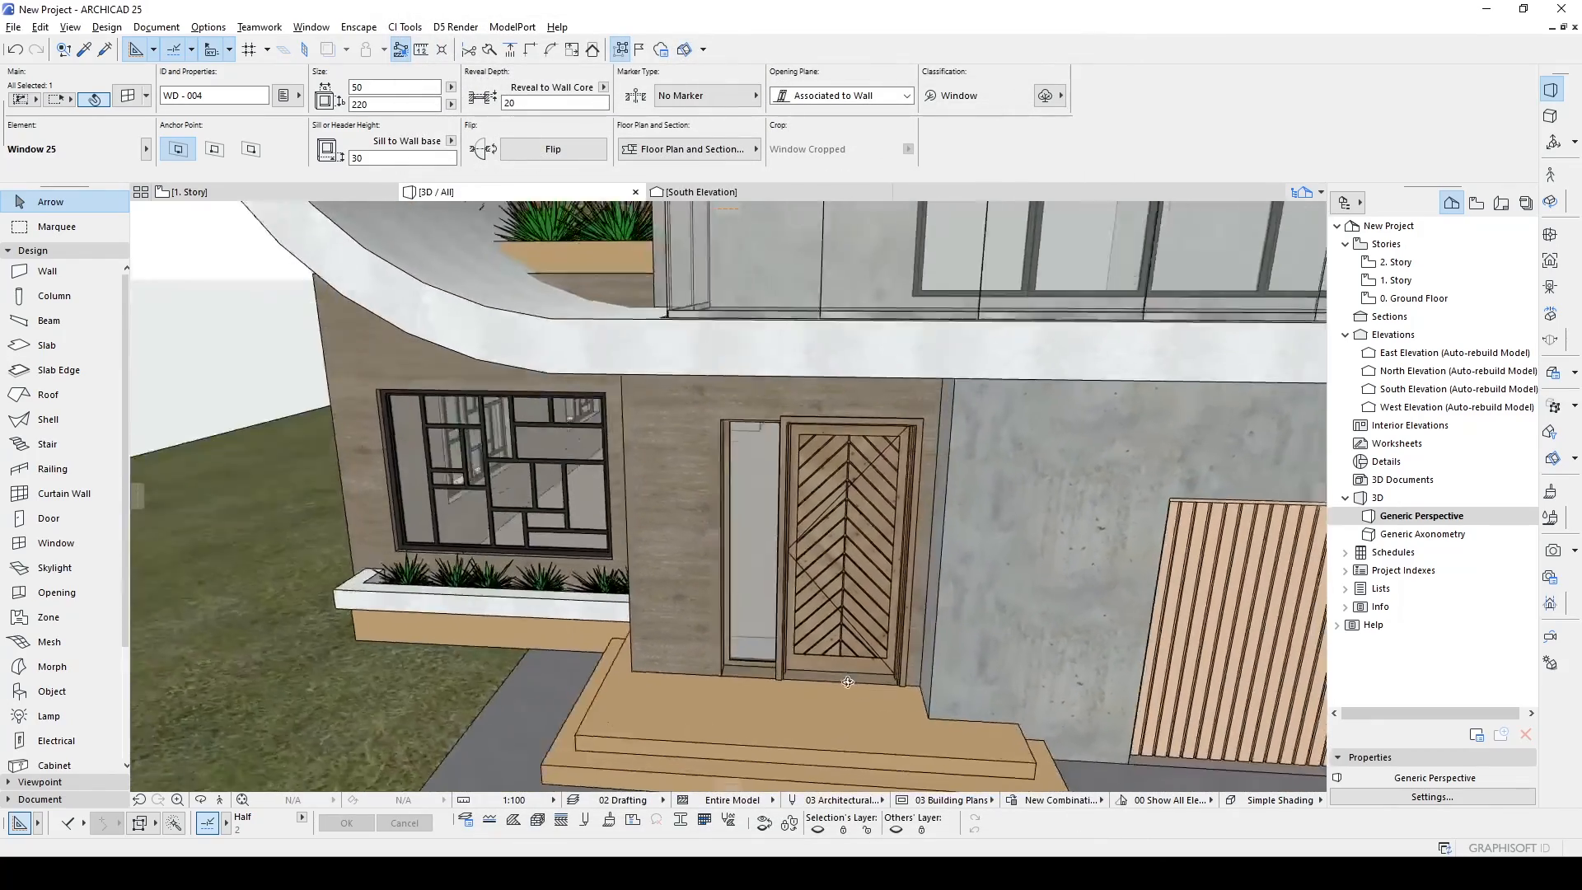
Remove the outside casing and the inside casing from the front door.
shift+middle_drag(848, 681, 919, 618)
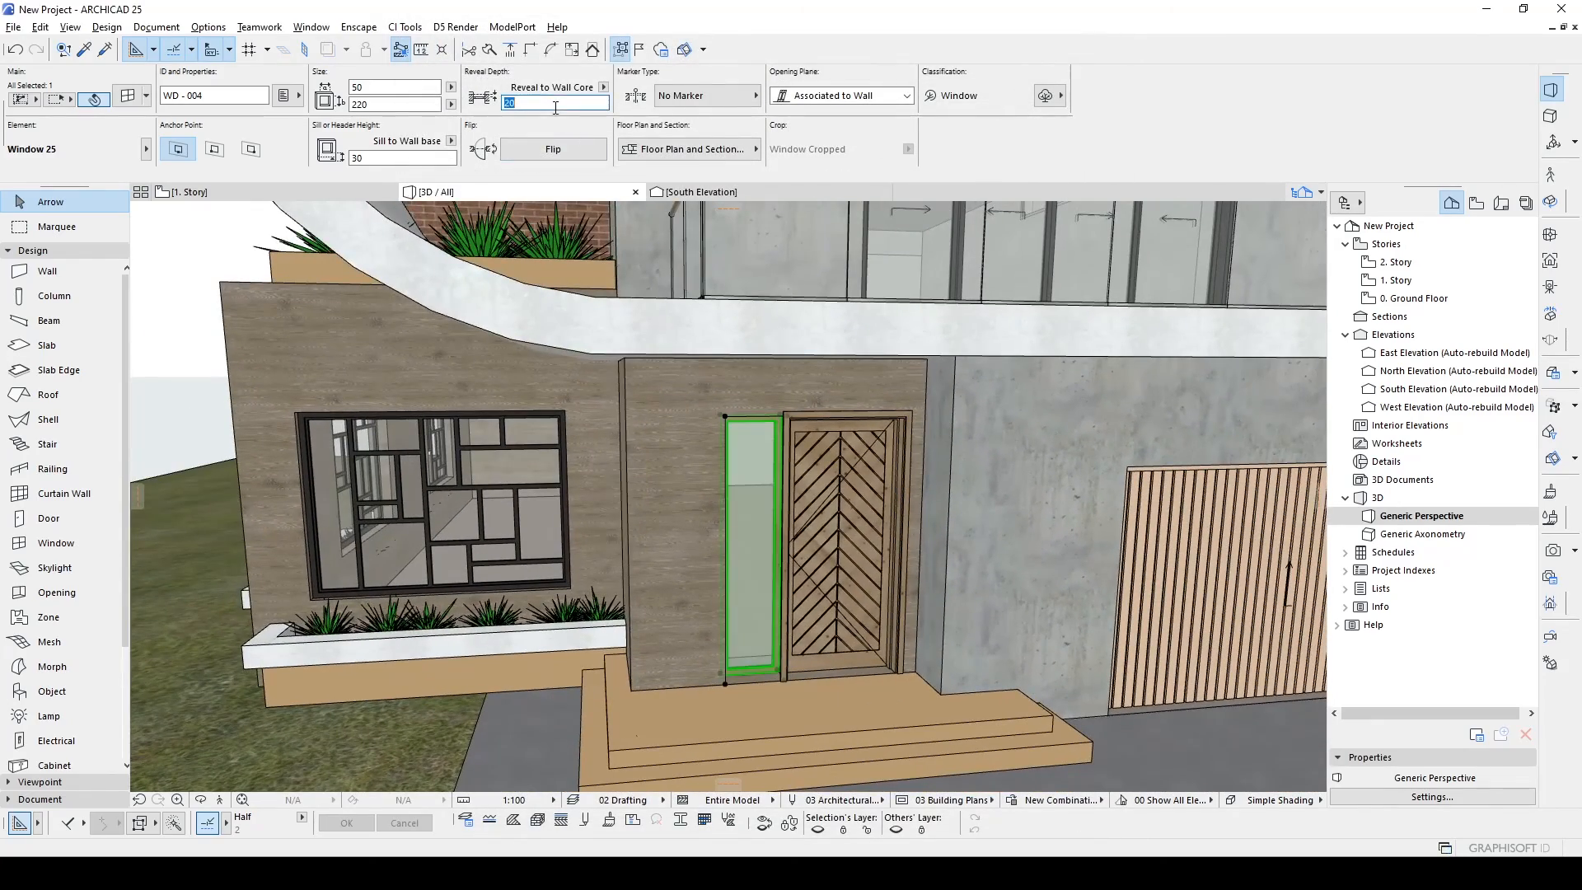
click(803, 525)
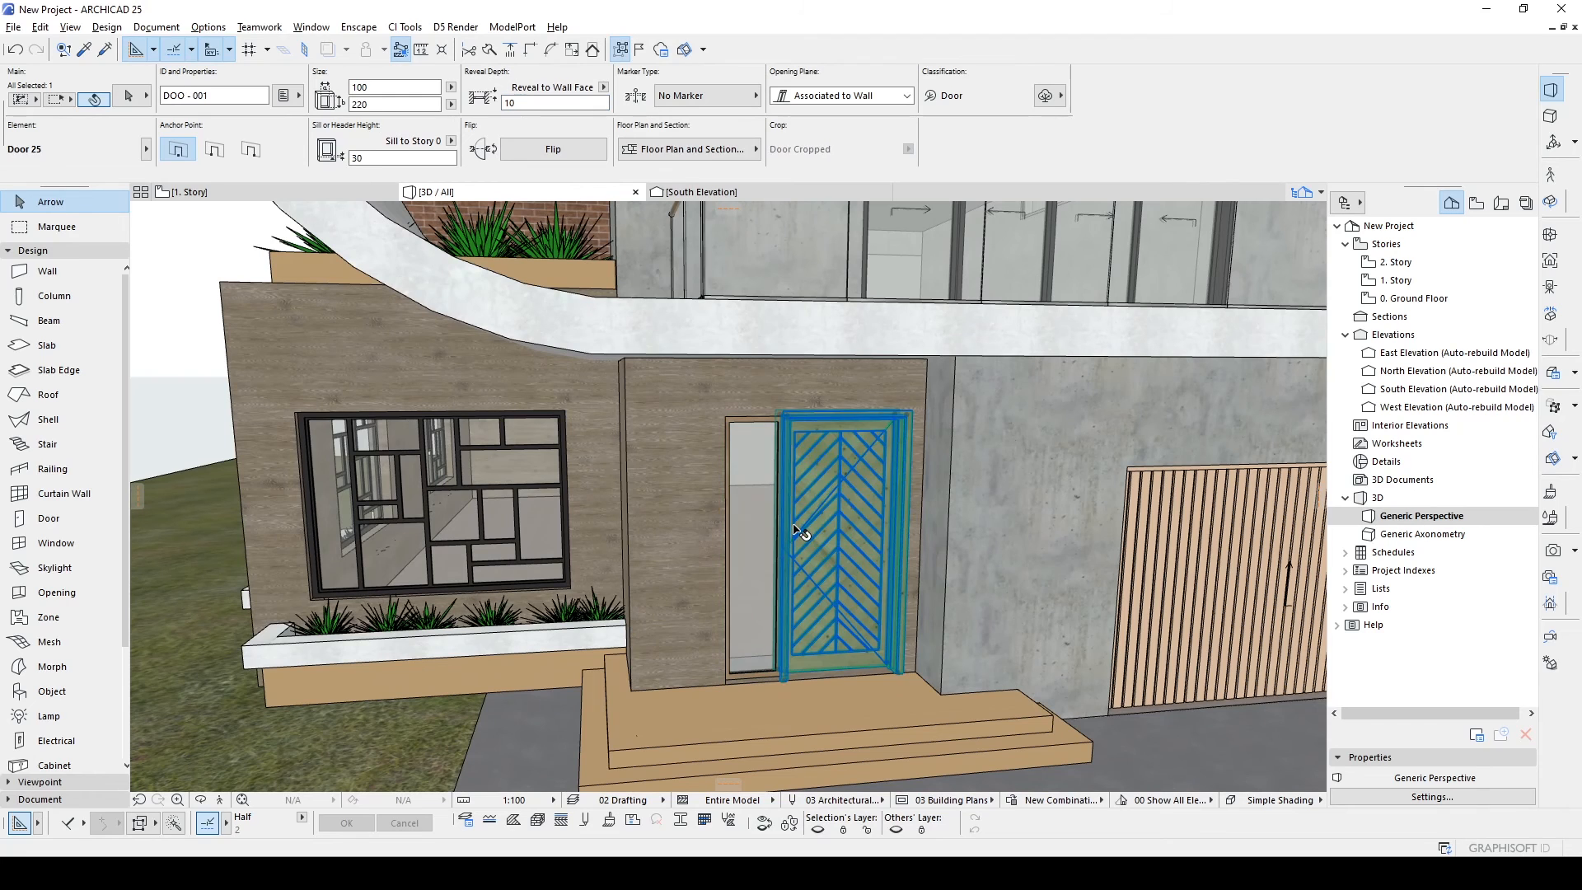
double_click(824, 522)
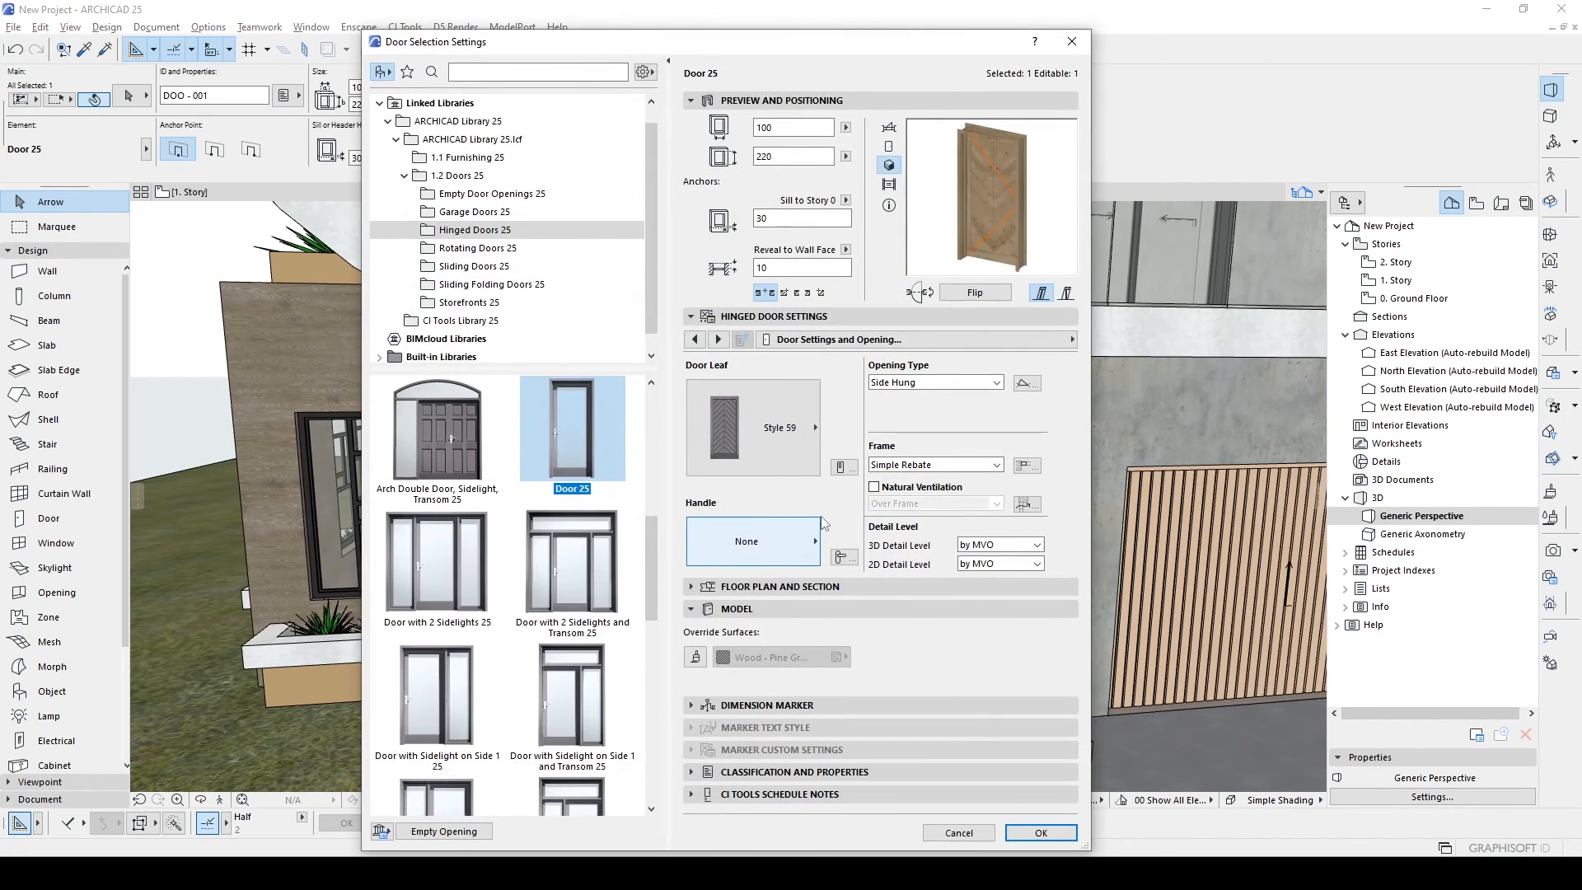
click(811, 340)
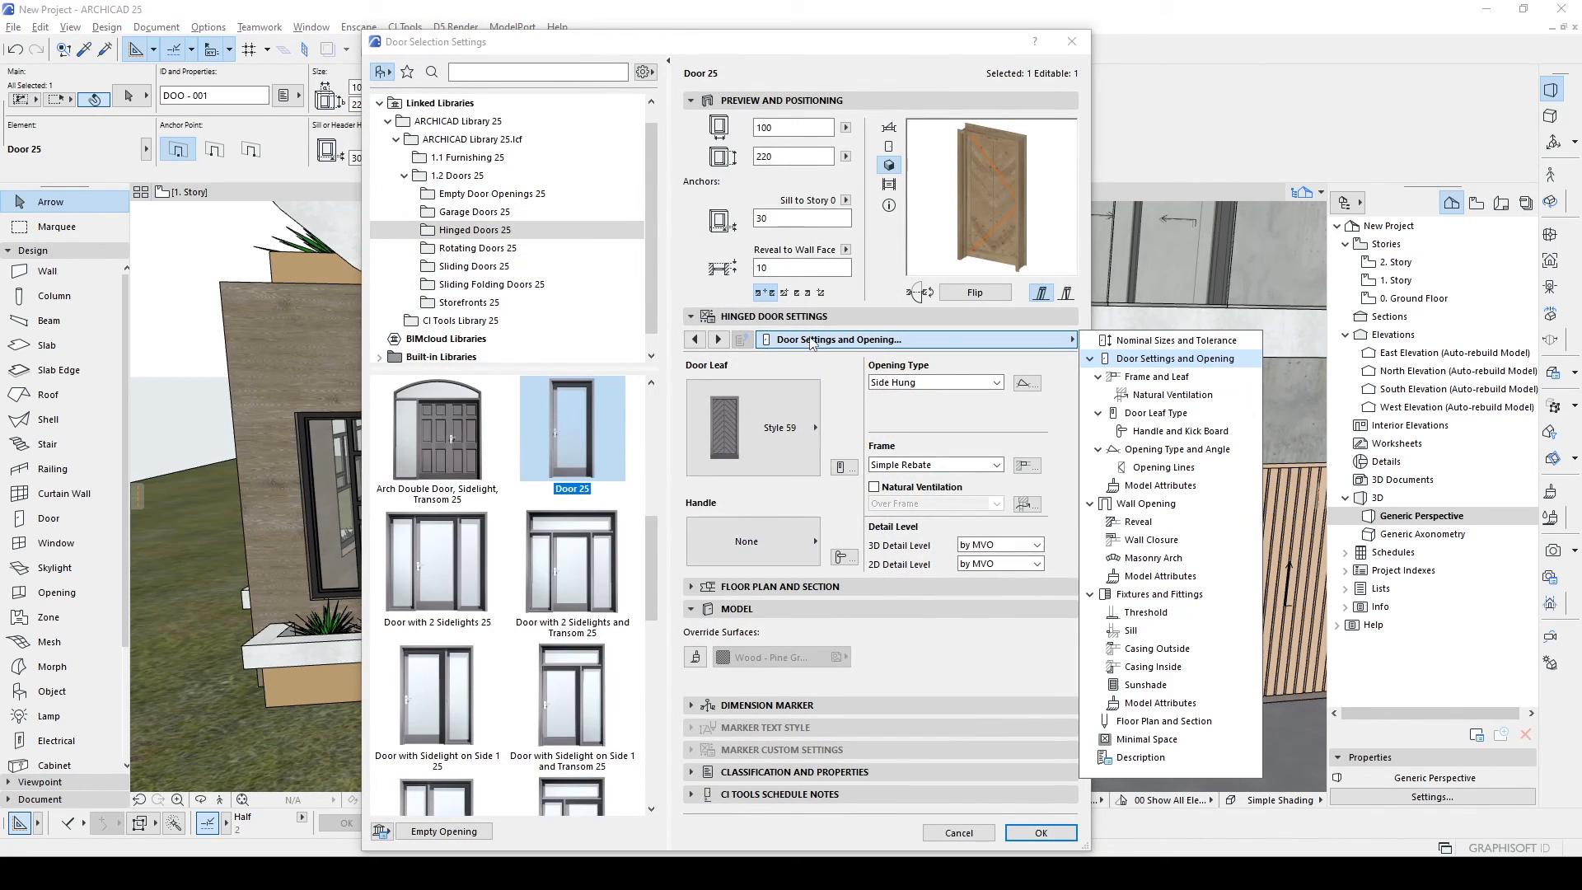
click(1162, 650)
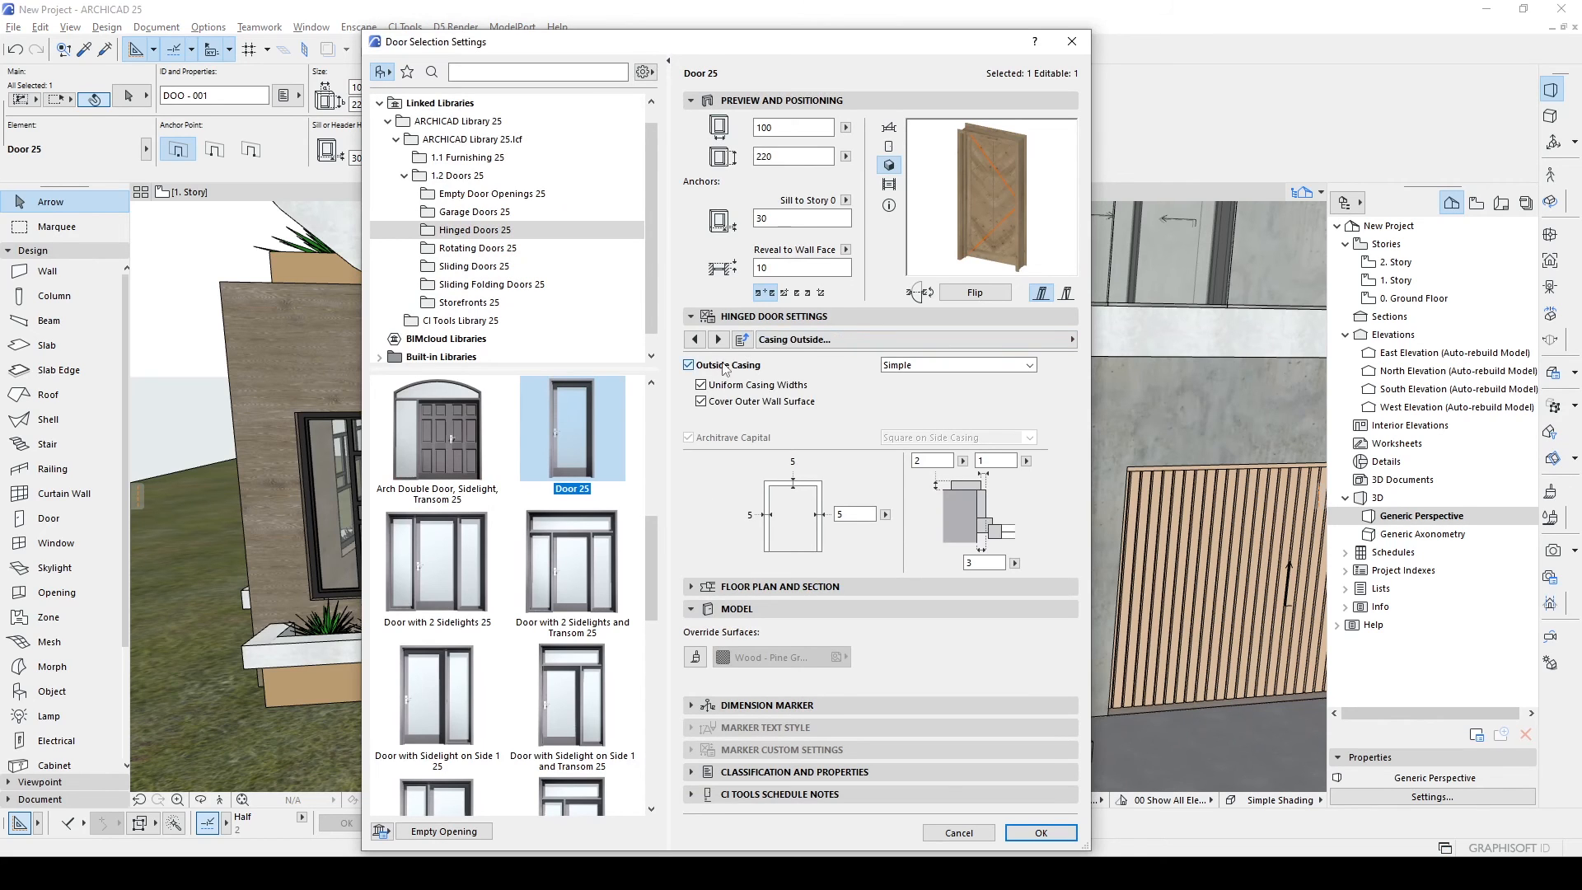
click(718, 340)
click(713, 360)
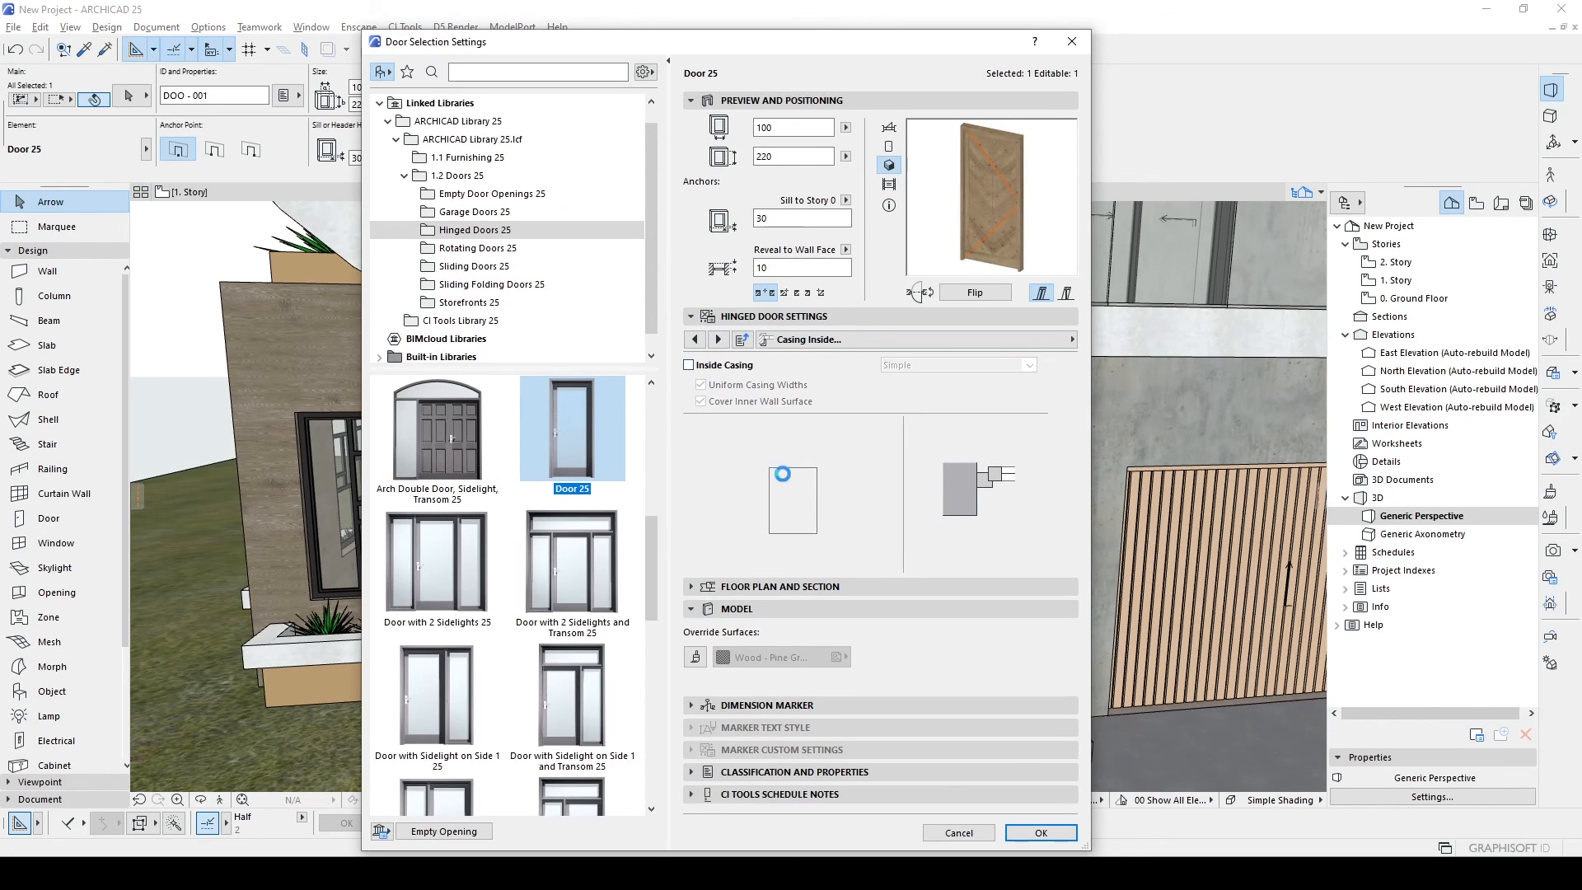
click(1041, 831)
Deselect the front door and display the whole house in the White Model 3D style.
shift+middle_drag(924, 674, 703, 529)
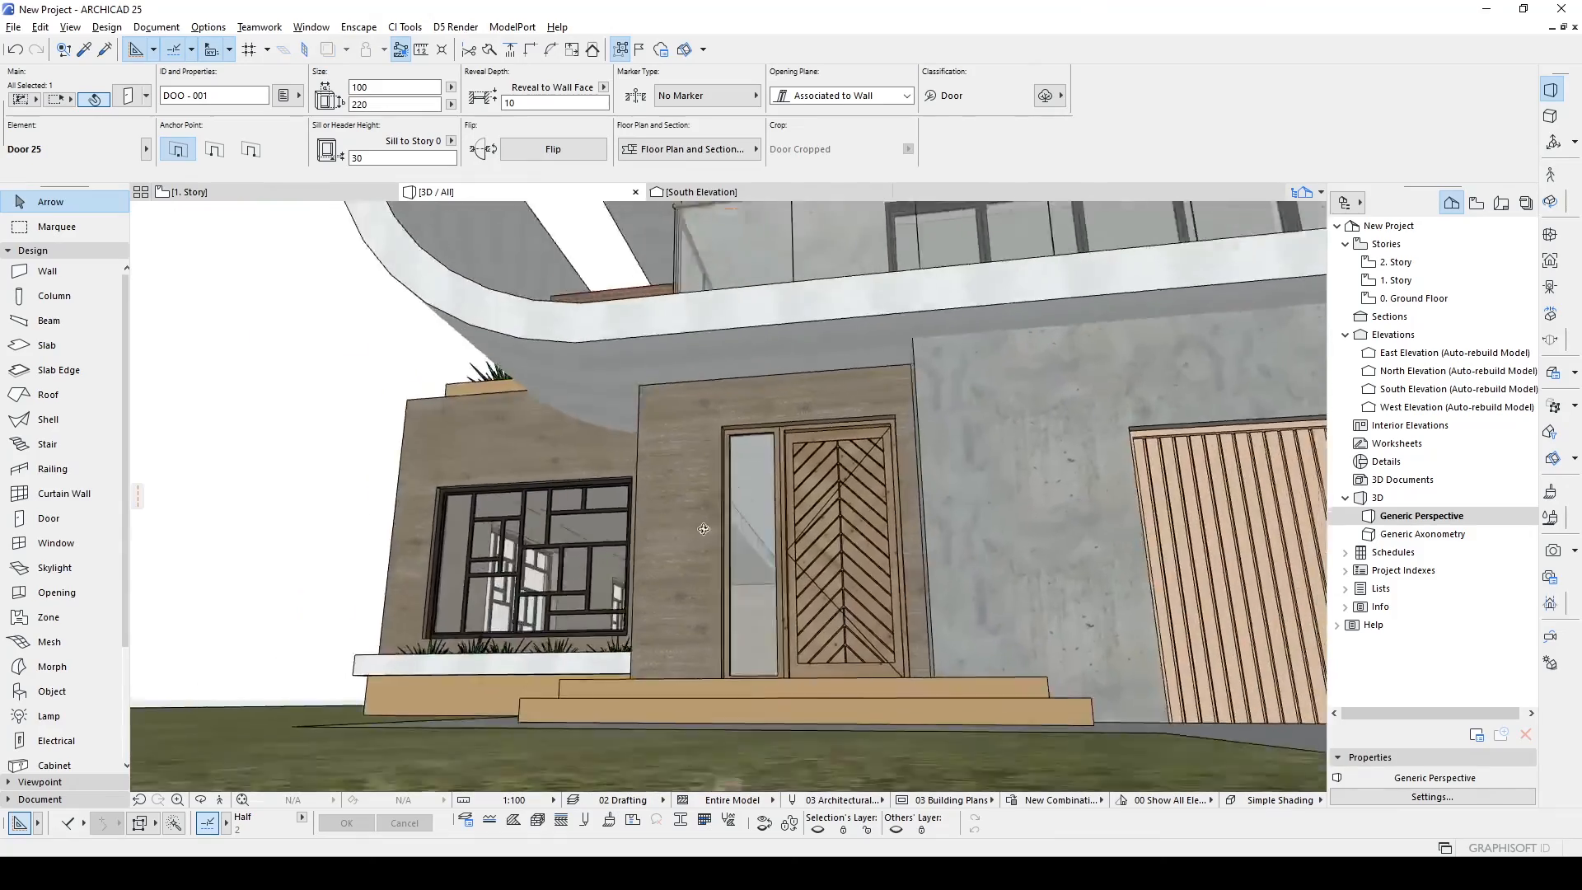
scroll(703, 529, down, 10)
shift+middle_drag(871, 562, 1005, 575)
click(1164, 545)
scroll(1164, 545, down, 2)
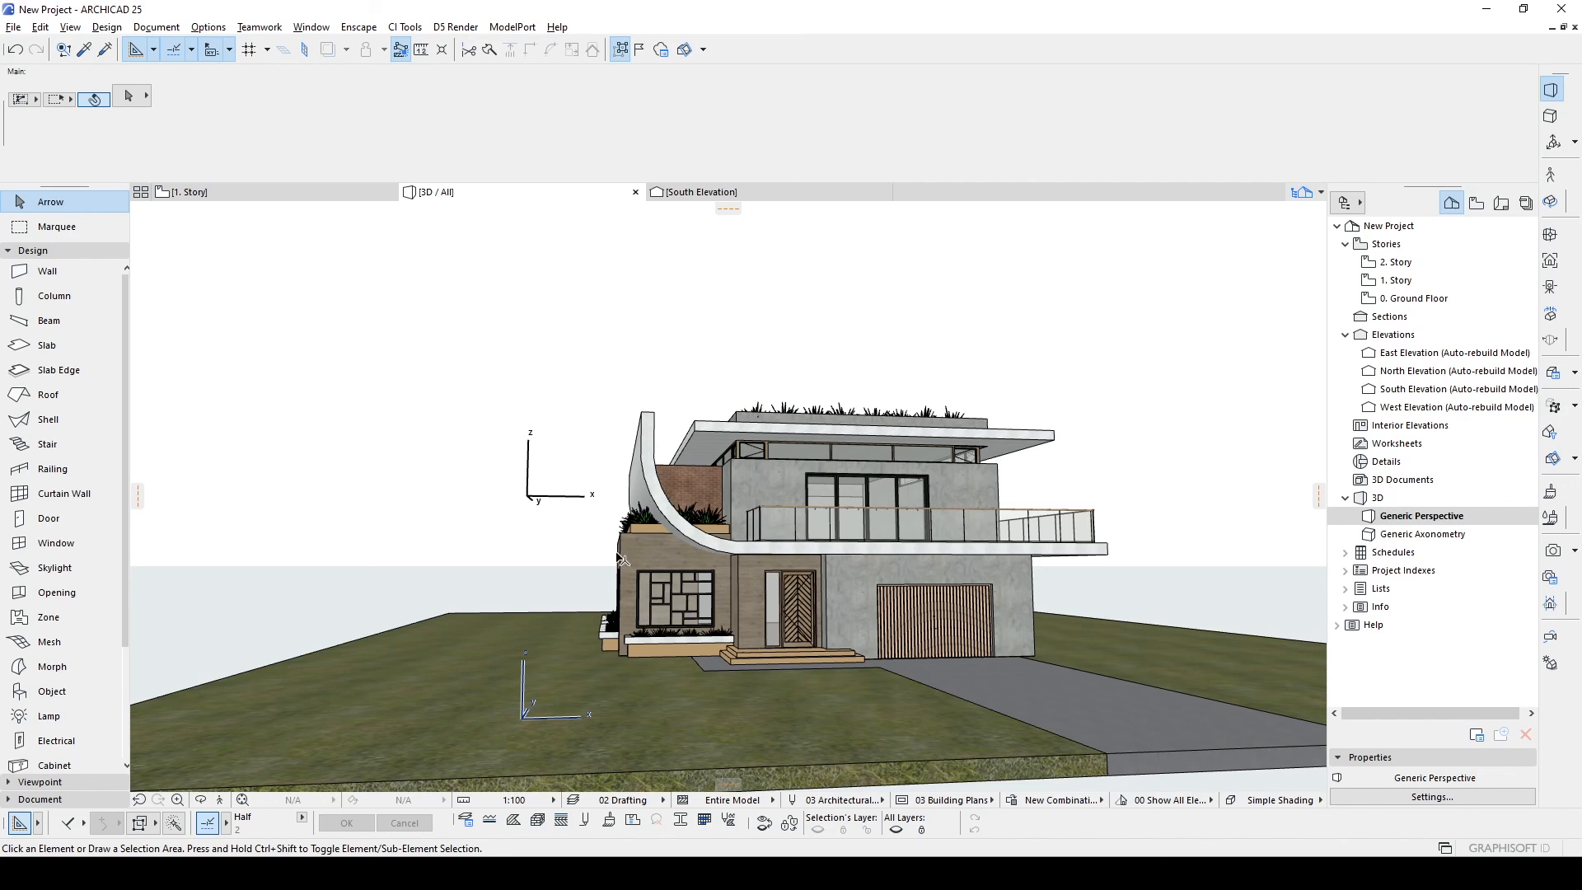
click(636, 598)
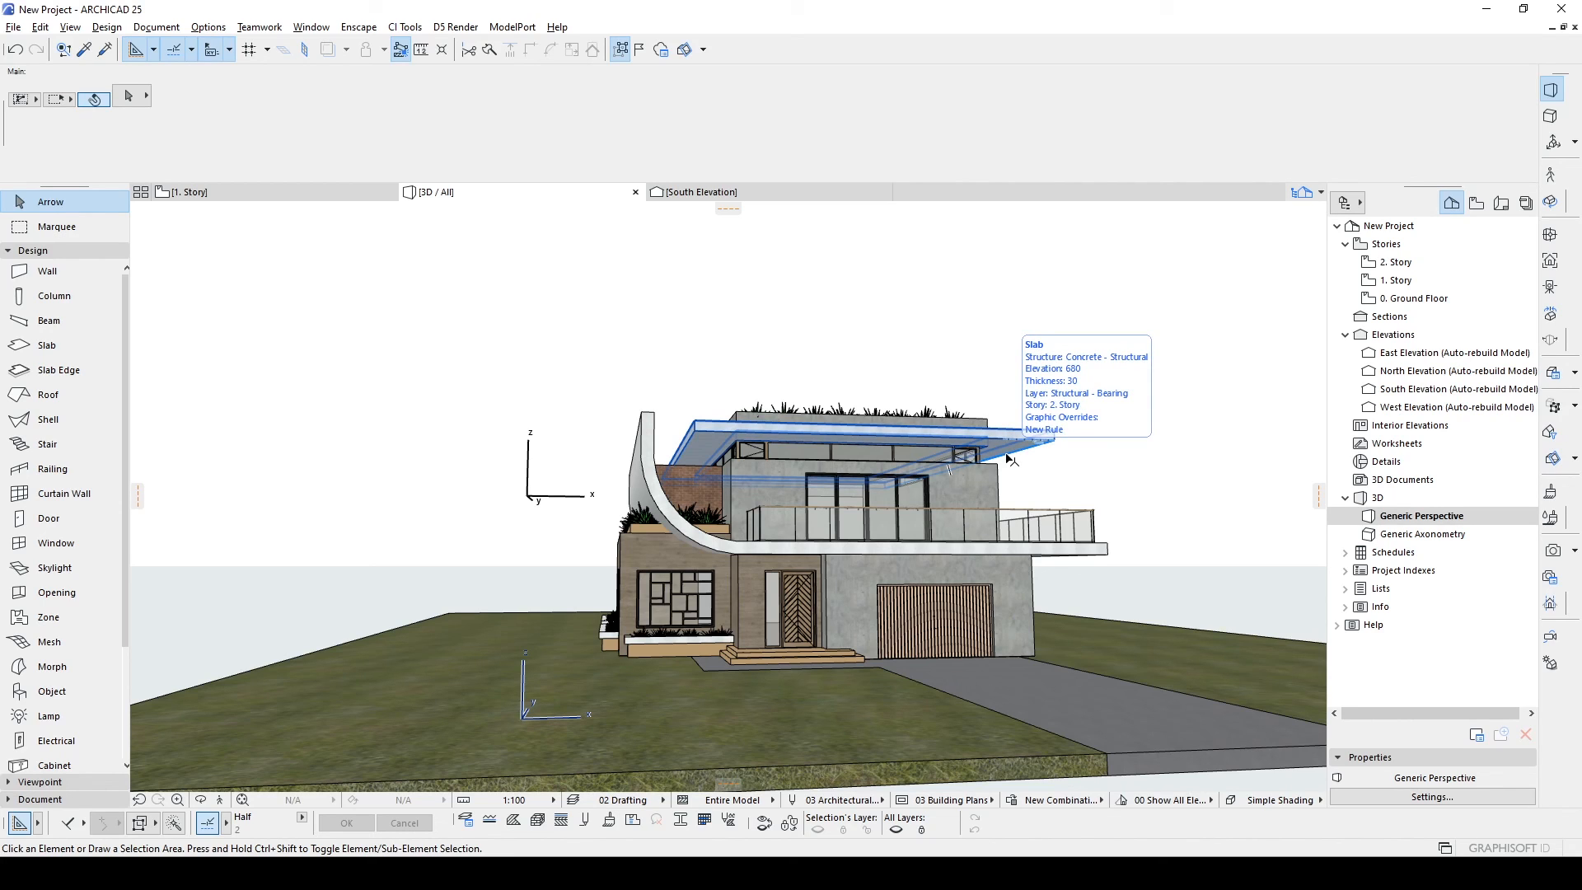
right_click(519, 194)
mouse_move(577, 309)
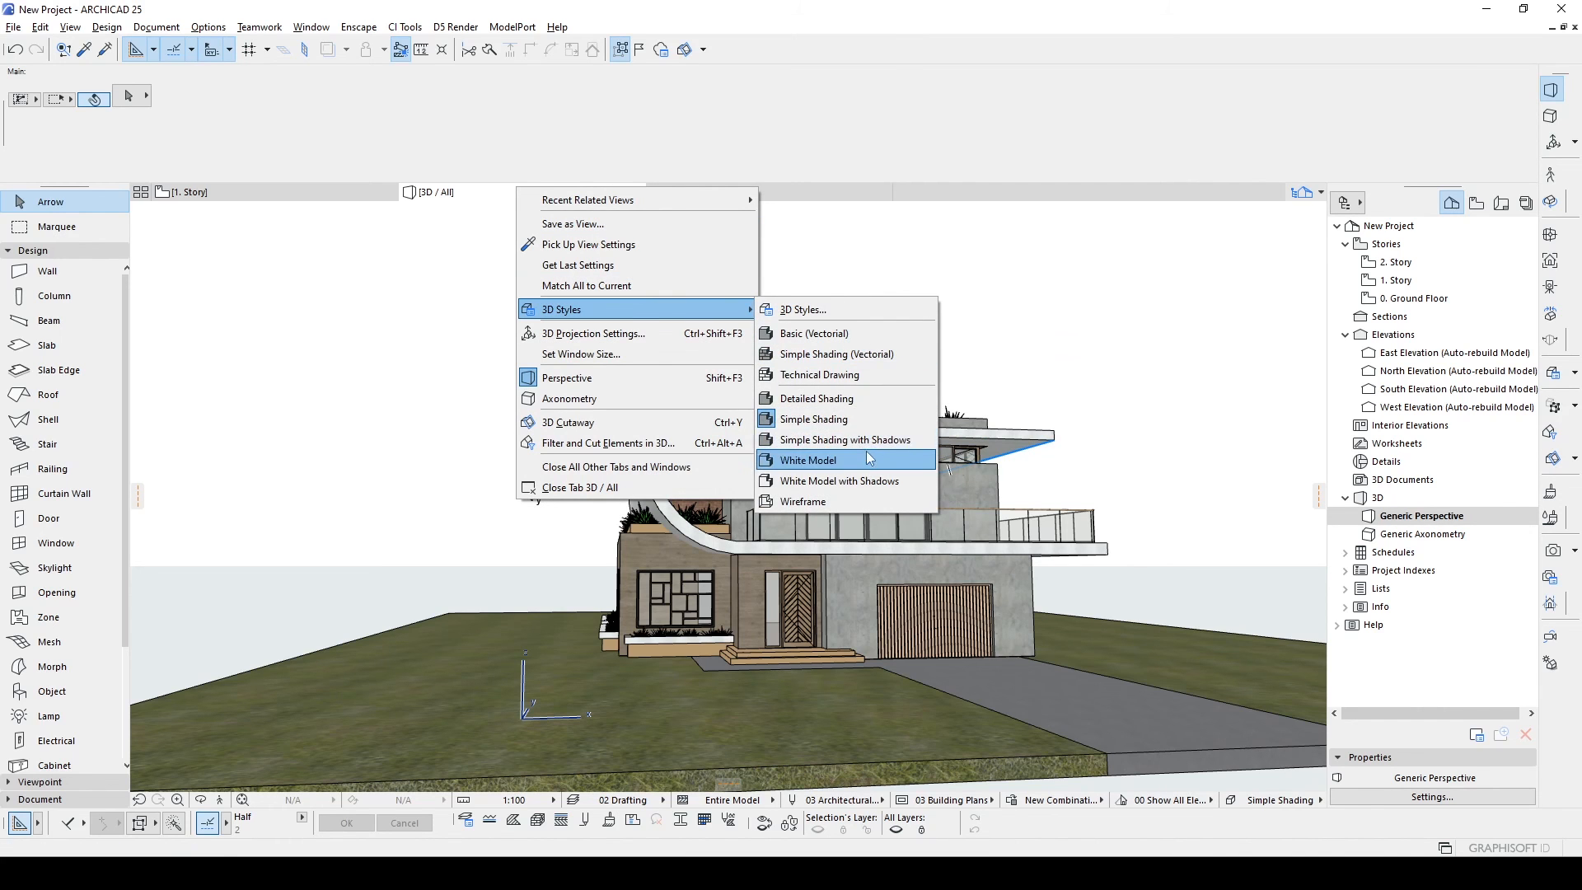
click(865, 459)
shift+middle_drag(1214, 481, 1073, 501)
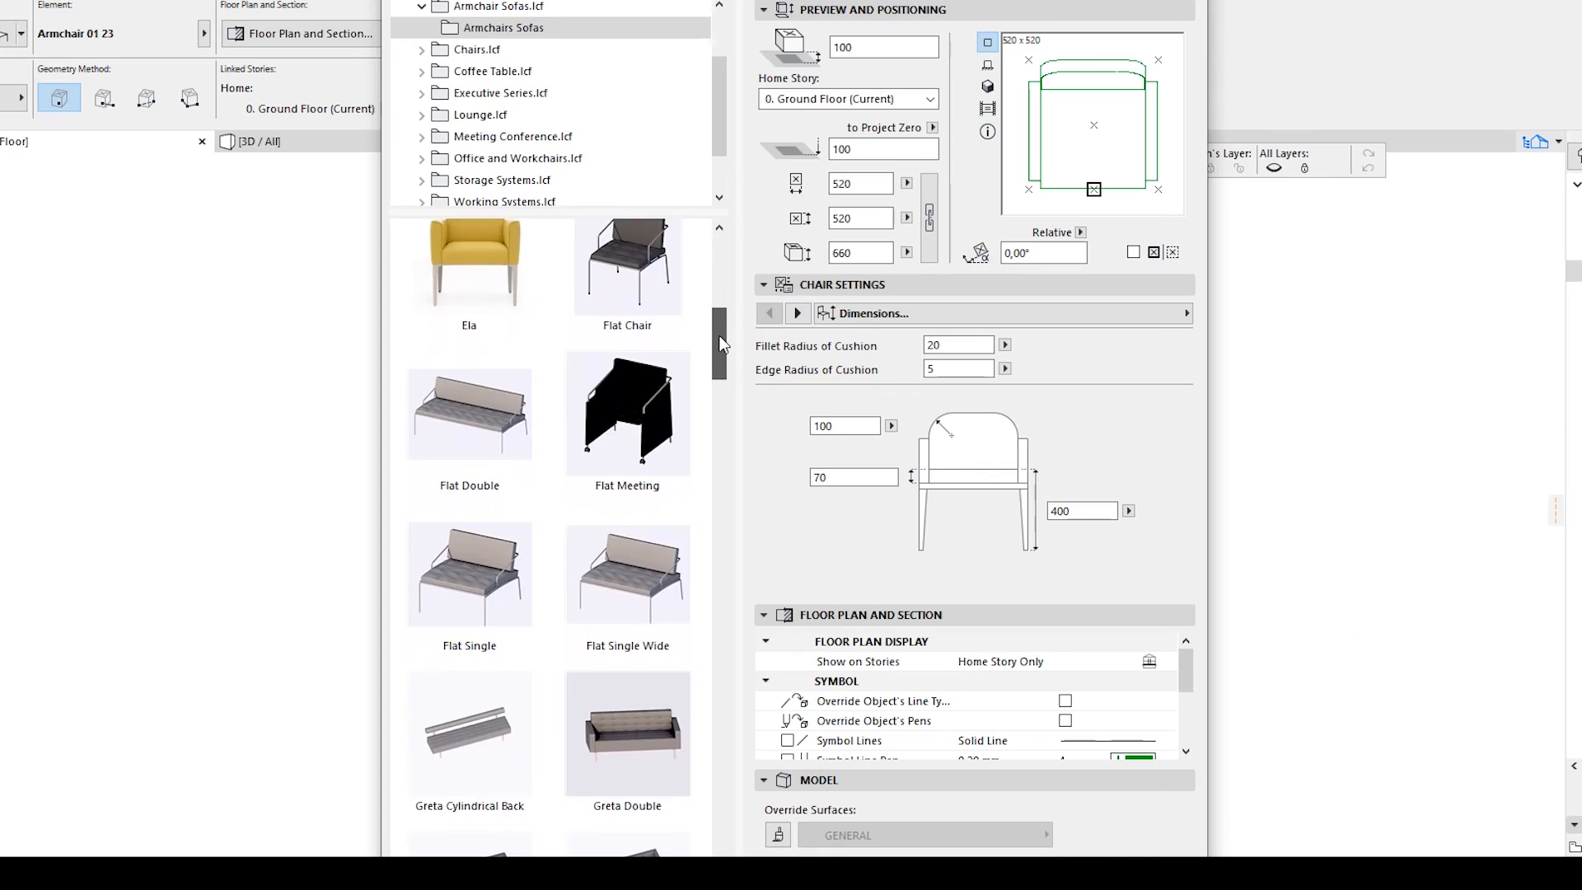
Browse the Armchairs Sofas and Chairs library folders for available furniture objects.
scroll(719, 334, down, 15)
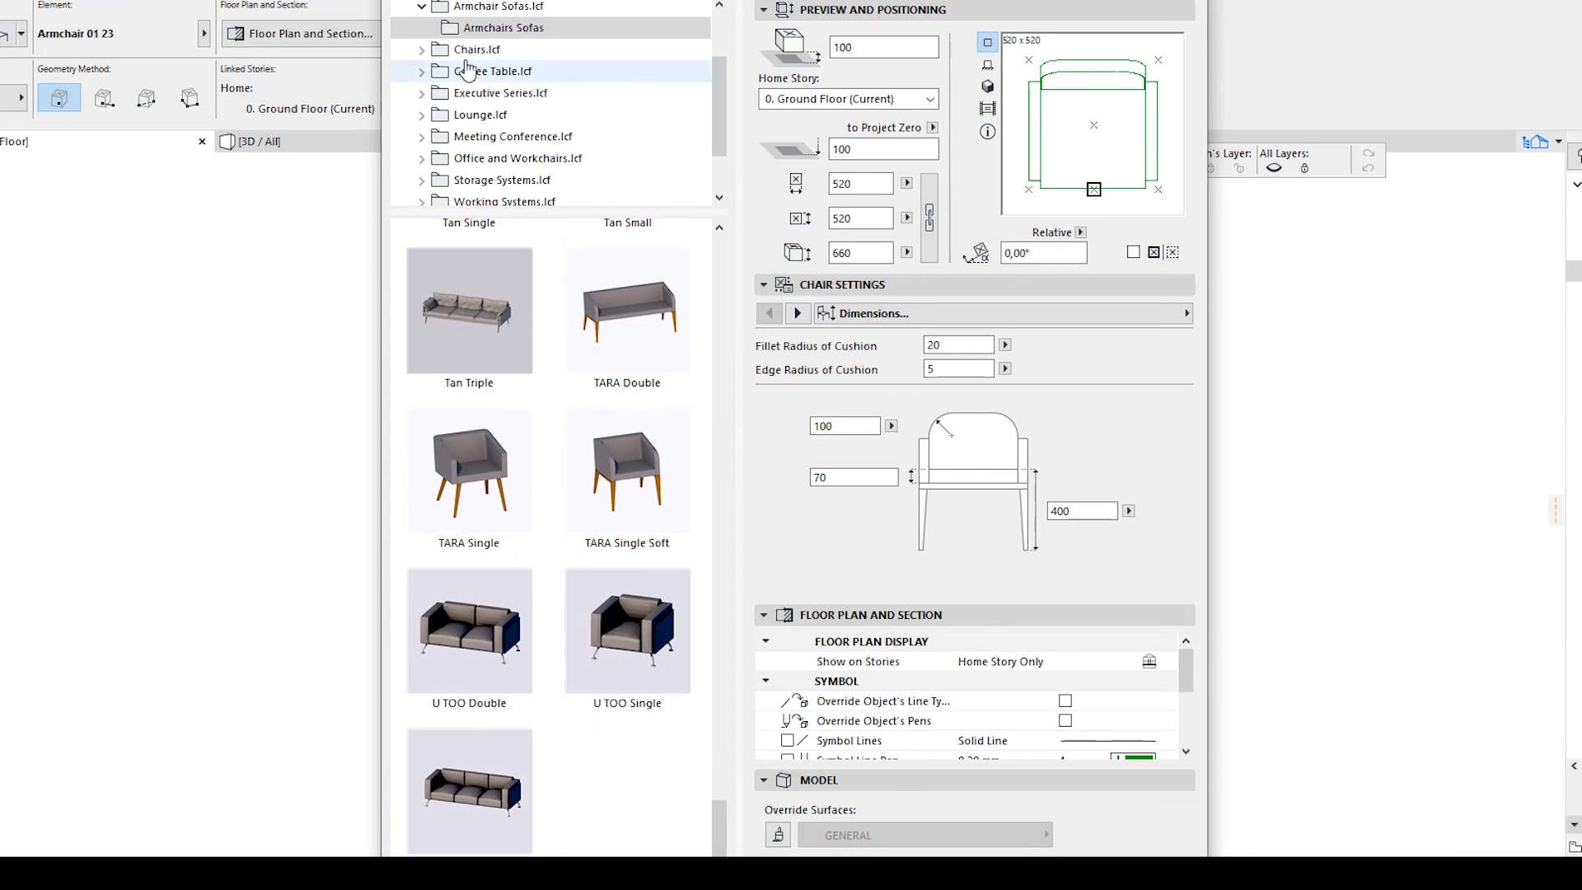
double_click(467, 50)
click(476, 71)
drag(719, 263, 683, 619)
drag(718, 284, 694, 423)
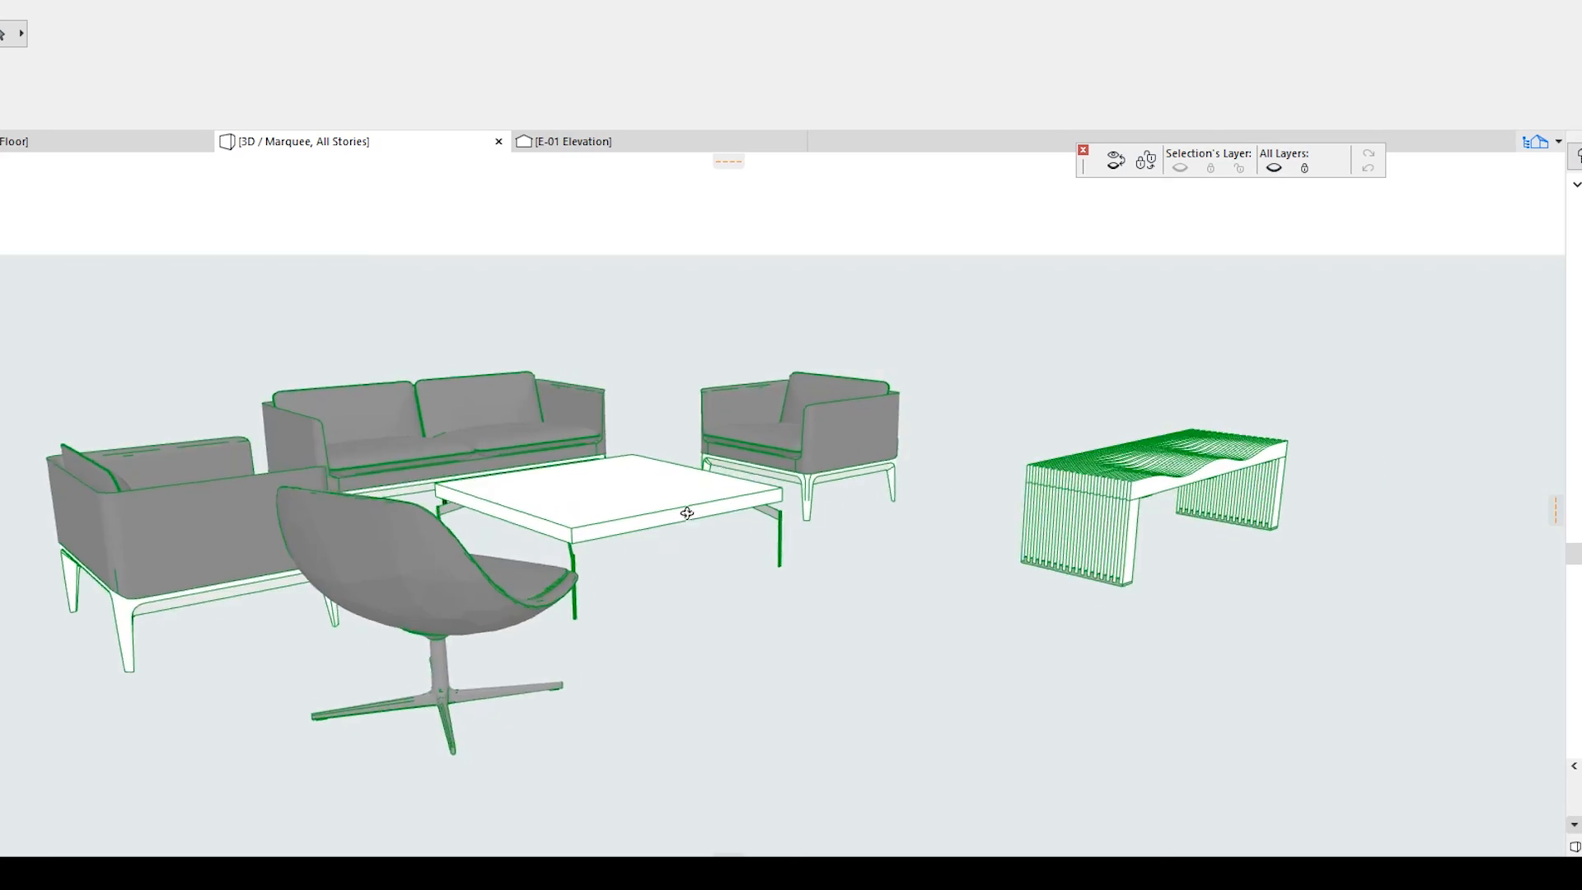
Inspect the lounge armchairs and sofas in 3D, and the office desk workstation model in SketchUp.
scroll(741, 535, up, 5)
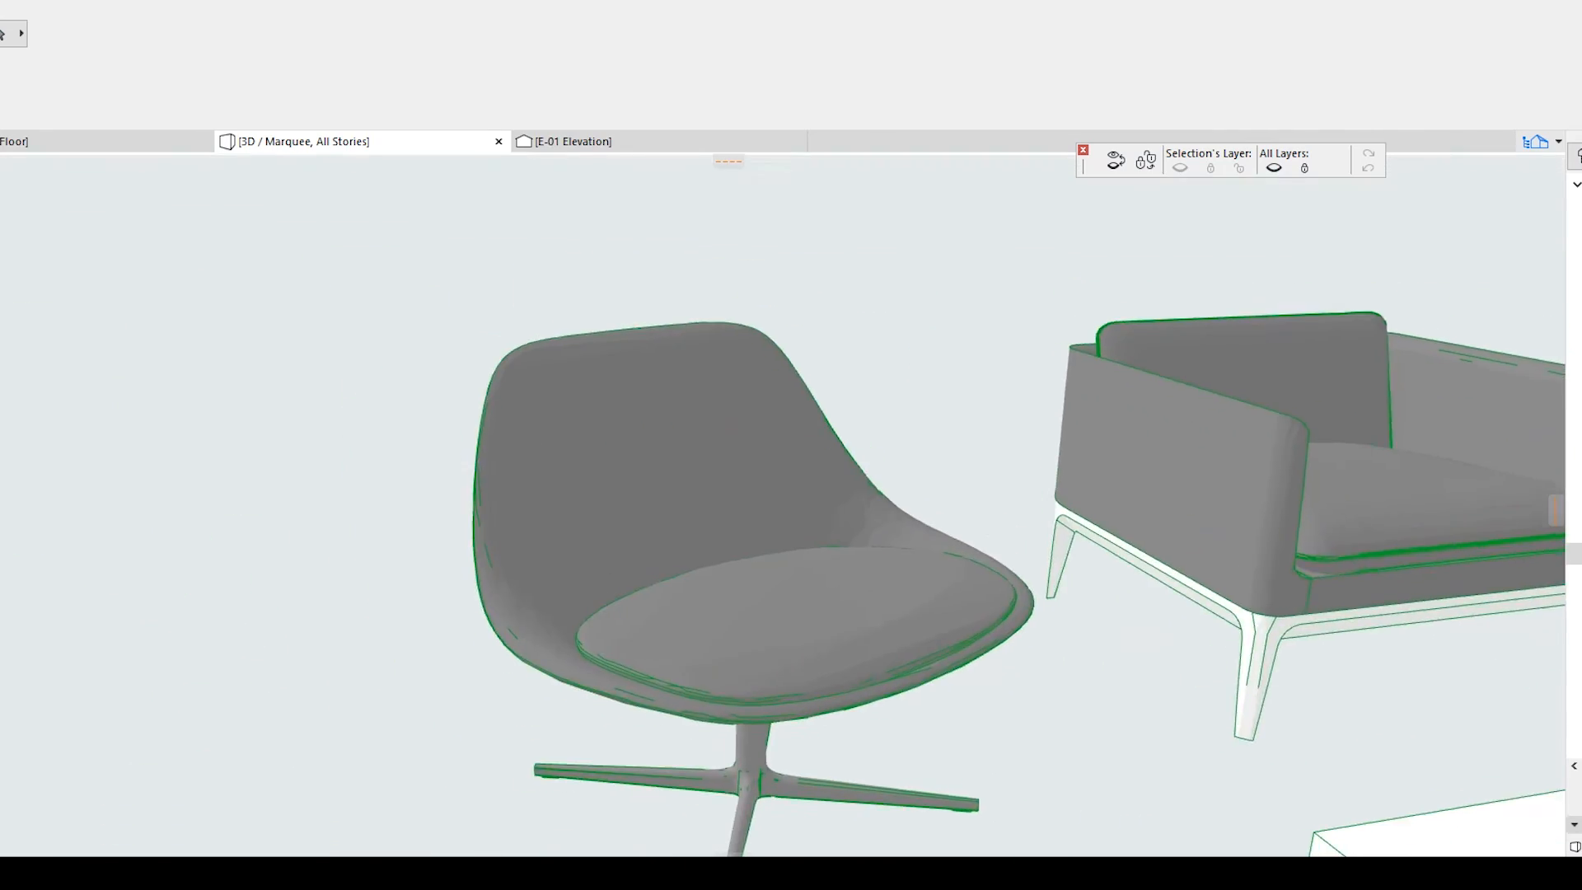
shift+middle_drag(708, 511, 1030, 471)
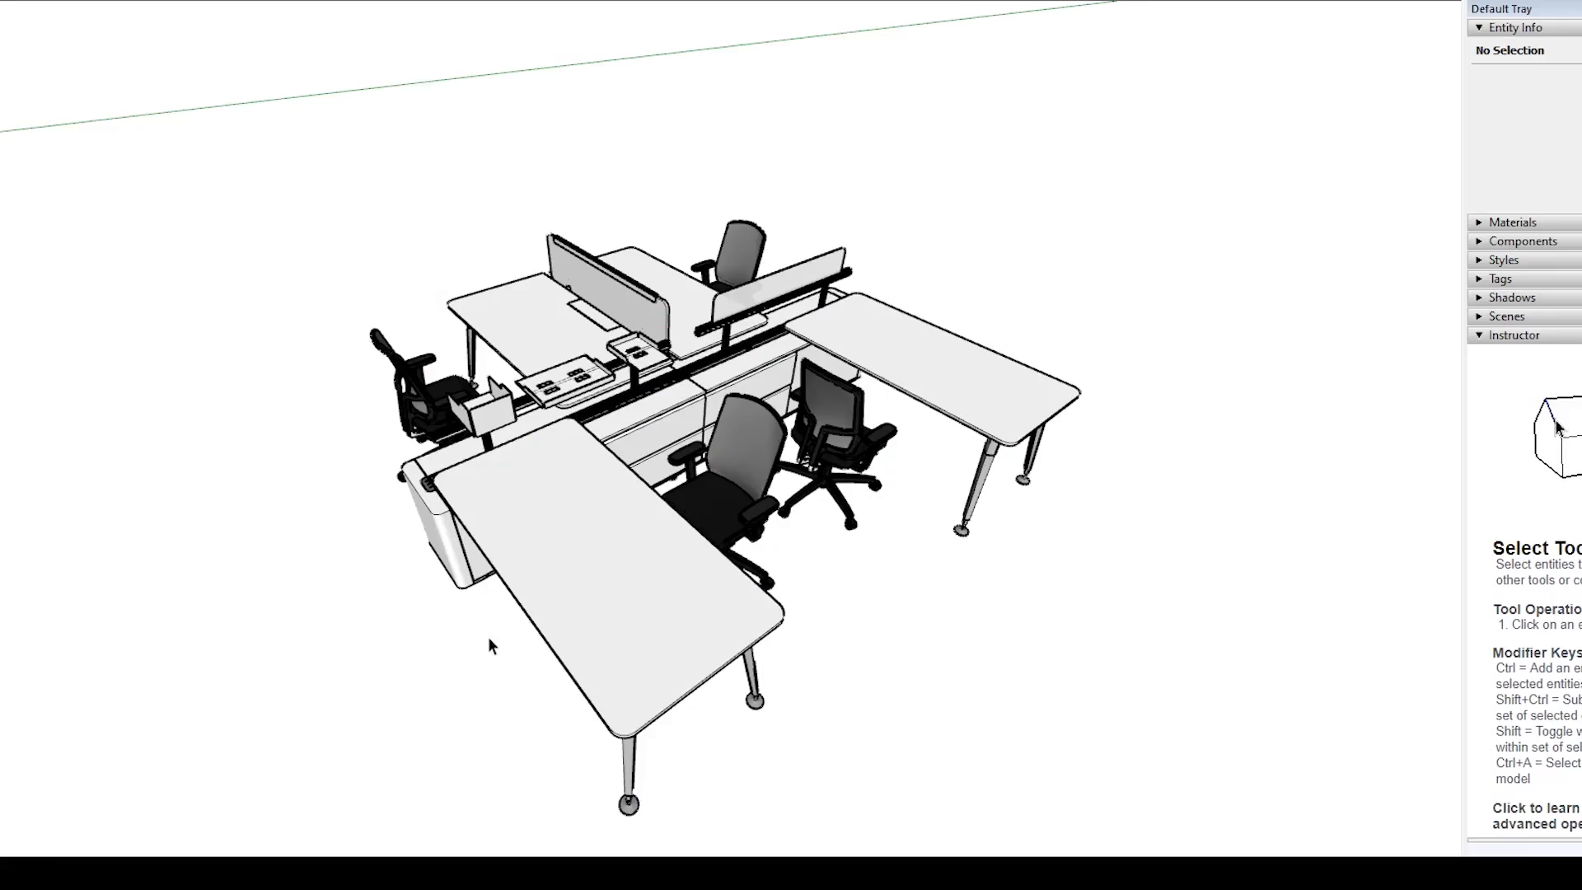
mouse_move(491, 646)
middle_down()
mouse_move(925, 442)
mouse_move(1003, 378)
mouse_move(861, 327)
mouse_move(343, 388)
middle_up()
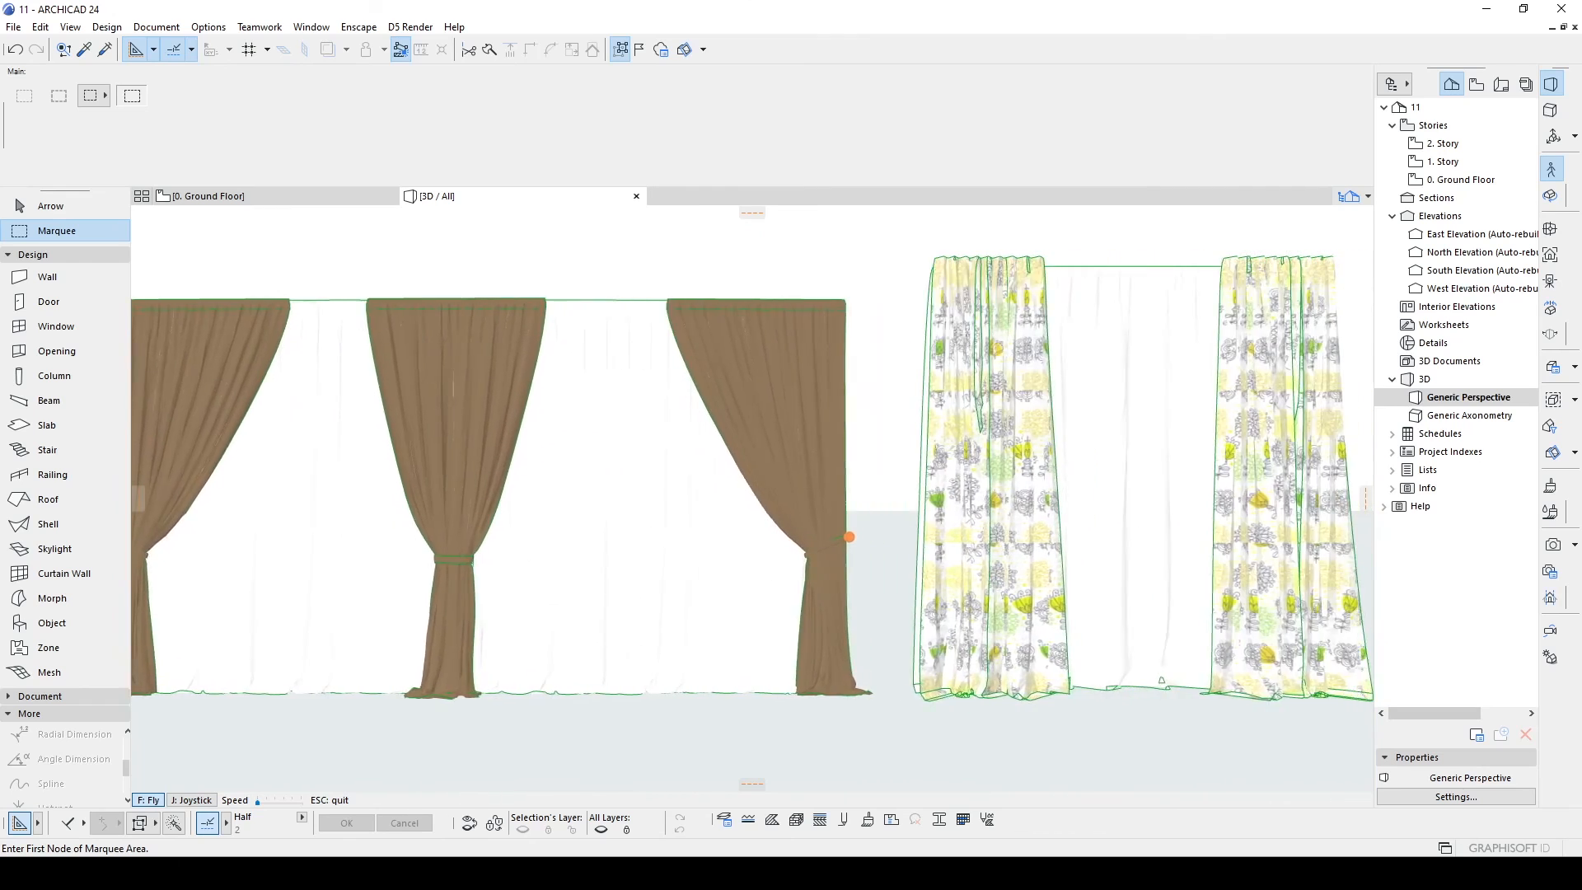
Look over the curtain and blind objects in the 3D view and their symbols on the Ground Floor plan.
key(Right)
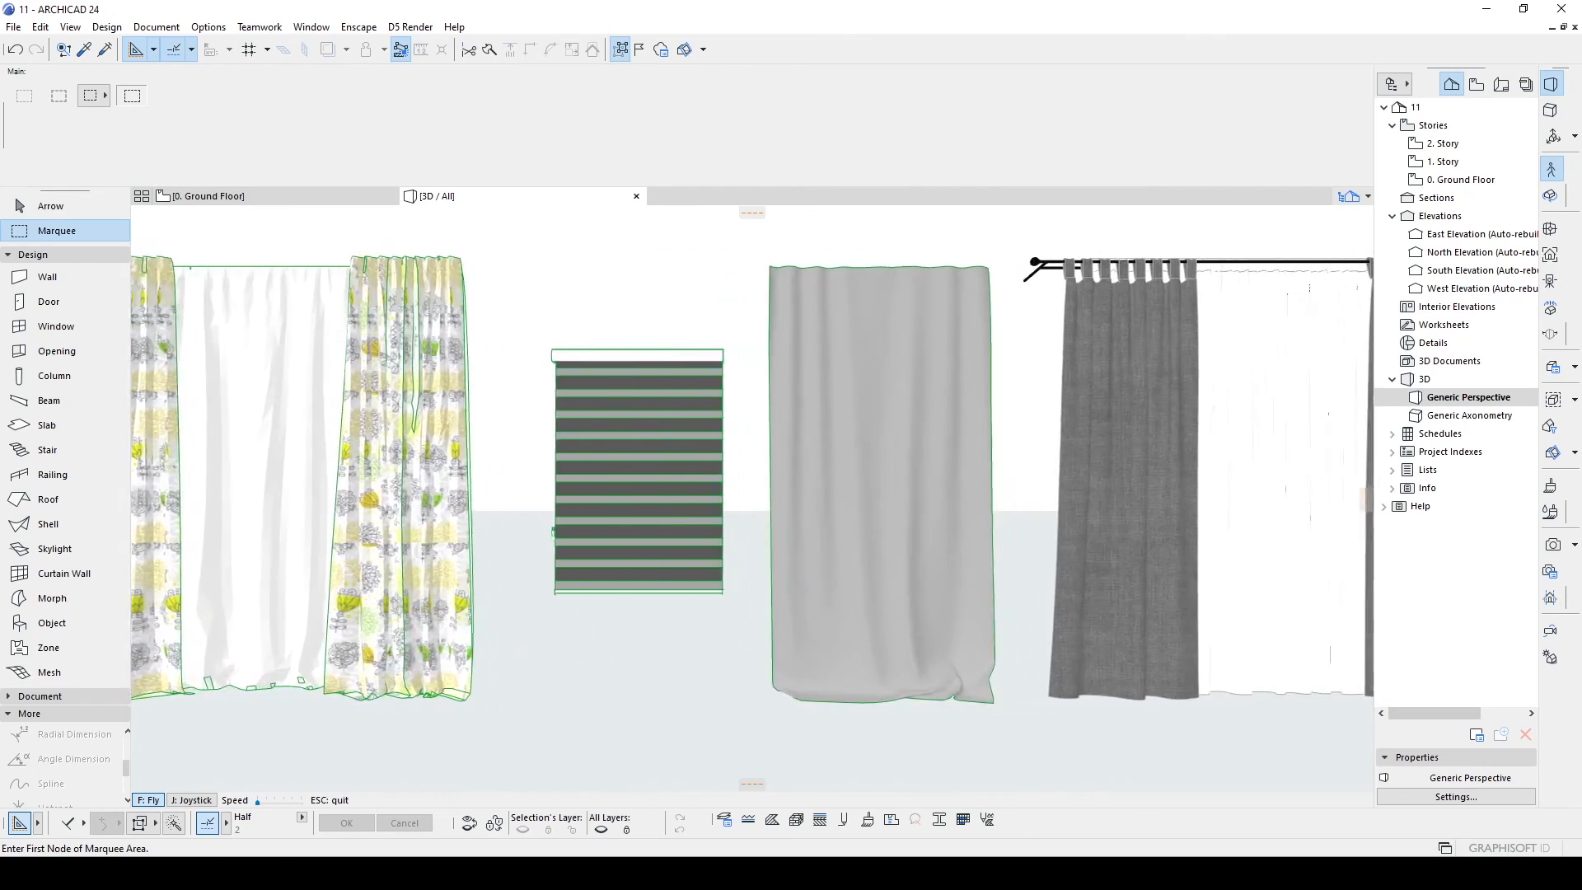
key(Right)
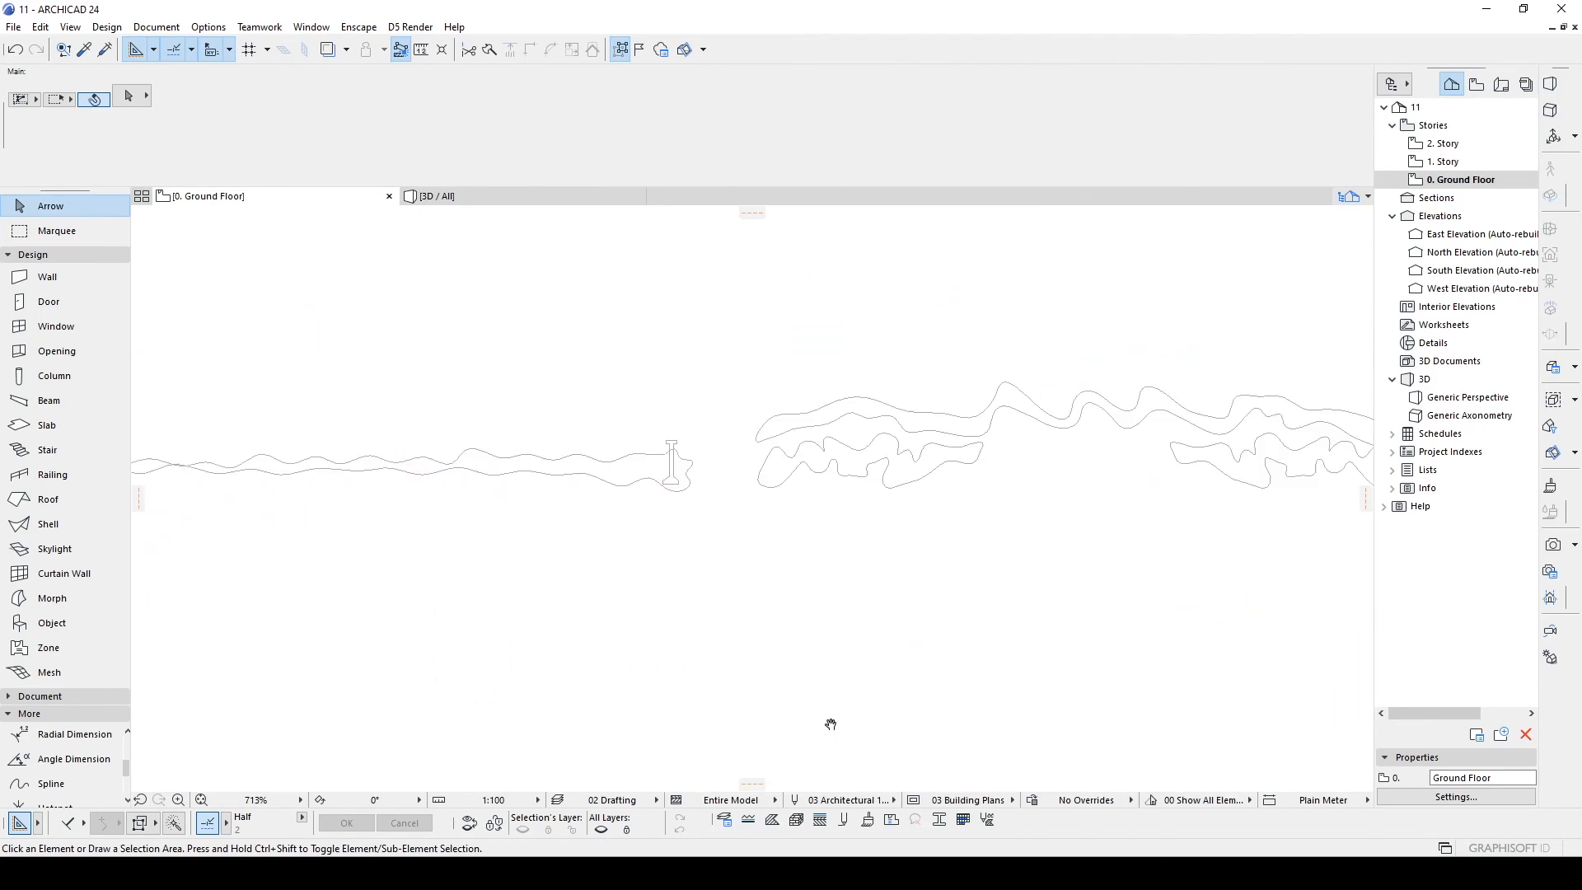
middle_drag(831, 724, 725, 726)
middle_drag(1336, 728, 555, 720)
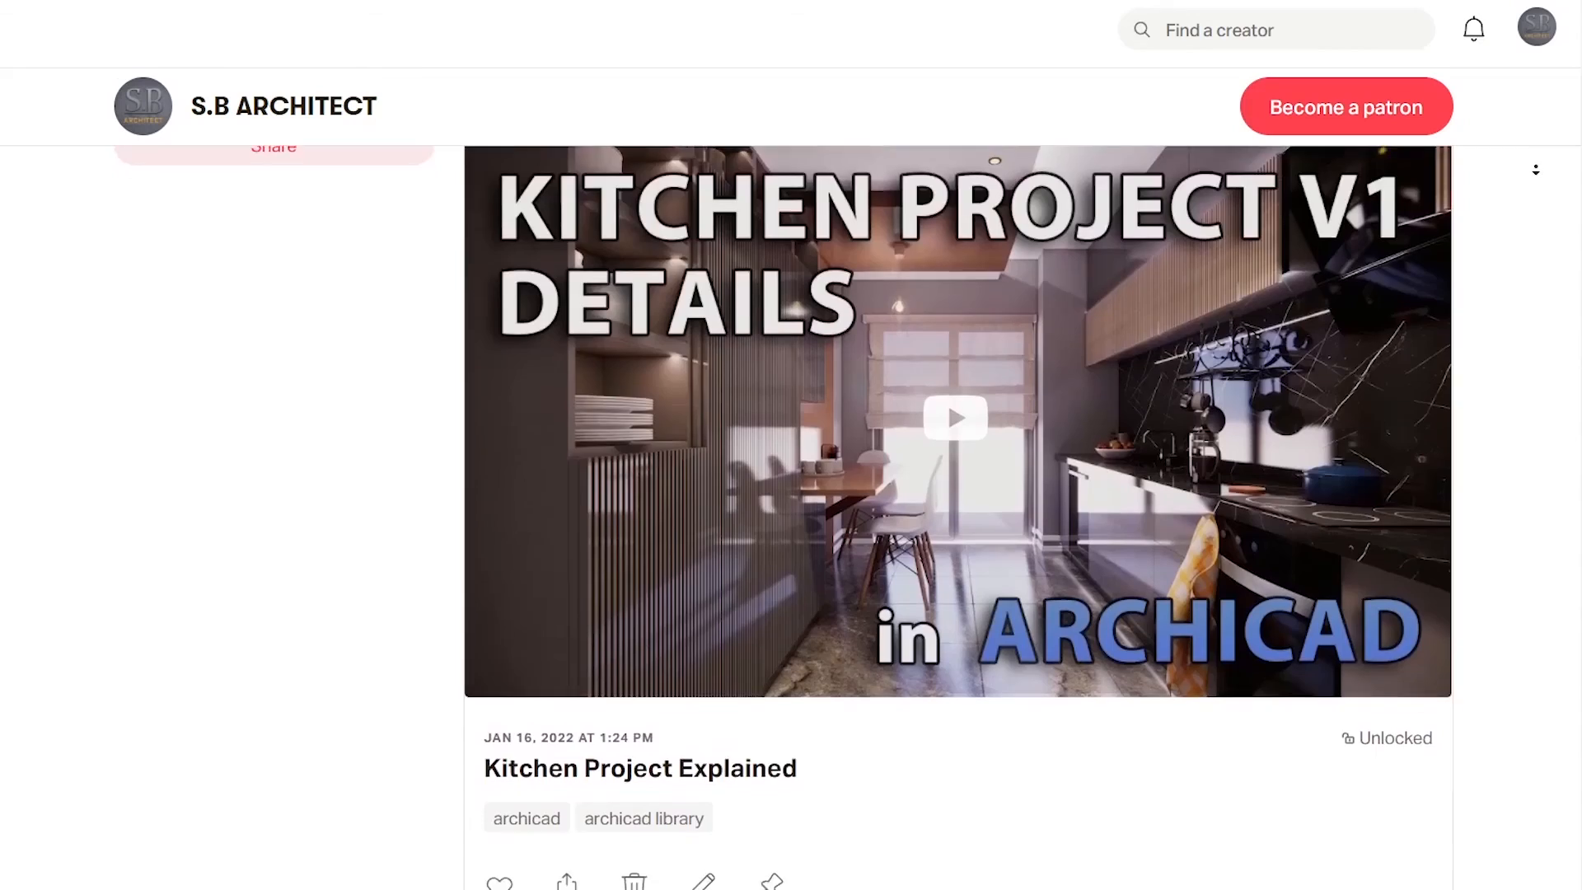
Look through the Archicad project file posts on the S.B Architect Patreon page.
scroll(1531, 195, down, 10)
scroll(1531, 195, down, 20)
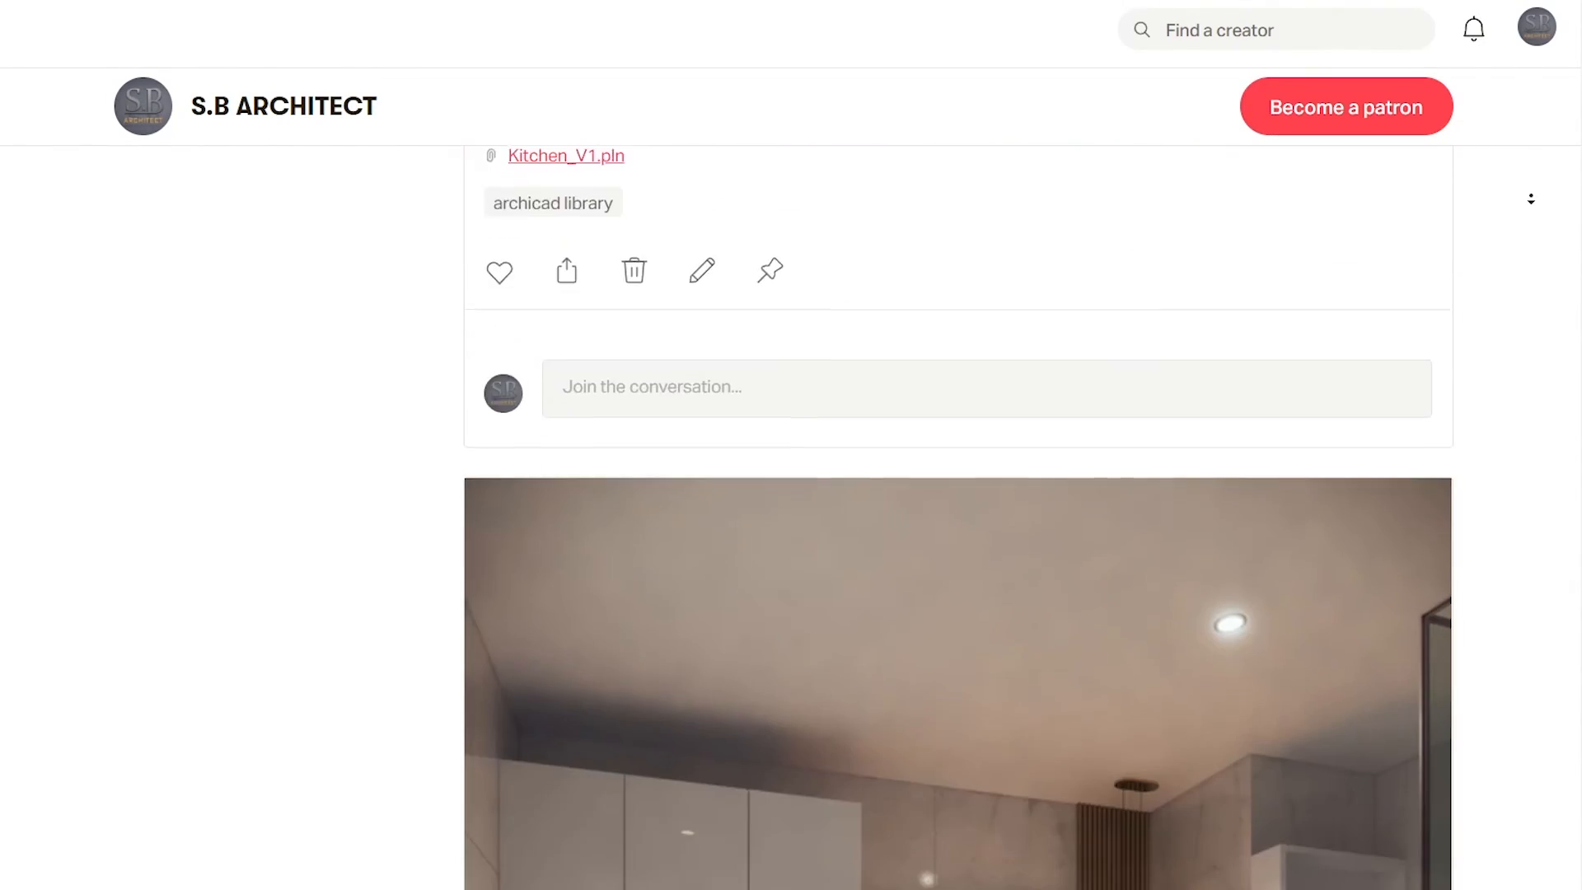
scroll(1527, 225, down, 20)
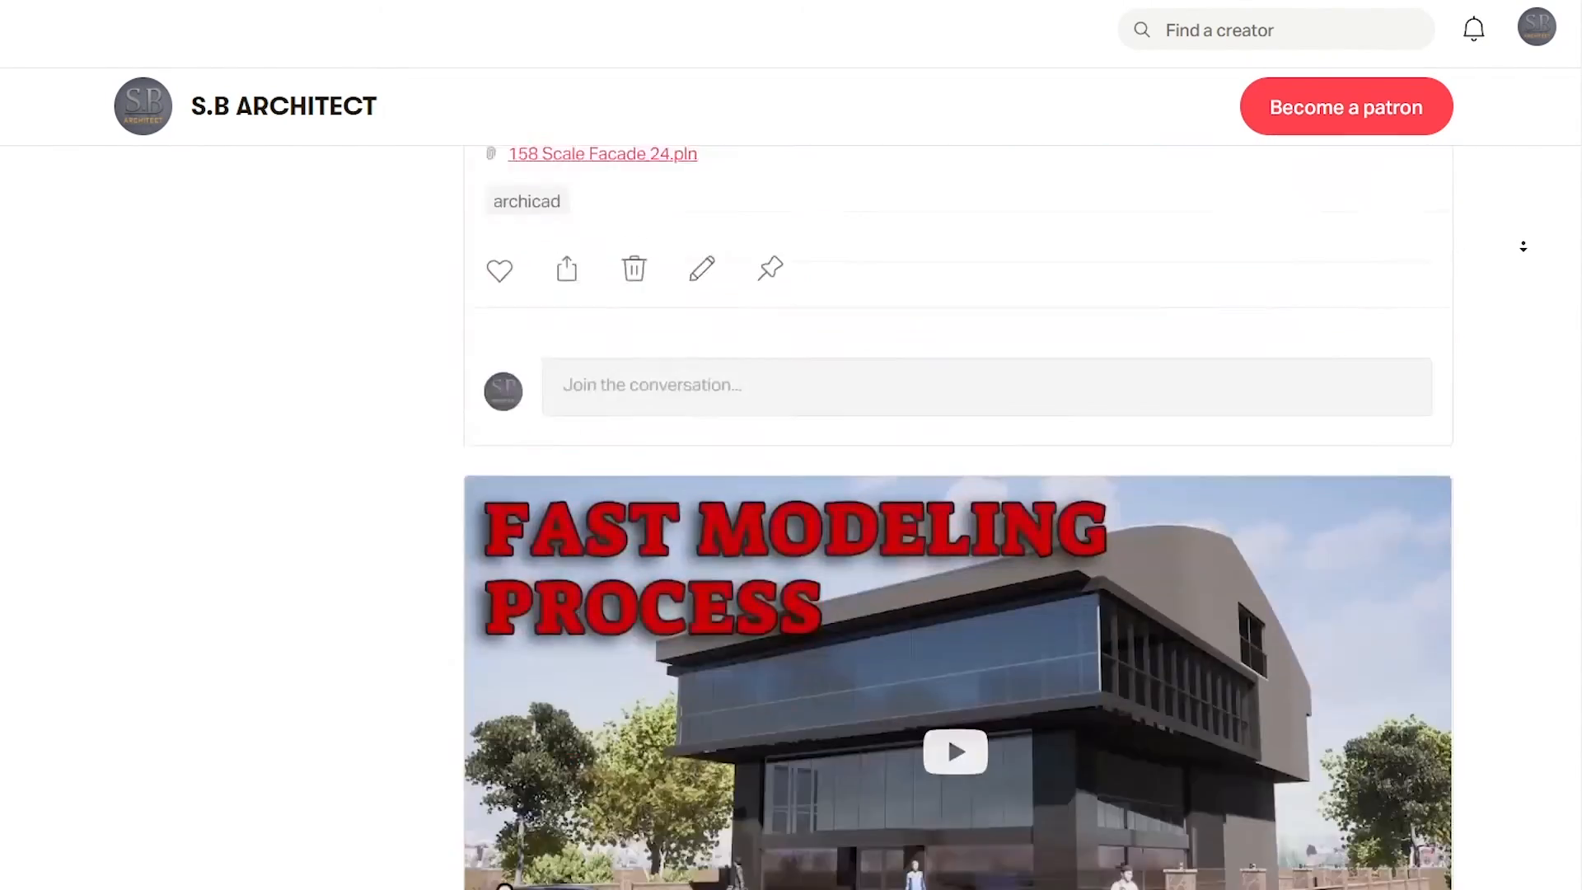
scroll(1522, 252, down, 20)
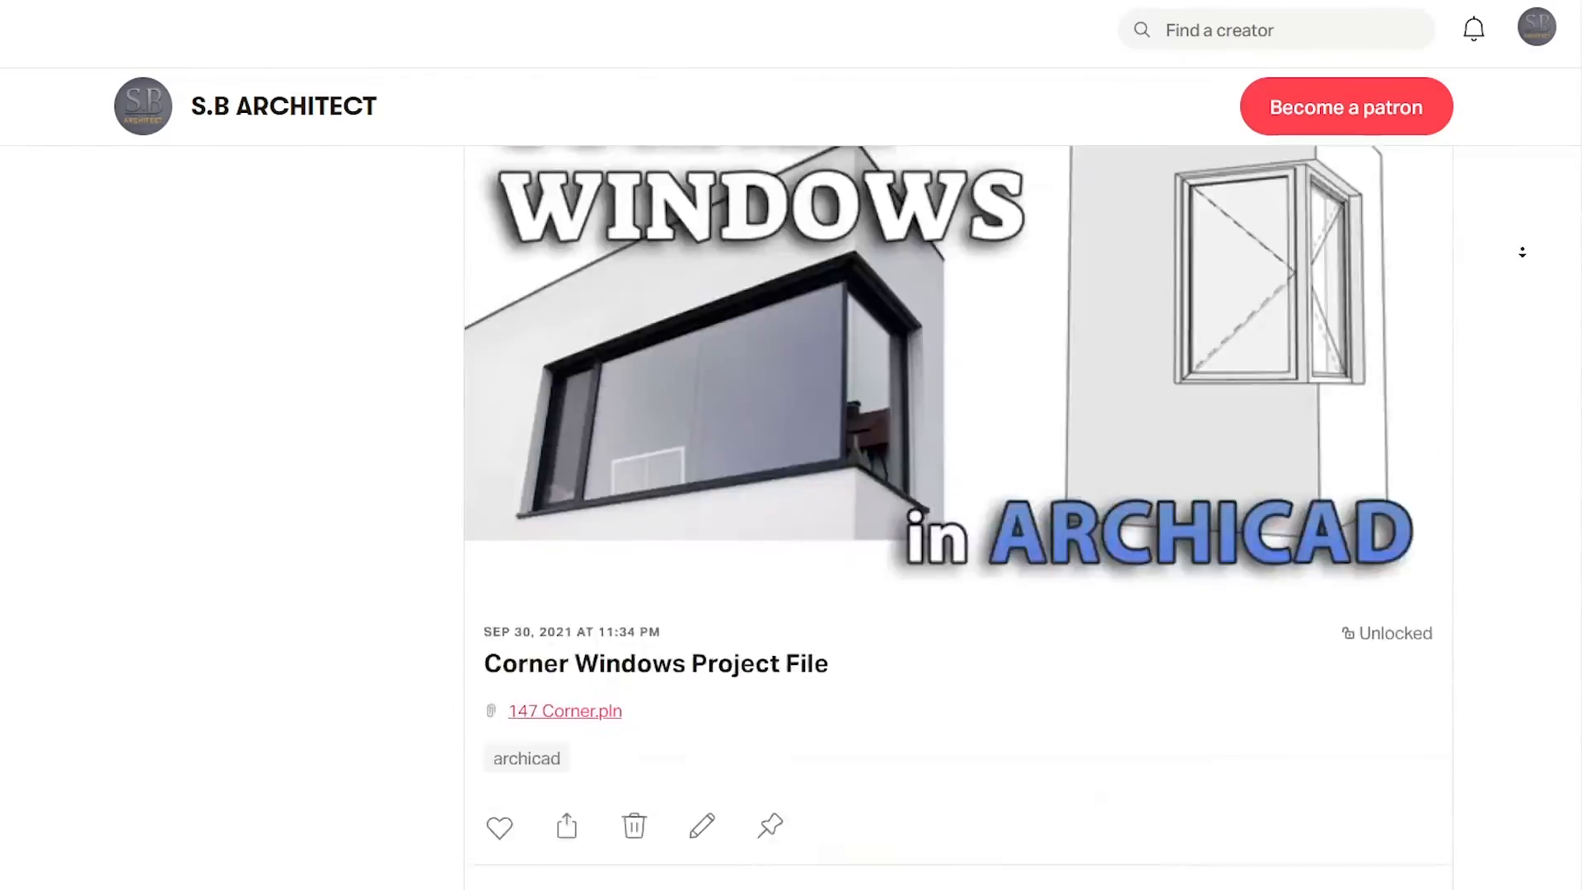